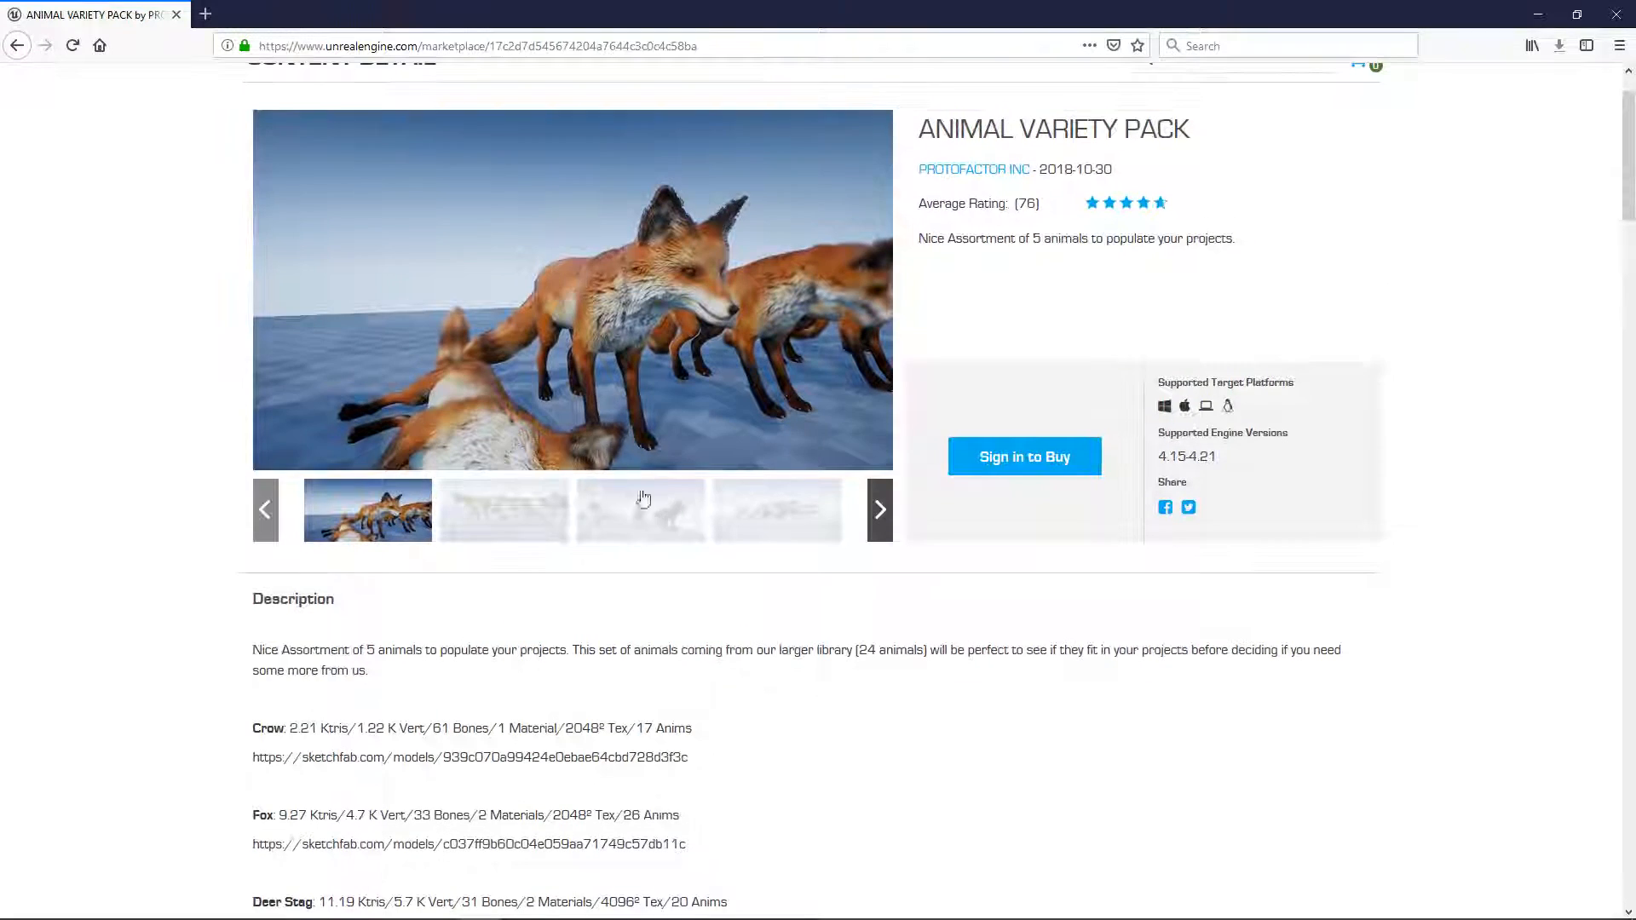
Browse the preview images of the Animal Variety Pack, including the wolves, stags and does.
{"action": "left_click", "coordinate": [889, 529]}
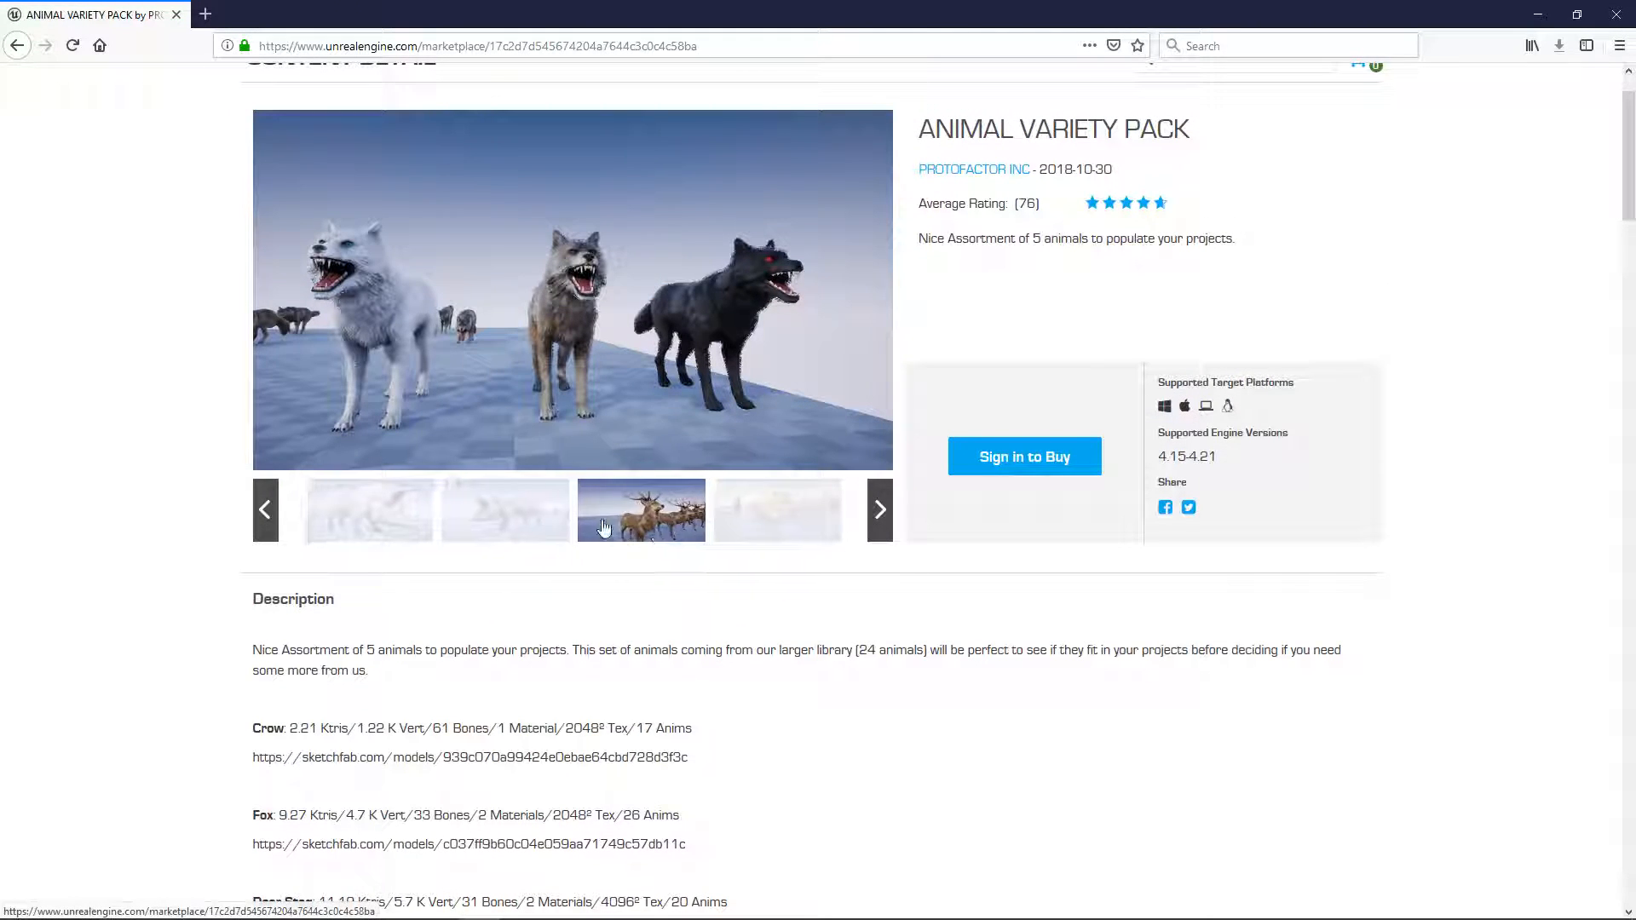
{"action": "left_click", "coordinate": [505, 530]}
{"action": "left_click", "coordinate": [659, 517]}
{"action": "left_click", "coordinate": [754, 521]}
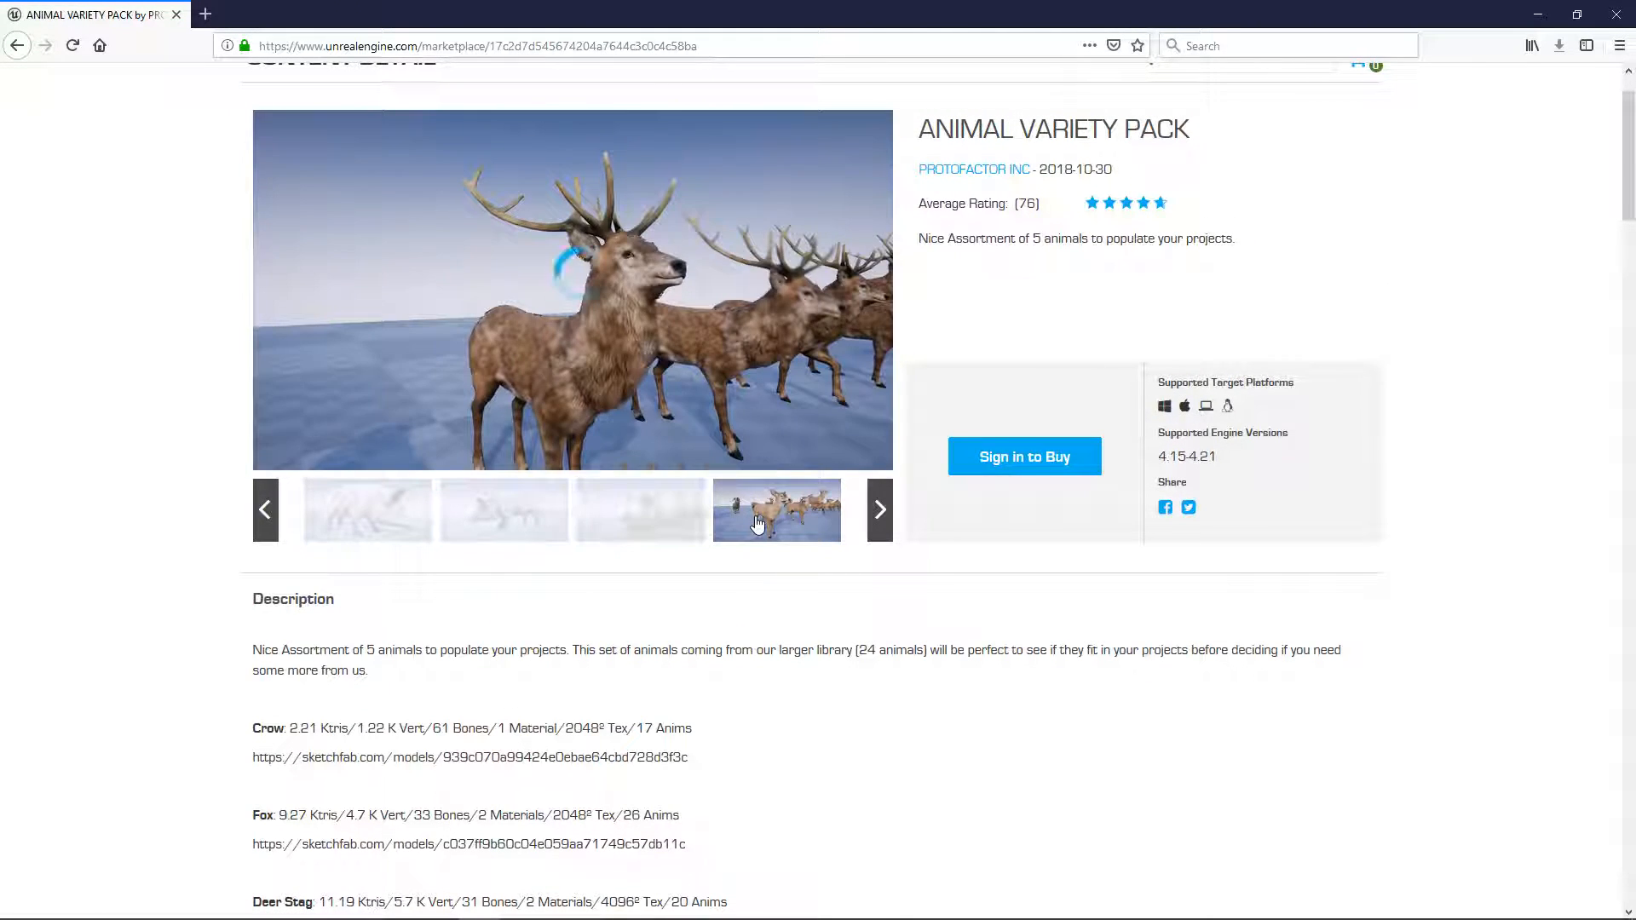
{"action": "scroll", "coordinate": [198, 415], "scroll_direction": "up", "scroll_amount": 2}
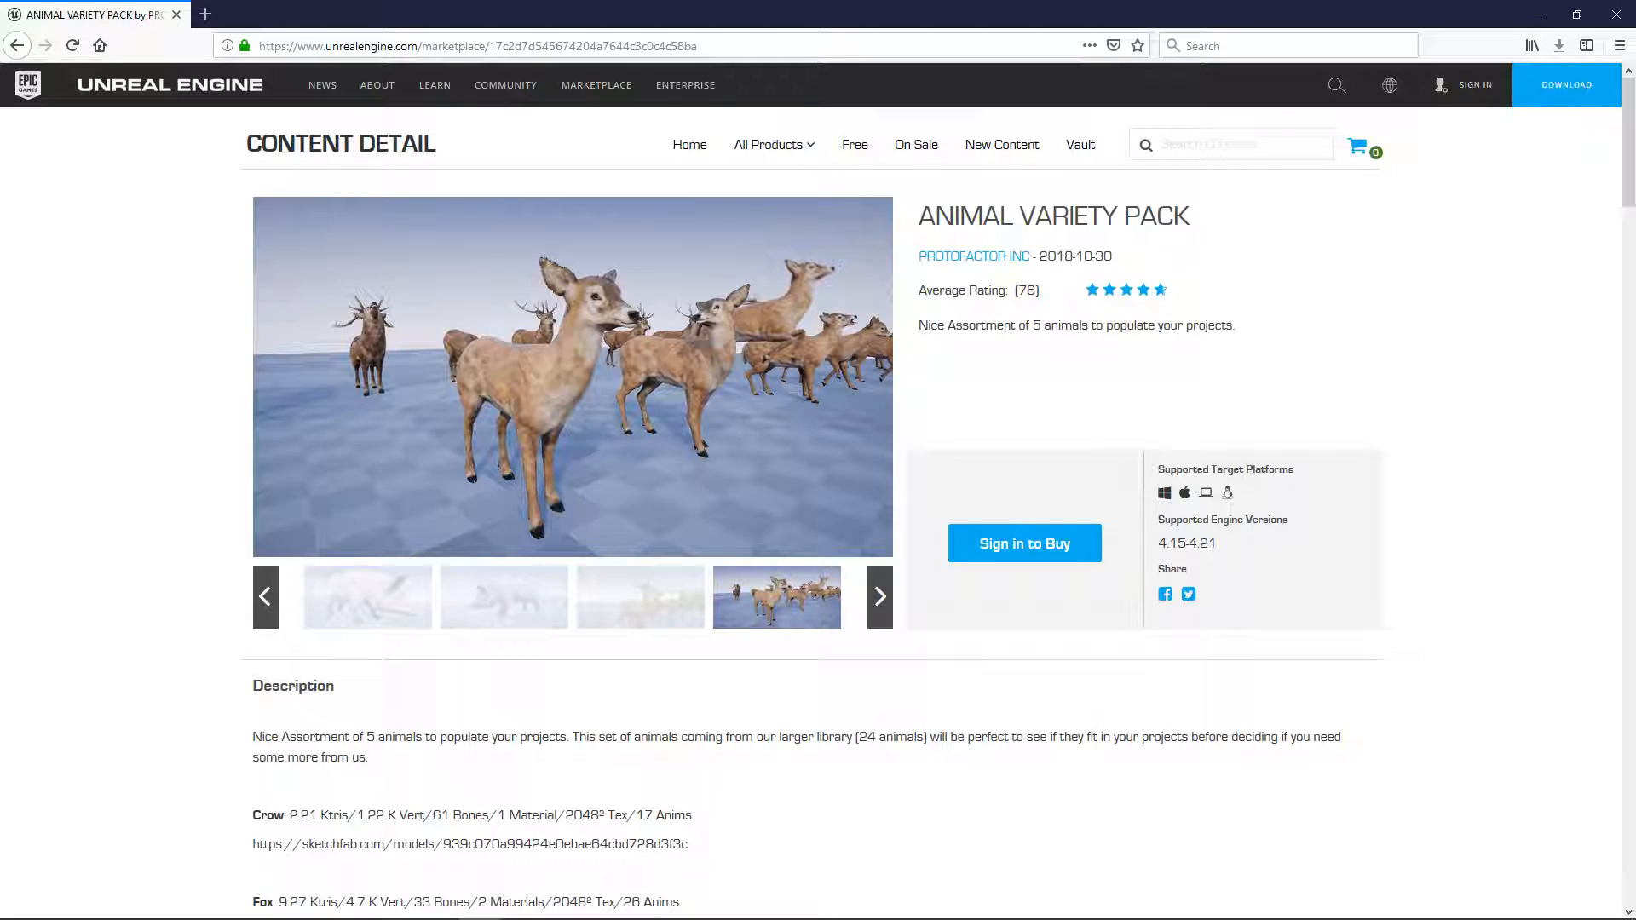
Switch to Unreal Editor and view the contents of the AnimalBehaviorKit and AnimalVarietyPack folders.
{"action": "key", "text": "alt+Tab"}
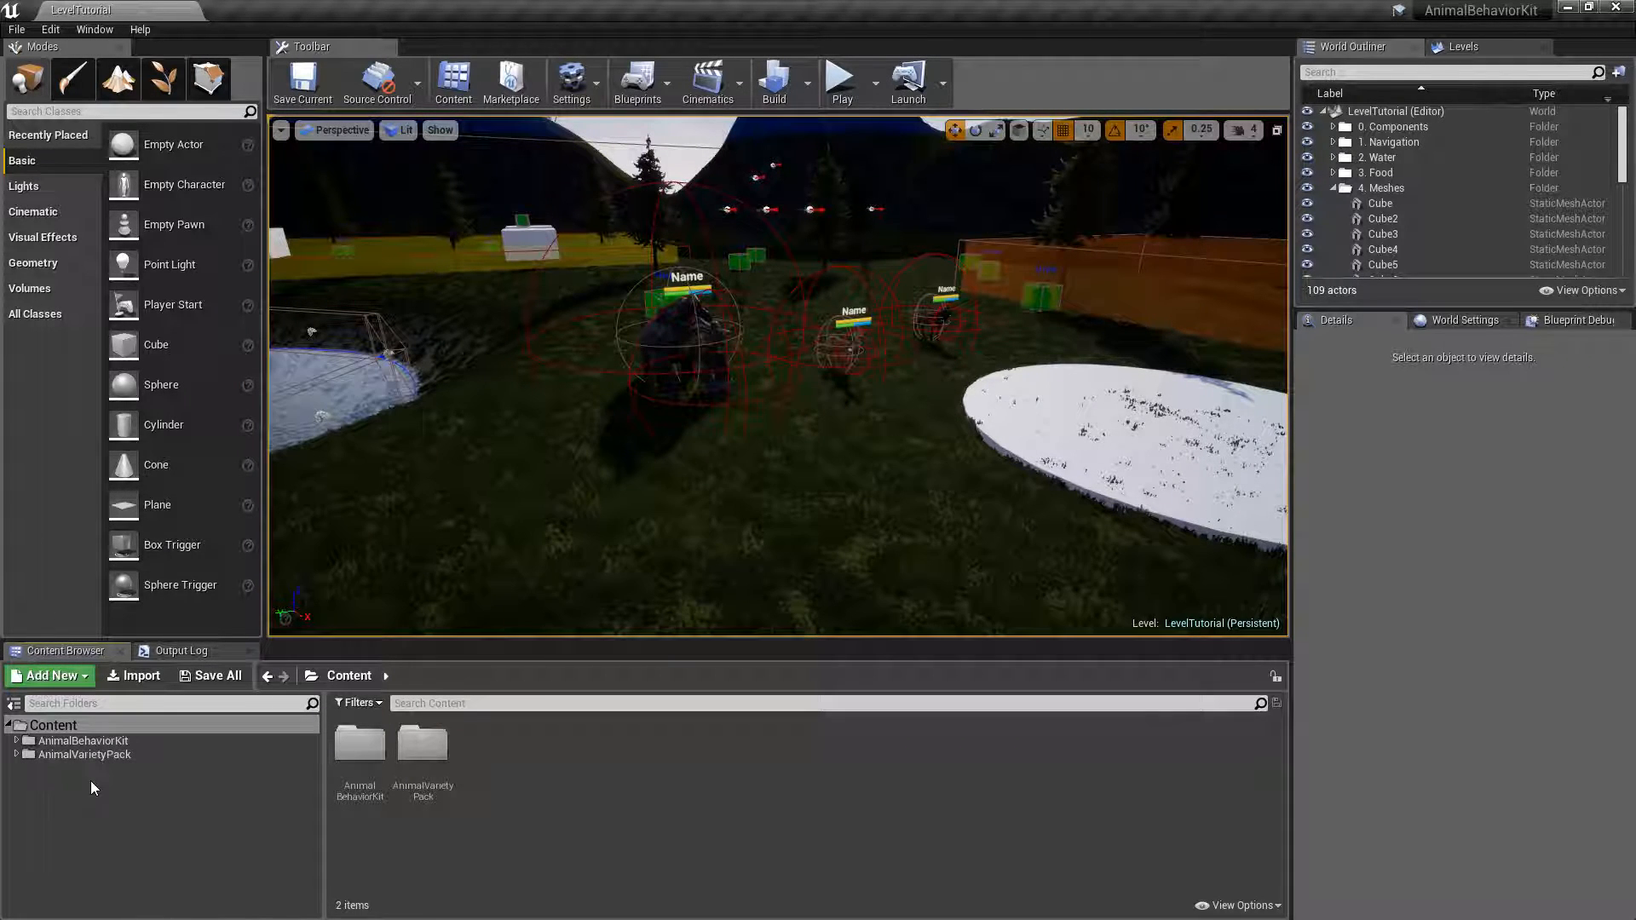
{"action": "left_click", "coordinate": [79, 743]}
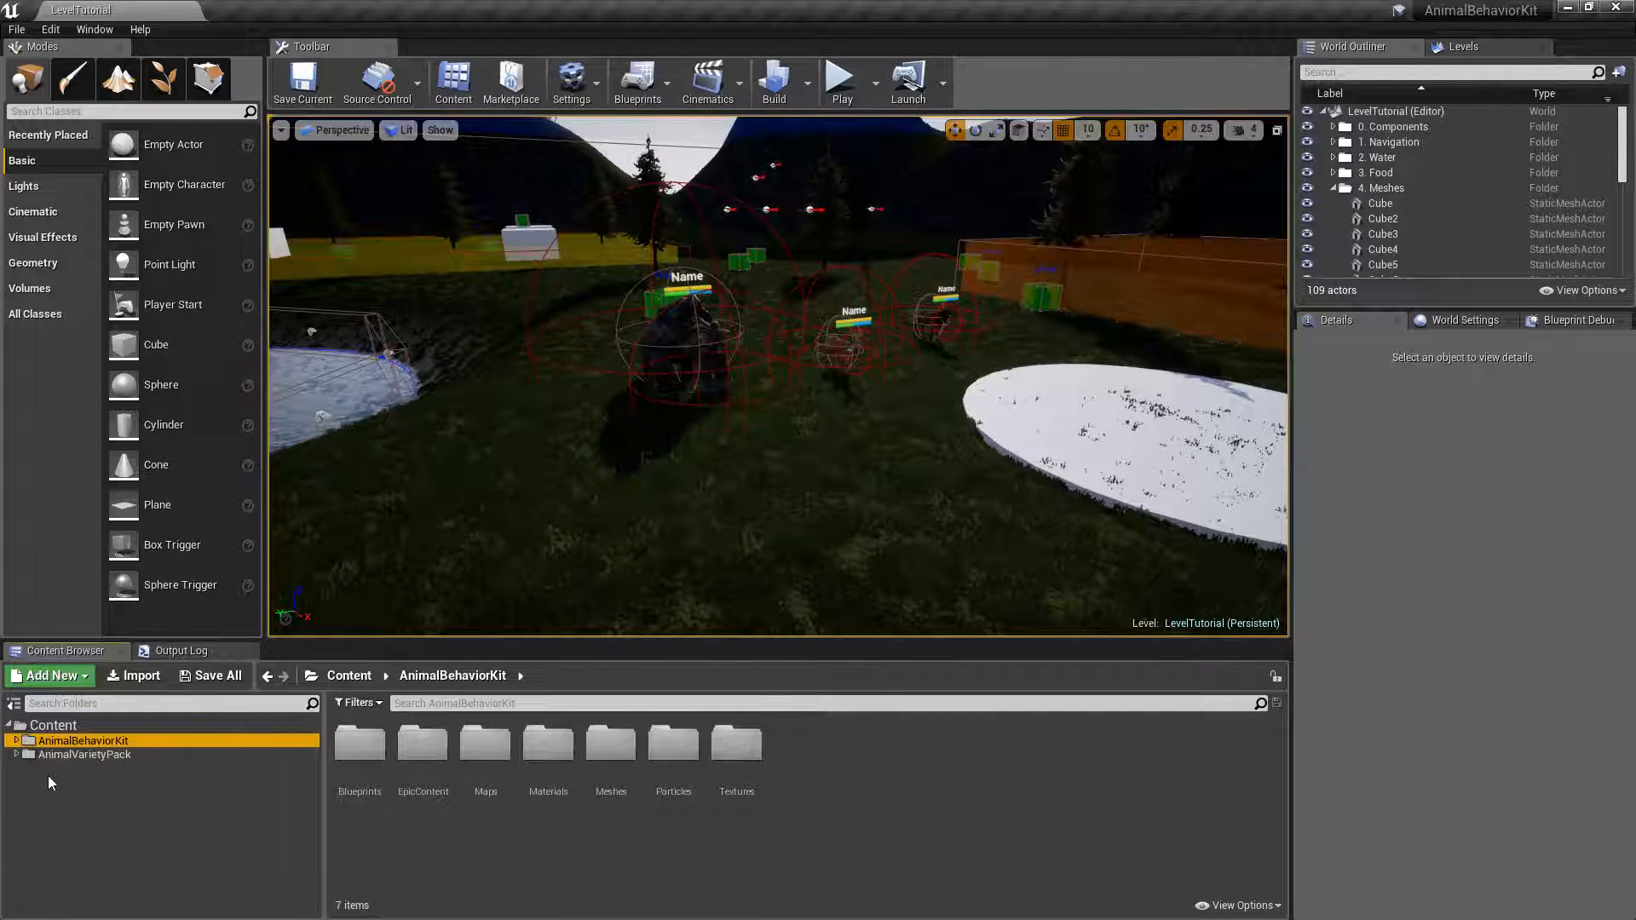
{"action": "left_click", "coordinate": [75, 756]}
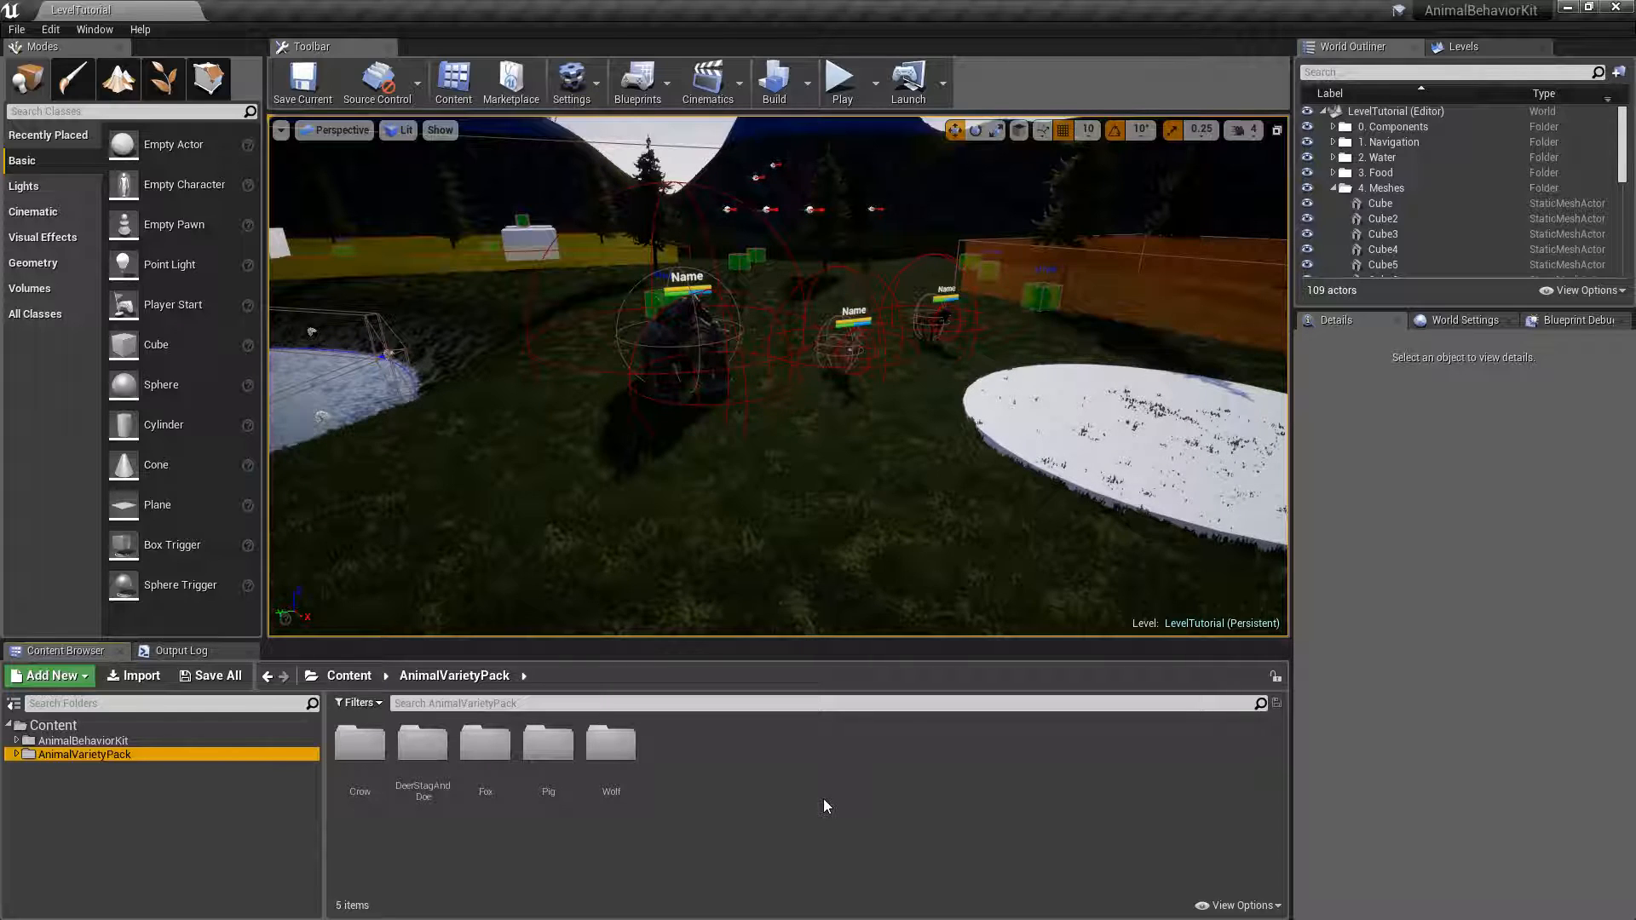
Inspect the SK_Pig skeletal mesh from AnimalVarietyPack's Pig/Meshes folder, close it and return to the Pig folder.
{"action": "double_click", "coordinate": [534, 775]}
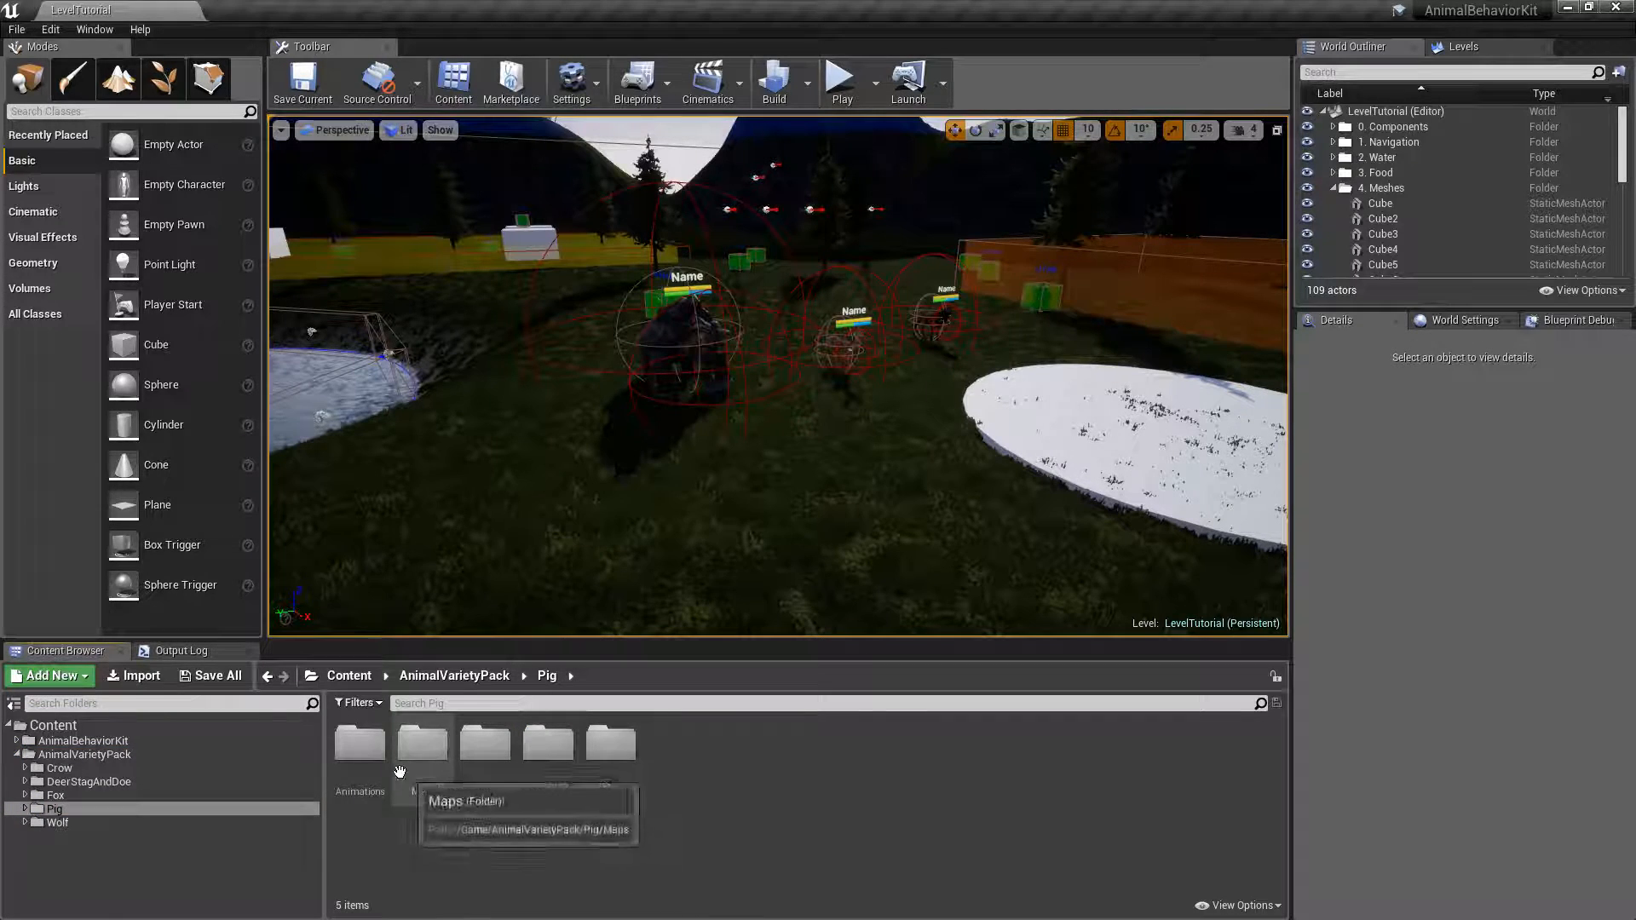
{"action": "double_click", "coordinate": [532, 749]}
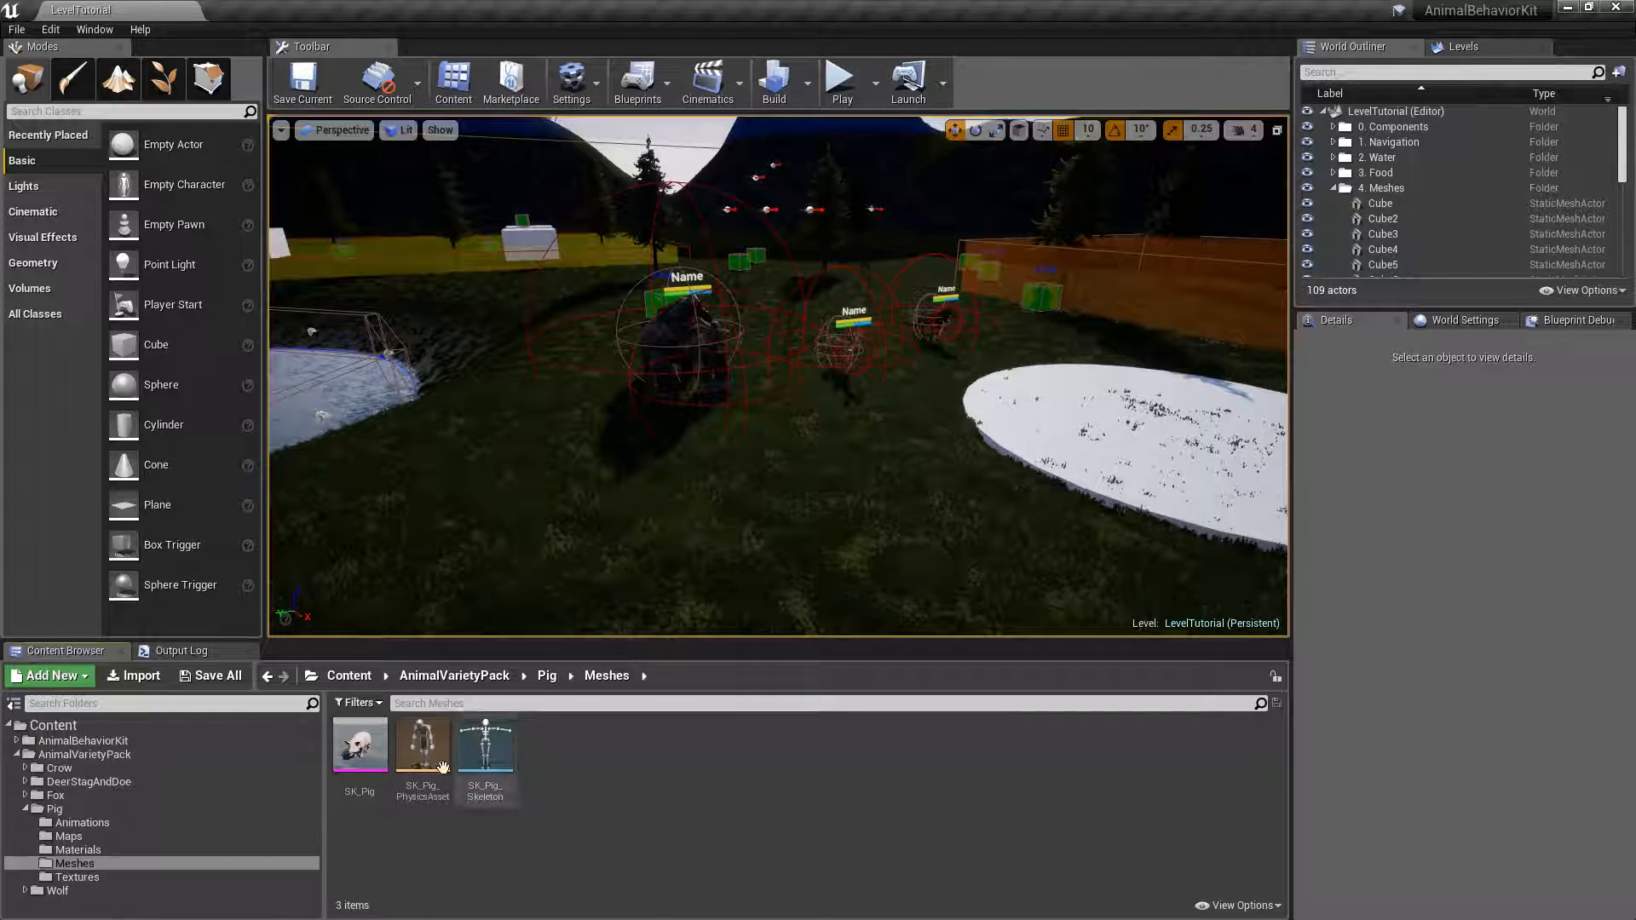
{"action": "left_click", "coordinate": [371, 756]}
{"action": "double_click", "coordinate": [370, 757]}
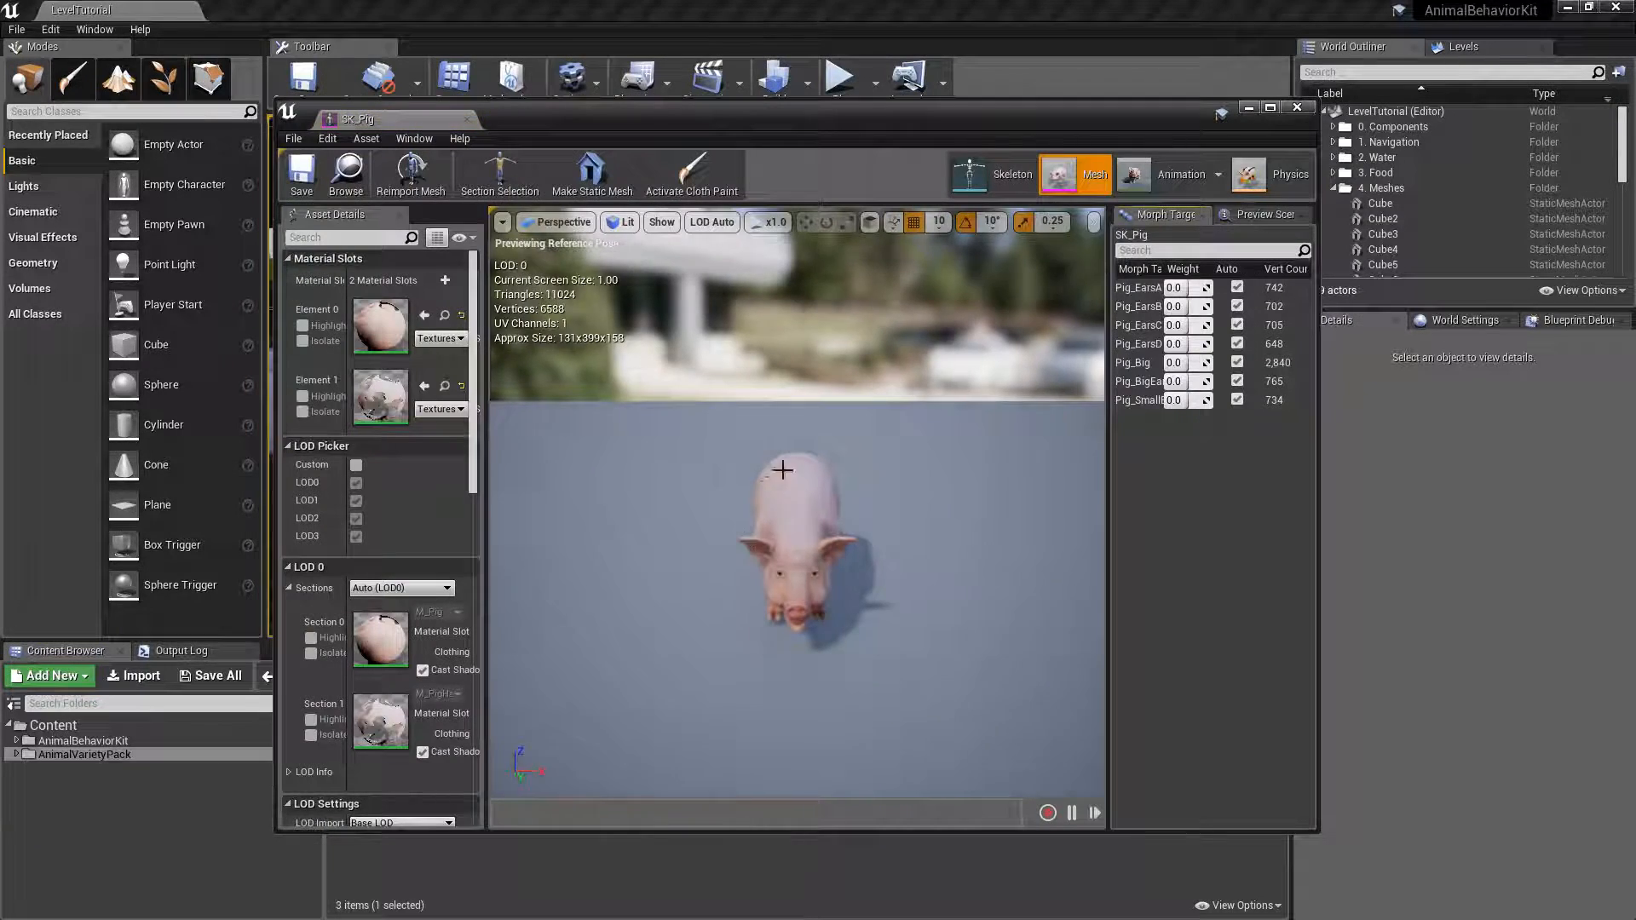
{"action": "right_click_drag", "start_coordinate": [798, 511], "coordinate": [669, 496]}
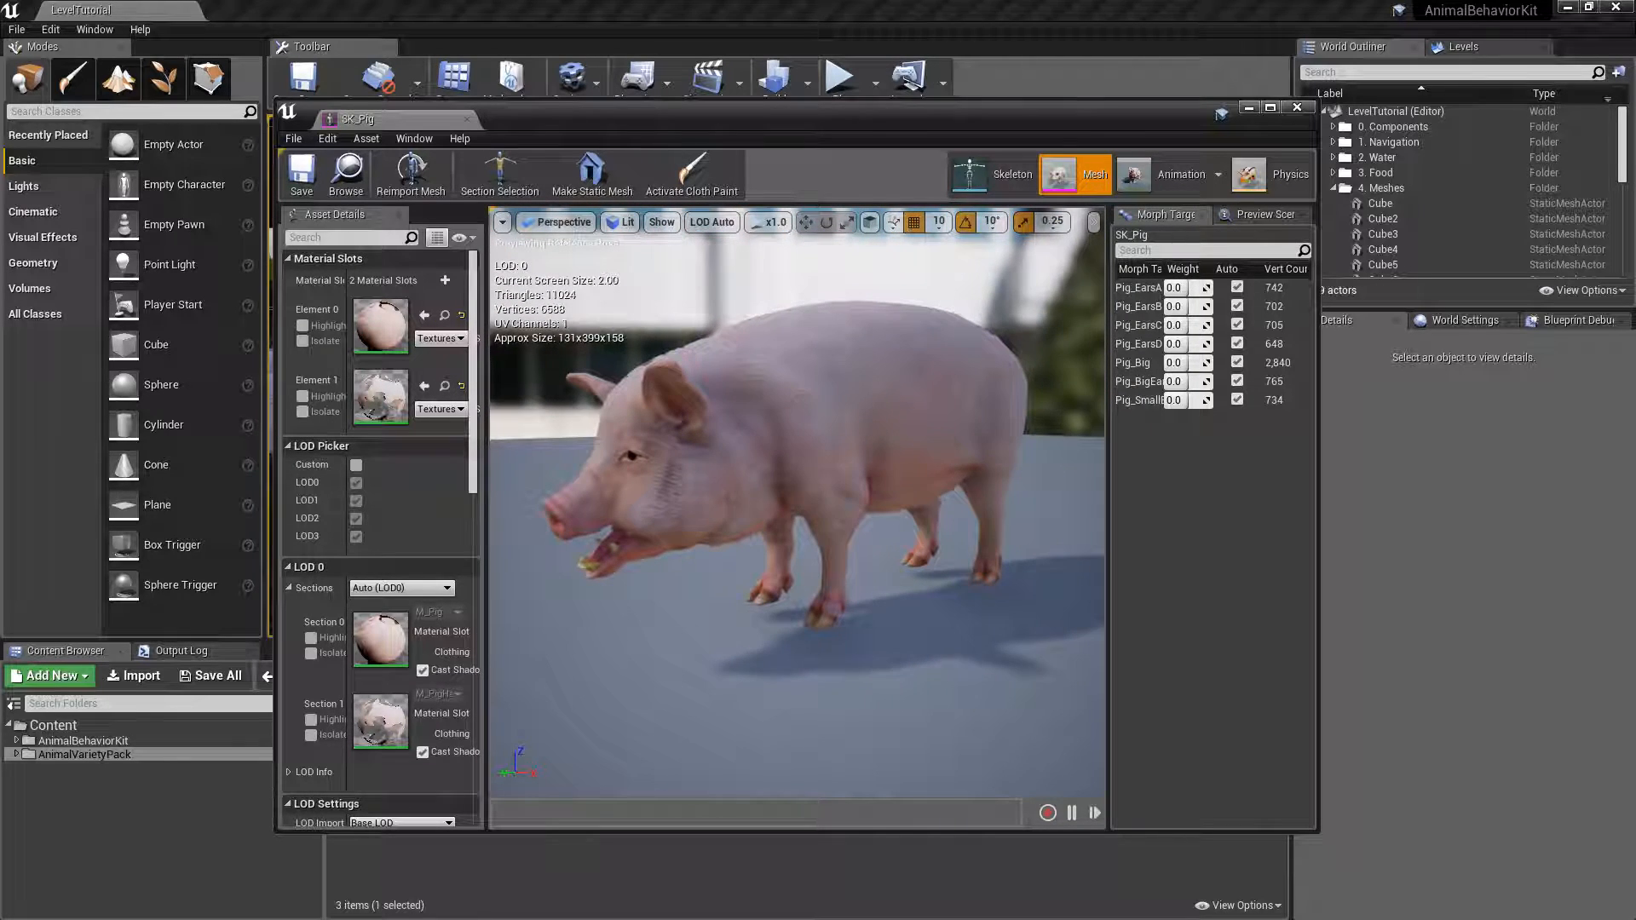
{"action": "left_click", "coordinate": [467, 118]}
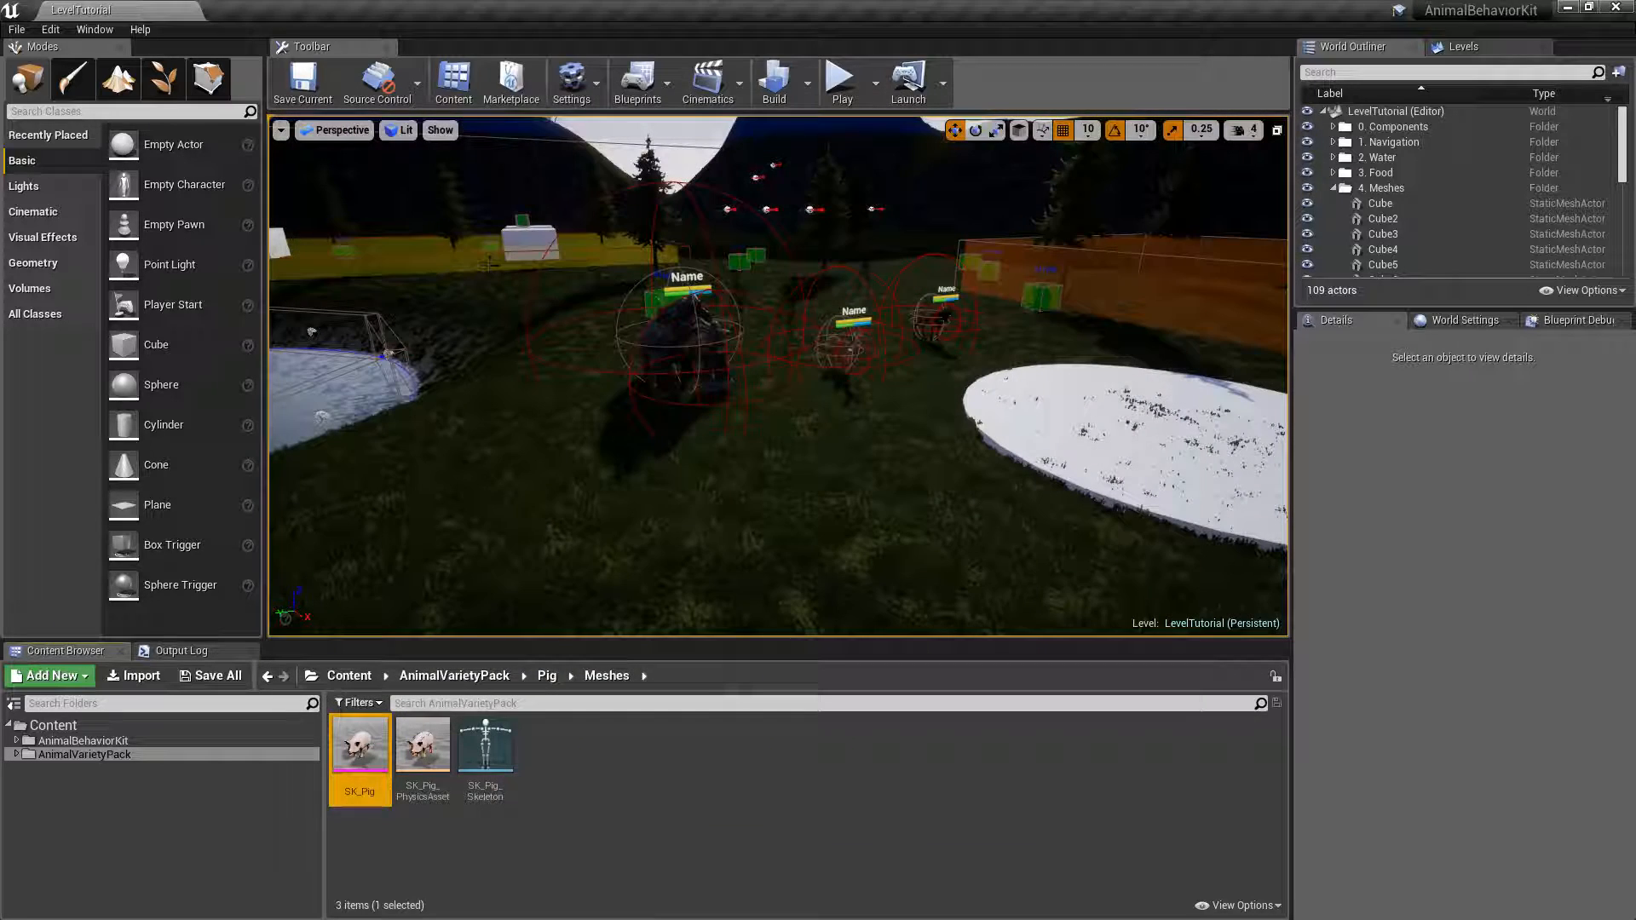
{"action": "left_click", "coordinate": [266, 676]}
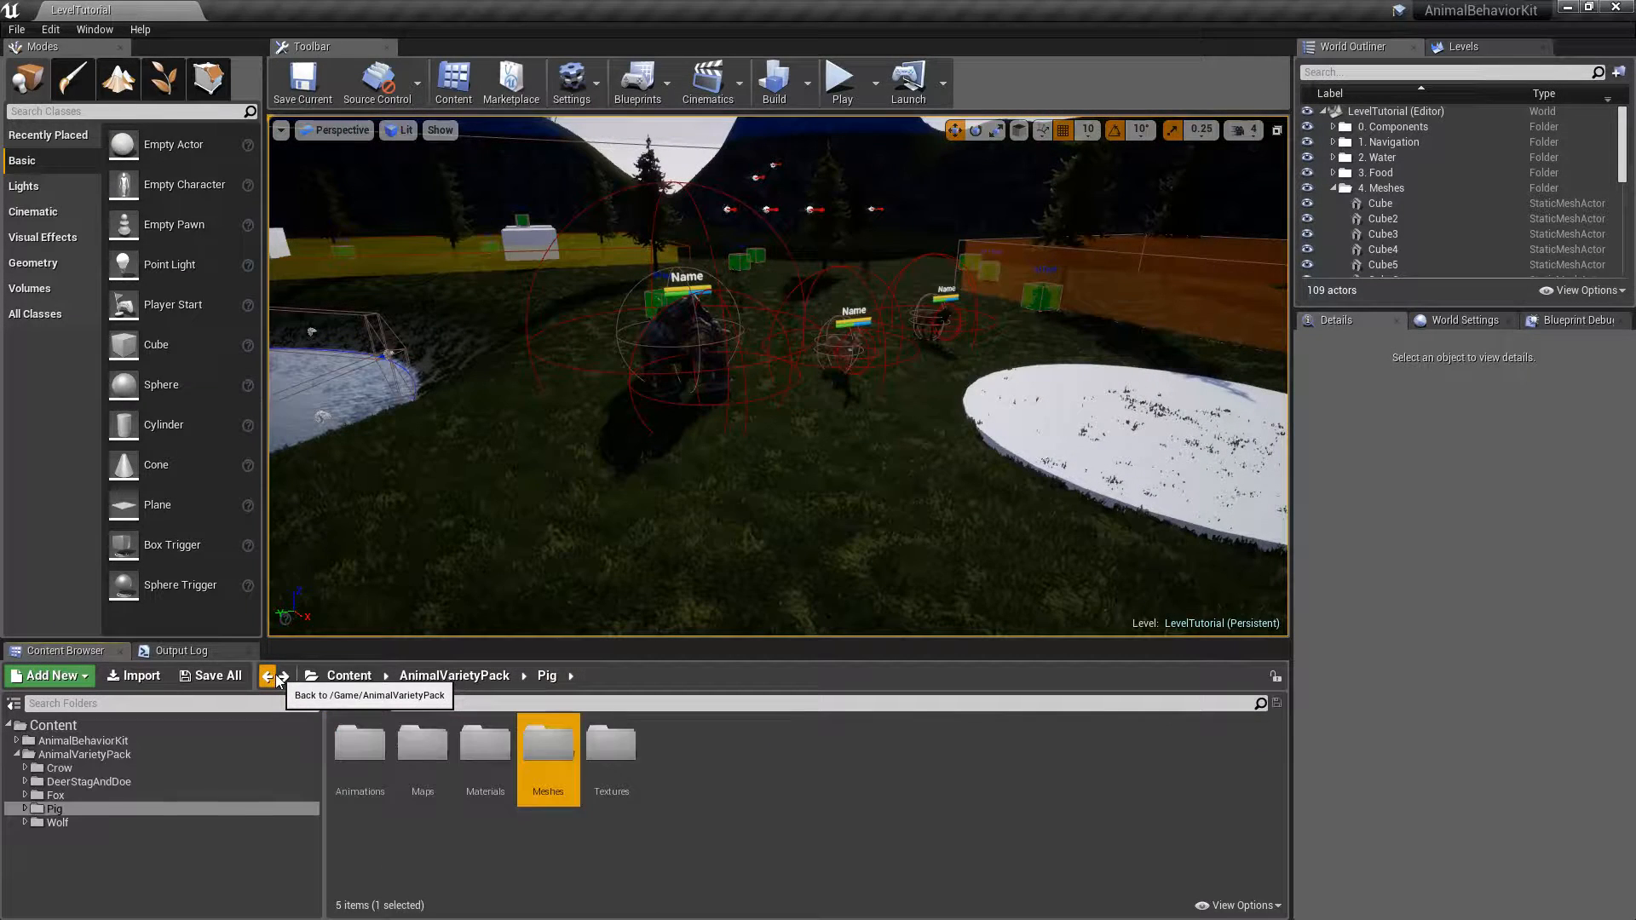
{"action": "left_click", "coordinate": [747, 789]}
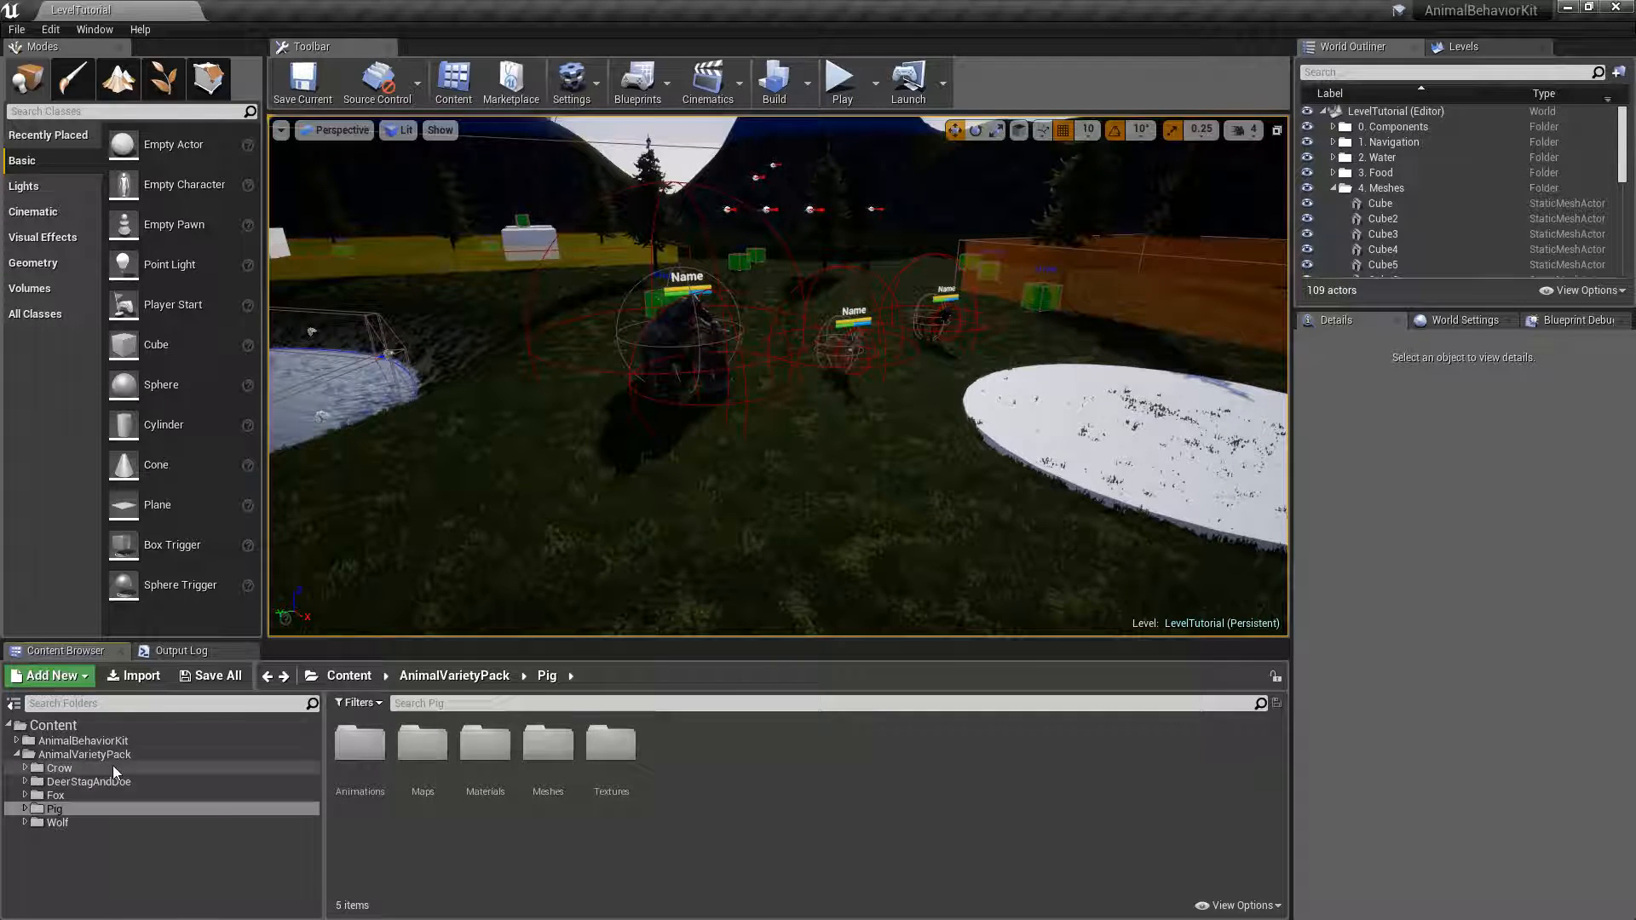
Open the PIG folder under AnimalBehaviorKit/Blueprints/Characters/Animals/GroundAnimals/Tutorial.
{"action": "left_click", "coordinate": [53, 742]}
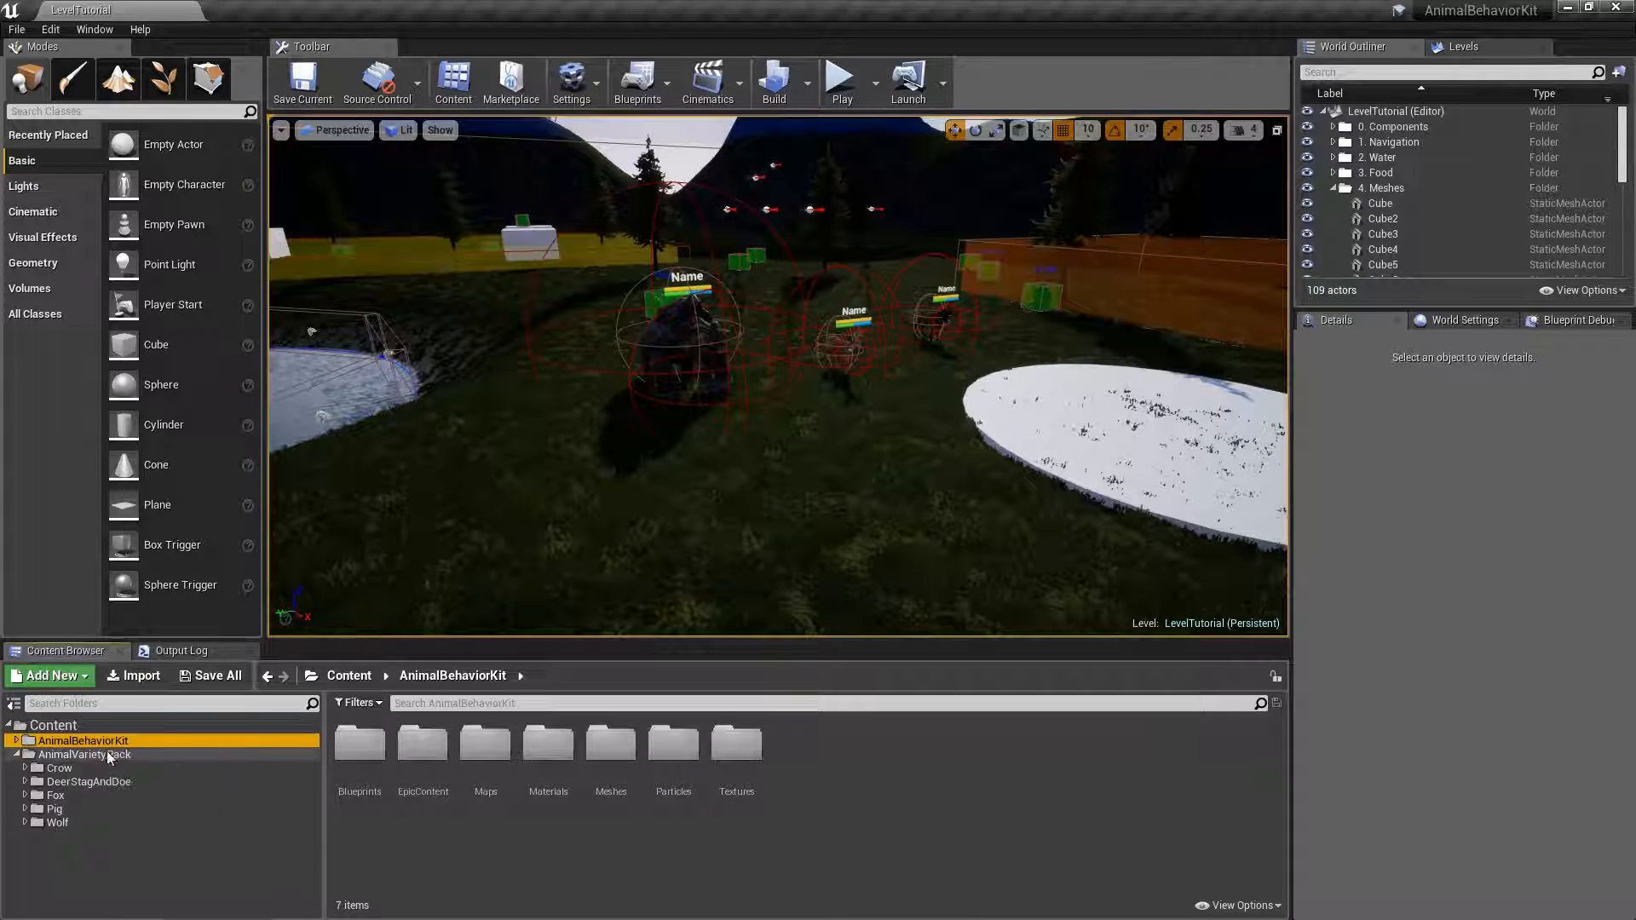
{"action": "double_click", "coordinate": [350, 764]}
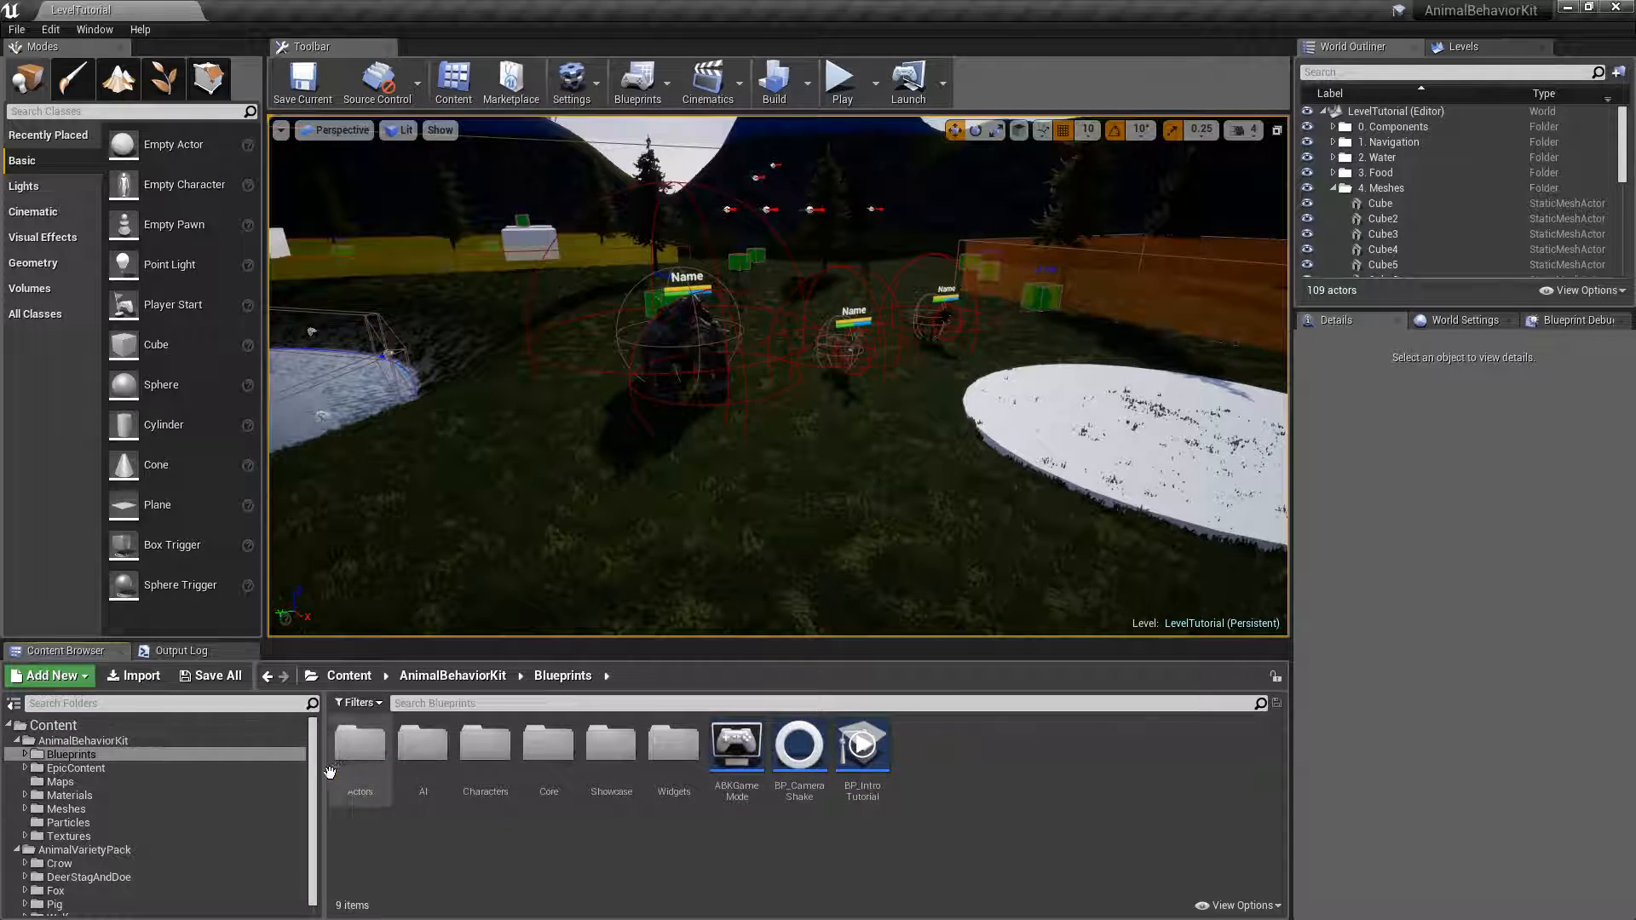
{"action": "double_click", "coordinate": [482, 750]}
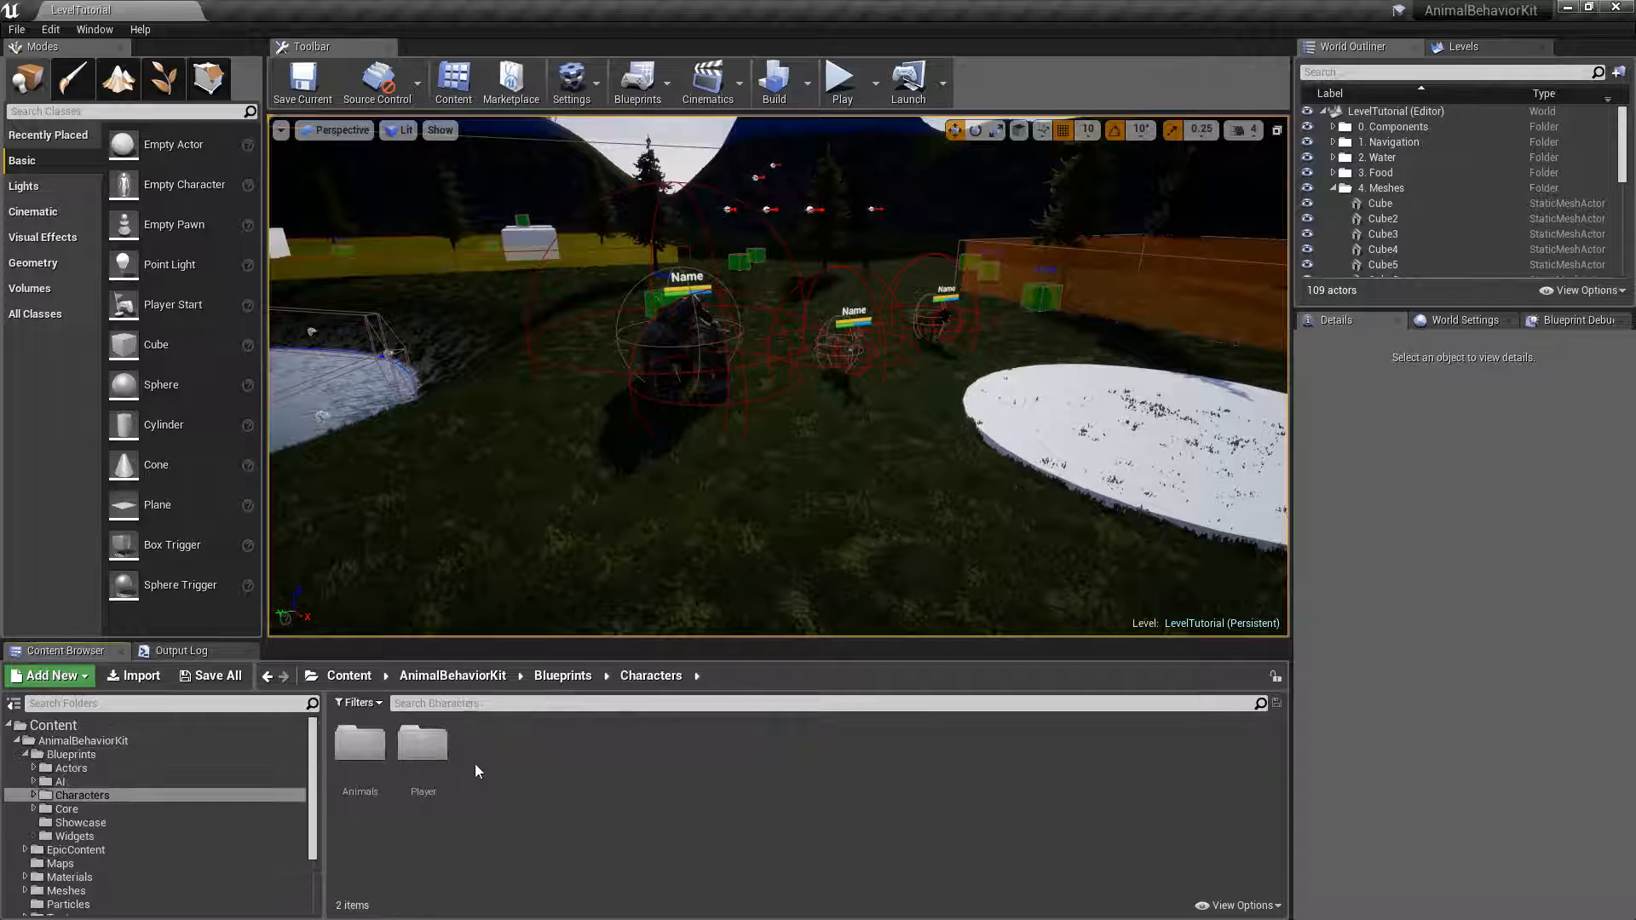
{"action": "double_click", "coordinate": [360, 745]}
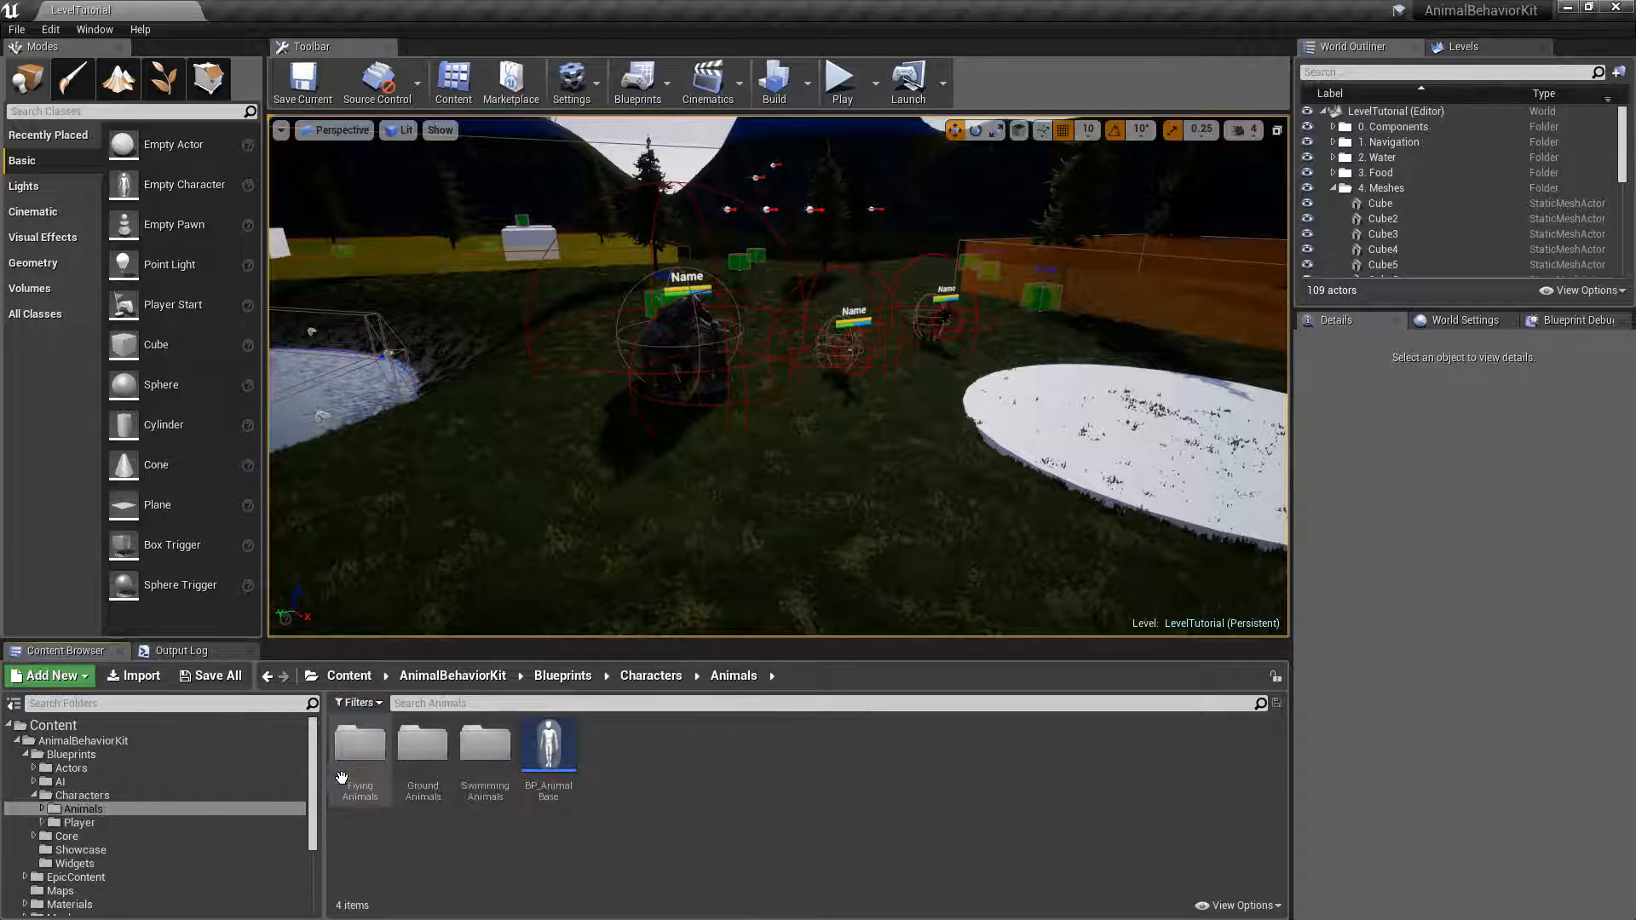
{"action": "double_click", "coordinate": [422, 746]}
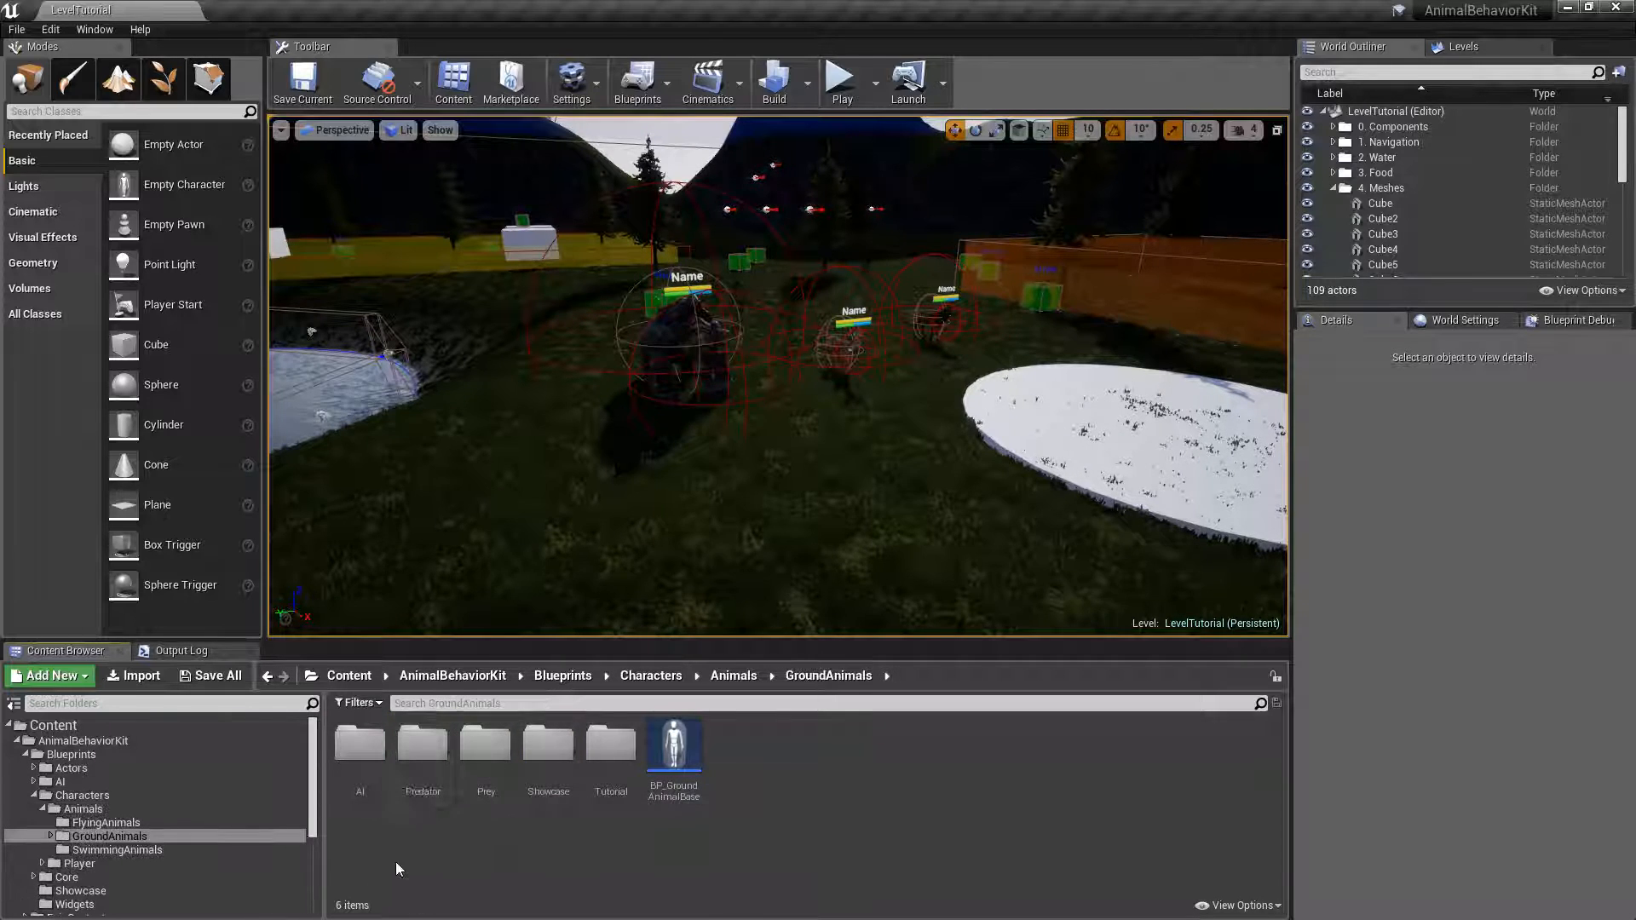
{"action": "double_click", "coordinate": [605, 751]}
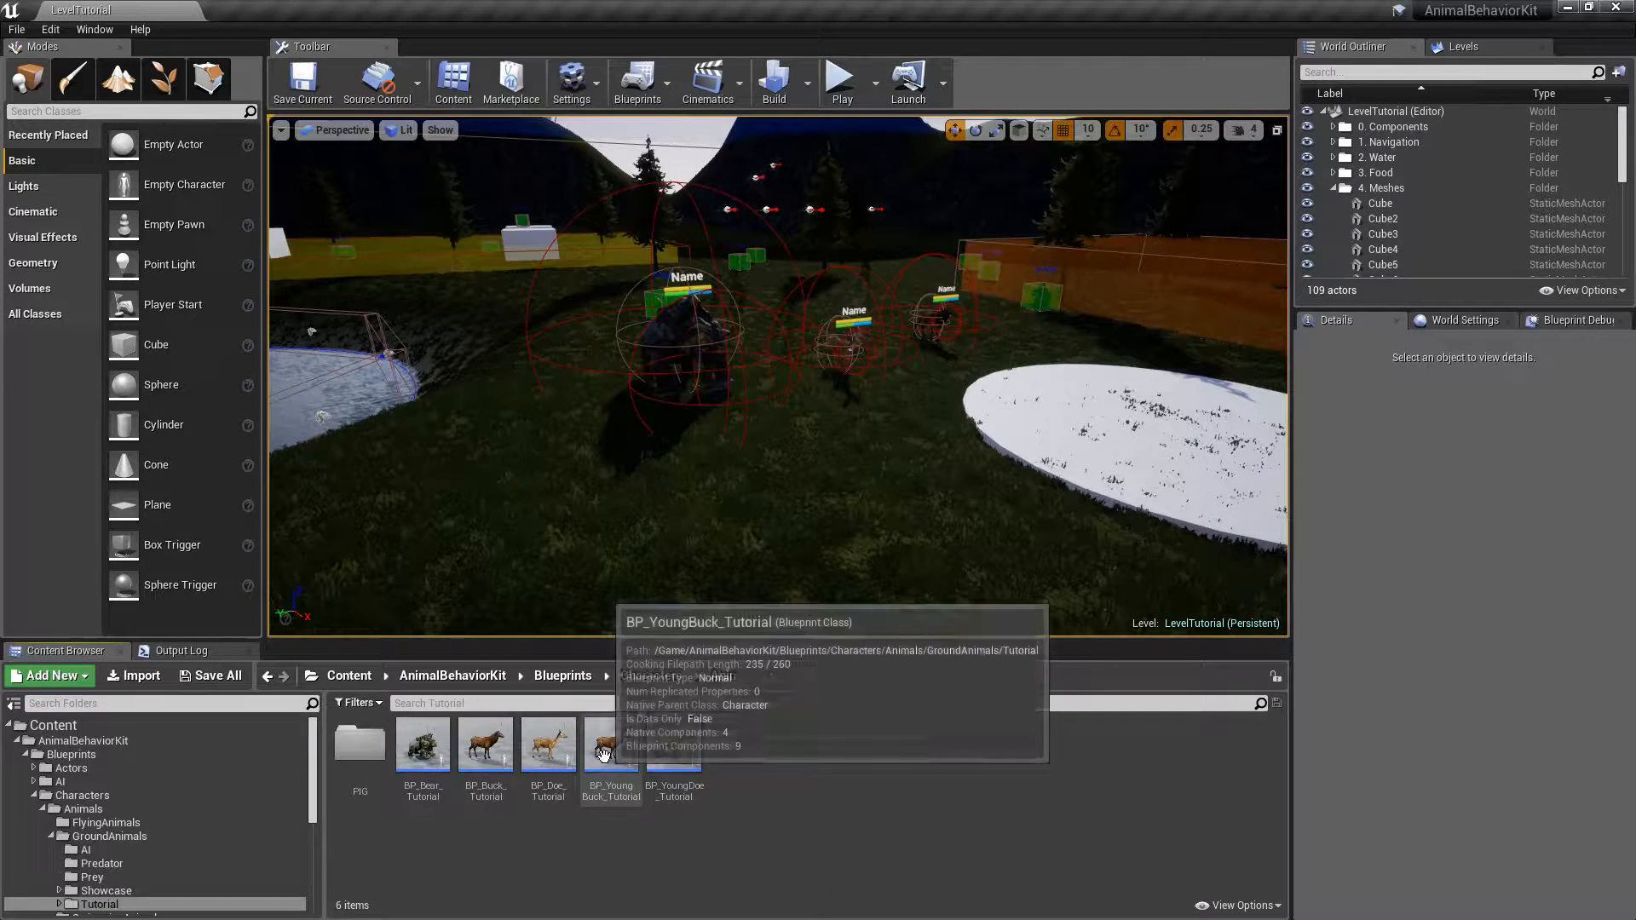
{"action": "double_click", "coordinate": [359, 744]}
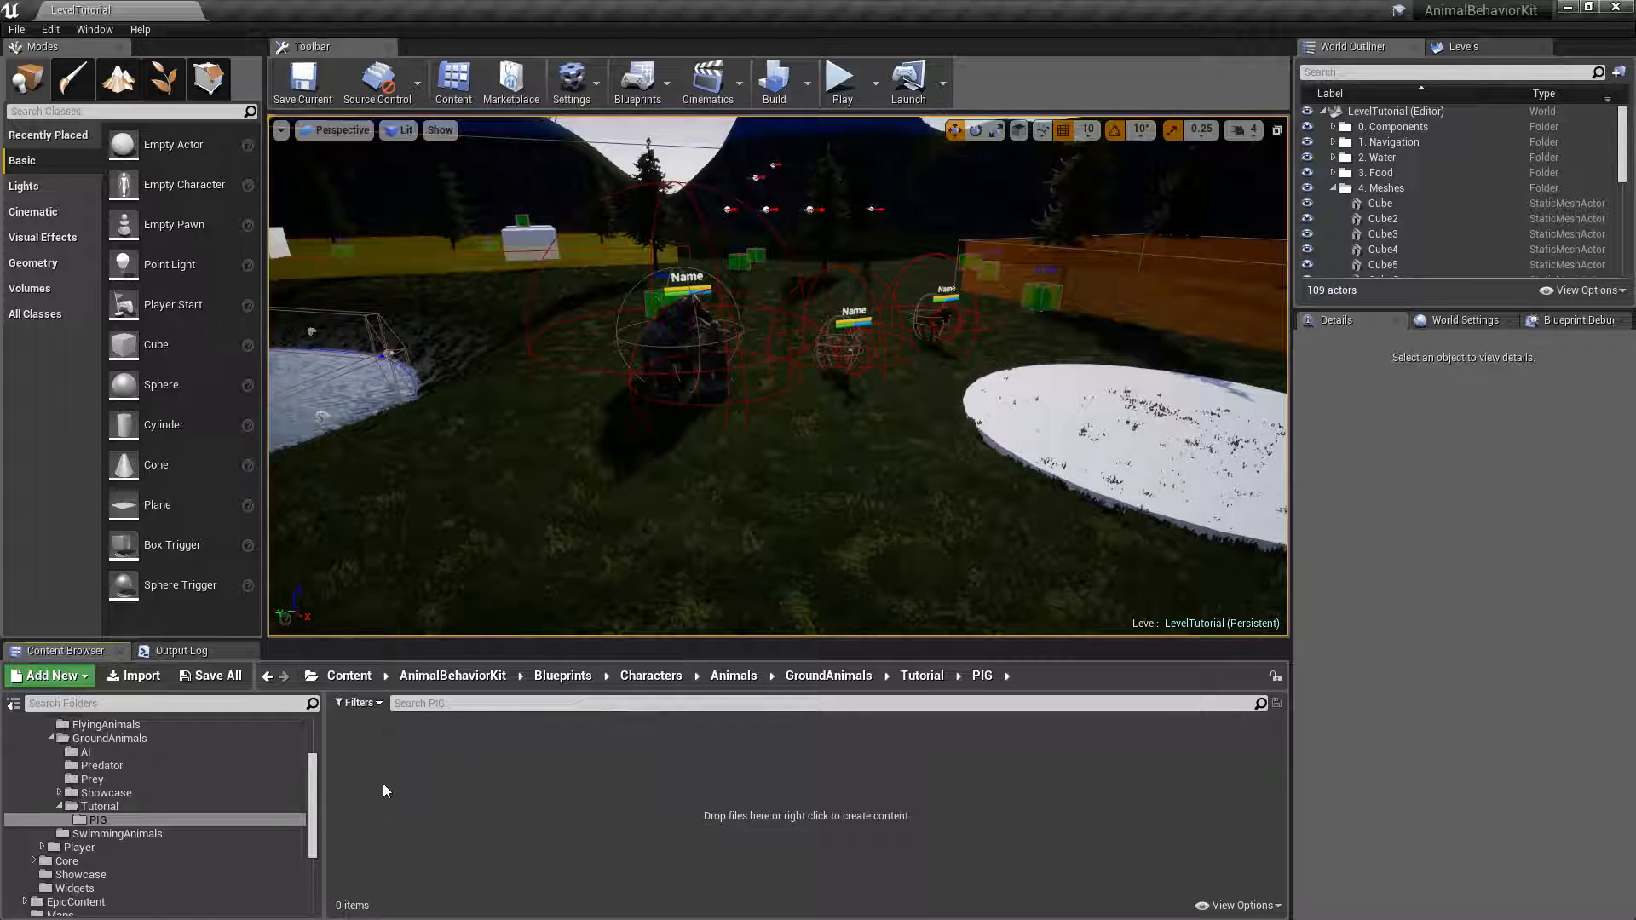
Open AnimalVarietyPack's Pig/Animations folder and look through the pig animation sequences.
{"action": "left_click_drag", "start_coordinate": [311, 771], "coordinate": [310, 822]}
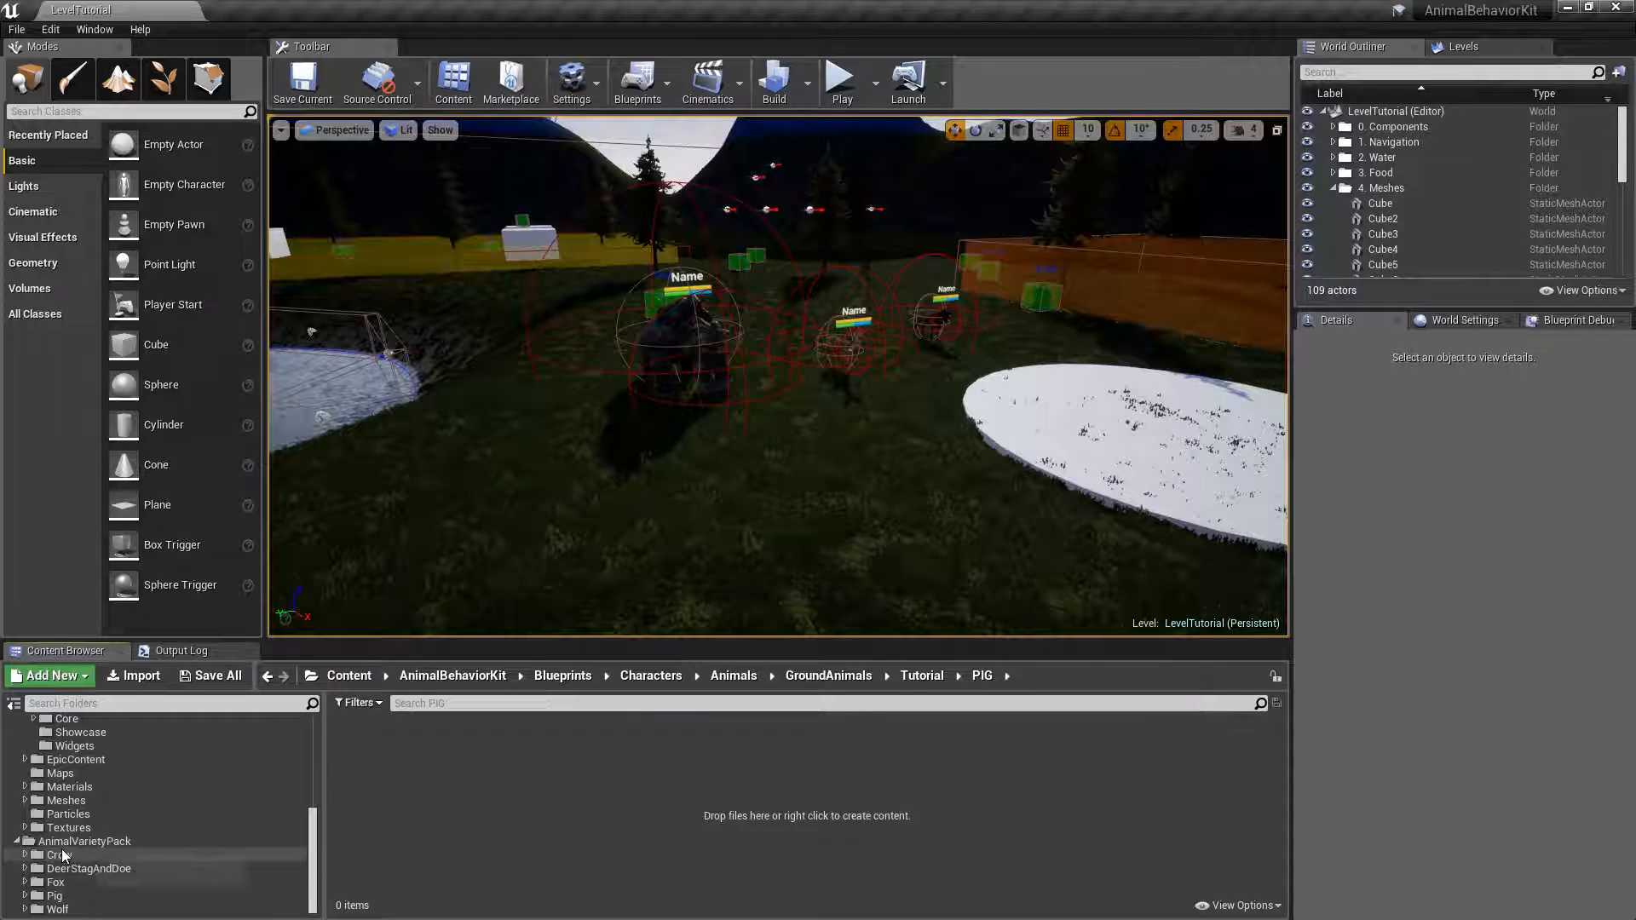
{"action": "left_click", "coordinate": [54, 896]}
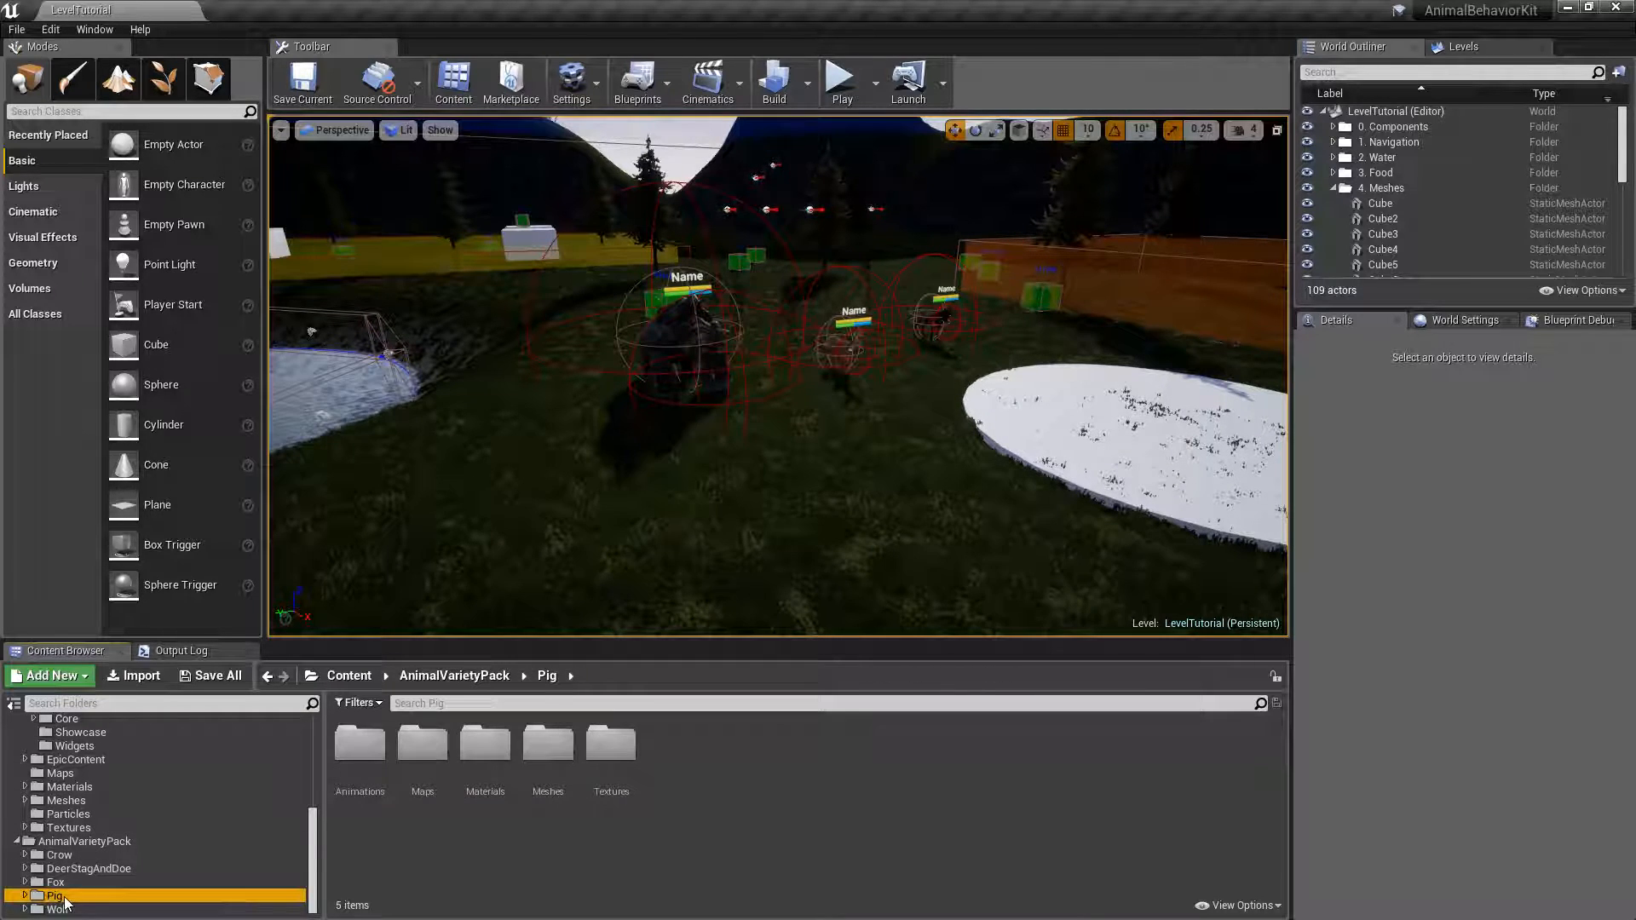
{"action": "double_click", "coordinate": [359, 745]}
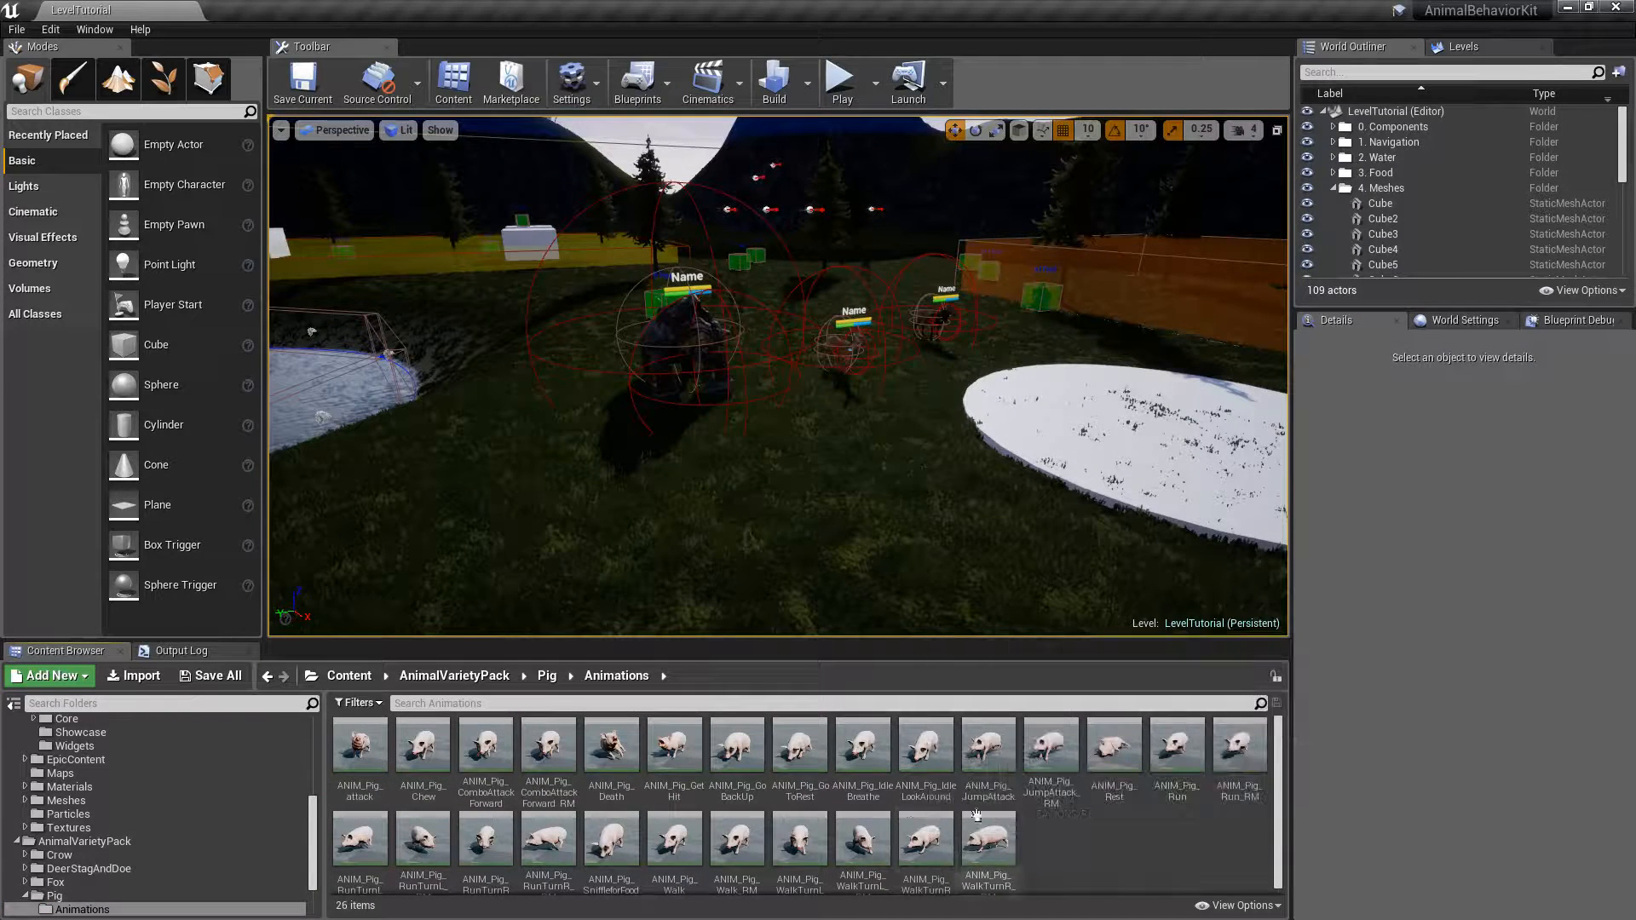
{"action": "scroll", "coordinate": [1104, 845], "scroll_direction": "down", "scroll_amount": 1}
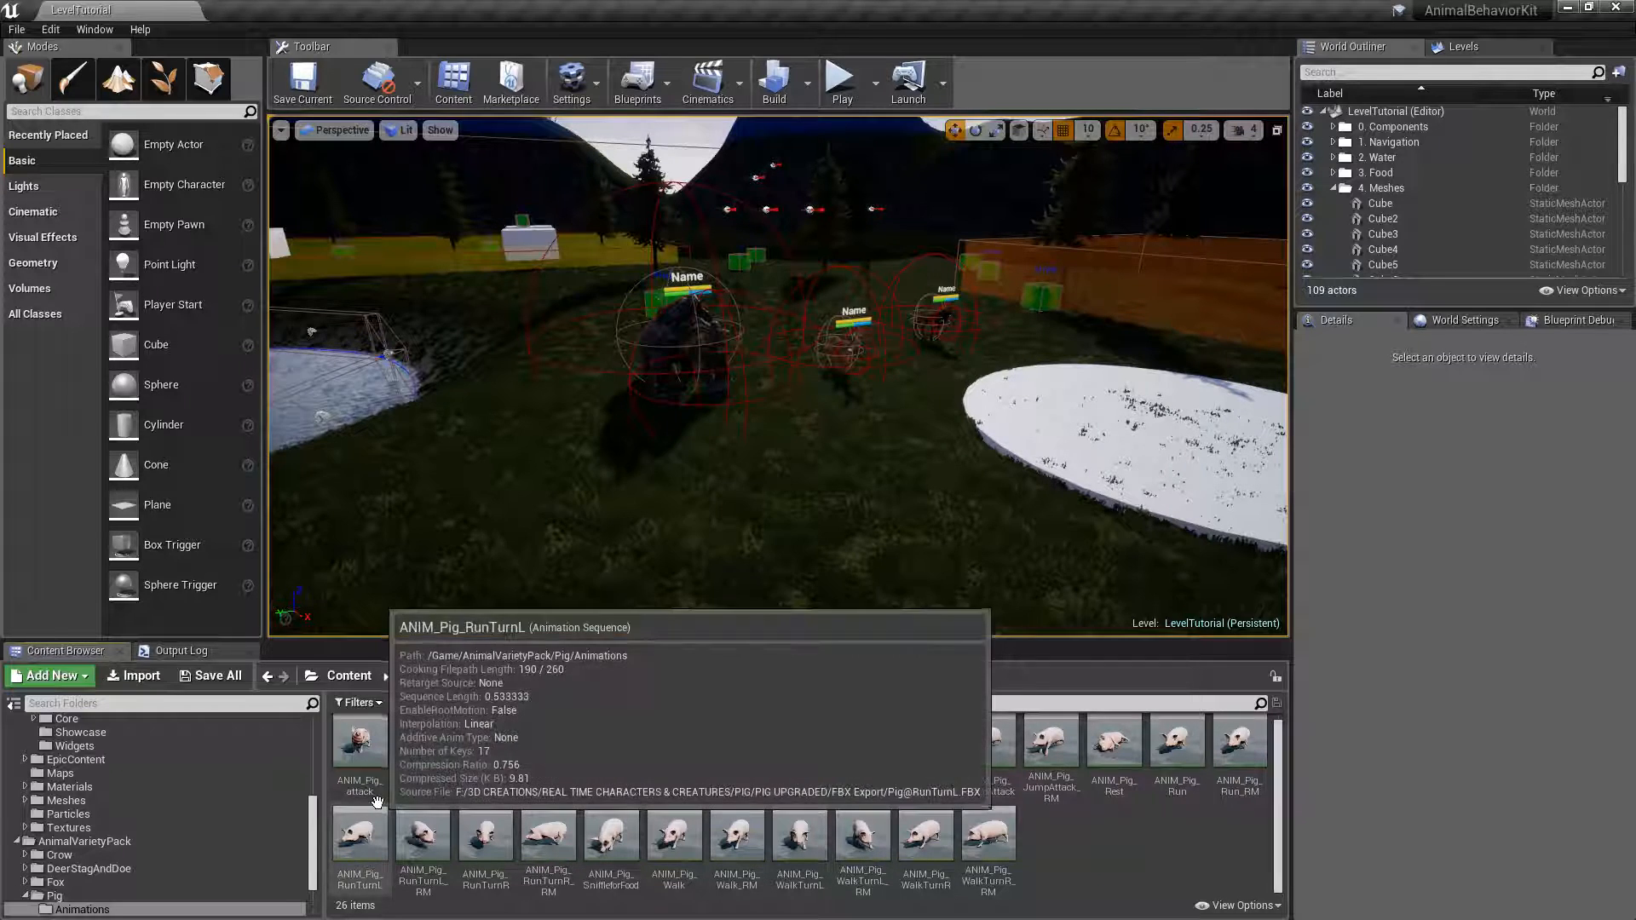
Create a Blend Space 1D for SK_Pig_Skeleton in the Animations folder and name it BS_Walk_Run.
{"action": "right_click", "coordinate": [1071, 845]}
{"action": "mouse_move", "coordinate": [1091, 835]}
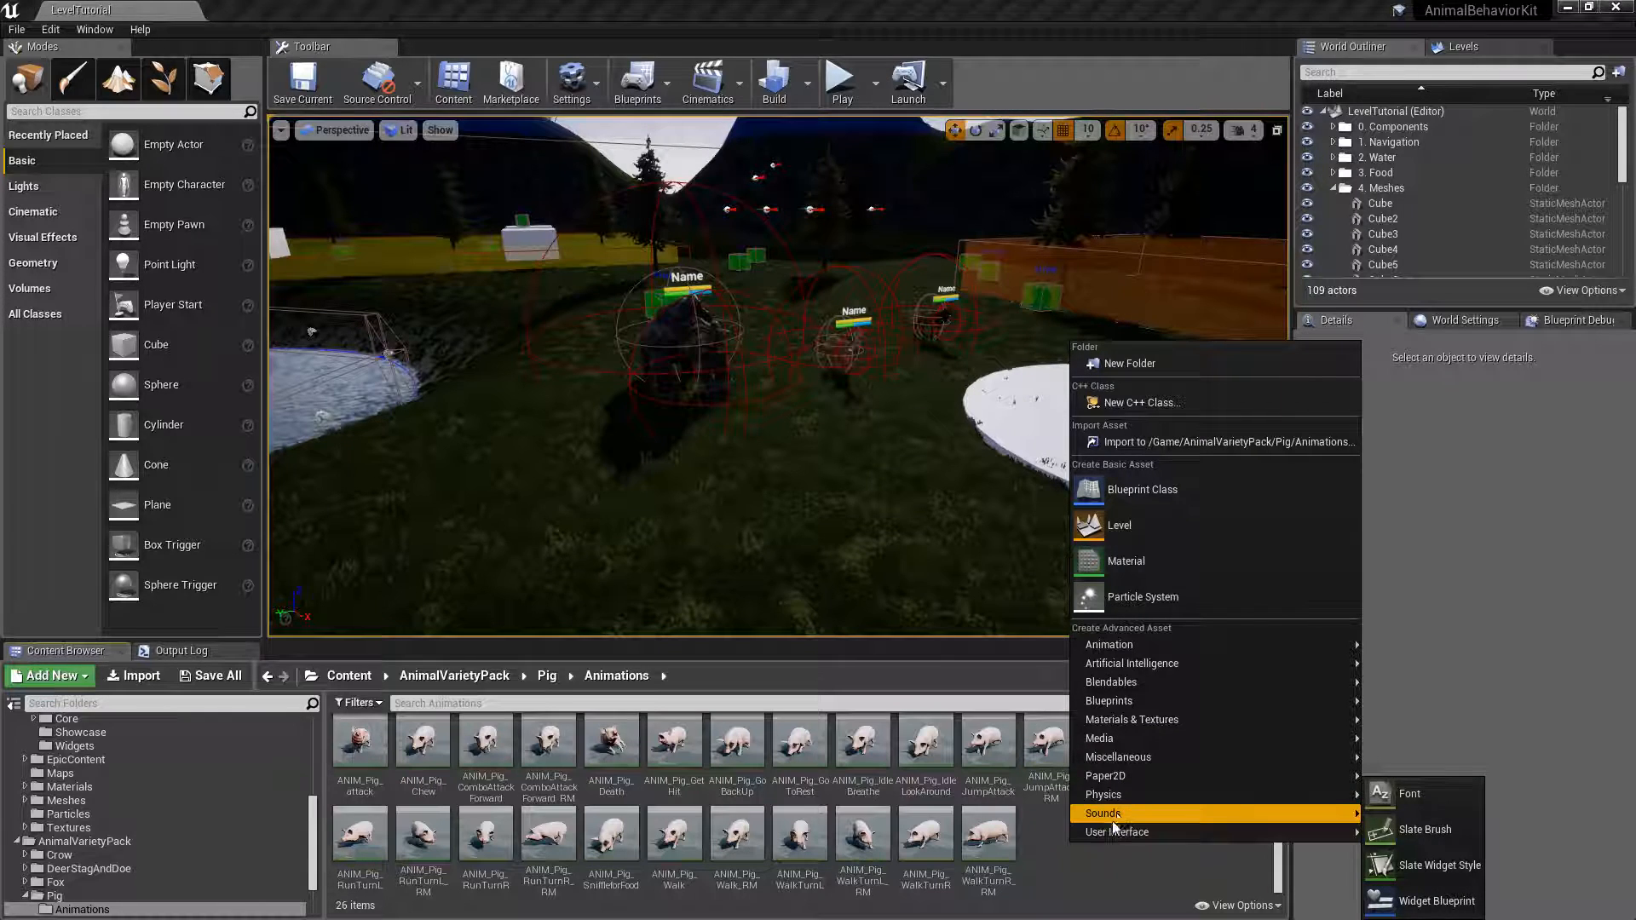
{"action": "mouse_move", "coordinate": [1106, 646]}
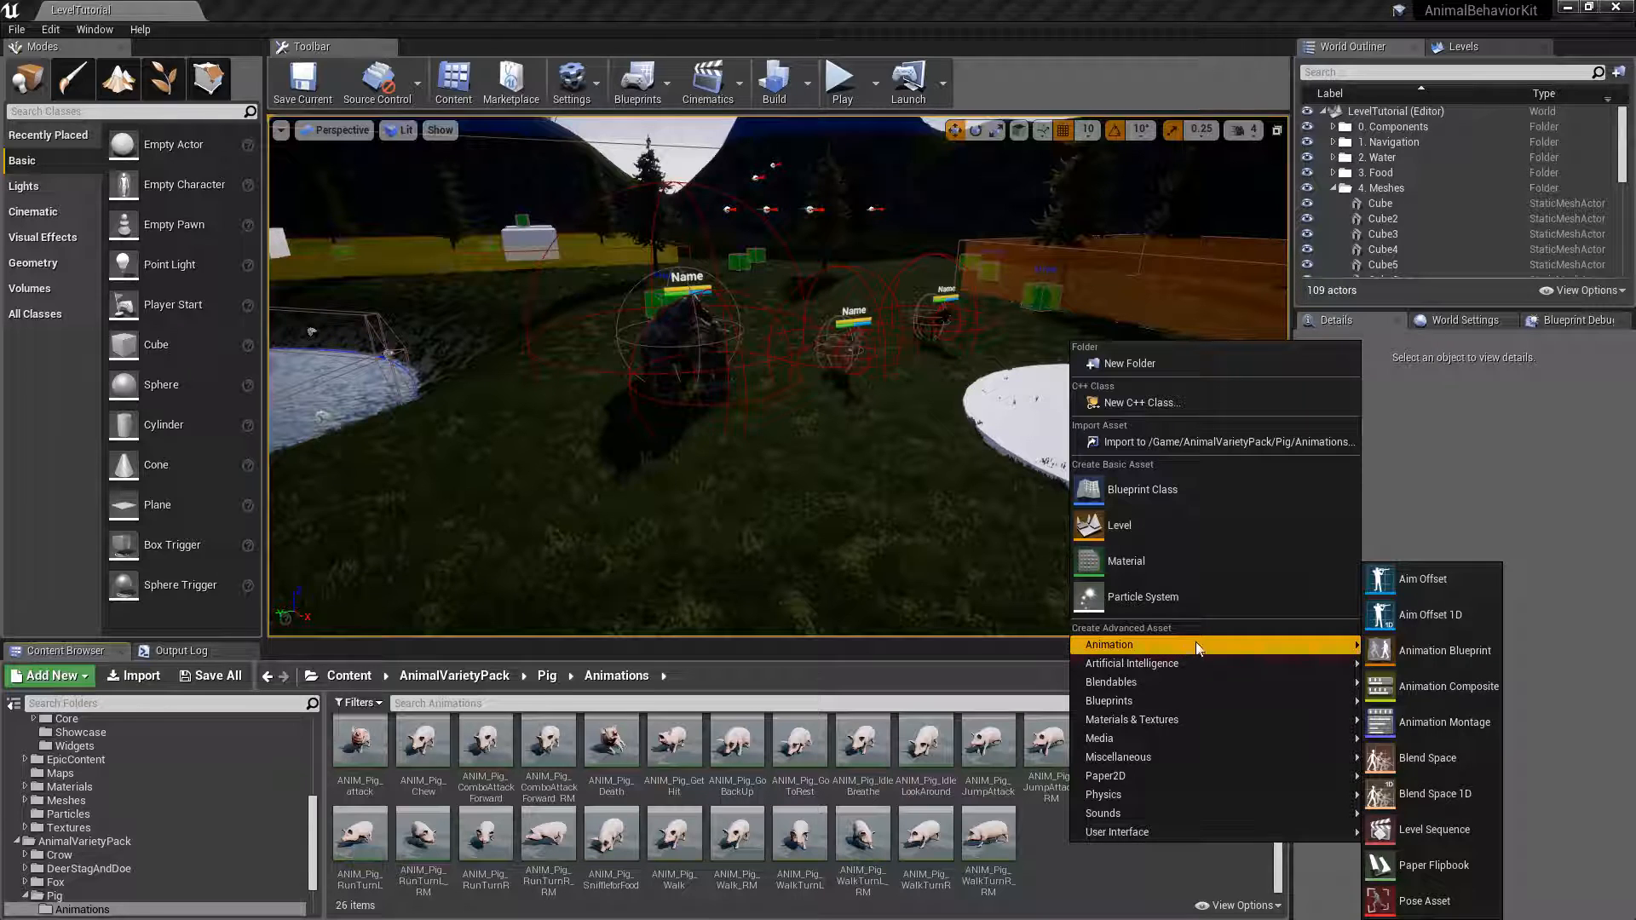
{"action": "left_click", "coordinate": [1438, 795]}
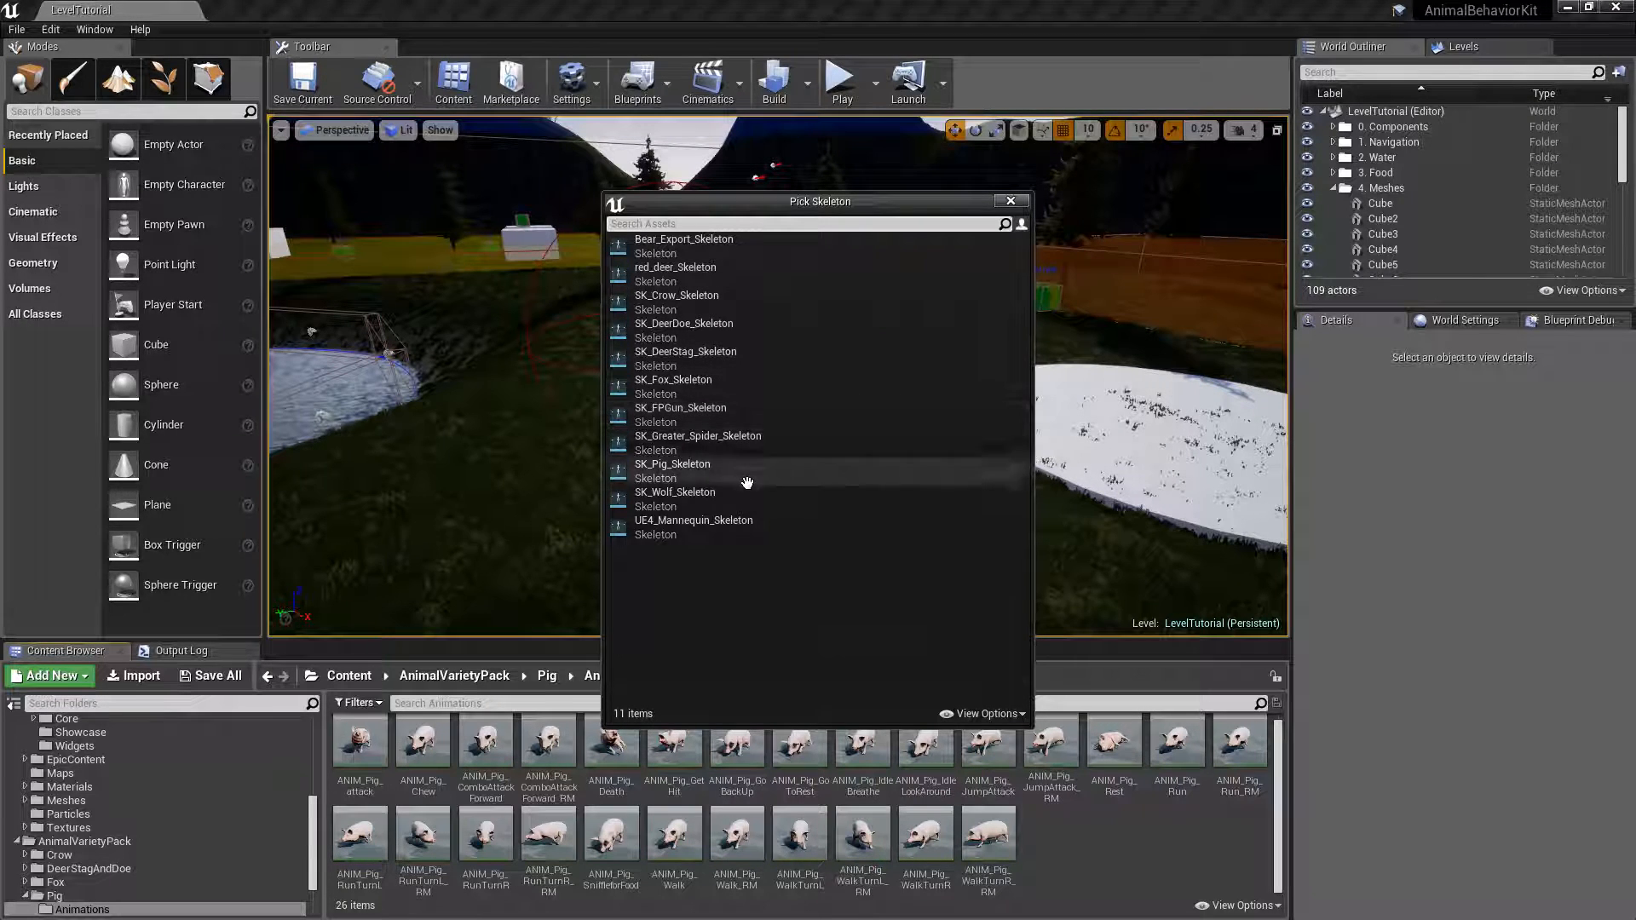
{"action": "left_click", "coordinate": [676, 467]}
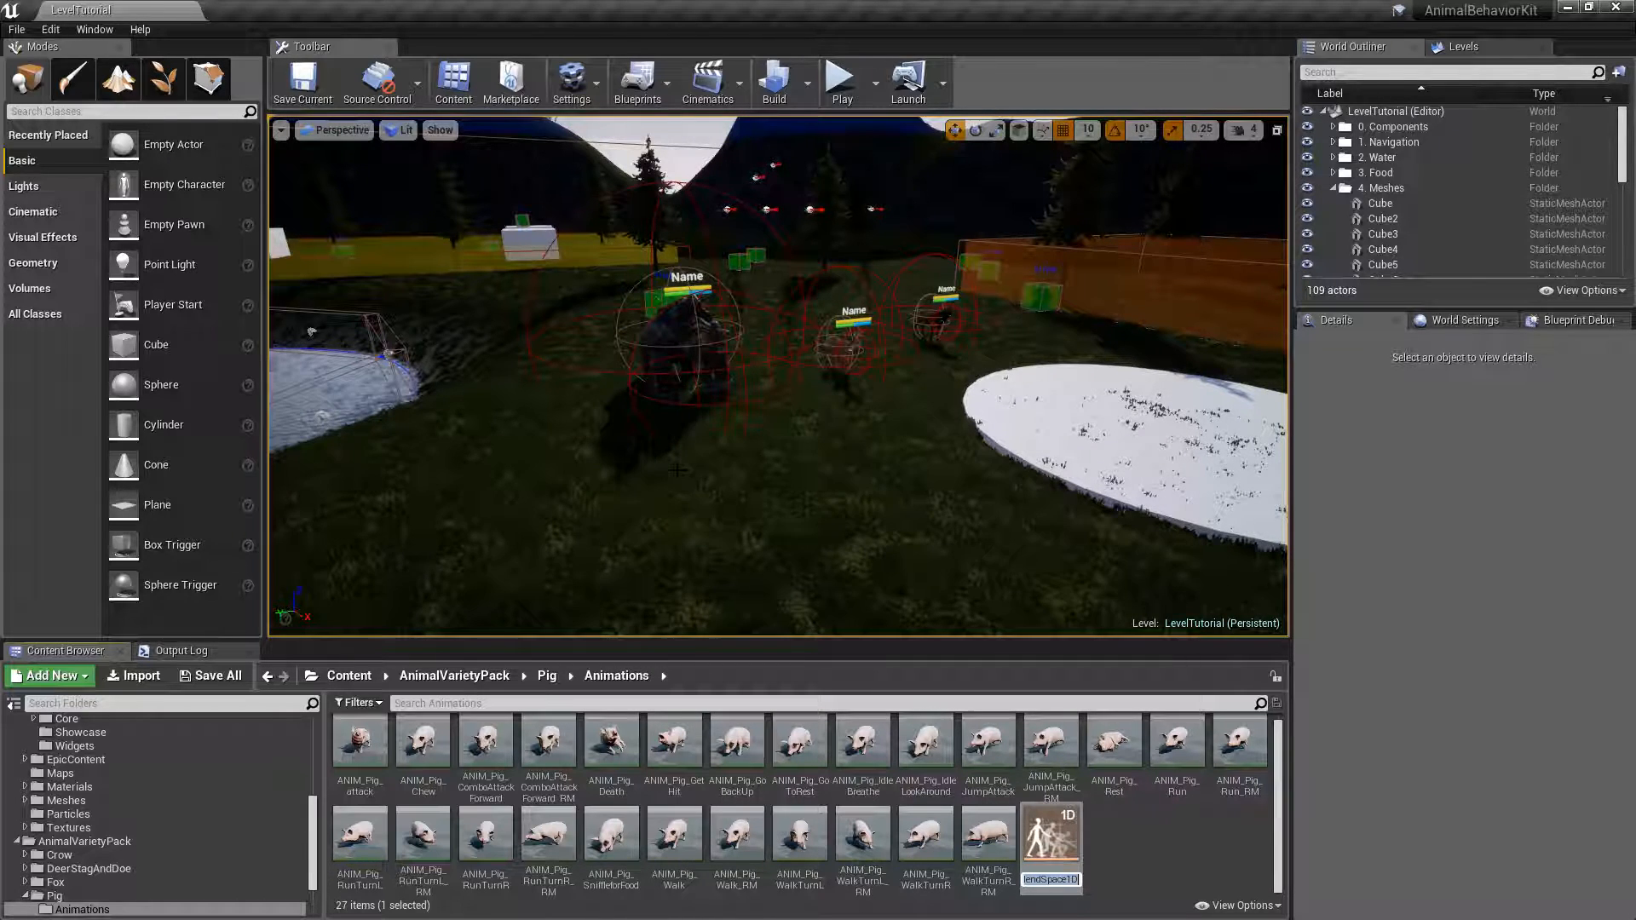
{"action": "type", "text": "BS_Walk"}
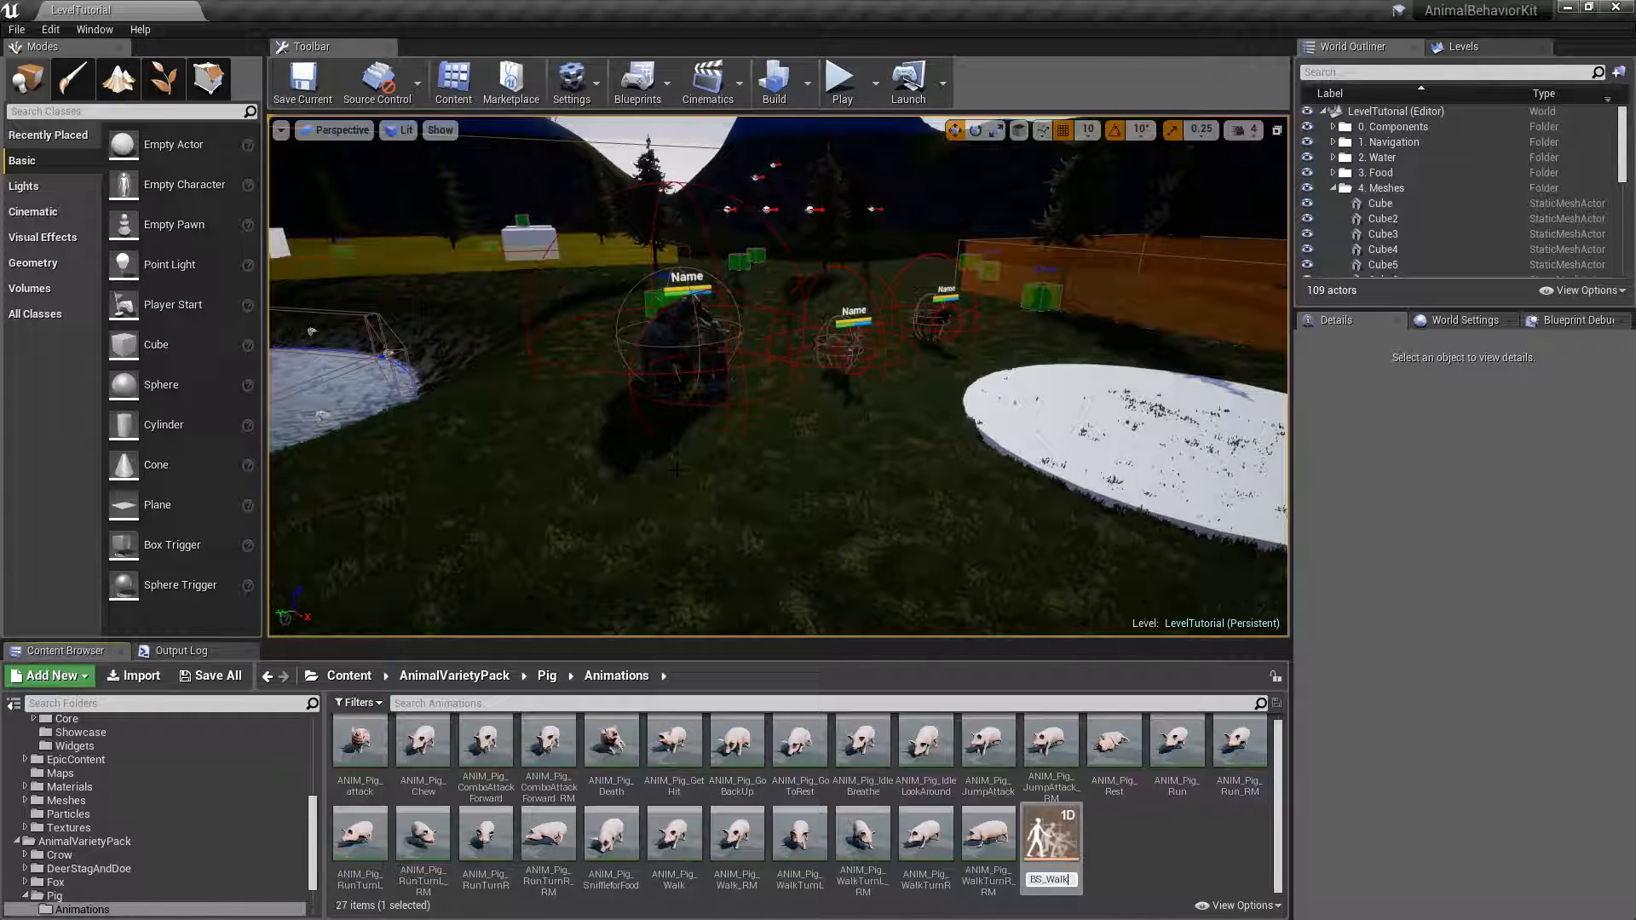
{"action": "key", "text": "Return"}
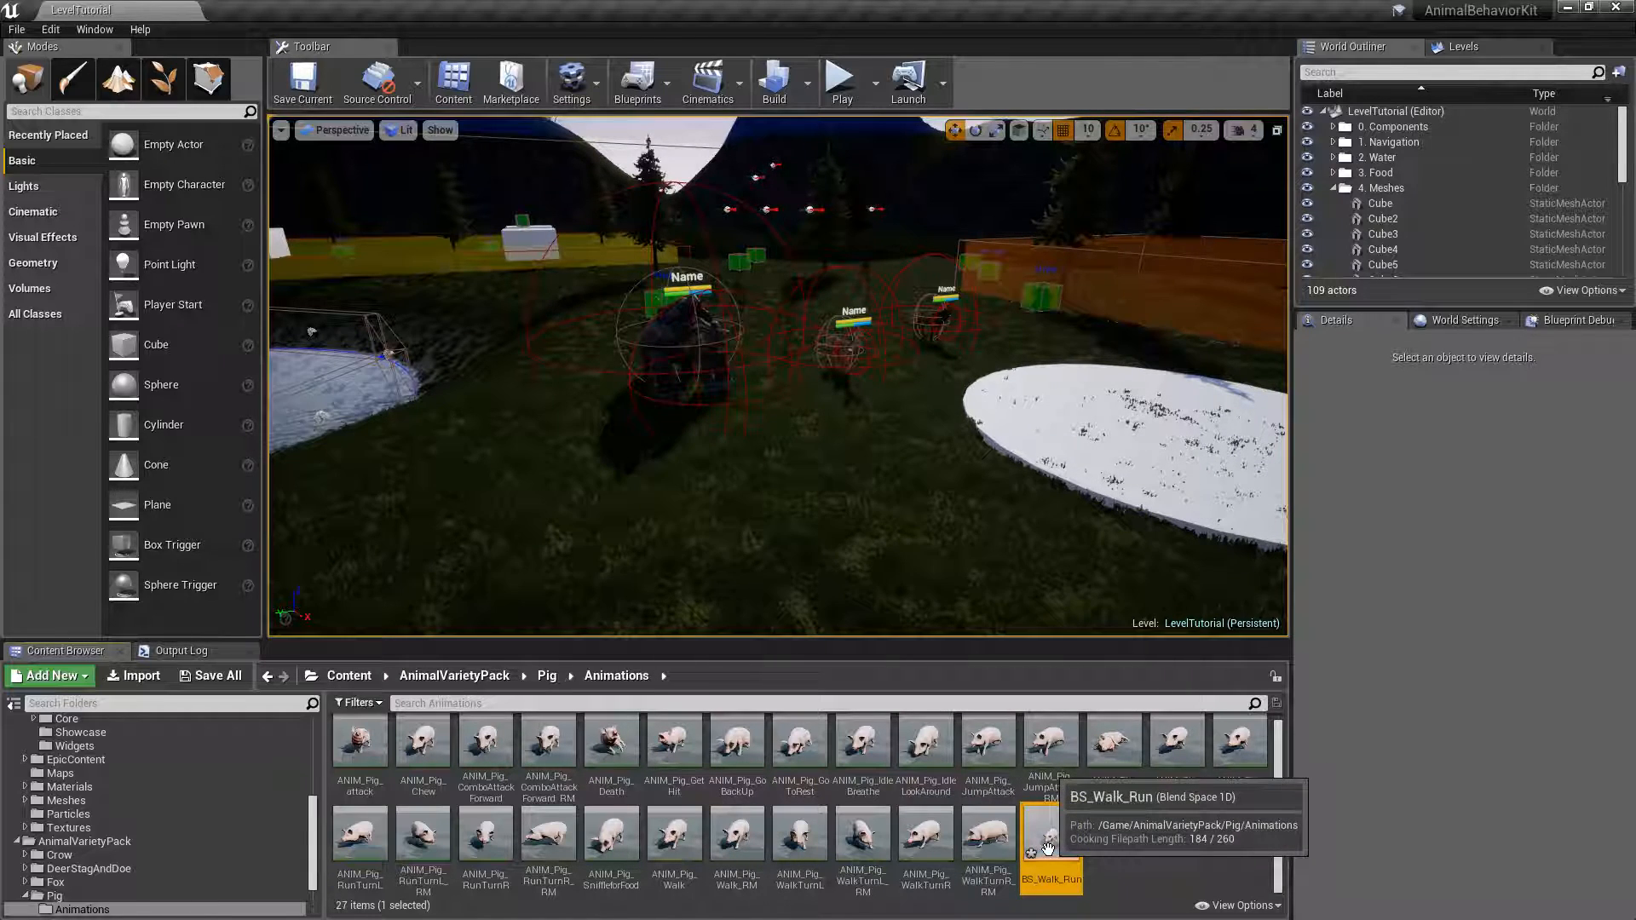
Move the BS_Walk_Run blend space into the PIG folder under GroundAnimals/Tutorial.
{"action": "left_click_drag", "start_coordinate": [312, 820], "coordinate": [310, 764]}
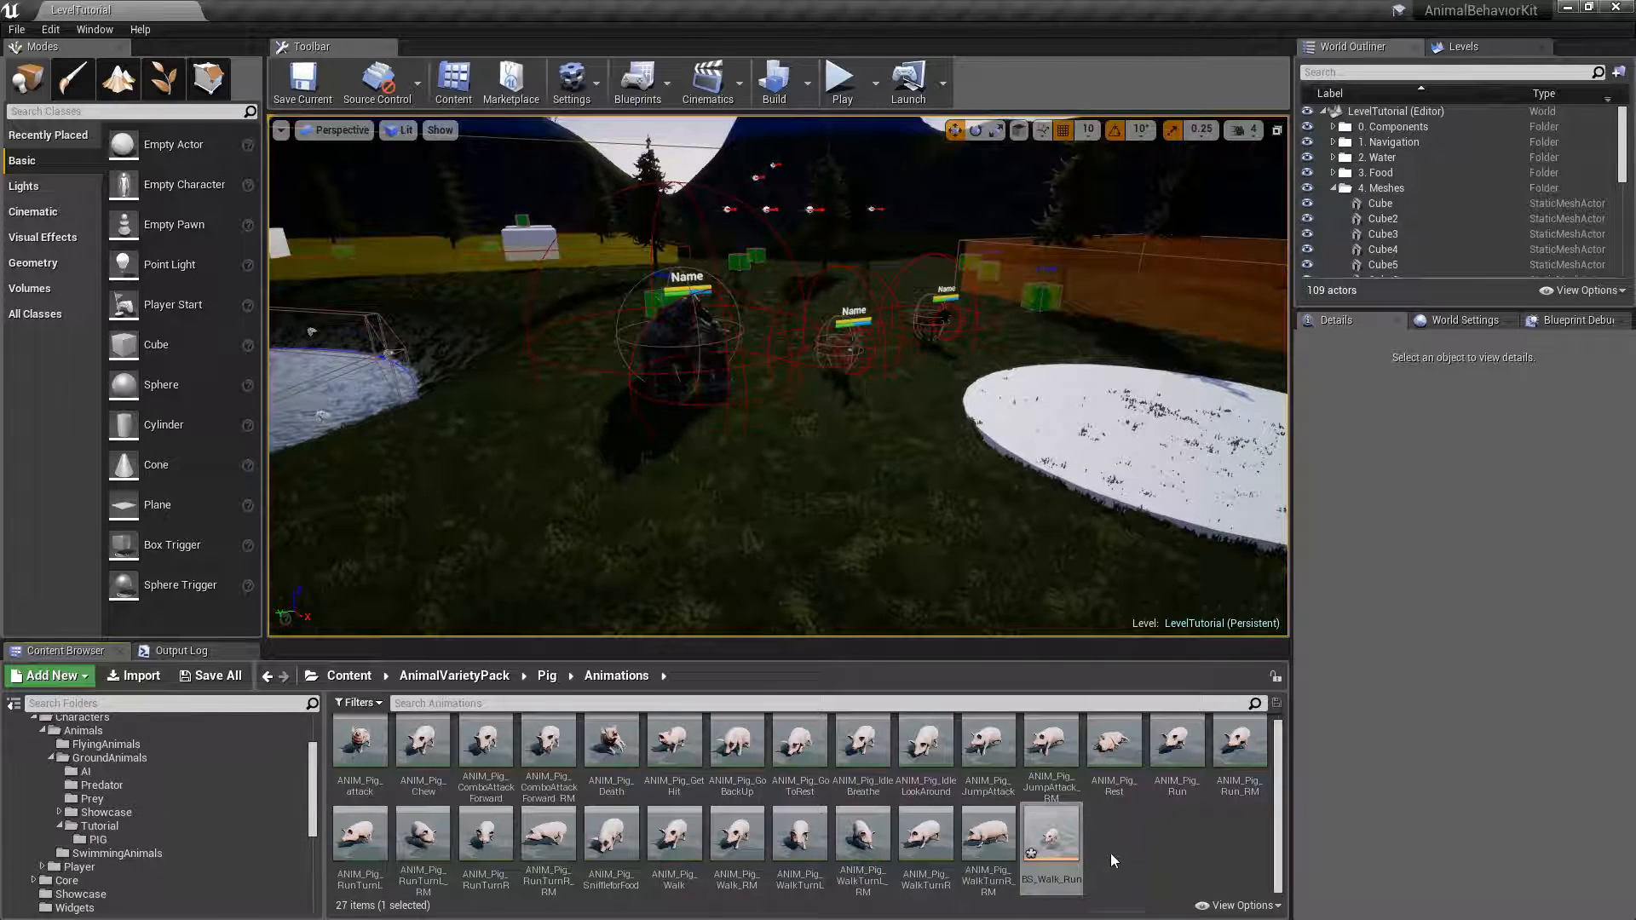
{"action": "left_click", "coordinate": [1058, 842]}
{"action": "left_click_drag", "start_coordinate": [1057, 842], "coordinate": [99, 840]}
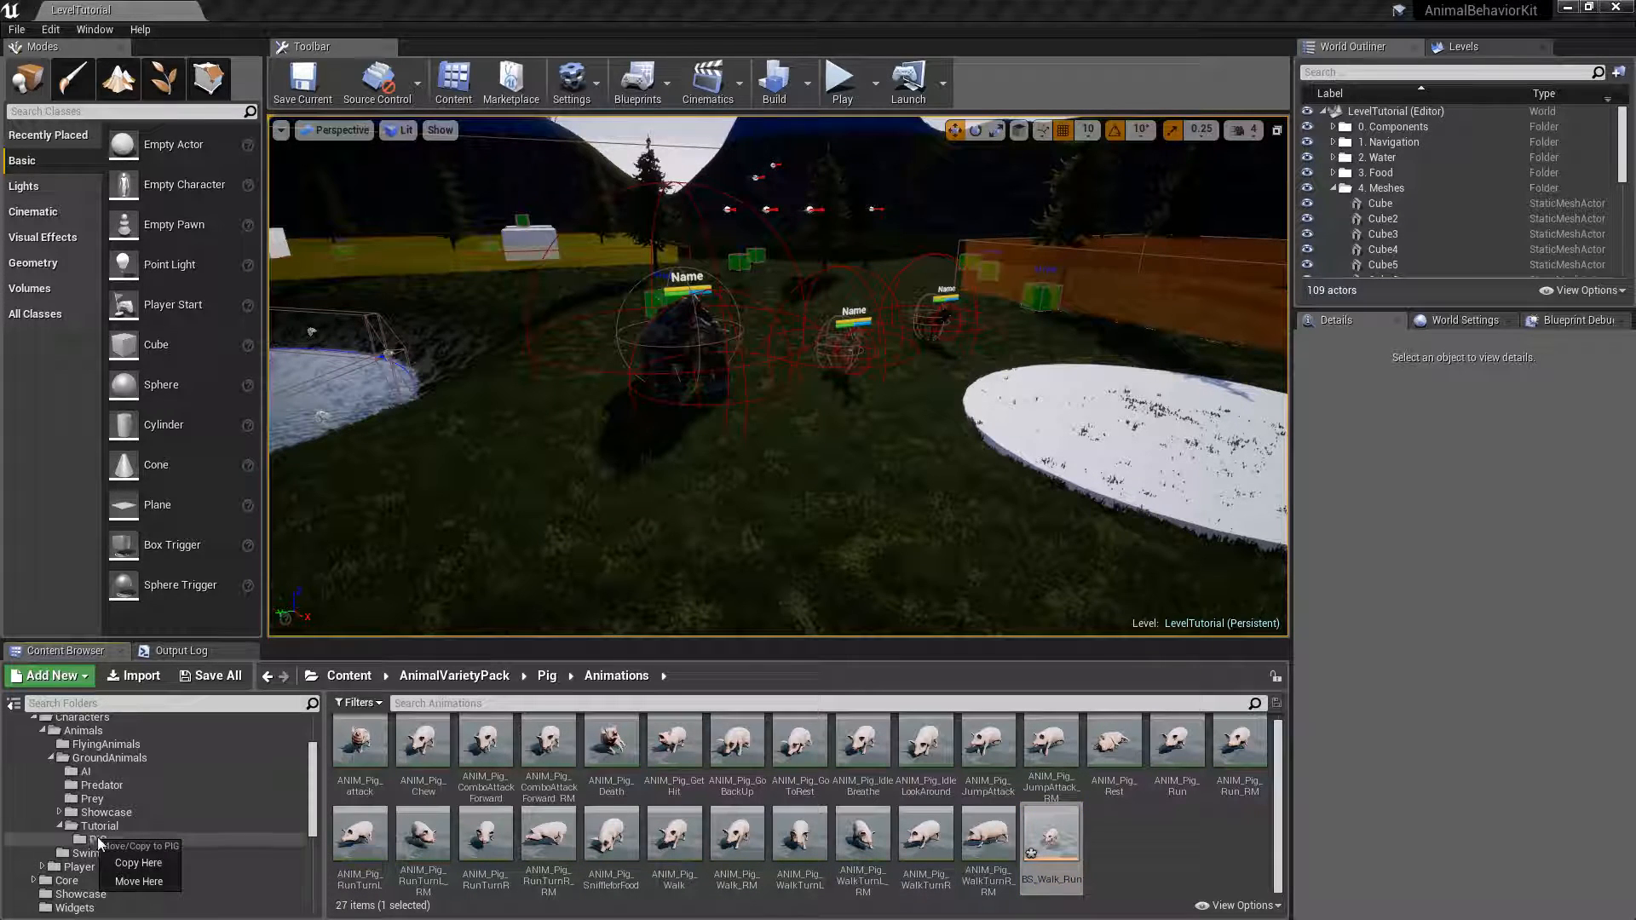
{"action": "left_click", "coordinate": [131, 879]}
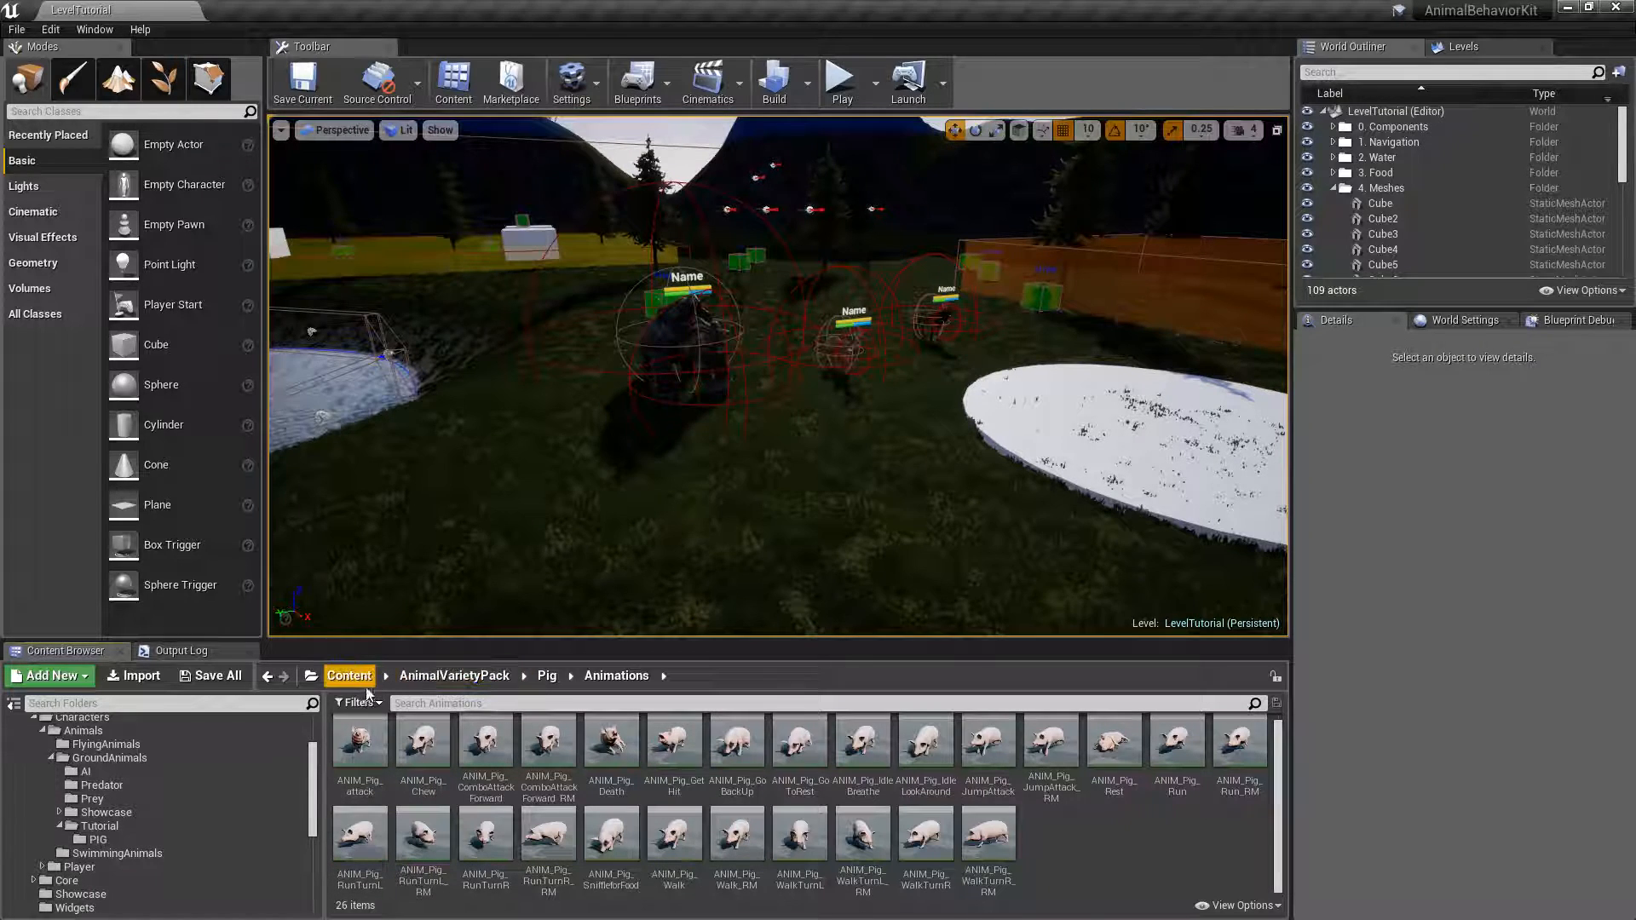
Create an Animation Blueprint from the SK_Pig skeletal mesh in AnimalVarietyPack's Pig/Meshes folder and name it Pig_AnimBP.
{"action": "left_click", "coordinate": [547, 676]}
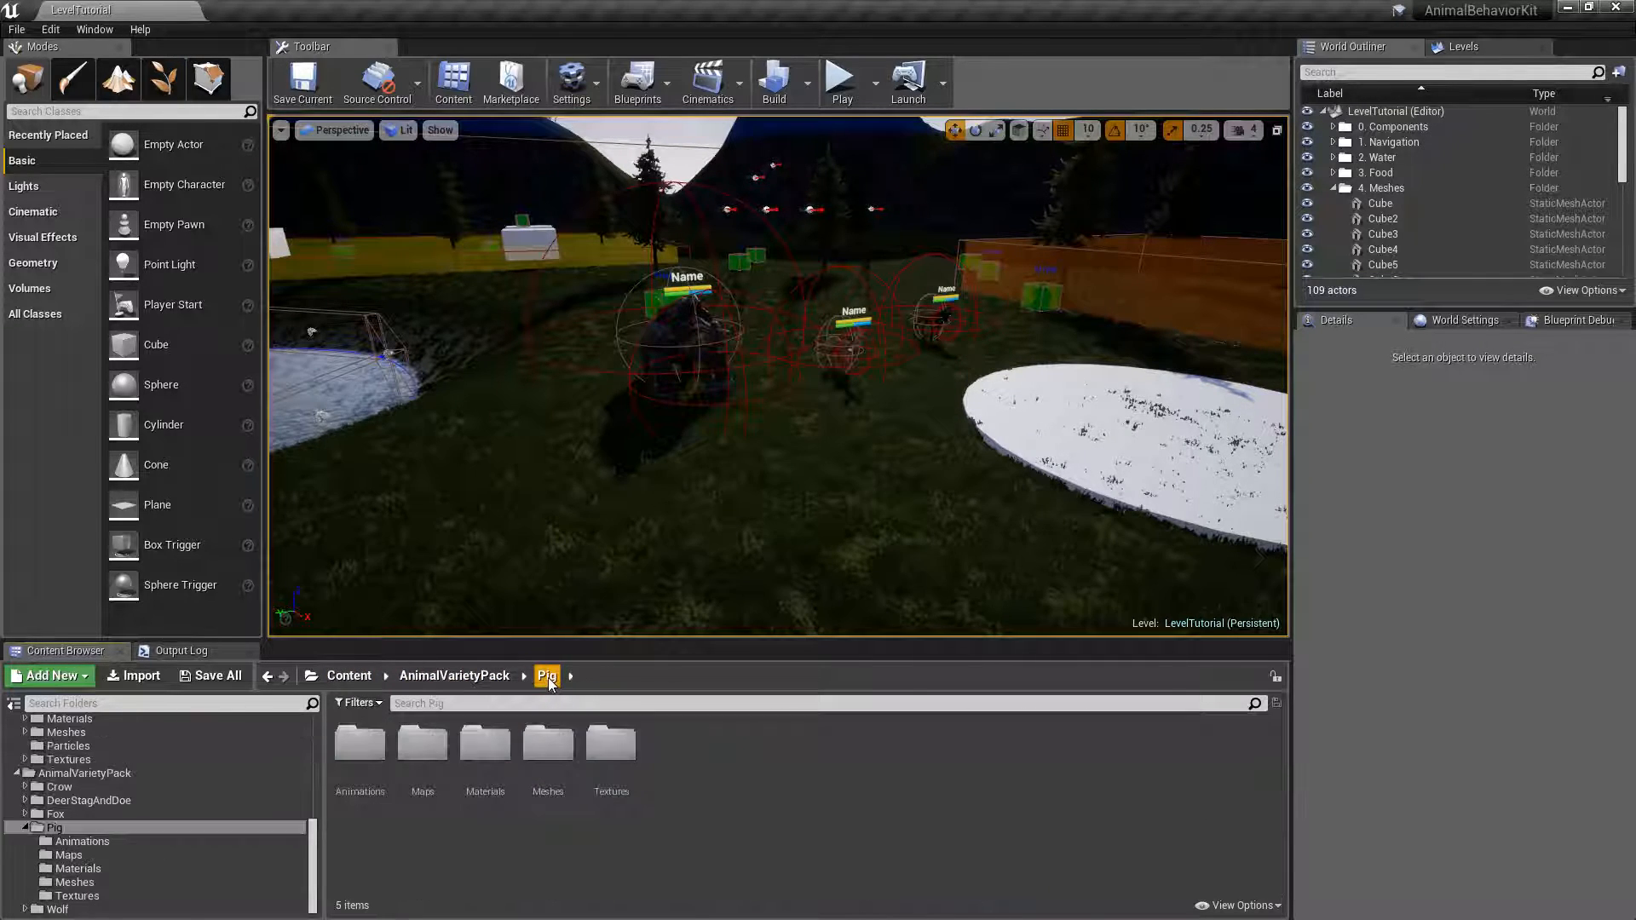
{"action": "double_click", "coordinate": [554, 761]}
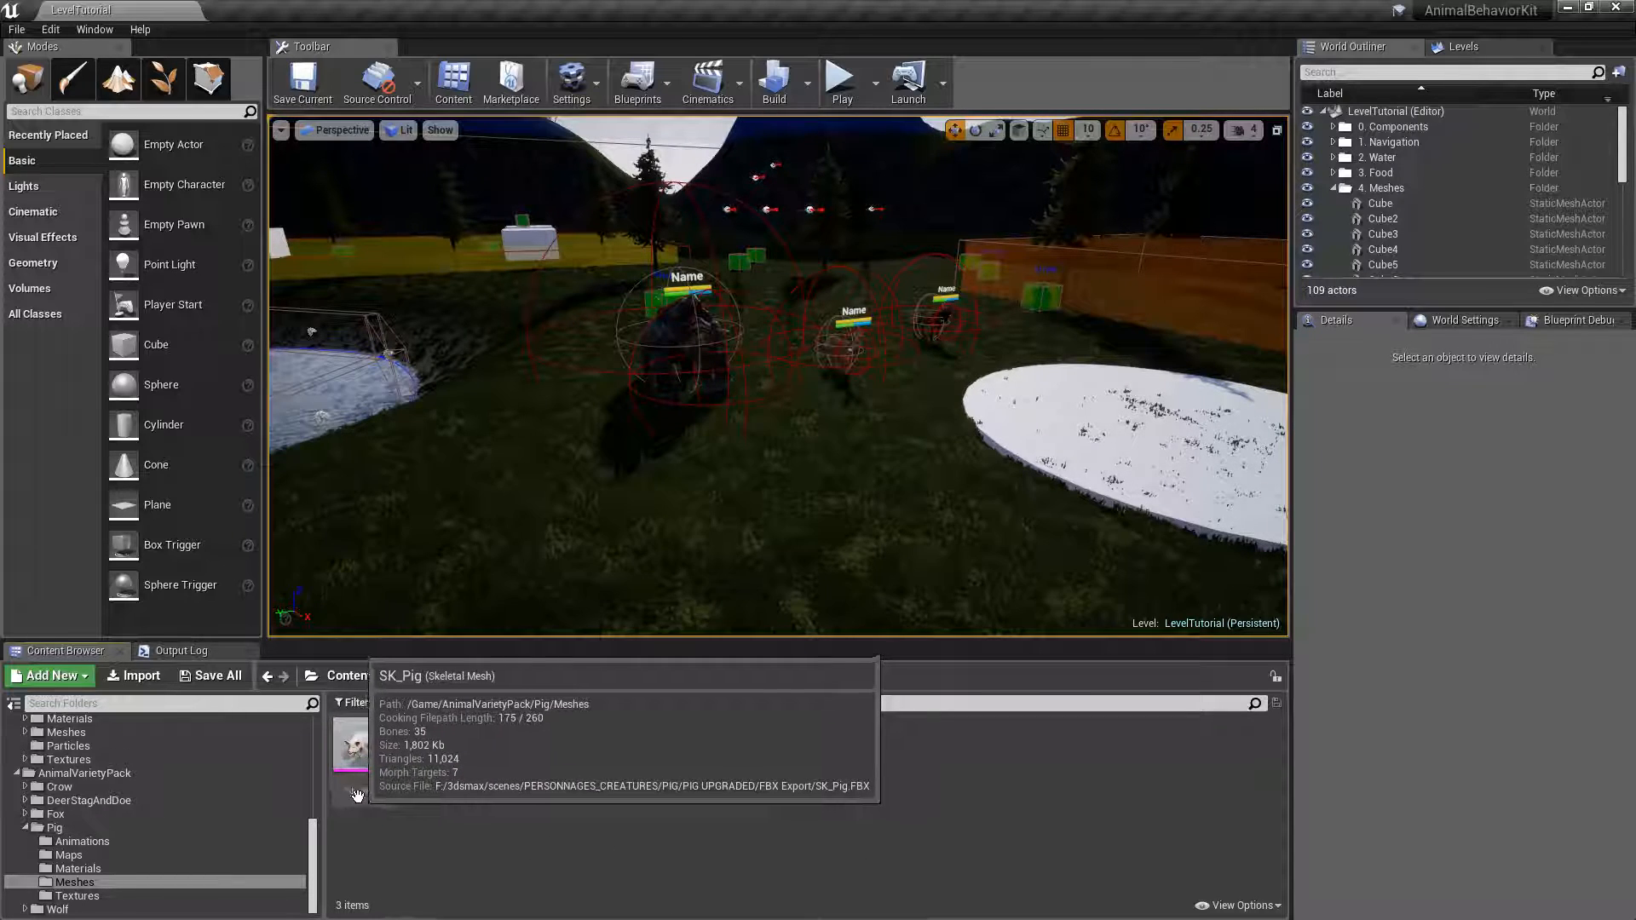
{"action": "left_click", "coordinate": [361, 754]}
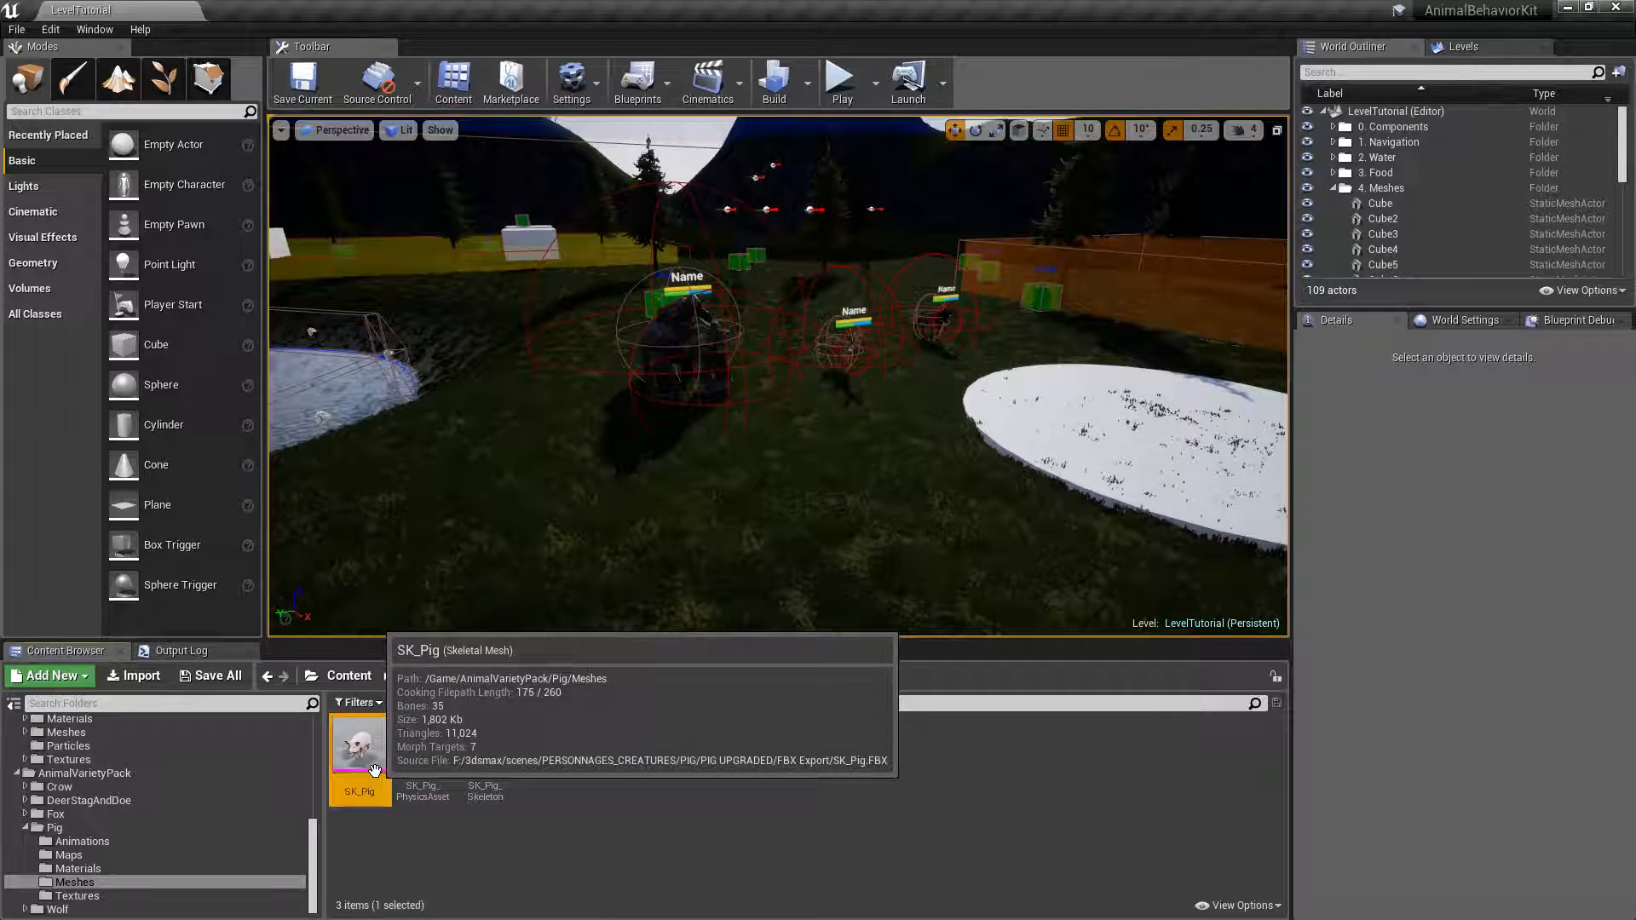
{"action": "right_click", "coordinate": [362, 761]}
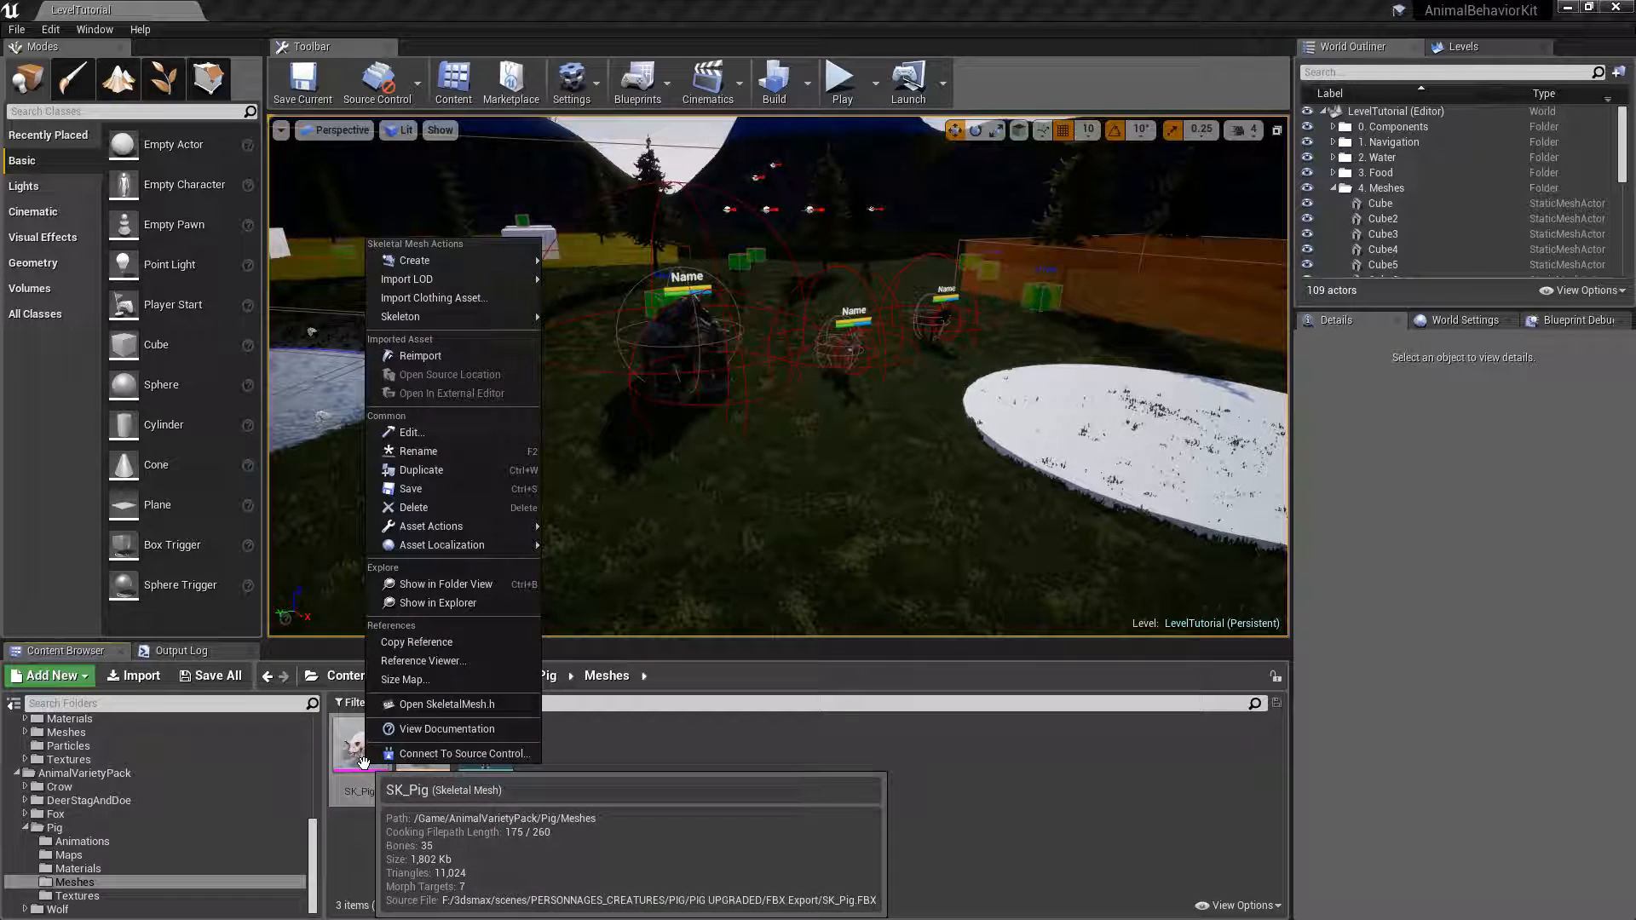
{"action": "mouse_move", "coordinate": [457, 258]}
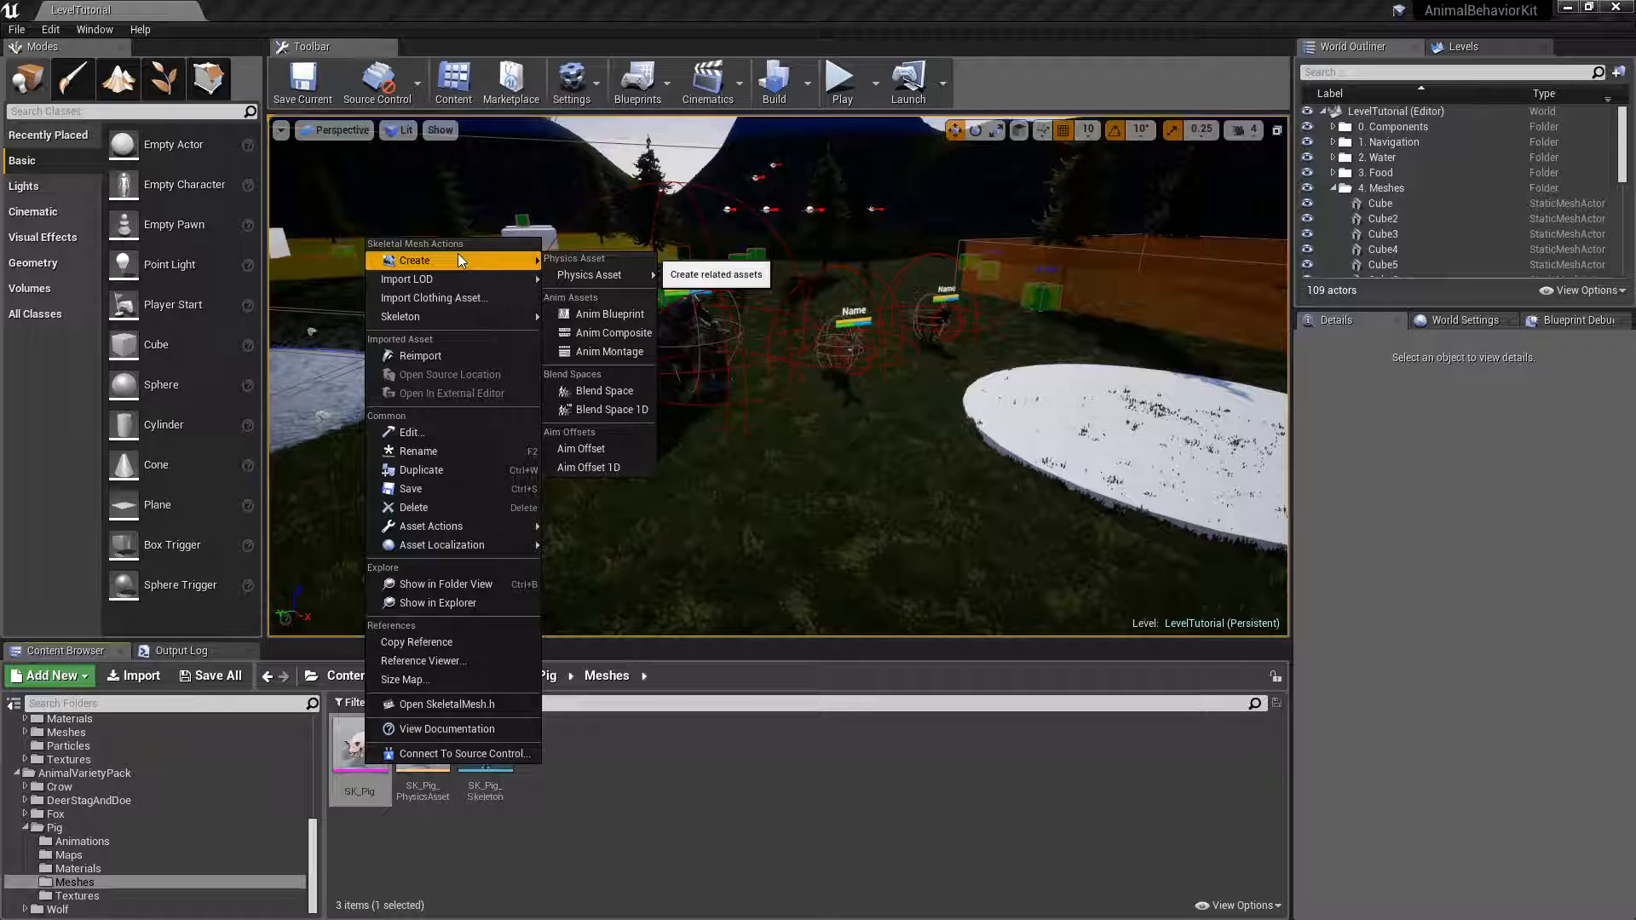
{"action": "left_click", "coordinate": [611, 314]}
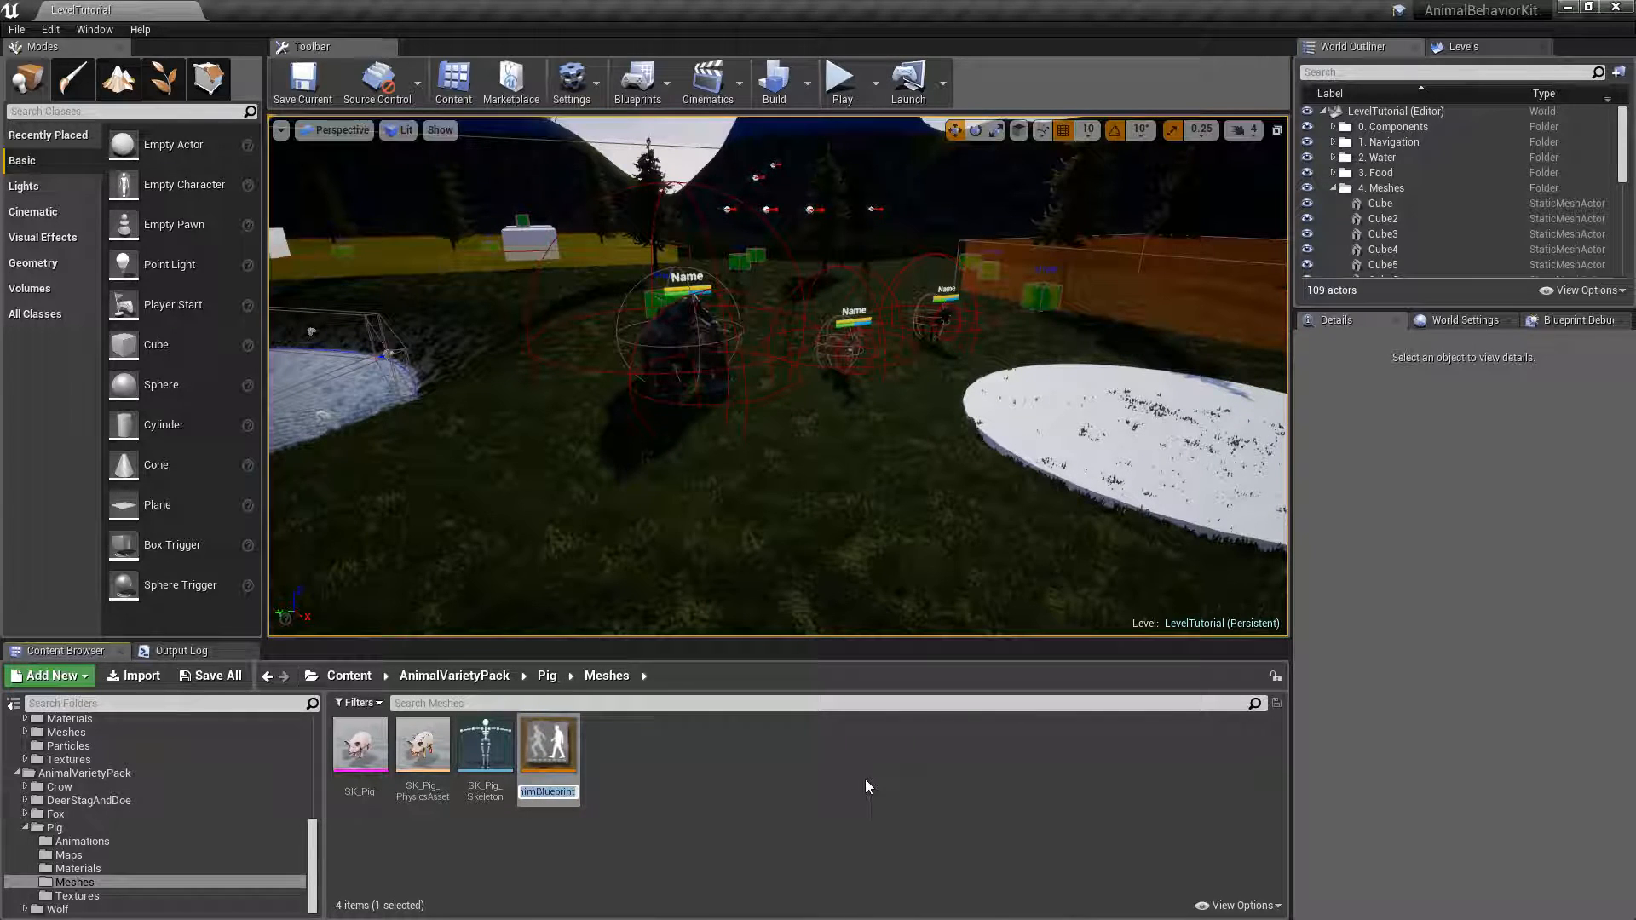
{"action": "type", "text": "Pig_"}
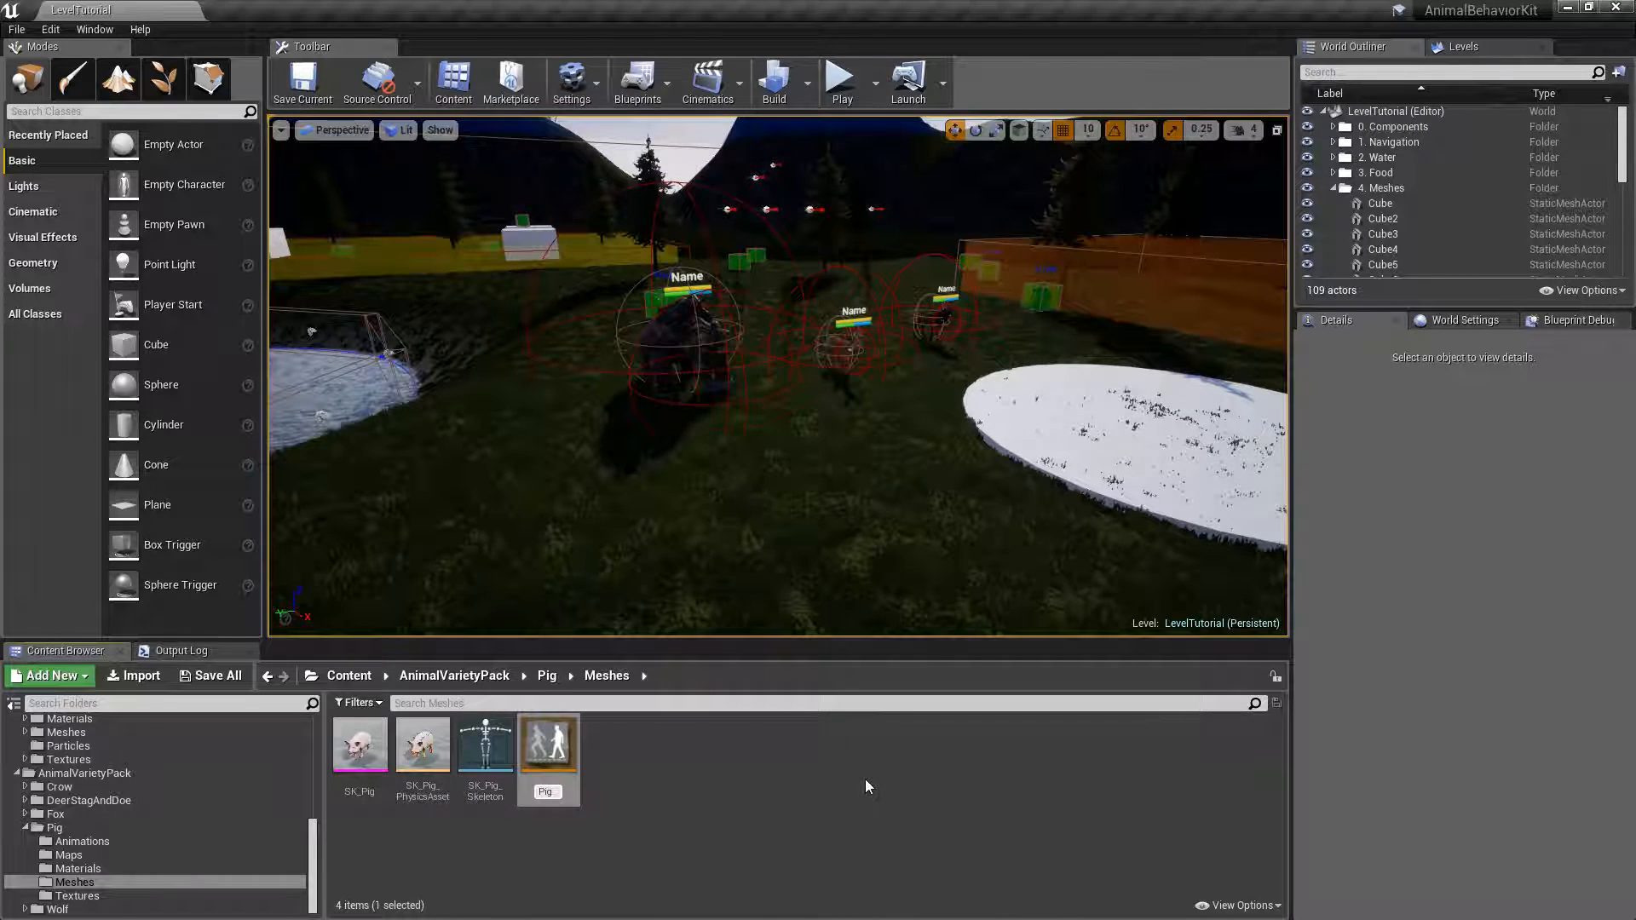
{"action": "type", "text": "AnimBP"}
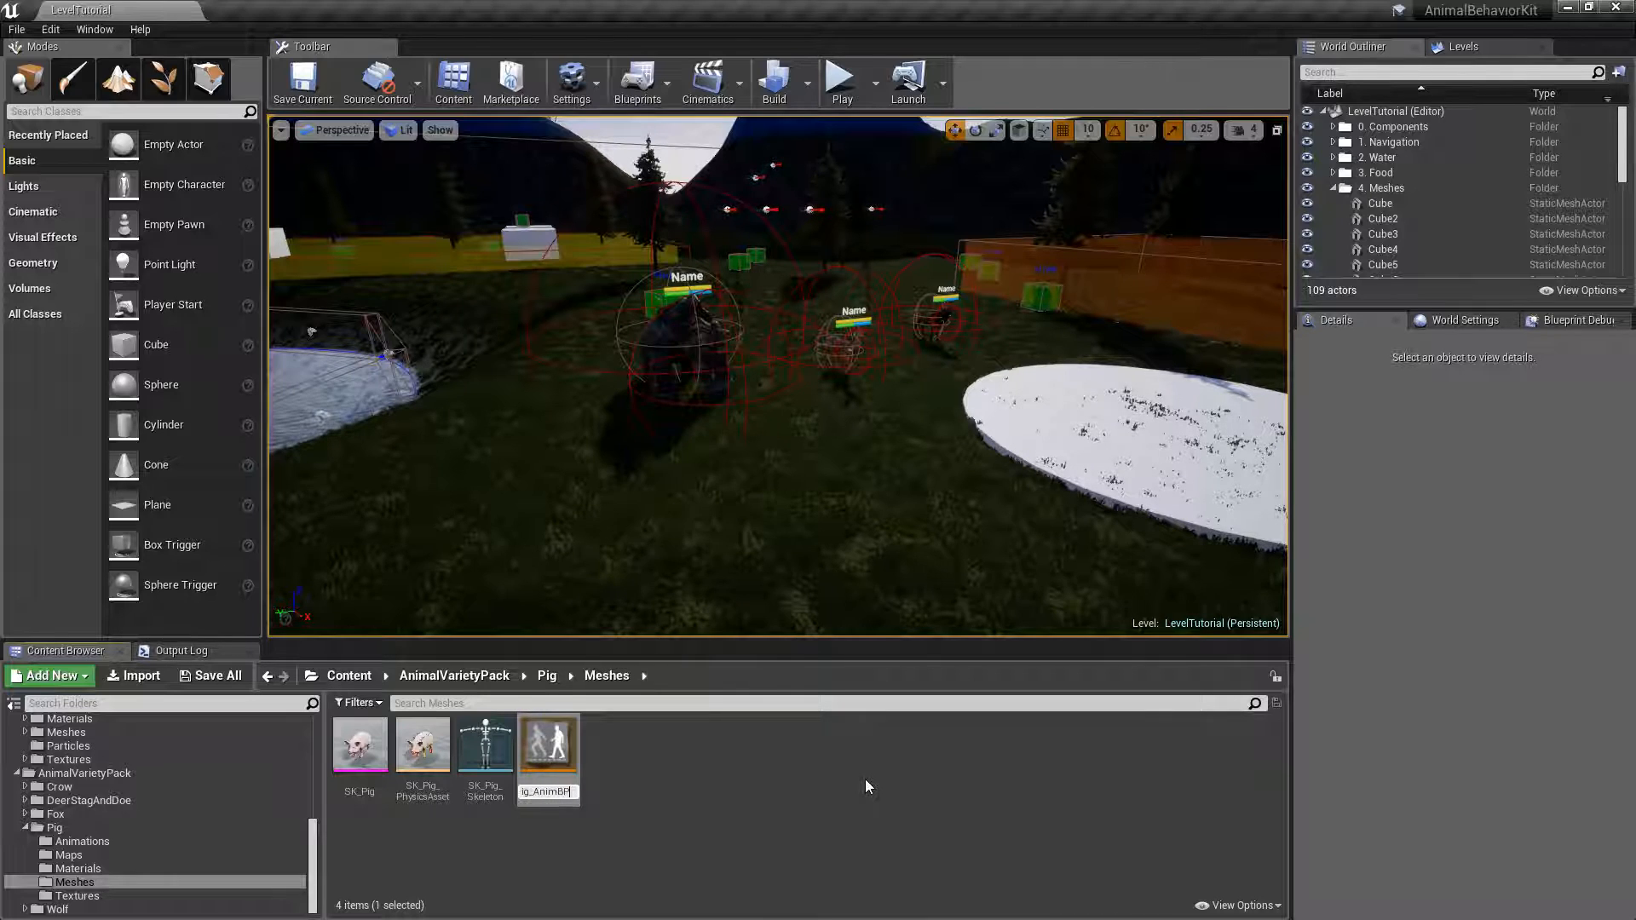
{"action": "key", "text": "Return"}
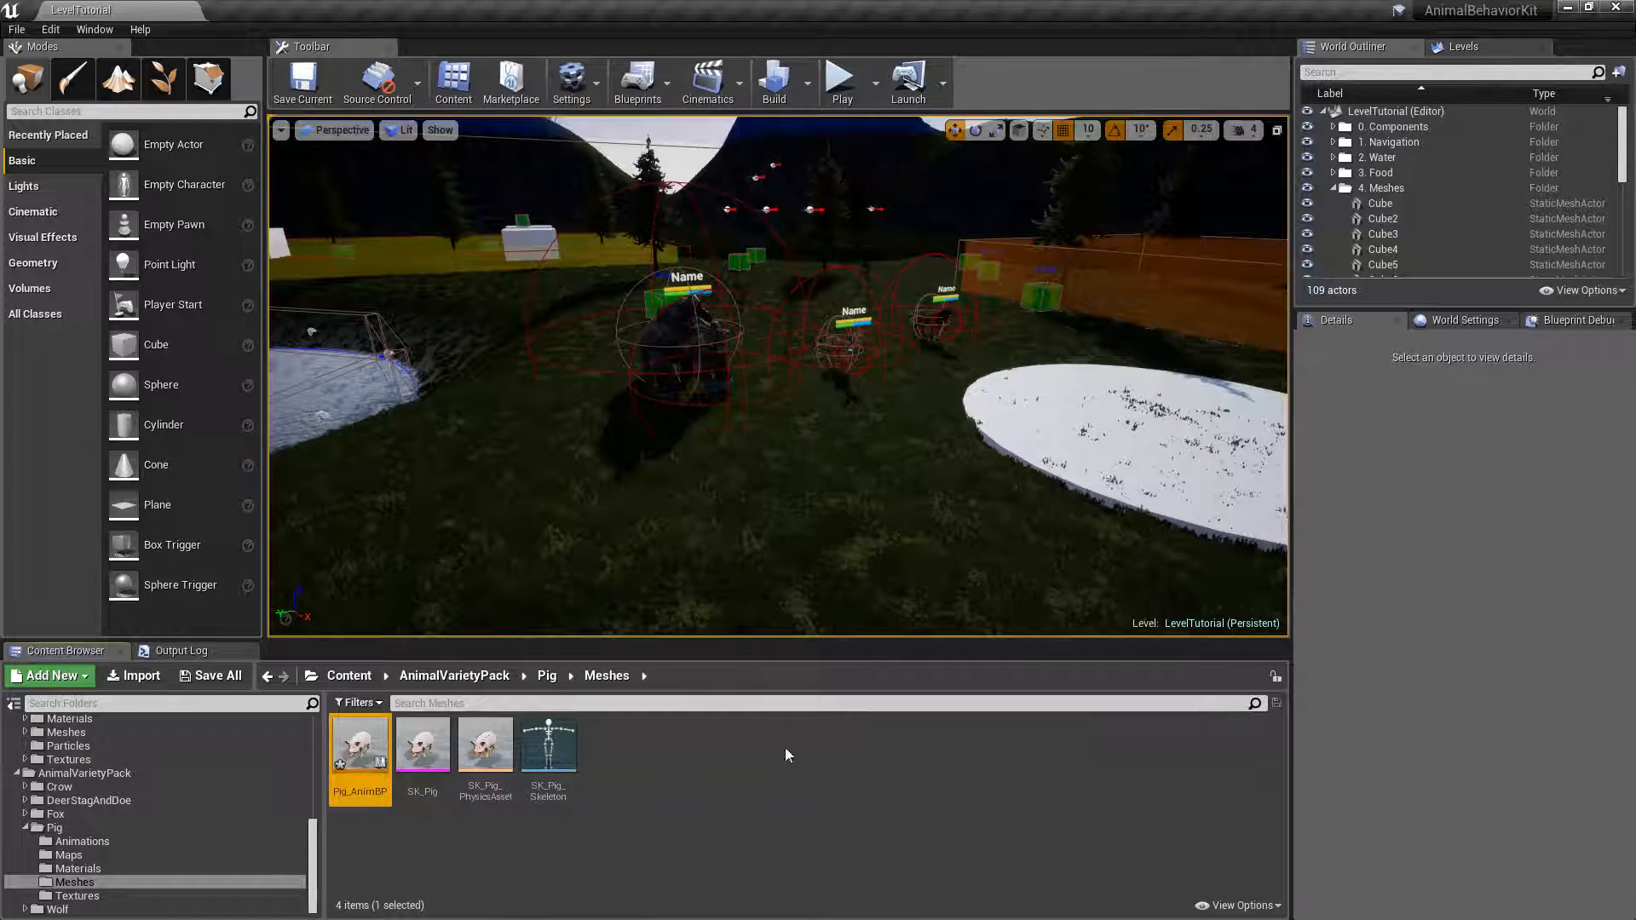
Move Pig_AnimBP into the PIG folder under GroundAnimals/Tutorial, open that folder and save all assets.
{"action": "left_click_drag", "start_coordinate": [306, 838], "coordinate": [316, 768]}
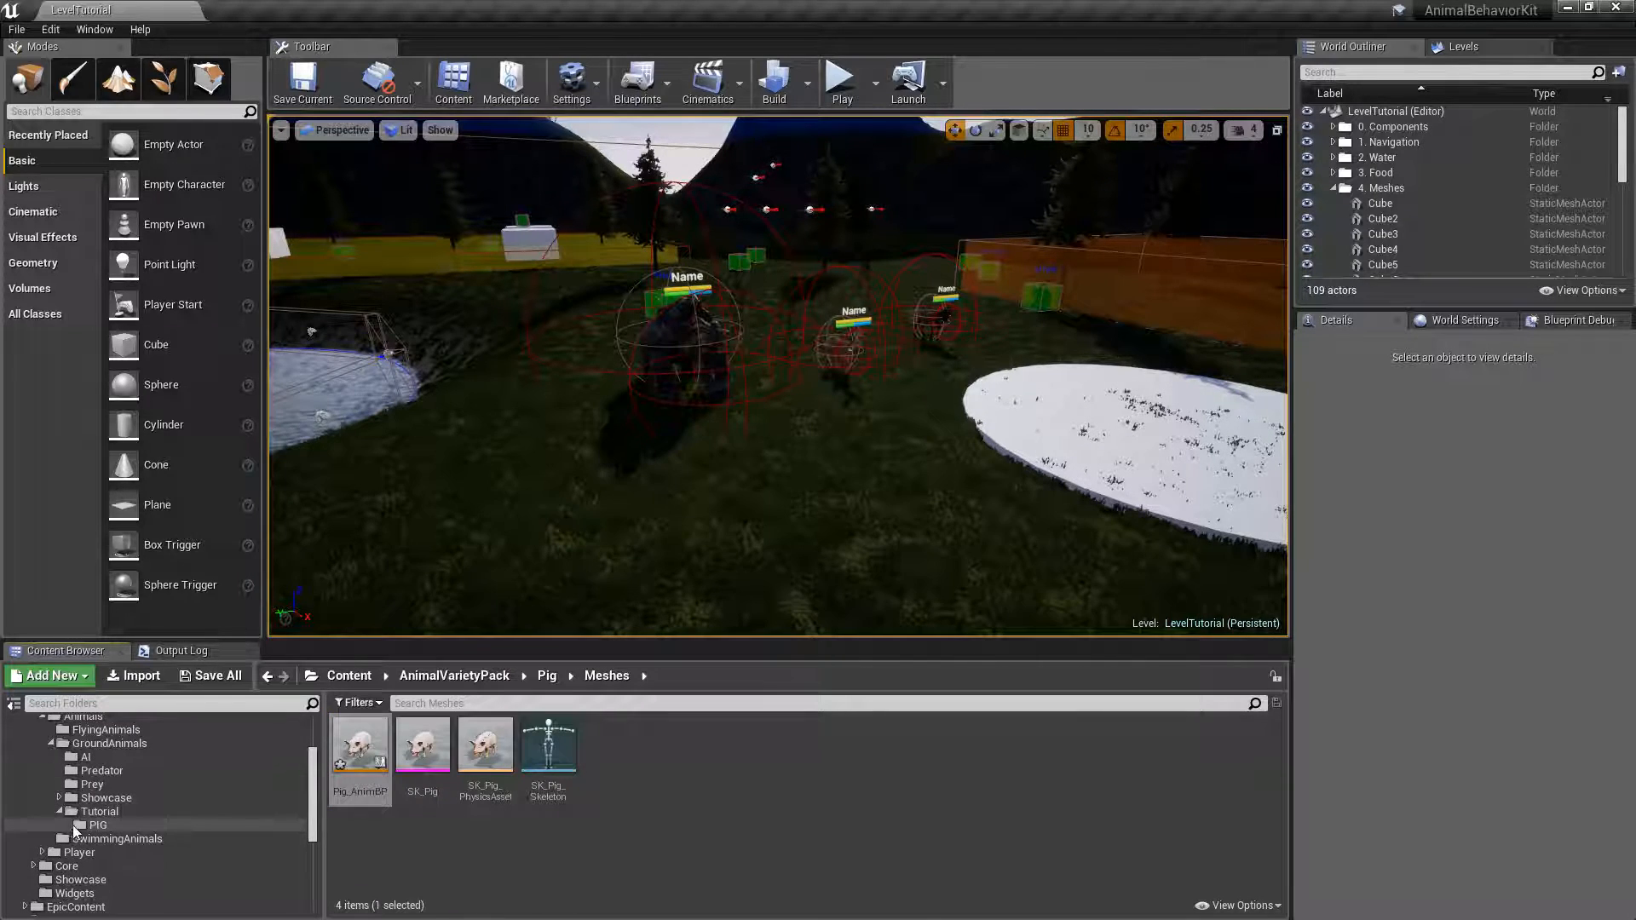
{"action": "left_click_drag", "start_coordinate": [359, 745], "coordinate": [99, 826]}
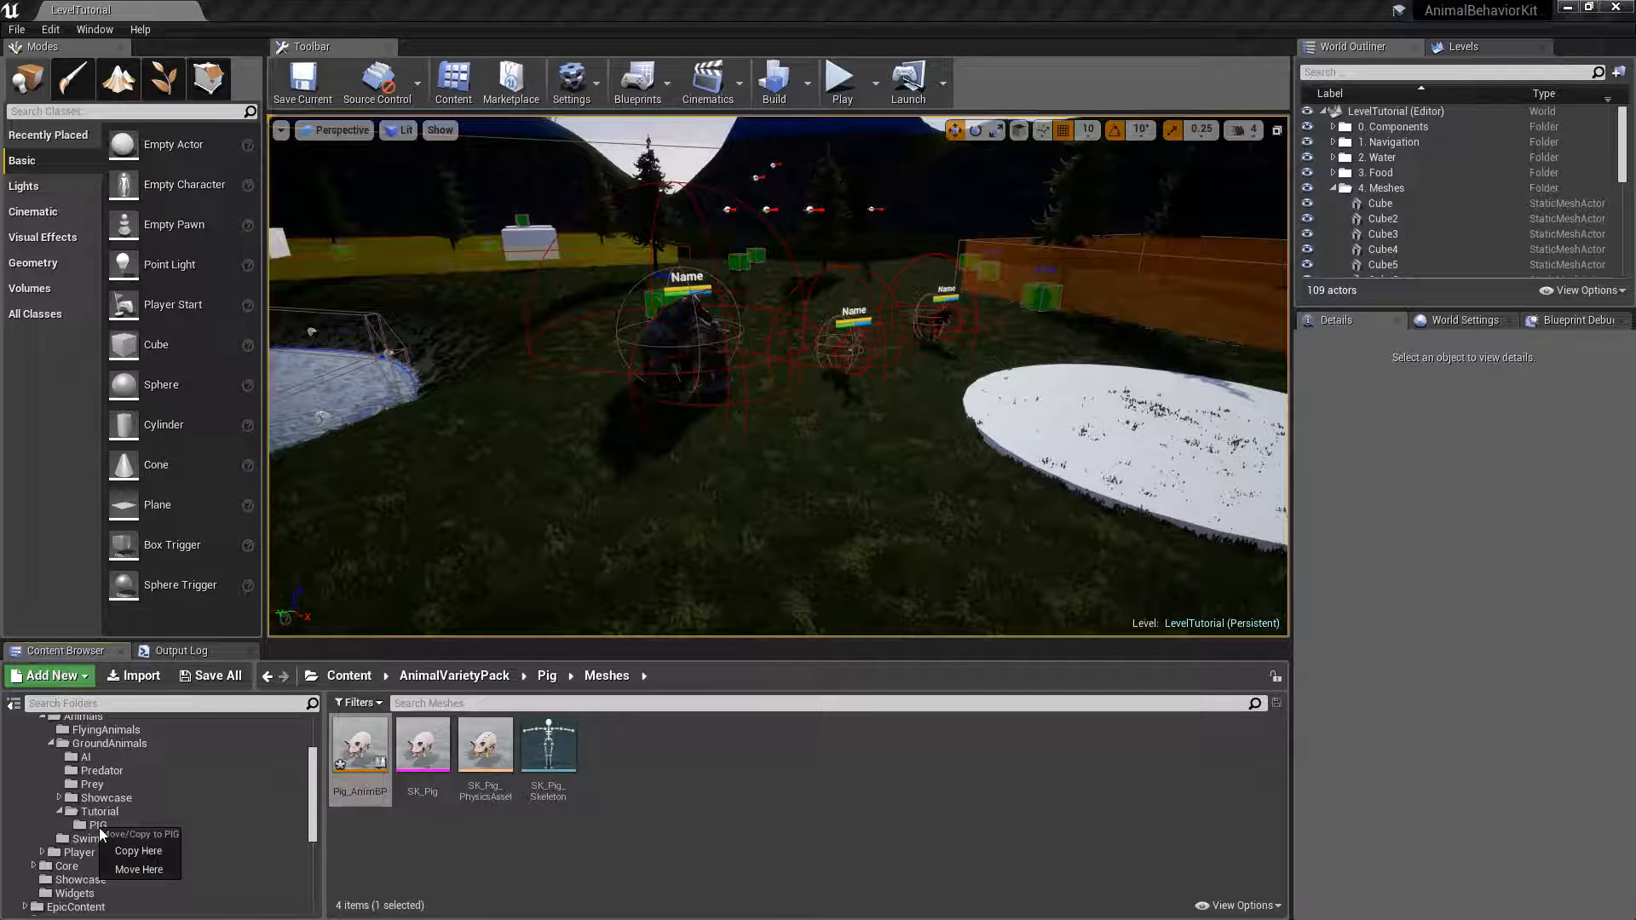
{"action": "left_click", "coordinate": [132, 865]}
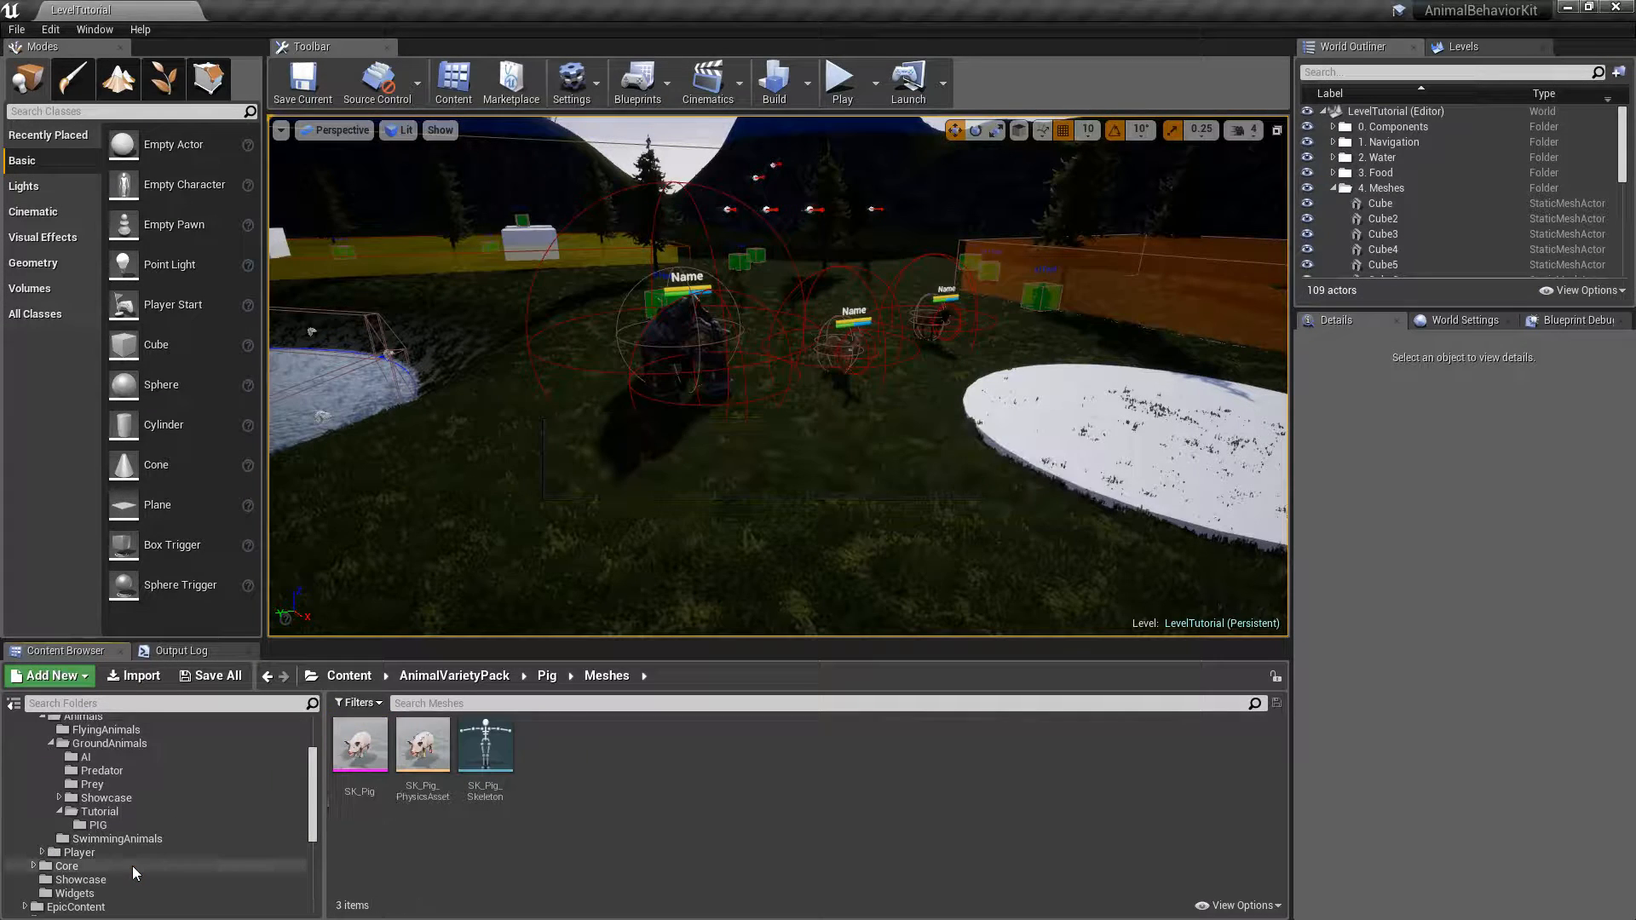
{"action": "left_click", "coordinate": [94, 823]}
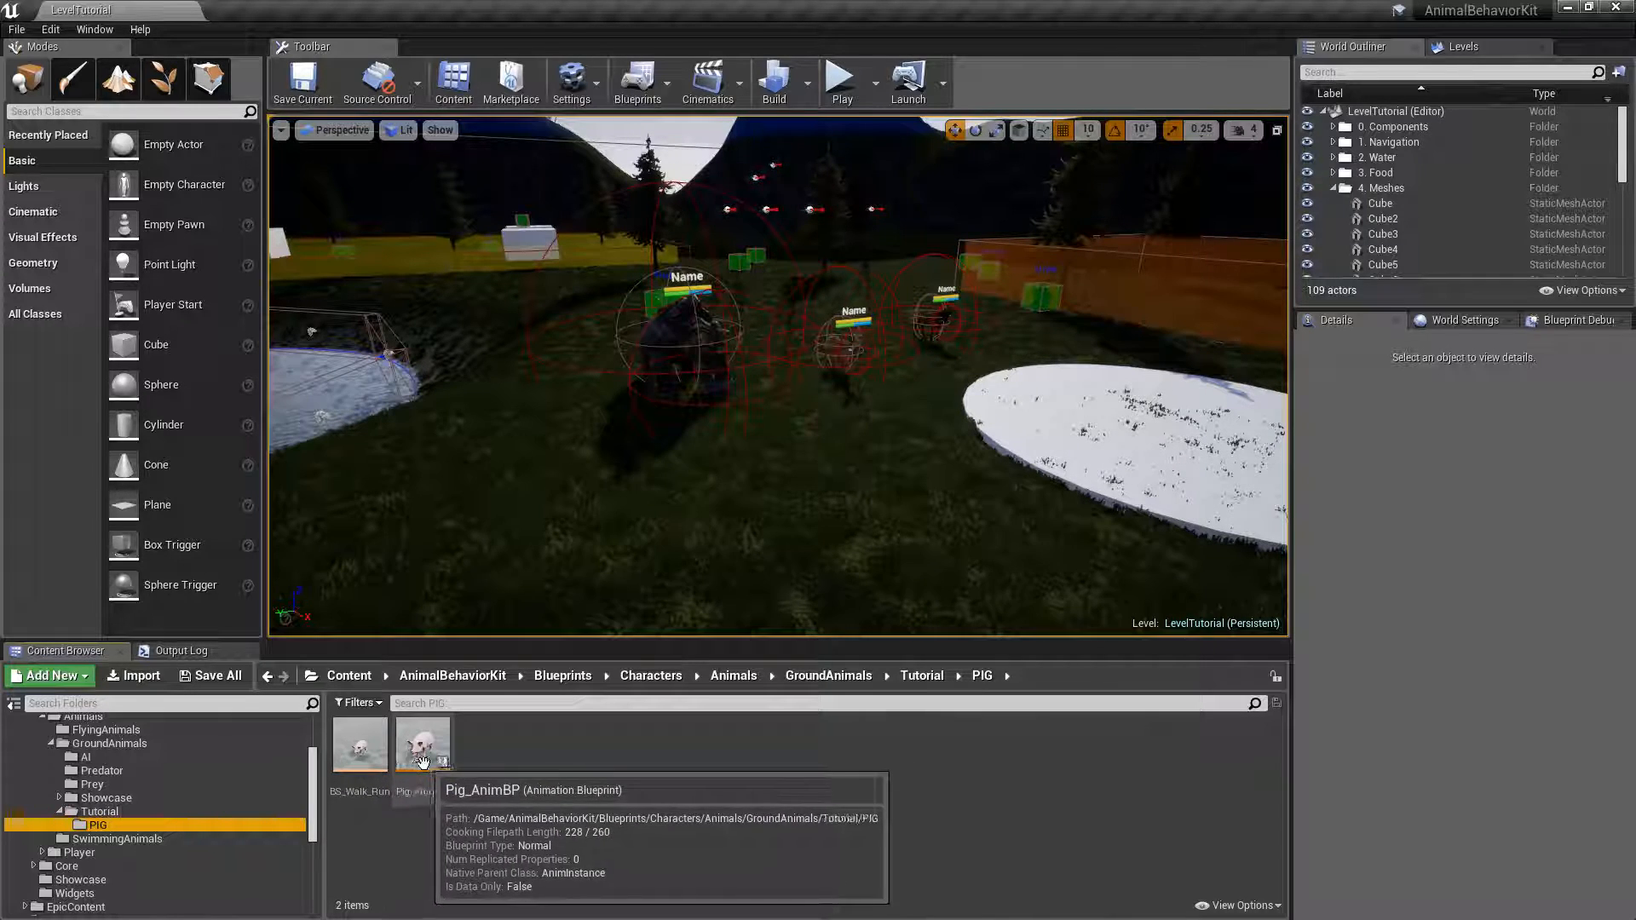
{"action": "left_click", "coordinate": [212, 682]}
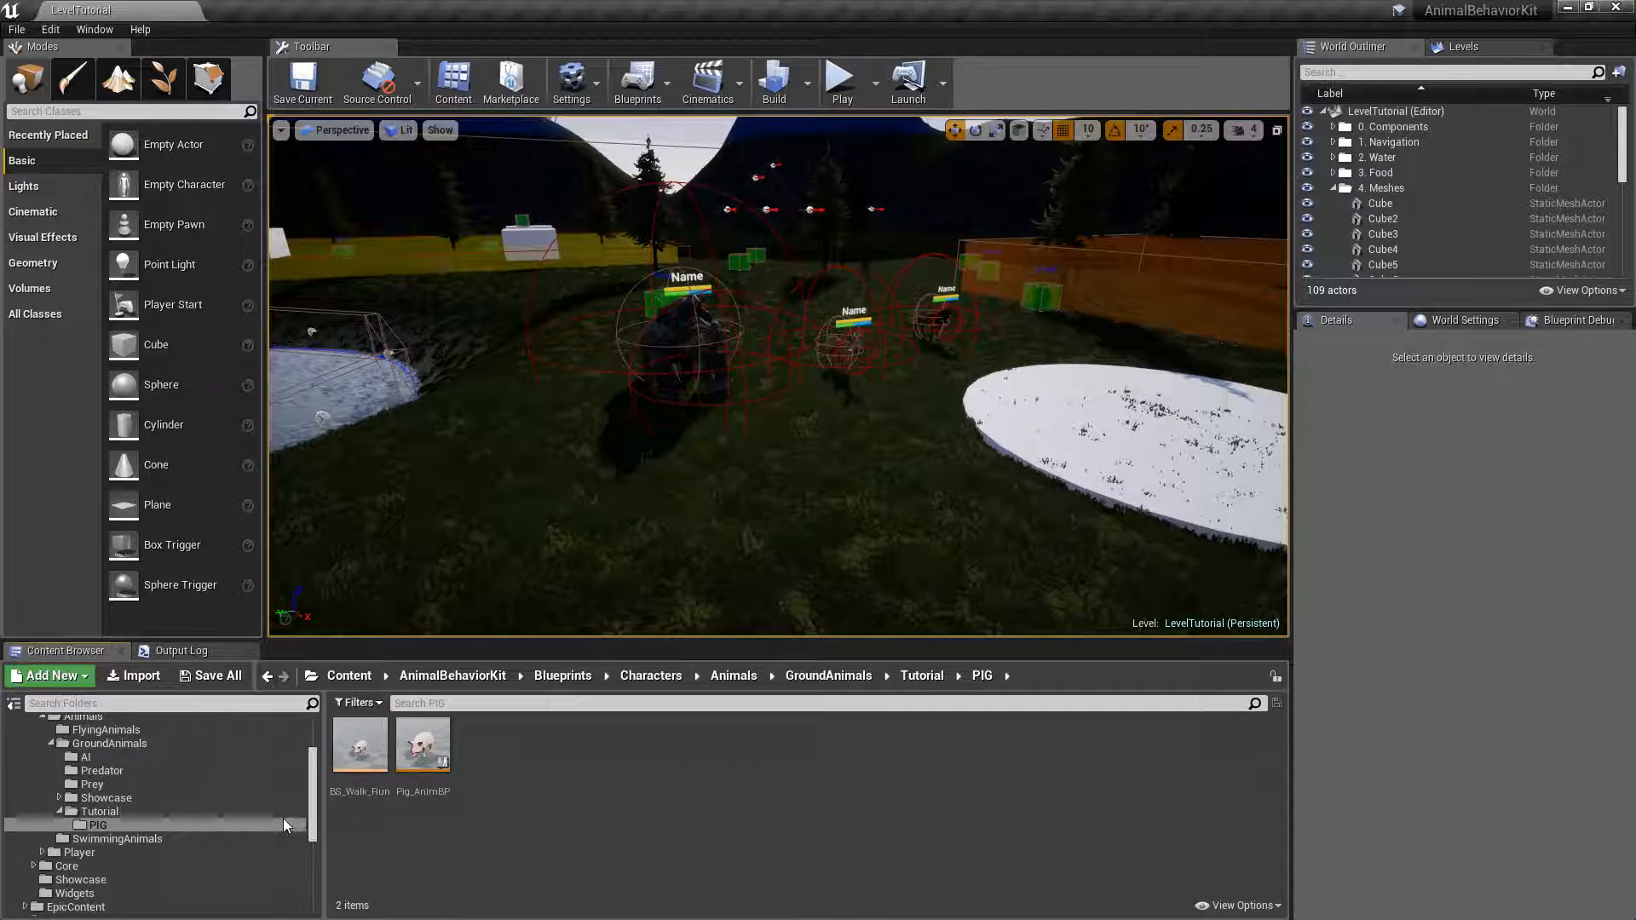
Open BP_Bear_Tutorial from the Tutorial folder, inspect its Mesh component, and open the bear's animation blueprint BP_Anim_Bear.
{"action": "left_click", "coordinate": [120, 811]}
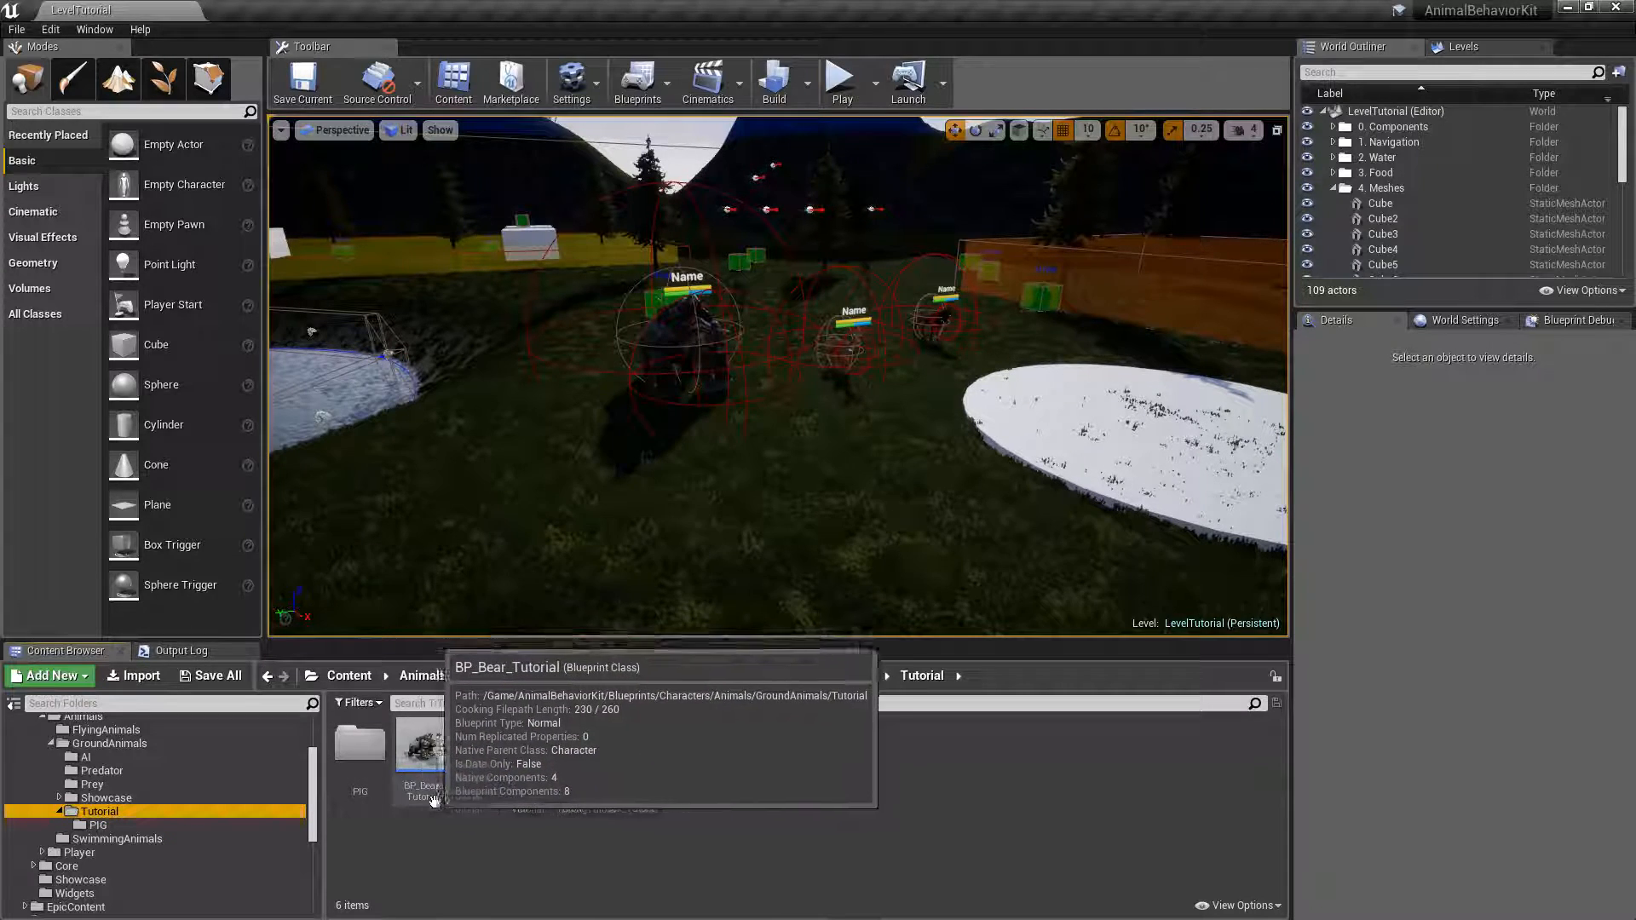
{"action": "double_click", "coordinate": [423, 745]}
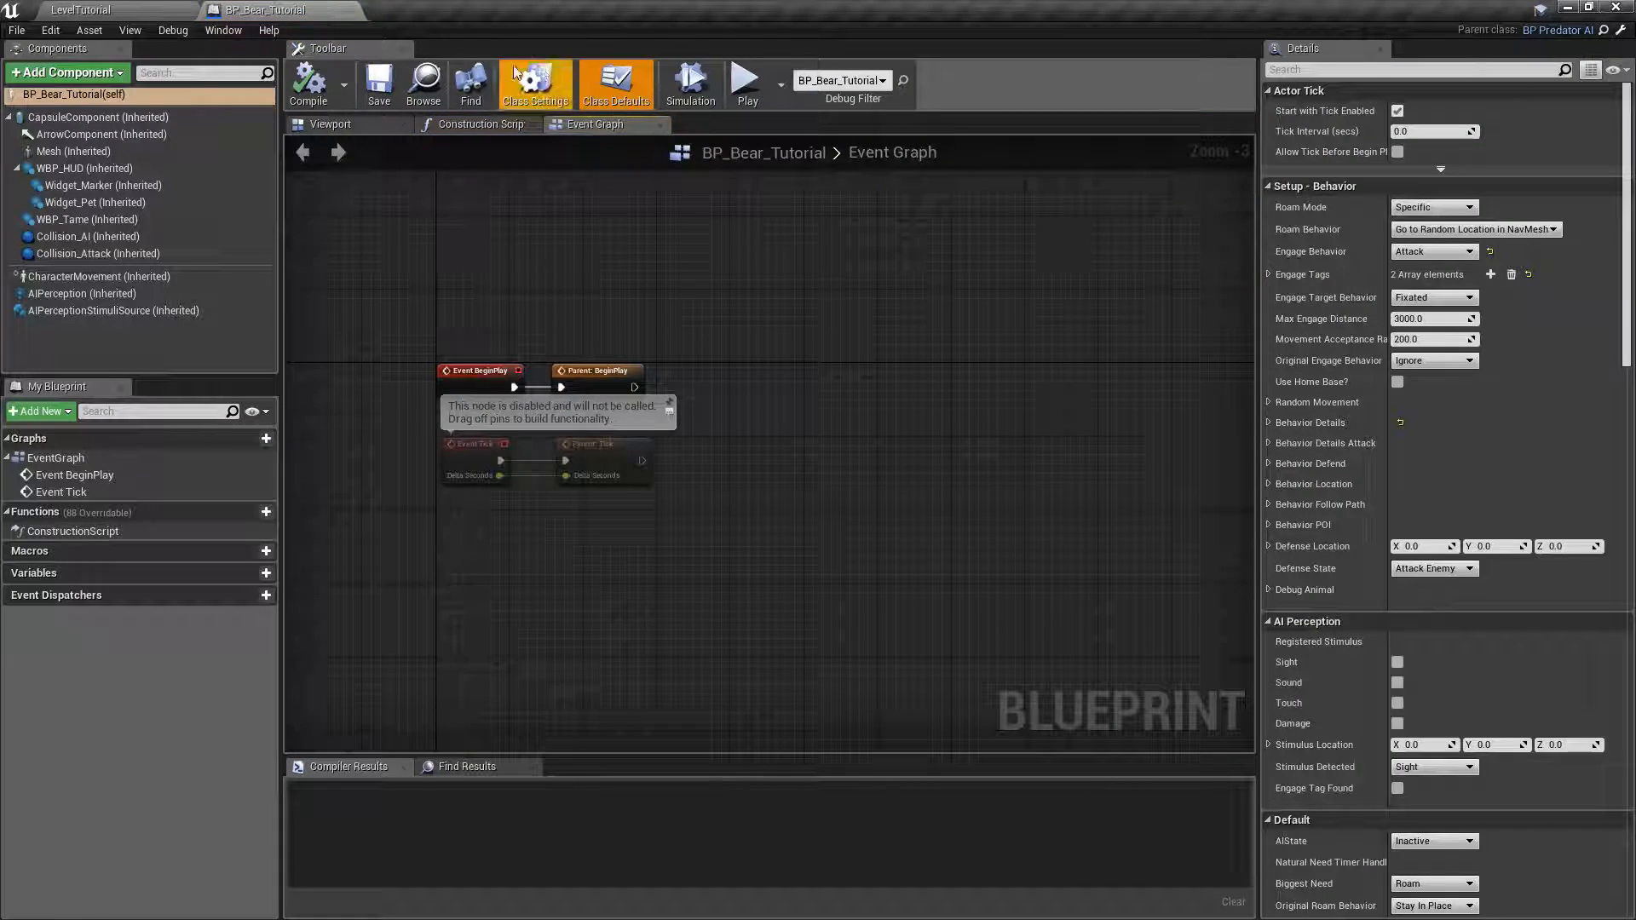
{"action": "left_click", "coordinate": [356, 127]}
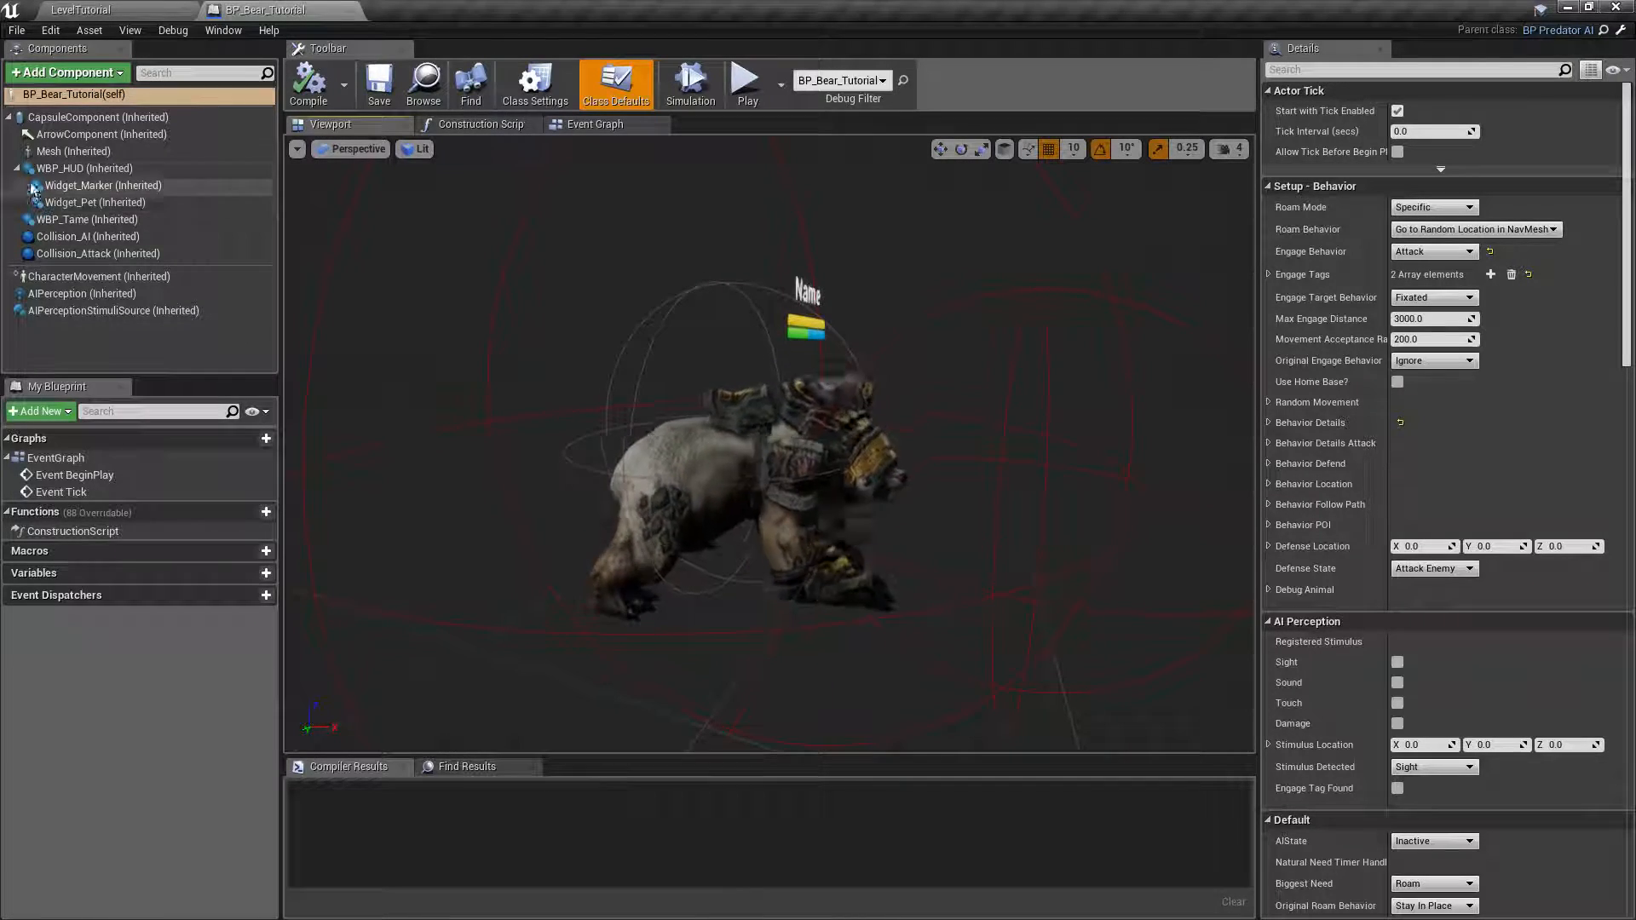
{"action": "left_click", "coordinate": [48, 154]}
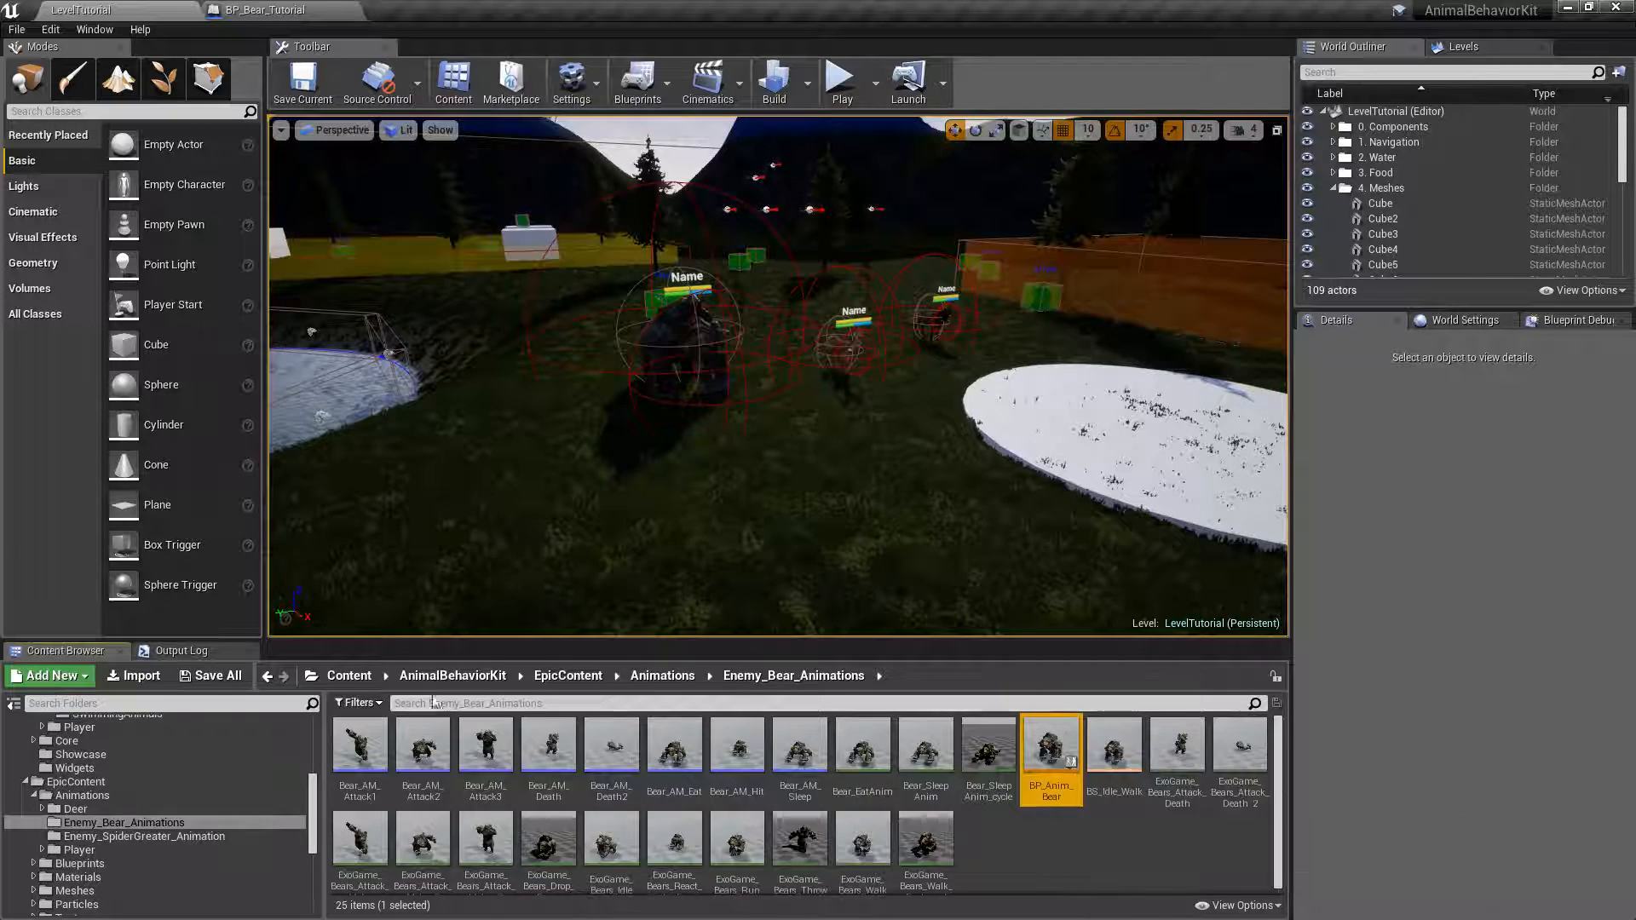
{"action": "double_click", "coordinate": [1048, 754]}
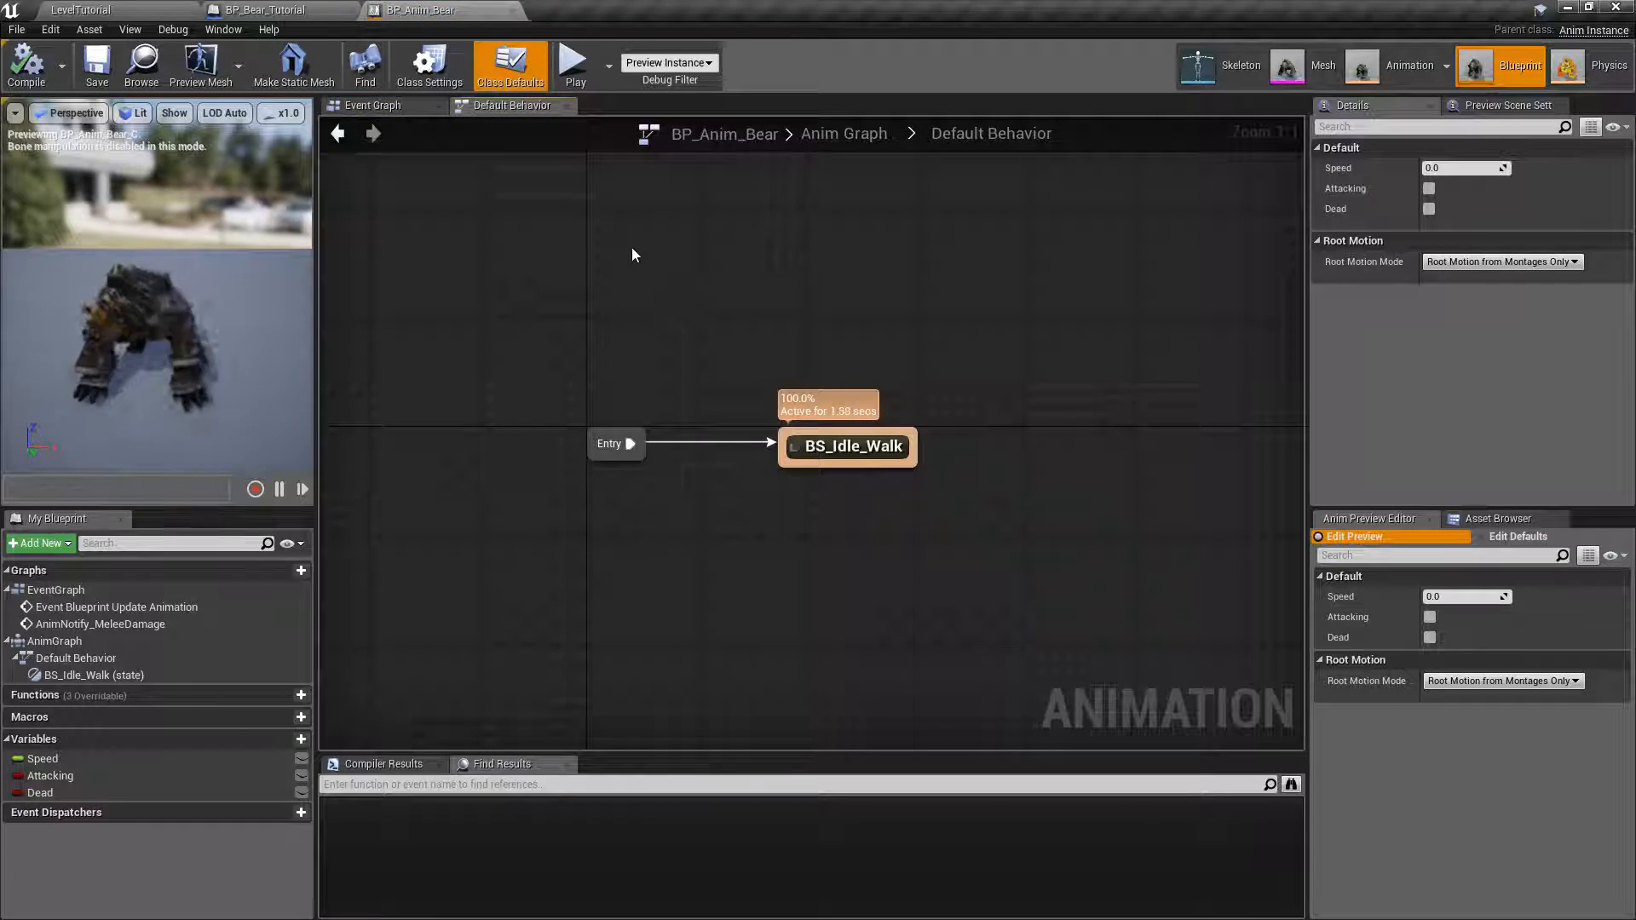
Examine BP_Anim_Bear's Anim Graph and Event Graph to see how the default behavior, slot, speed and state variables are set up.
{"action": "left_click", "coordinate": [337, 133]}
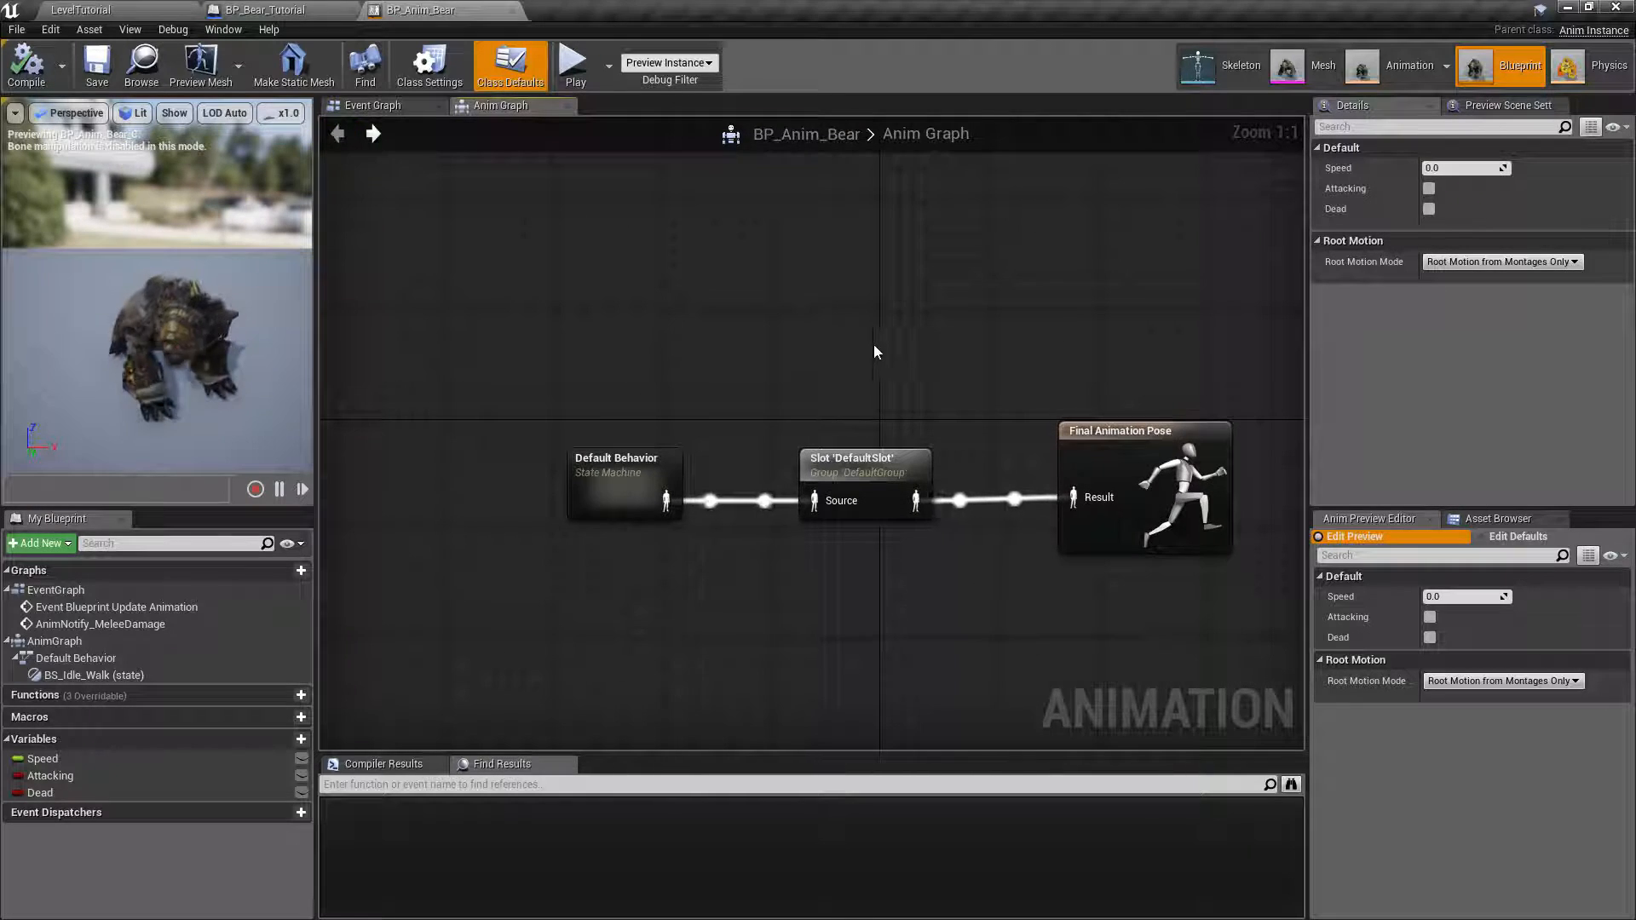
{"action": "right_click_drag", "start_coordinate": [869, 354], "coordinate": [782, 280]}
{"action": "left_click", "coordinate": [373, 106]}
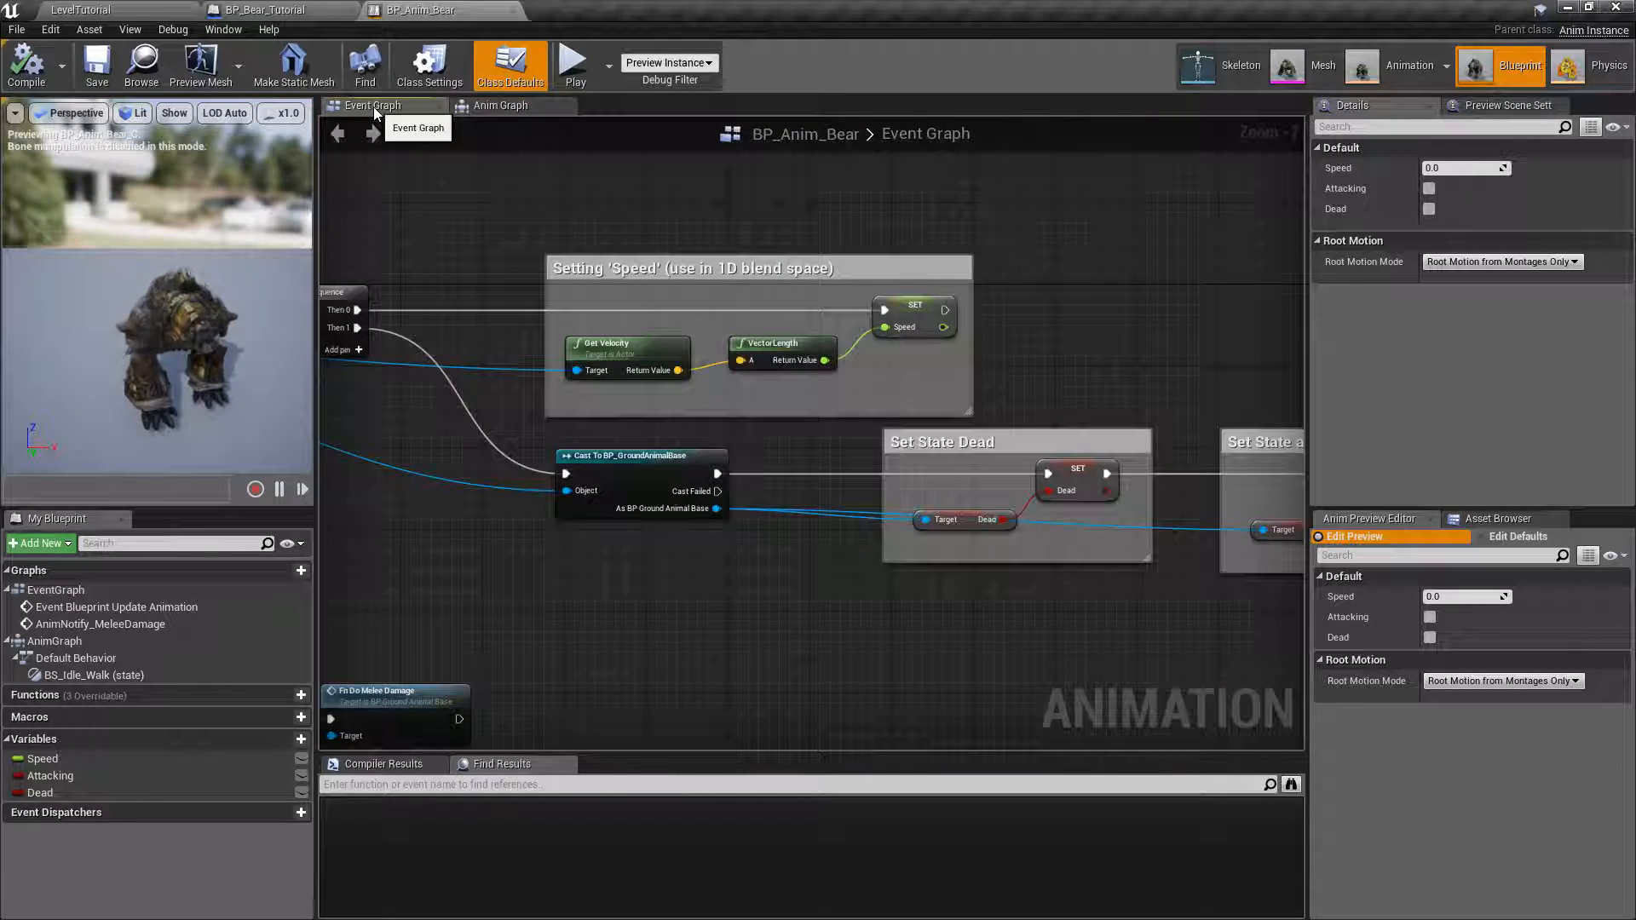
{"action": "scroll", "coordinate": [566, 413], "scroll_direction": "down", "scroll_amount": 1}
{"action": "right_click_drag", "start_coordinate": [651, 254], "coordinate": [645, 306]}
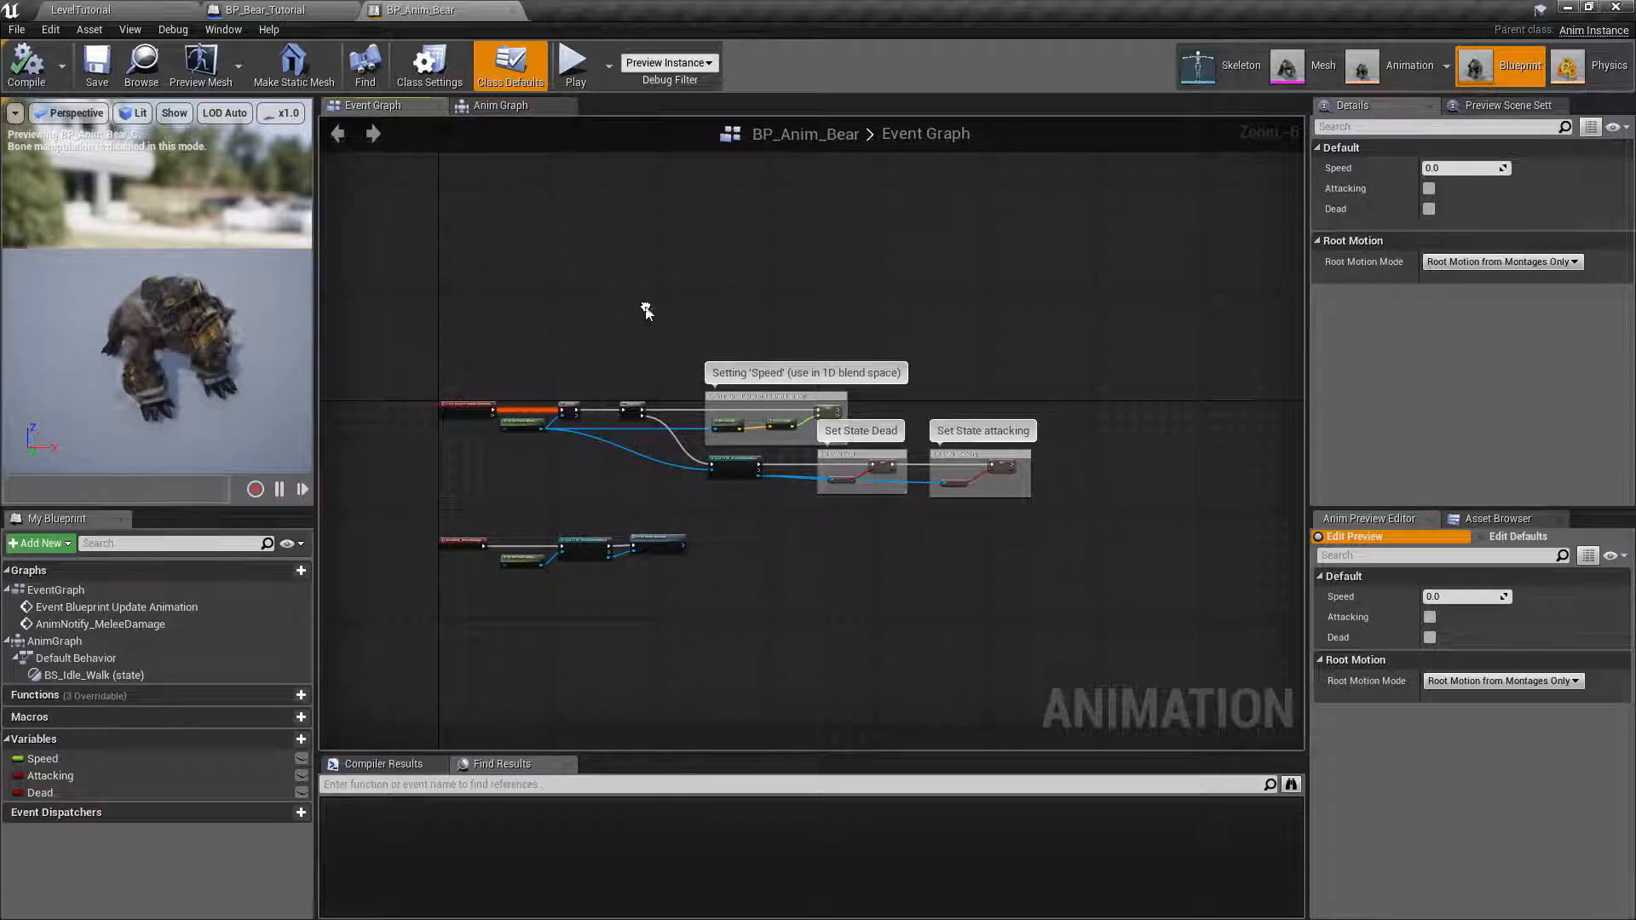
{"action": "left_click", "coordinate": [516, 110]}
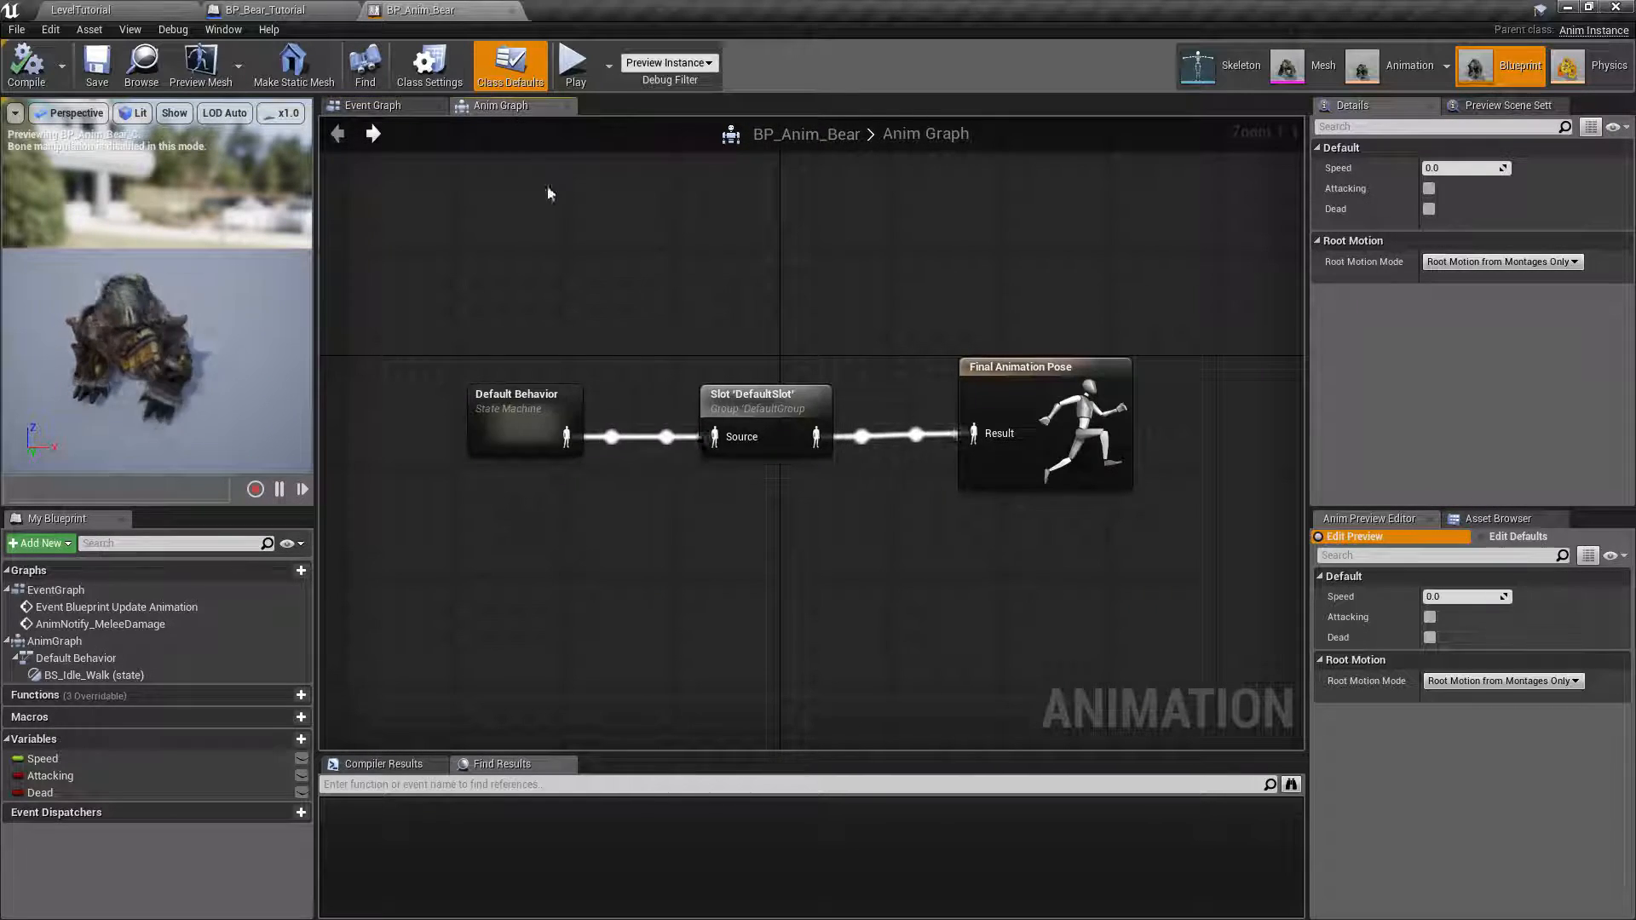
{"action": "left_click", "coordinate": [387, 112]}
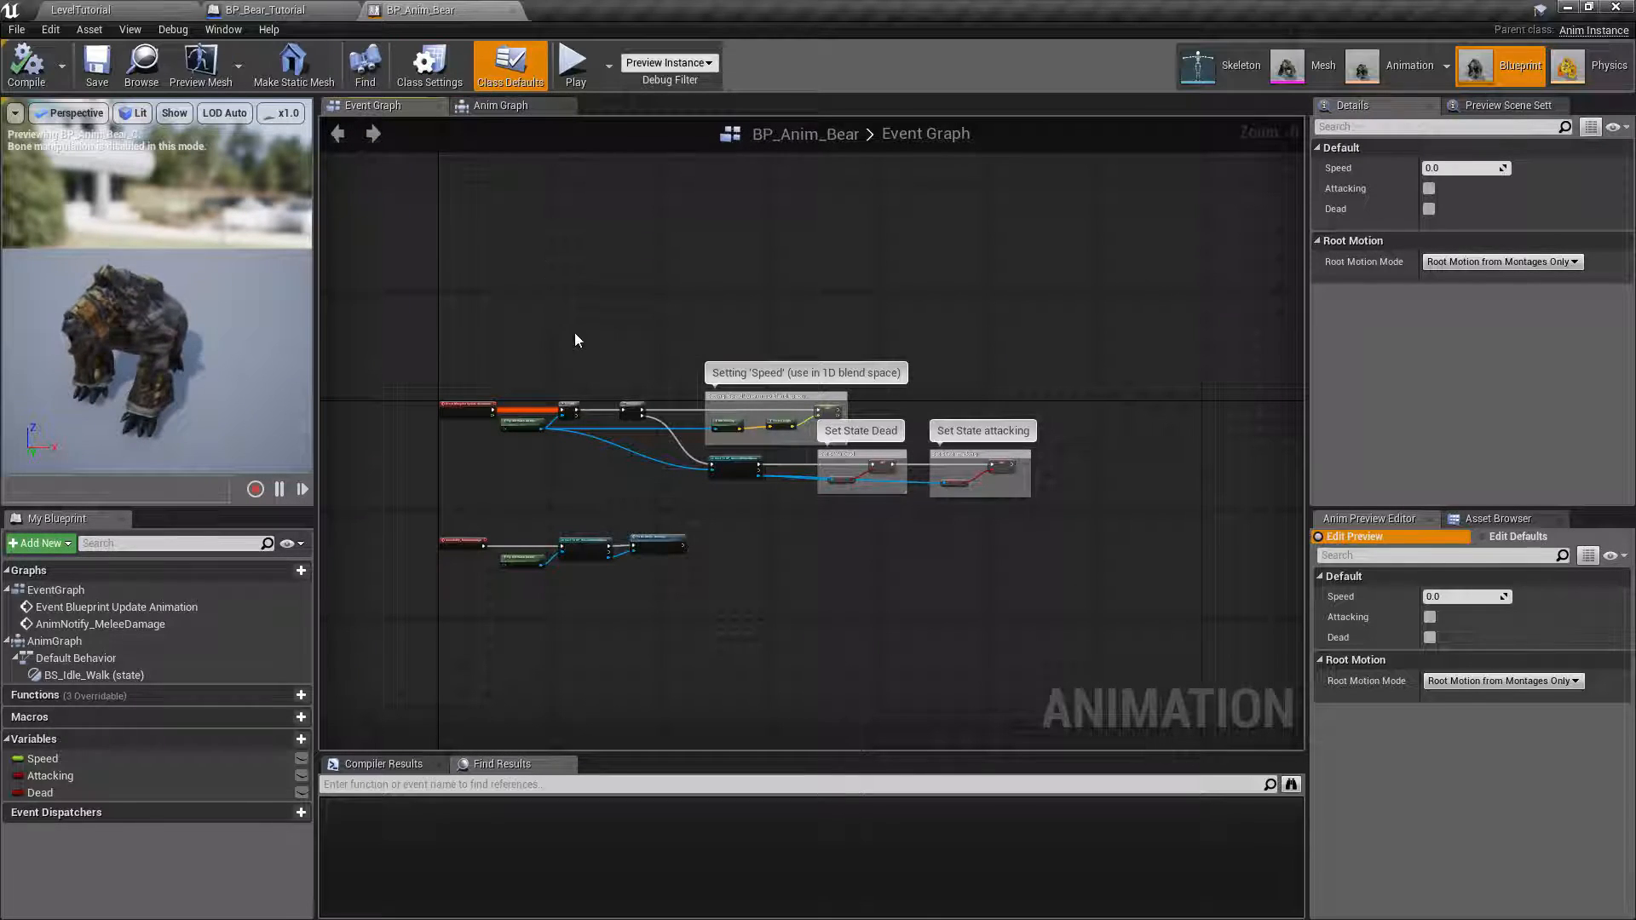
{"action": "left_click", "coordinate": [506, 109]}
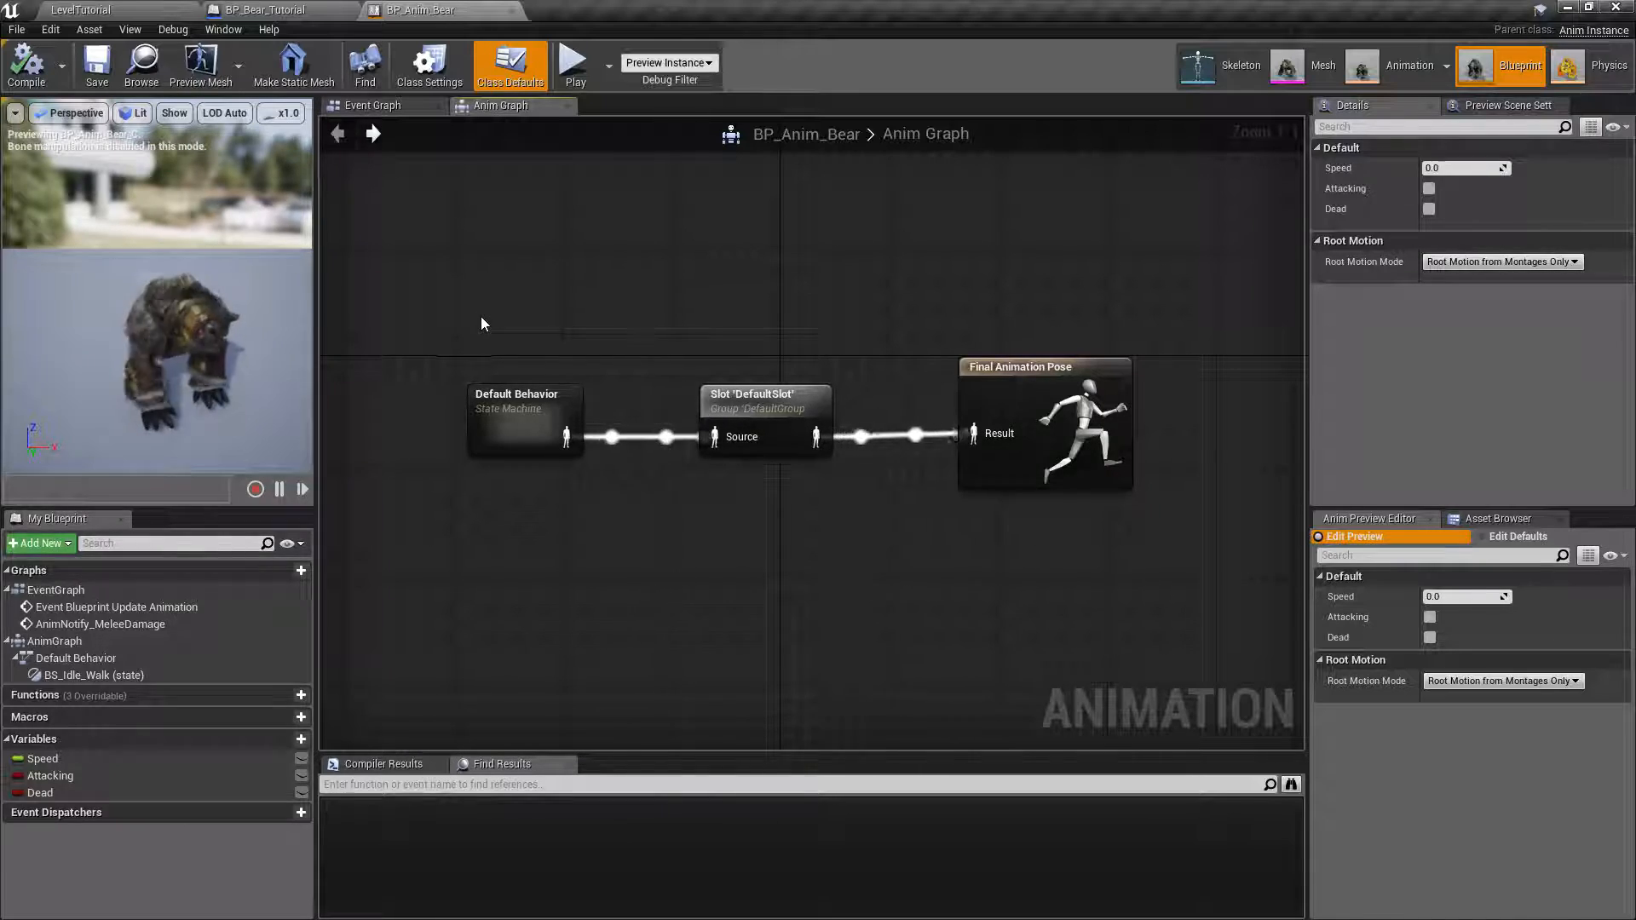
Return to the LevelTutorial editor and open the BS_Walk_Run blend space from the PIG folder.
{"action": "left_click", "coordinate": [132, 9]}
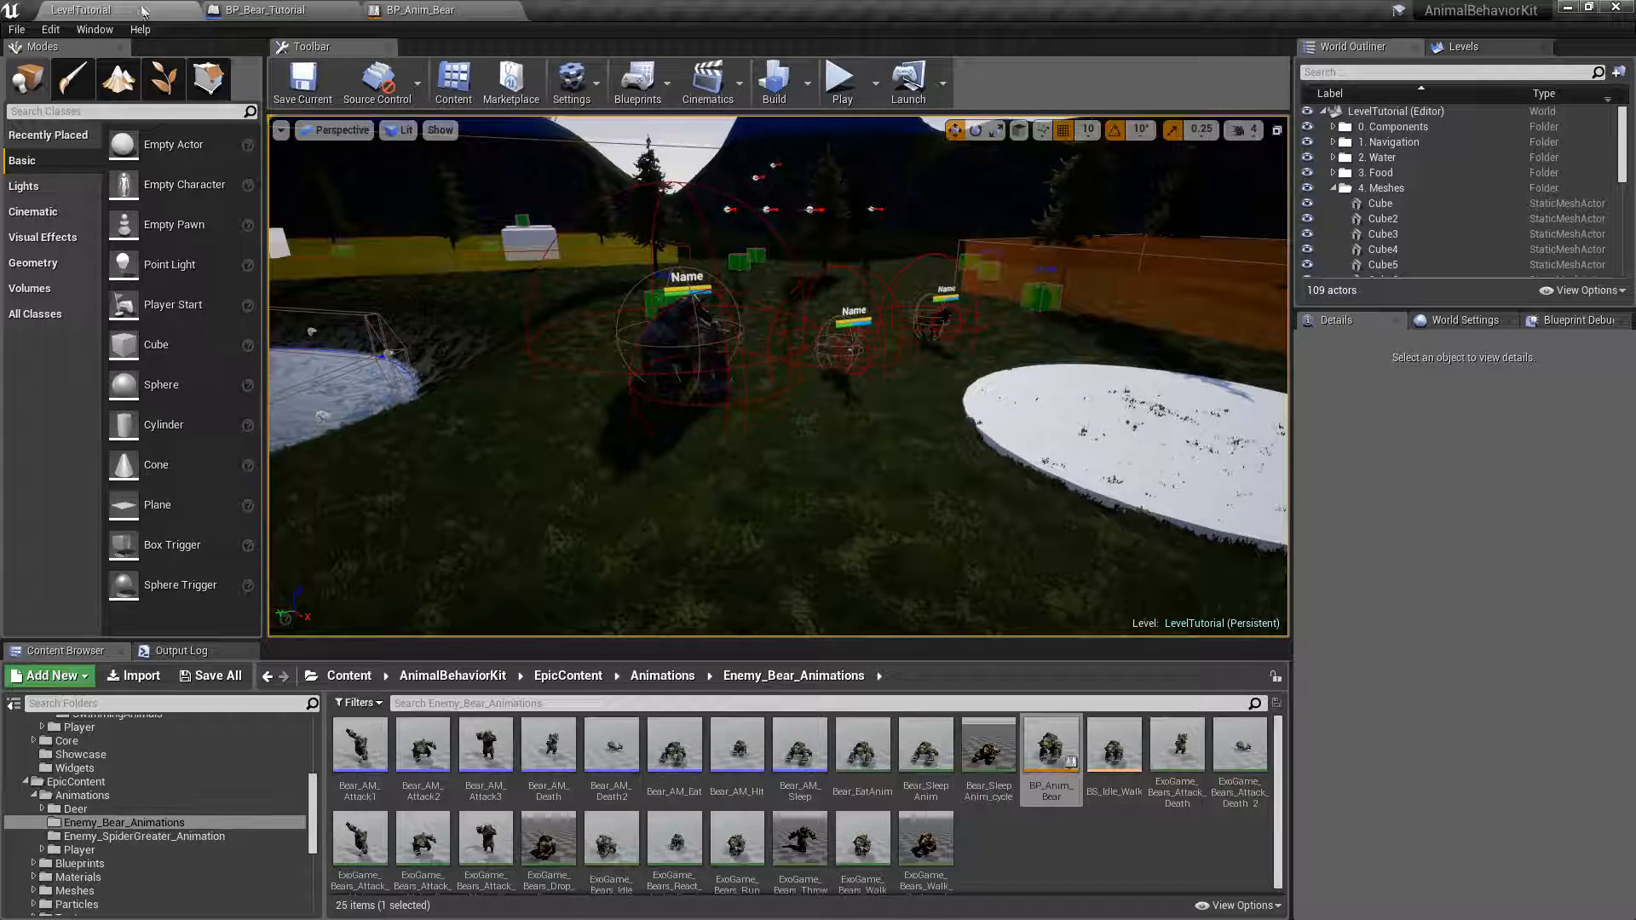
{"action": "scroll", "coordinate": [302, 754], "scroll_direction": "up", "scroll_amount": 3}
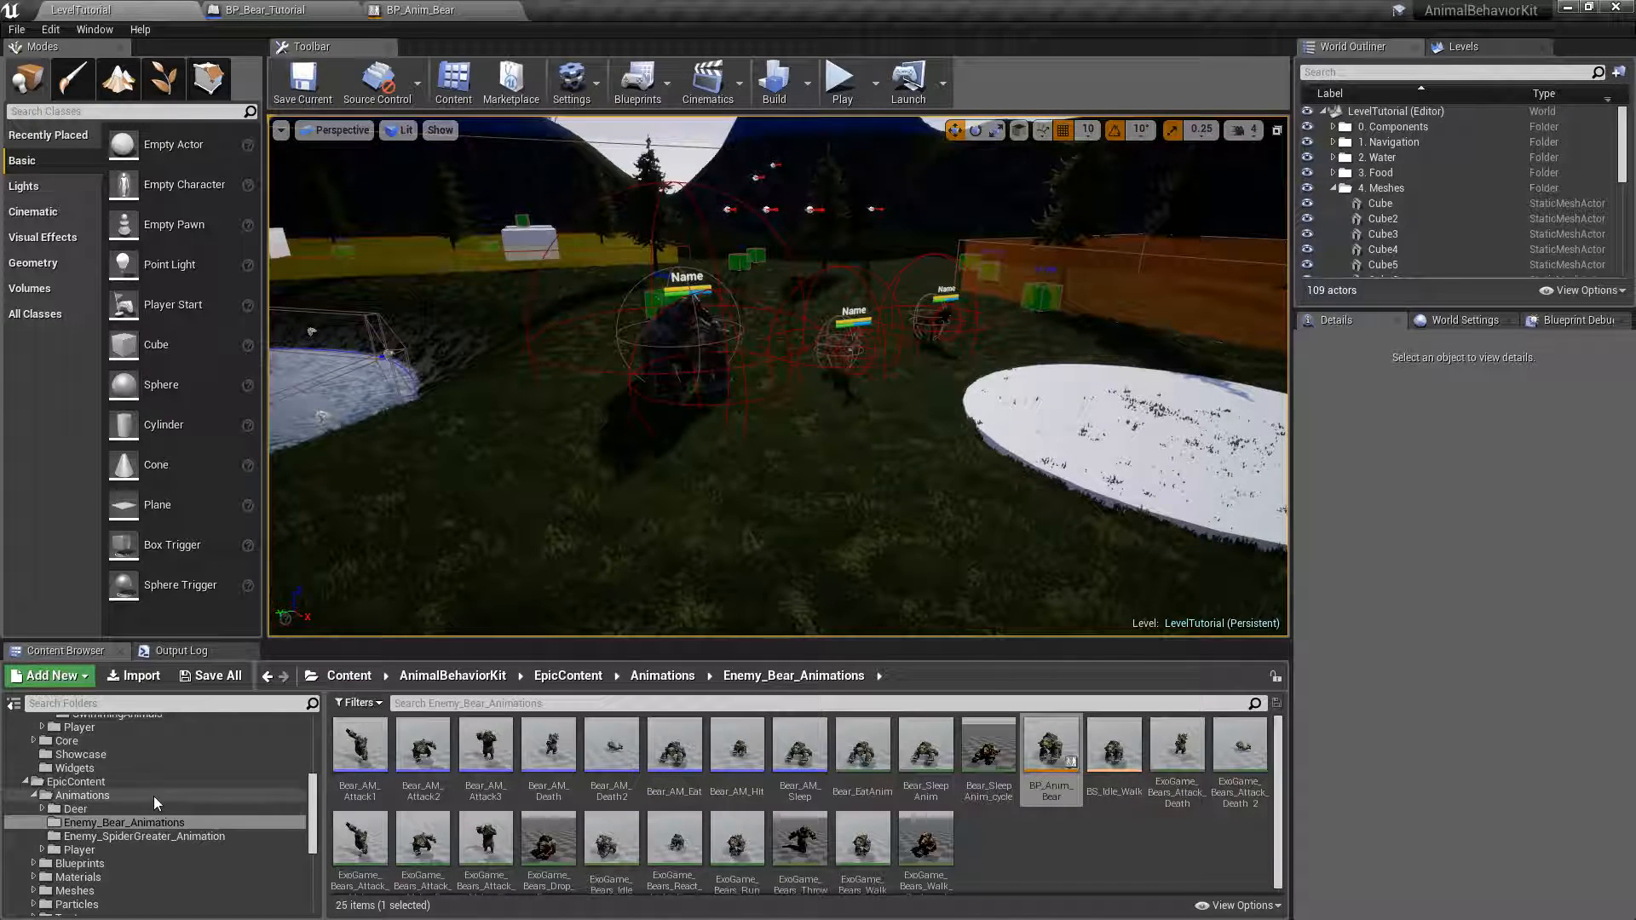
{"action": "left_click", "coordinate": [129, 783]}
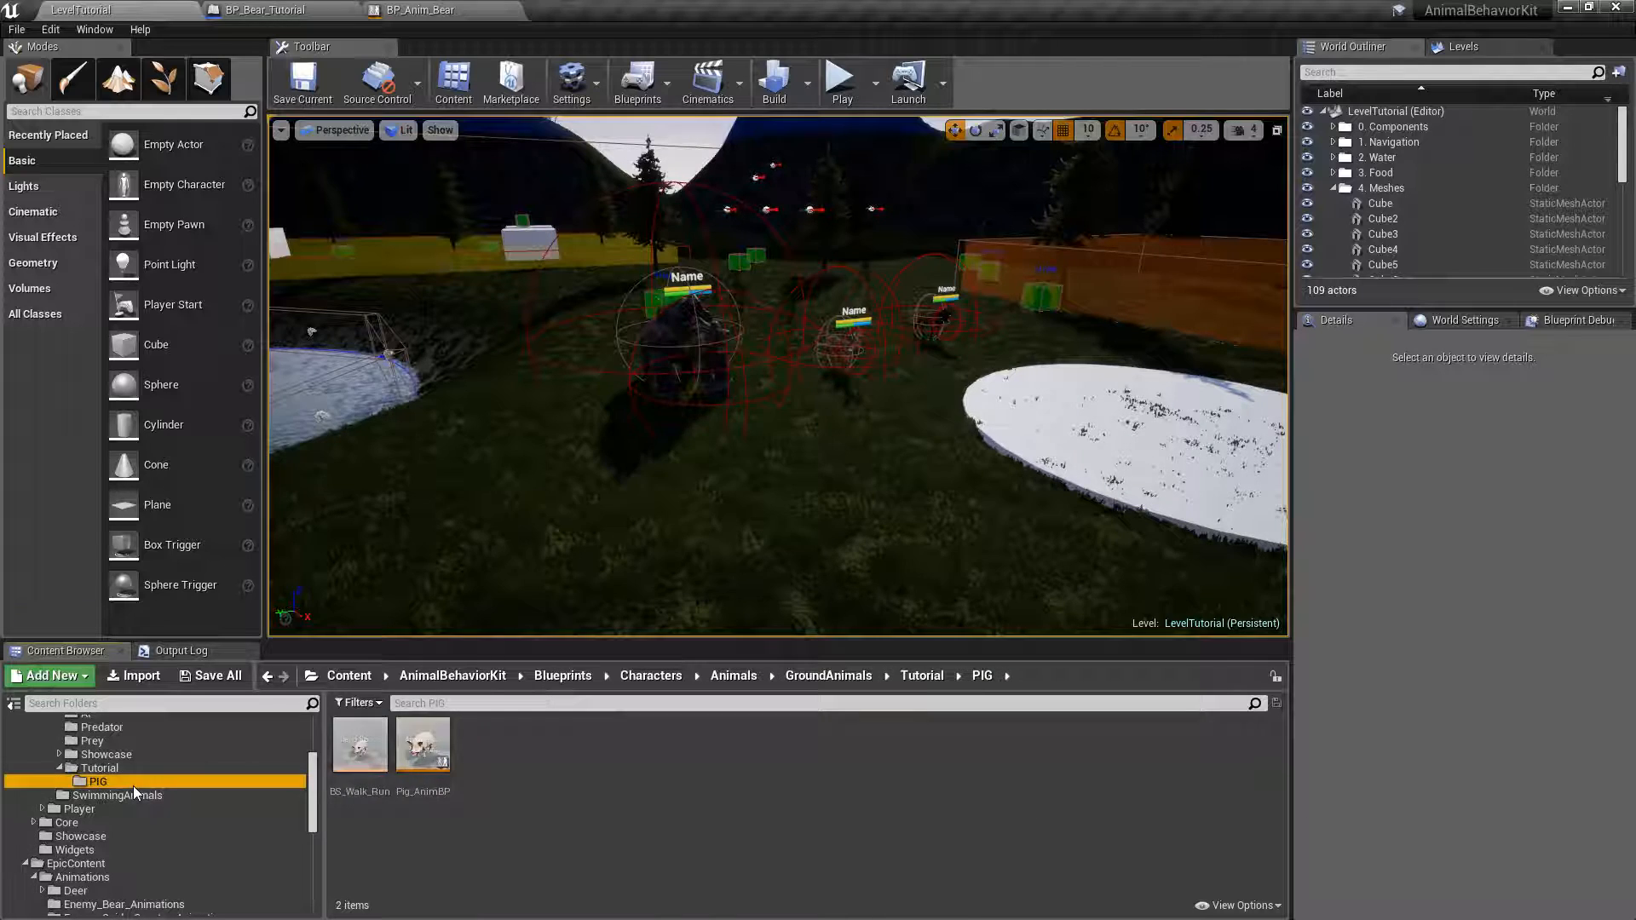
{"action": "double_click", "coordinate": [355, 752]}
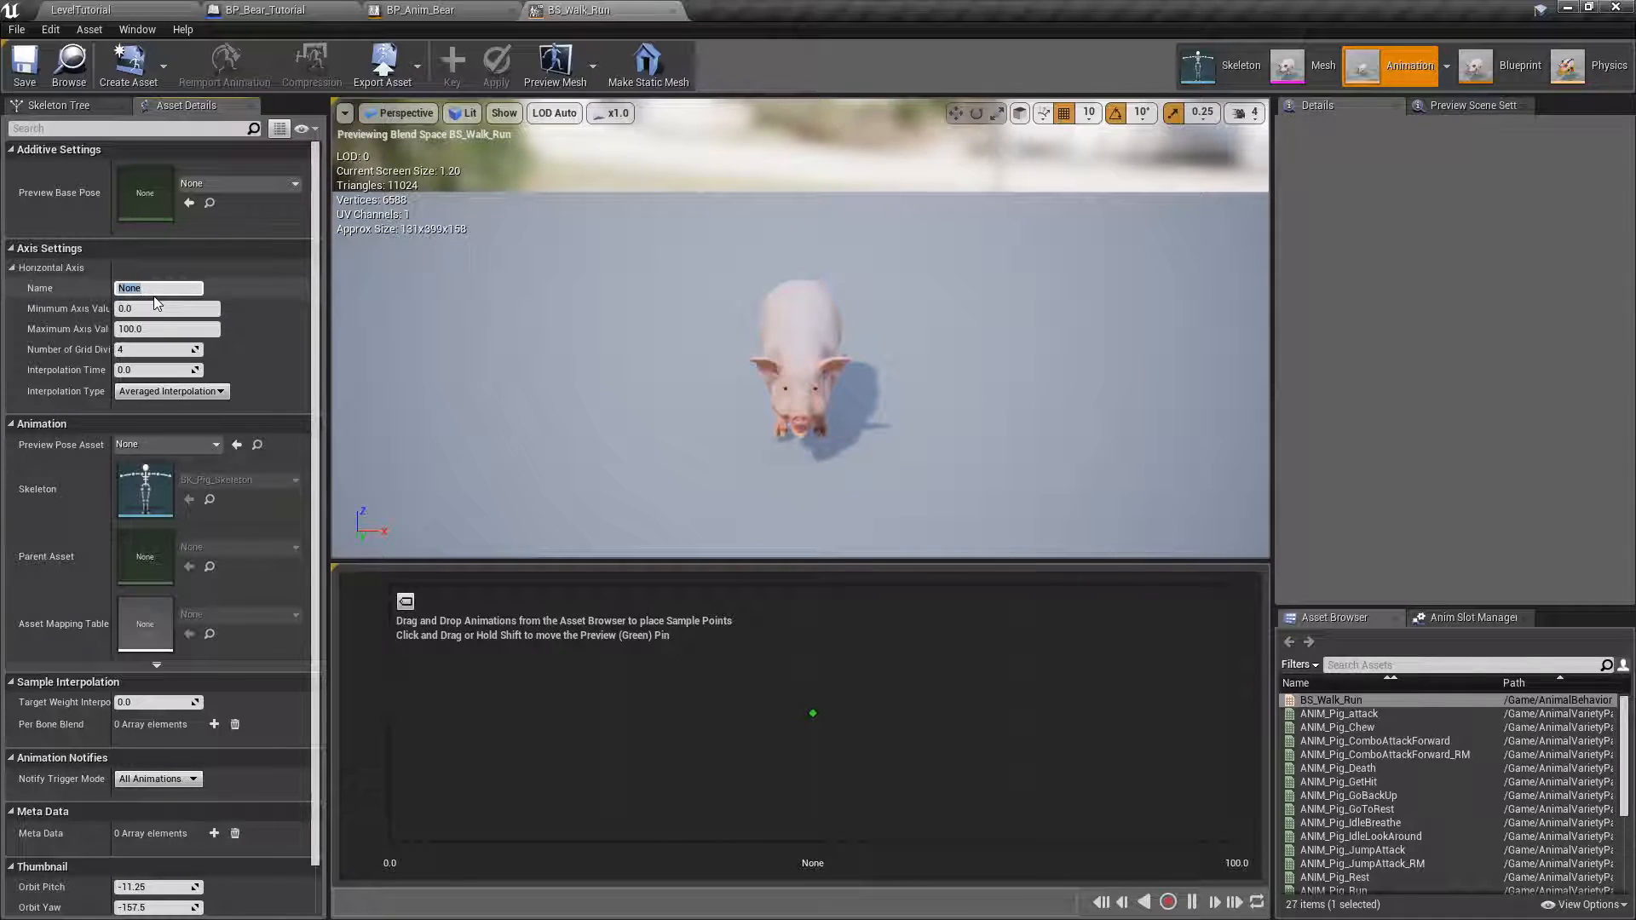
Name the blend space's horizontal axis Speed and set its maximum axis value to 600.
{"action": "key", "text": "Return"}
{"action": "left_click", "coordinate": [136, 290]}
{"action": "left_click_drag", "start_coordinate": [112, 308], "coordinate": [150, 304]}
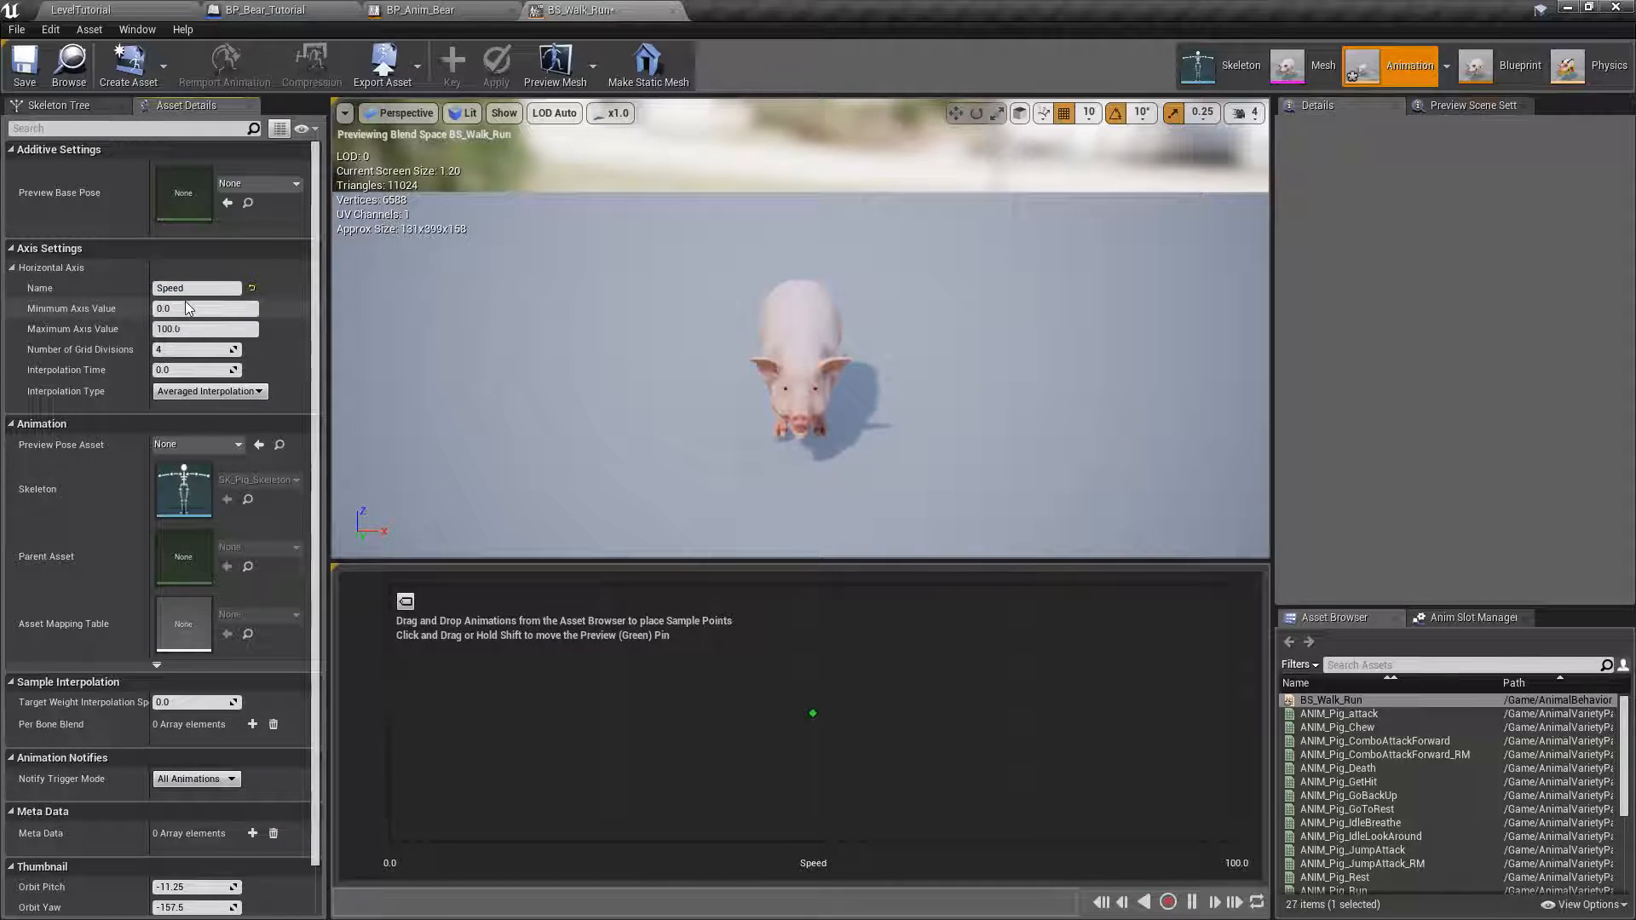
{"action": "left_click", "coordinate": [205, 329]}
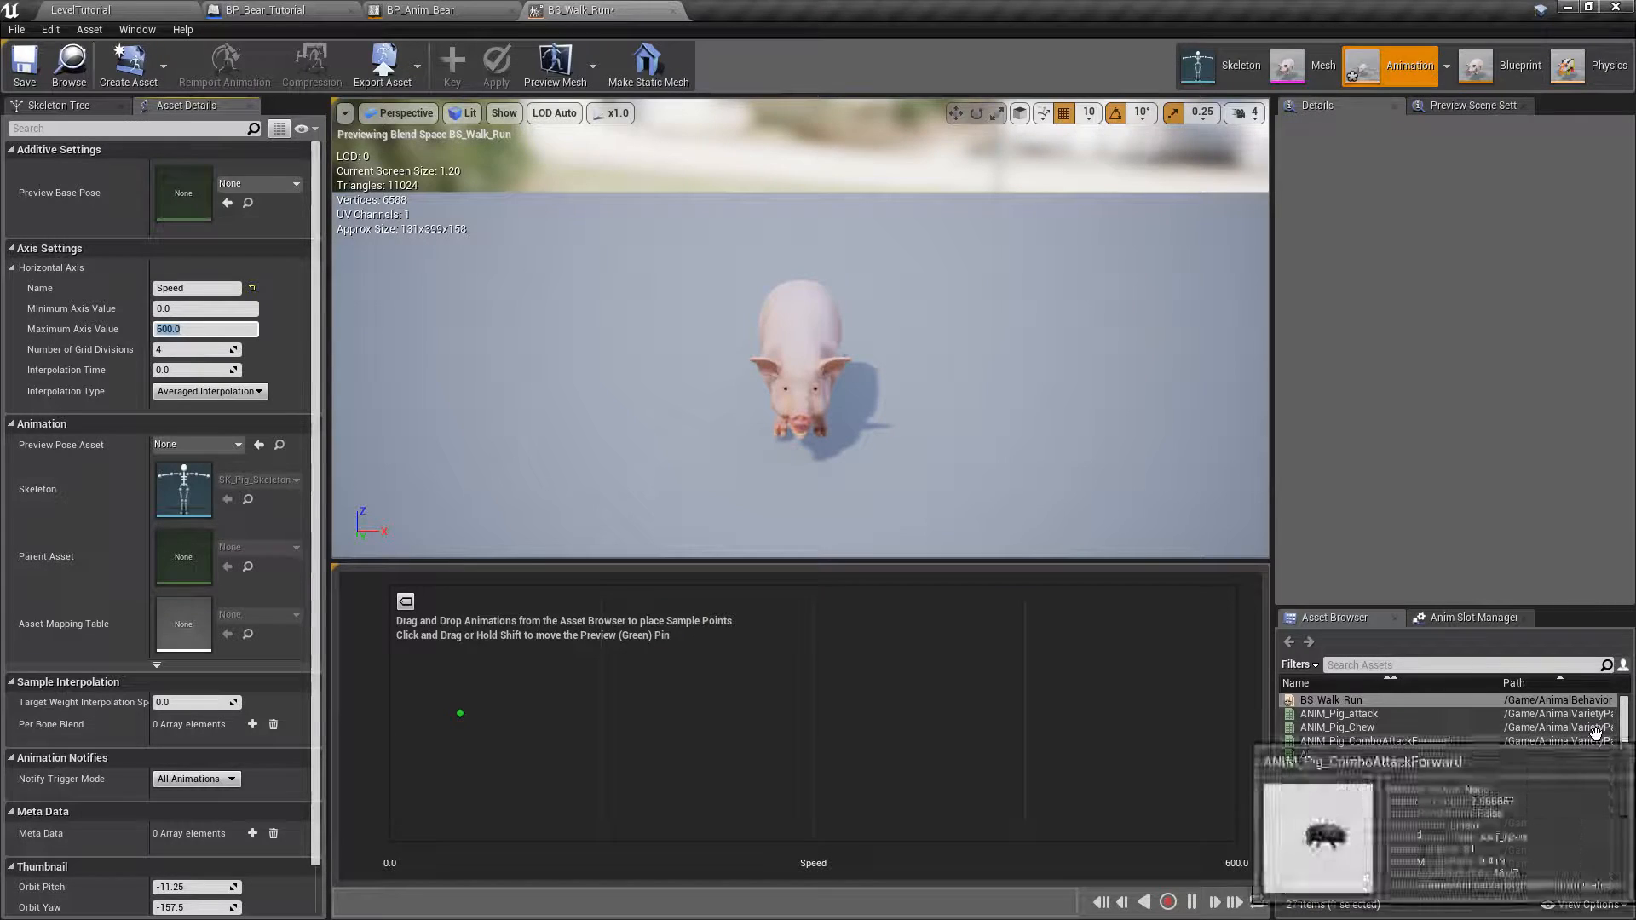
Place ANIM_Pig_IdleLookAround at speed 0 and ANIM_Pig_Run at speed 600 as samples in the blend space.
{"action": "left_click_drag", "start_coordinate": [1627, 736], "coordinate": [1628, 759]}
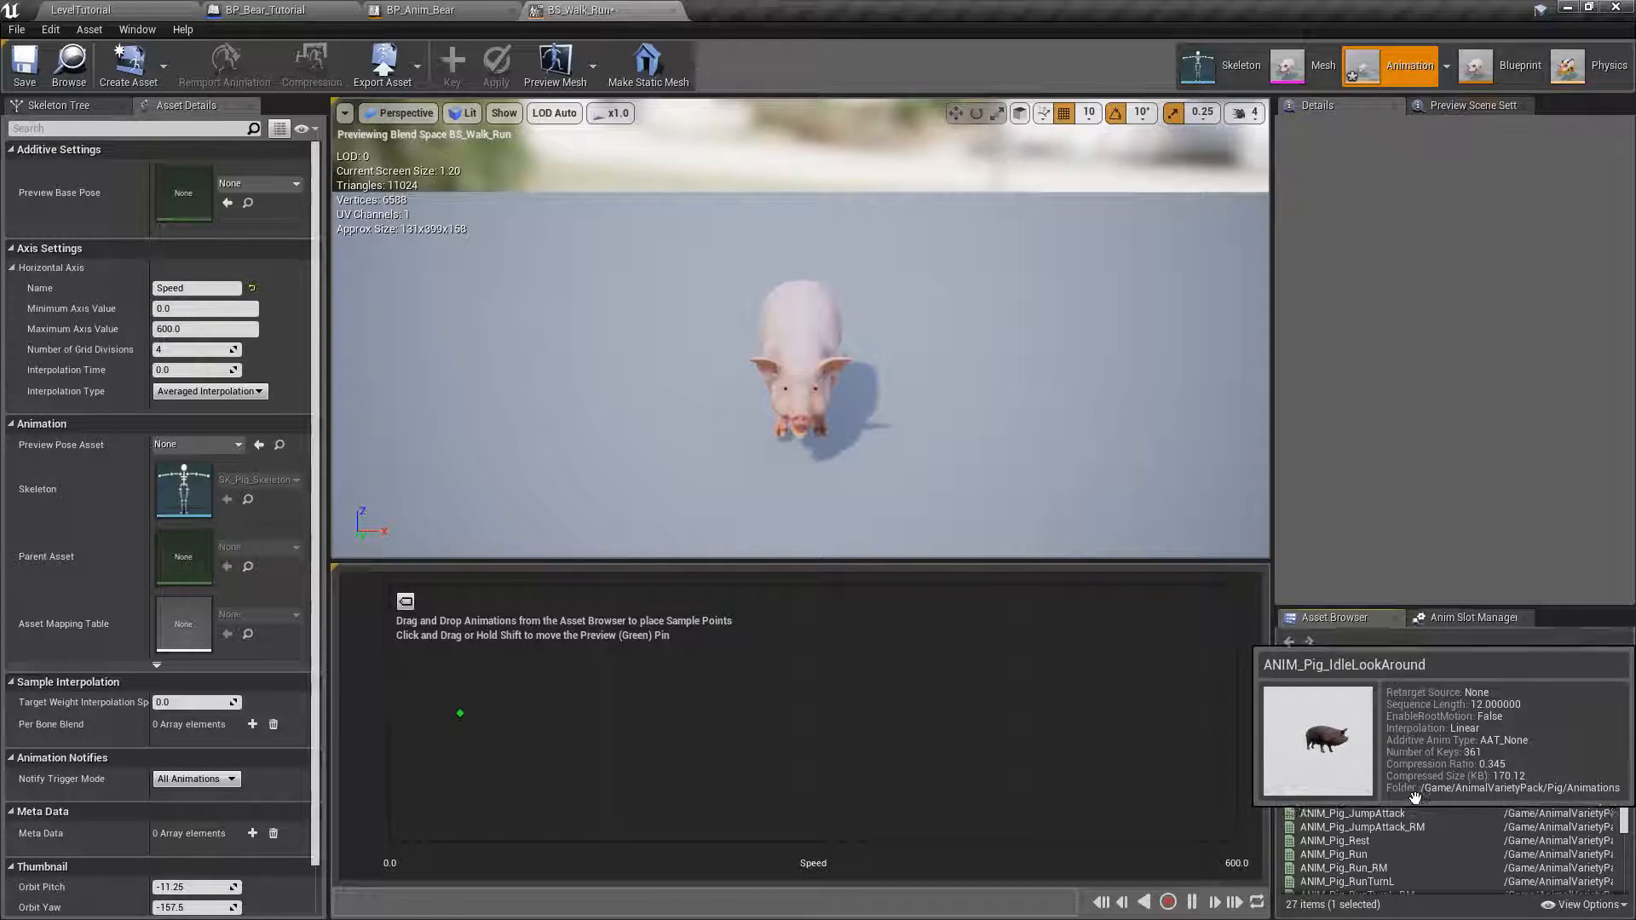
{"action": "left_click_drag", "start_coordinate": [1417, 799], "coordinate": [392, 712]}
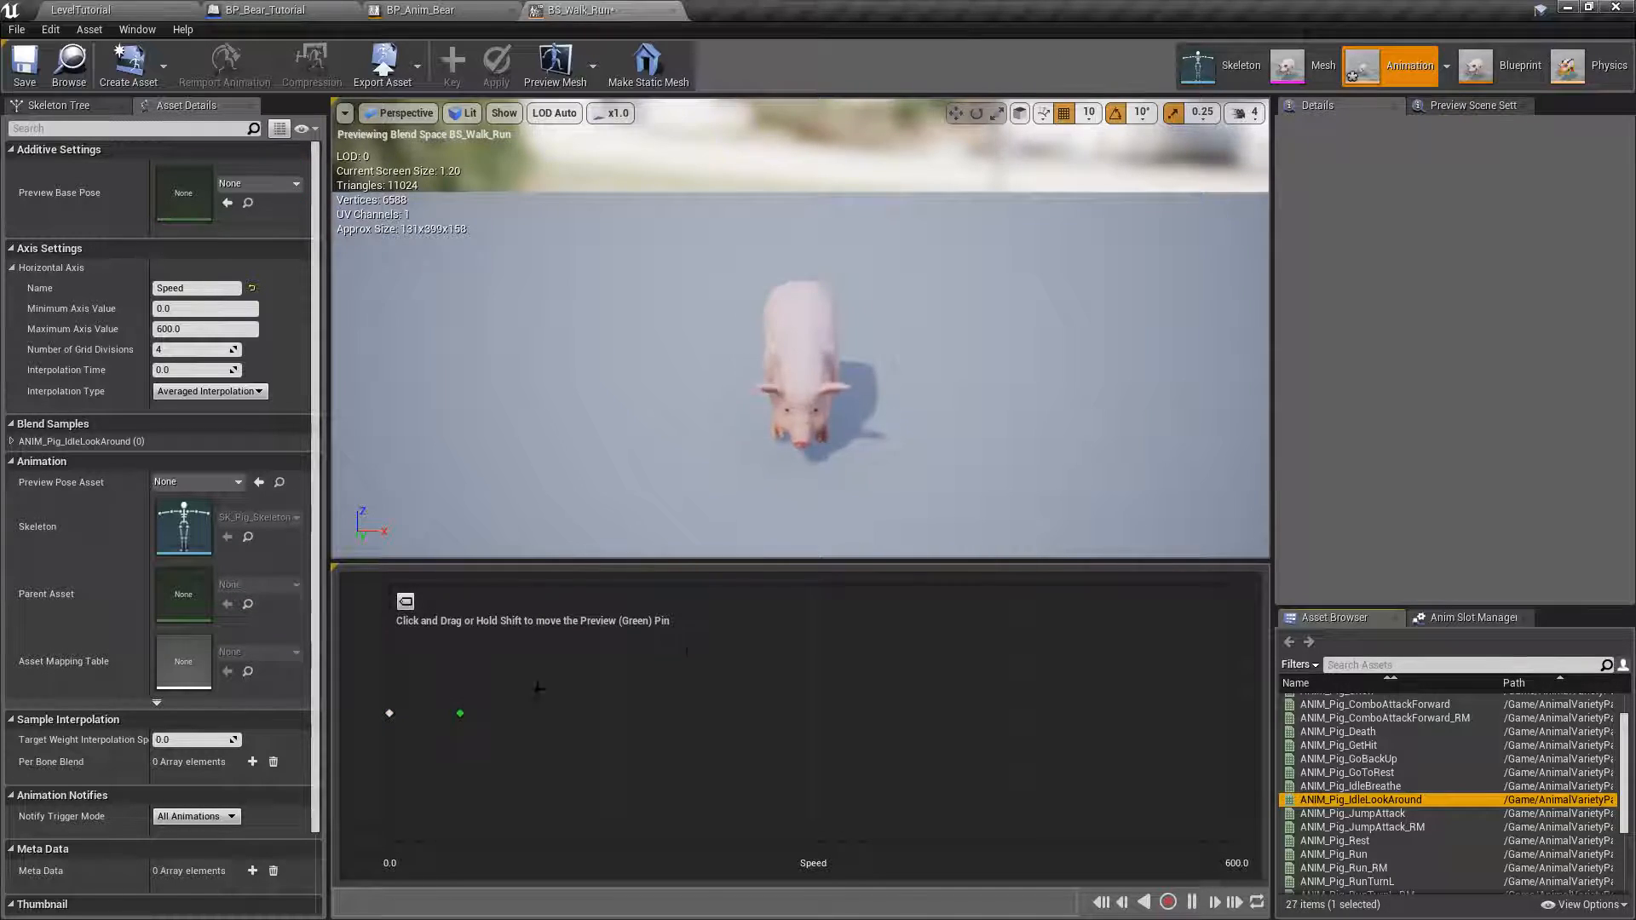
{"action": "right_click_drag", "start_coordinate": [1026, 376], "coordinate": [775, 349]}
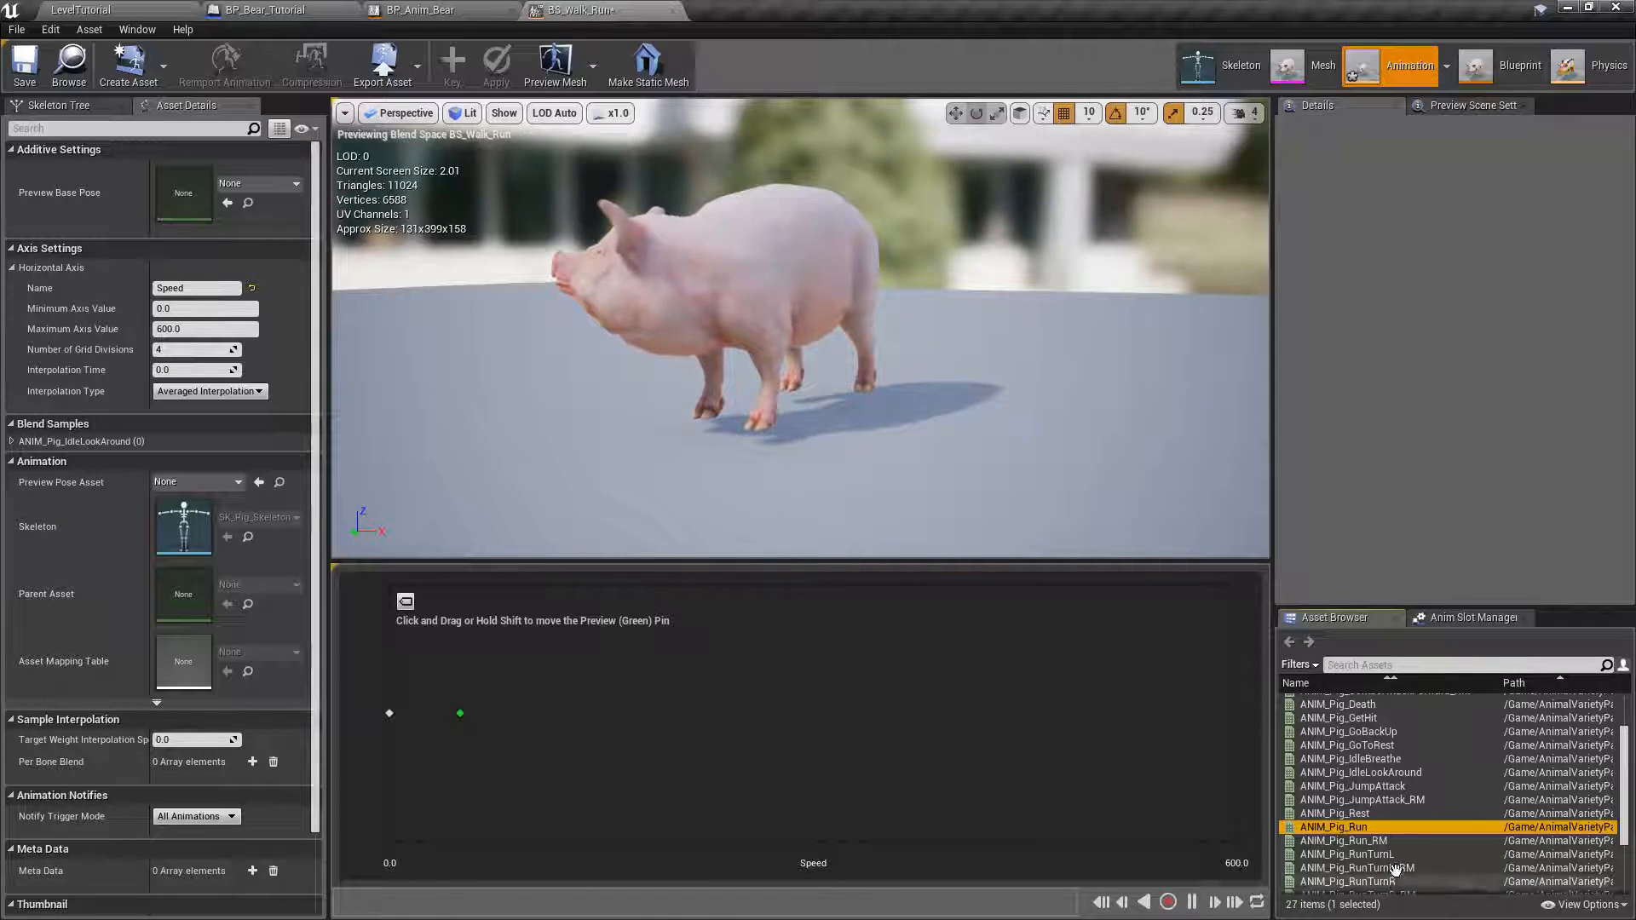
{"action": "left_click_drag", "start_coordinate": [1376, 828], "coordinate": [1238, 716]}
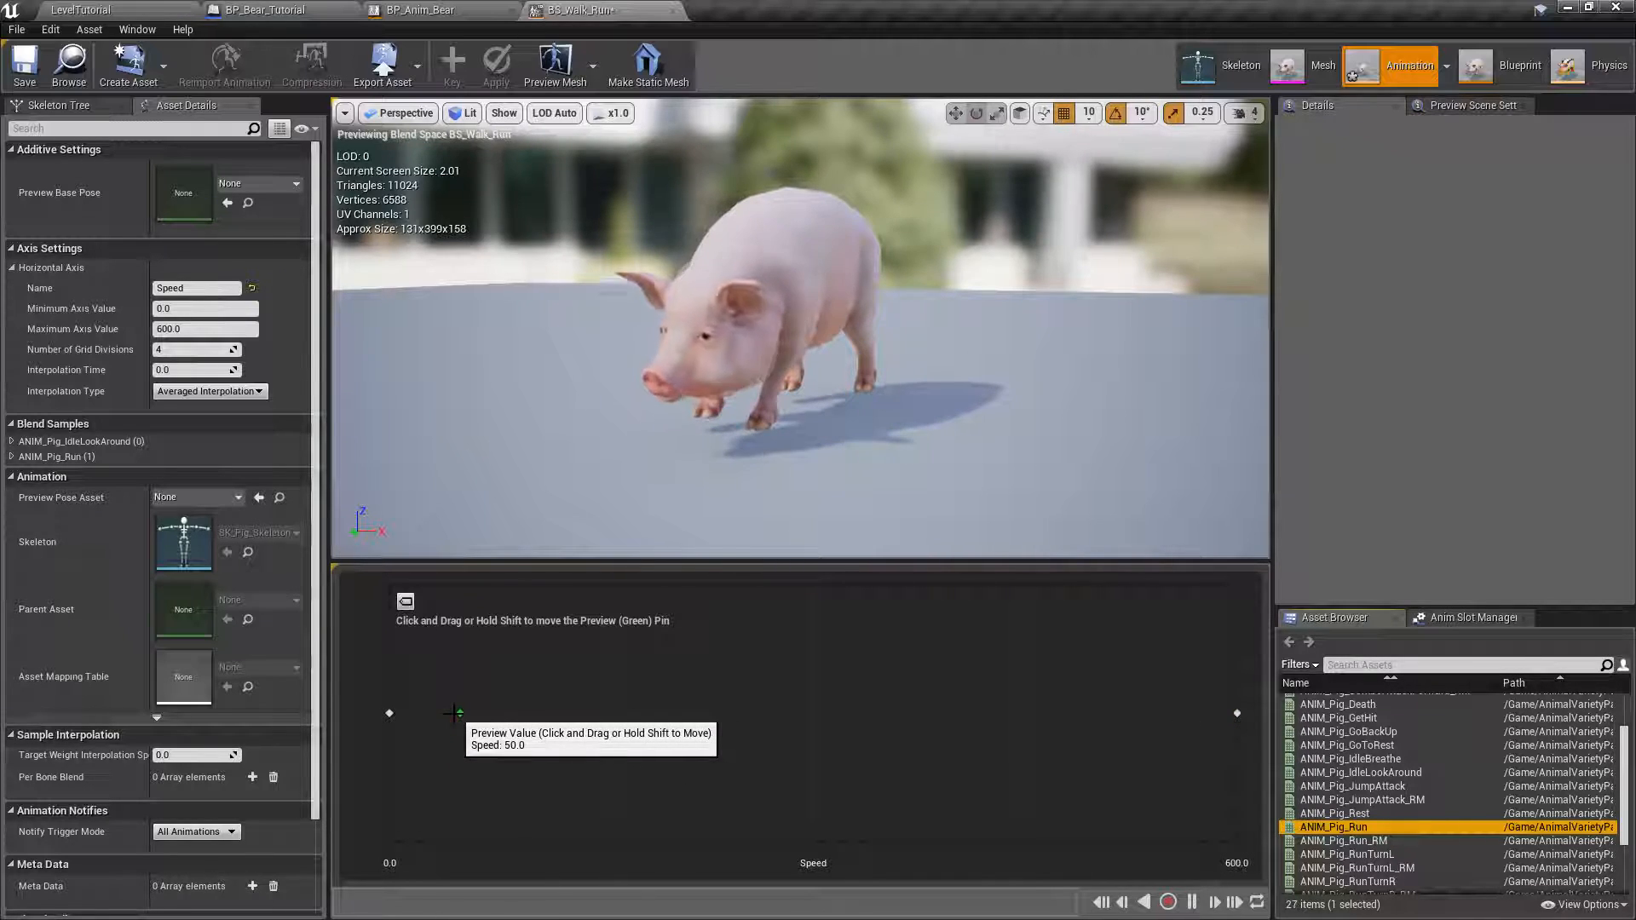
Preview the blend from idle to run by moving the preview point to speed 600.
{"action": "left_click", "coordinate": [492, 716]}
{"action": "left_click_drag", "start_coordinate": [490, 716], "coordinate": [1242, 740]}
{"action": "left_click_drag", "start_coordinate": [984, 376], "coordinate": [869, 367], "text": "alt"}
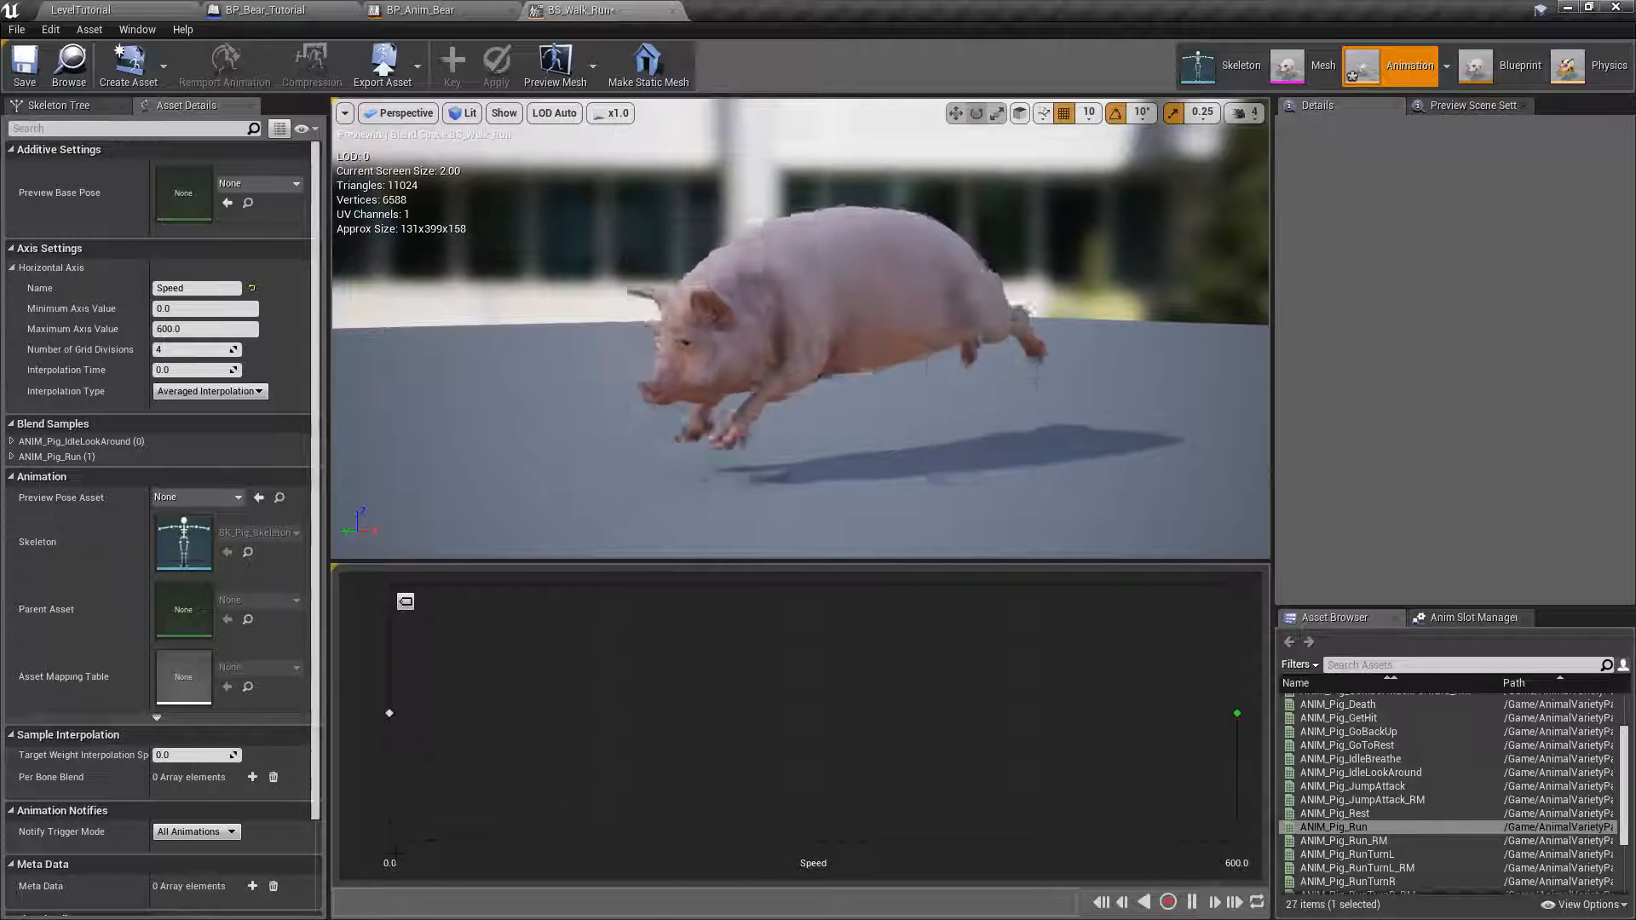
{"action": "mouse_move", "coordinate": [1237, 713]}
{"action": "left_mouse_down"}
{"action": "mouse_move", "coordinate": [378, 727]}
{"action": "mouse_move", "coordinate": [1246, 731]}
{"action": "left_mouse_up"}
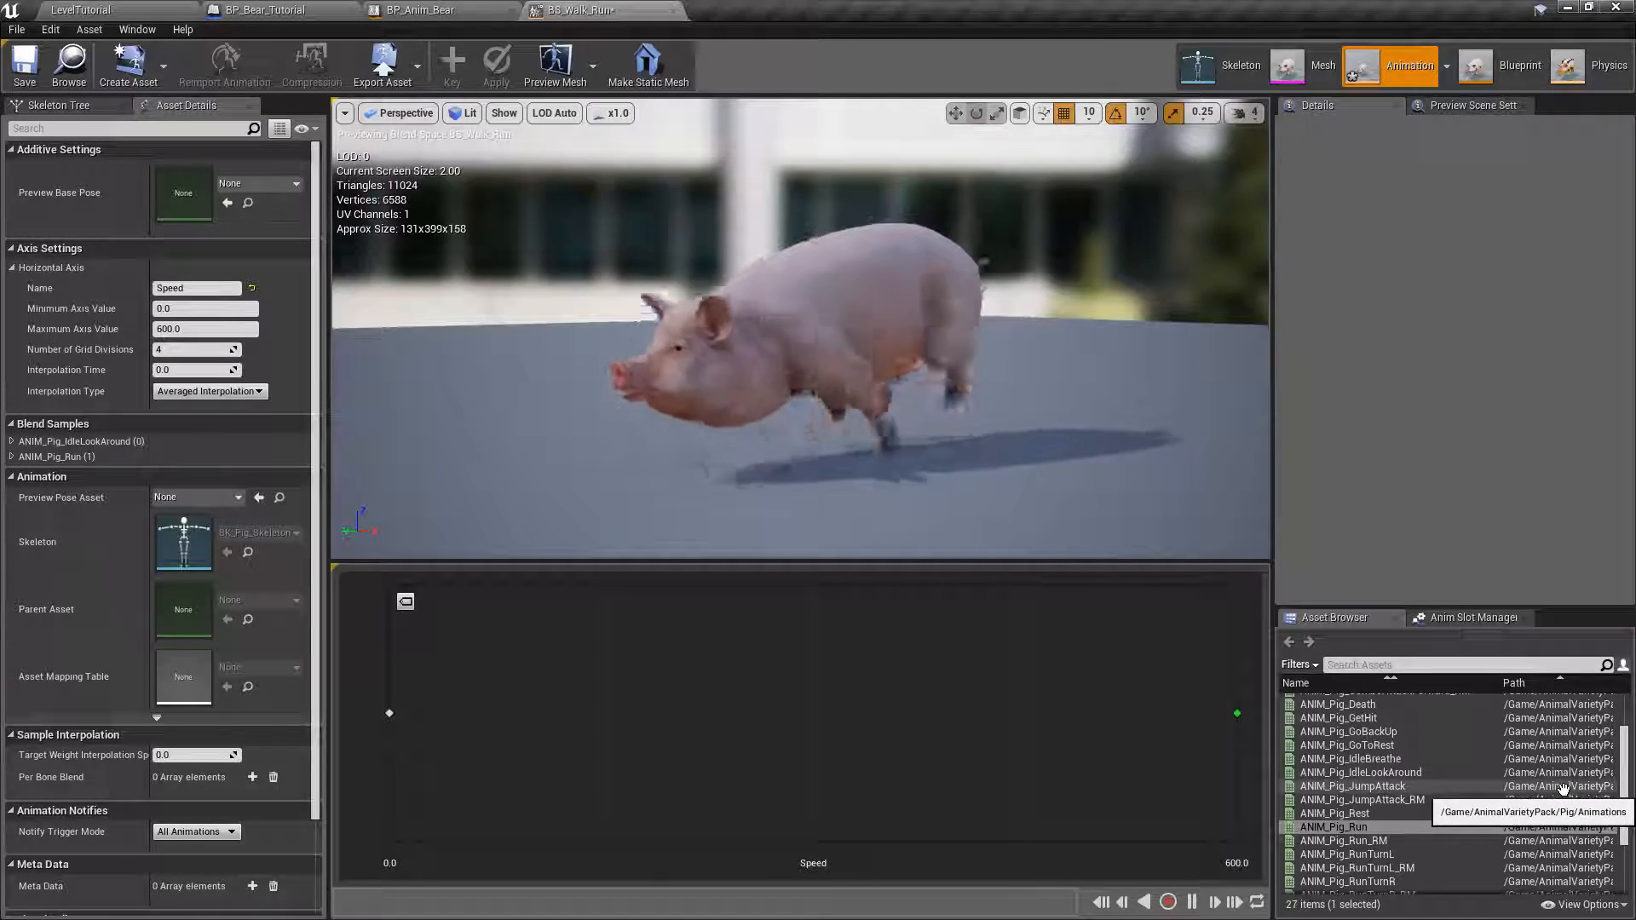
Add ANIM_Pig_Walk as a sample at speed 150 and save the BS_Walk_Run blend space.
{"action": "left_click", "coordinate": [1629, 776]}
{"action": "left_click_drag", "start_coordinate": [1628, 775], "coordinate": [1631, 821]}
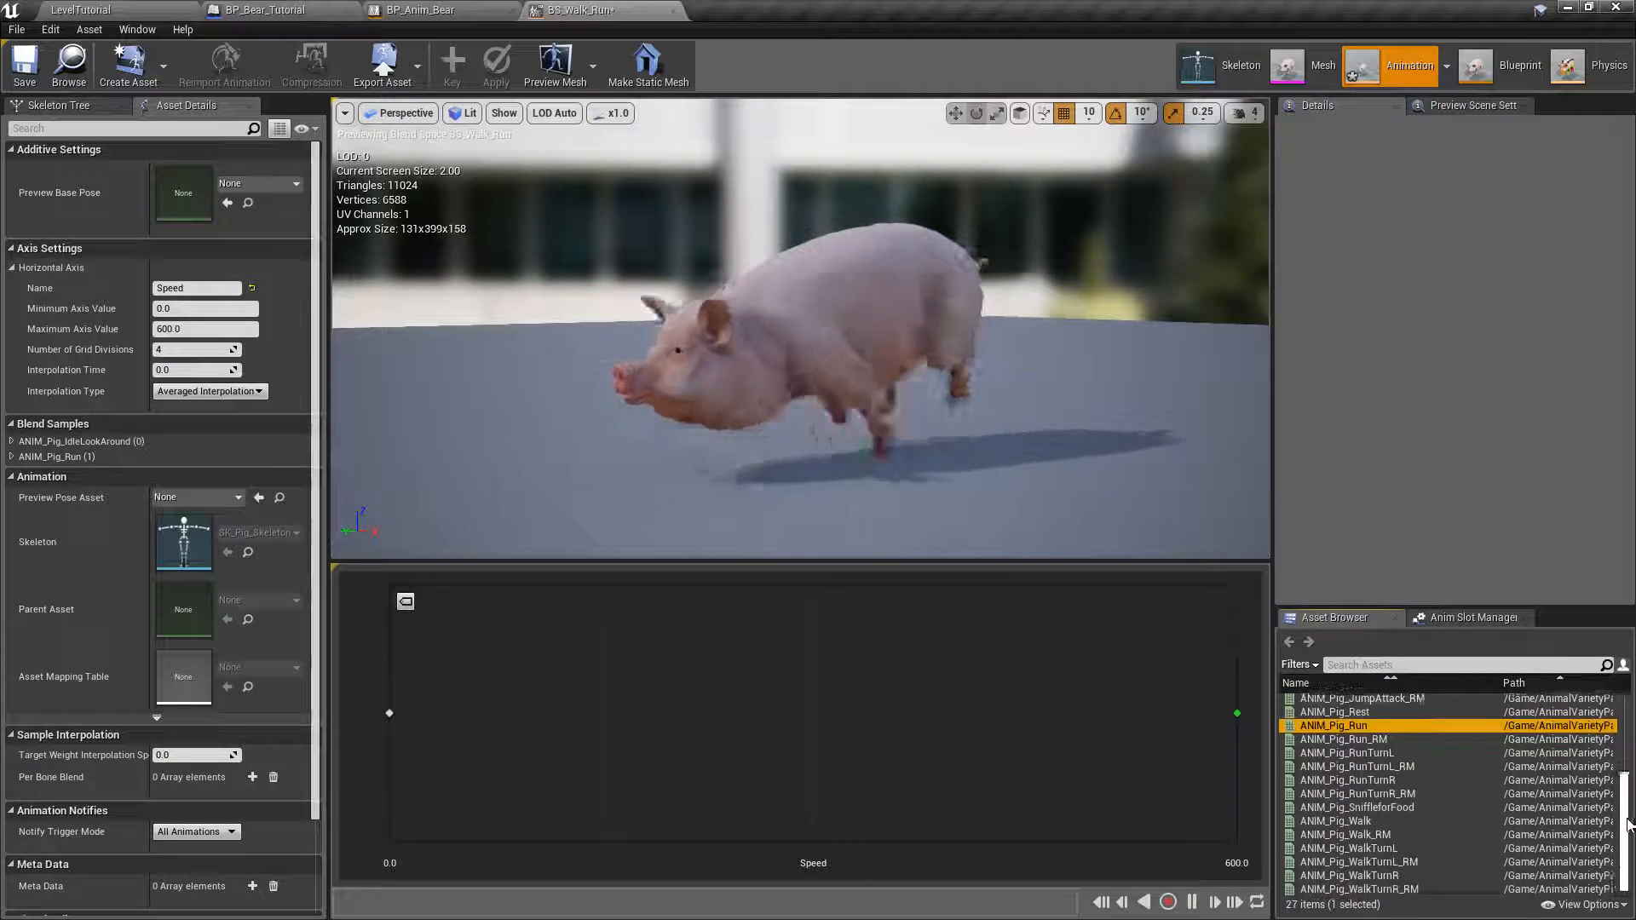
{"action": "mouse_move", "coordinate": [1360, 820]}
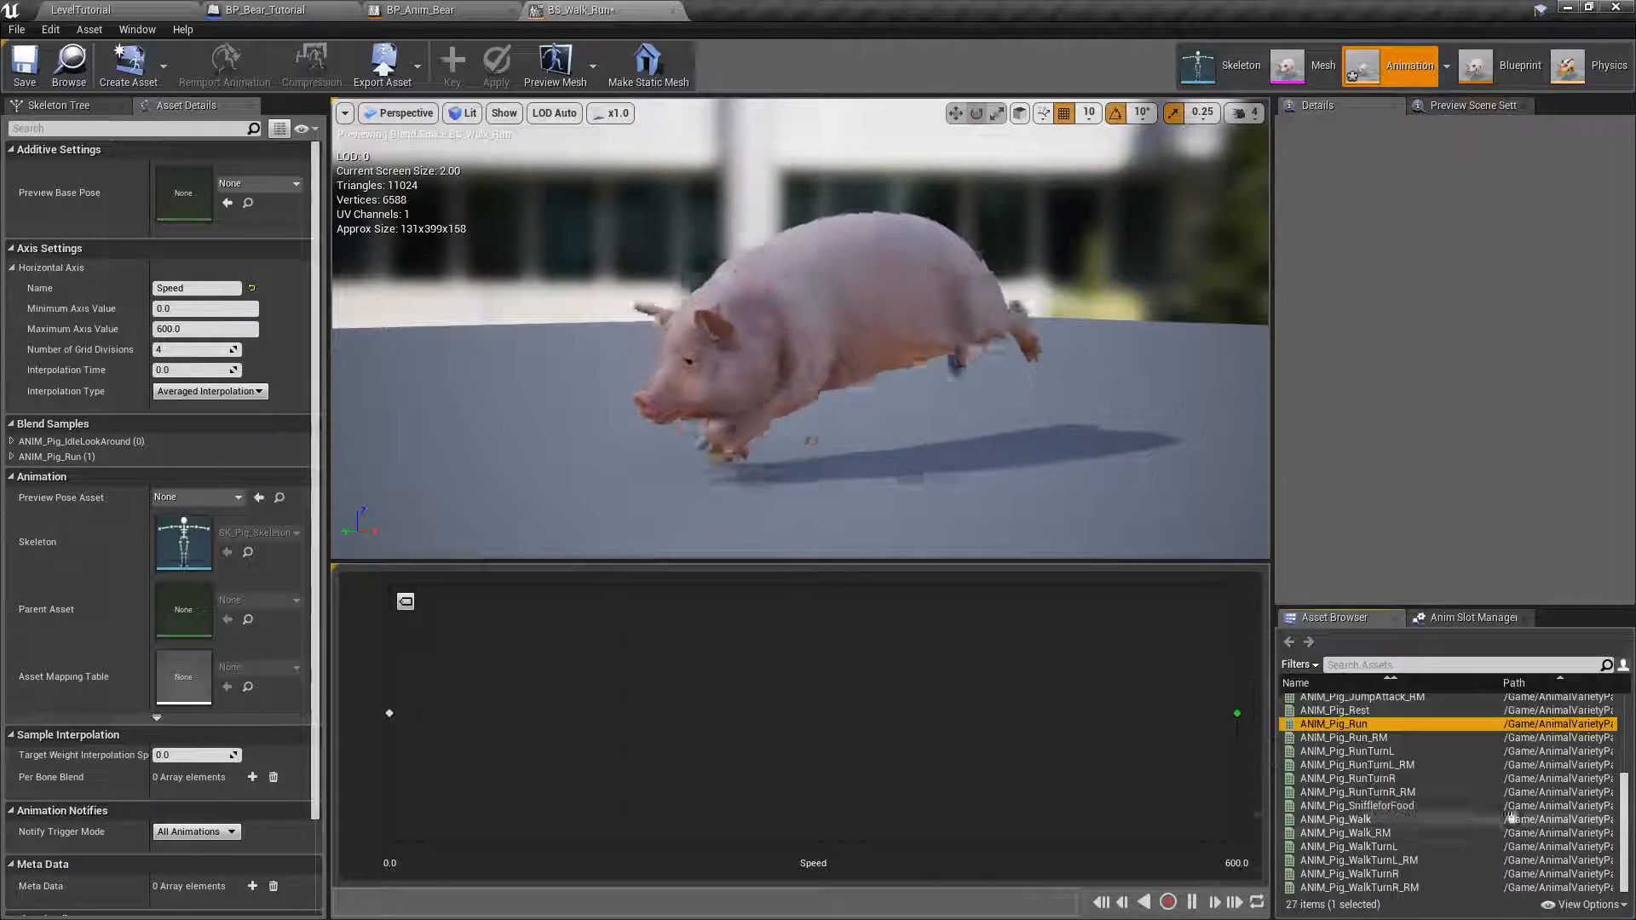
{"action": "left_click_drag", "start_coordinate": [1361, 820], "coordinate": [599, 718]}
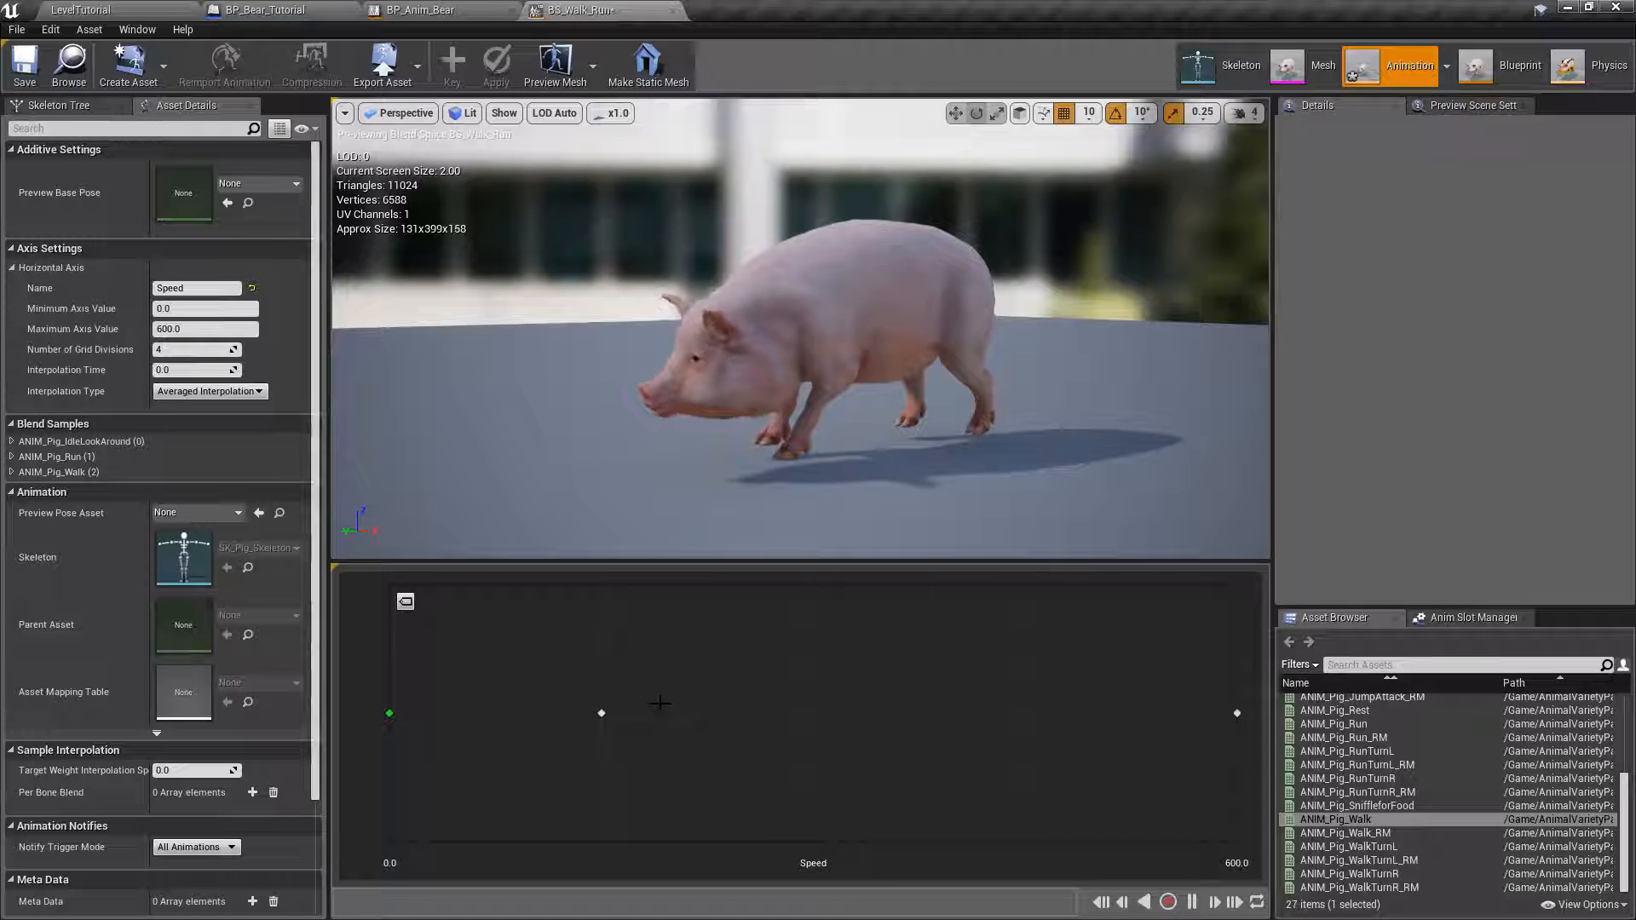
{"action": "left_click", "coordinate": [25, 64]}
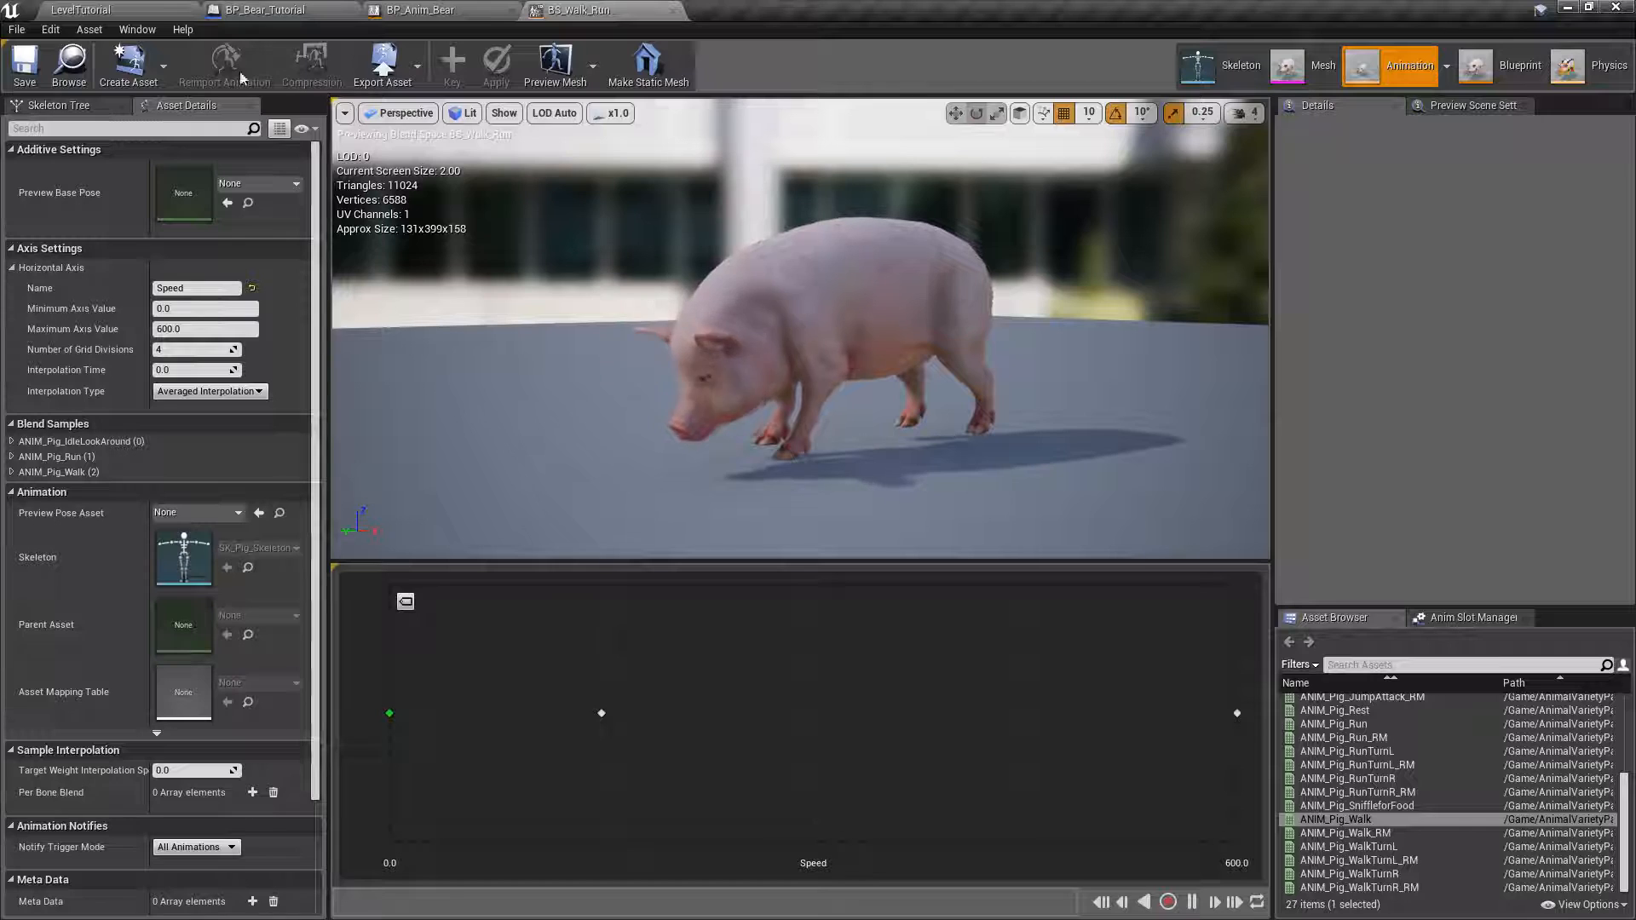
Open the Pig_AnimBP animation blueprint from the LevelTutorial editor's PIG folder and bring up its Event Graph.
{"action": "left_click", "coordinate": [122, 11]}
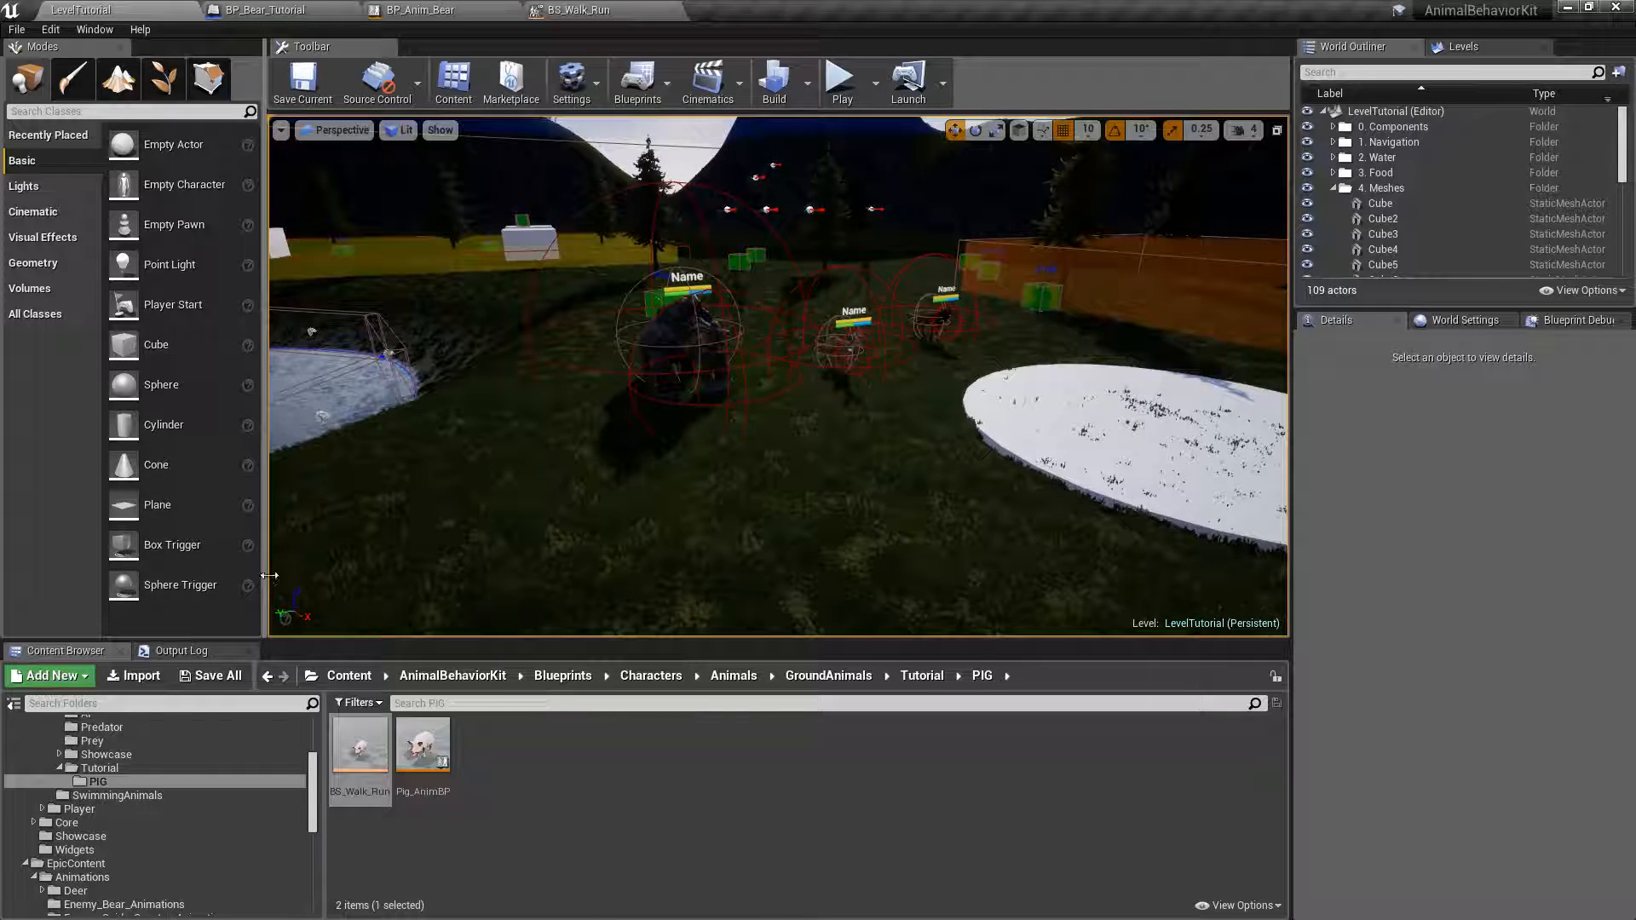
{"action": "double_click", "coordinate": [438, 747]}
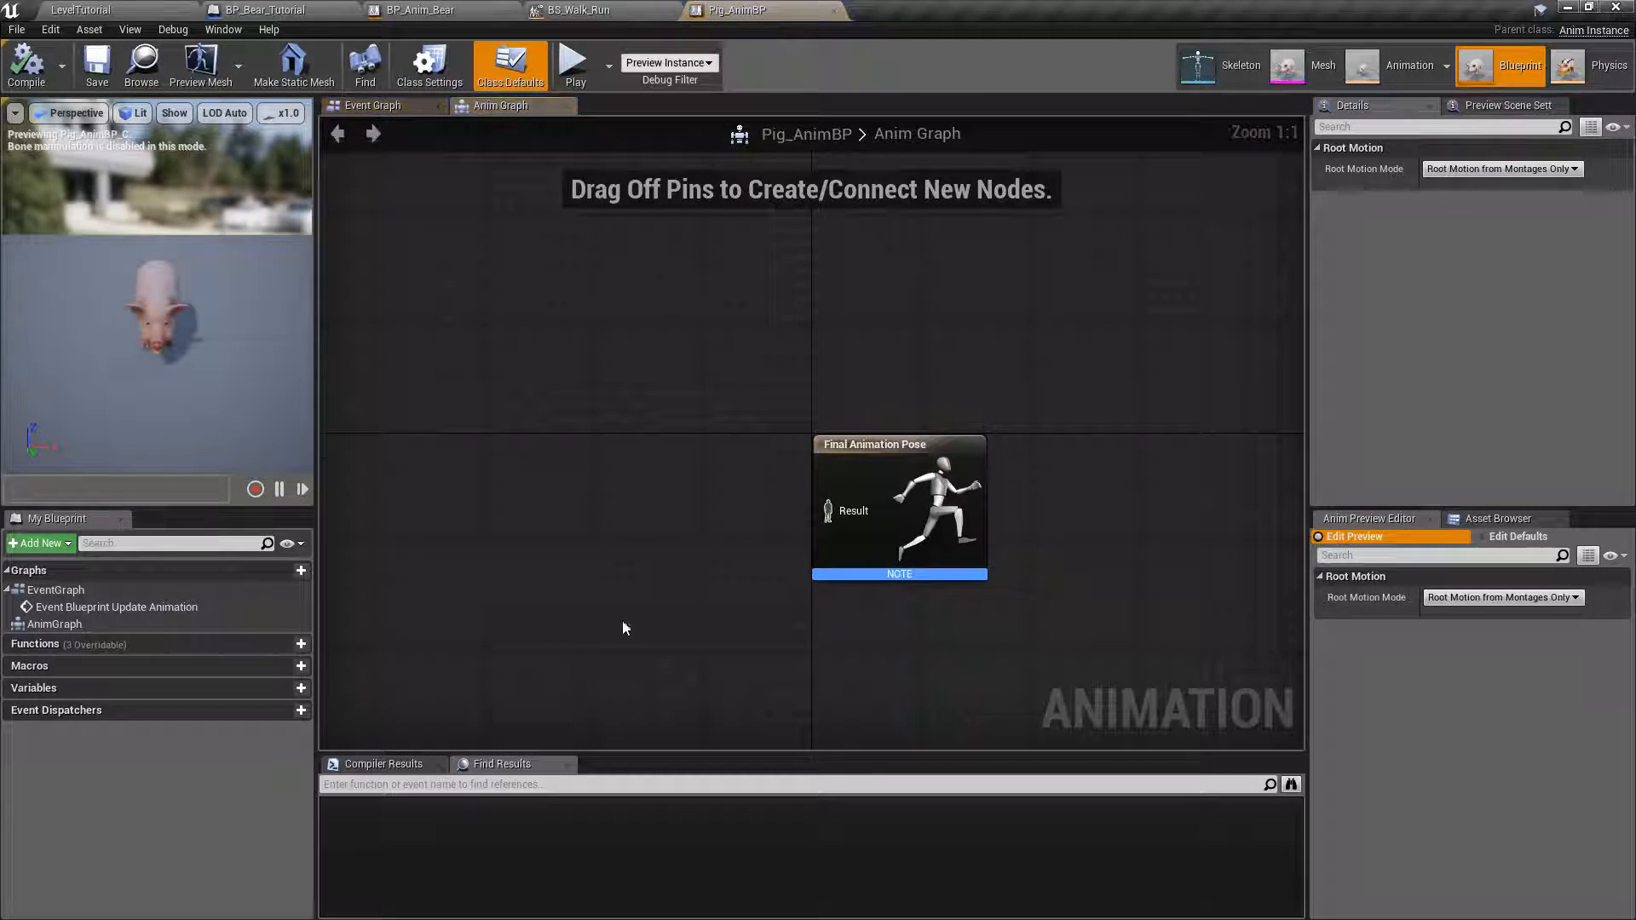
{"action": "right_click_drag", "start_coordinate": [679, 449], "coordinate": [792, 394]}
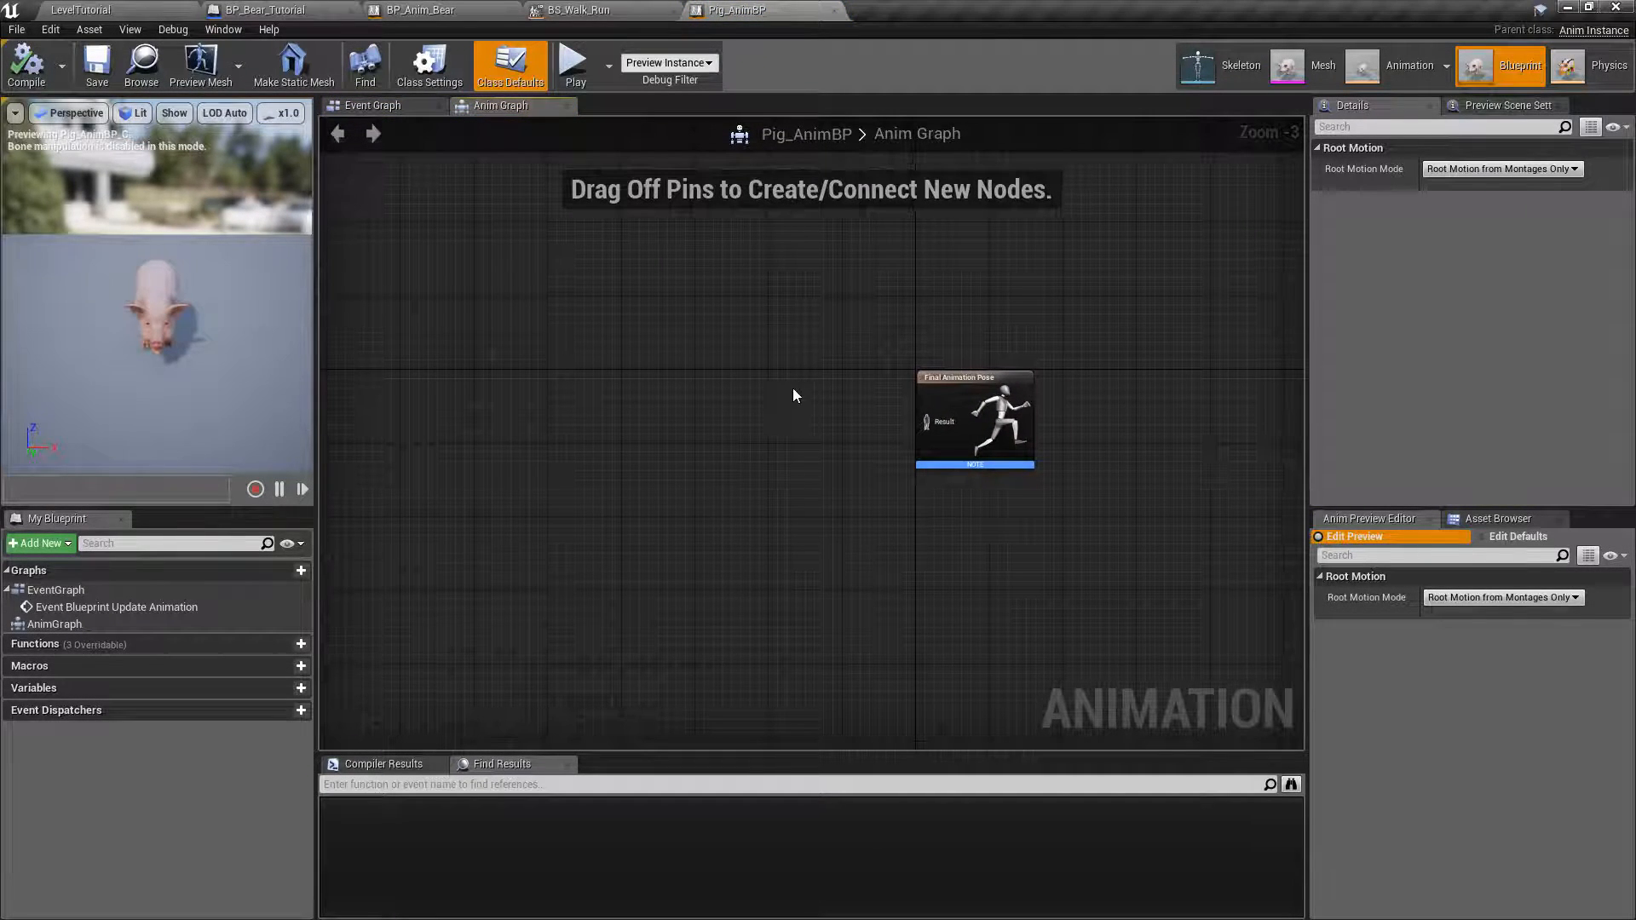
{"action": "left_click", "coordinate": [406, 111]}
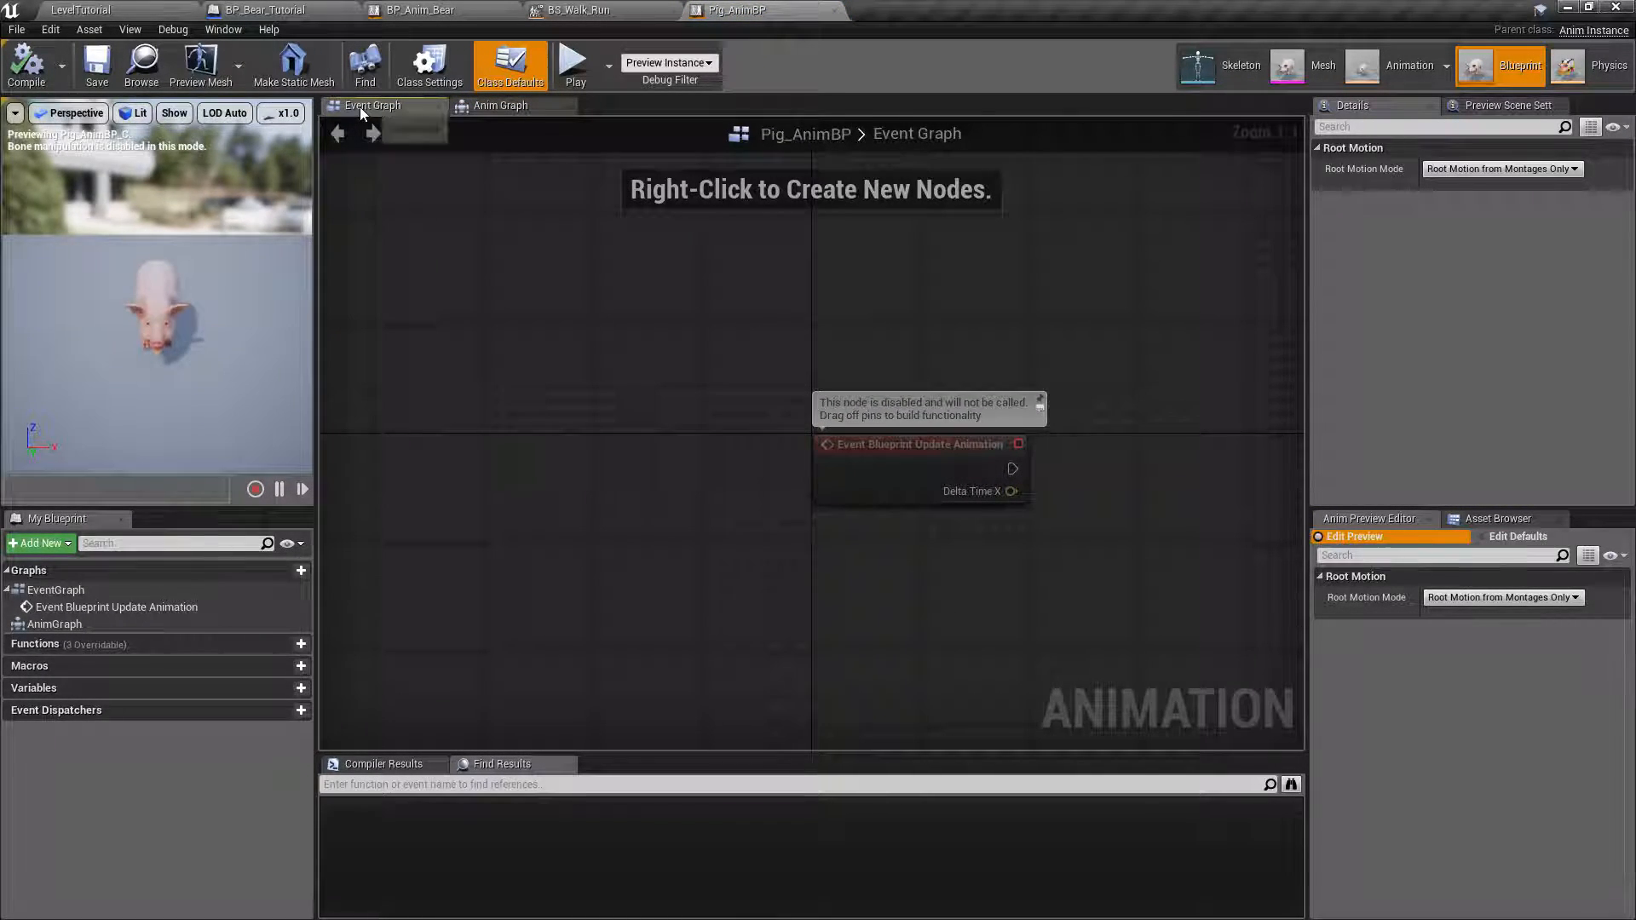
{"action": "left_click", "coordinate": [469, 109]}
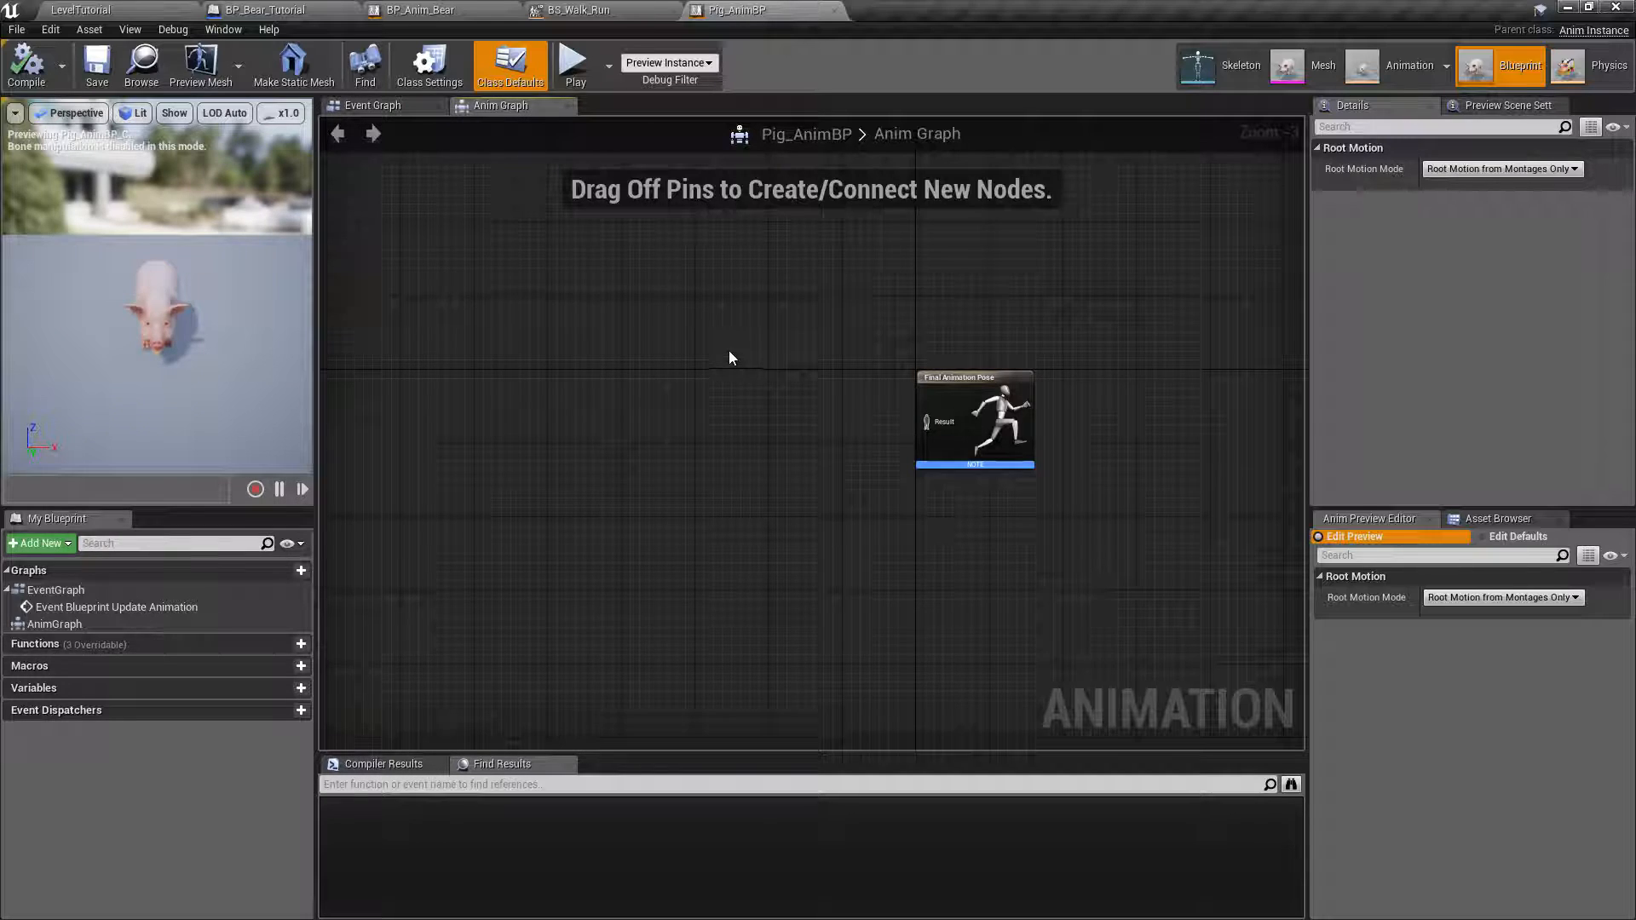
{"action": "right_click_drag", "start_coordinate": [730, 358], "coordinate": [804, 366]}
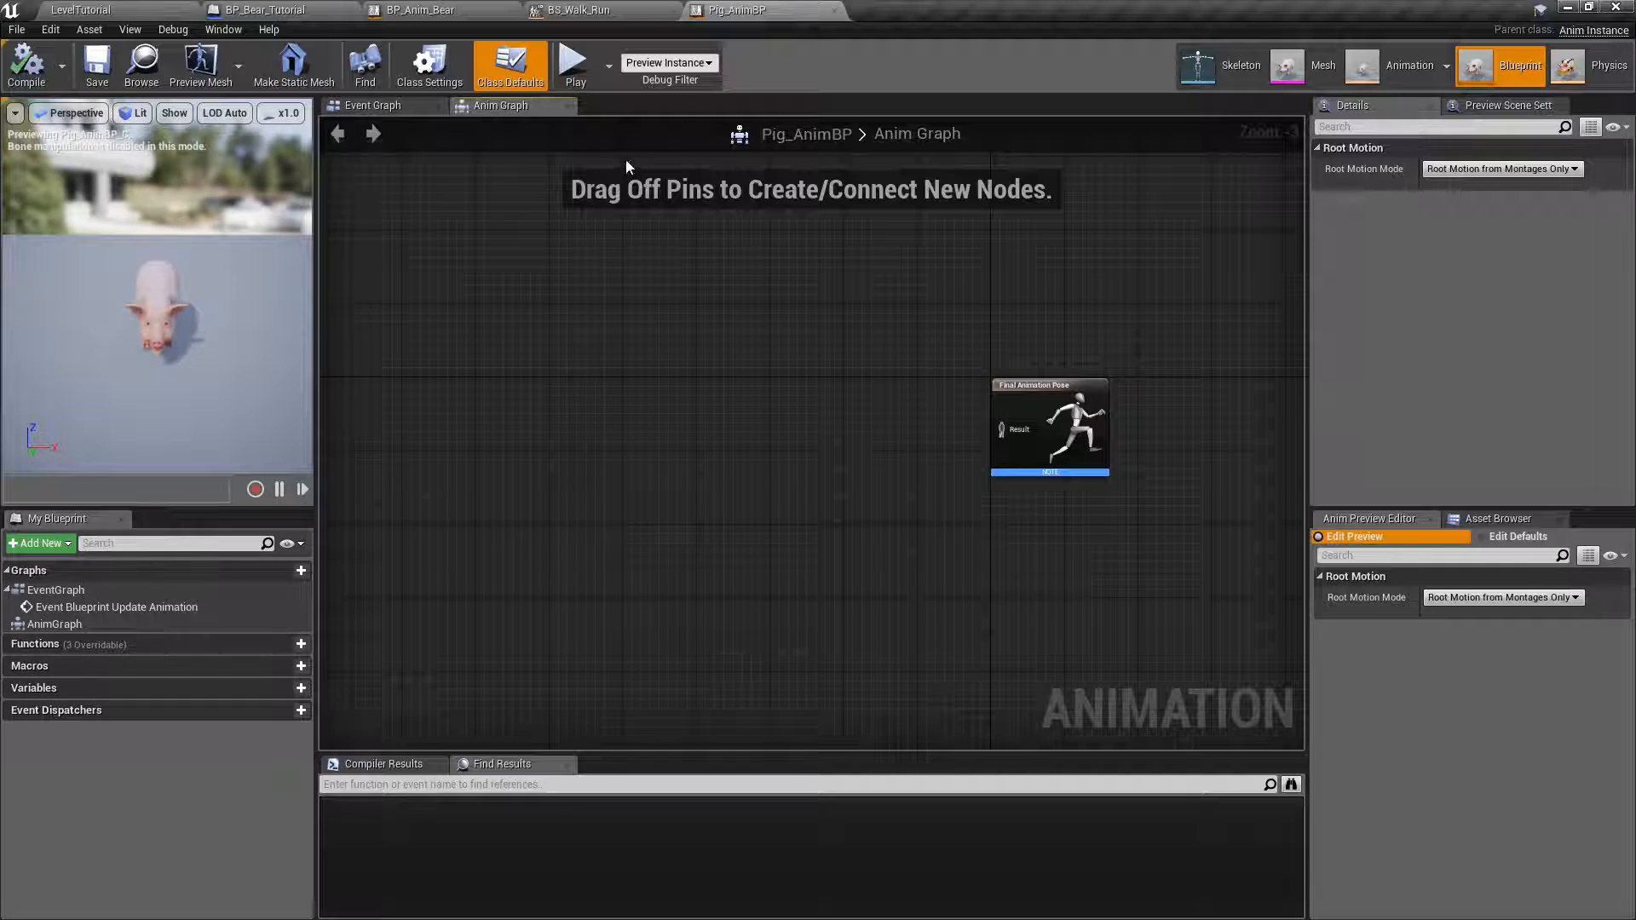
{"action": "left_click", "coordinate": [370, 106]}
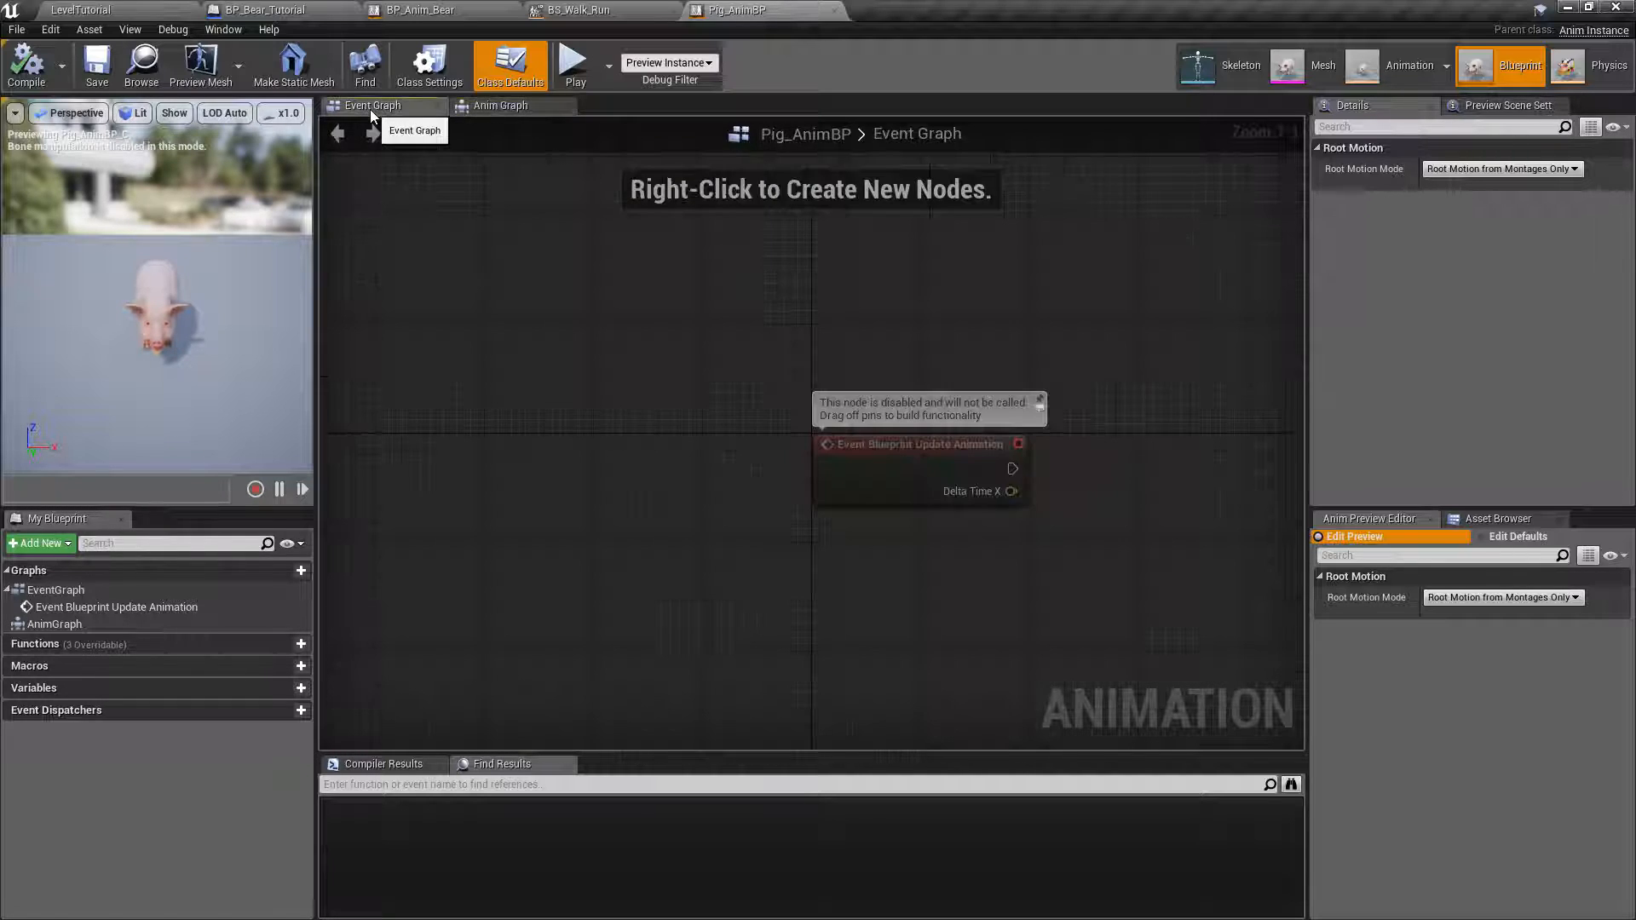
{"action": "right_click_drag", "start_coordinate": [947, 298], "coordinate": [629, 300]}
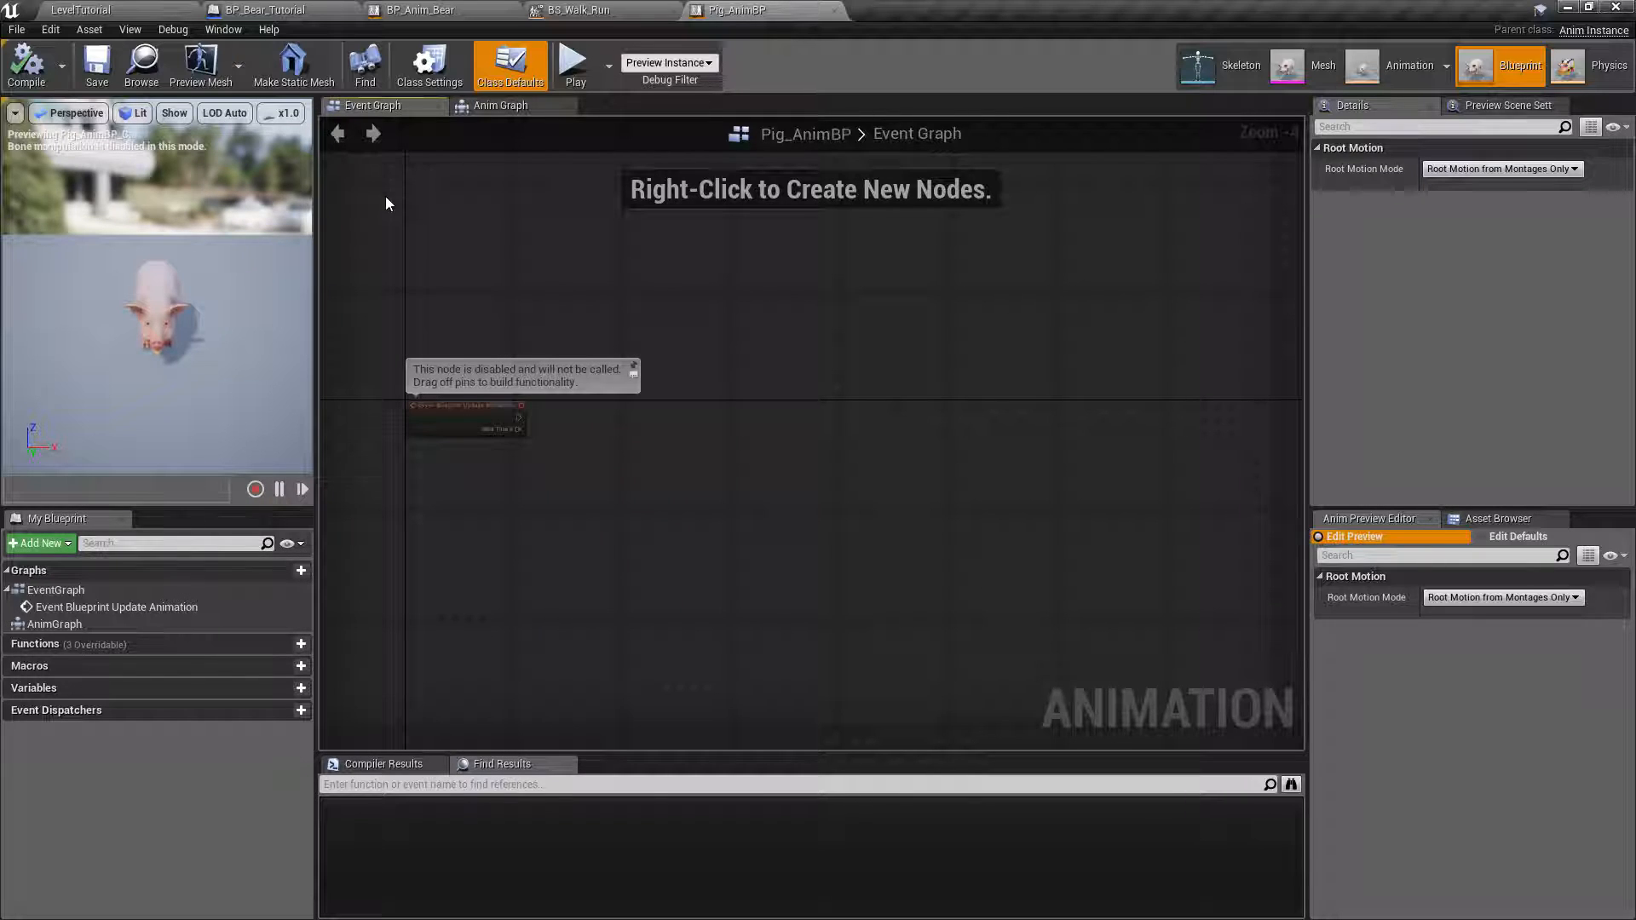
Select and copy all nodes in BP_Anim_Bear's Event Graph.
{"action": "left_click", "coordinate": [420, 12]}
{"action": "left_click", "coordinate": [372, 106]}
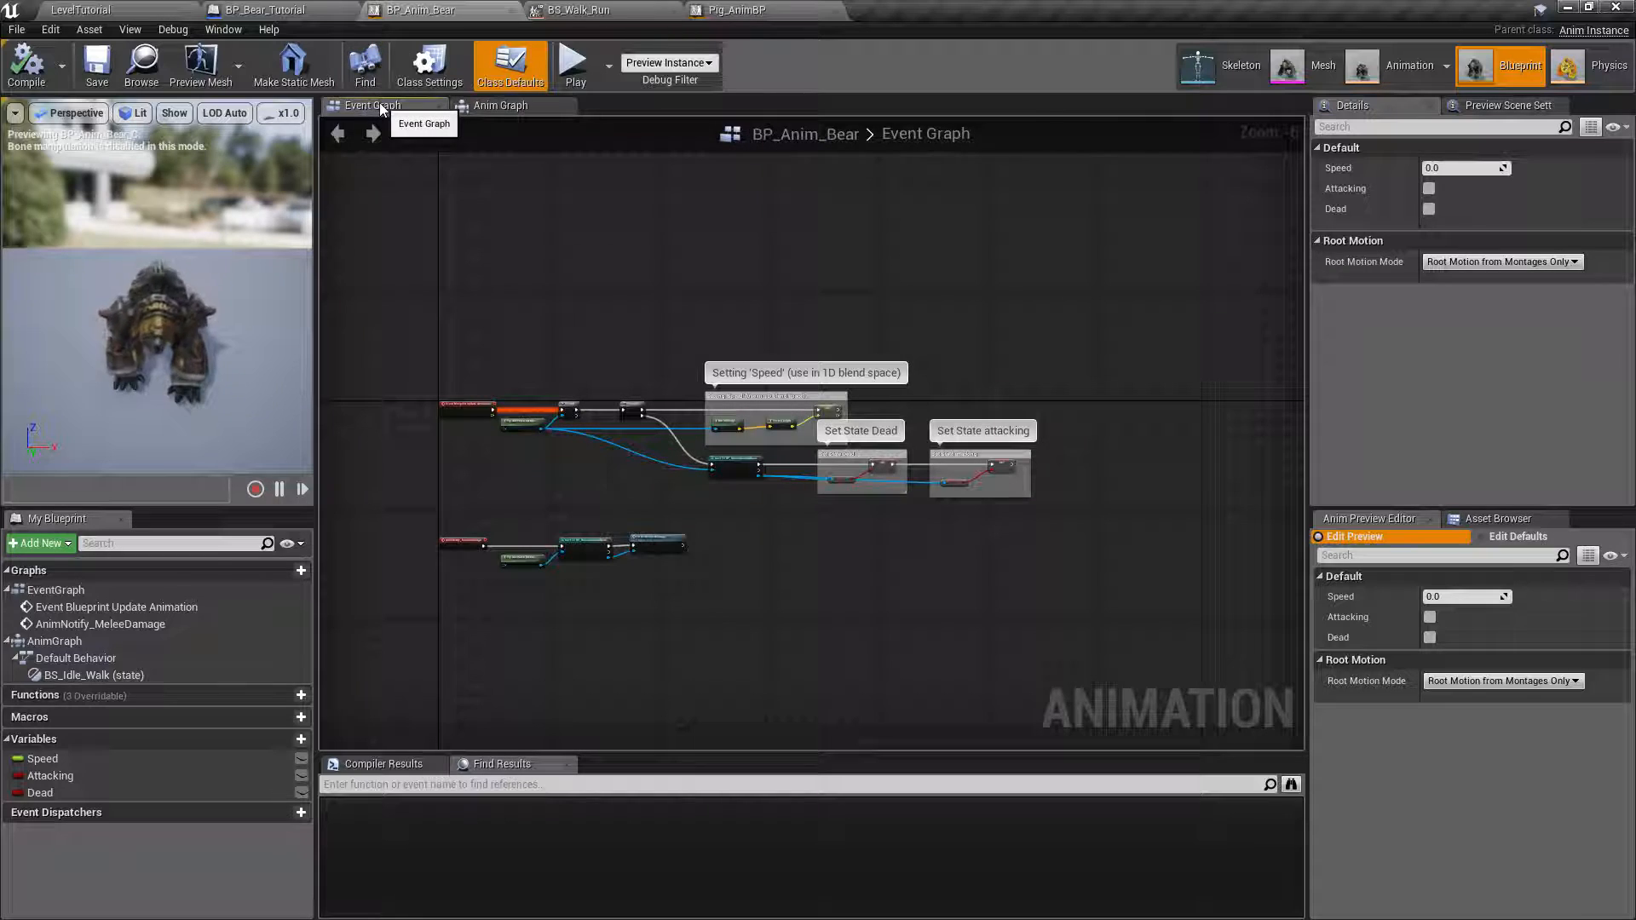
{"action": "left_click_drag", "start_coordinate": [387, 254], "coordinate": [1168, 647]}
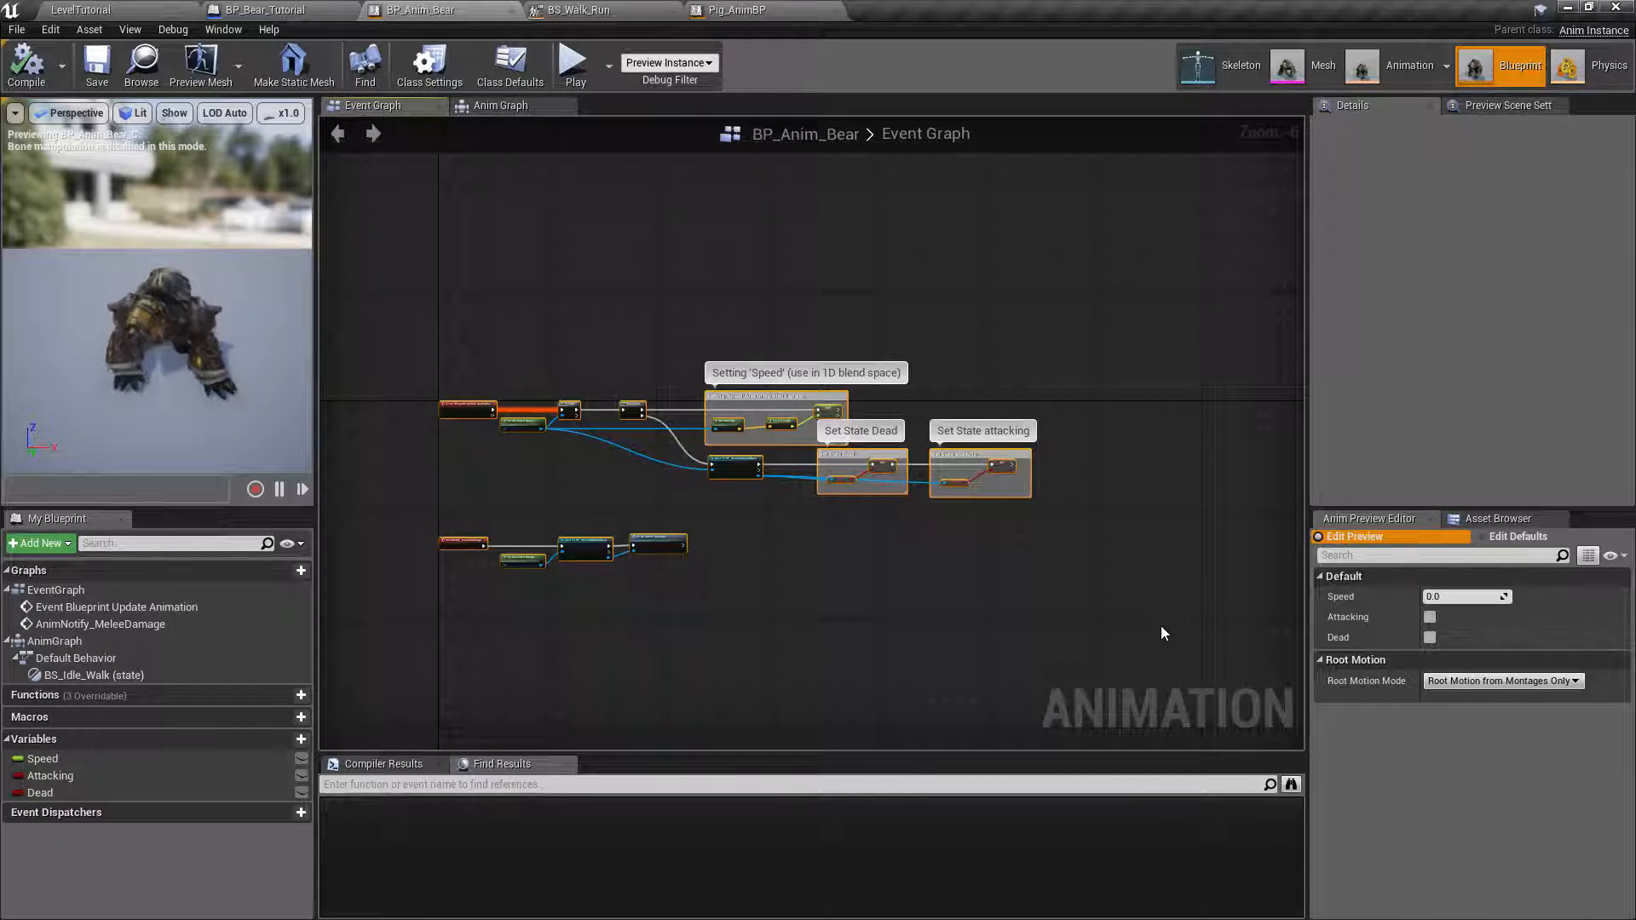
Replace the default Event Blueprint Update Animation node in Pig_AnimBP's Event Graph with the copied bear nodes.
{"action": "left_click", "coordinate": [737, 9]}
{"action": "scroll", "coordinate": [486, 310], "scroll_direction": "down", "scroll_amount": 1}
{"action": "right_click_drag", "start_coordinate": [456, 315], "coordinate": [702, 276]}
{"action": "left_click_drag", "start_coordinate": [540, 270], "coordinate": [774, 418]}
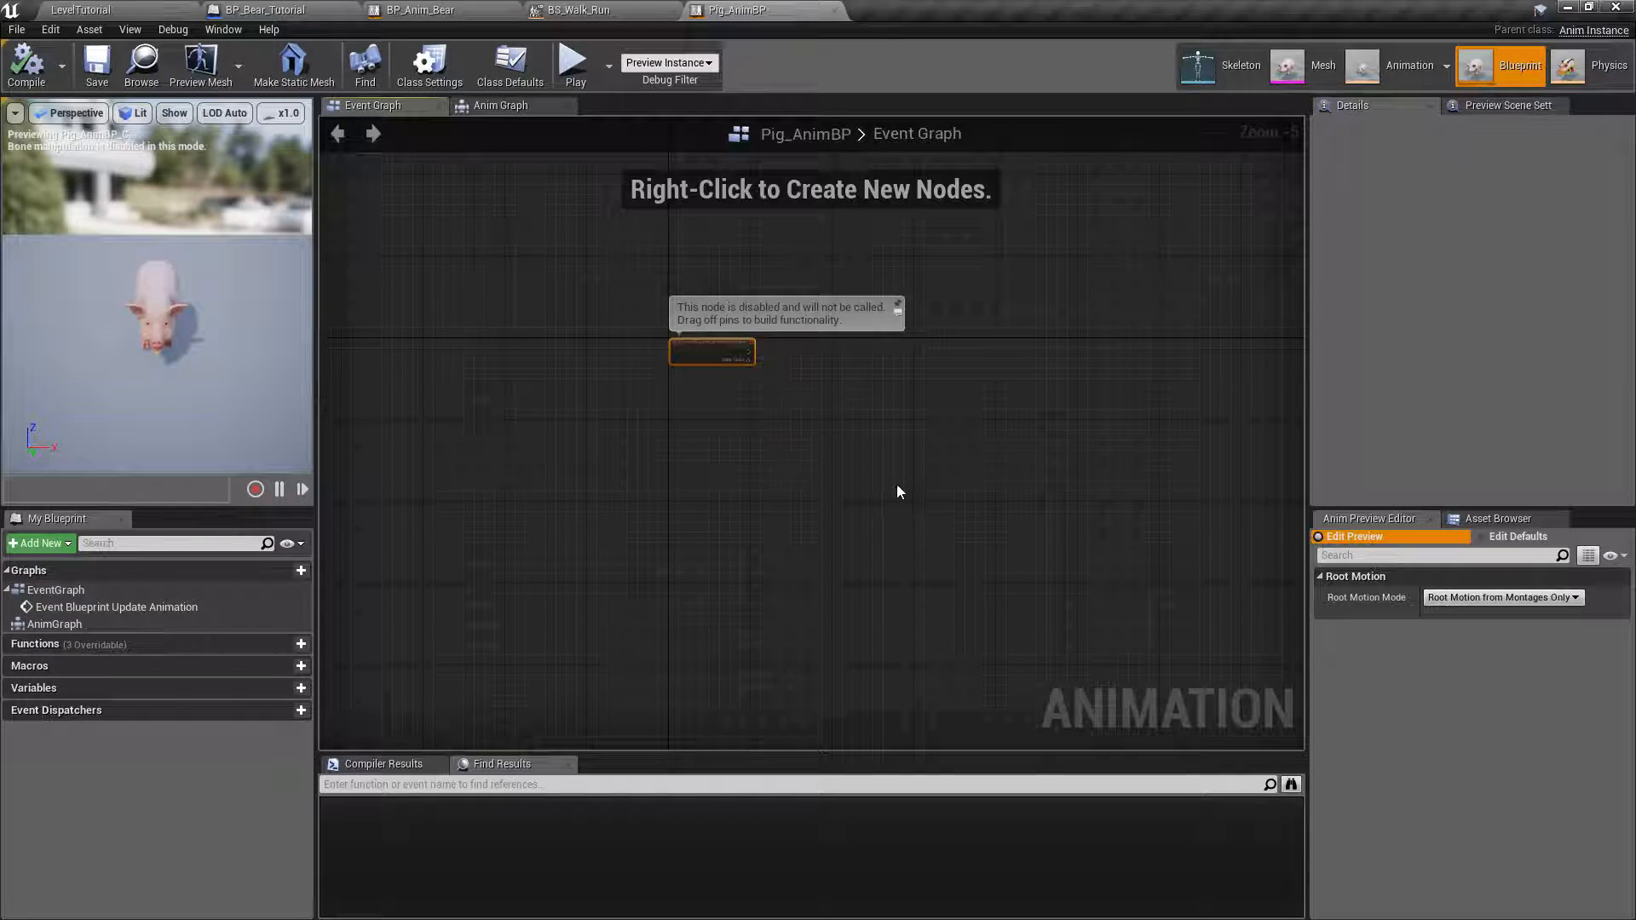
{"action": "key", "text": "Delete"}
{"action": "key", "text": "ctrl+v"}
Create the missing Speed, Dead and Attacking variables from their pasted SET nodes and compile Pig_AnimBP.
{"action": "scroll", "coordinate": [687, 369], "scroll_direction": "up", "scroll_amount": 4}
{"action": "scroll", "coordinate": [687, 368], "scroll_direction": "up", "scroll_amount": 4}
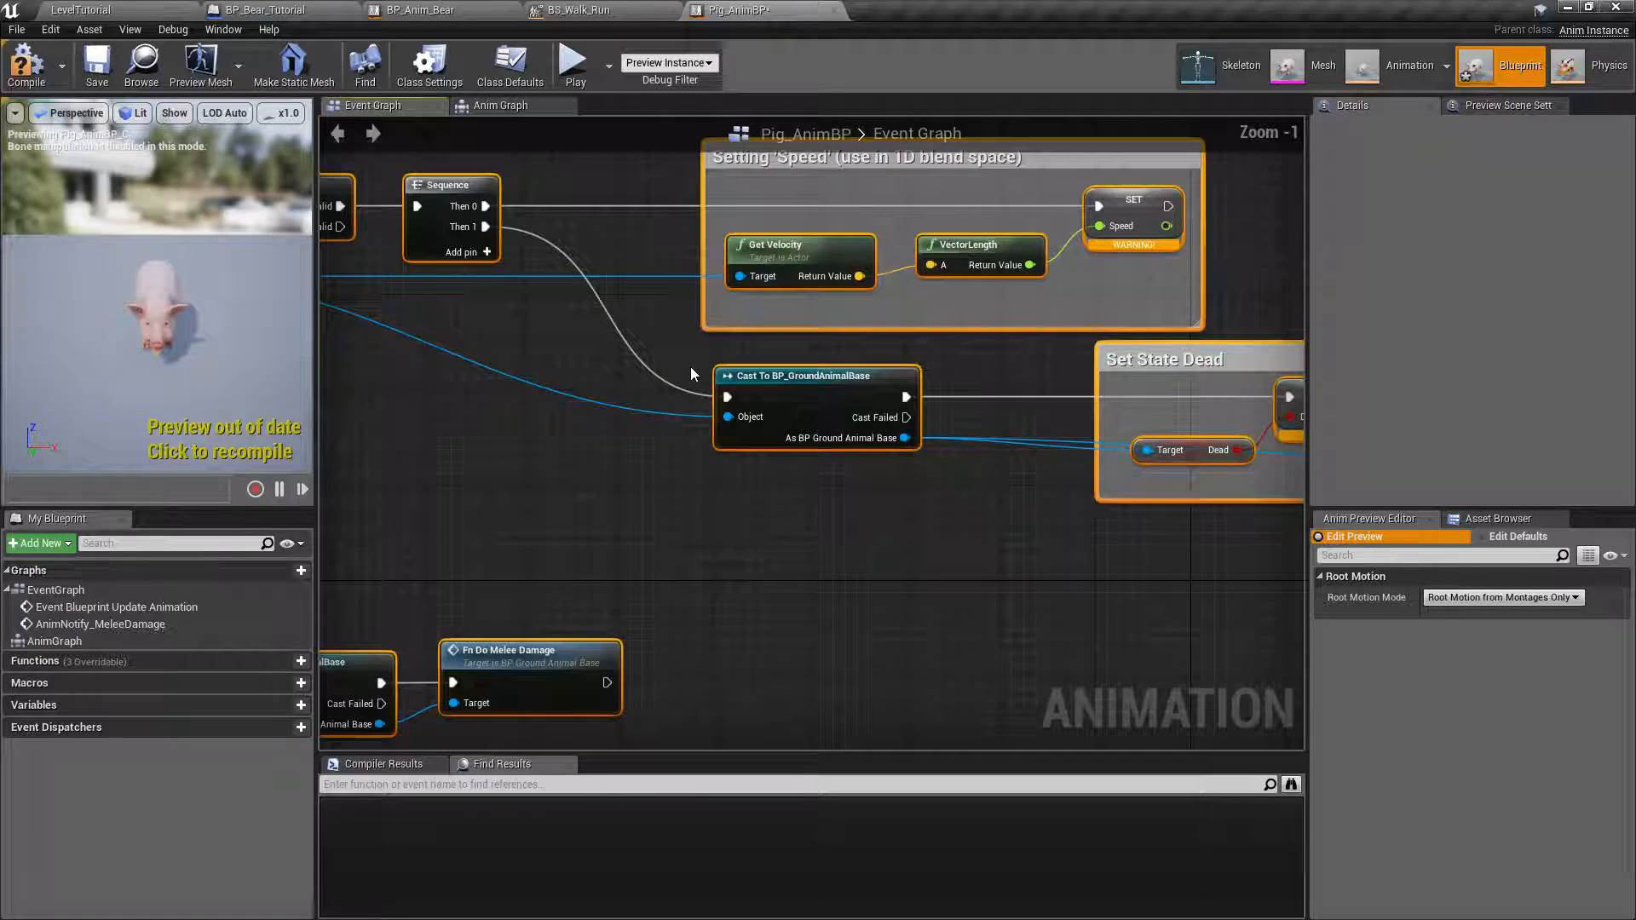
{"action": "right_click_drag", "start_coordinate": [1102, 221], "coordinate": [708, 300]}
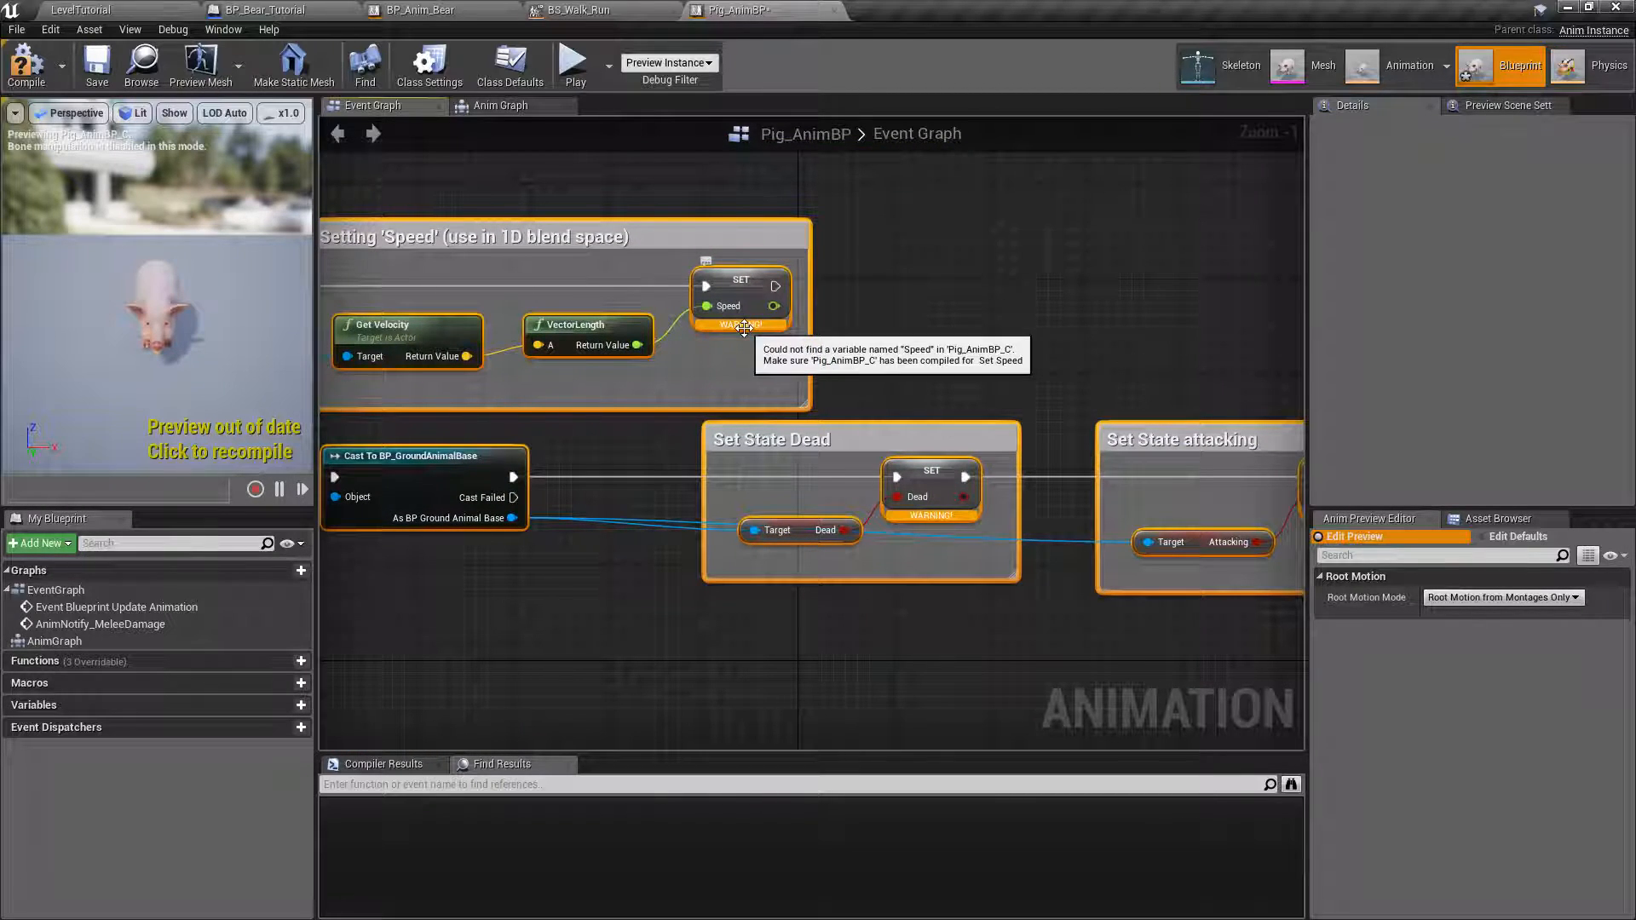
{"action": "right_click", "coordinate": [741, 283]}
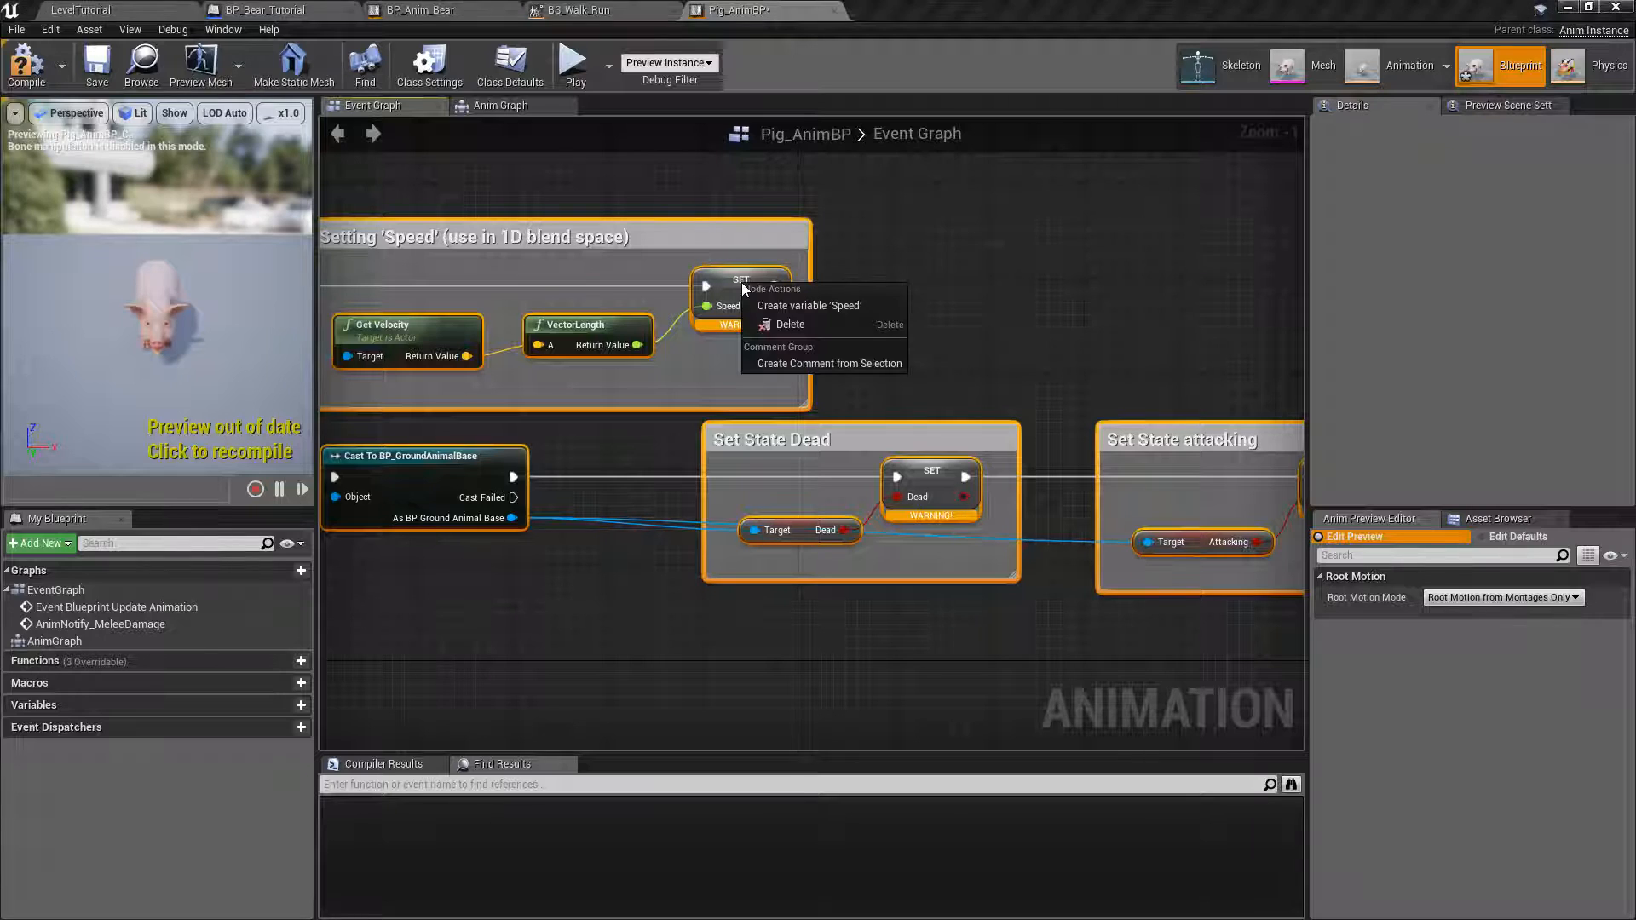
{"action": "left_click", "coordinate": [804, 307]}
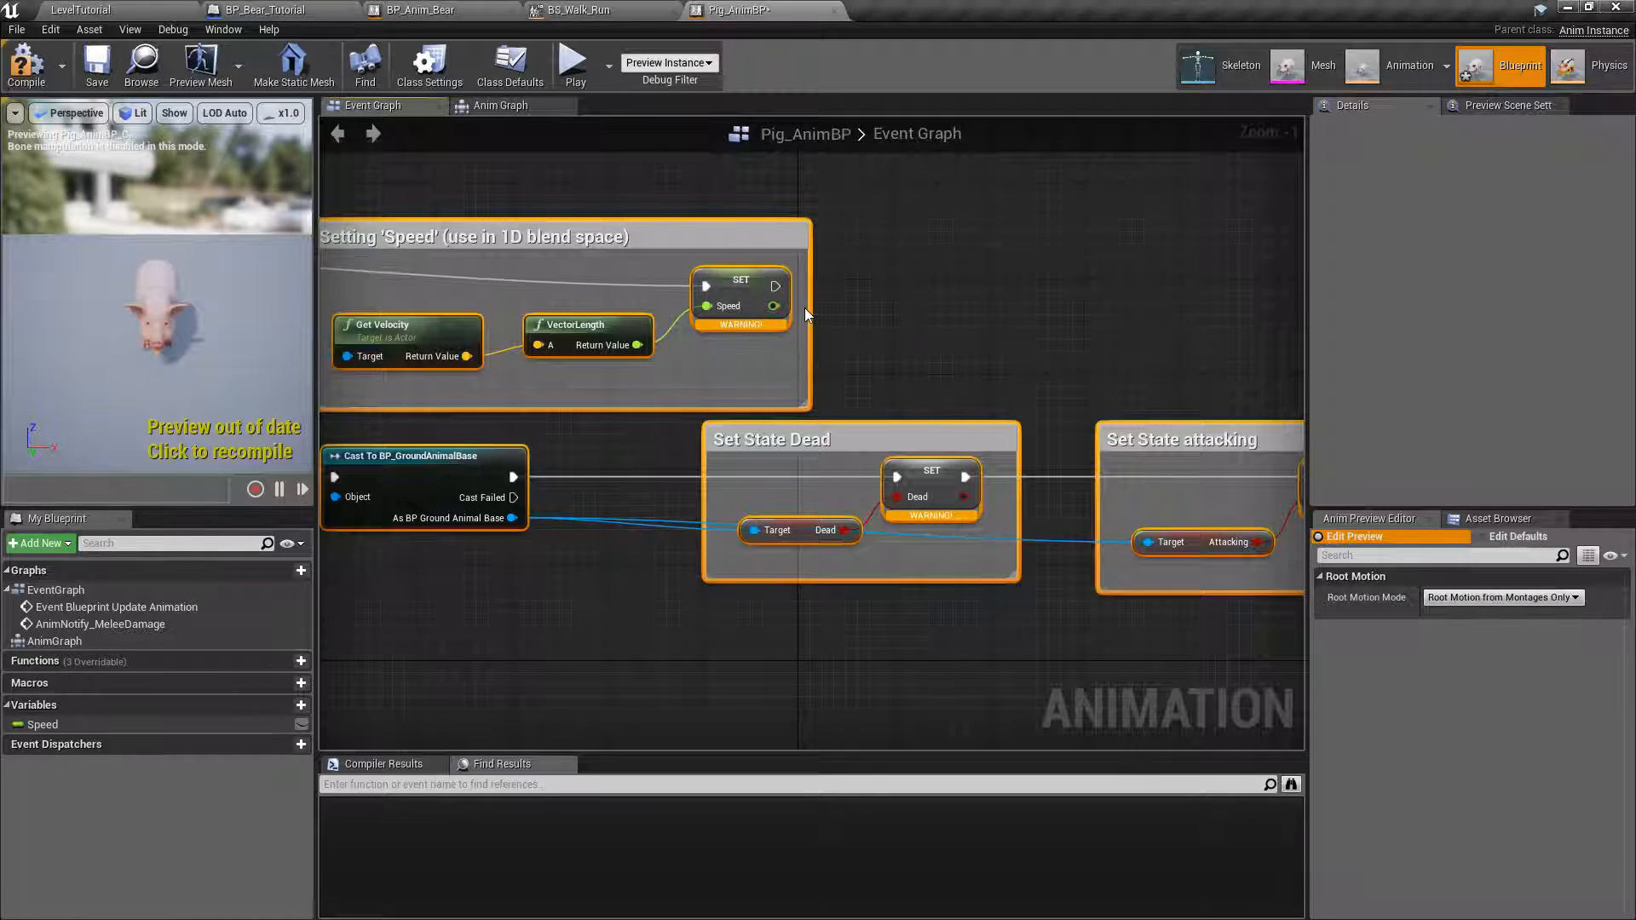
{"action": "right_click", "coordinate": [939, 475]}
{"action": "left_click", "coordinate": [957, 498]}
{"action": "right_click_drag", "start_coordinate": [1117, 334], "coordinate": [494, 267]}
{"action": "right_click", "coordinate": [722, 404]}
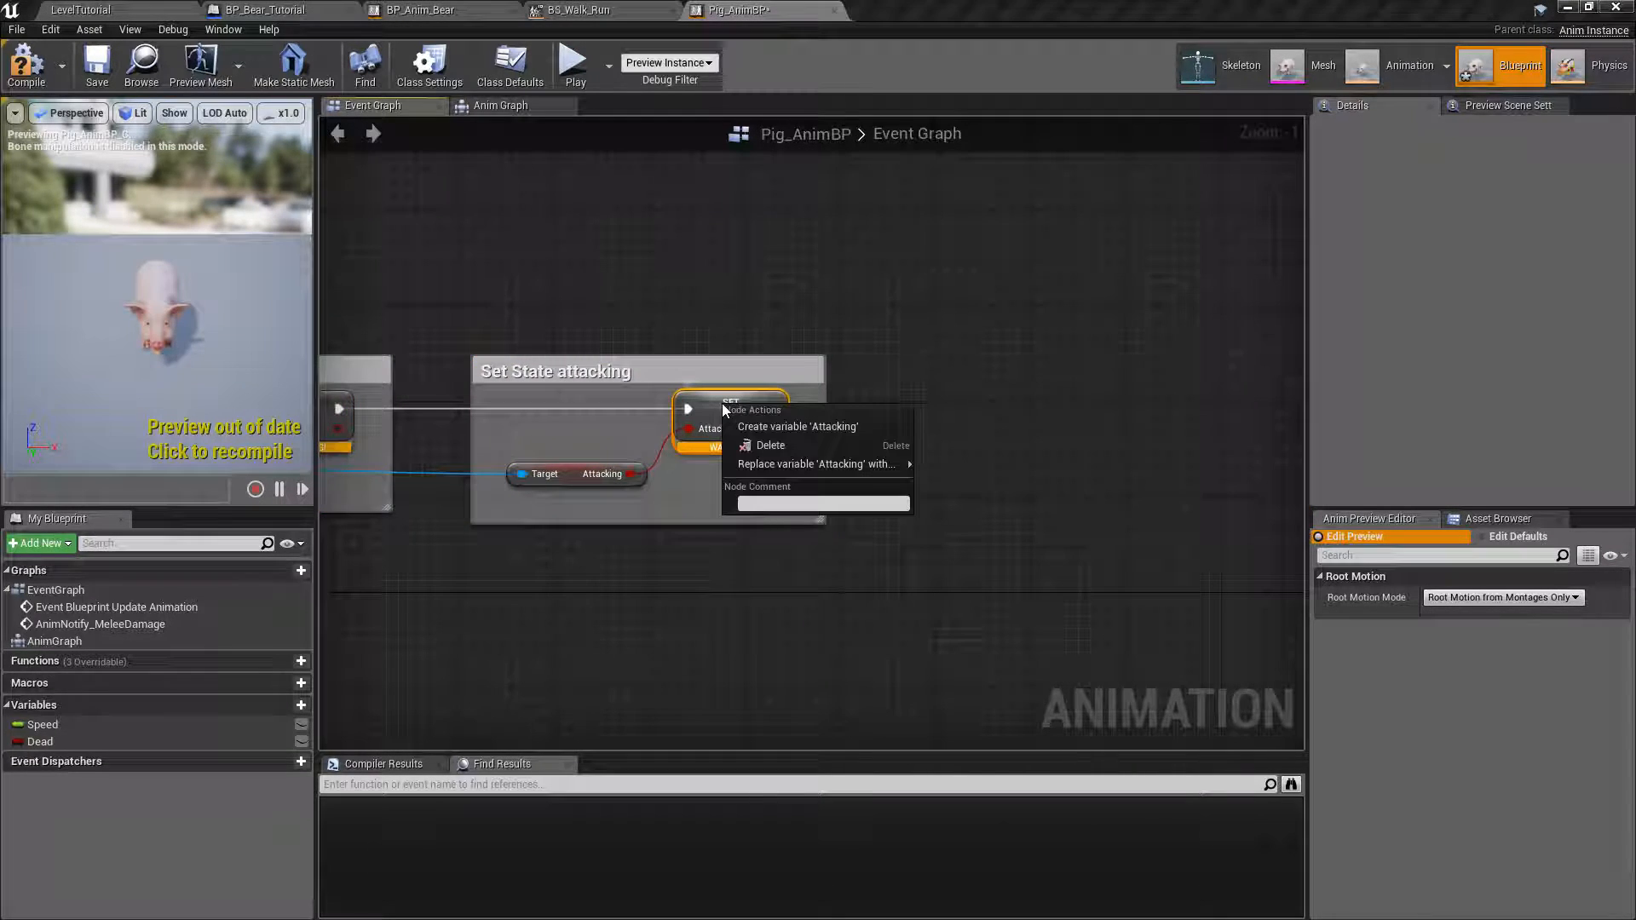
{"action": "left_click", "coordinate": [749, 424]}
{"action": "scroll", "coordinate": [697, 461], "scroll_direction": "down", "scroll_amount": 3}
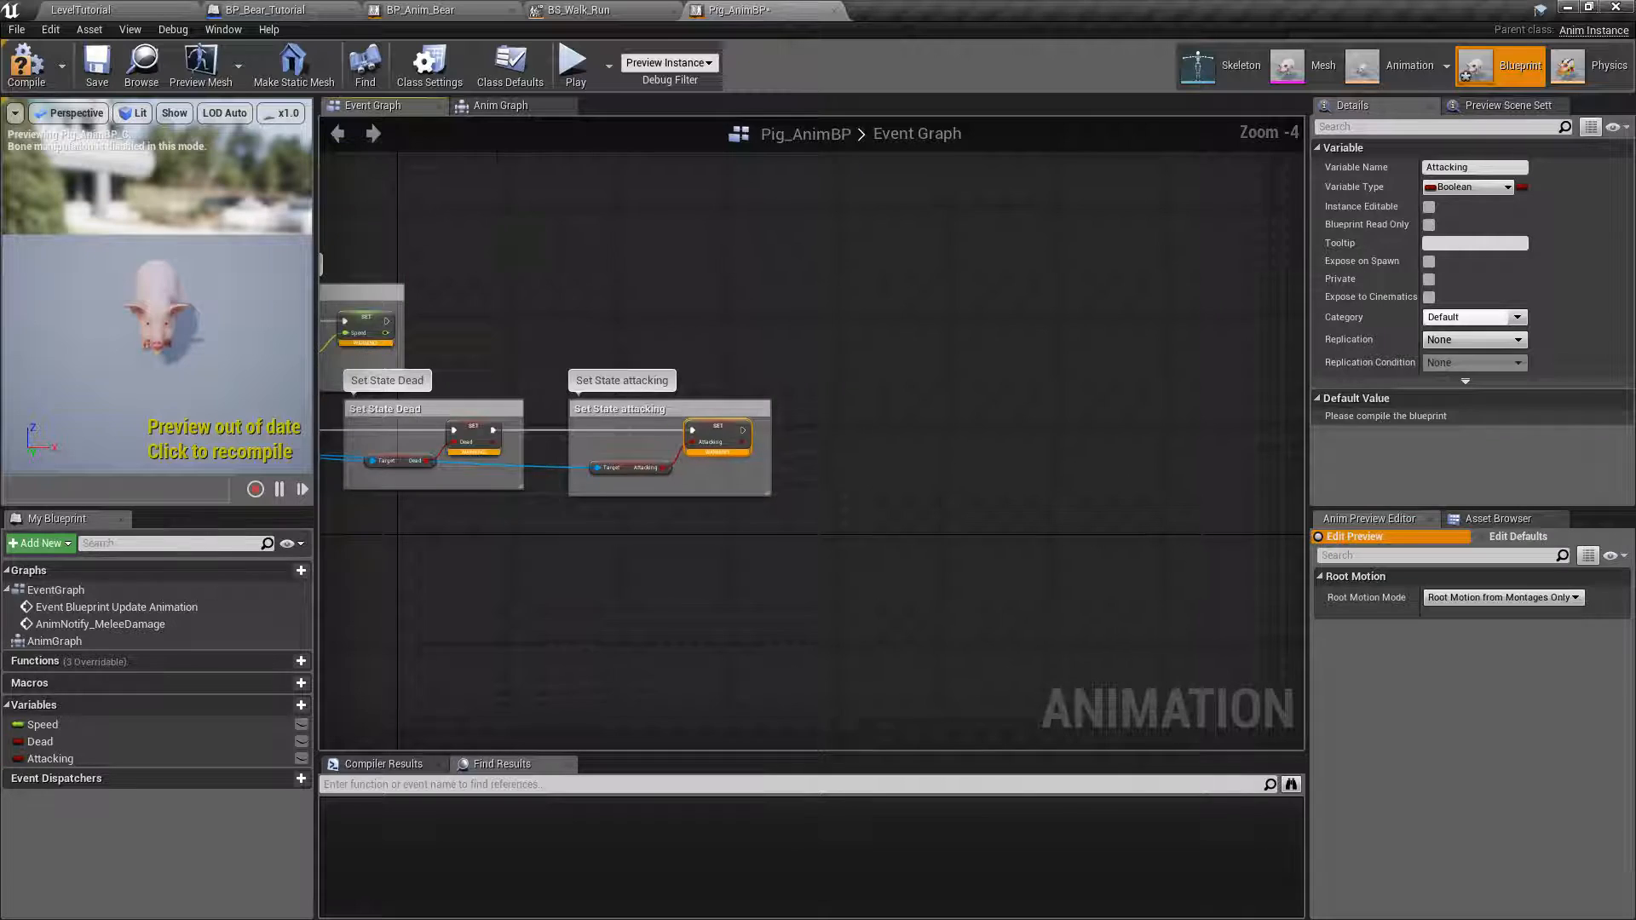
{"action": "right_click_drag", "start_coordinate": [491, 253], "coordinate": [1148, 247]}
{"action": "left_click", "coordinate": [27, 64]}
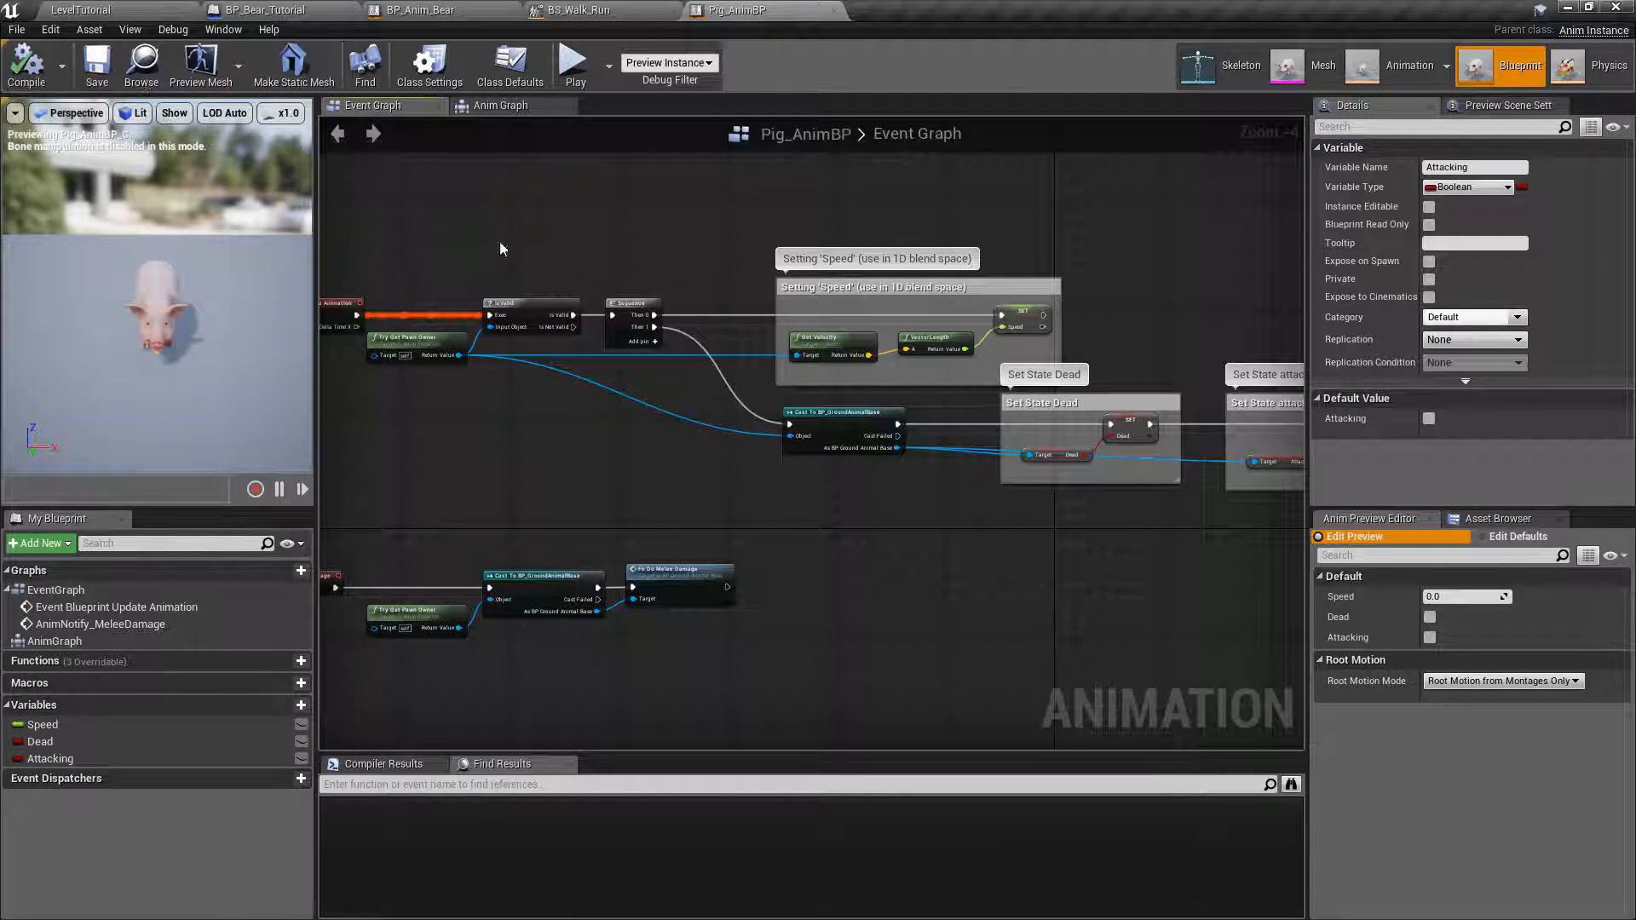
Examine how the pasted update animation logic sets Speed from velocity and the Dead and Attacking states from BP_GroundAnimalBase.
{"action": "right_click_drag", "start_coordinate": [639, 238], "coordinate": [738, 267]}
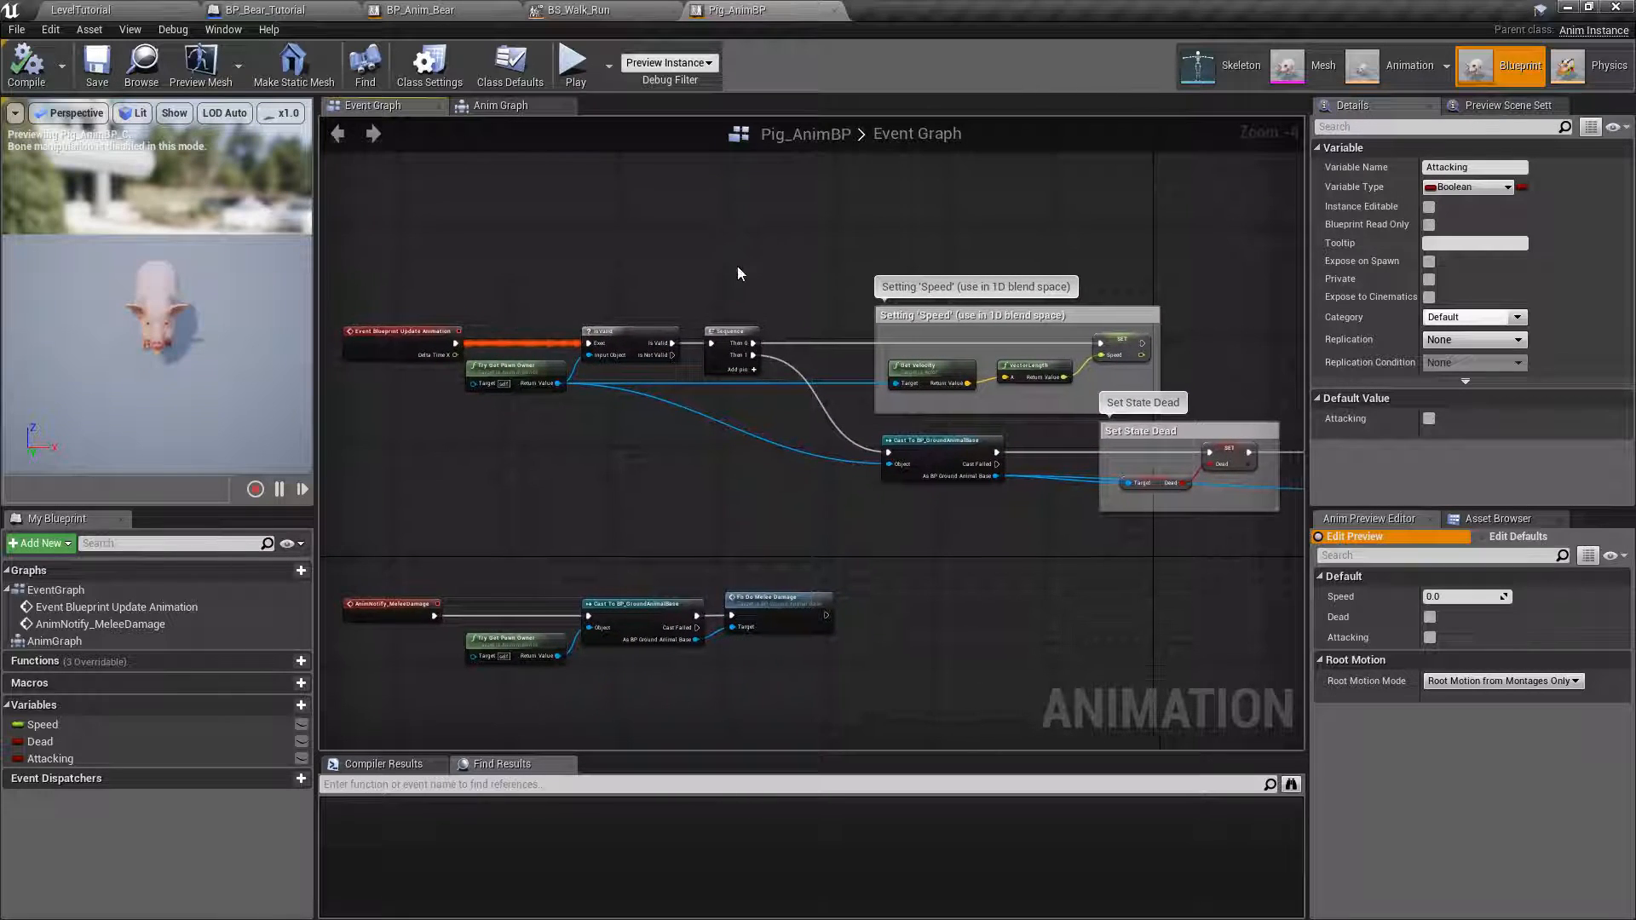
{"action": "scroll", "coordinate": [671, 322], "scroll_direction": "up", "scroll_amount": 2}
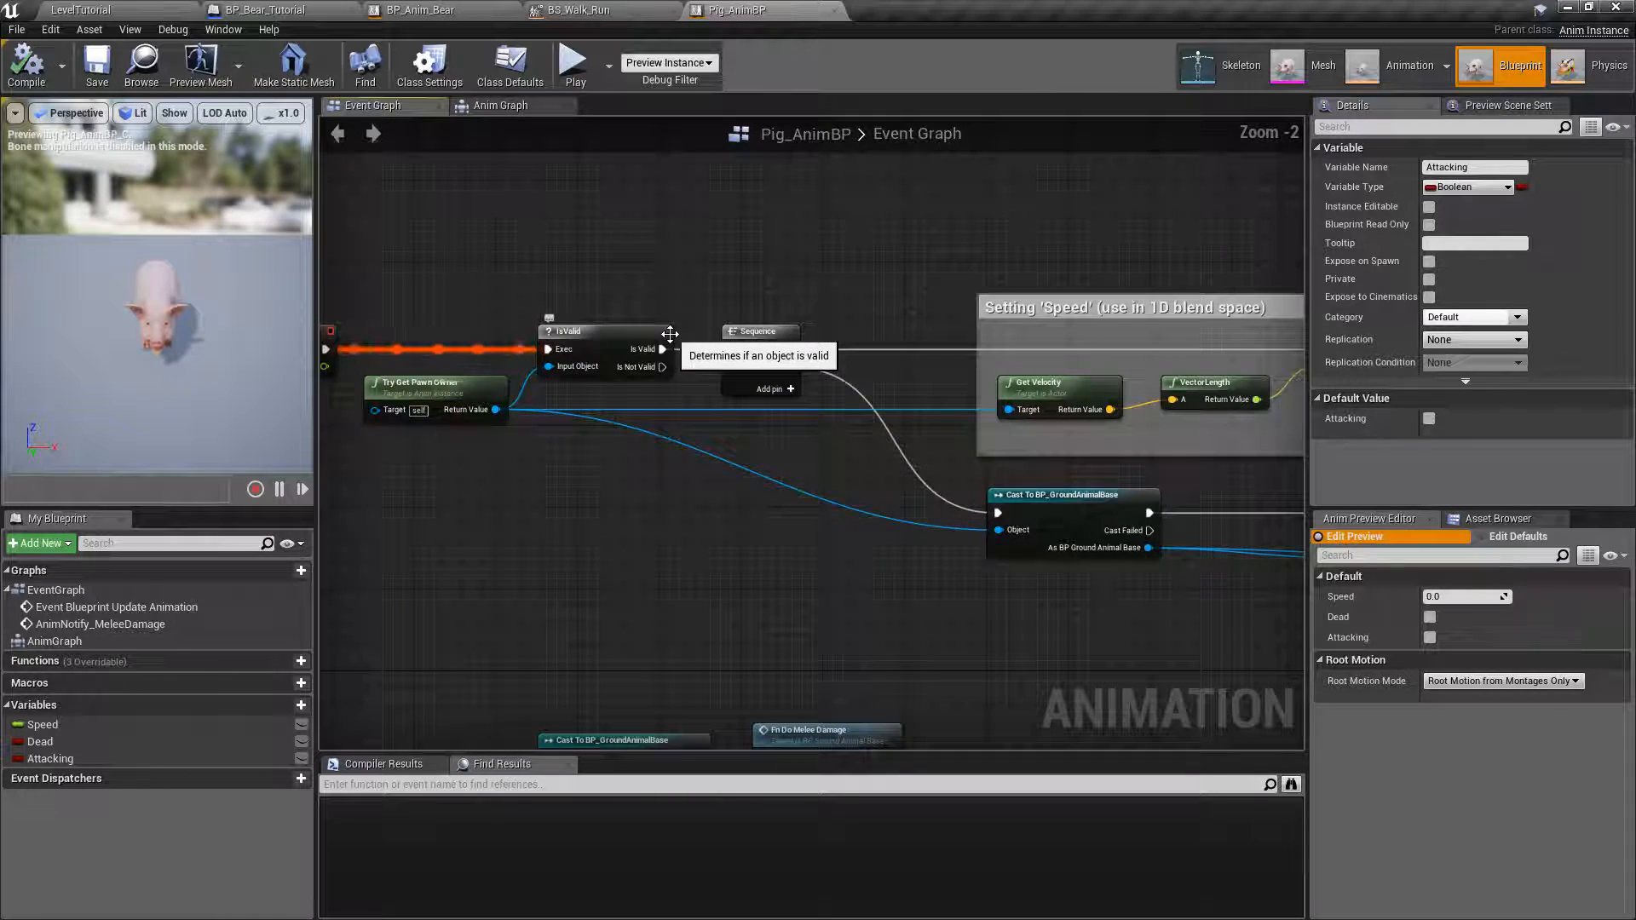
{"action": "right_click_drag", "start_coordinate": [1132, 234], "coordinate": [631, 166]}
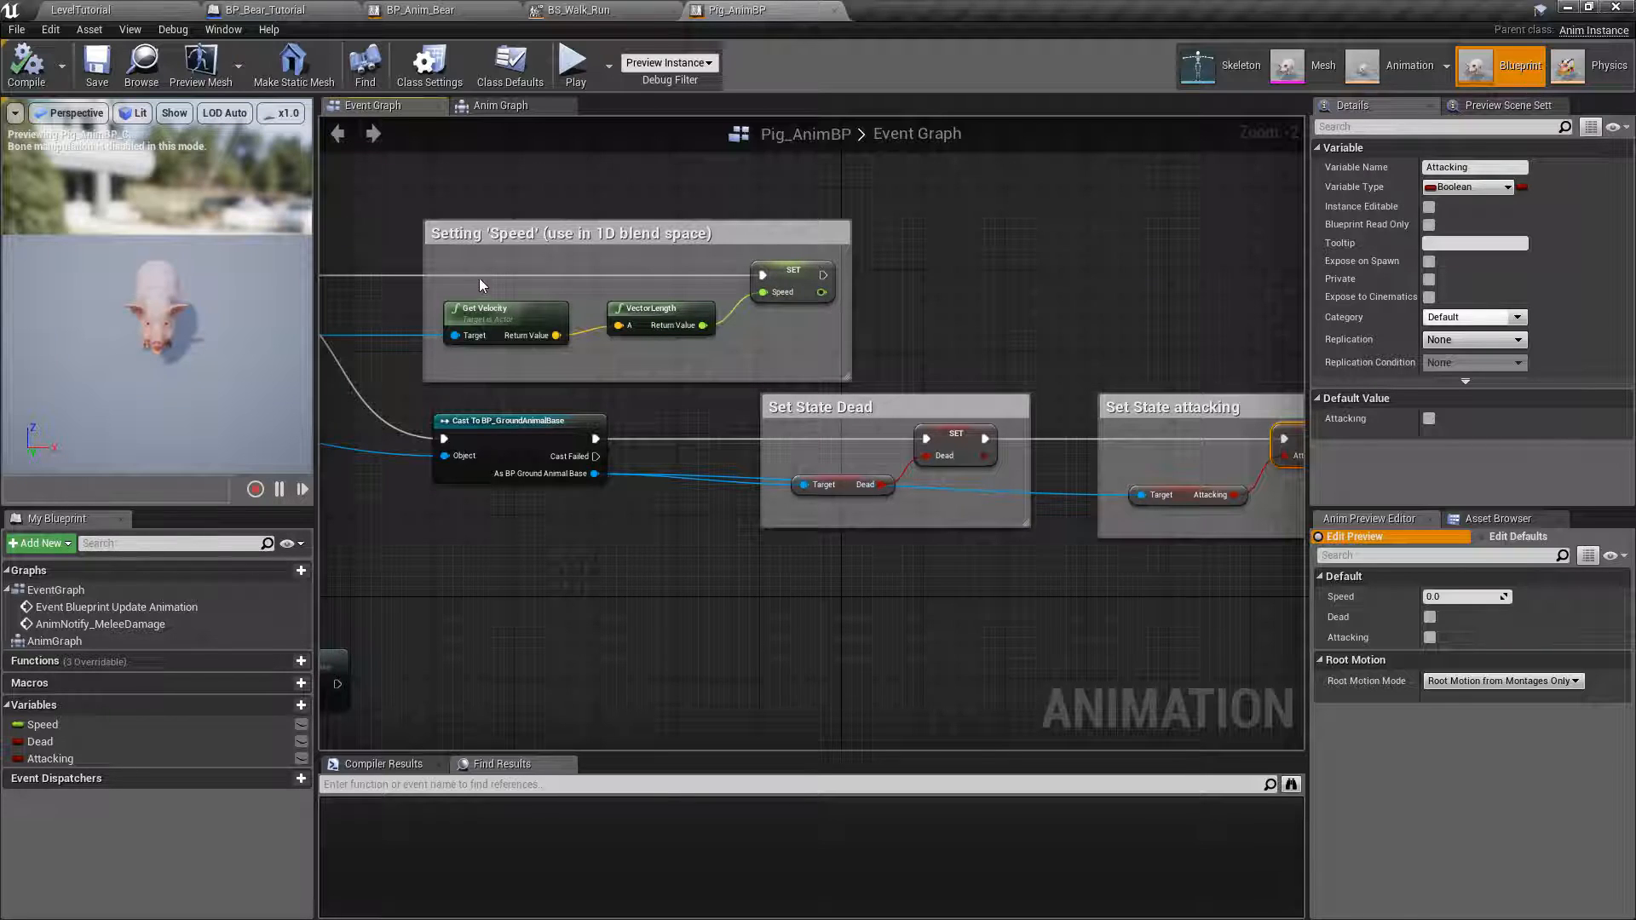
{"action": "right_click_drag", "start_coordinate": [481, 285], "coordinate": [606, 277]}
{"action": "scroll", "coordinate": [571, 314], "scroll_direction": "up", "scroll_amount": 2}
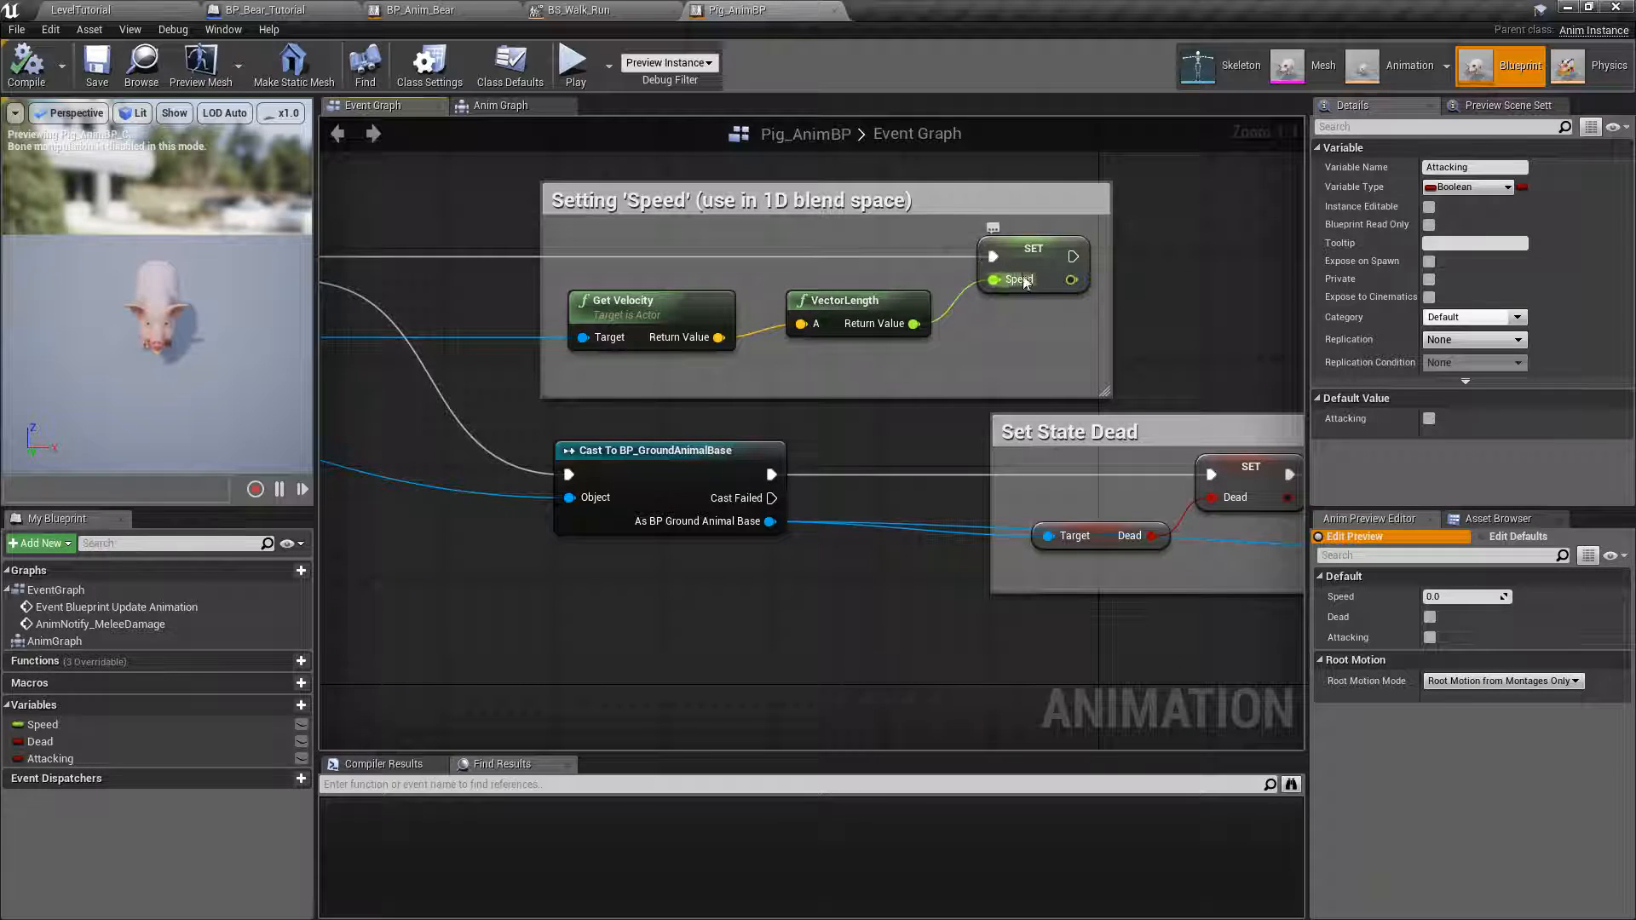
{"action": "right_click_drag", "start_coordinate": [1004, 385], "coordinate": [552, 253]}
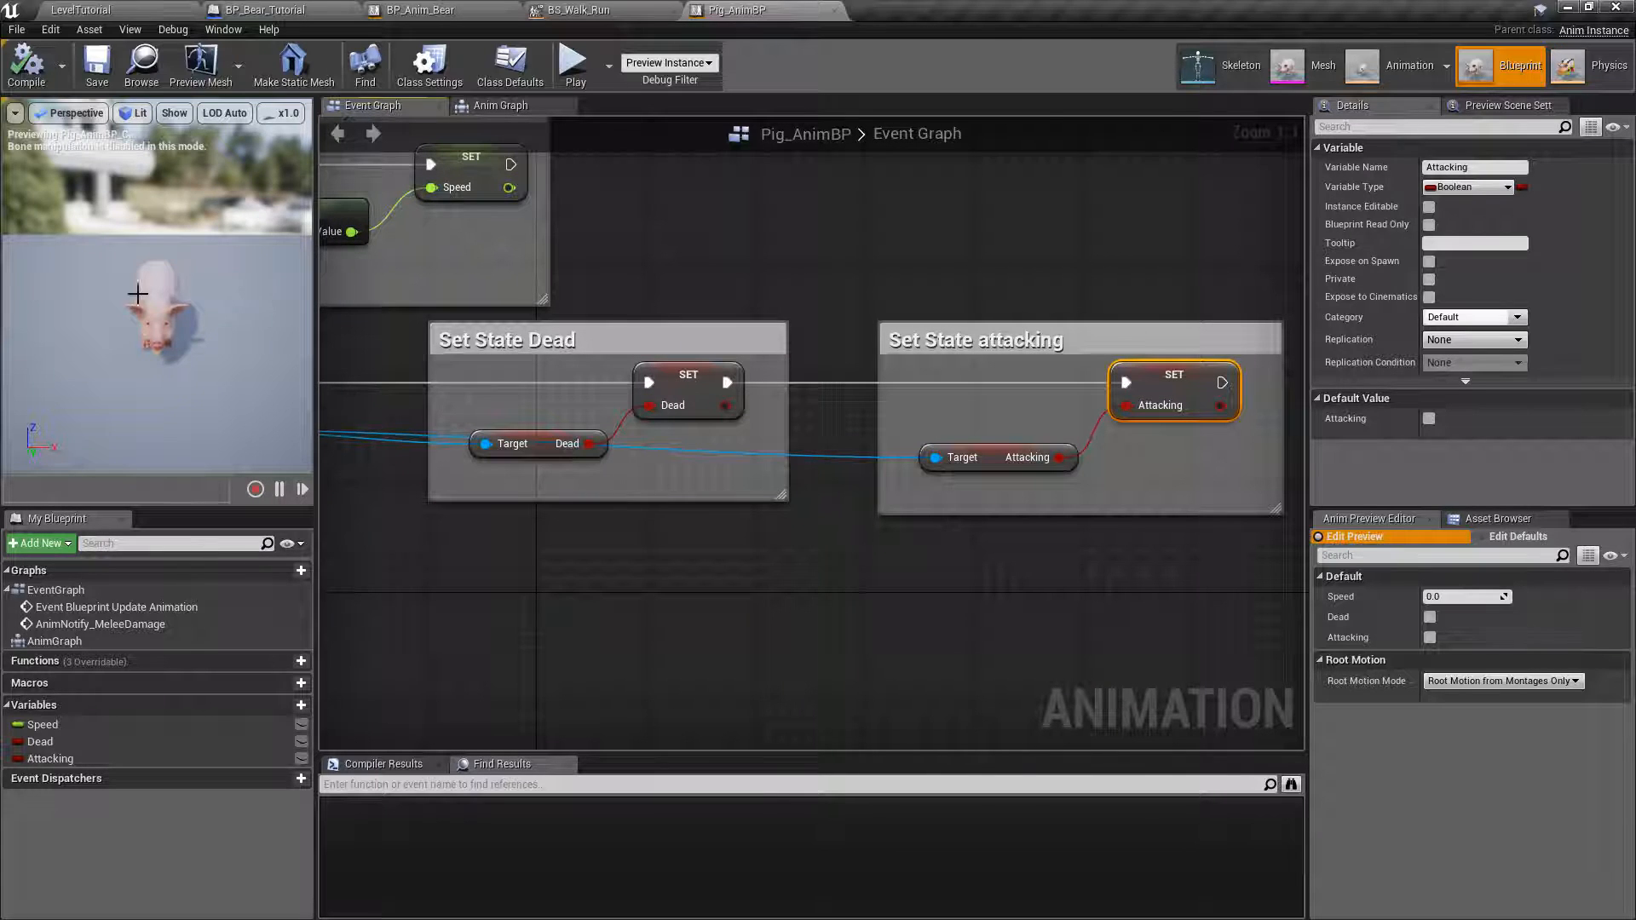
{"action": "right_click_drag", "start_coordinate": [347, 364], "coordinate": [530, 414]}
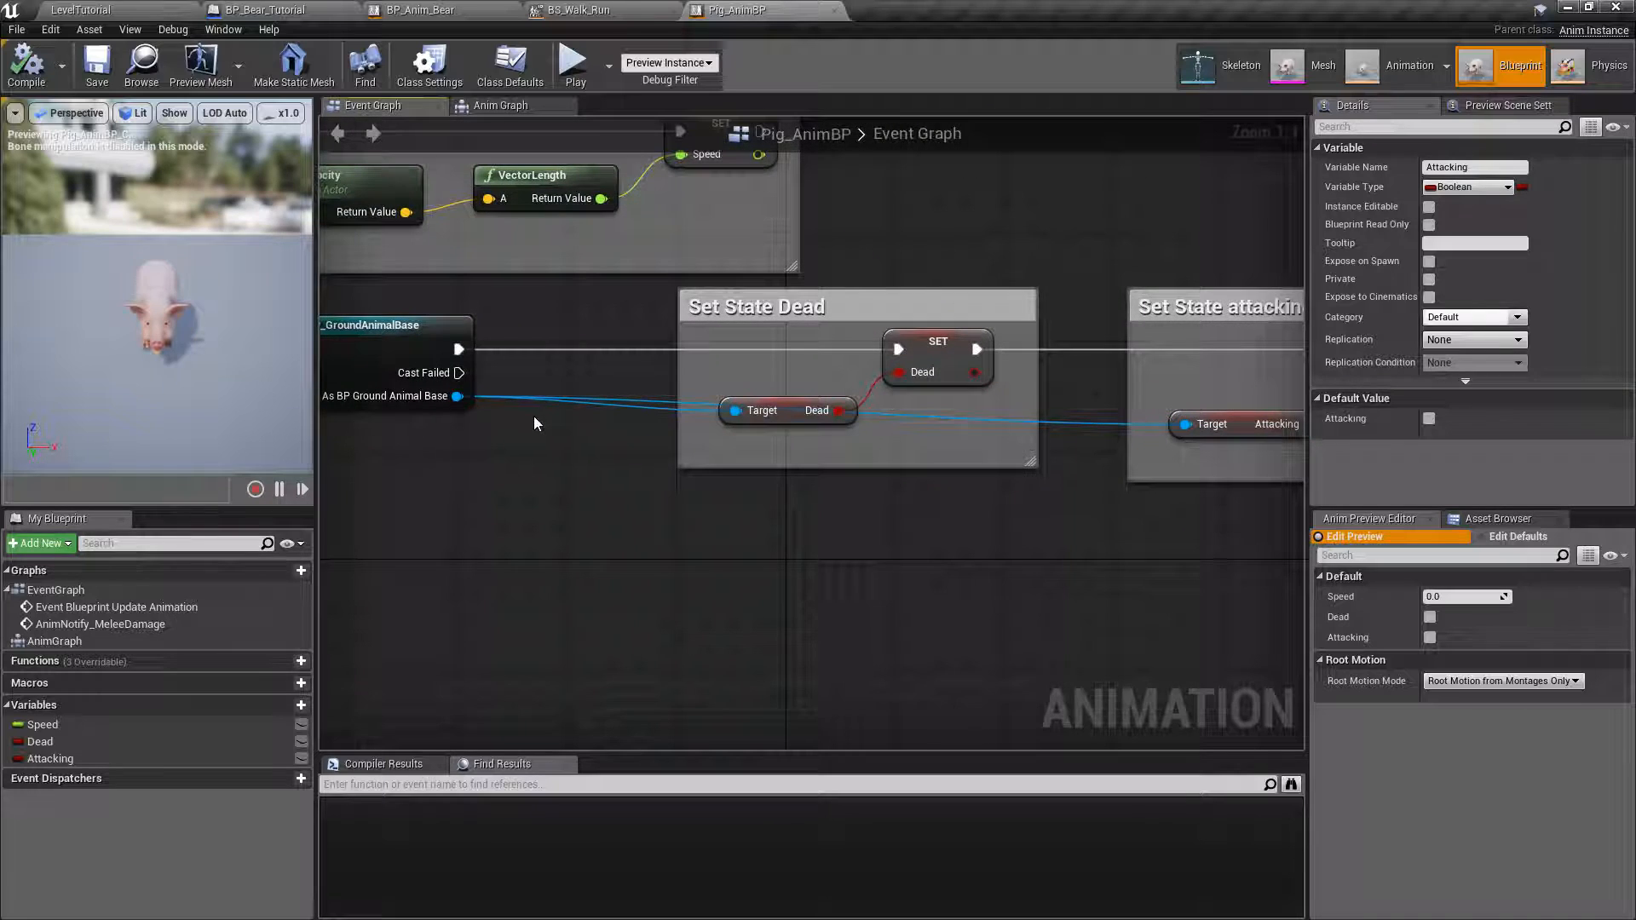
{"action": "right_click_drag", "start_coordinate": [1030, 277], "coordinate": [684, 272]}
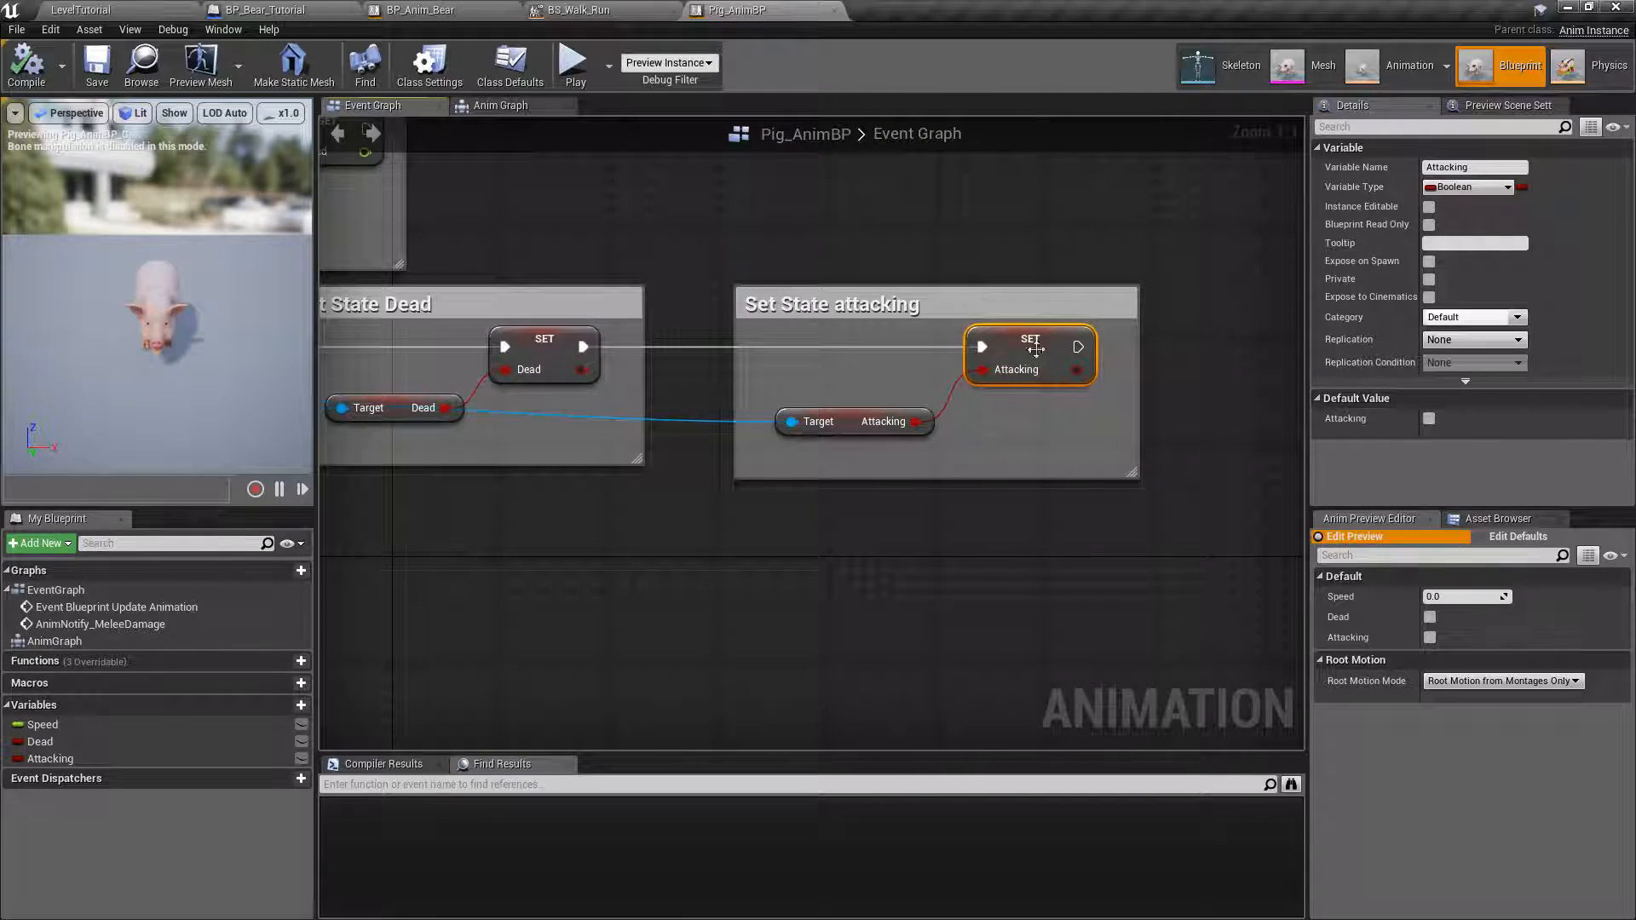
{"action": "scroll", "coordinate": [831, 426], "scroll_direction": "down", "scroll_amount": 2}
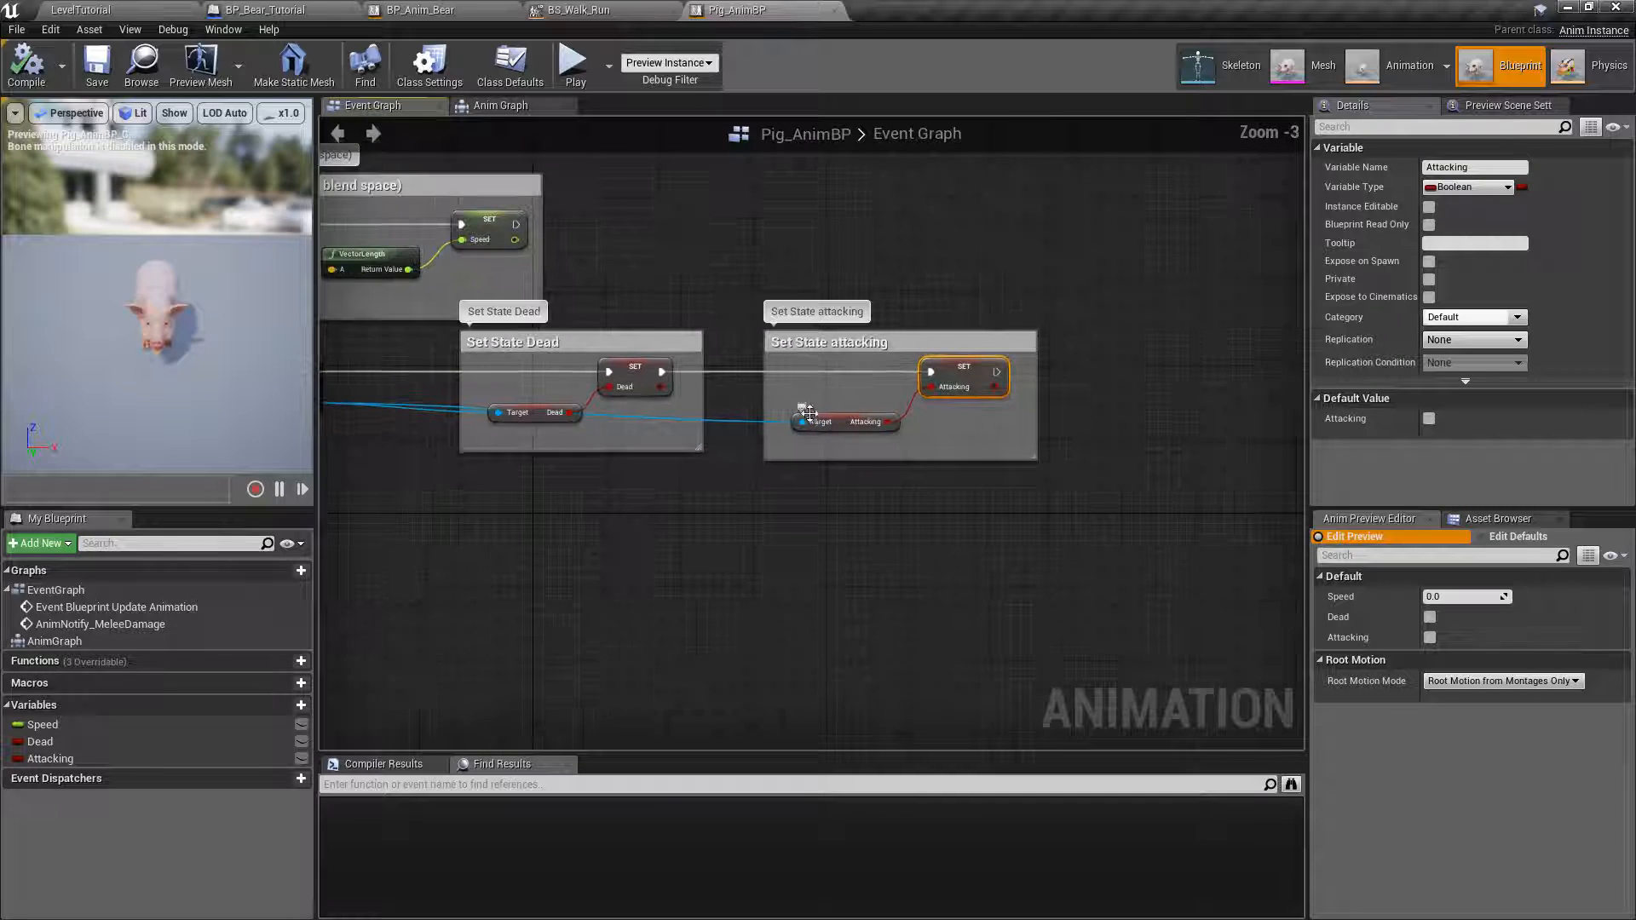
Examine how the AnimNotify_MeleeDamage event casts the pawn owner to BP_GroundAnimalBase and calls Fn Do Melee Damage.
{"action": "right_click_drag", "start_coordinate": [530, 548], "coordinate": [1233, 345]}
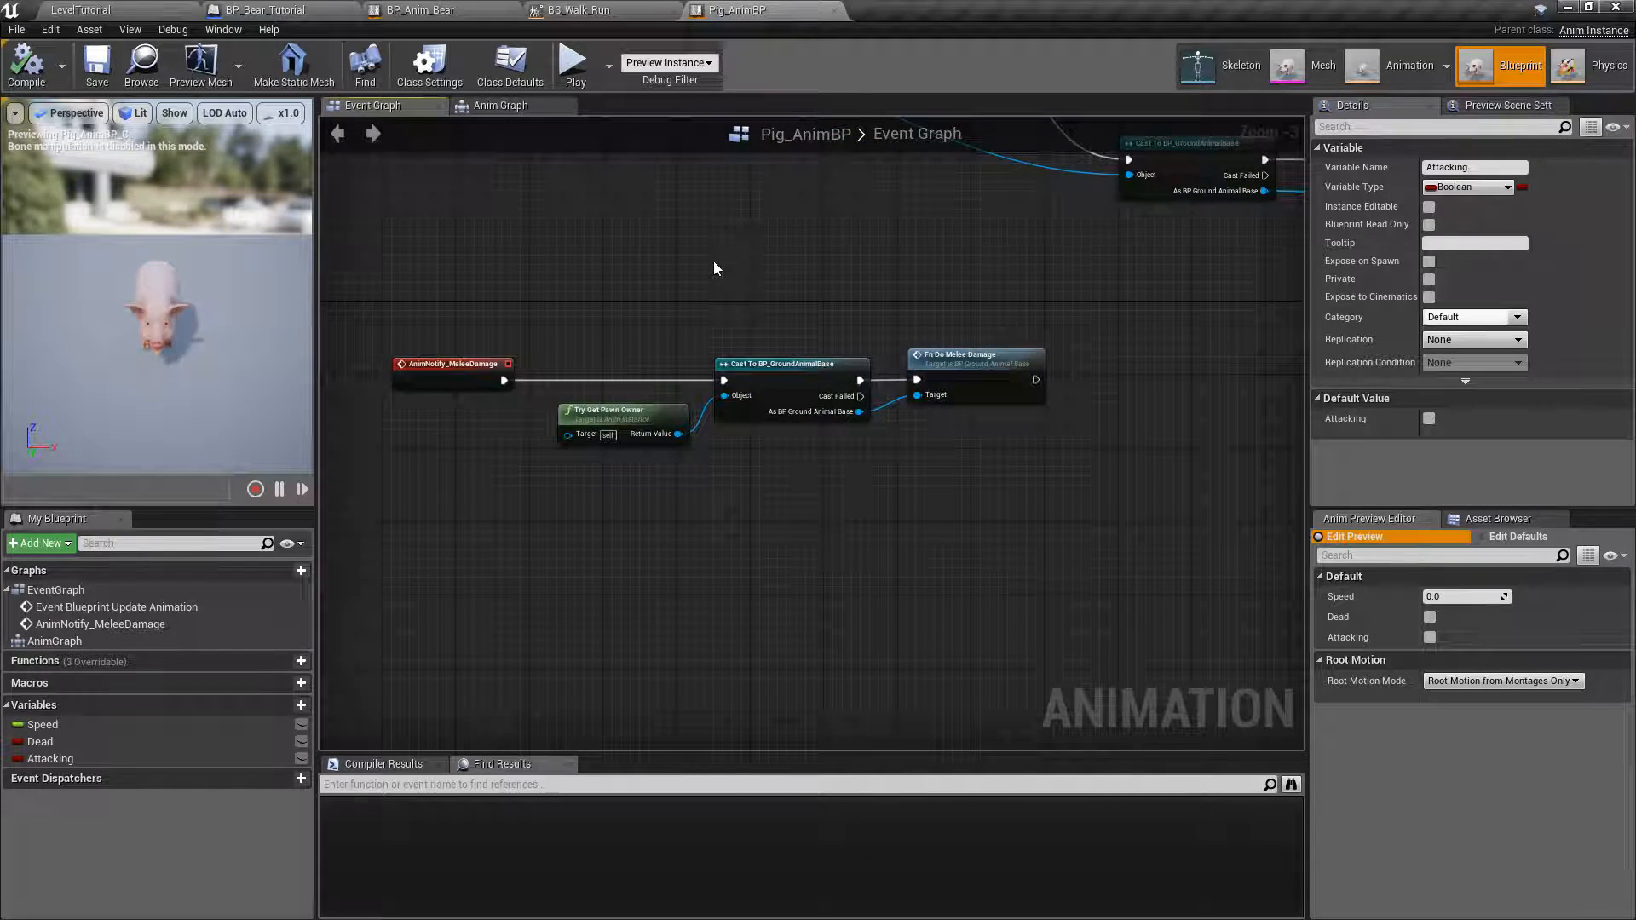
{"action": "right_click_drag", "start_coordinate": [714, 264], "coordinate": [772, 288]}
{"action": "scroll", "coordinate": [644, 368], "scroll_direction": "up", "scroll_amount": 2}
{"action": "right_click_drag", "start_coordinate": [537, 328], "coordinate": [673, 298]}
{"action": "right_click_drag", "start_coordinate": [815, 295], "coordinate": [679, 294]}
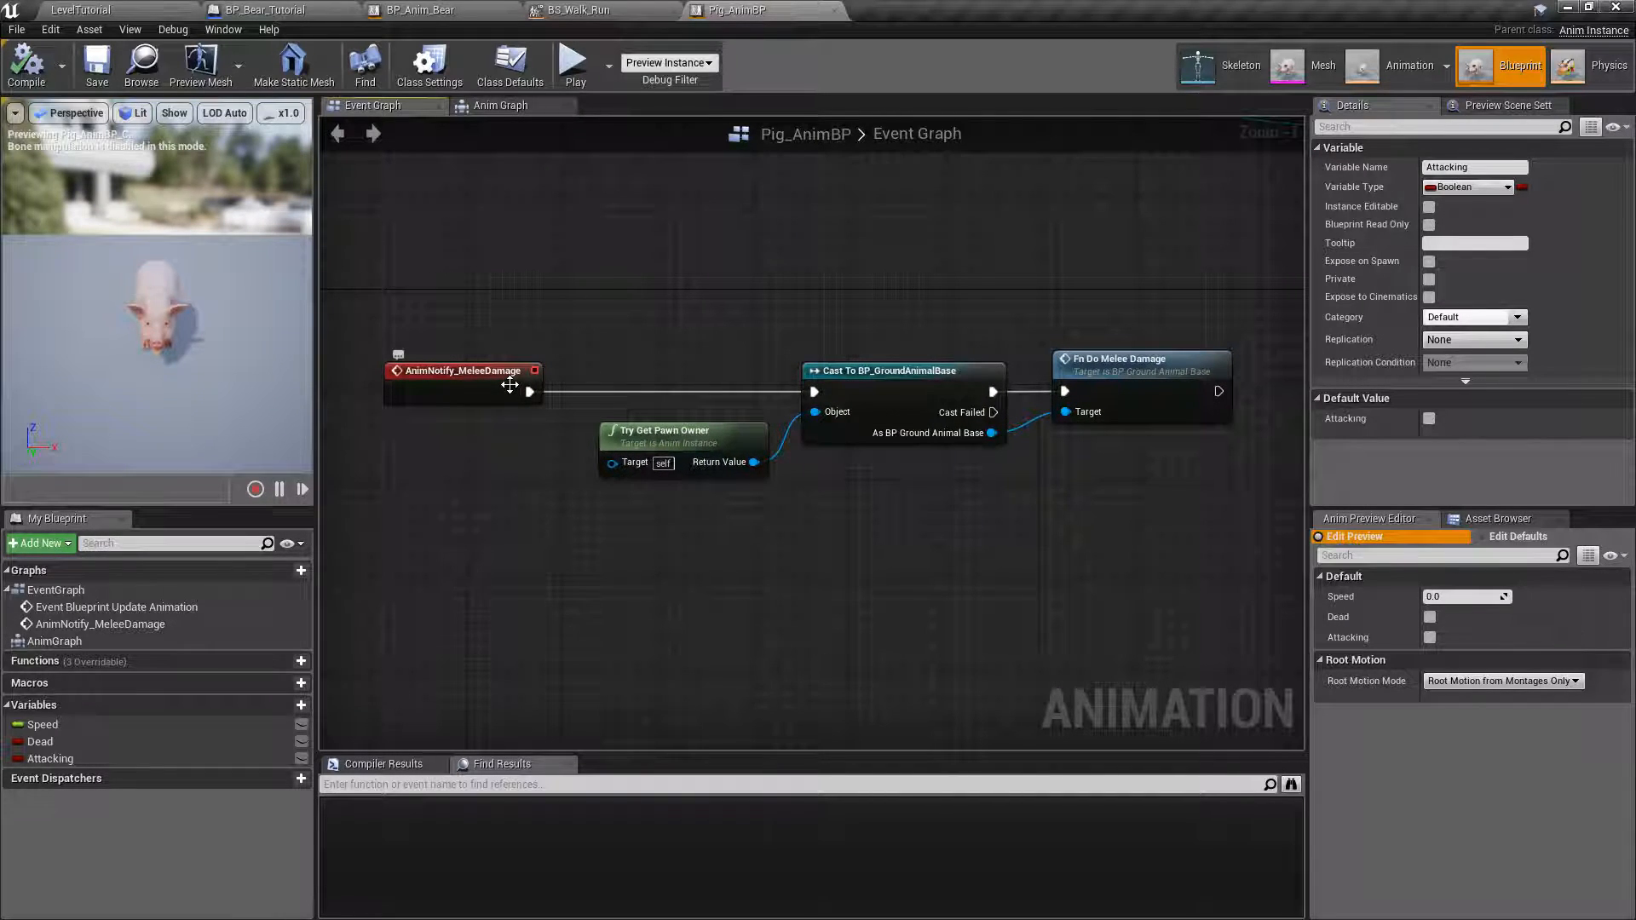
{"action": "scroll", "coordinate": [555, 426], "scroll_direction": "up", "scroll_amount": 1}
{"action": "right_click_drag", "start_coordinate": [698, 311], "coordinate": [627, 324]}
{"action": "scroll", "coordinate": [639, 332], "scroll_direction": "down", "scroll_amount": 1}
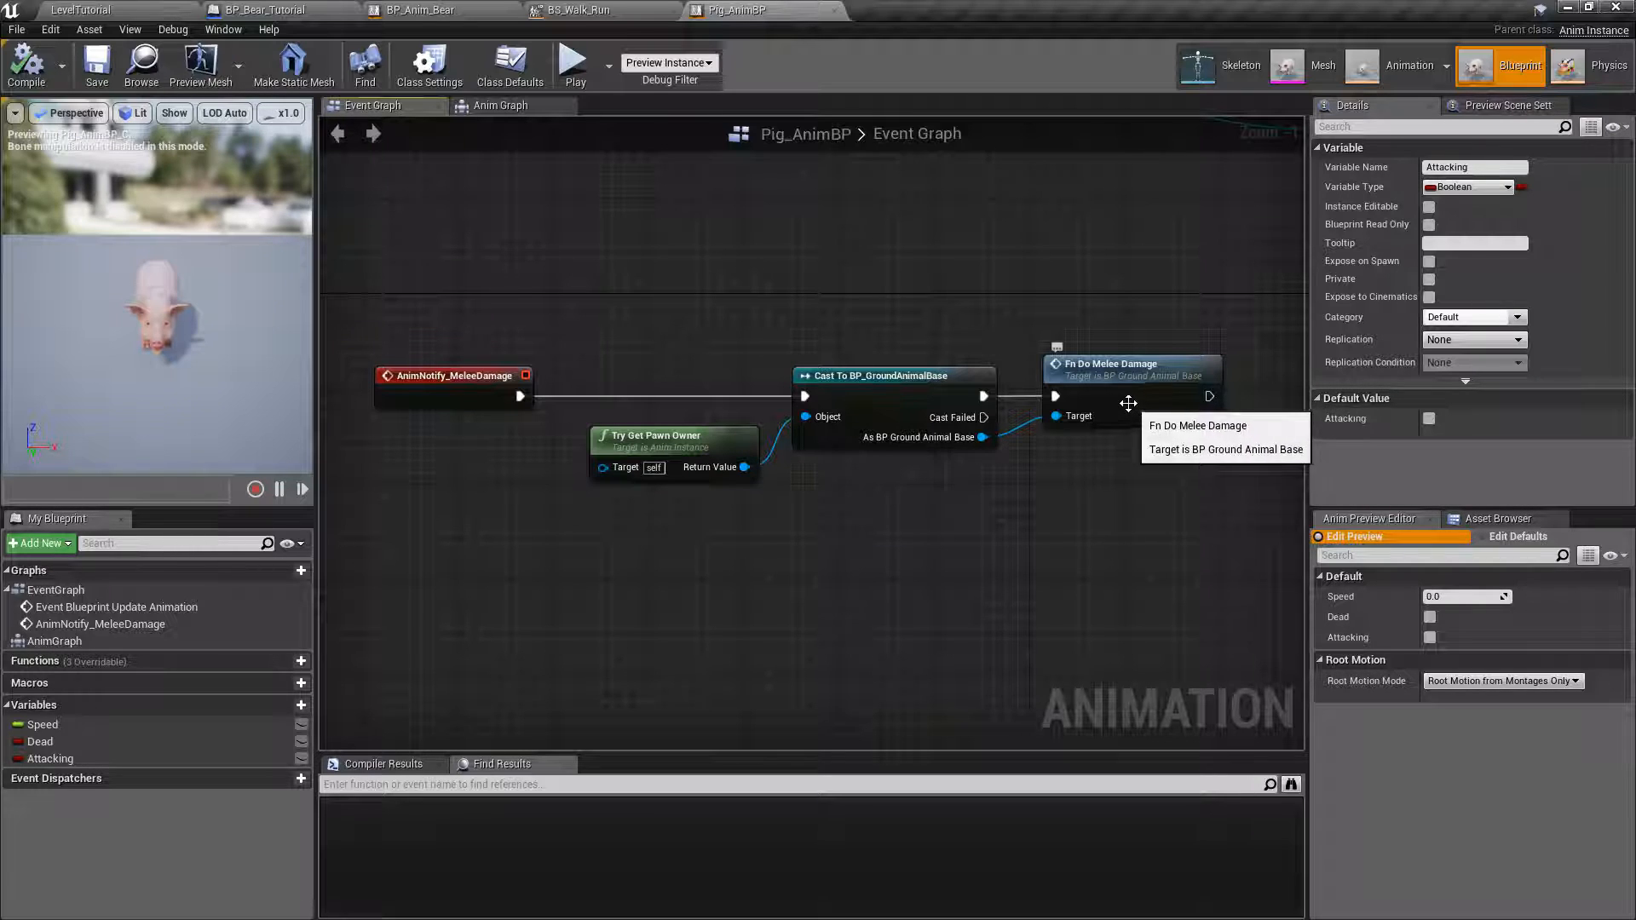
Compare Pig_AnimBP's Anim Graph with the node chain in BP_Anim_Bear's Anim Graph.
{"action": "right_click_drag", "start_coordinate": [1014, 281], "coordinate": [880, 407]}
{"action": "scroll", "coordinate": [897, 422], "scroll_direction": "down", "scroll_amount": 4}
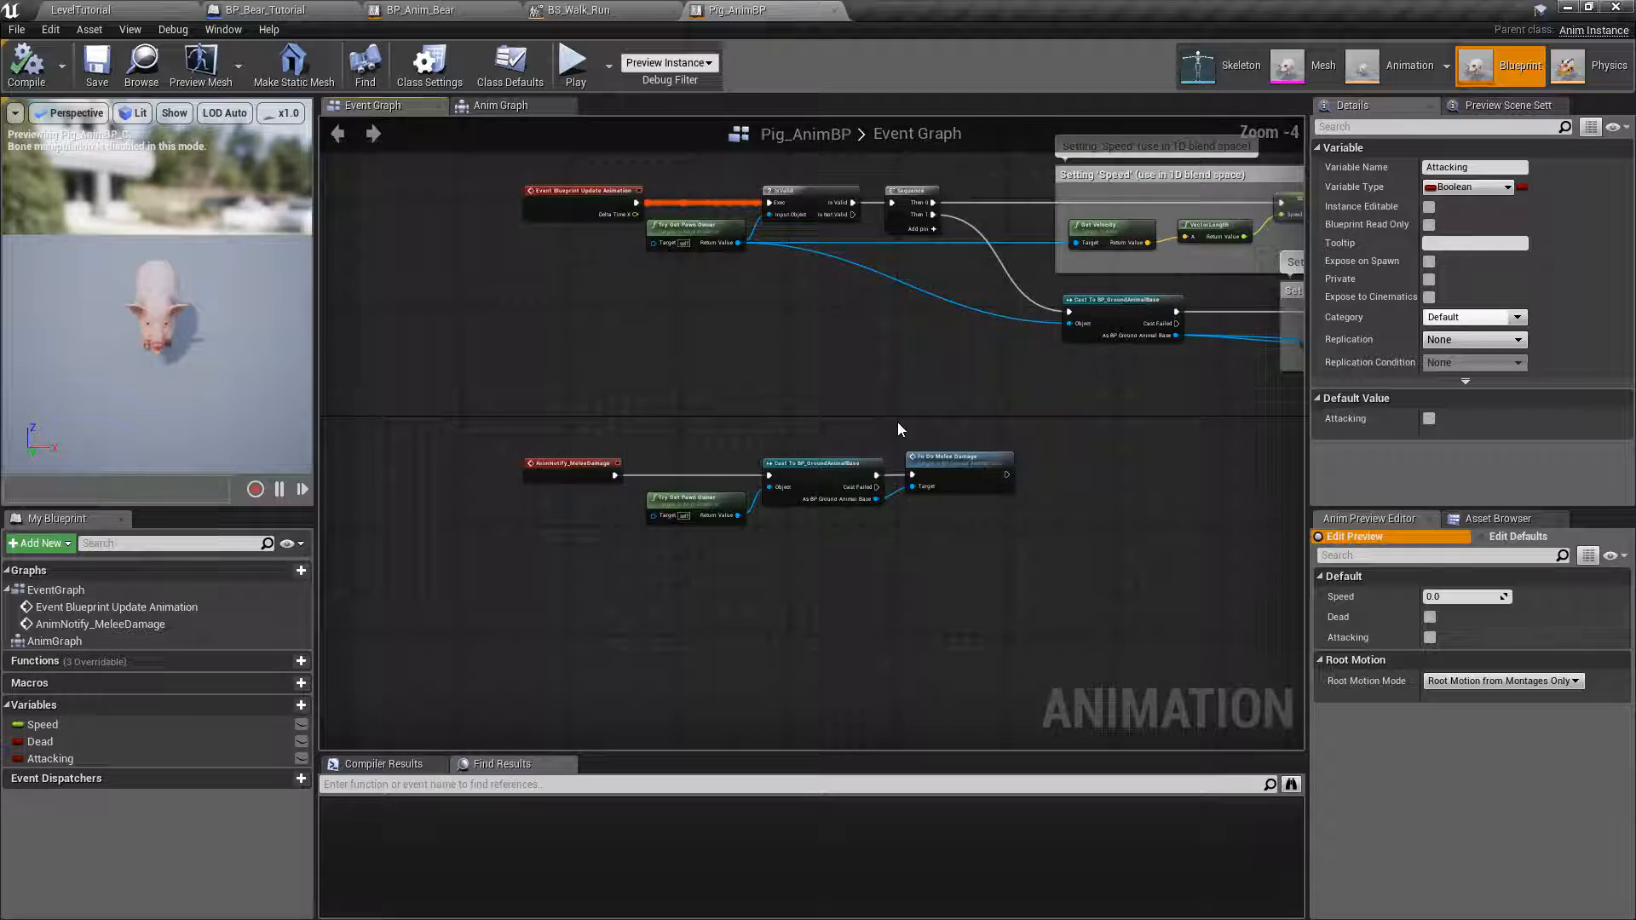
{"action": "right_click_drag", "start_coordinate": [1111, 451], "coordinate": [754, 506]}
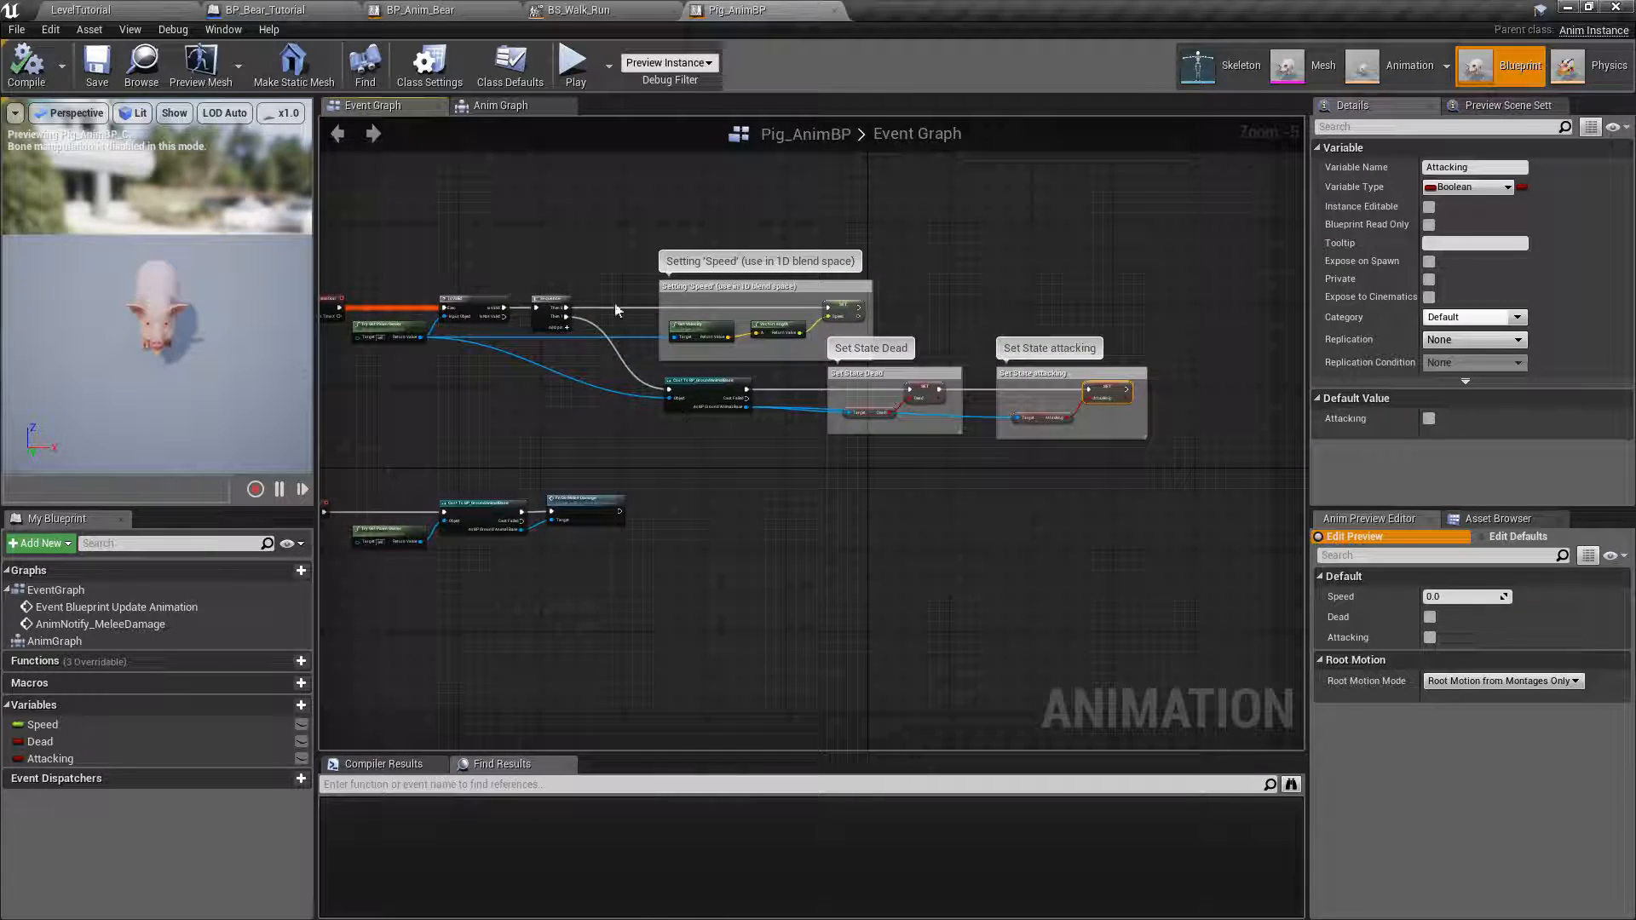
{"action": "left_click", "coordinate": [504, 109]}
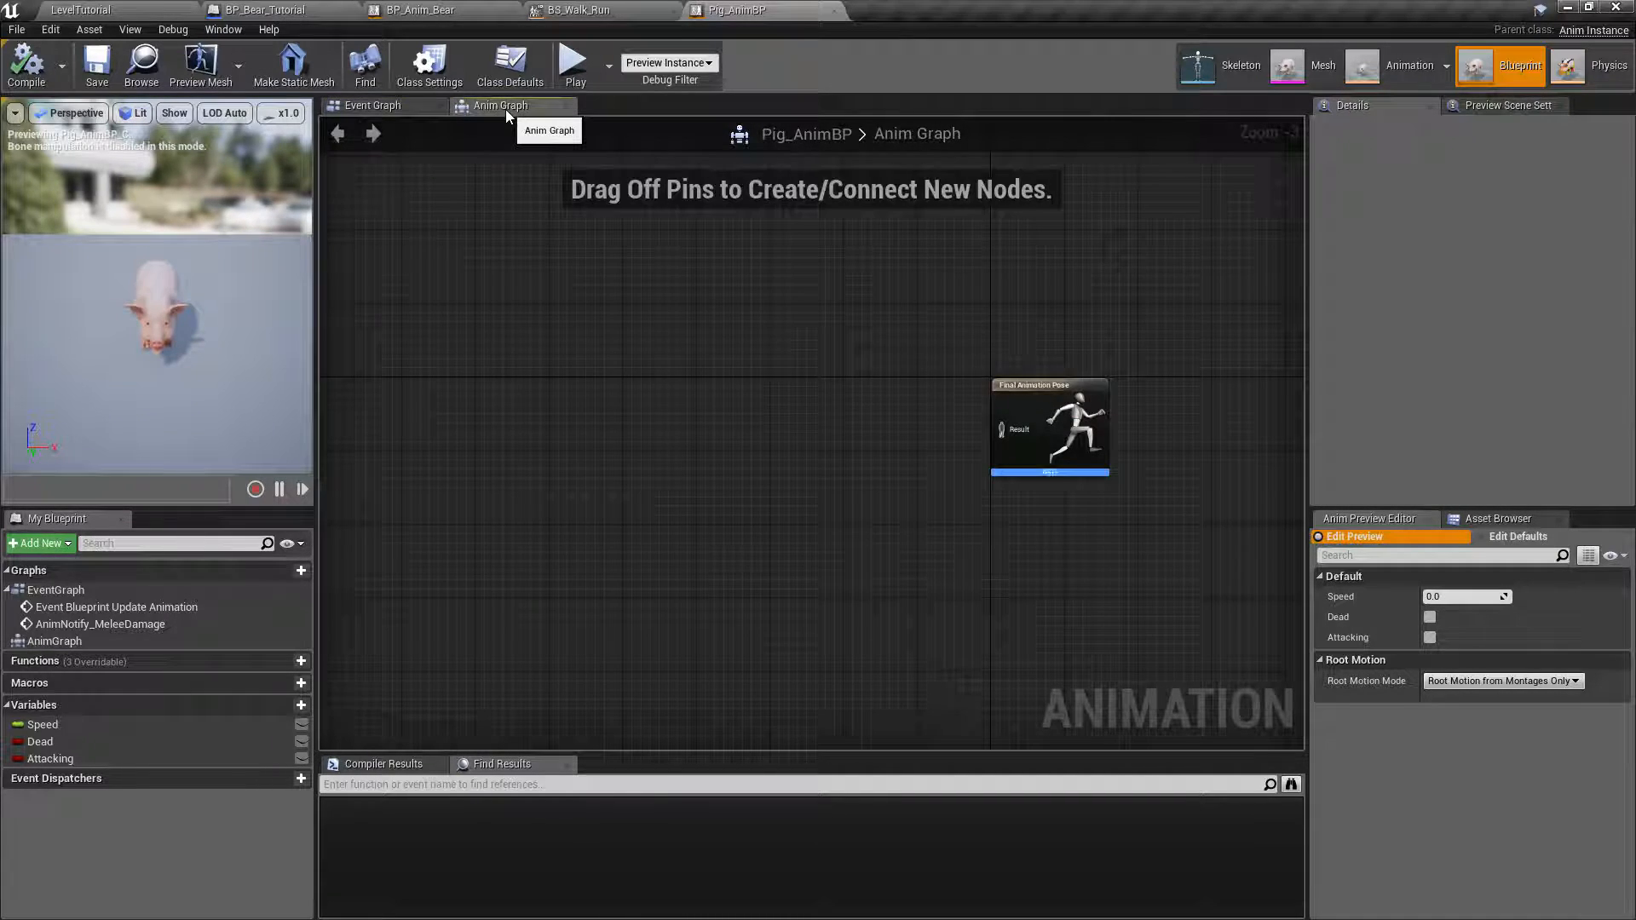
{"action": "right_click_drag", "start_coordinate": [811, 342], "coordinate": [864, 345]}
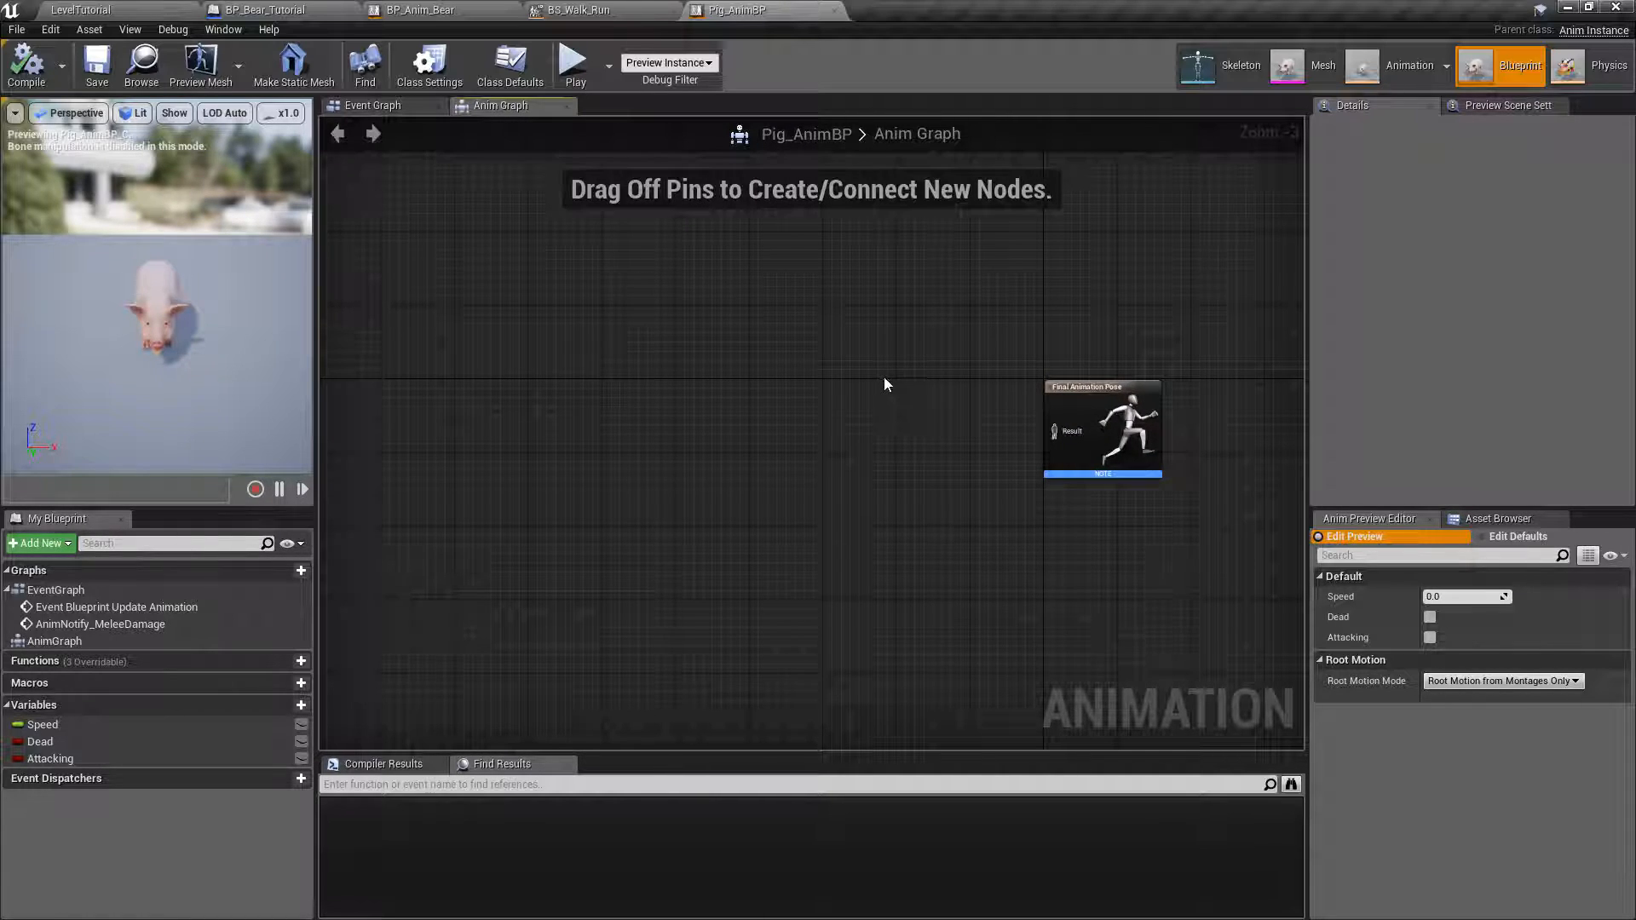
{"action": "left_click", "coordinate": [424, 15]}
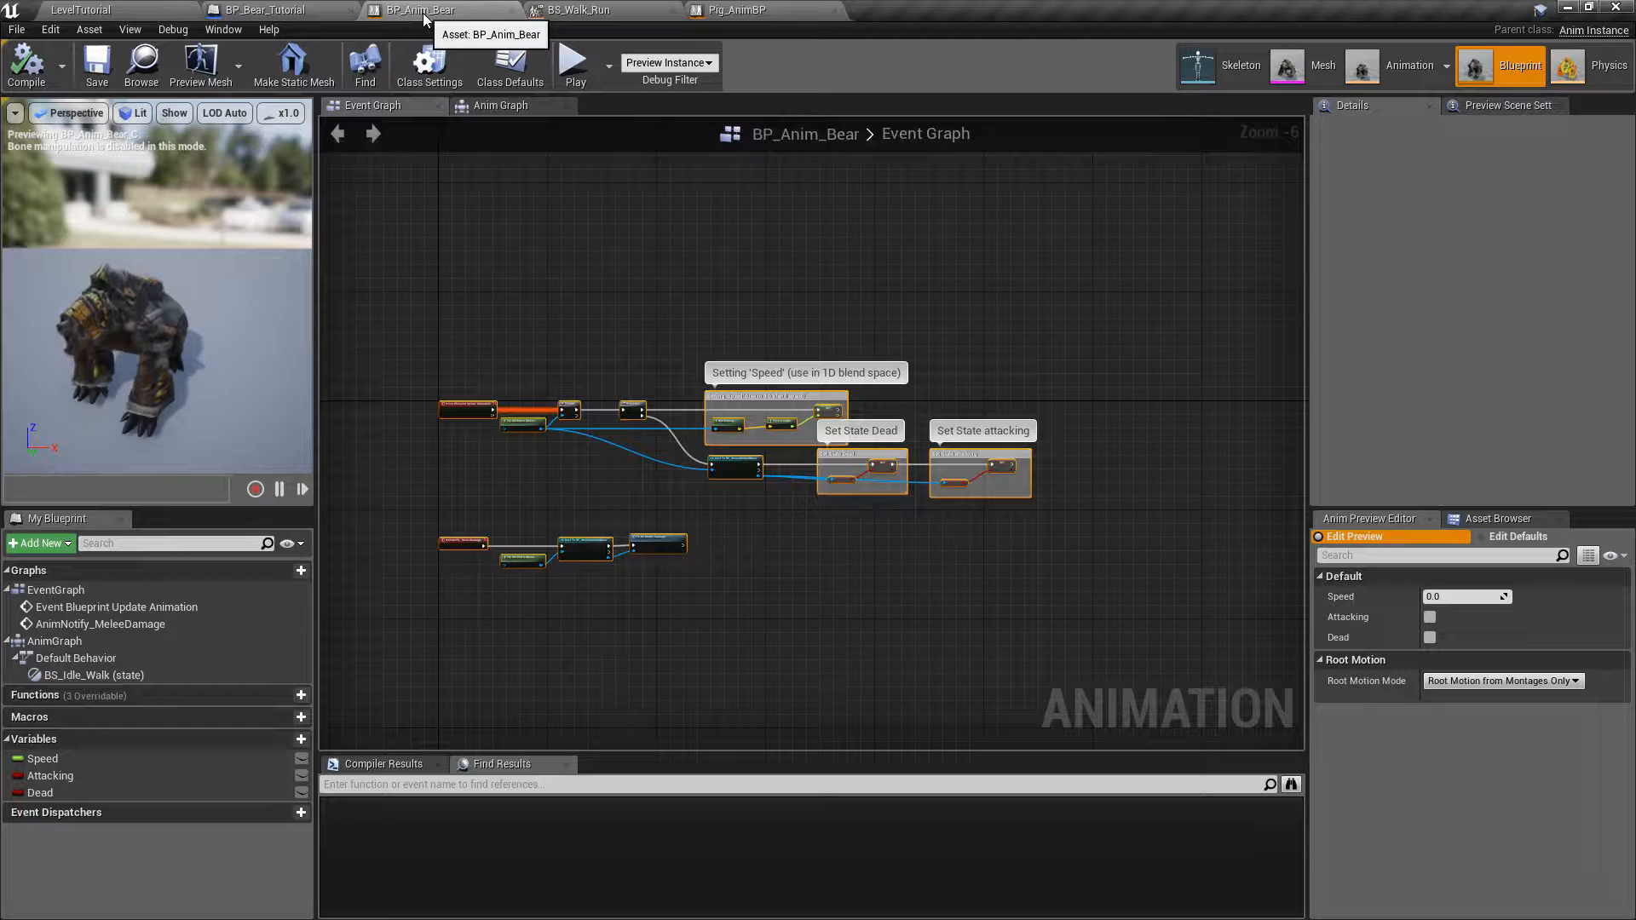
{"action": "left_click", "coordinate": [489, 108]}
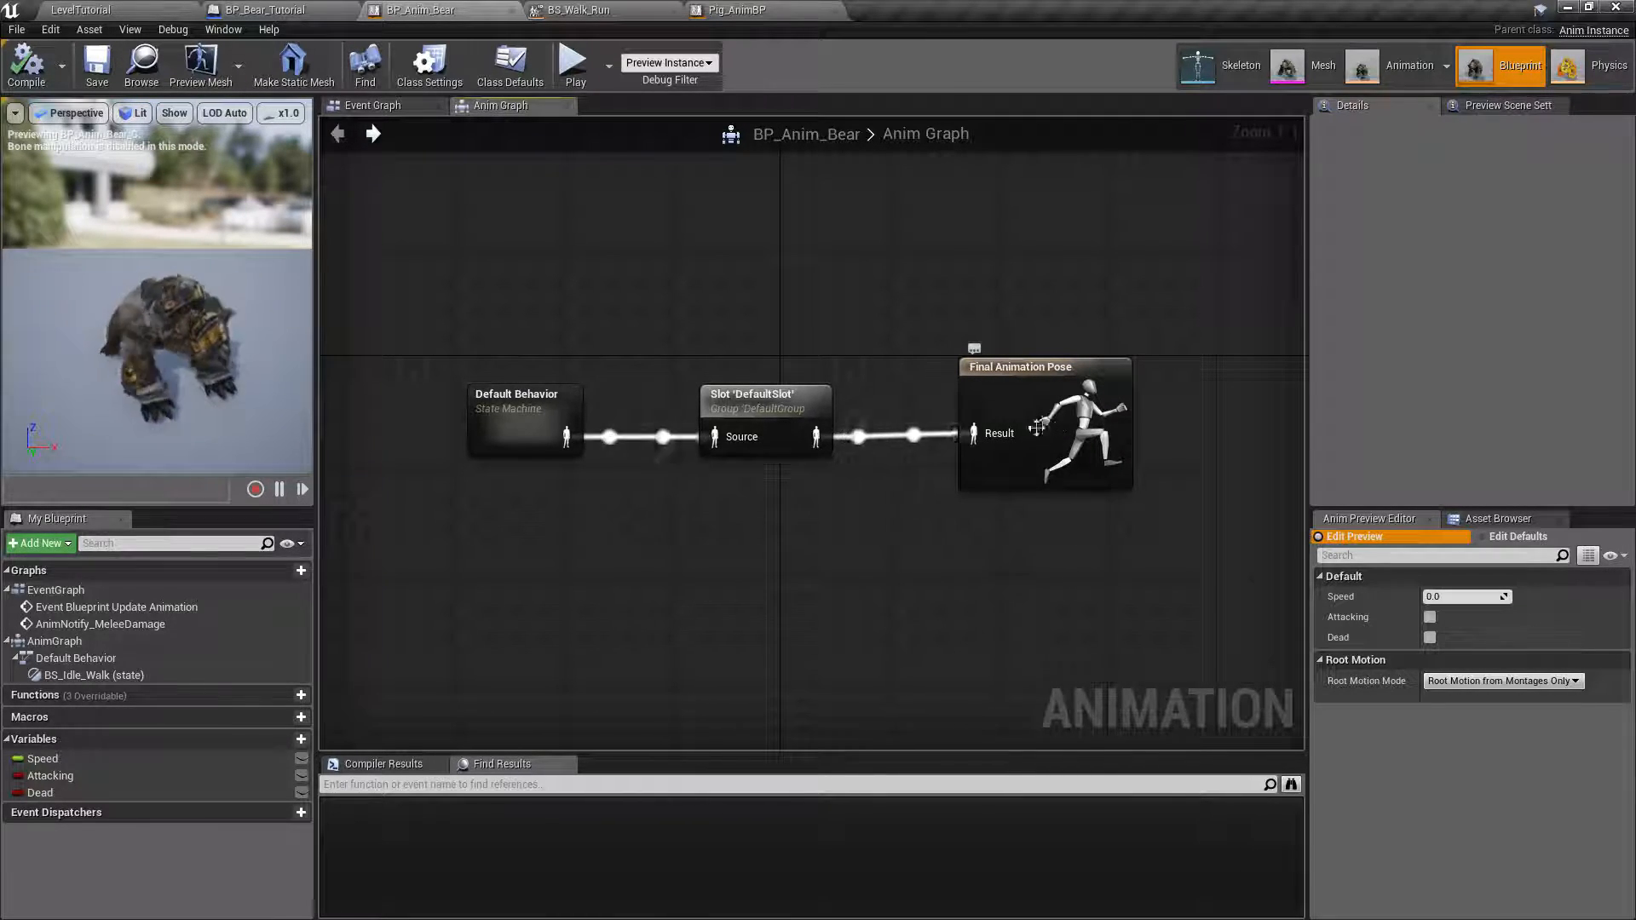
Add a new state machine to Pig_AnimBP's Anim Graph and name it Default Behavior.
{"action": "left_click", "coordinate": [754, 10]}
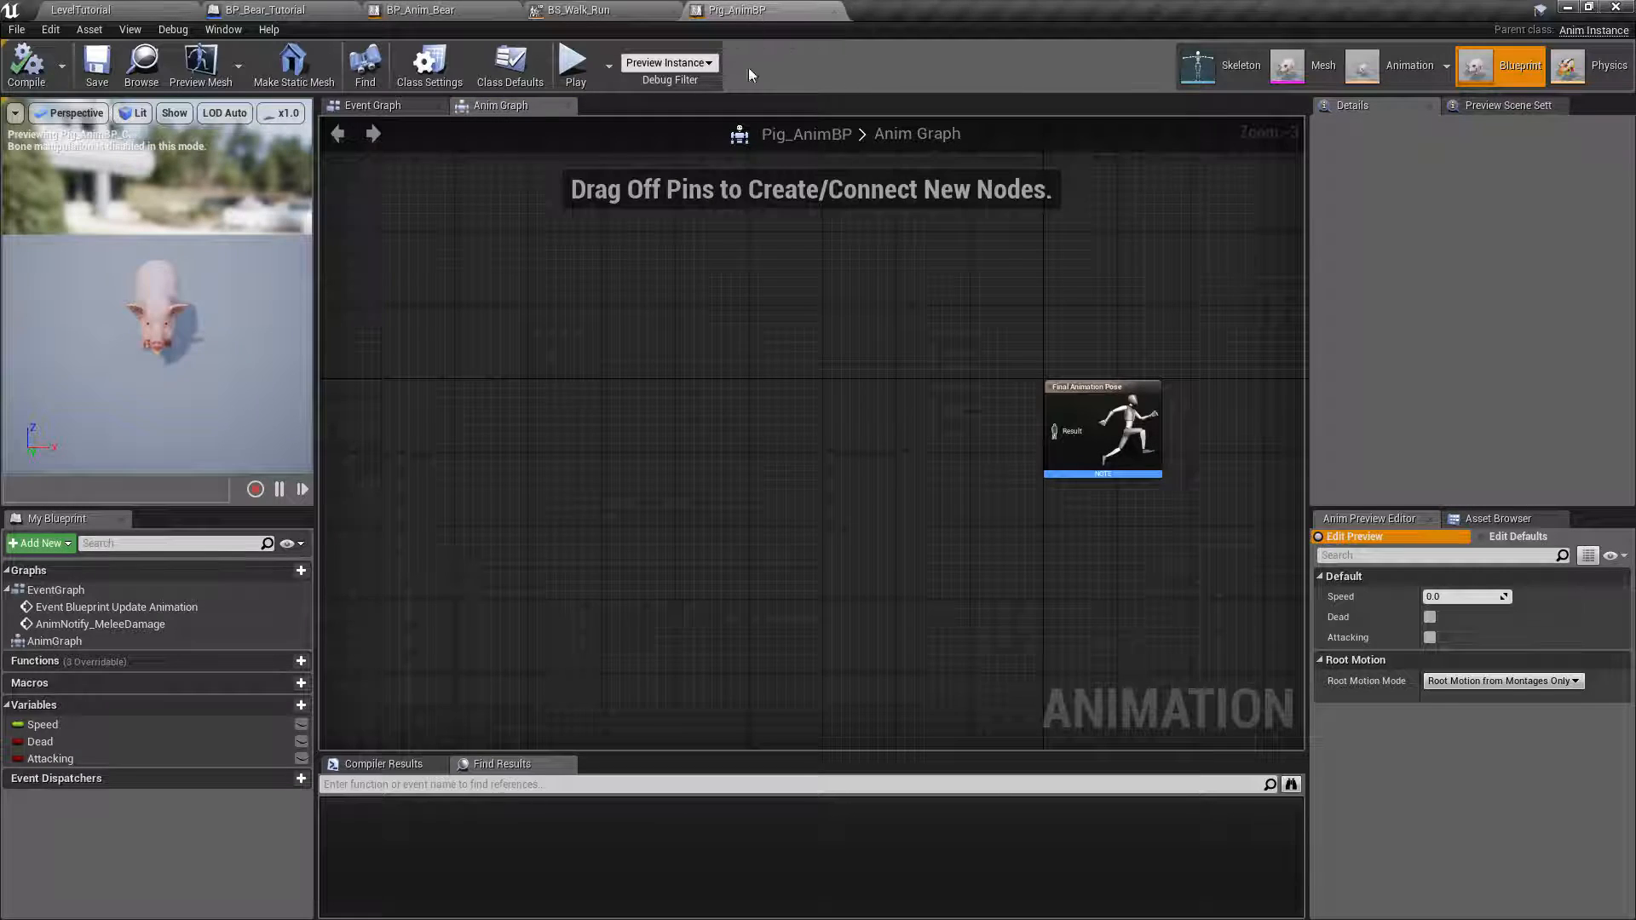
{"action": "right_click", "coordinate": [661, 414]}
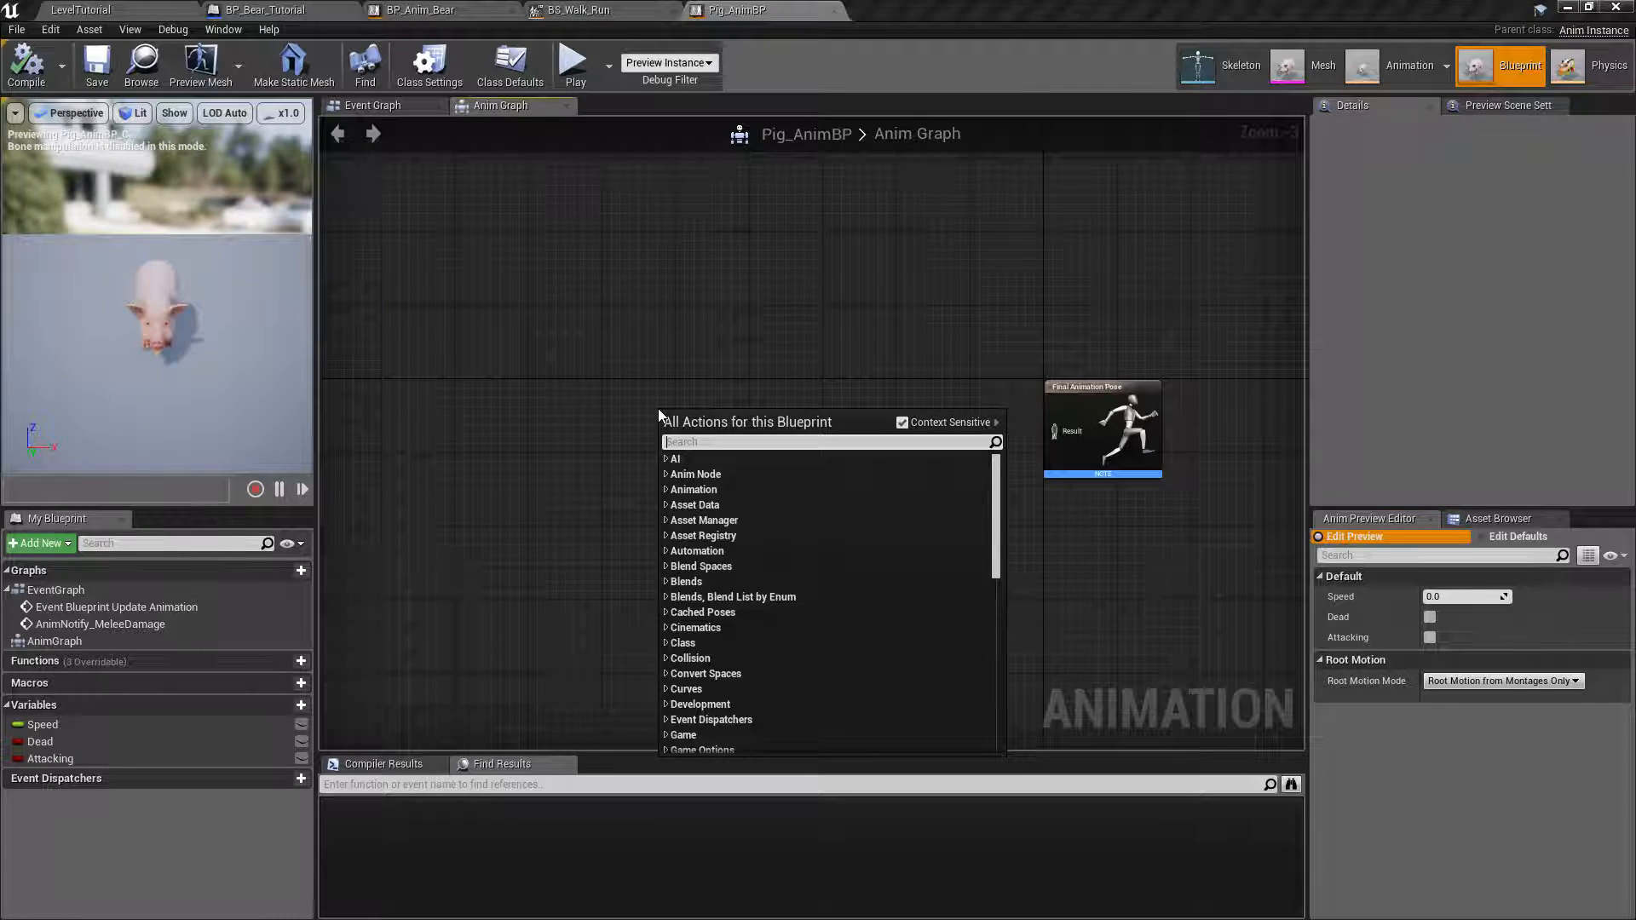
{"action": "type", "text": "state"}
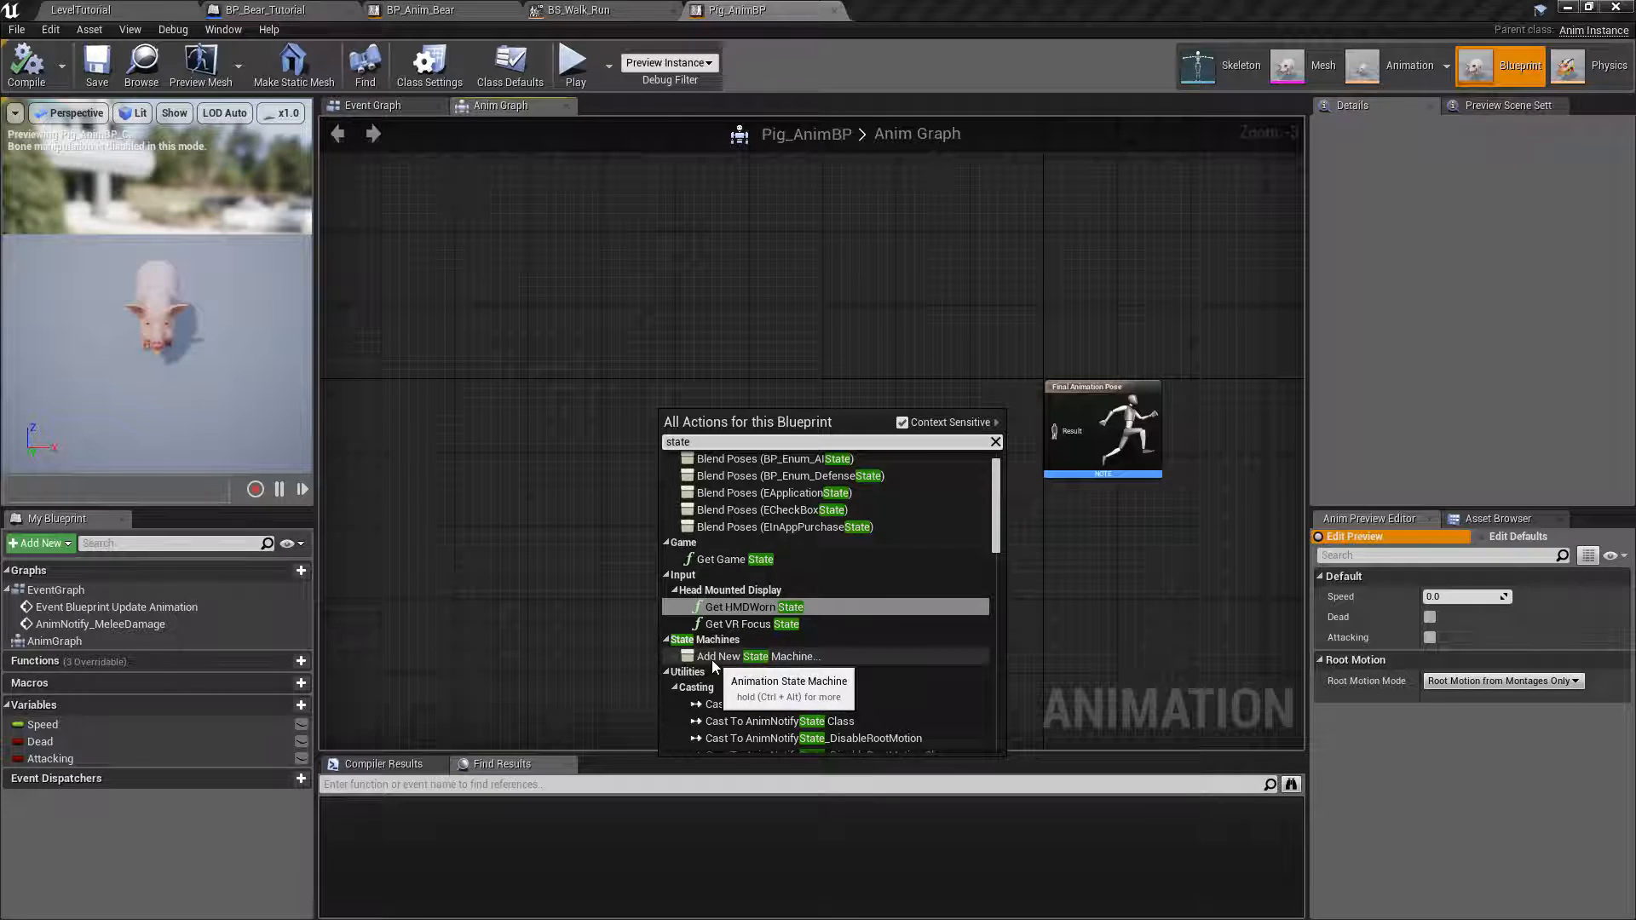
{"action": "left_click", "coordinate": [795, 657]}
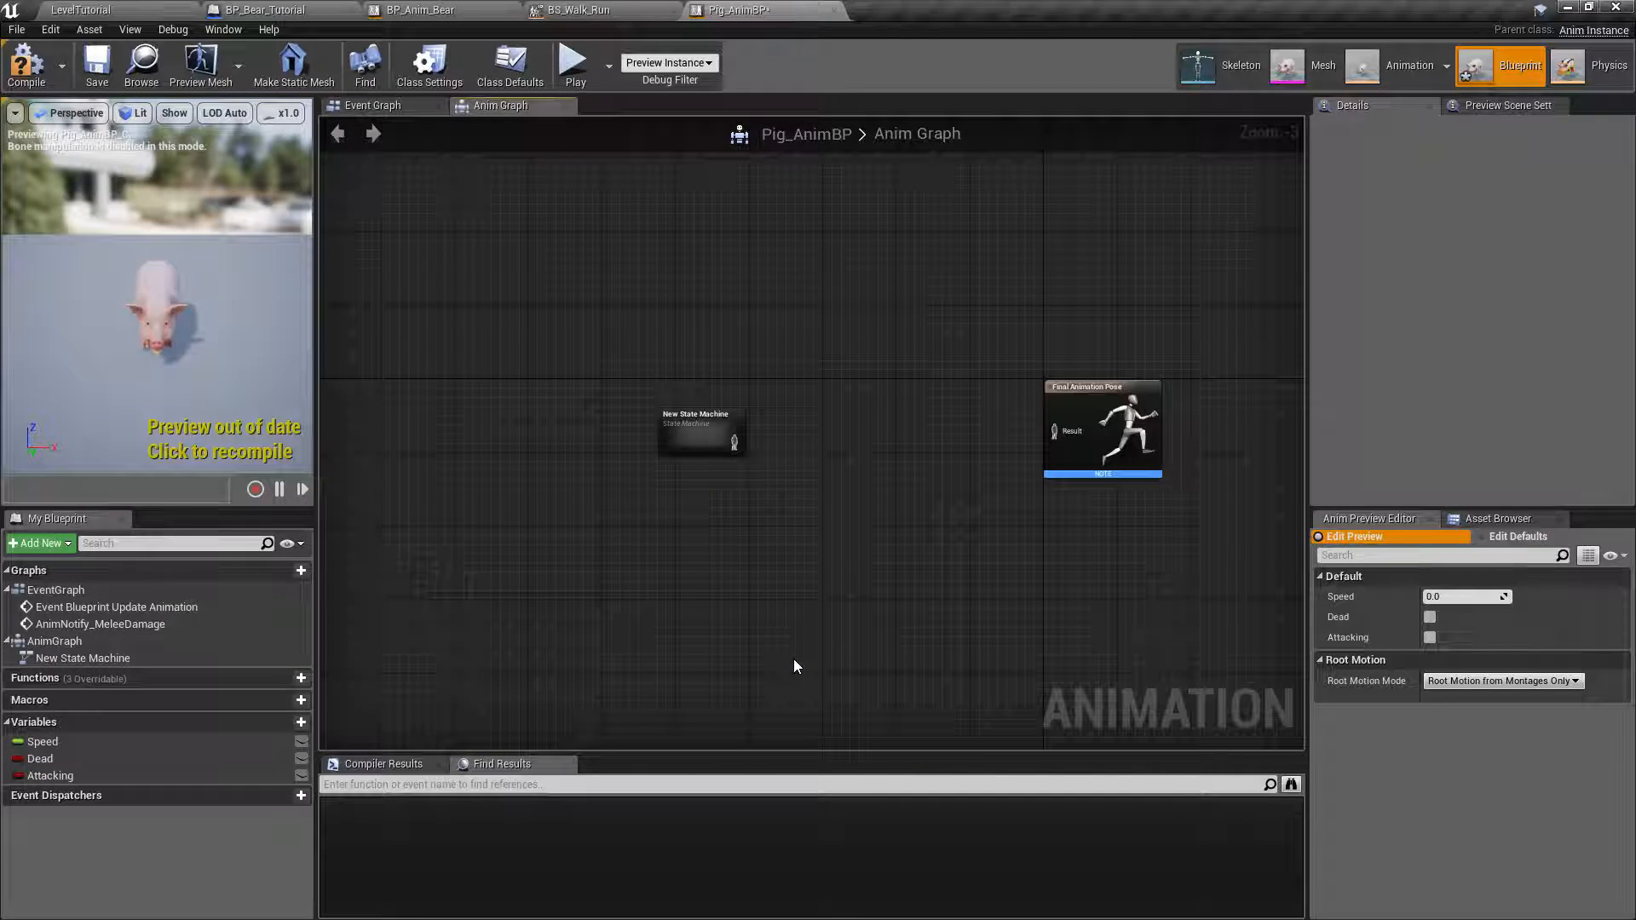
{"action": "scroll", "coordinate": [738, 446], "scroll_direction": "up", "scroll_amount": 3}
{"action": "left_click_drag", "start_coordinate": [684, 441], "coordinate": [653, 396]}
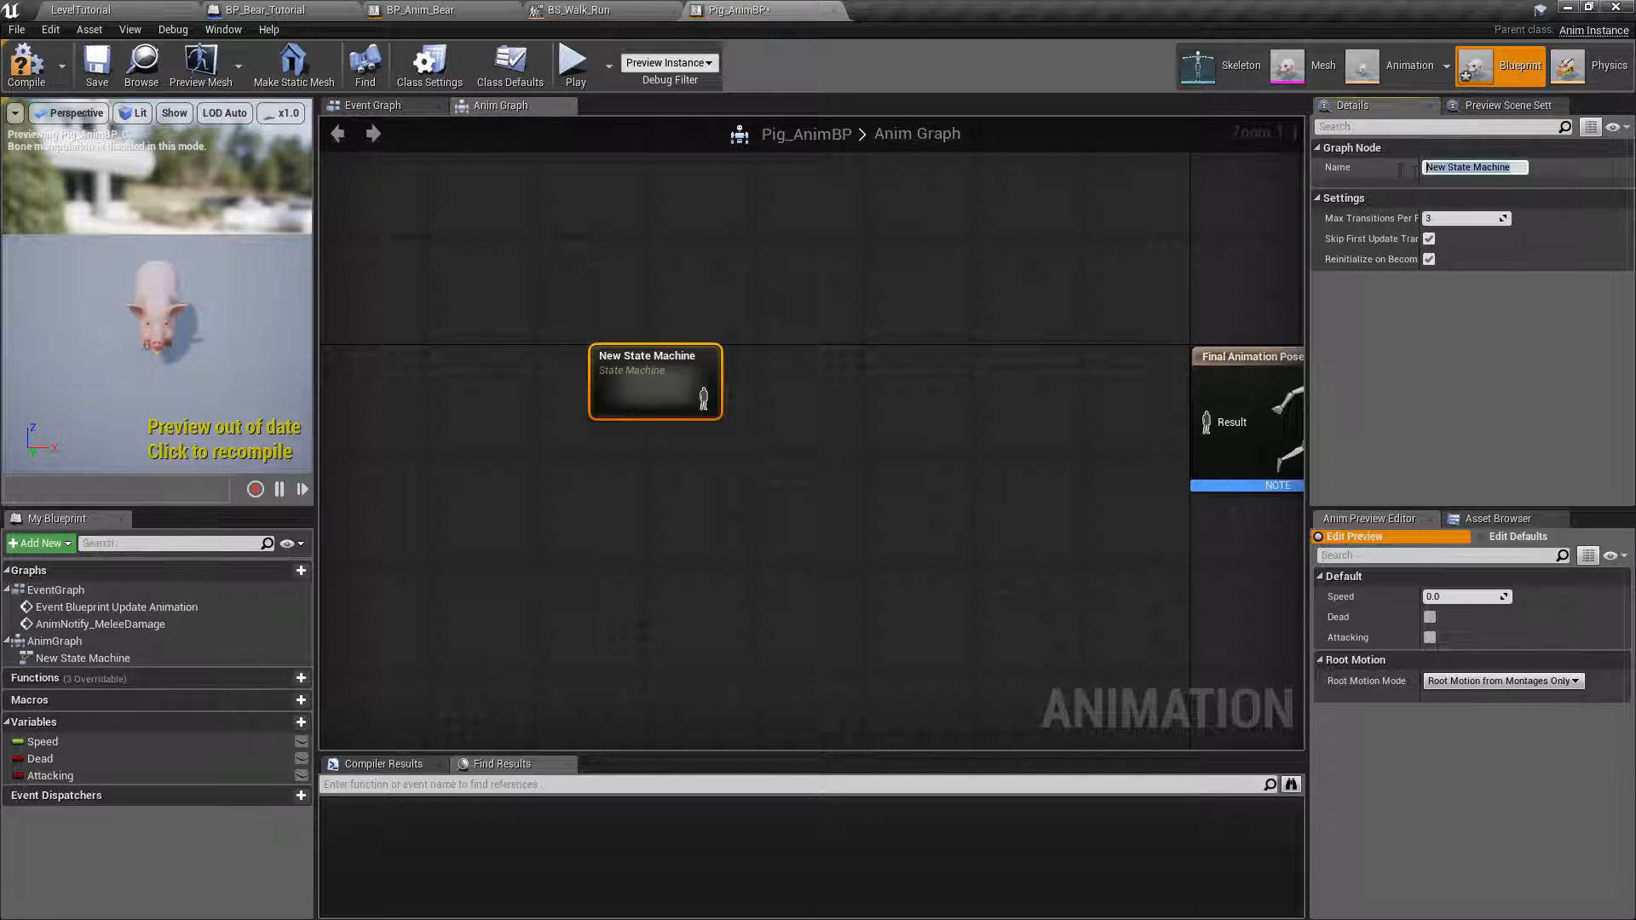
{"action": "type", "text": "Default Behavior"}
{"action": "key", "text": "Return"}
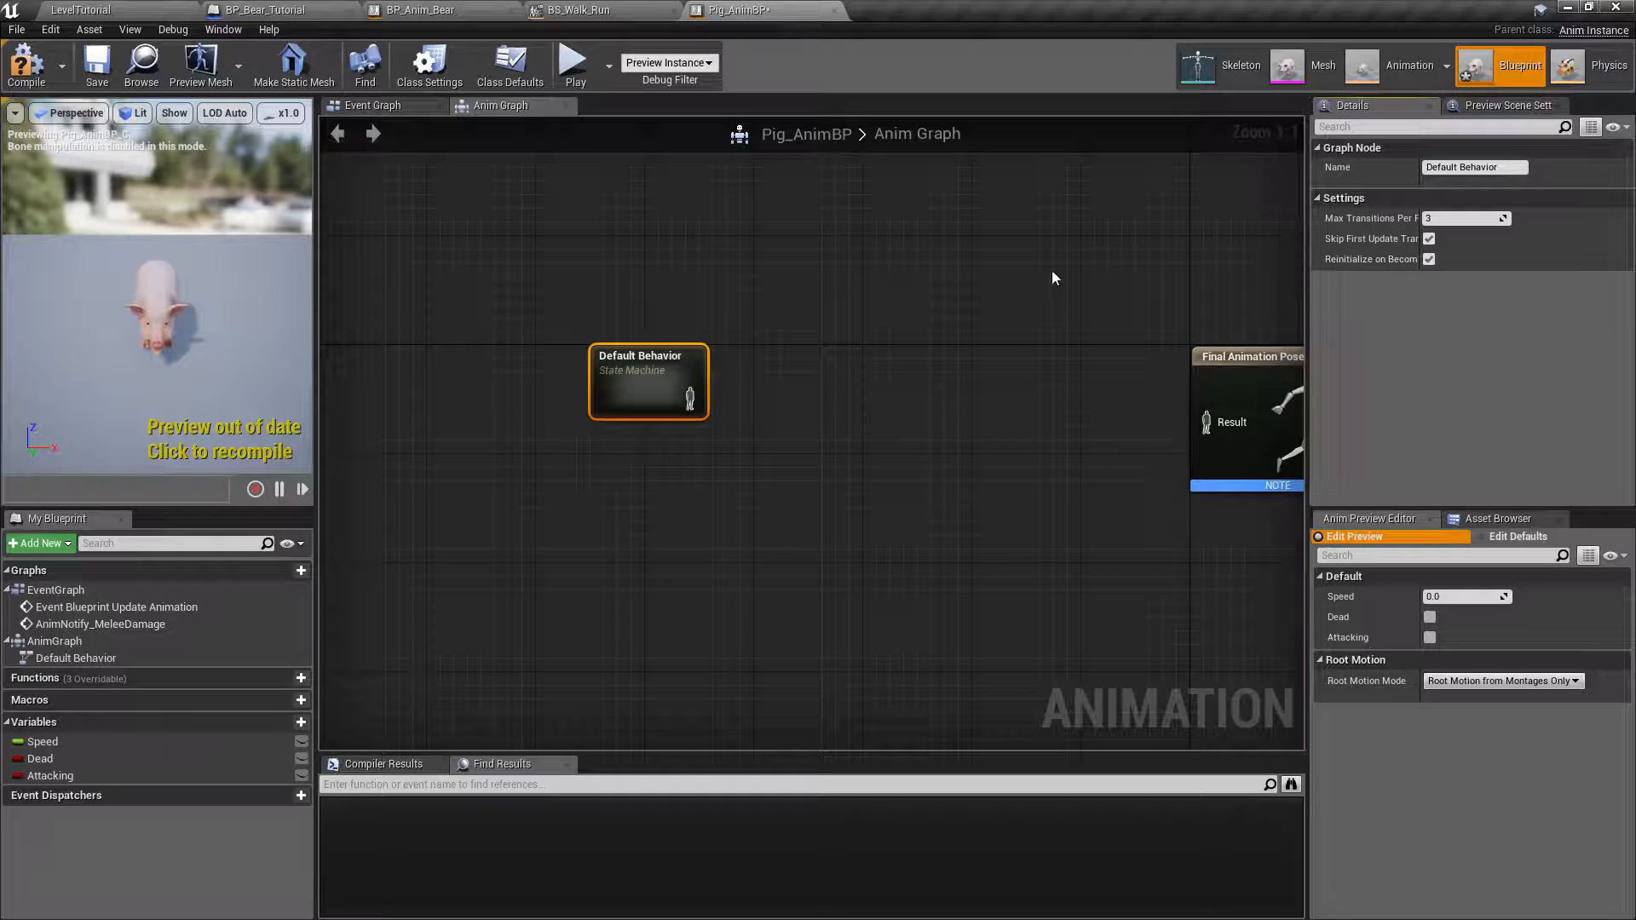
Connect the Default Behavior state machine to the Result of Final Animation Pose and move it closer to that node.
{"action": "right_click_drag", "start_coordinate": [991, 368], "coordinate": [852, 334]}
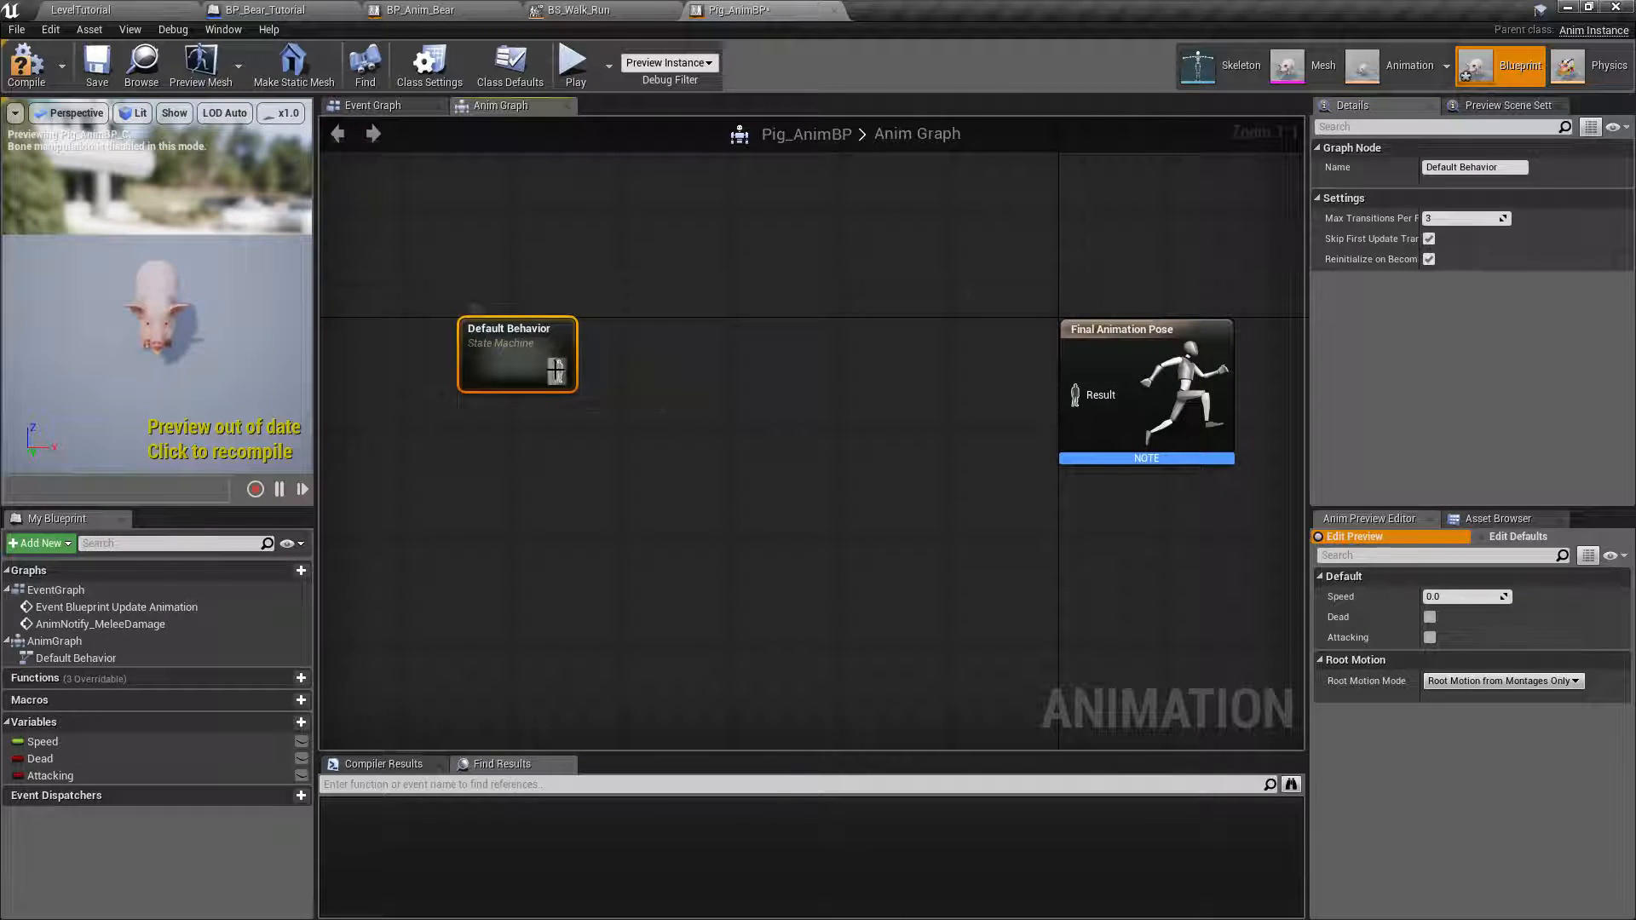
{"action": "left_click_drag", "start_coordinate": [625, 376], "coordinate": [1075, 394]}
{"action": "left_click_drag", "start_coordinate": [530, 371], "coordinate": [584, 399]}
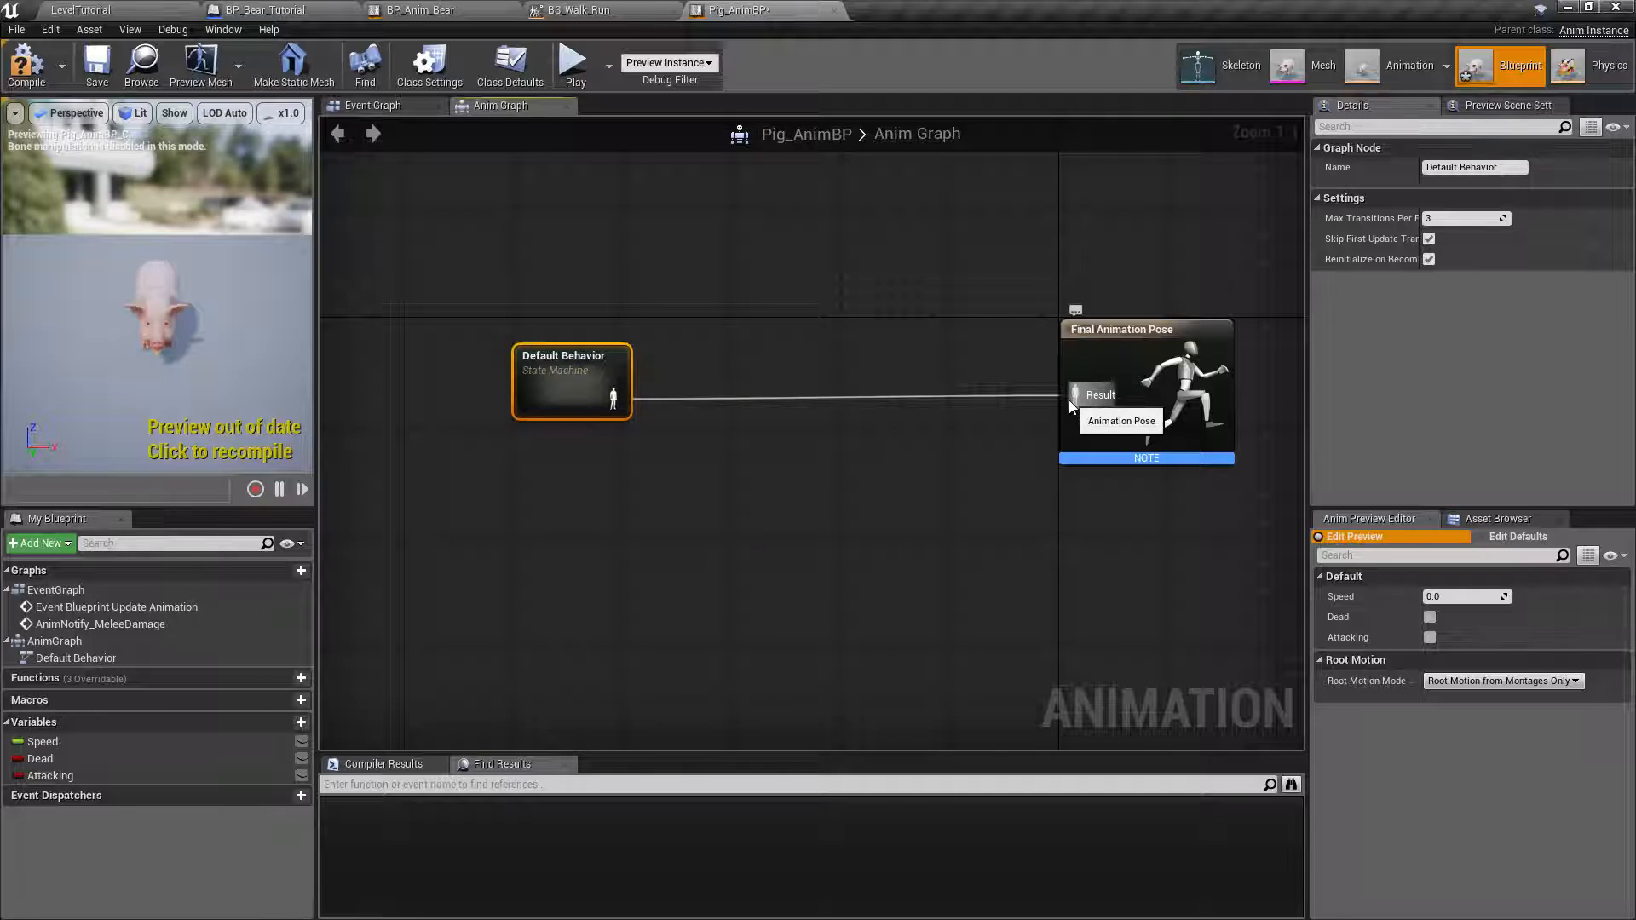
Insert a Slot 'DefaultSlot' node between Default Behavior and Final Animation Pose, align the output node and compile Pig_AnimBP.
{"action": "right_click", "coordinate": [806, 362]}
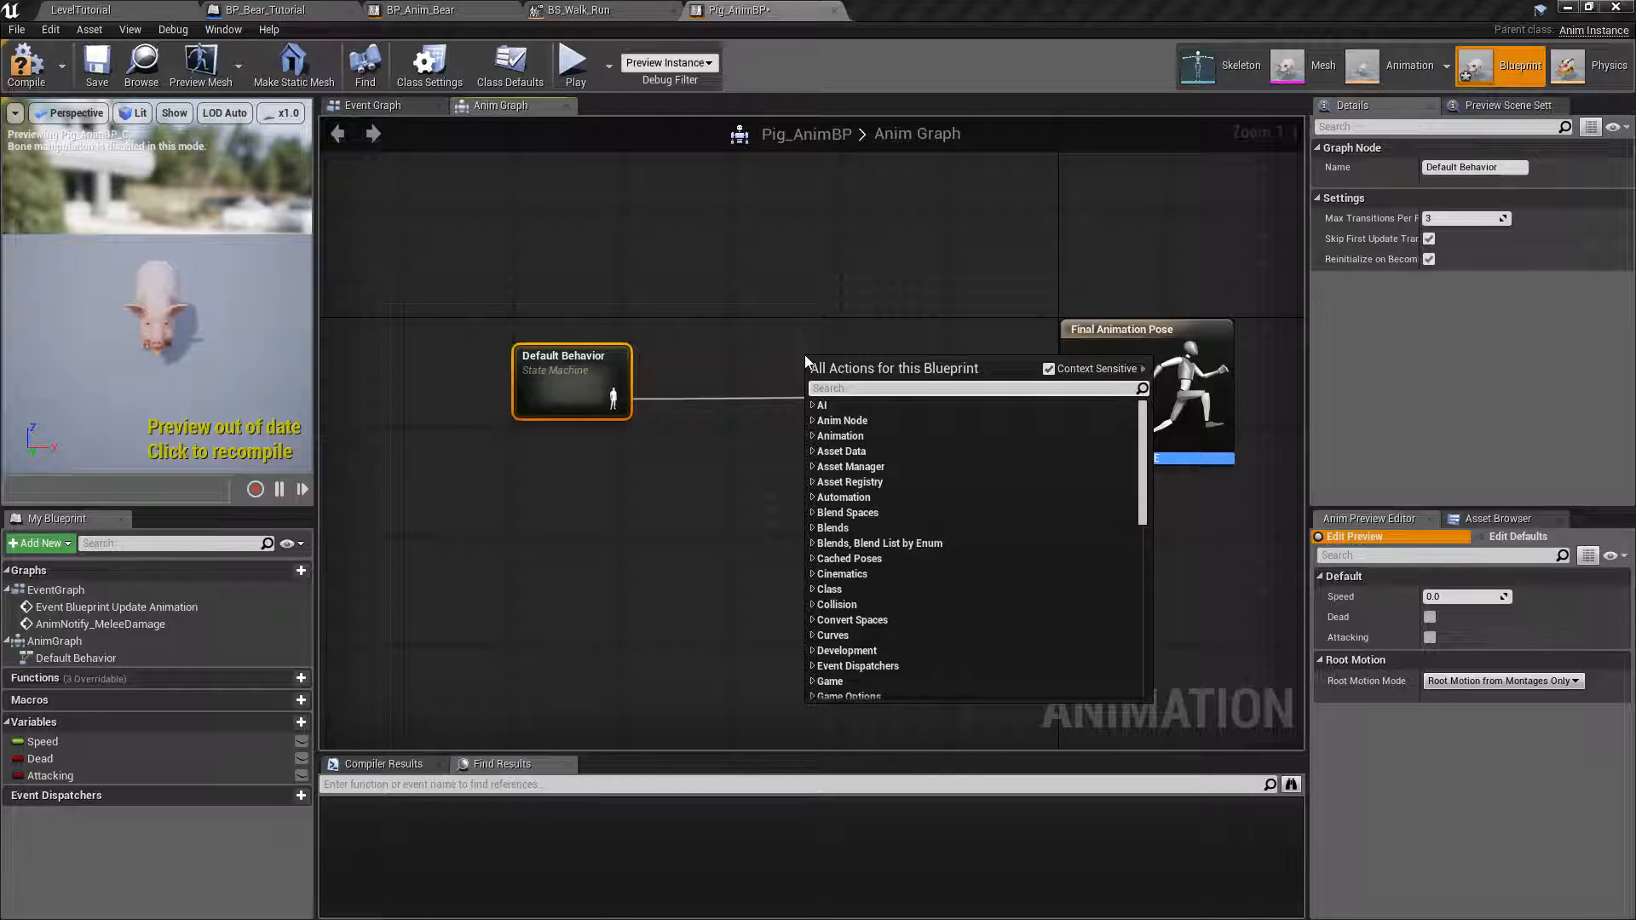
{"action": "type", "text": "slot"}
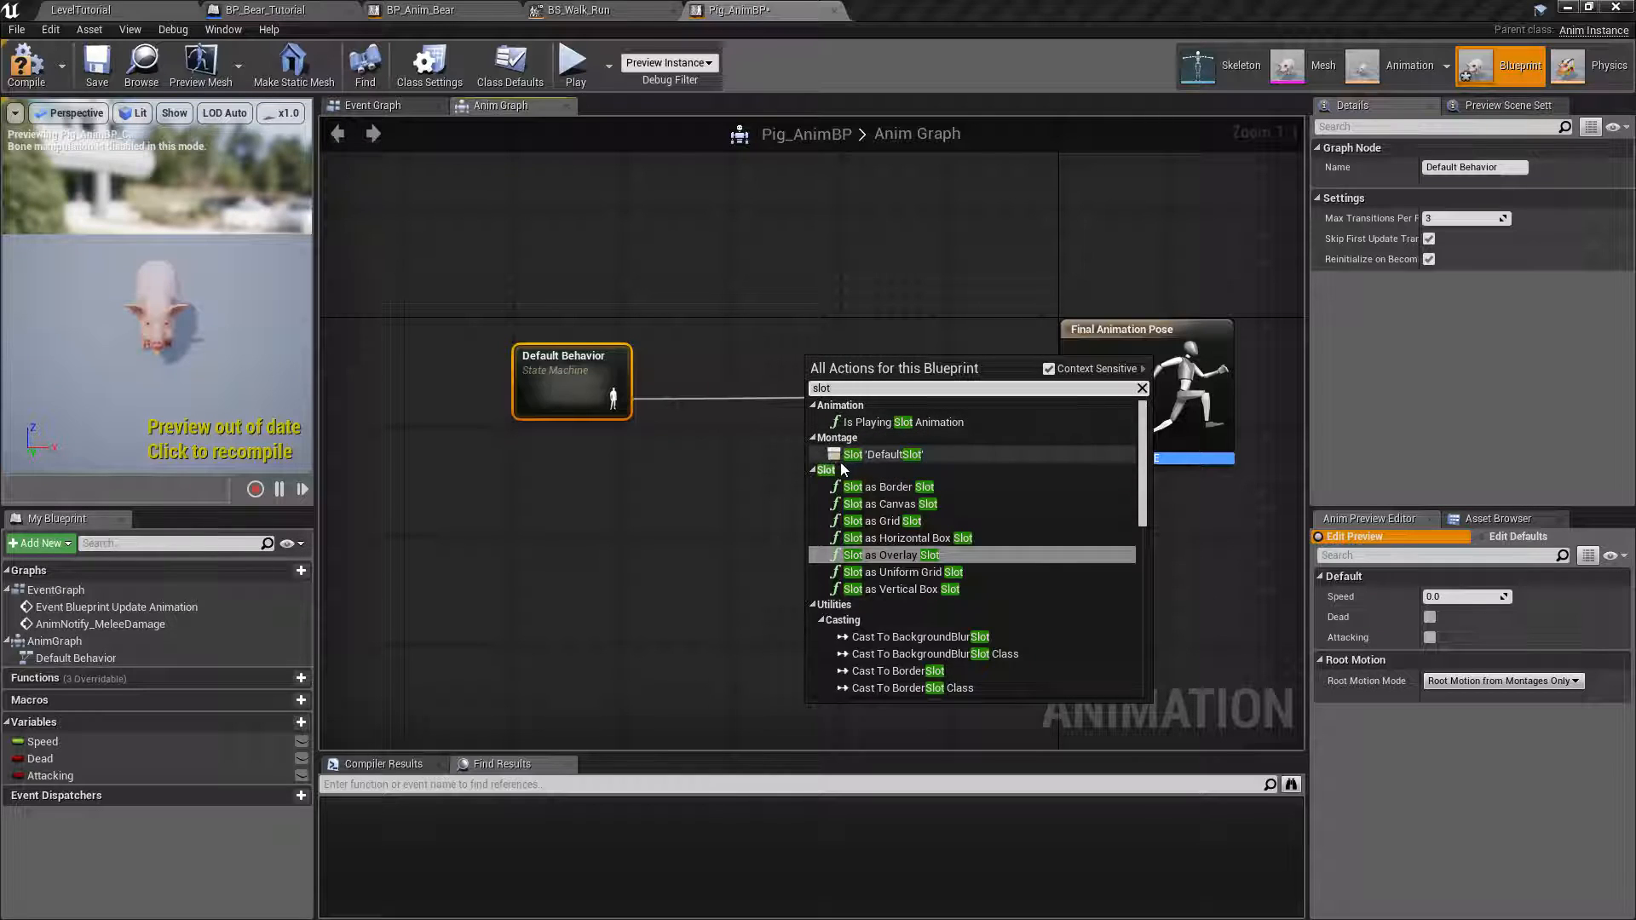
{"action": "left_click", "coordinate": [892, 455]}
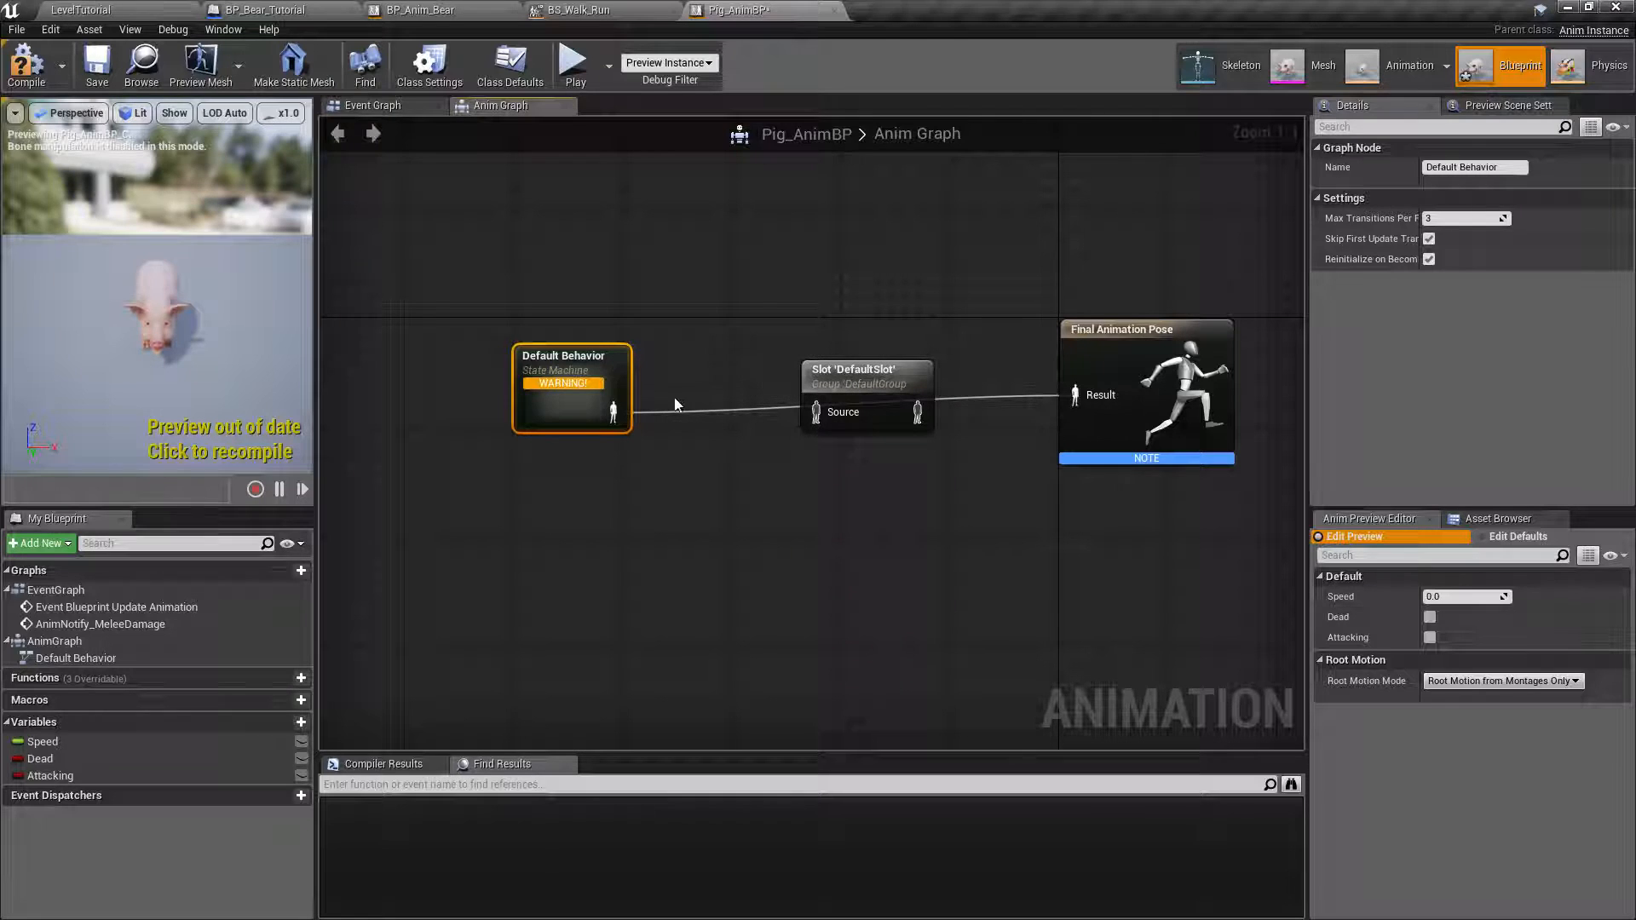
{"action": "left_click_drag", "start_coordinate": [613, 412], "coordinate": [614, 418]}
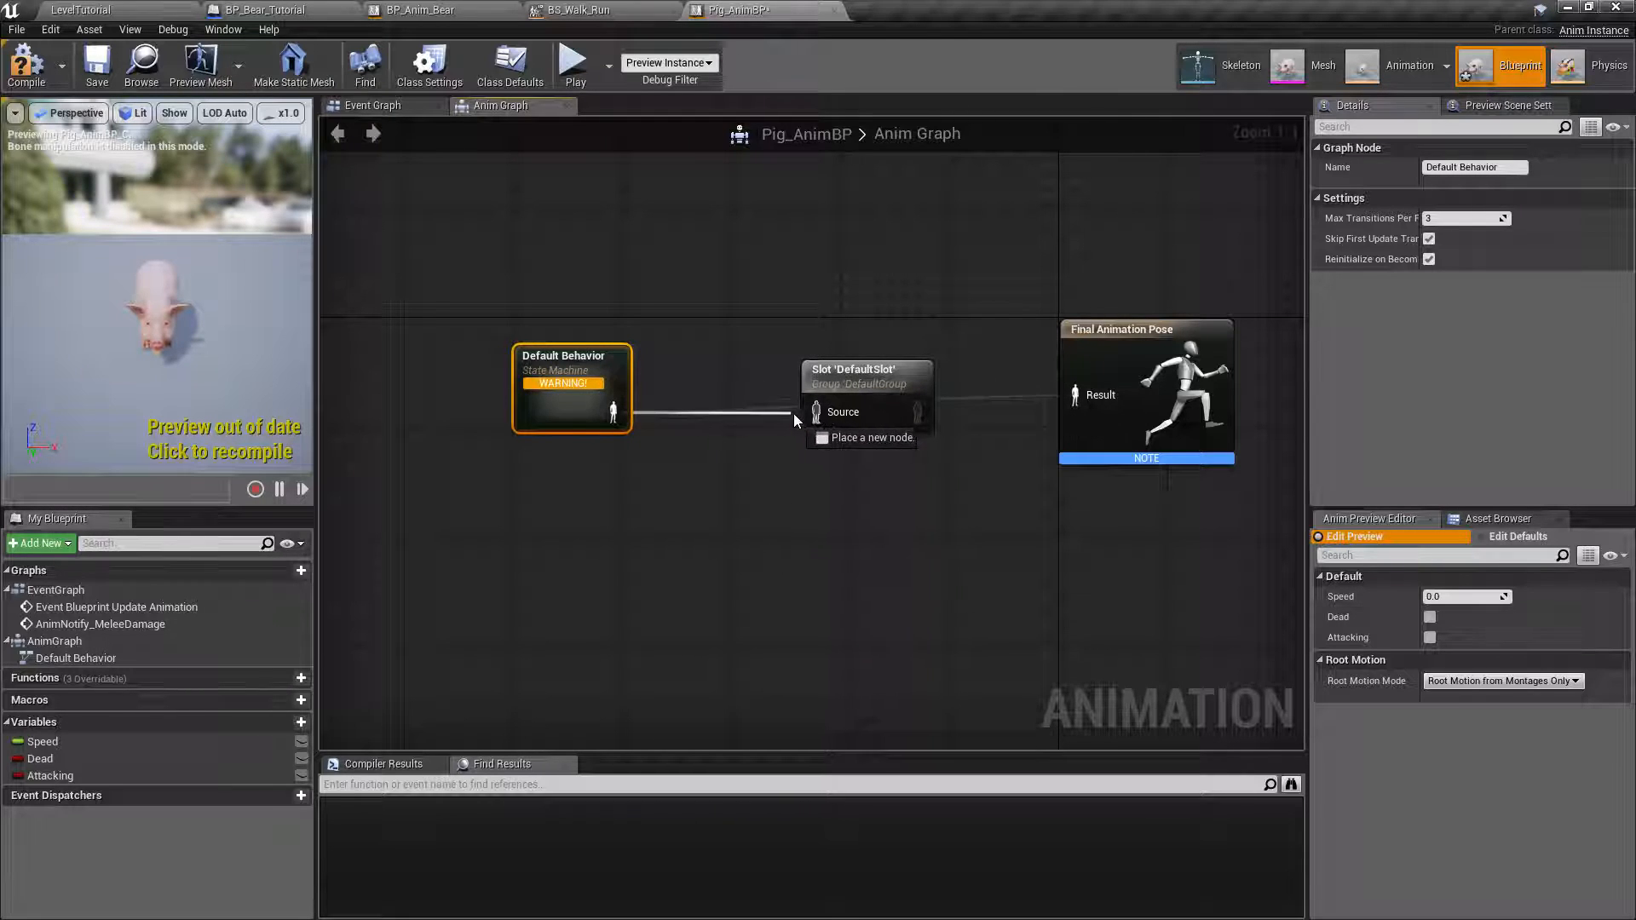
{"action": "left_click_drag", "start_coordinate": [816, 412], "coordinate": [818, 414]}
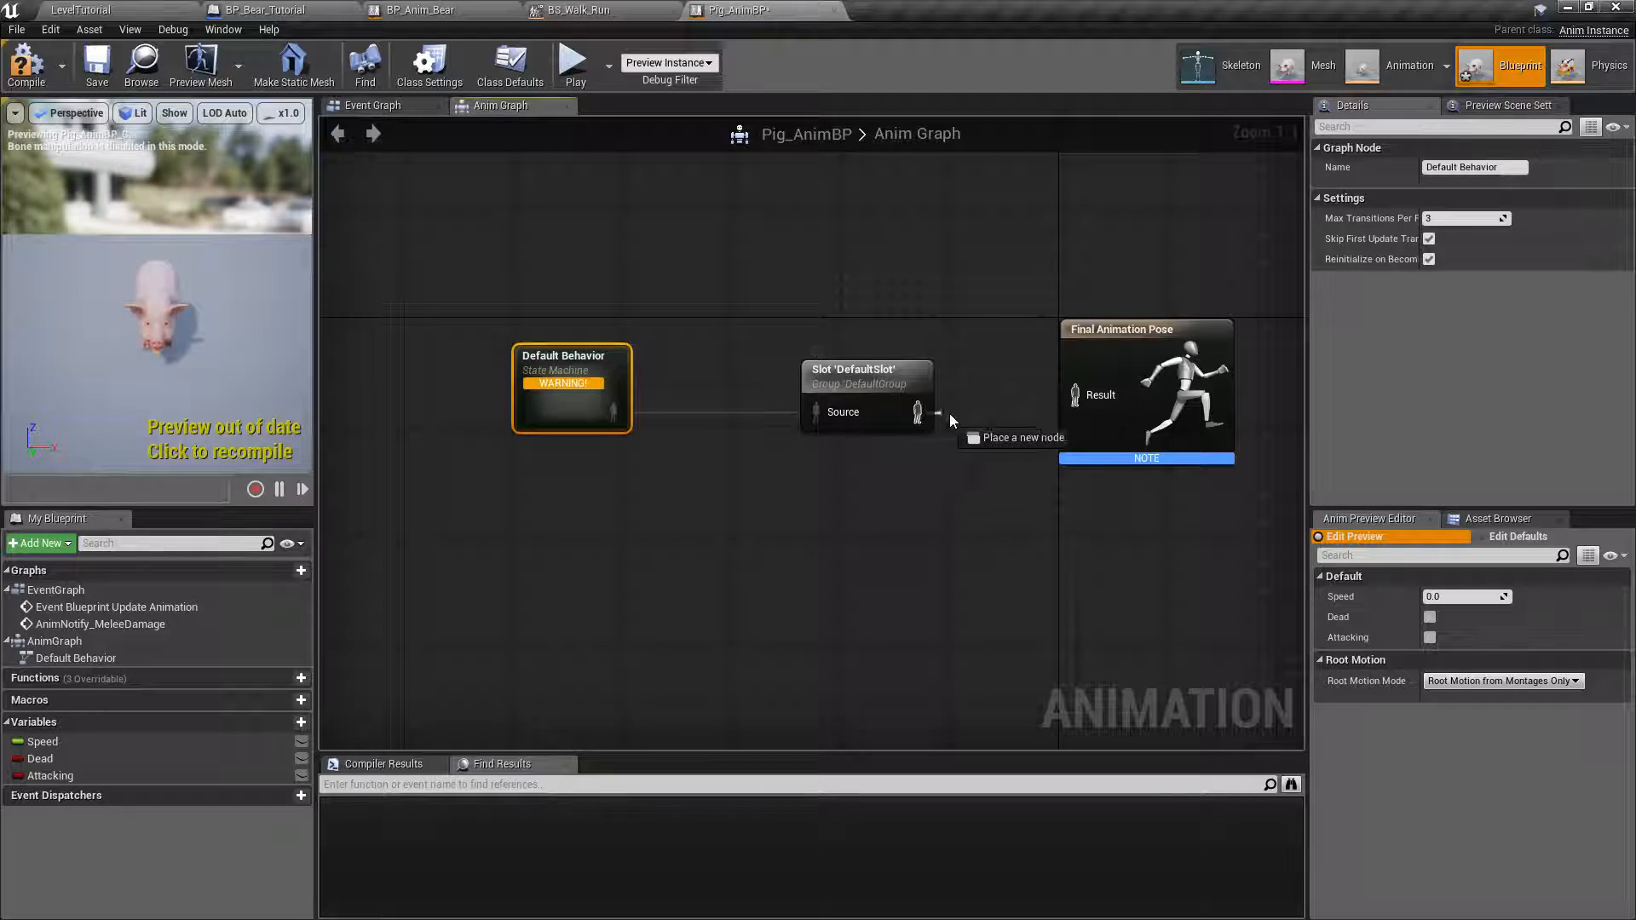
{"action": "left_click_drag", "start_coordinate": [1136, 395], "coordinate": [1109, 408]}
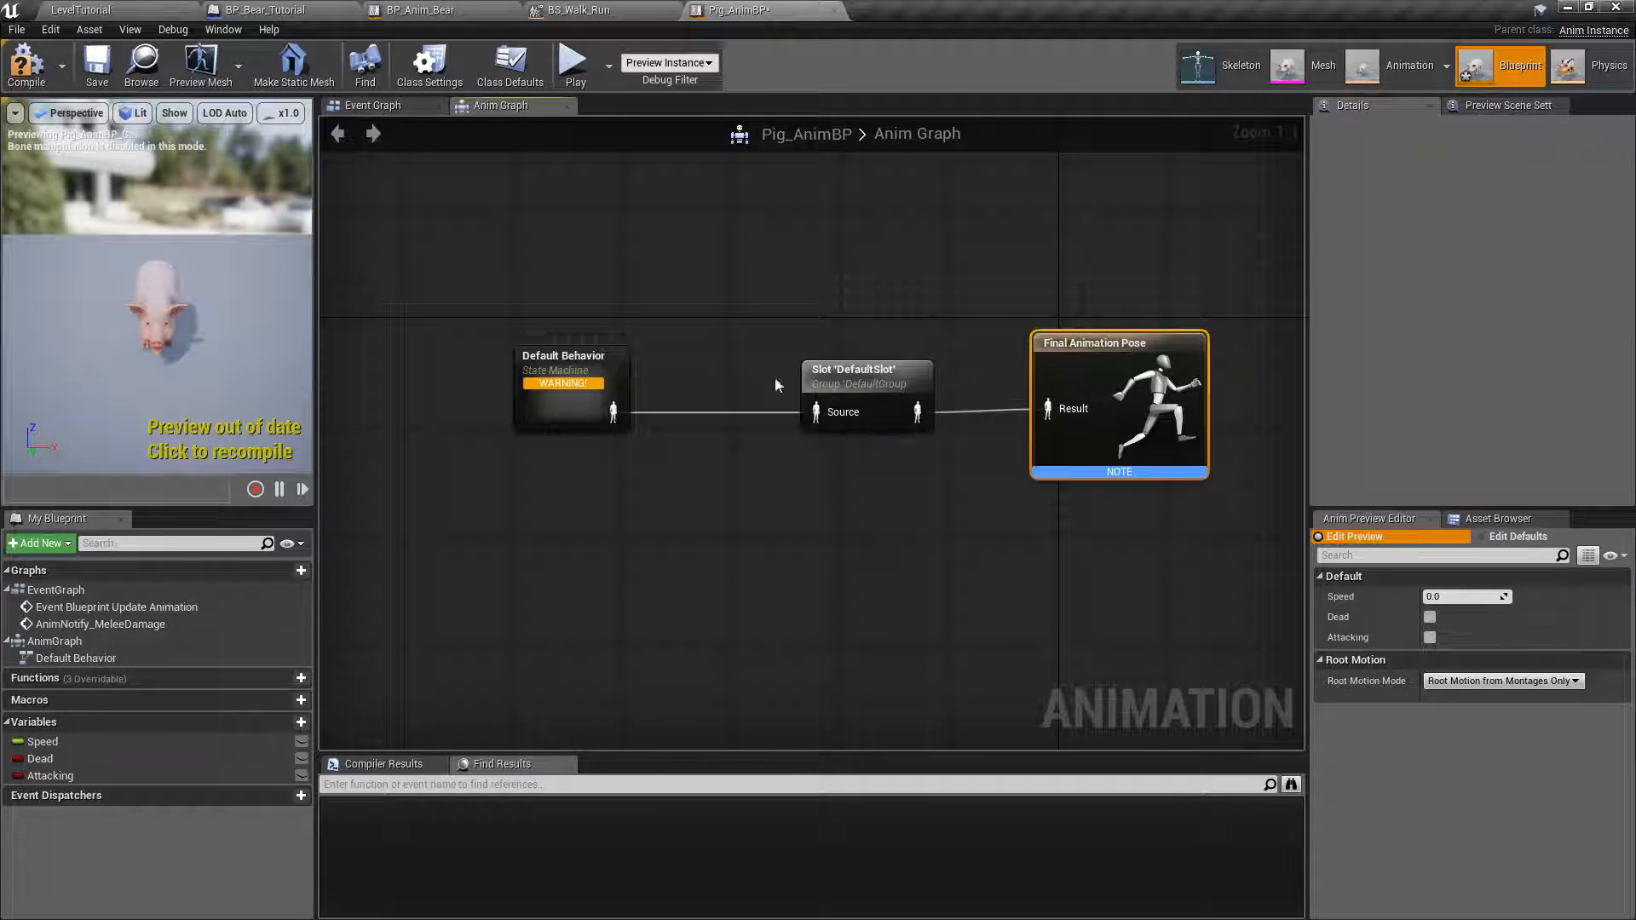
{"action": "left_click", "coordinate": [30, 73]}
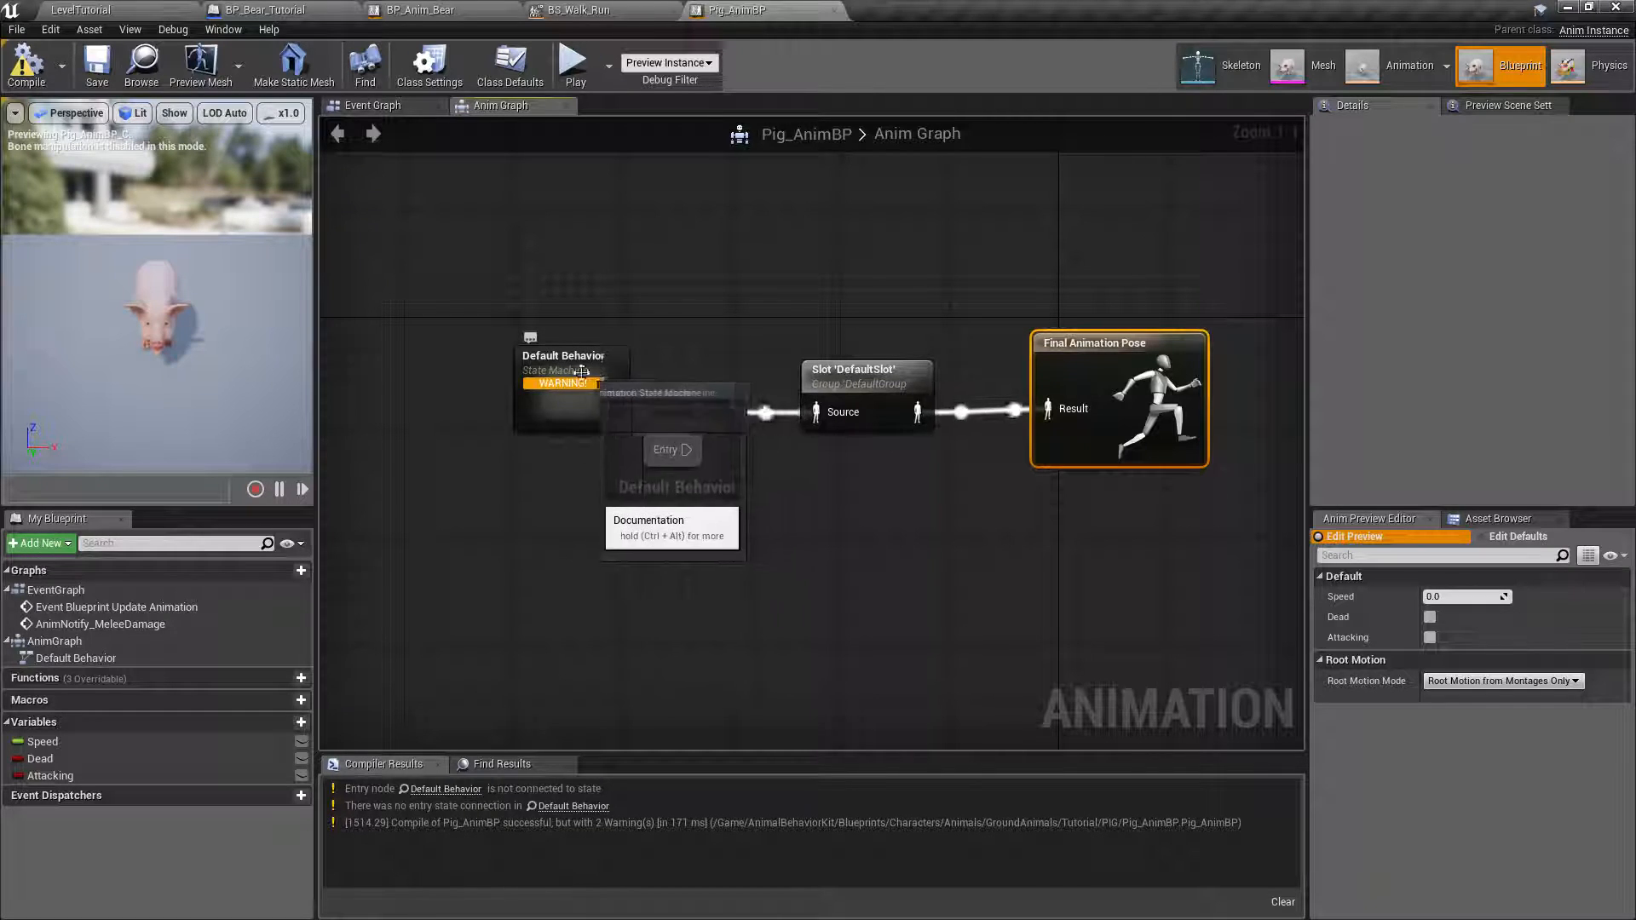
Open the Default Behavior state machine and add the BS_Walk_Run blend space as a state, keeping its name.
{"action": "mouse_move", "coordinate": [569, 385]}
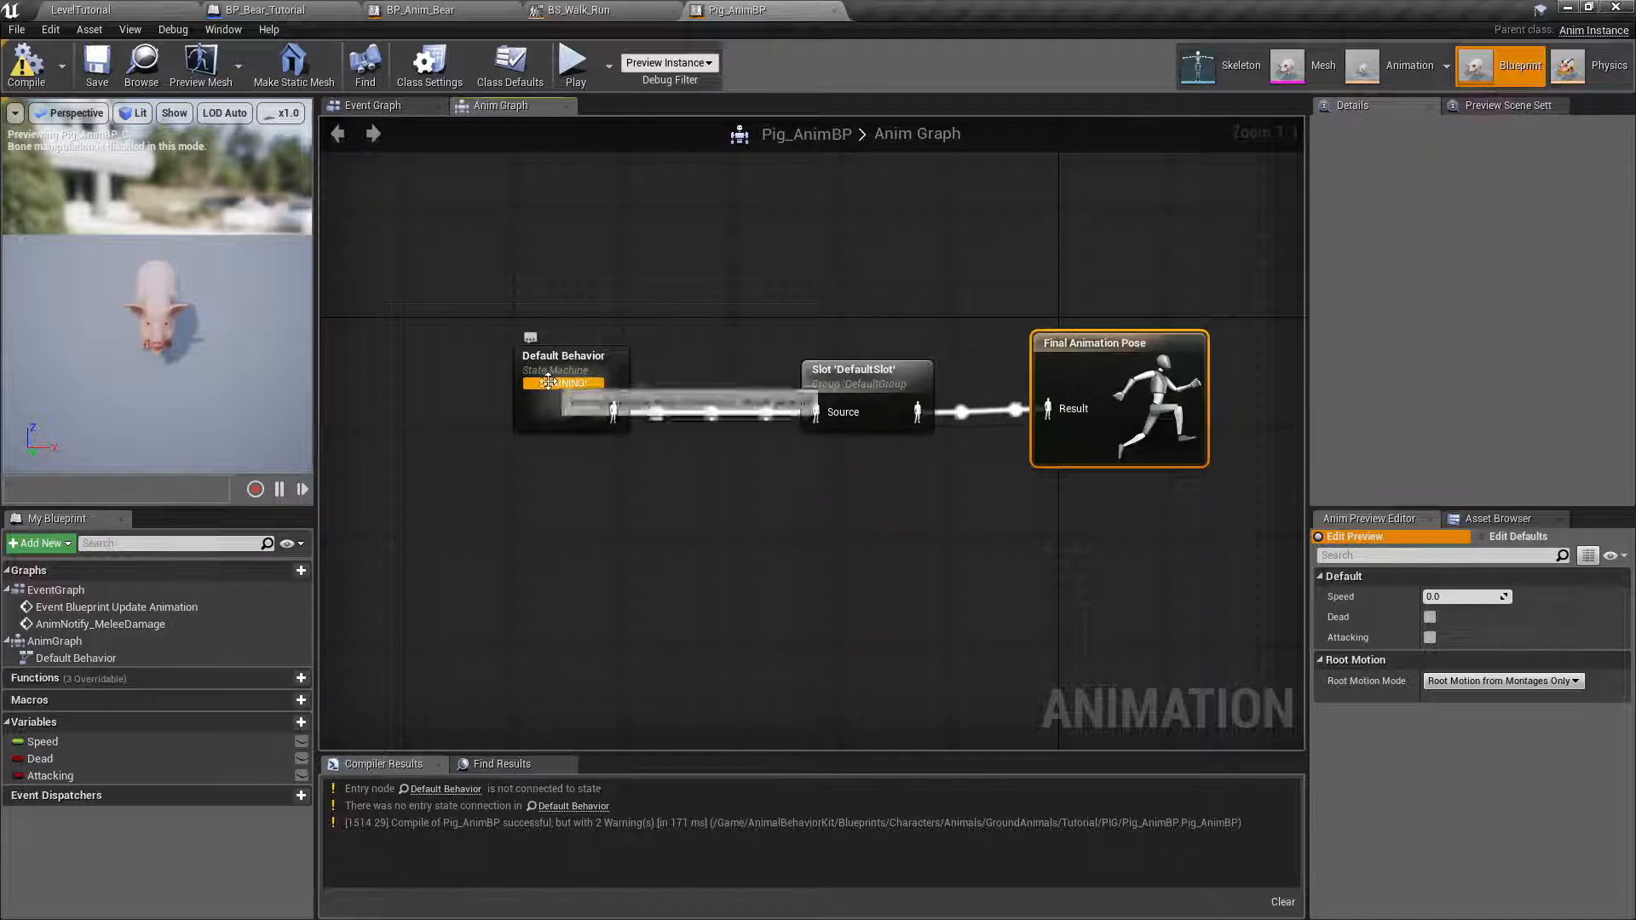
{"action": "double_click", "coordinate": [571, 408]}
{"action": "right_click_drag", "start_coordinate": [957, 467], "coordinate": [696, 454]}
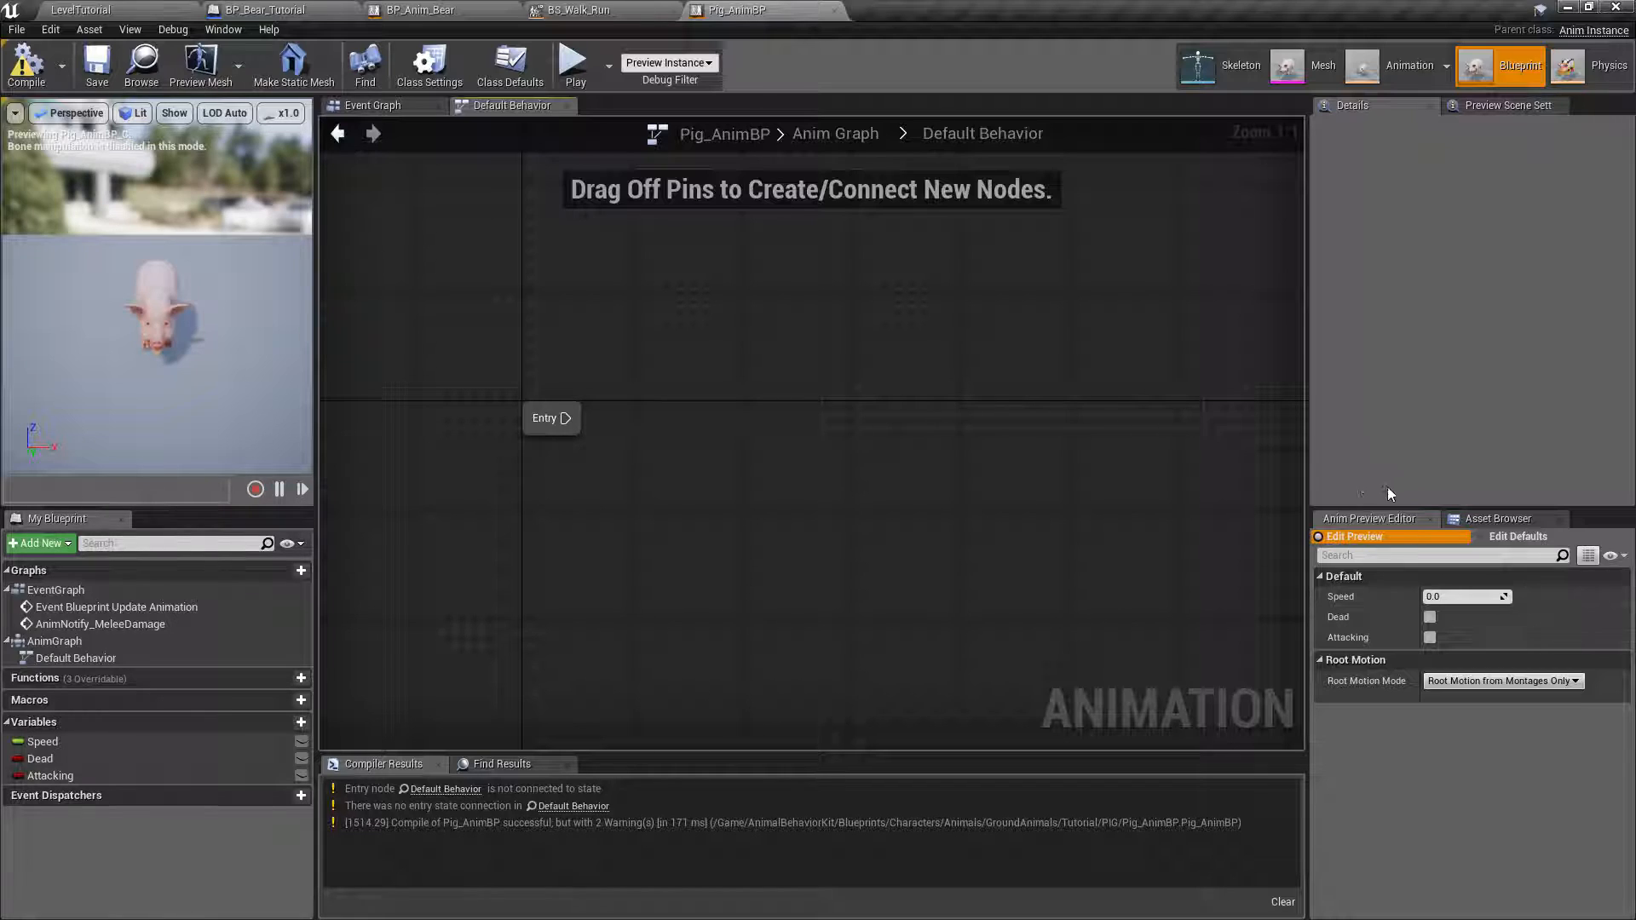
{"action": "left_click", "coordinate": [1486, 518]}
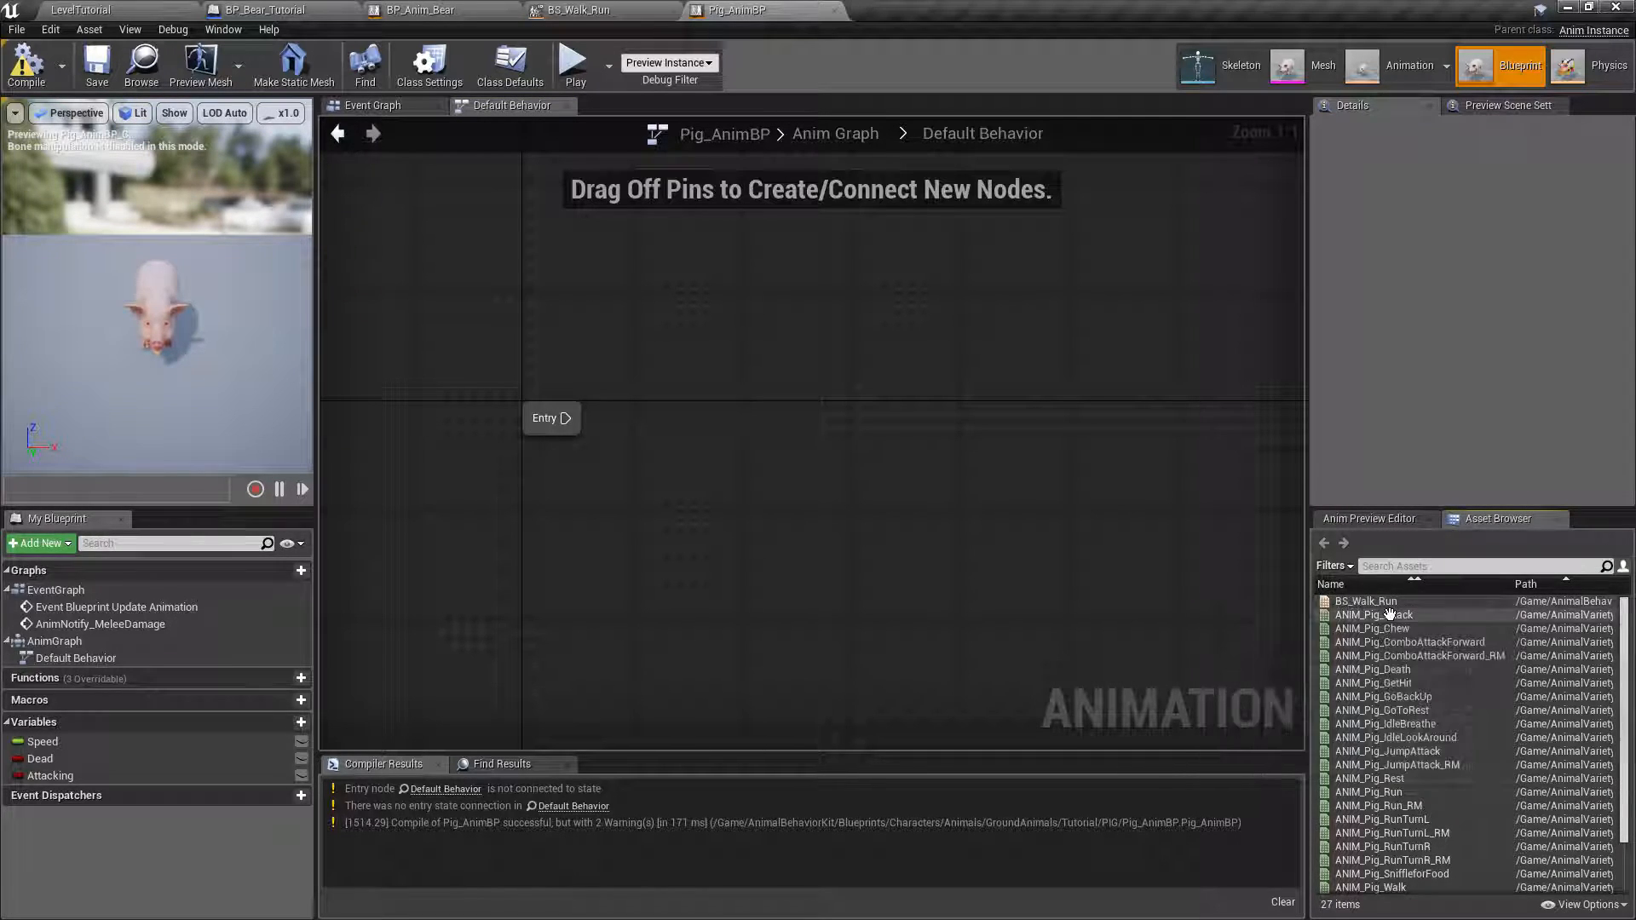
{"action": "mouse_move", "coordinate": [1346, 605]}
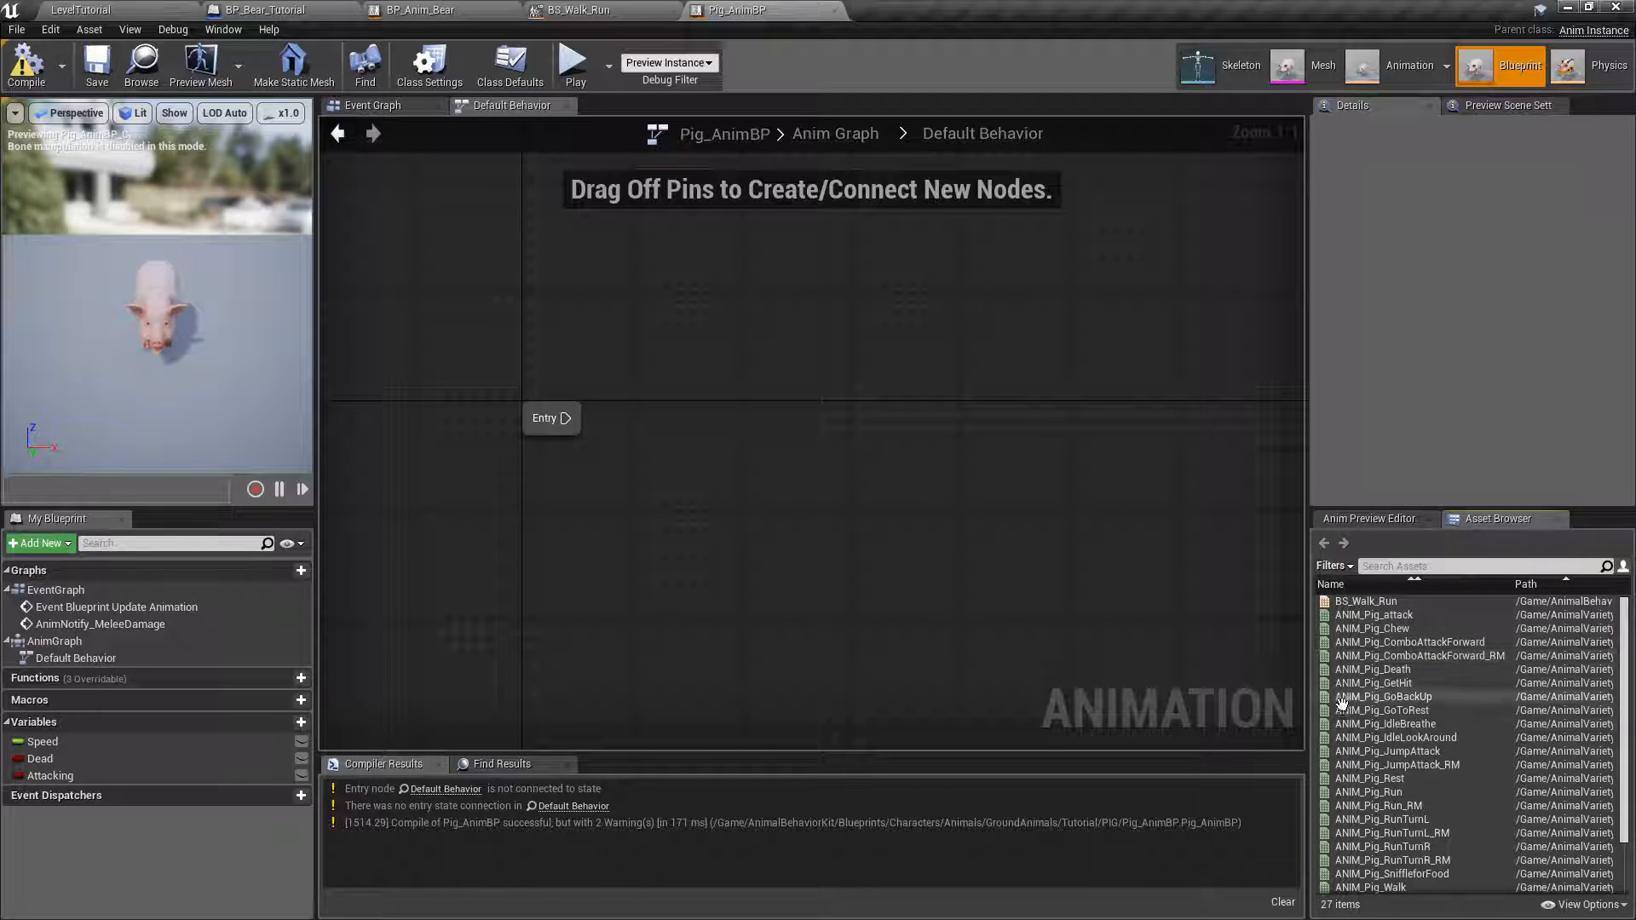
{"action": "mouse_move", "coordinate": [1362, 740]}
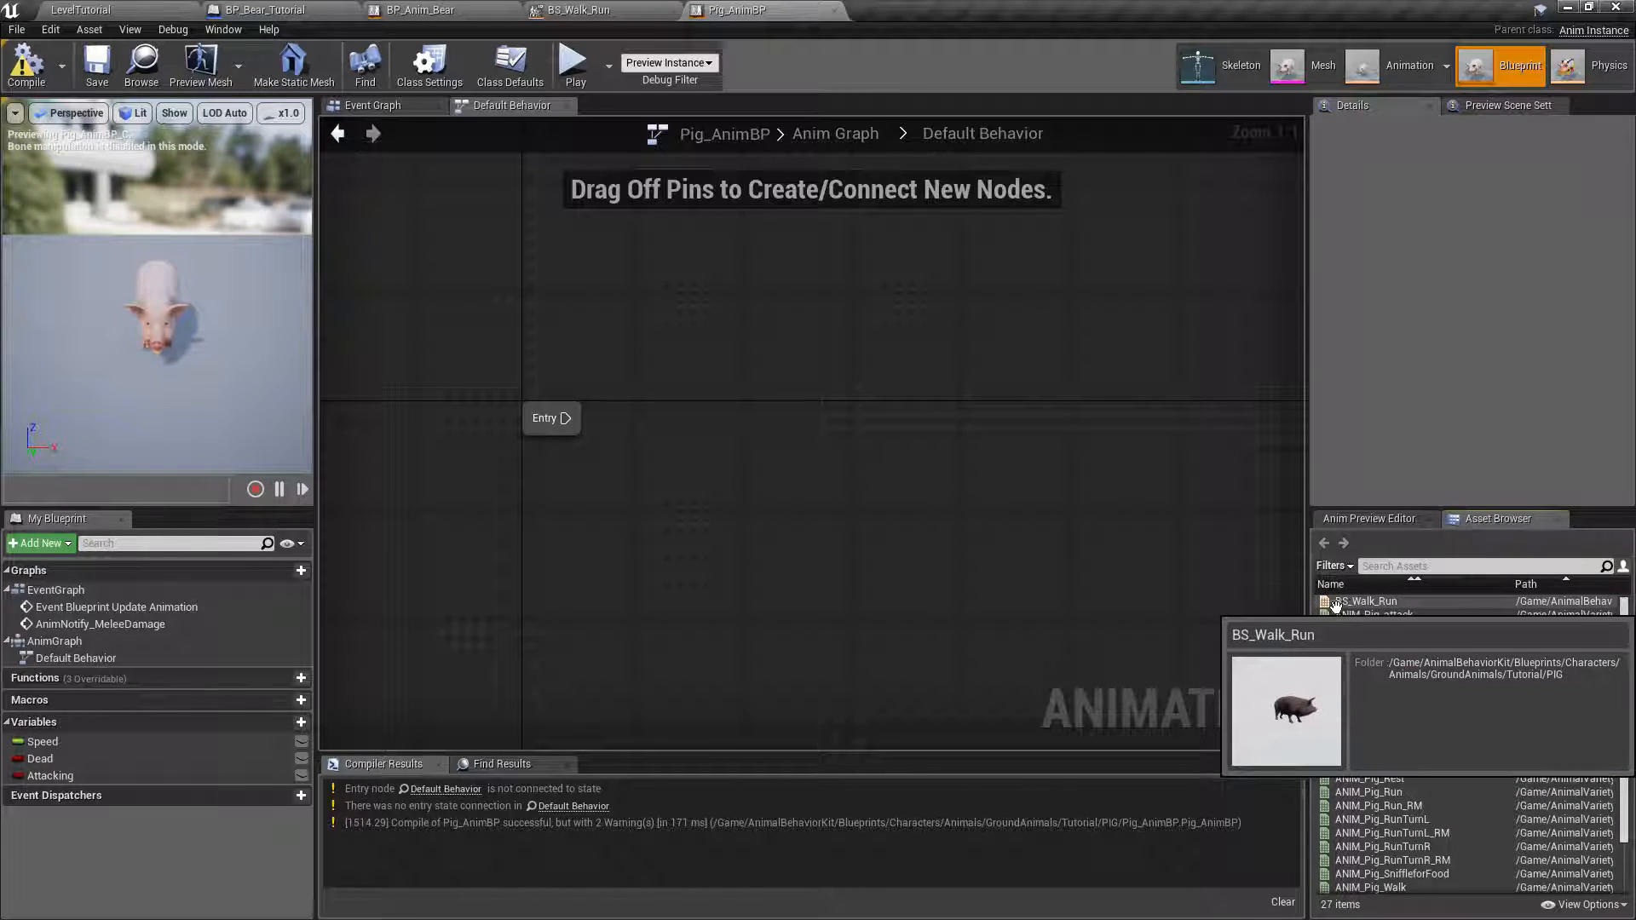
{"action": "left_click_drag", "start_coordinate": [1336, 603], "coordinate": [728, 418]}
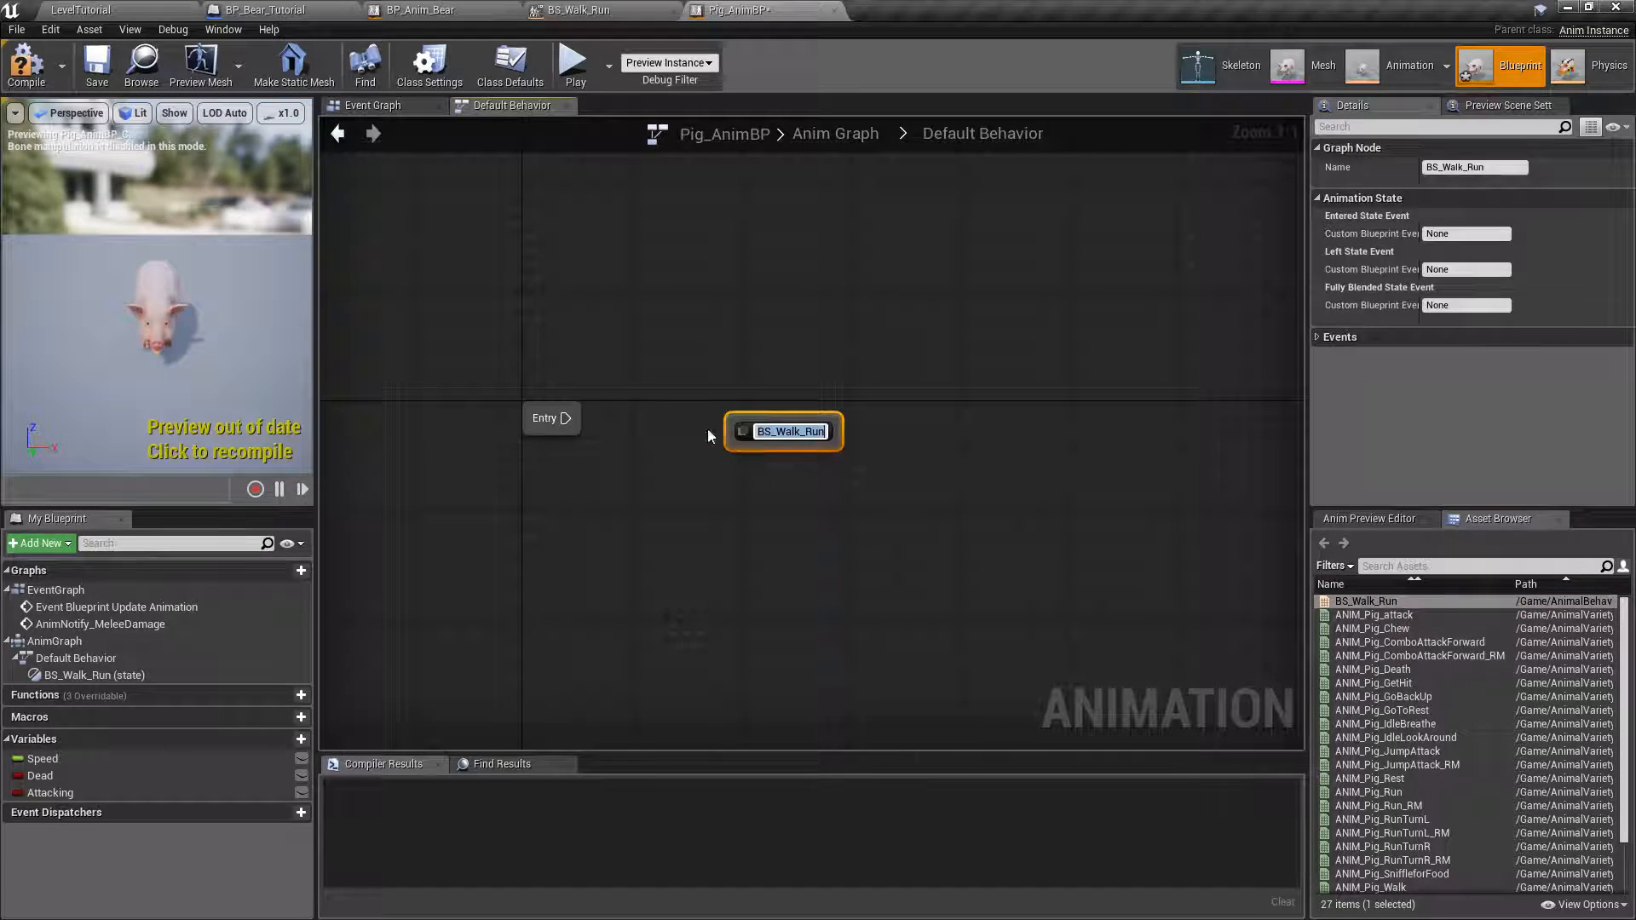
{"action": "left_click", "coordinate": [713, 467]}
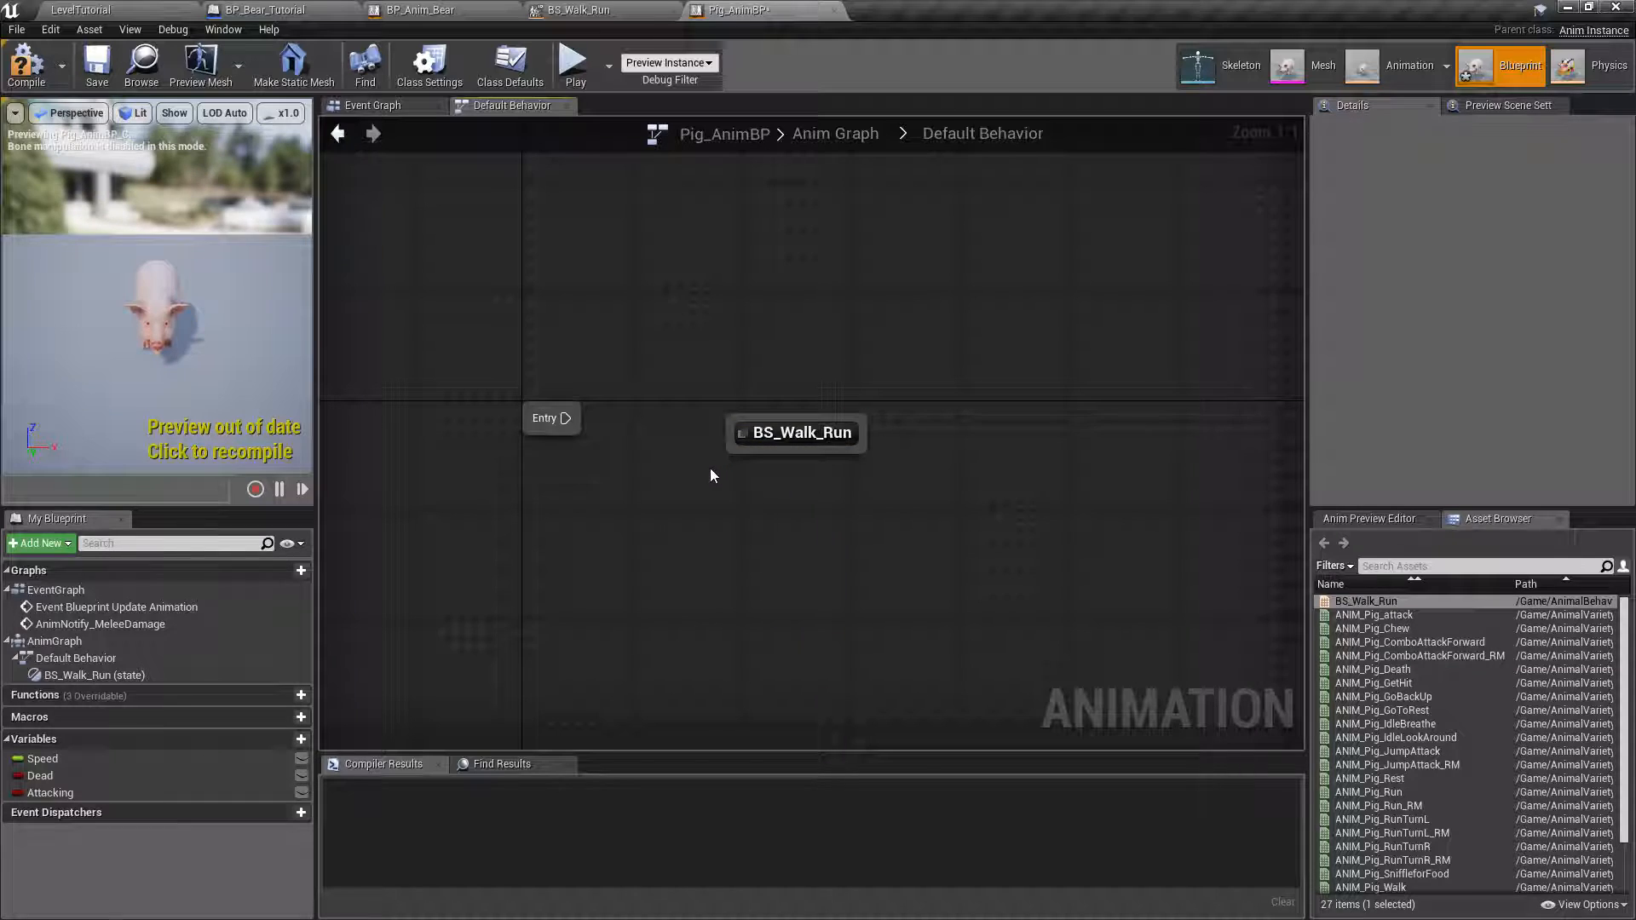
Connect Entry to the BS_Walk_Run state, compile Pig_AnimBP and check the animated pig in the preview from the side.
{"action": "left_click_drag", "start_coordinate": [794, 442], "coordinate": [767, 433]}
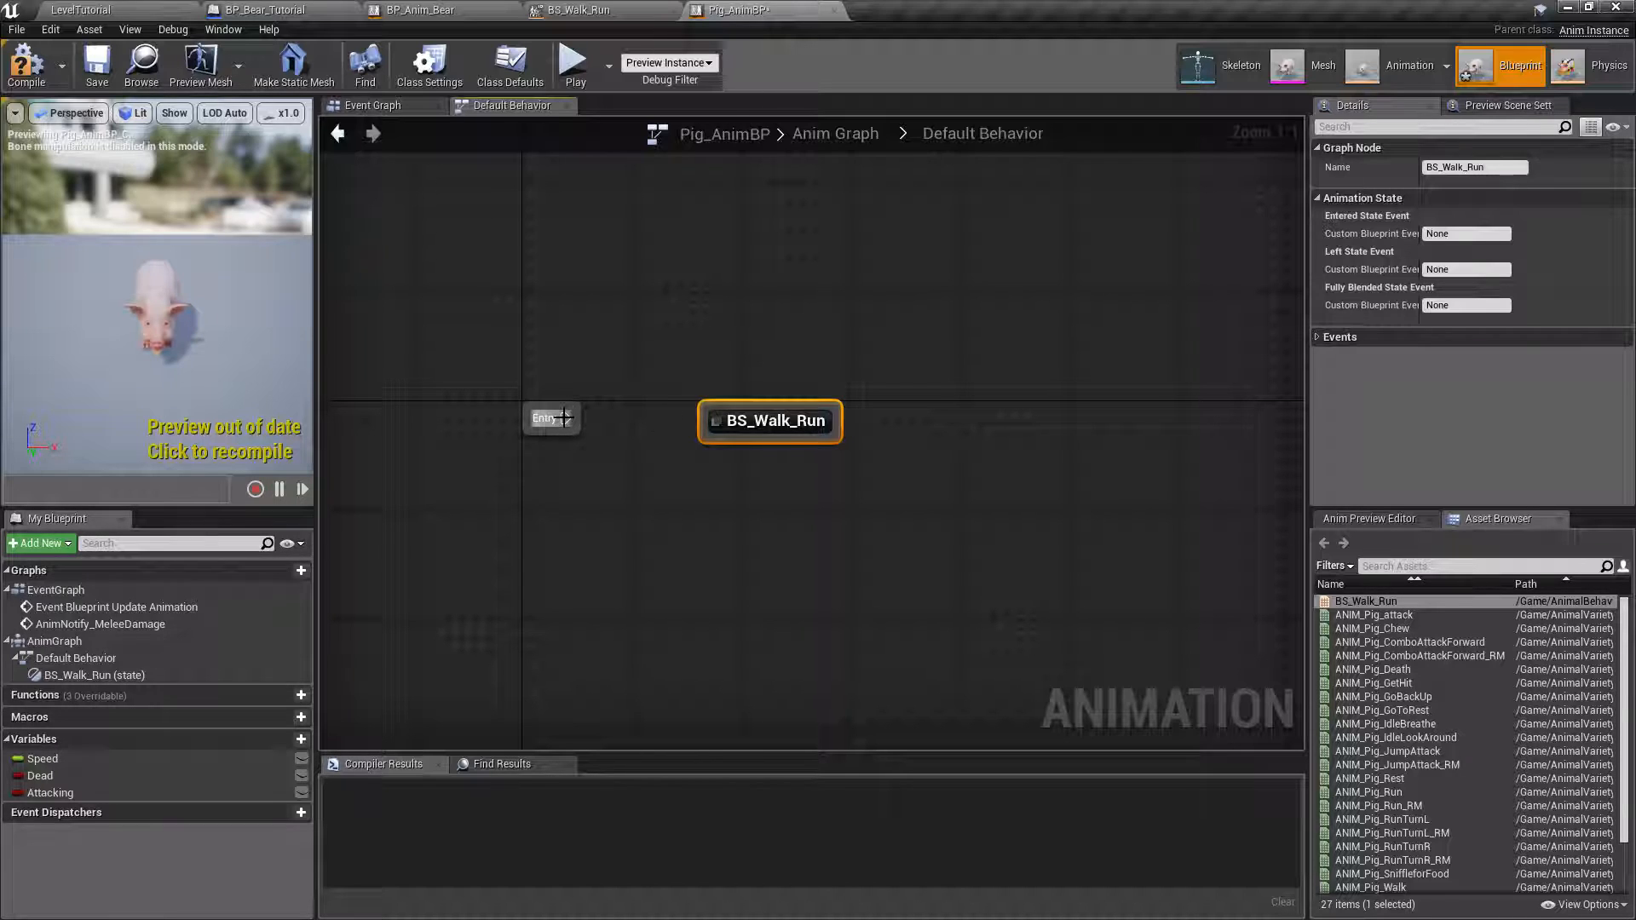
{"action": "left_click_drag", "start_coordinate": [700, 425], "coordinate": [701, 426]}
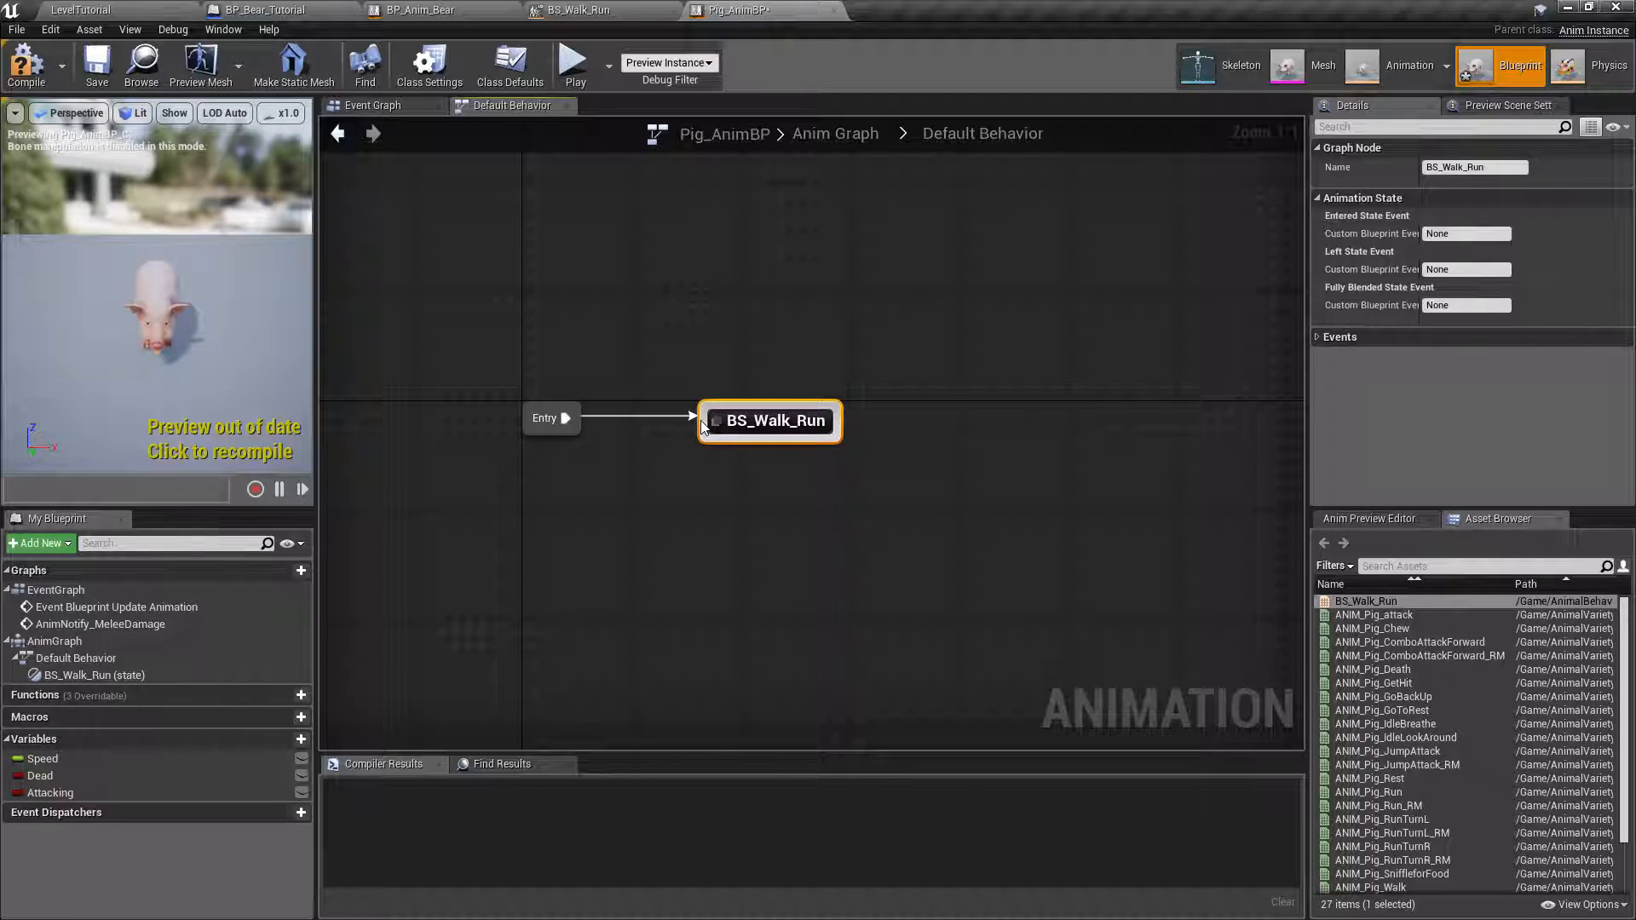
{"action": "left_click", "coordinate": [739, 569]}
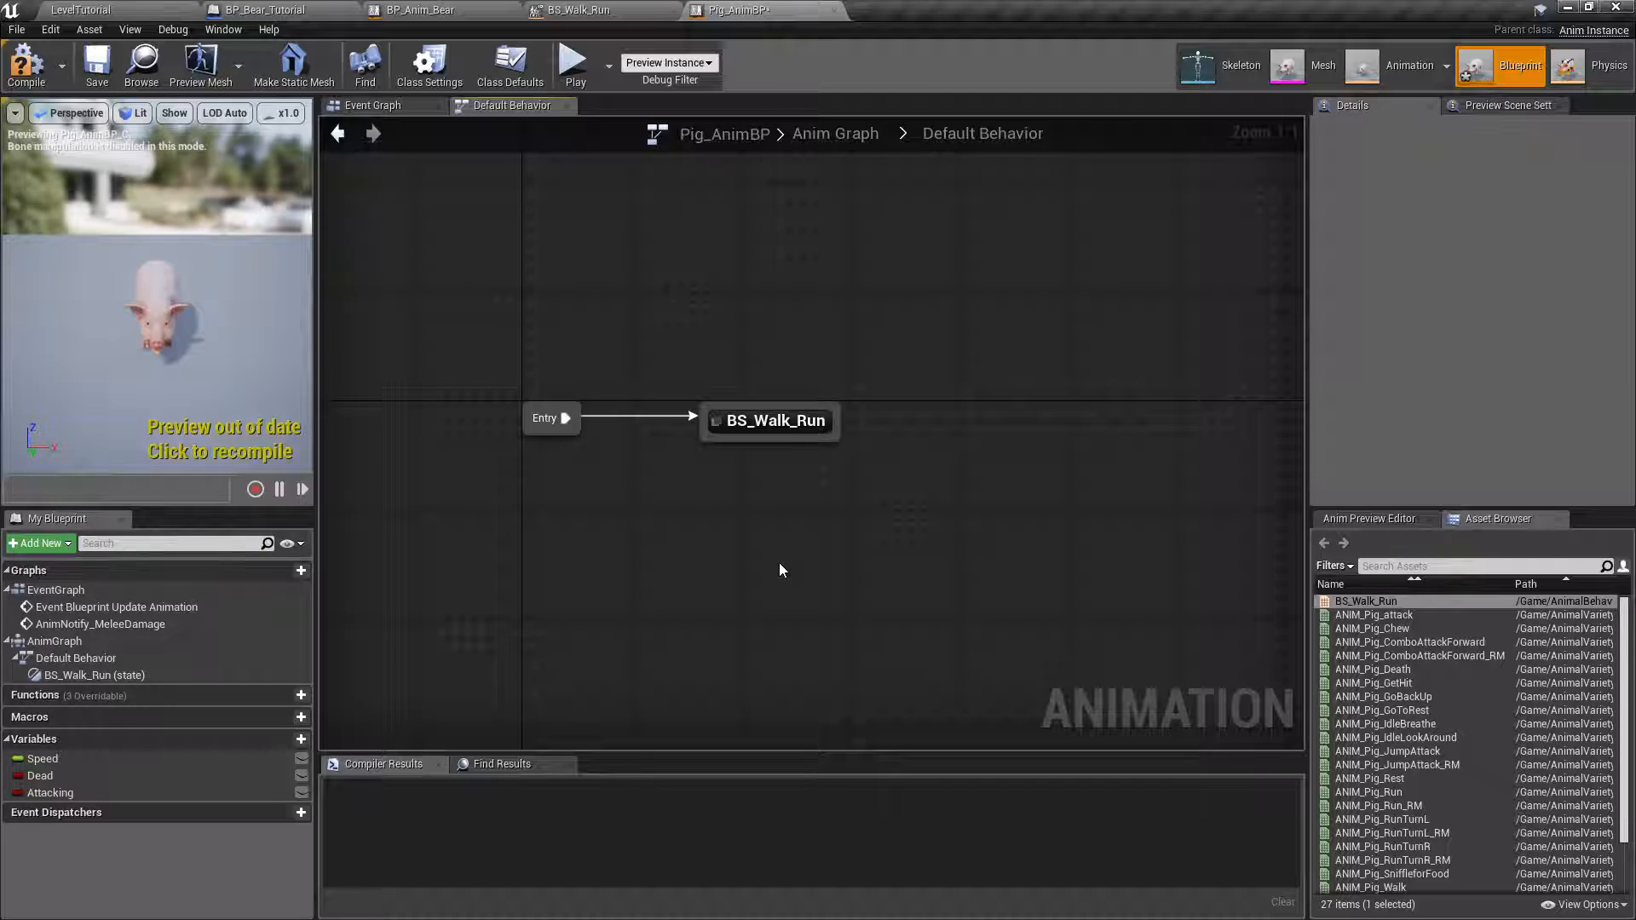
{"action": "left_click", "coordinate": [31, 72]}
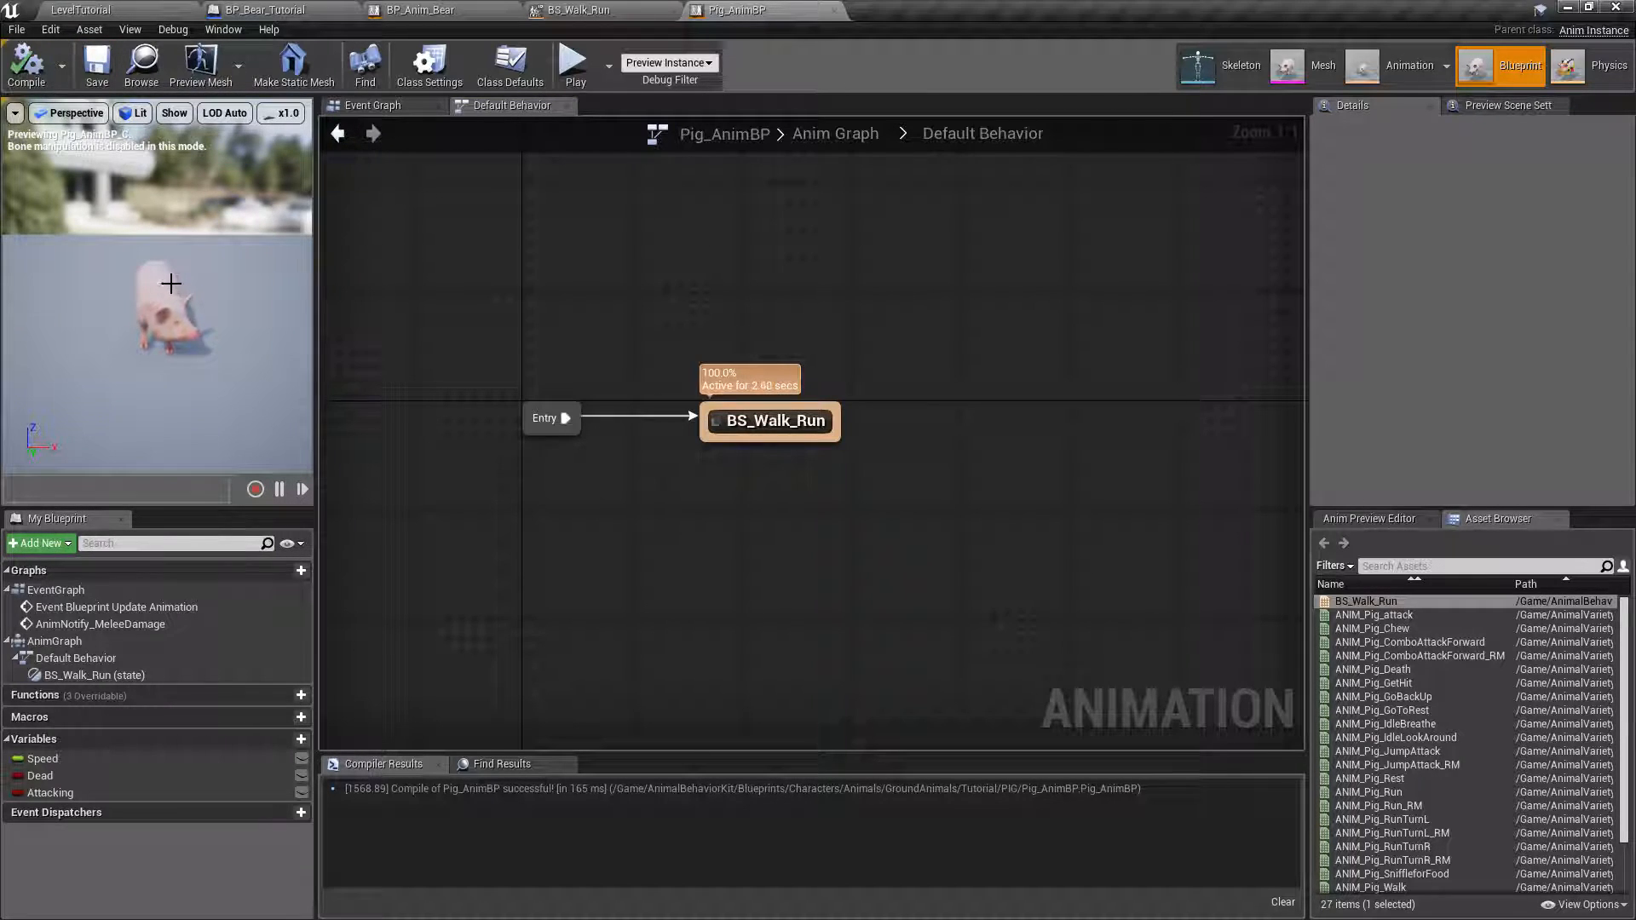
{"action": "right_click_drag", "start_coordinate": [206, 361], "coordinate": [53, 368]}
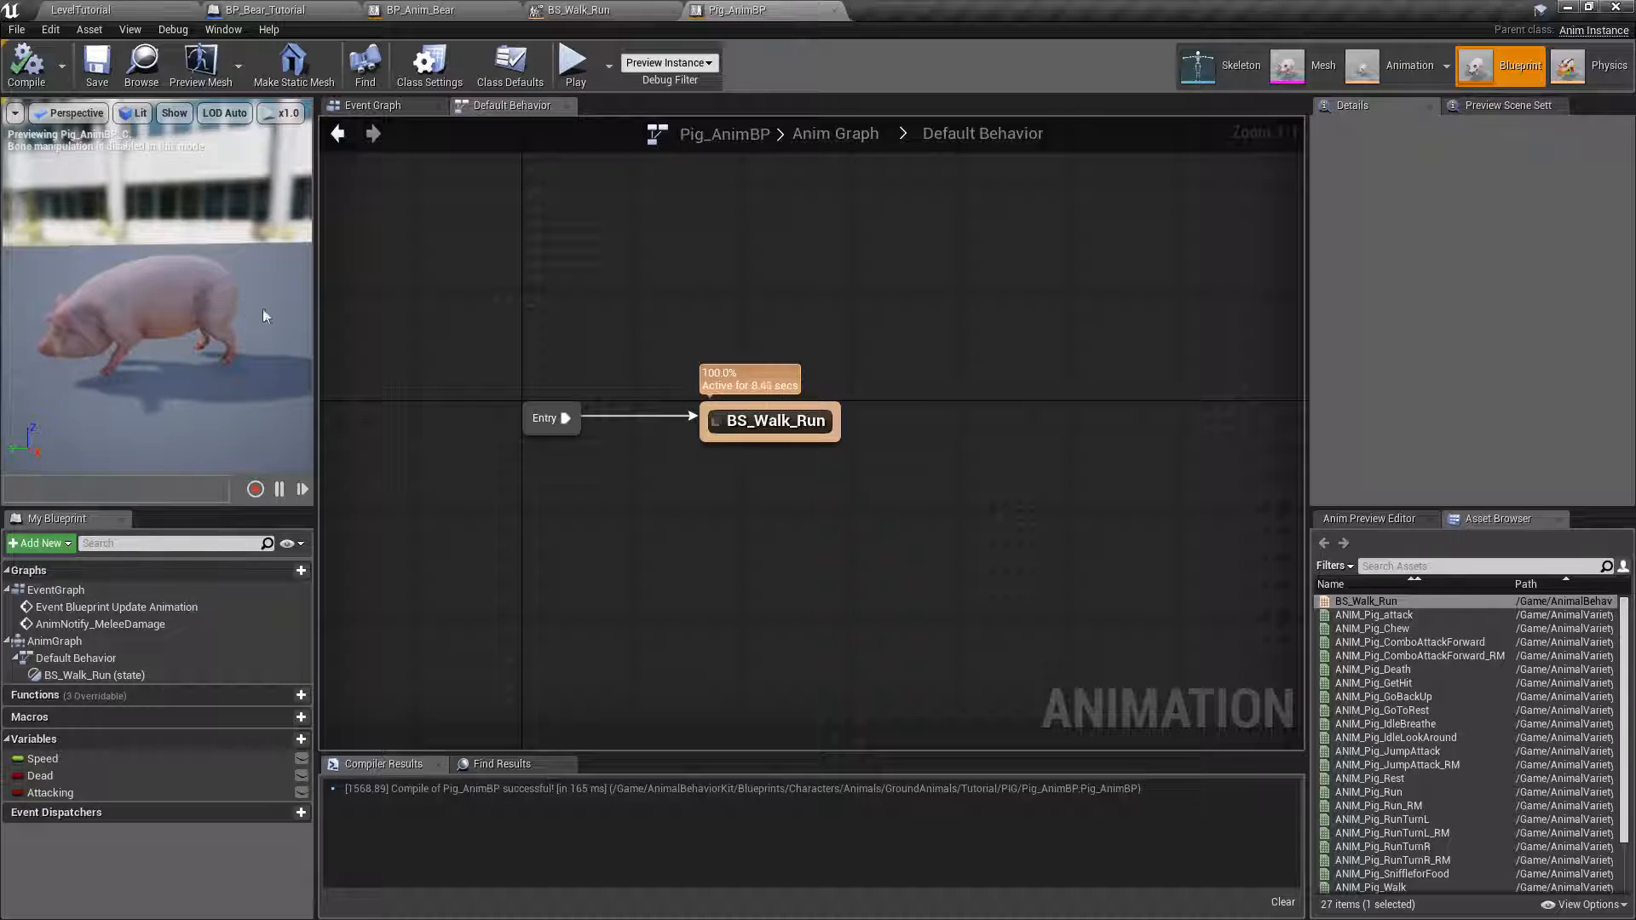
Open the BS_Walk_Run state and line its blend space player node up with Final Animation Pose.
{"action": "double_click", "coordinate": [761, 420]}
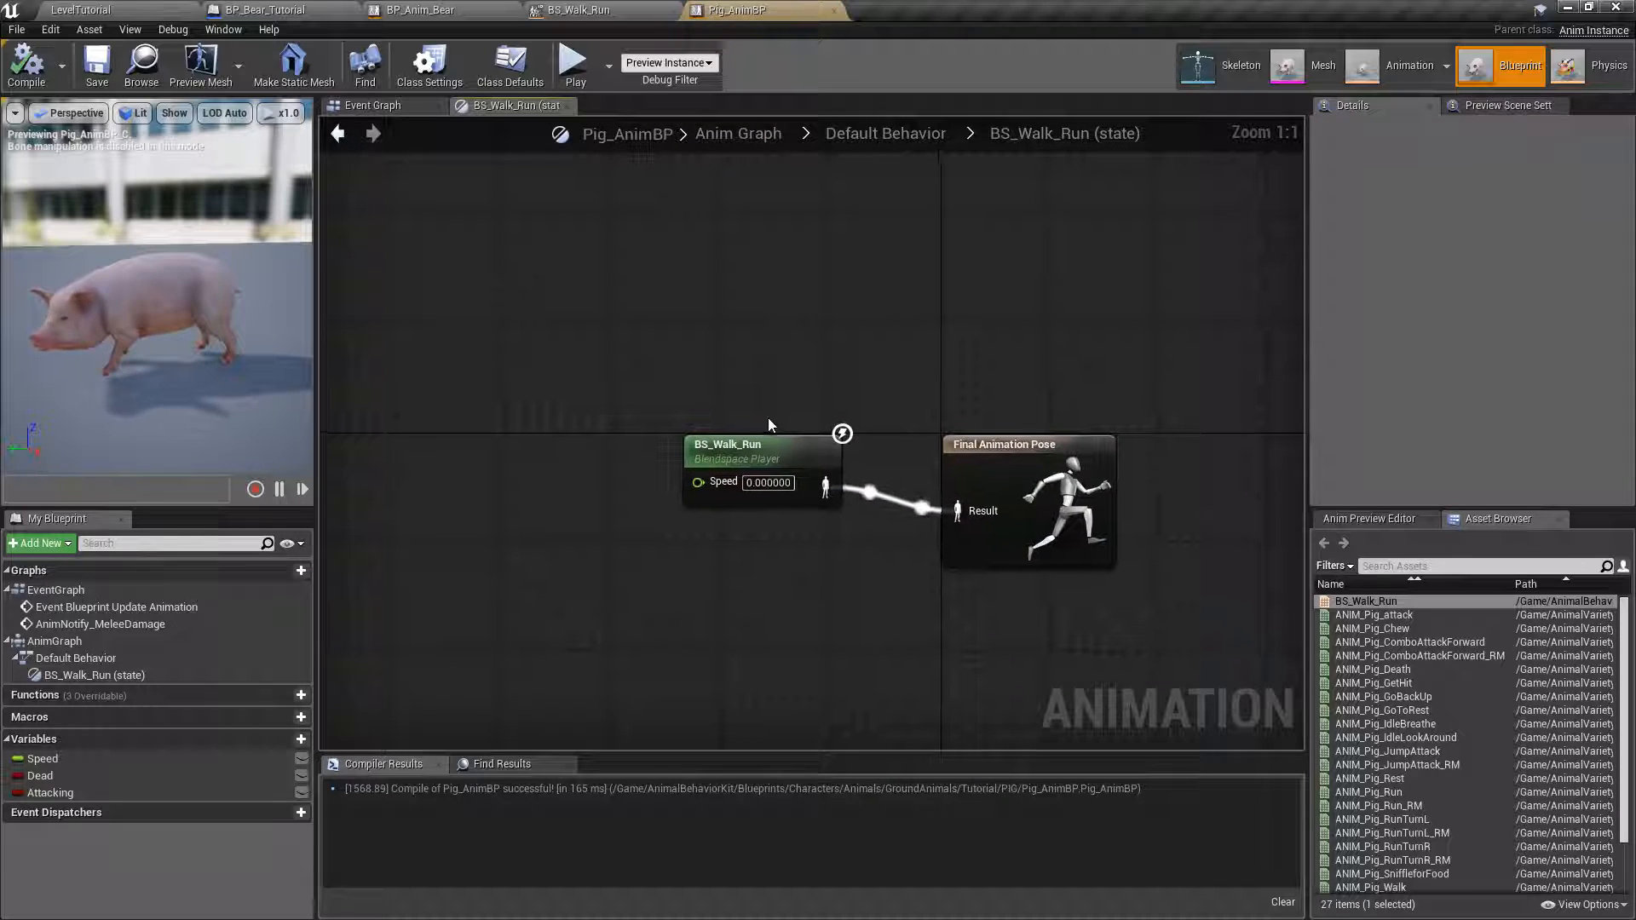
{"action": "left_click", "coordinate": [786, 465]}
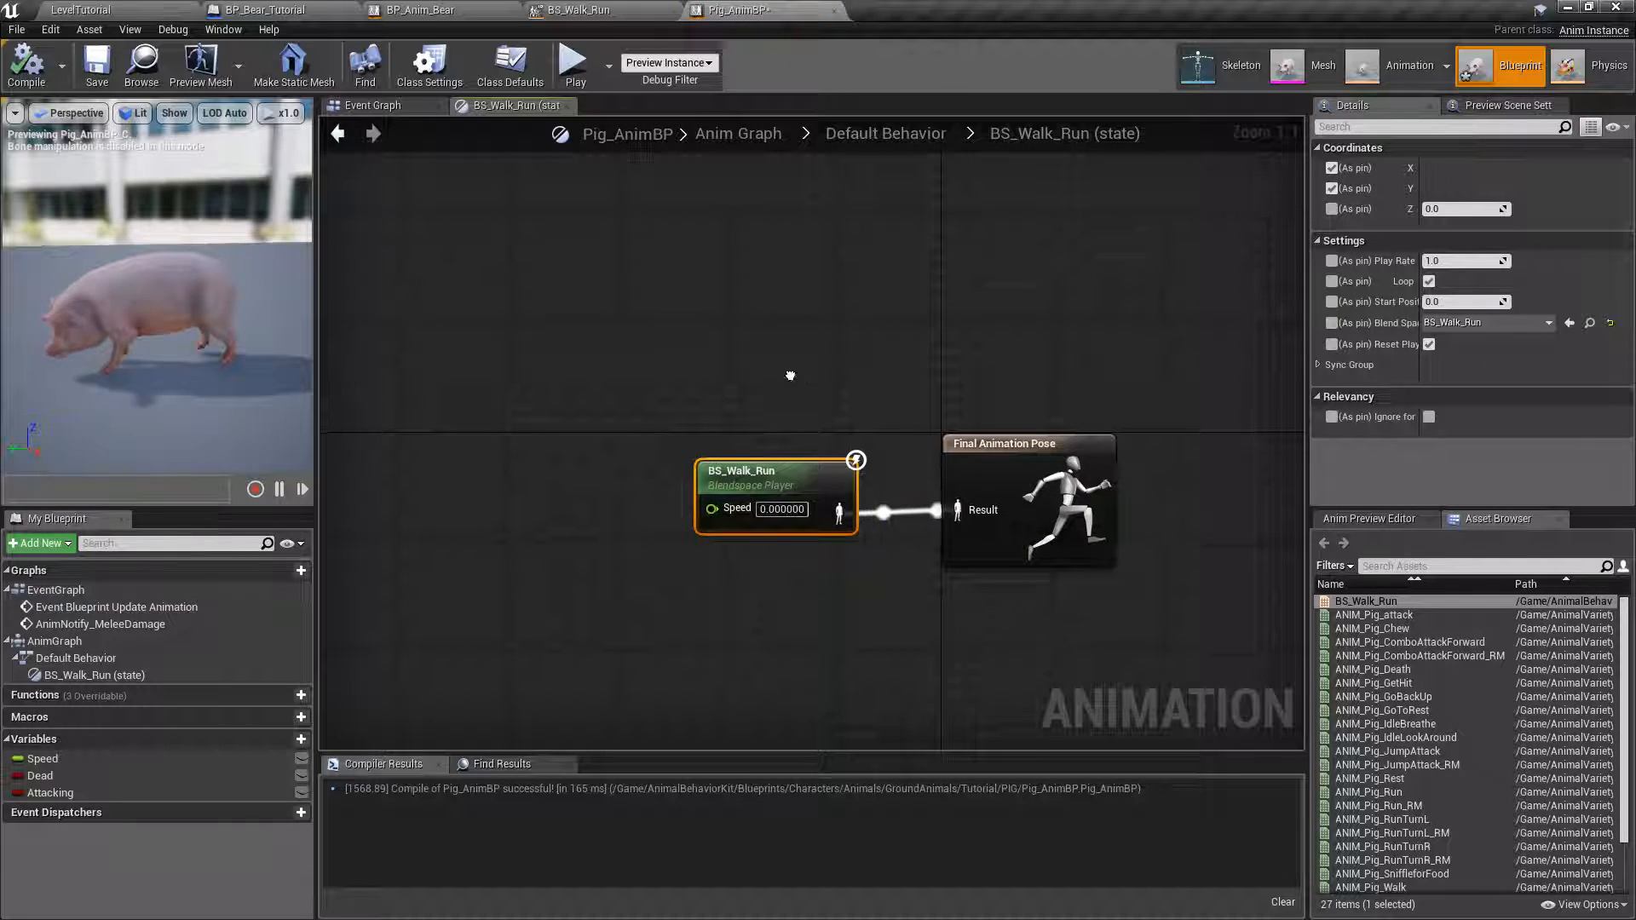
{"action": "right_click_drag", "start_coordinate": [802, 469], "coordinate": [784, 232]}
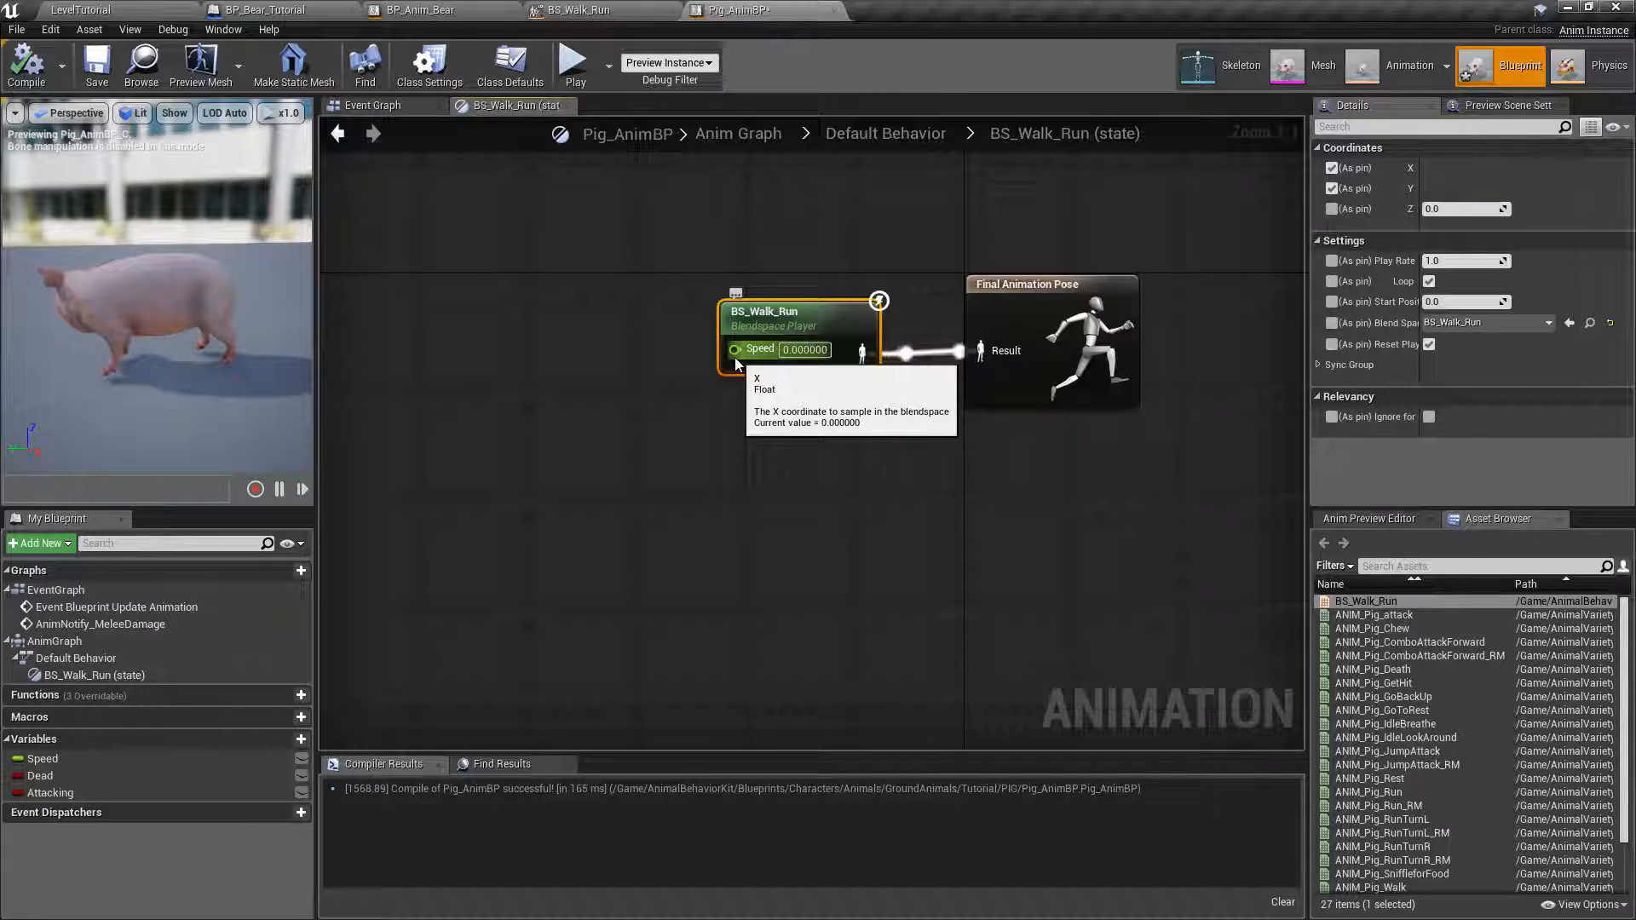
Check the BS_Walk_Run blend space's speed range, and test the player node with Speed 600 by compiling Pig_AnimBP.
{"action": "left_click", "coordinate": [533, 18]}
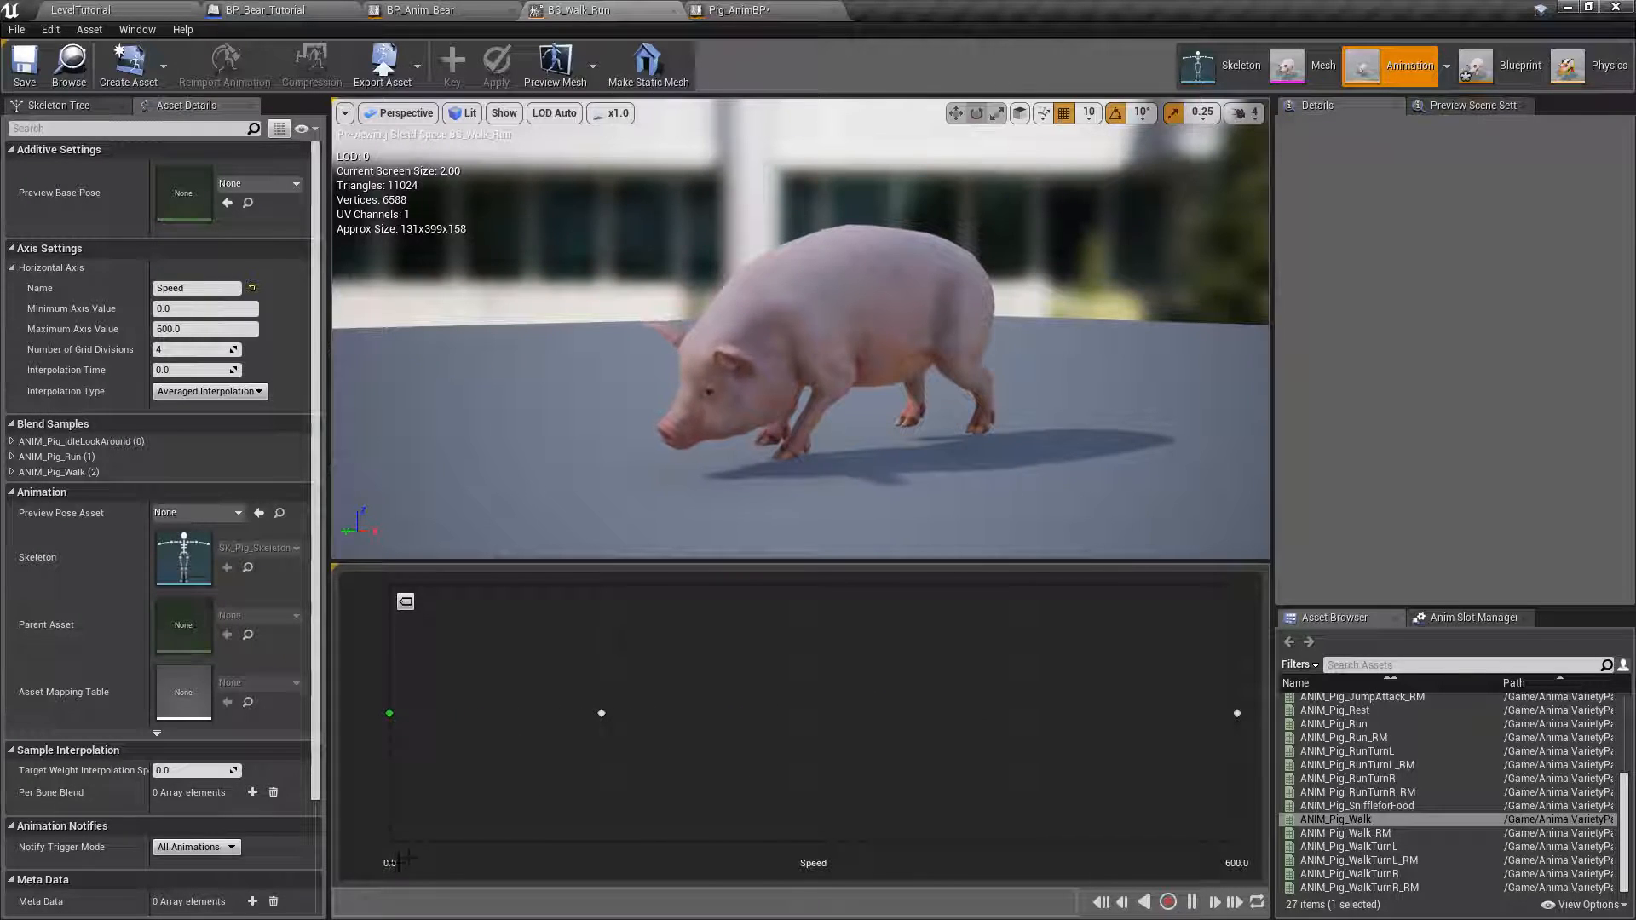
{"action": "left_click", "coordinate": [738, 10]}
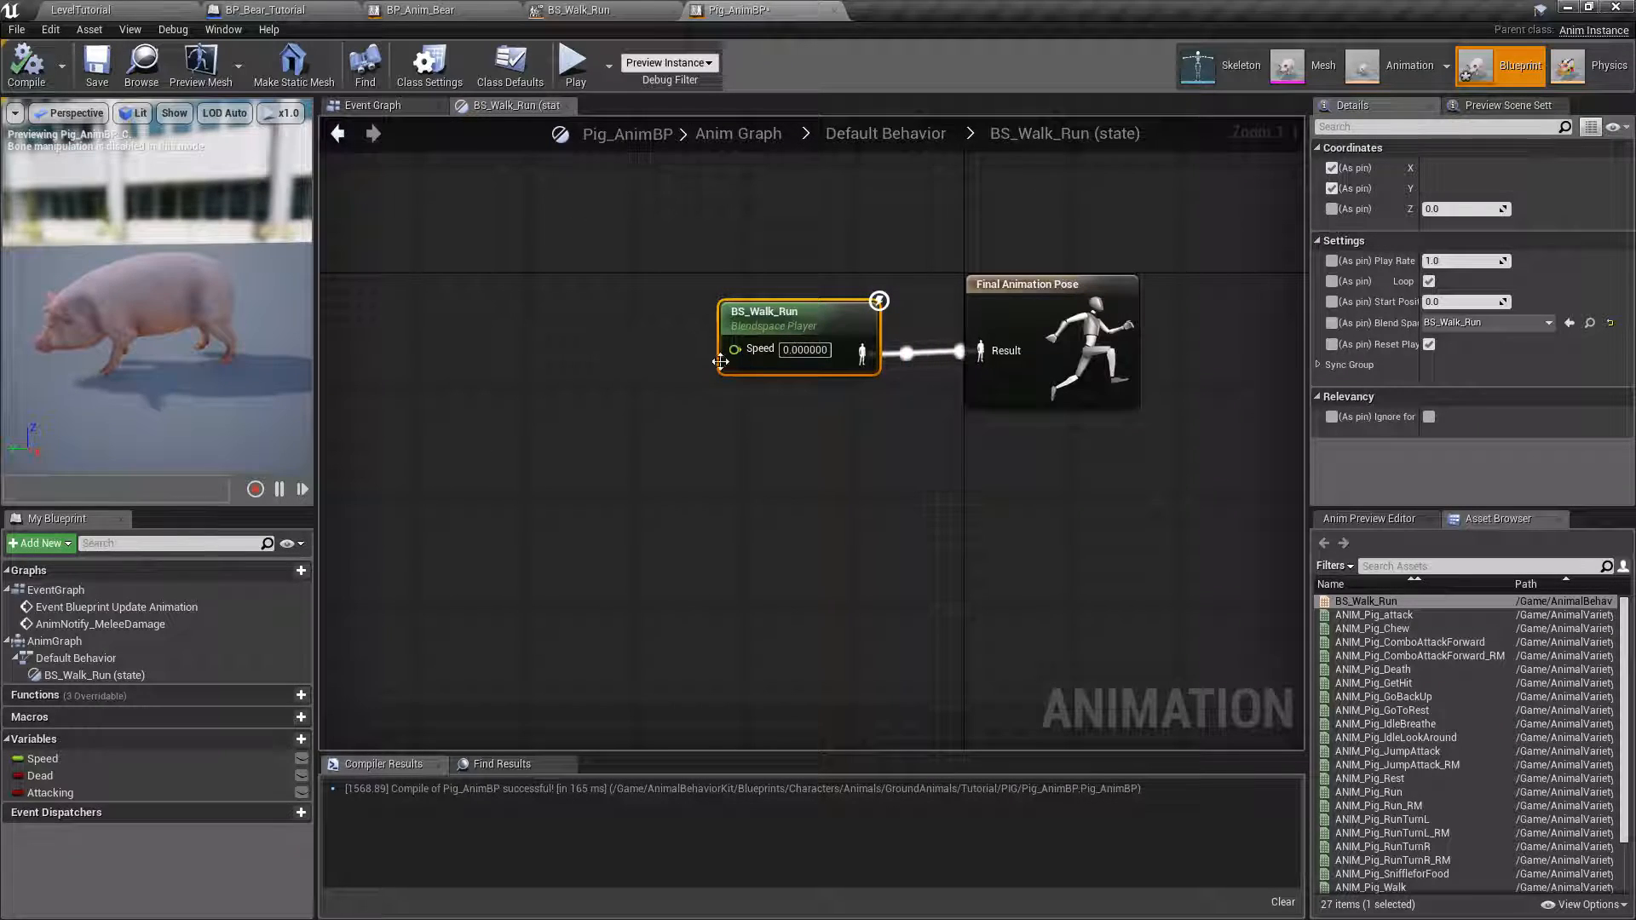
{"action": "left_click", "coordinate": [805, 349]}
{"action": "type", "text": "600"}
{"action": "key", "text": "Return"}
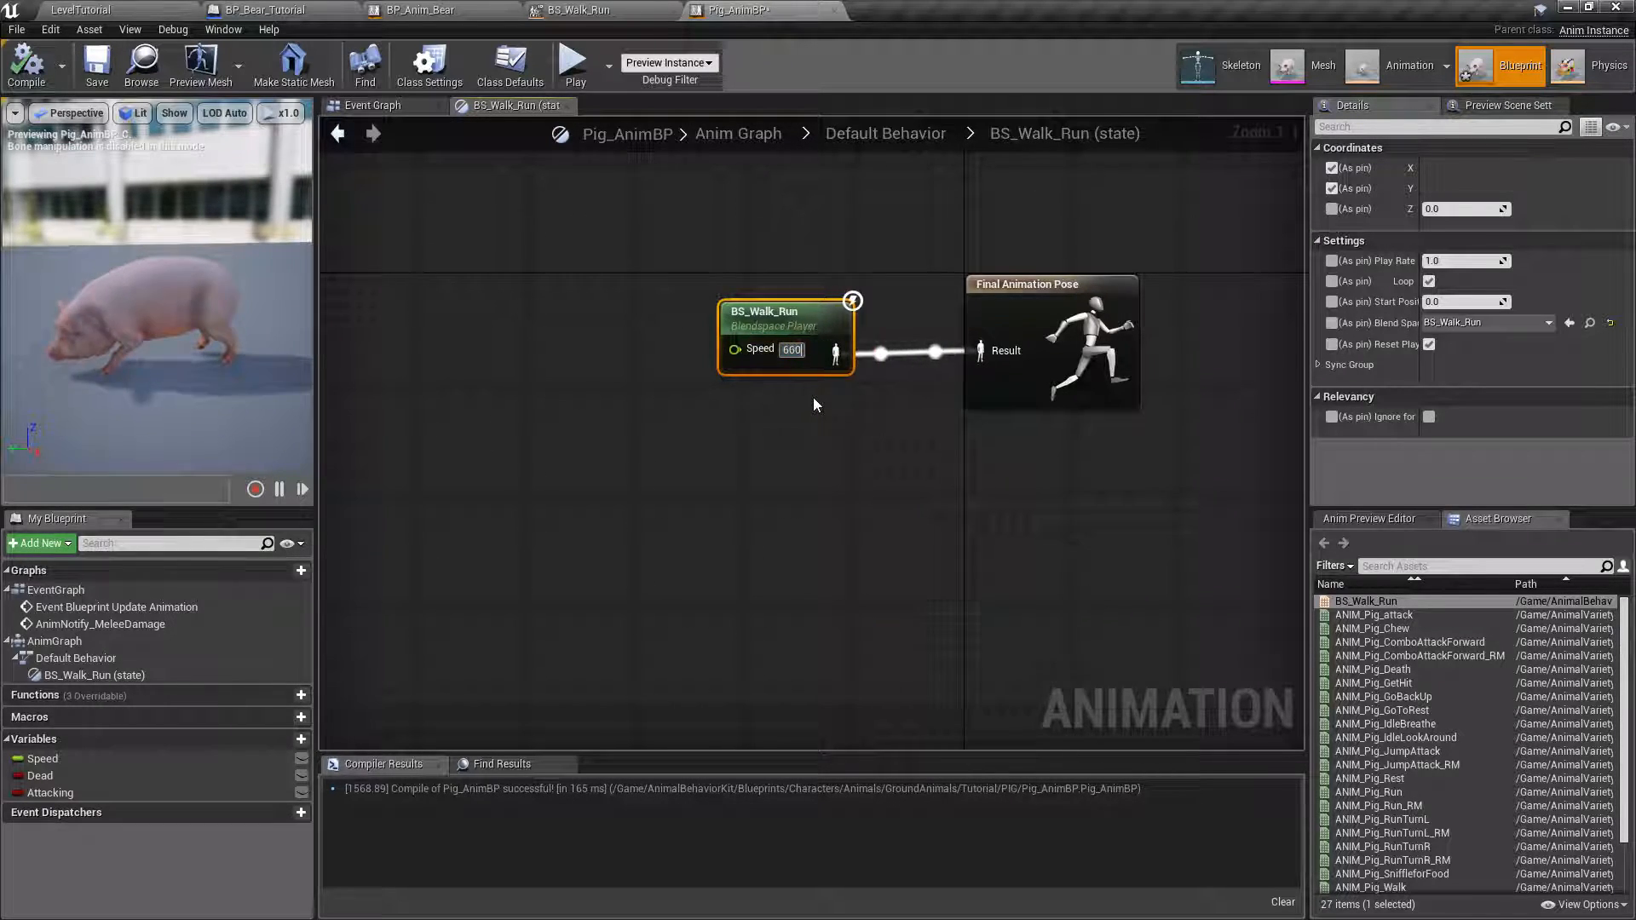
{"action": "left_click", "coordinate": [35, 71]}
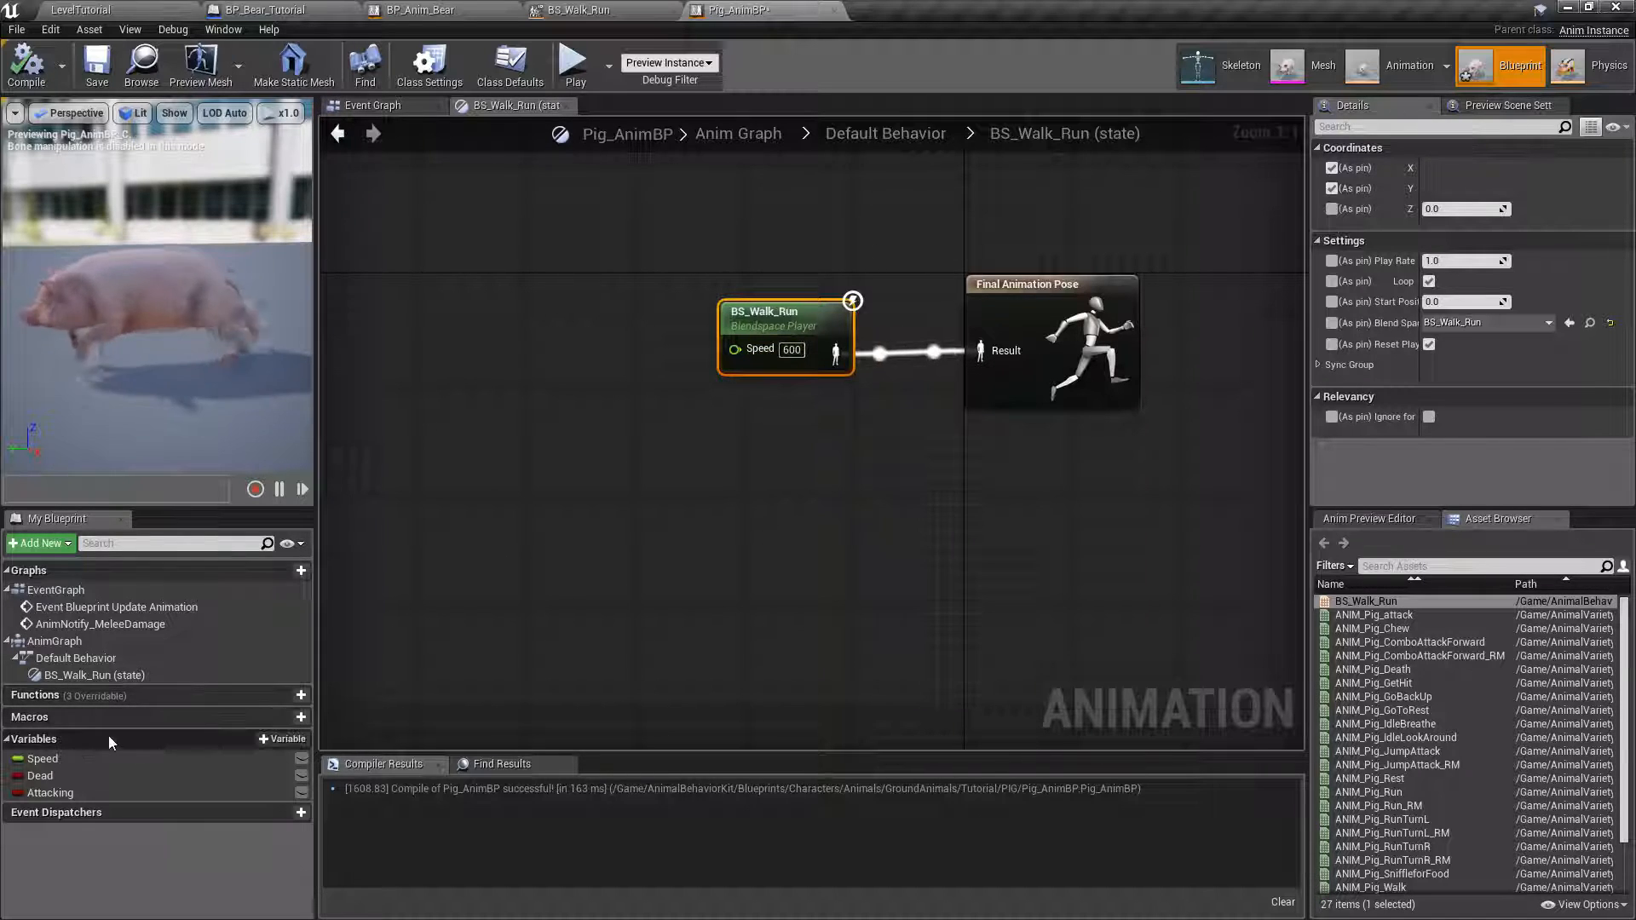
Connect the Speed variable to the BS_Walk_Run node's Speed input, compile, and move both nodes closer to Final Animation Pose.
{"action": "left_click_drag", "start_coordinate": [44, 760], "coordinate": [736, 363]}
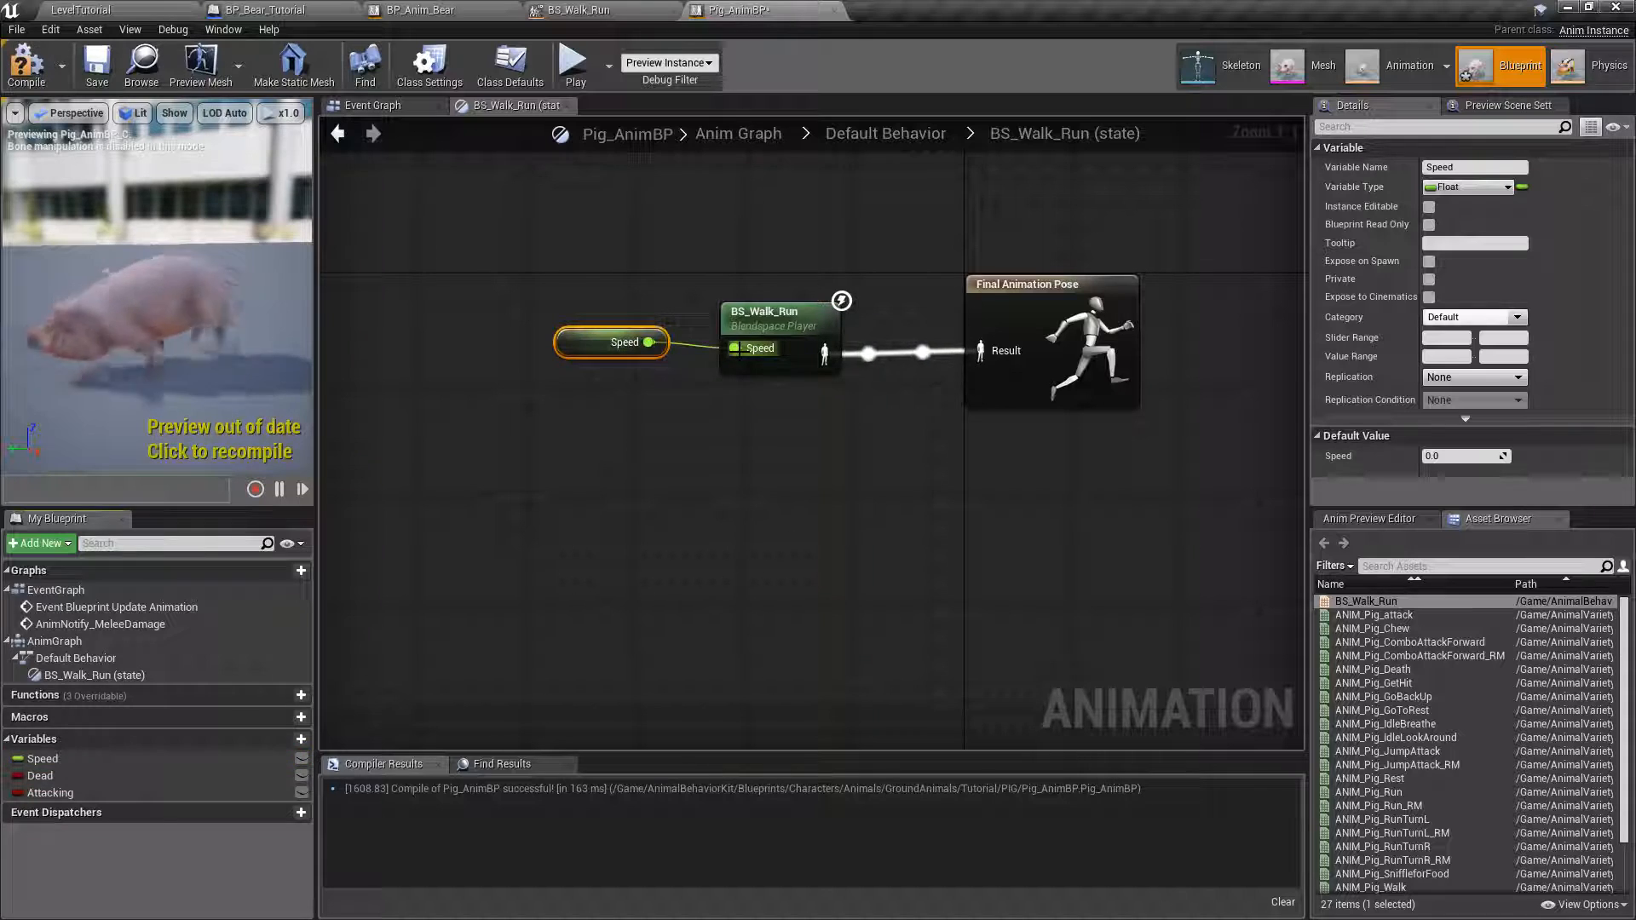
{"action": "left_click", "coordinate": [25, 63]}
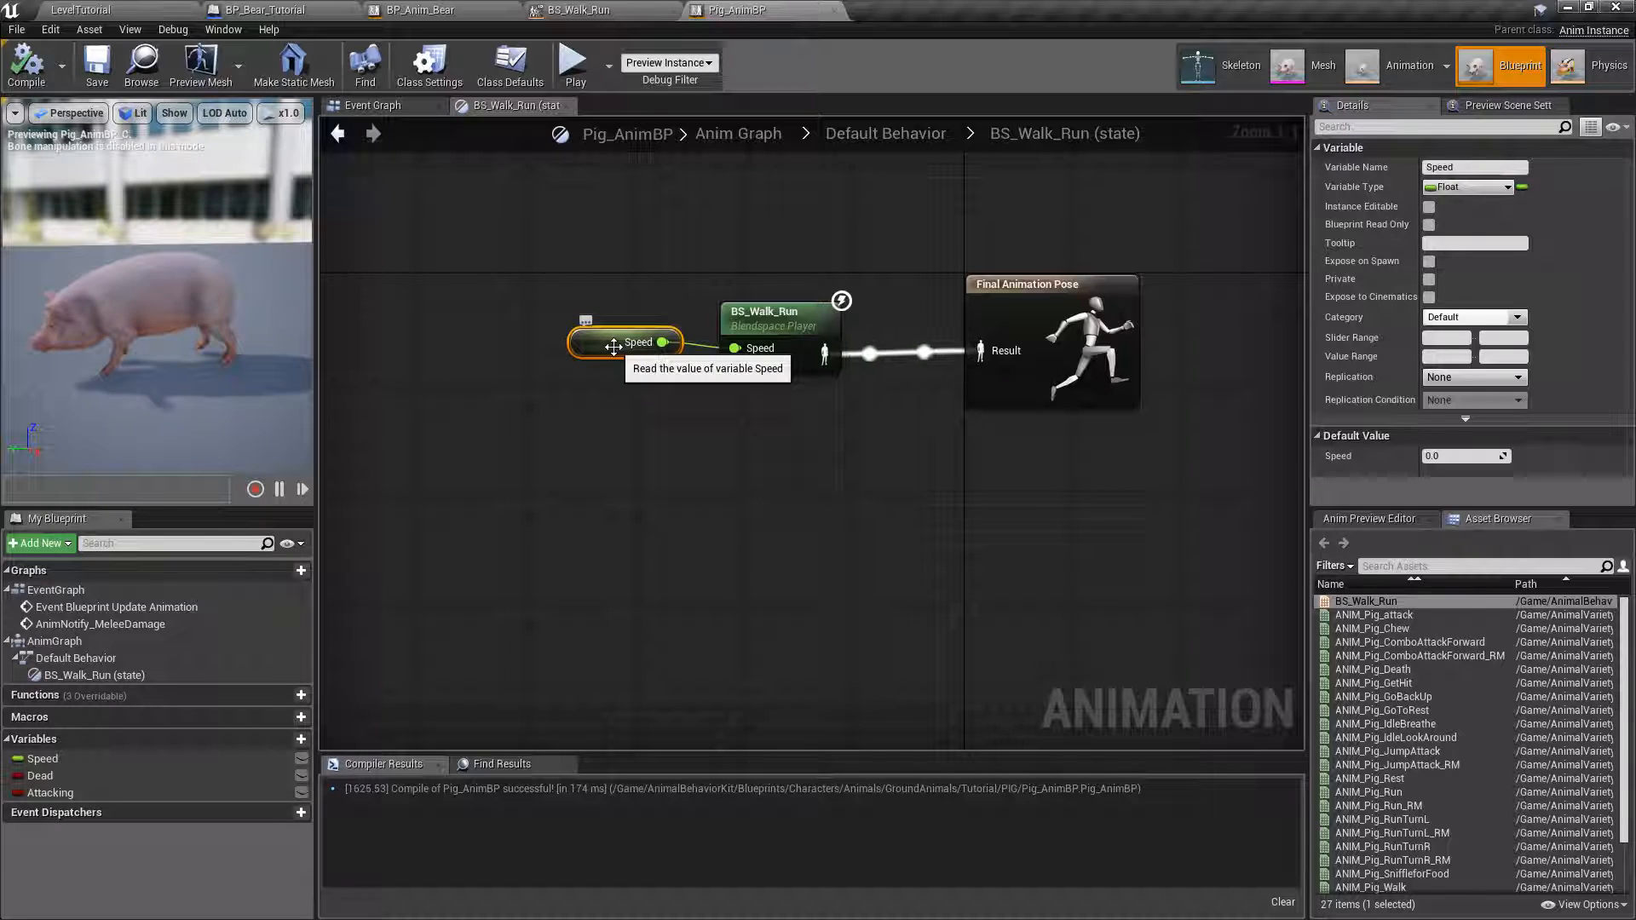
{"action": "left_click_drag", "start_coordinate": [608, 356], "coordinate": [608, 370]}
{"action": "left_click", "coordinate": [796, 367]}
{"action": "left_click_drag", "start_coordinate": [779, 358], "coordinate": [834, 356]}
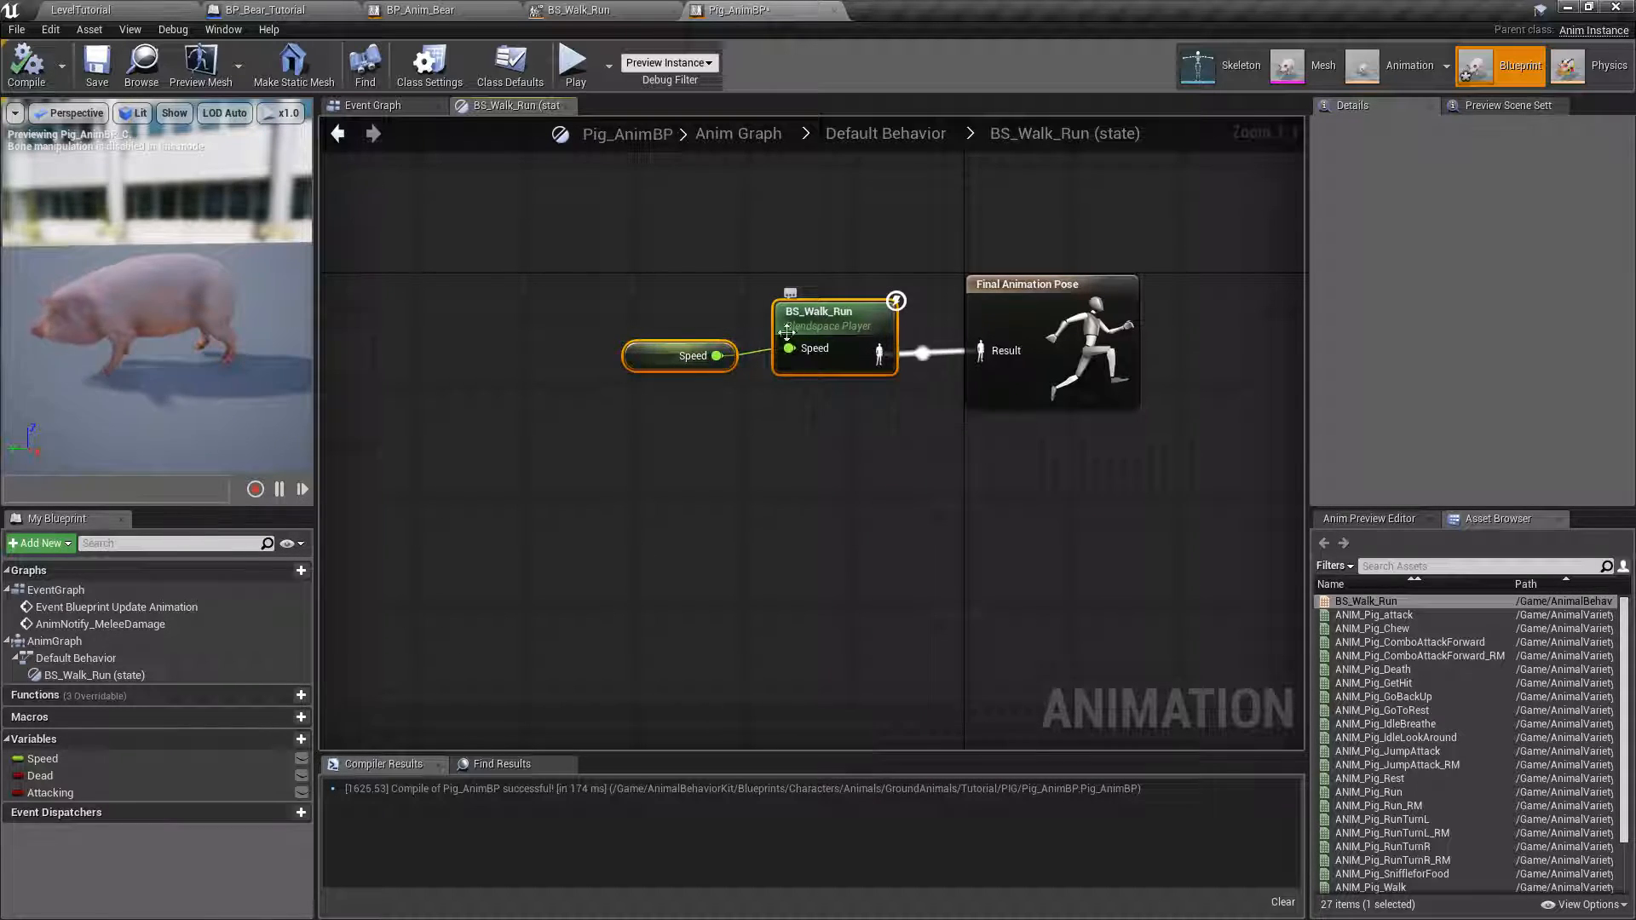
Preview the pig in the BS_Walk_Run blend space at speeds between the idle and walk samples.
{"action": "left_click", "coordinate": [576, 10]}
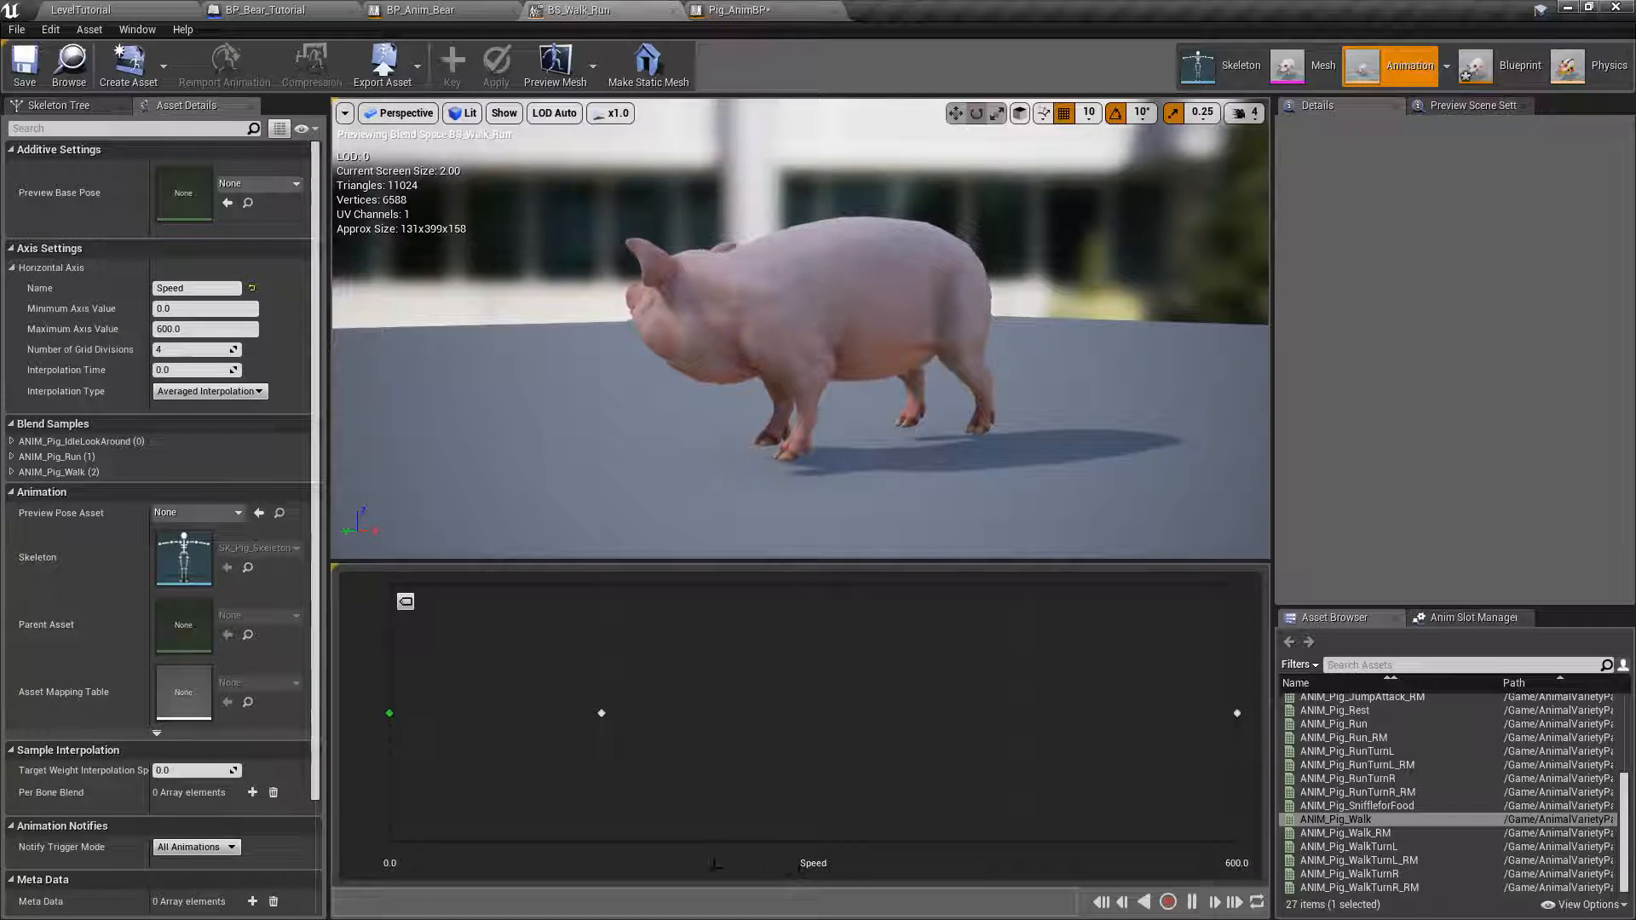
{"action": "mouse_move", "coordinate": [602, 714]}
{"action": "left_click_drag", "start_coordinate": [415, 727], "coordinate": [409, 724]}
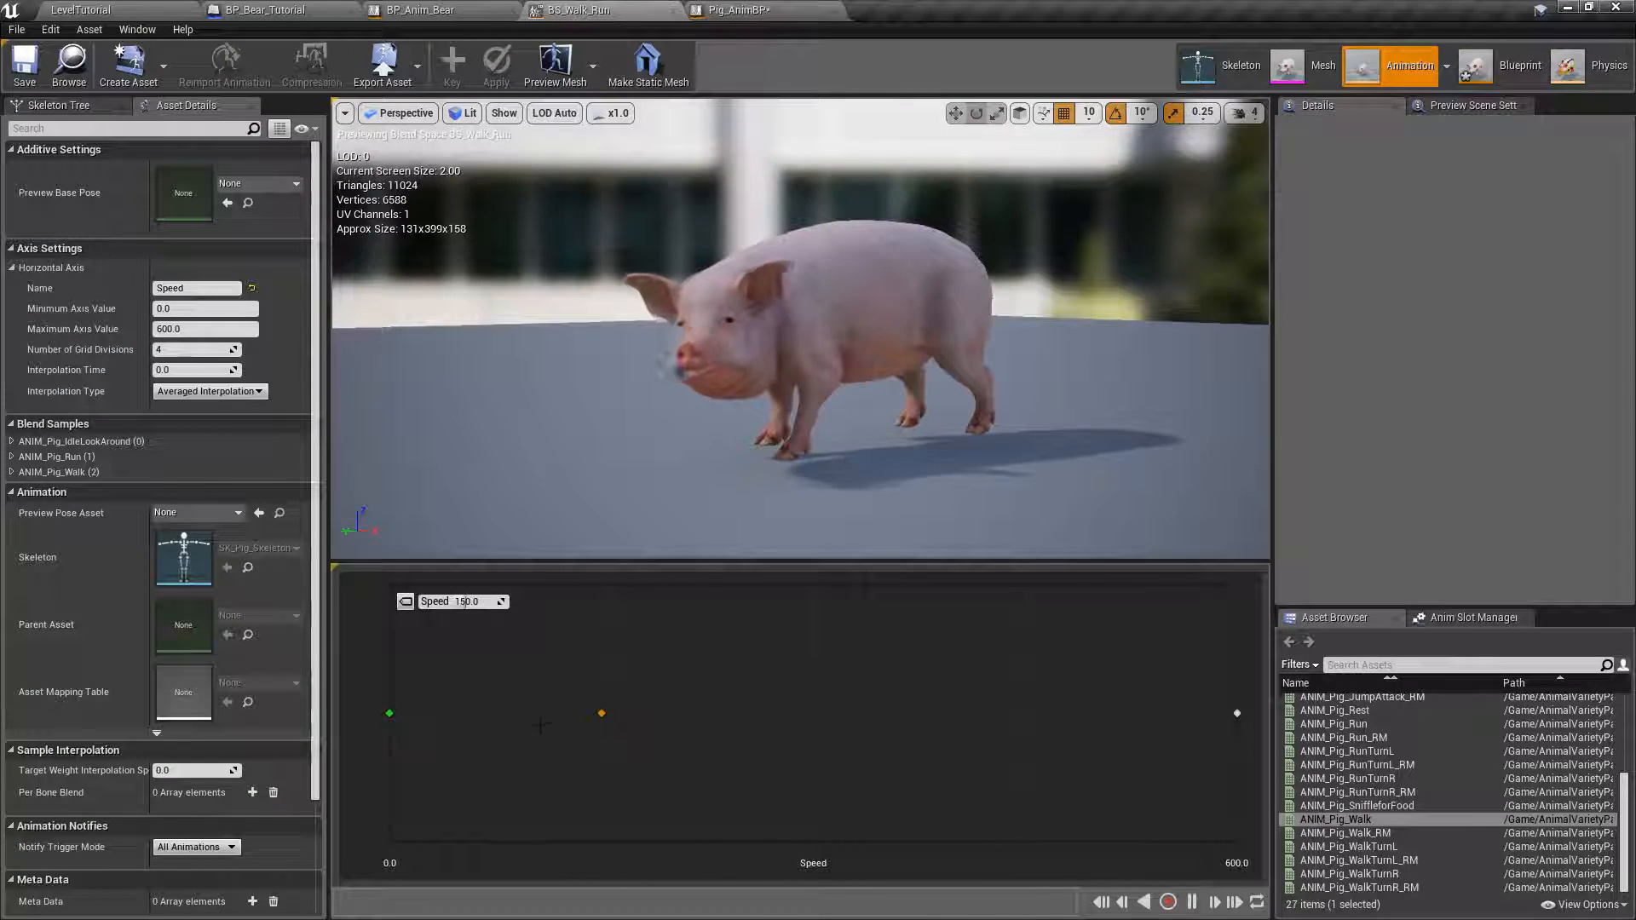
{"action": "key", "text": "shift"}
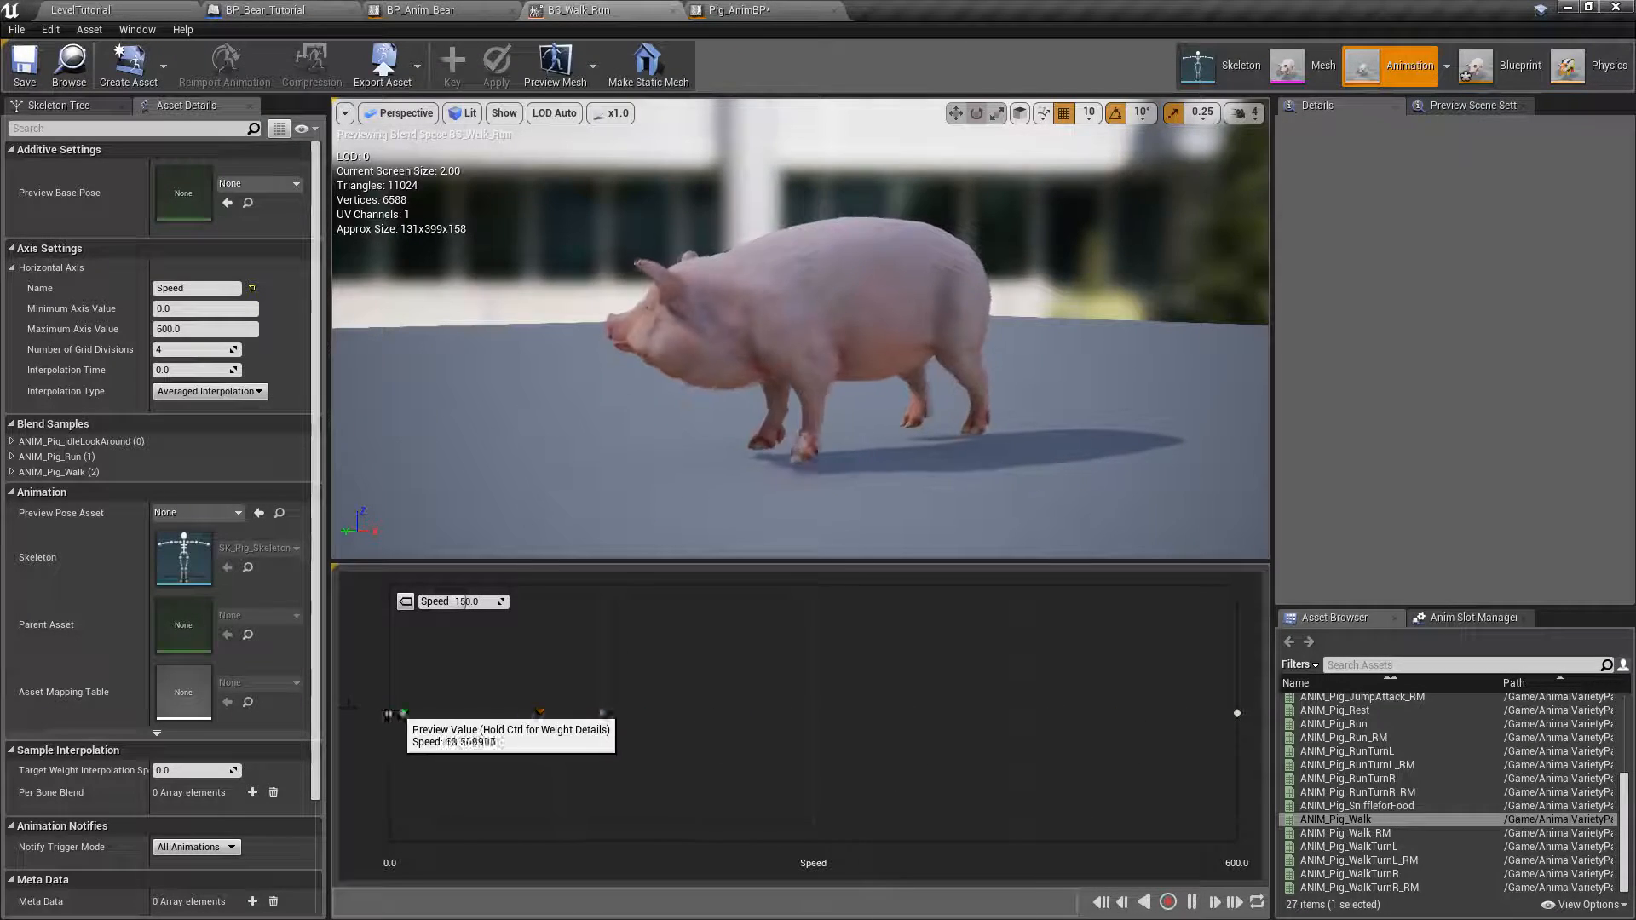
Save Pig_AnimBP and review its Anim Graph and the speed, dead and attacking logic in its Event Graph.
{"action": "left_click", "coordinate": [737, 10]}
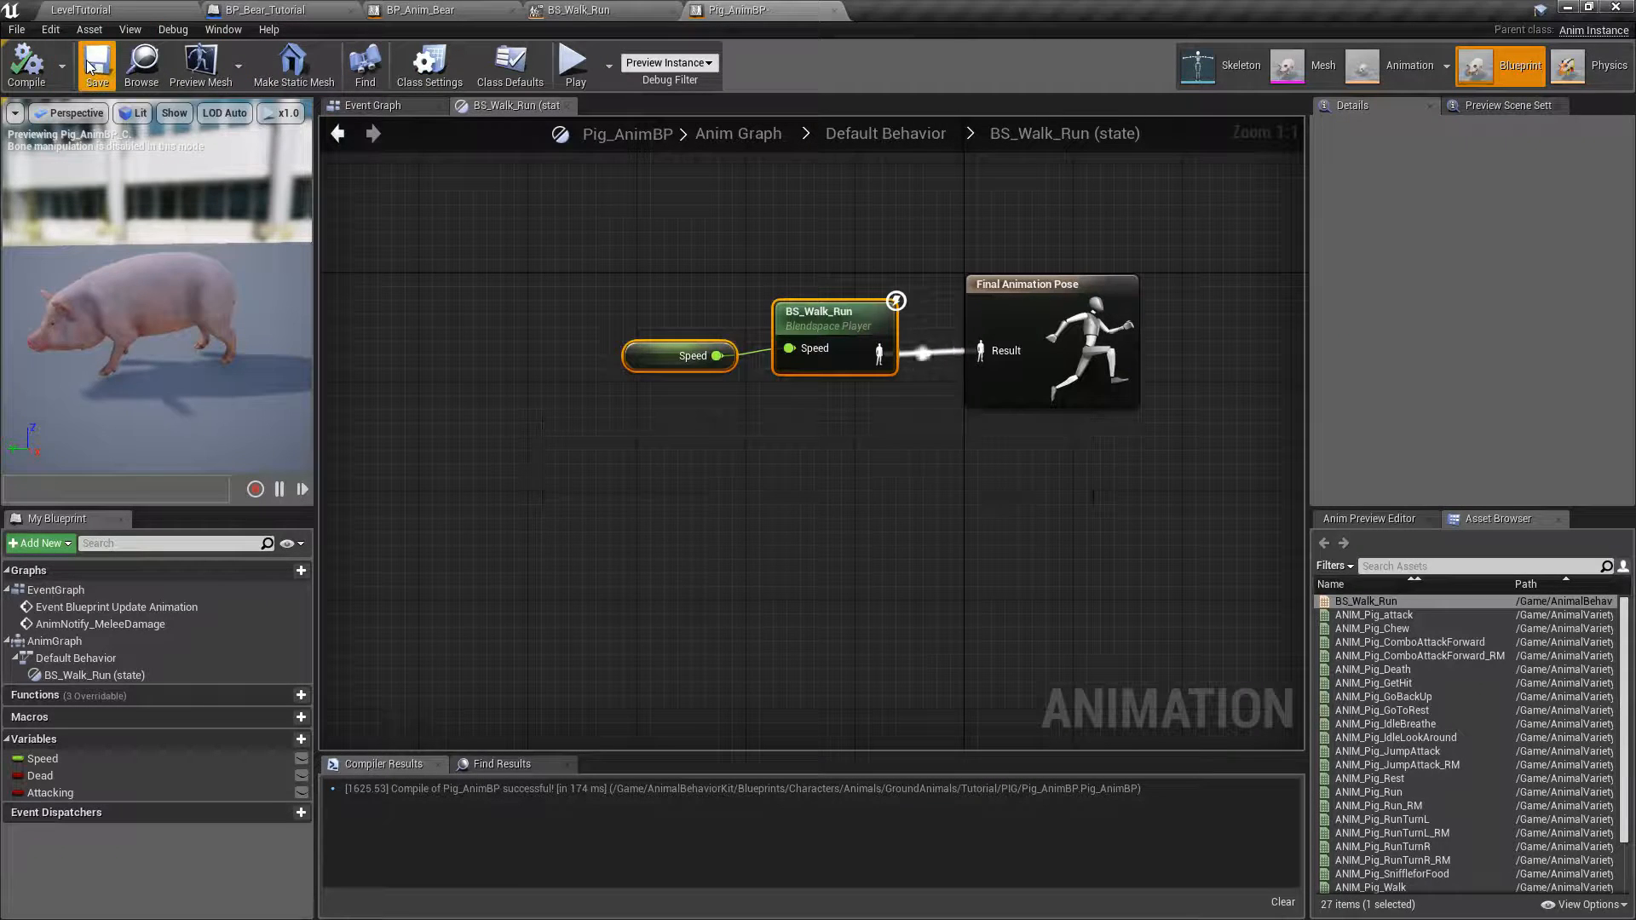
{"action": "left_click", "coordinate": [340, 138]}
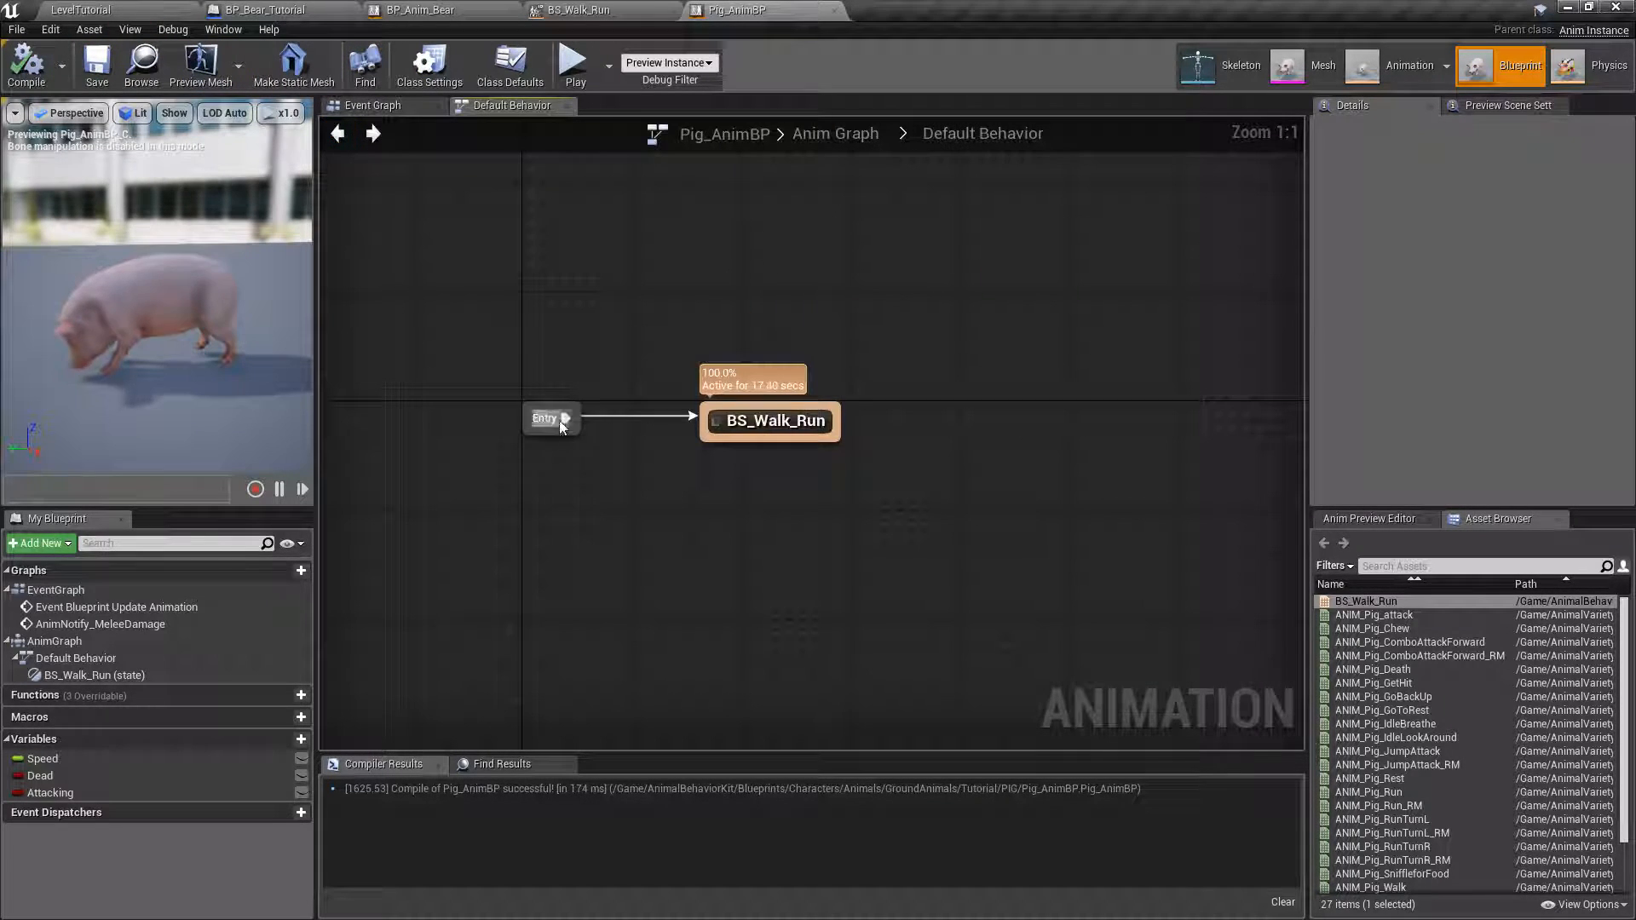
{"action": "left_click", "coordinate": [340, 138]}
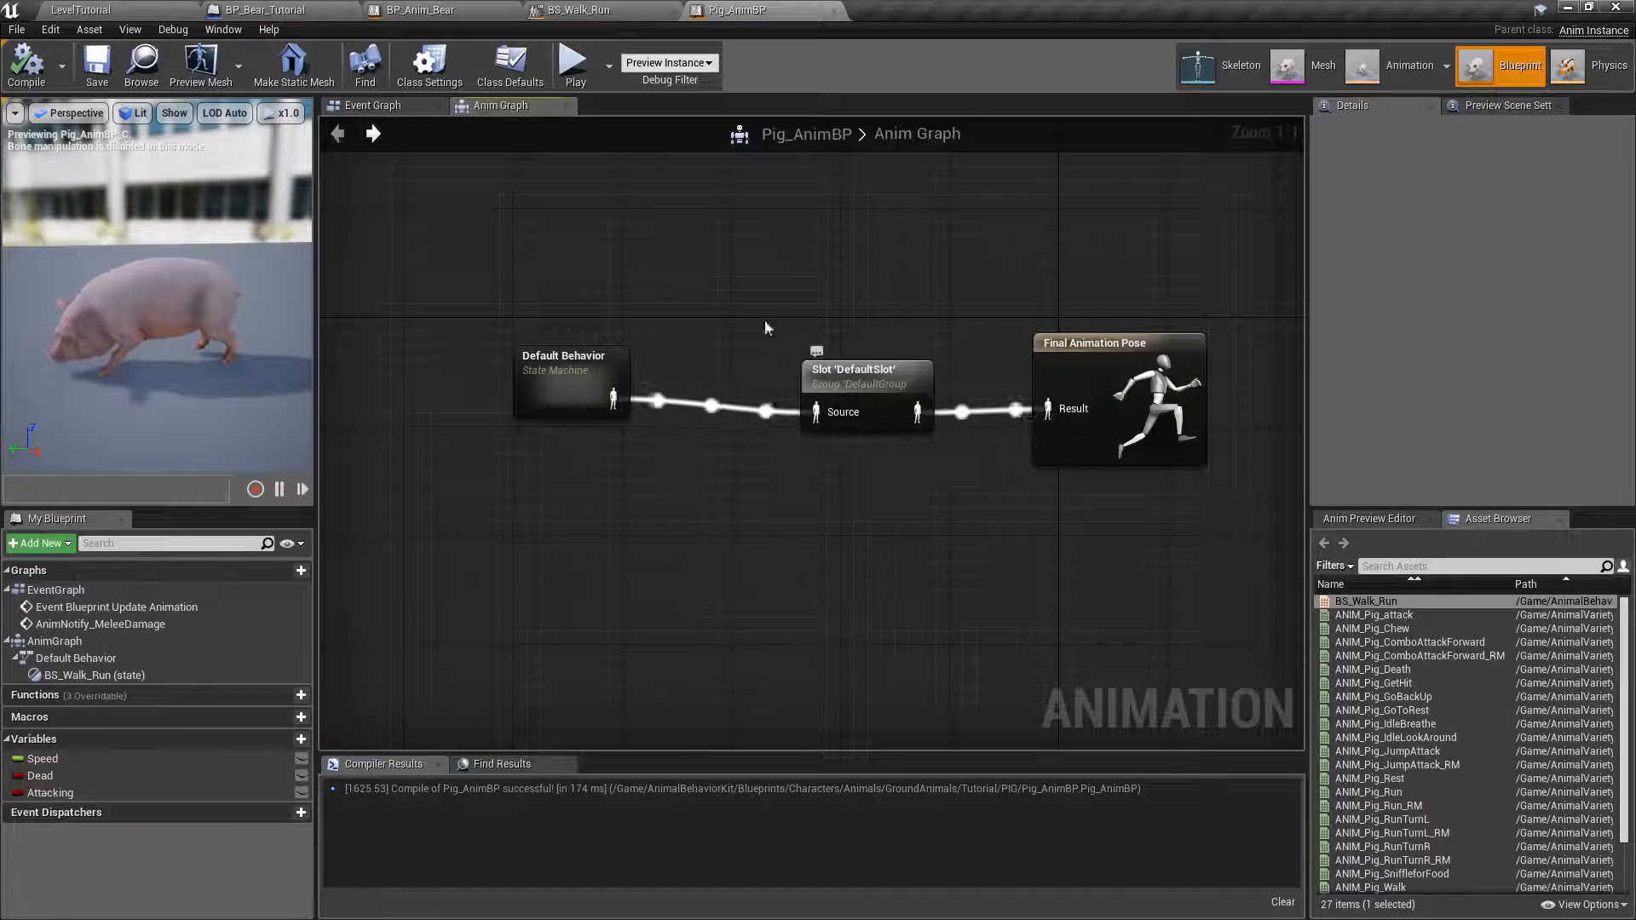
{"action": "left_click", "coordinate": [380, 107]}
{"action": "right_click_drag", "start_coordinate": [515, 243], "coordinate": [660, 247]}
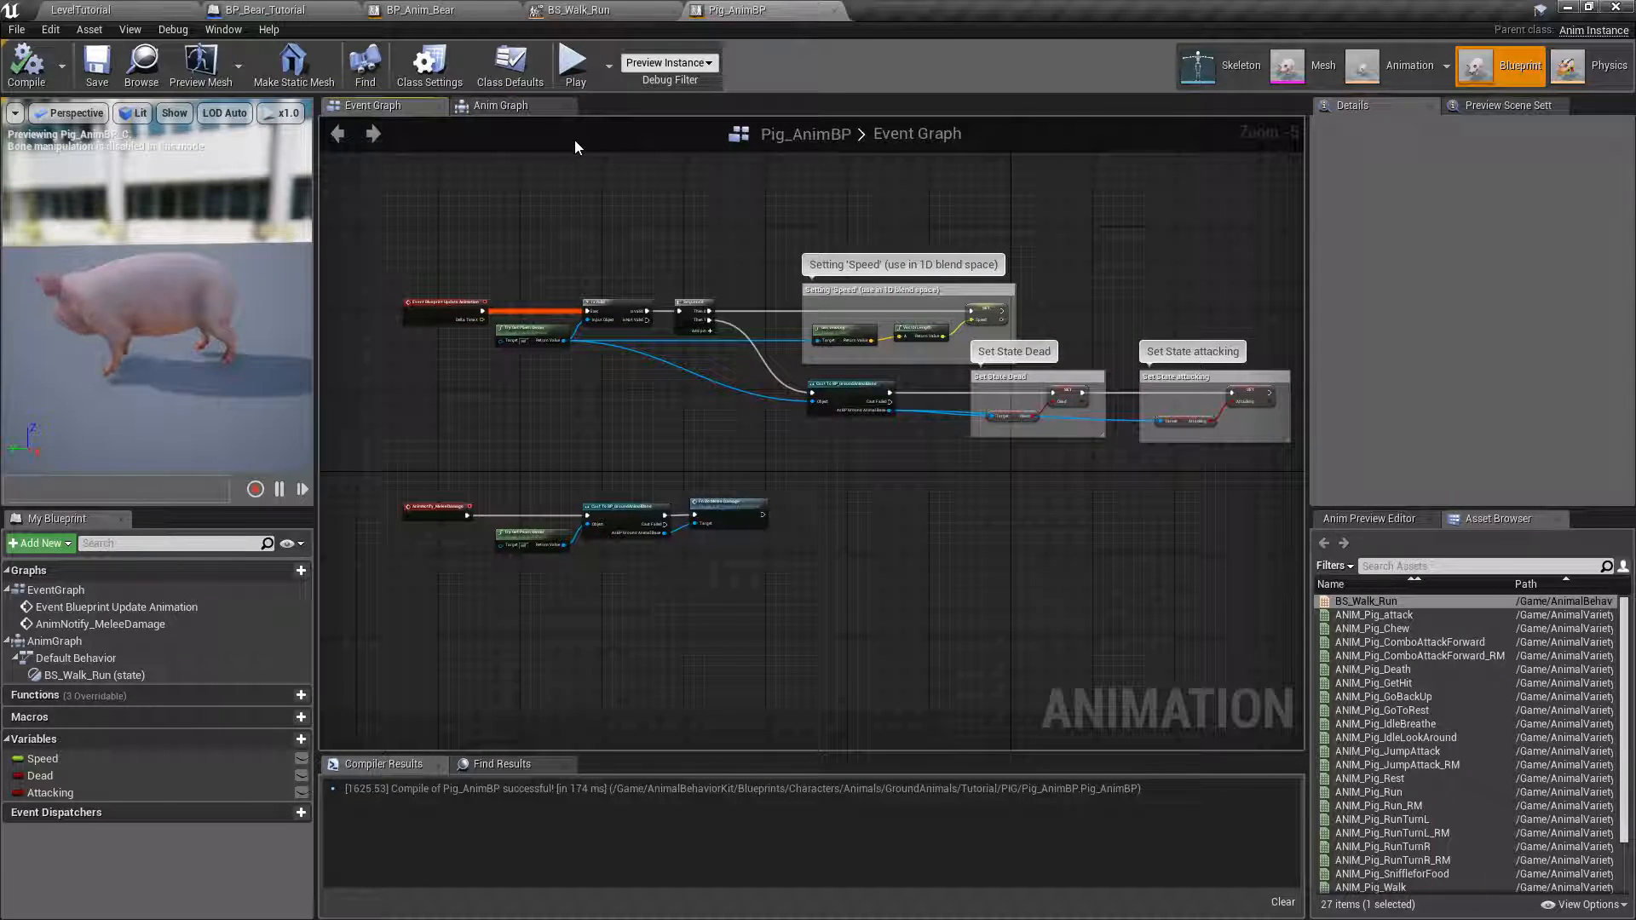
{"action": "left_click", "coordinate": [482, 107]}
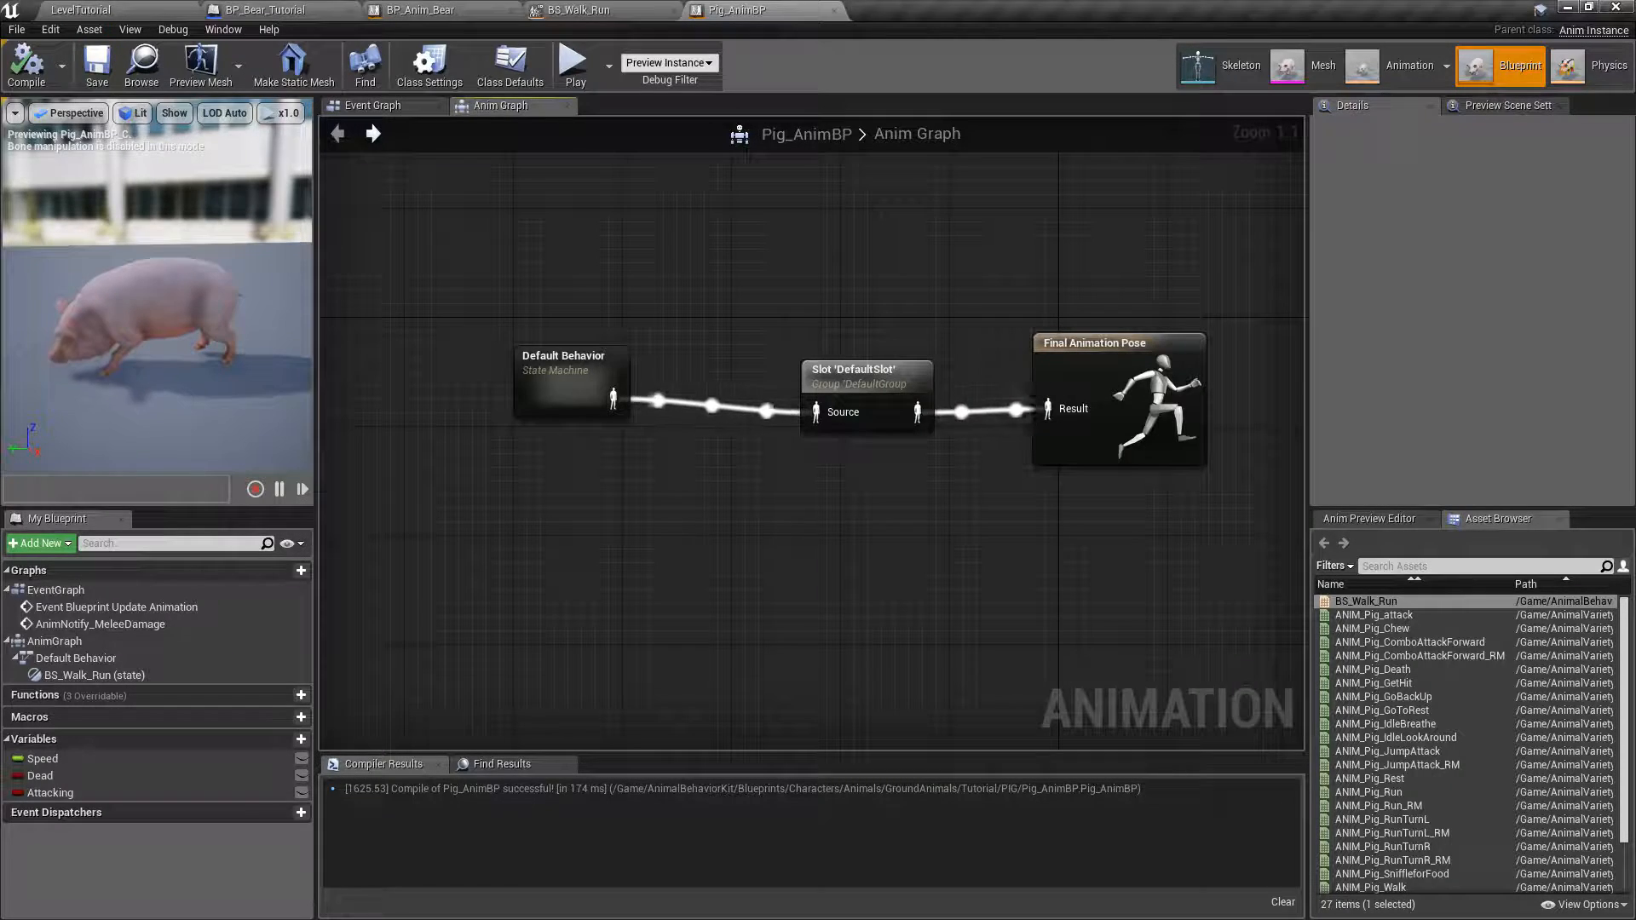
Switch to PowerPoint and review the animation topics on the Tutorial Series Coverage slide.
{"action": "key", "text": "alt+Tab"}
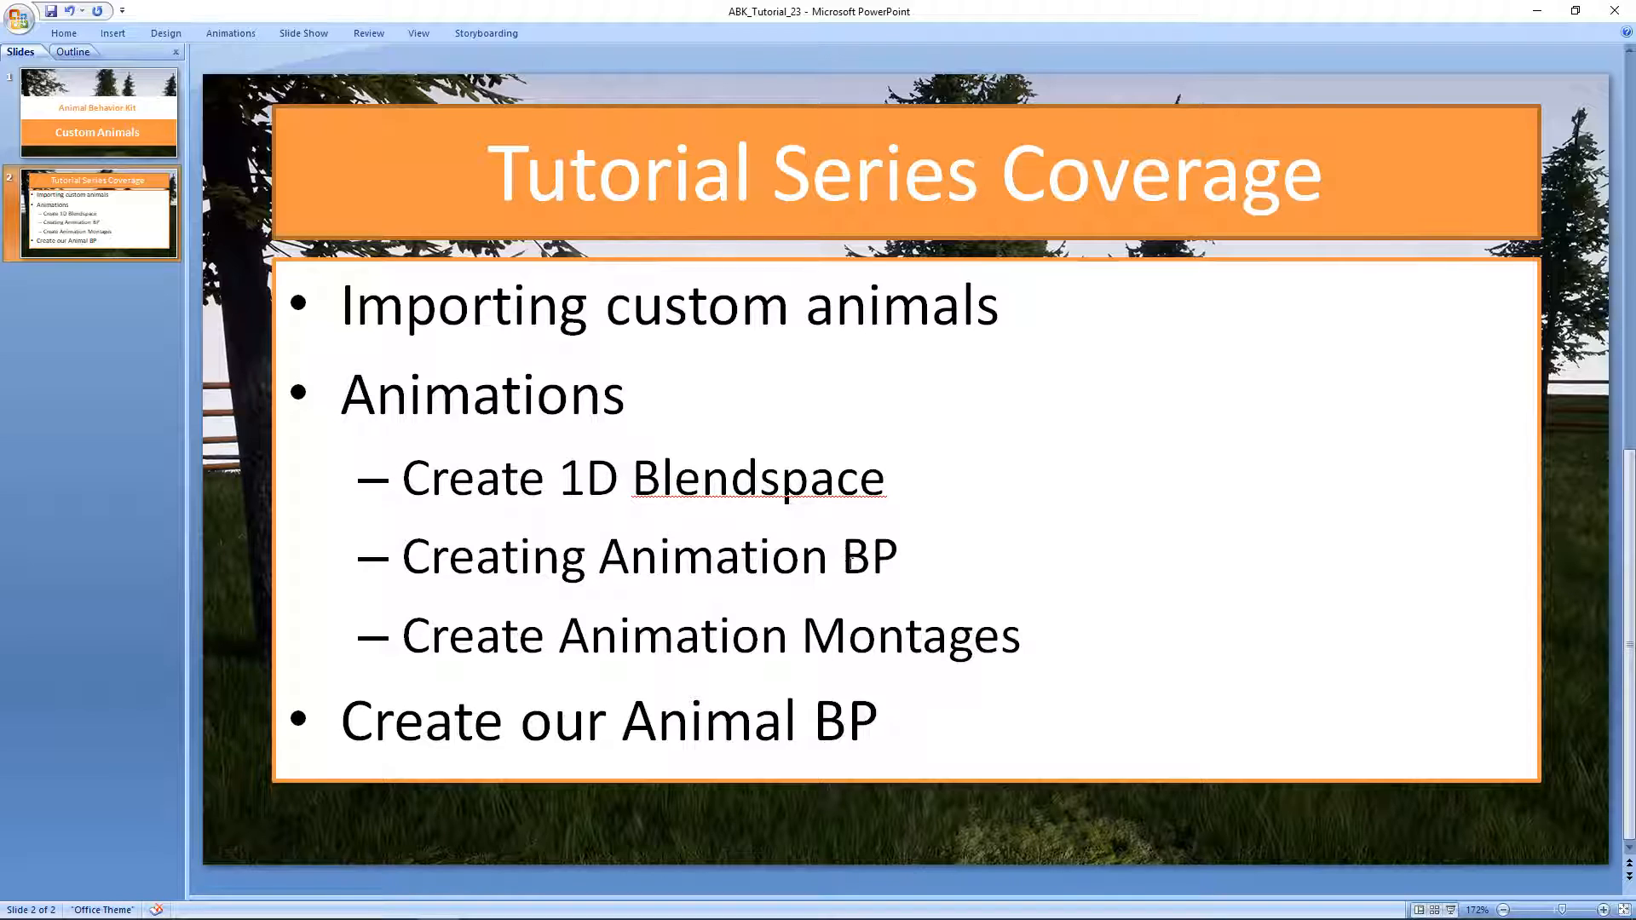
{"action": "mouse_move", "coordinate": [892, 559]}
{"action": "left_mouse_down"}
{"action": "mouse_move", "coordinate": [402, 560]}
{"action": "mouse_move", "coordinate": [407, 511]}
{"action": "left_mouse_up"}
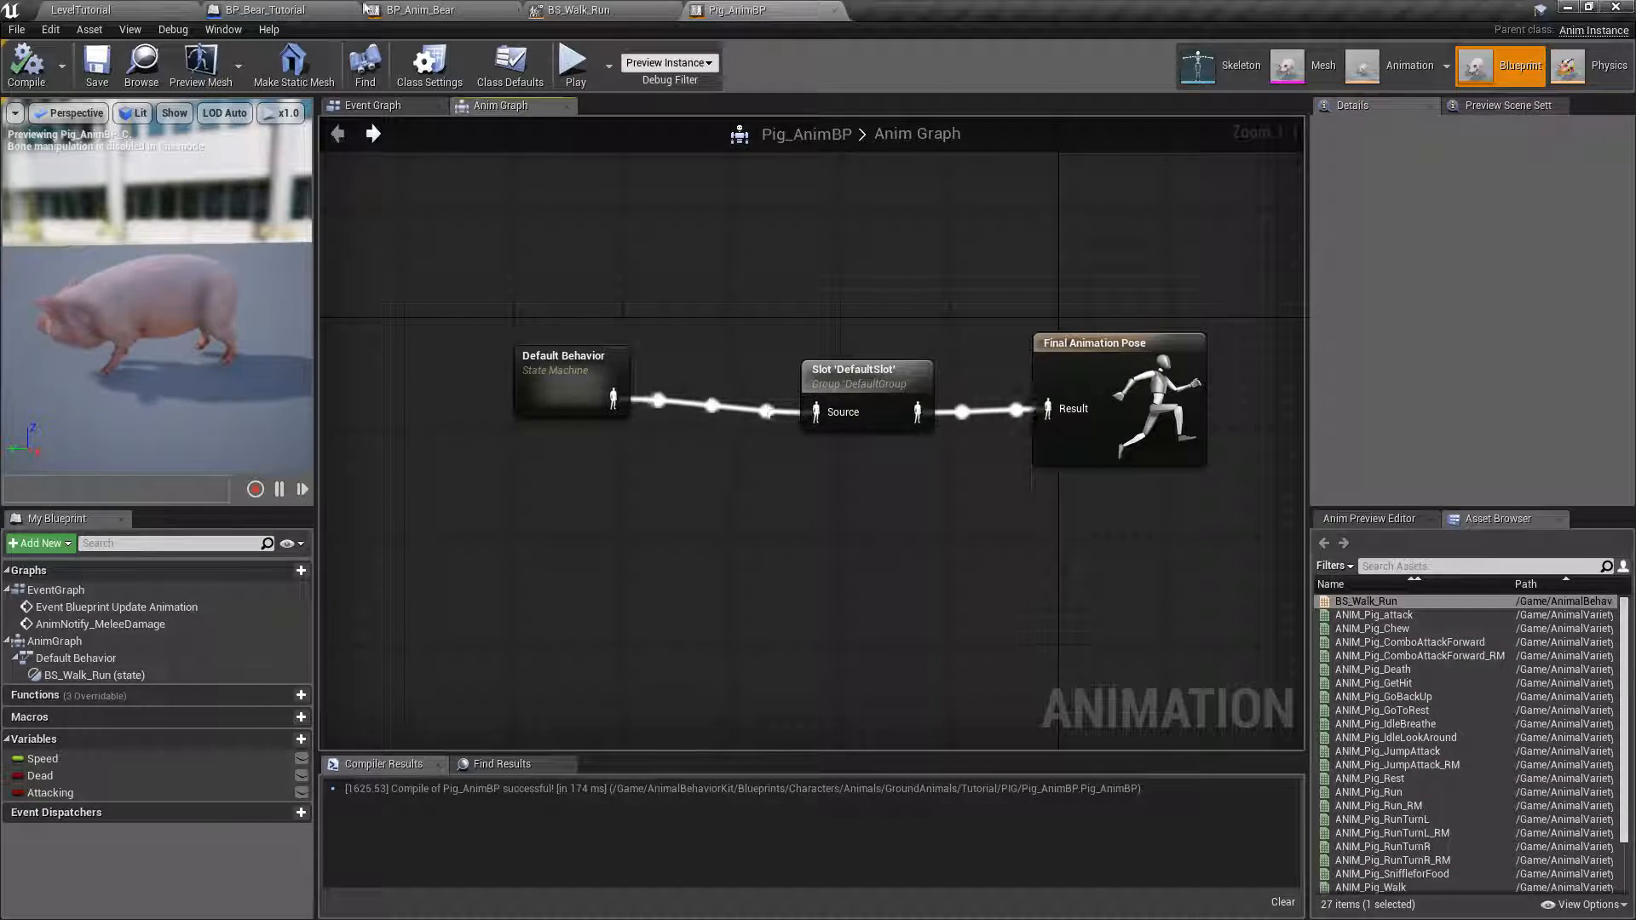
Switch back to Unreal Editor and browse to the AnimalVarietyPack/Pig/Animations folder from the LevelTutorial level.
{"action": "left_click", "coordinate": [107, 9]}
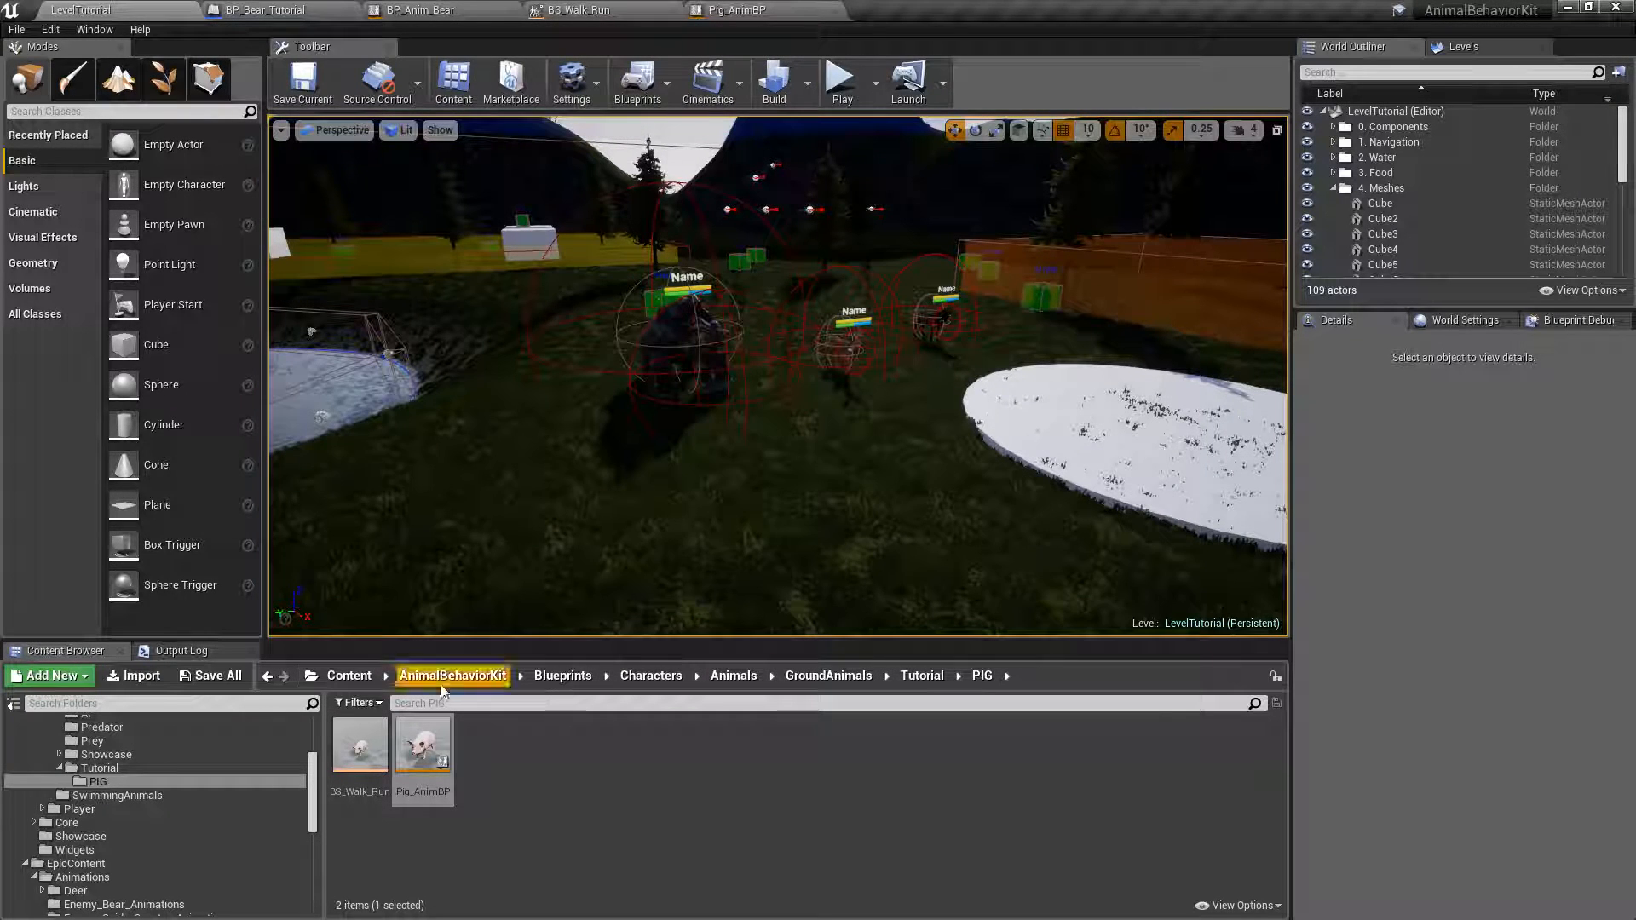
{"action": "left_click_drag", "start_coordinate": [312, 779], "coordinate": [312, 847]}
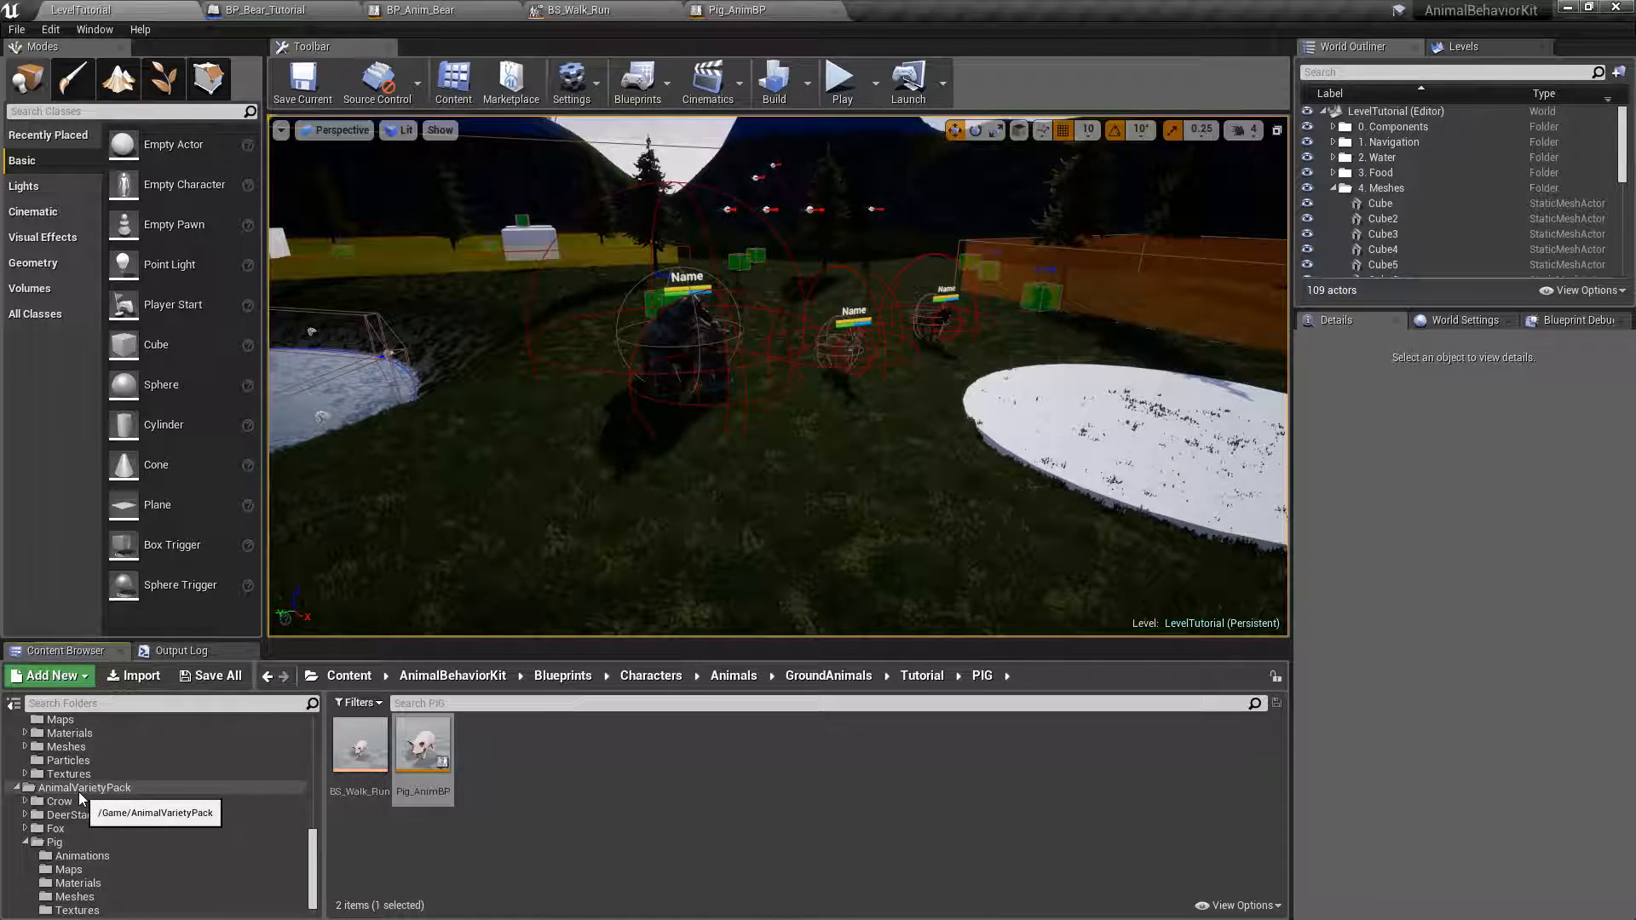
{"action": "left_click", "coordinate": [86, 856]}
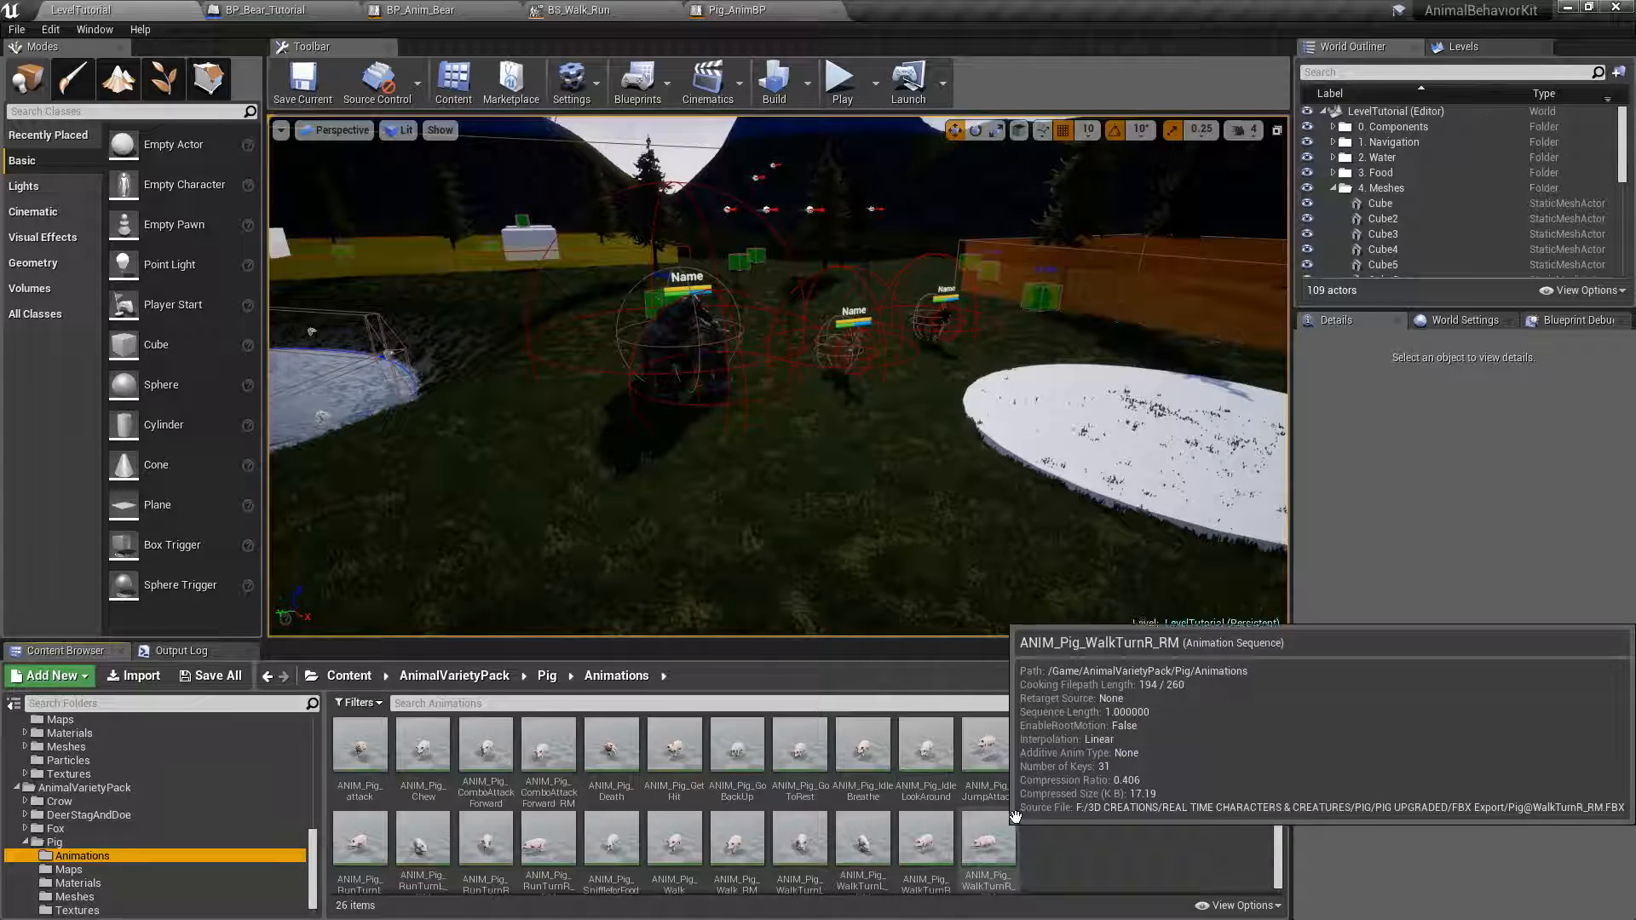
Preview the ANIM_Pig_attack animation, close it and return to the pig's animation assets.
{"action": "left_click", "coordinate": [364, 741]}
{"action": "double_click", "coordinate": [366, 741]}
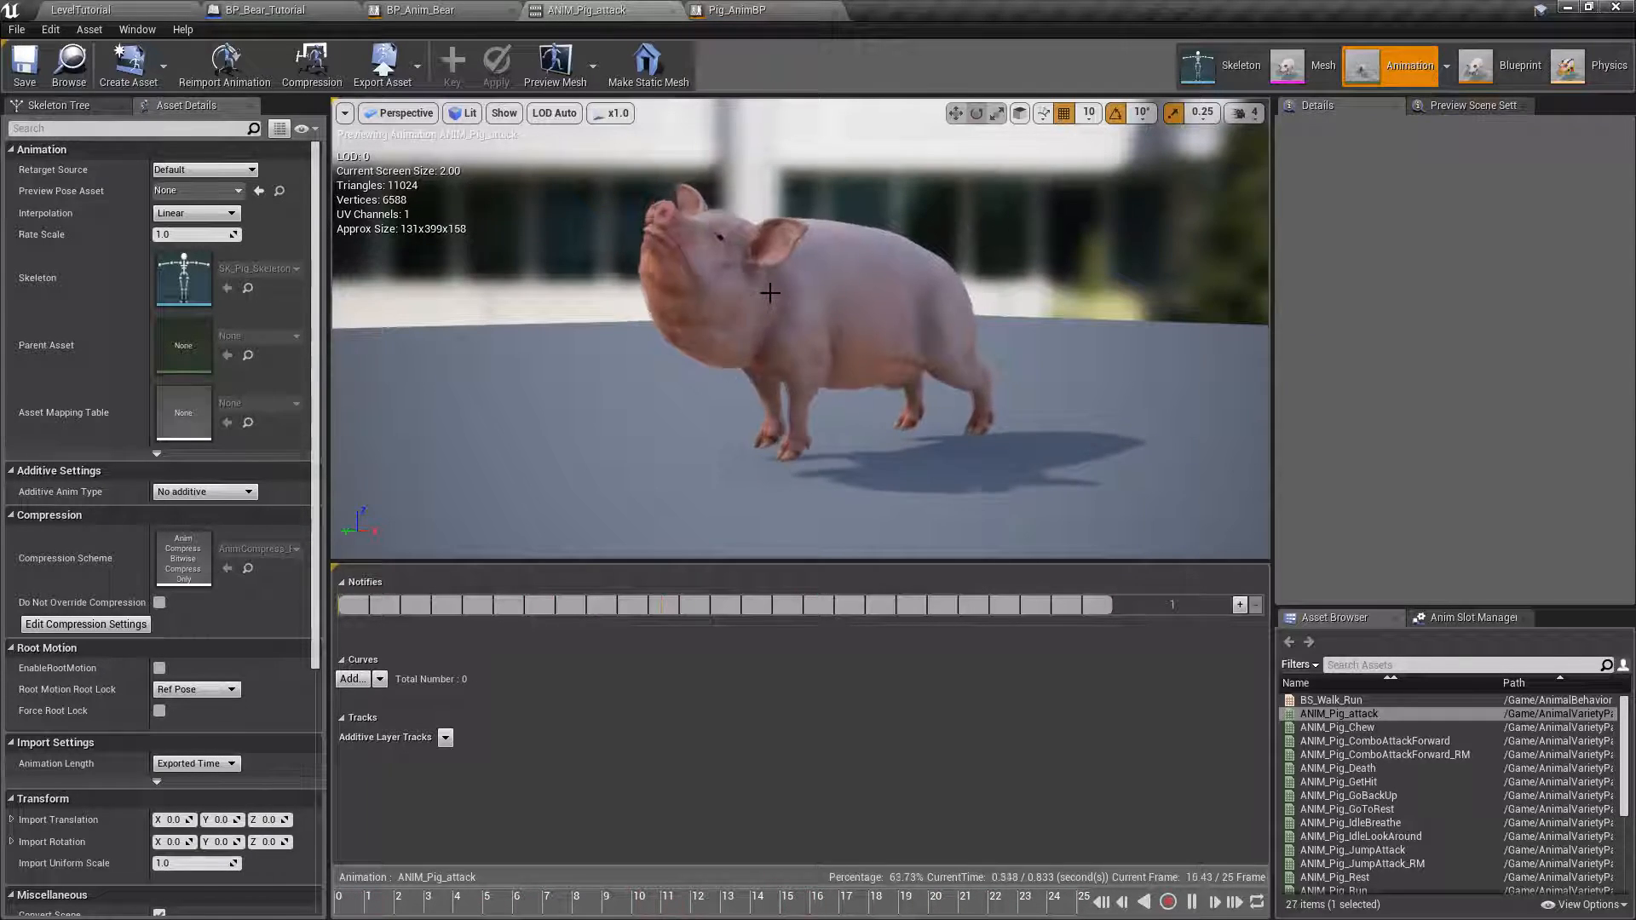
{"action": "left_click", "coordinate": [673, 10]}
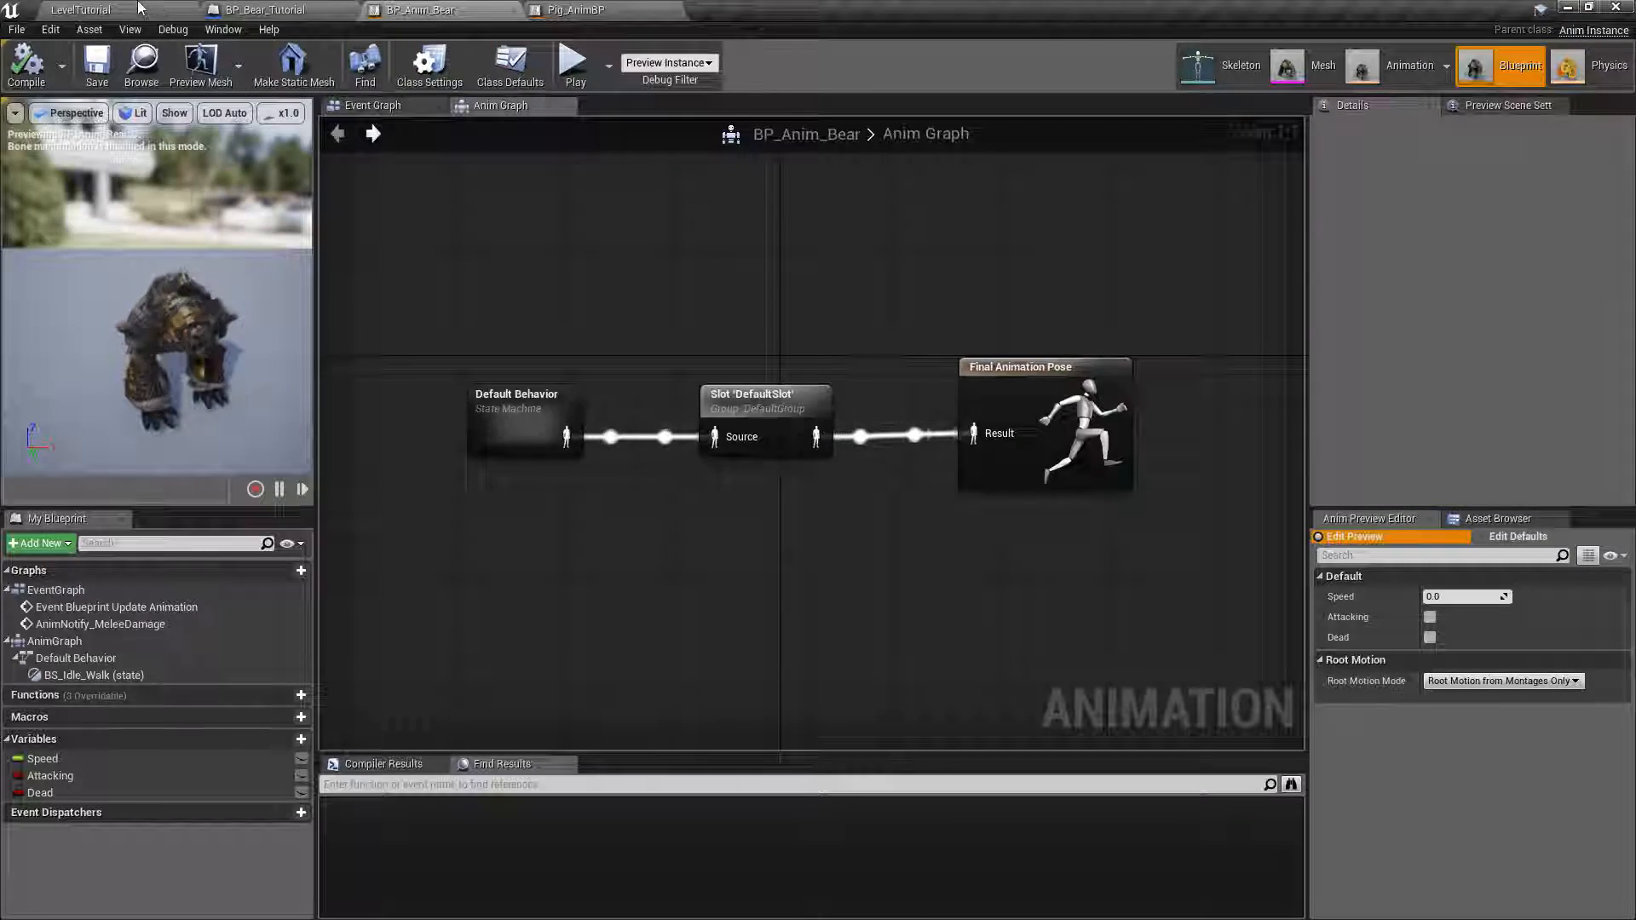
{"action": "left_click", "coordinate": [137, 9]}
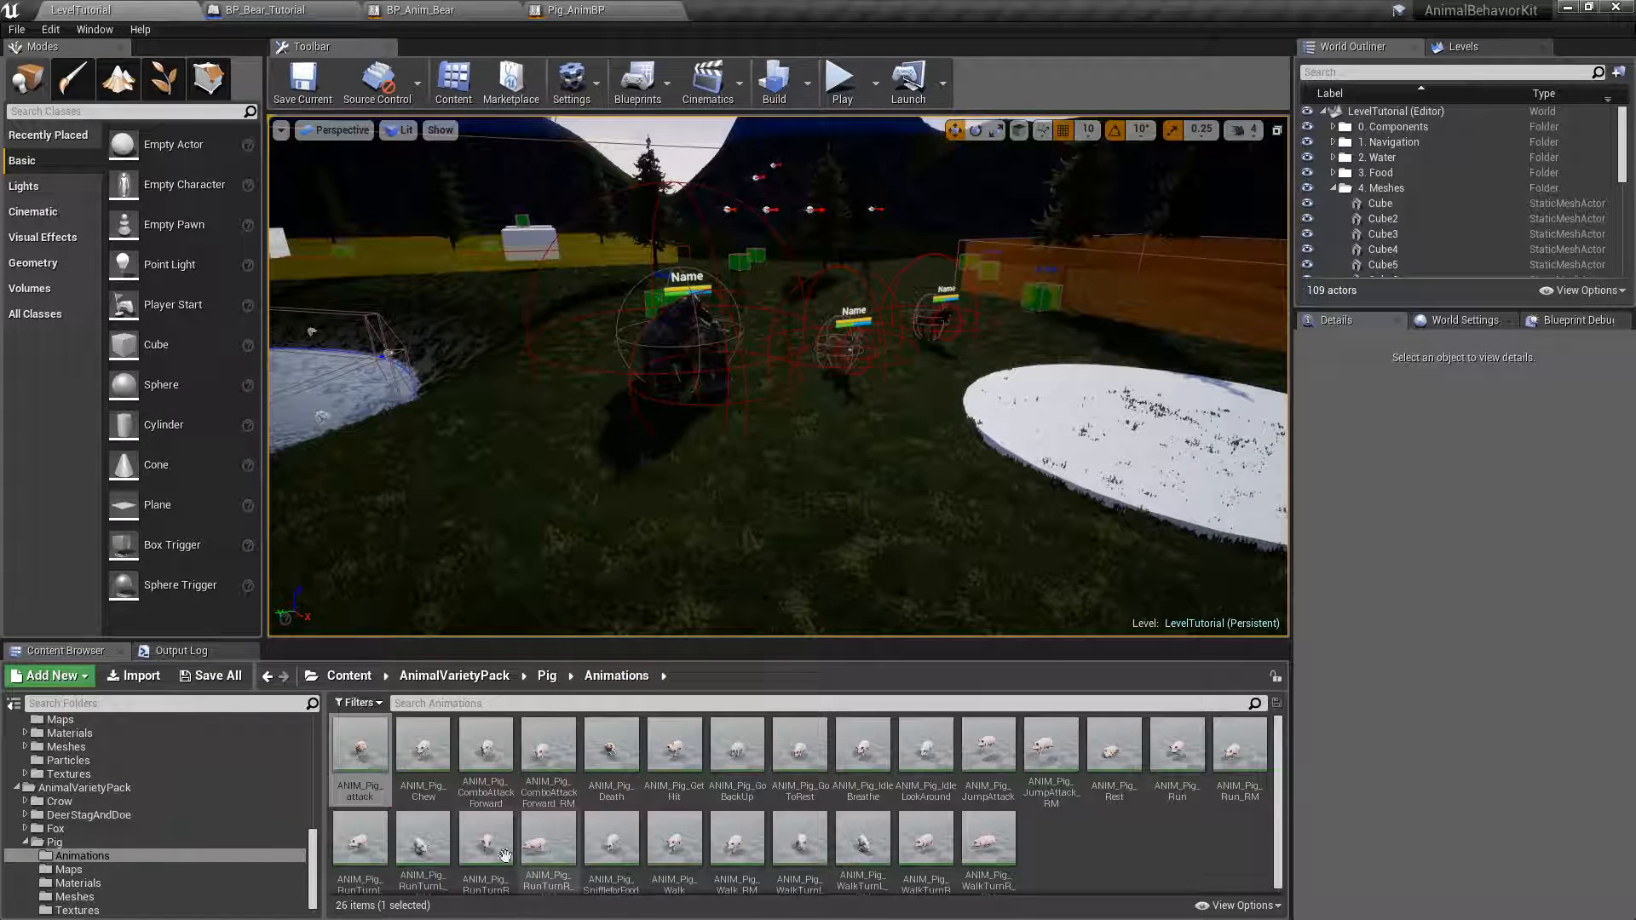
Create an AnimMontage from ANIM_Pig_attack and name it Pig_AM_Attack.
{"action": "right_click", "coordinate": [357, 748]}
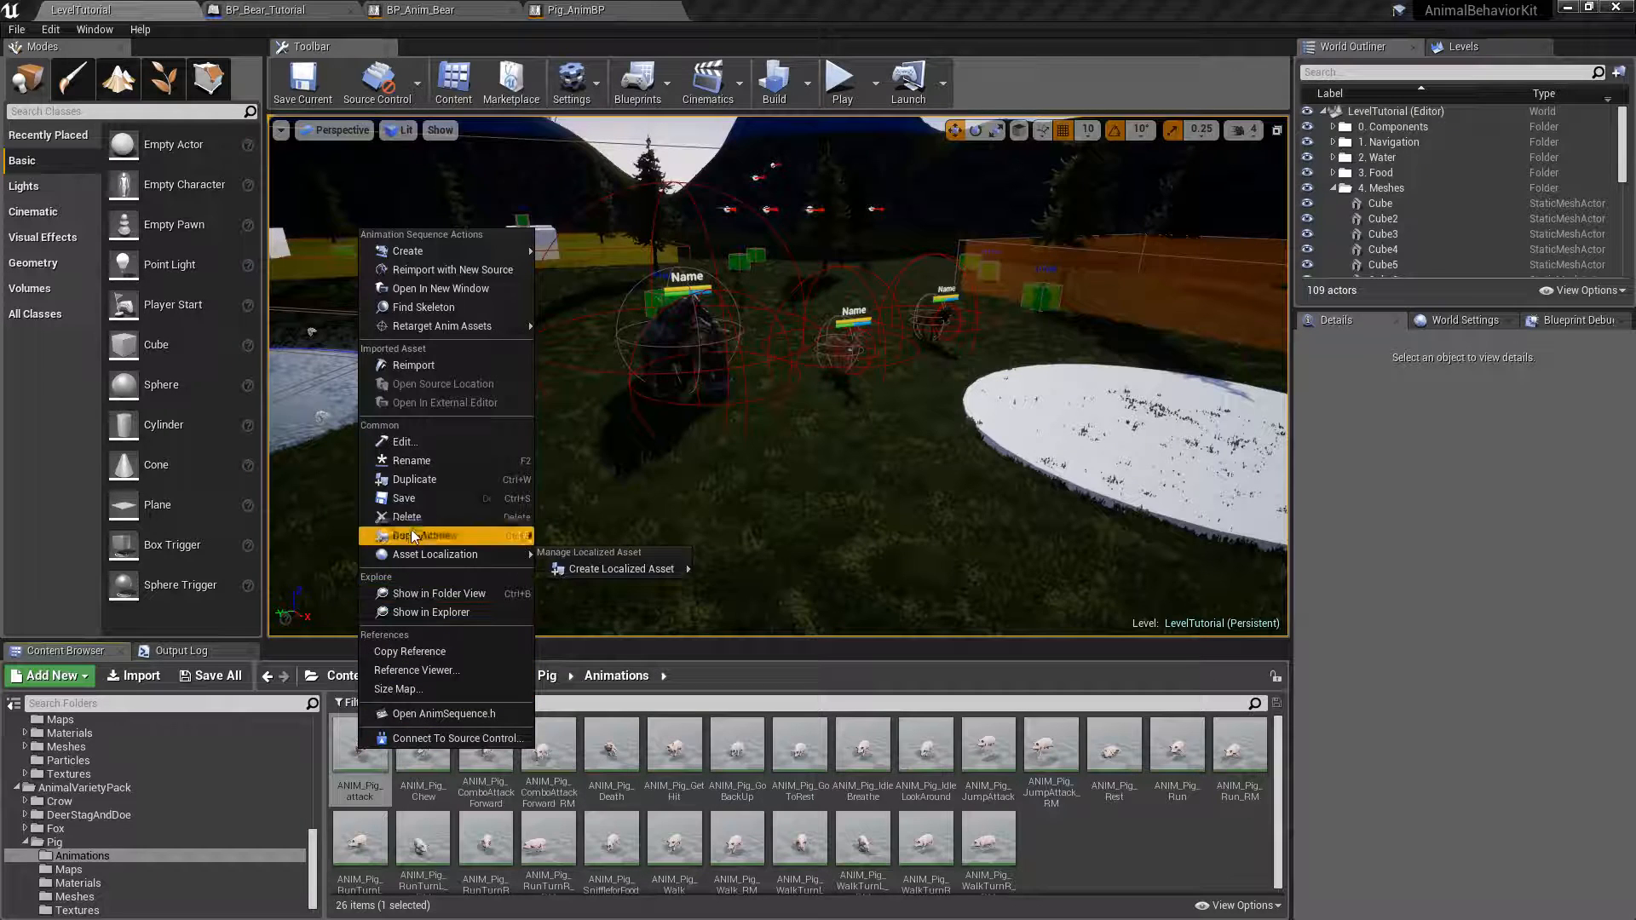
{"action": "mouse_move", "coordinate": [442, 249]}
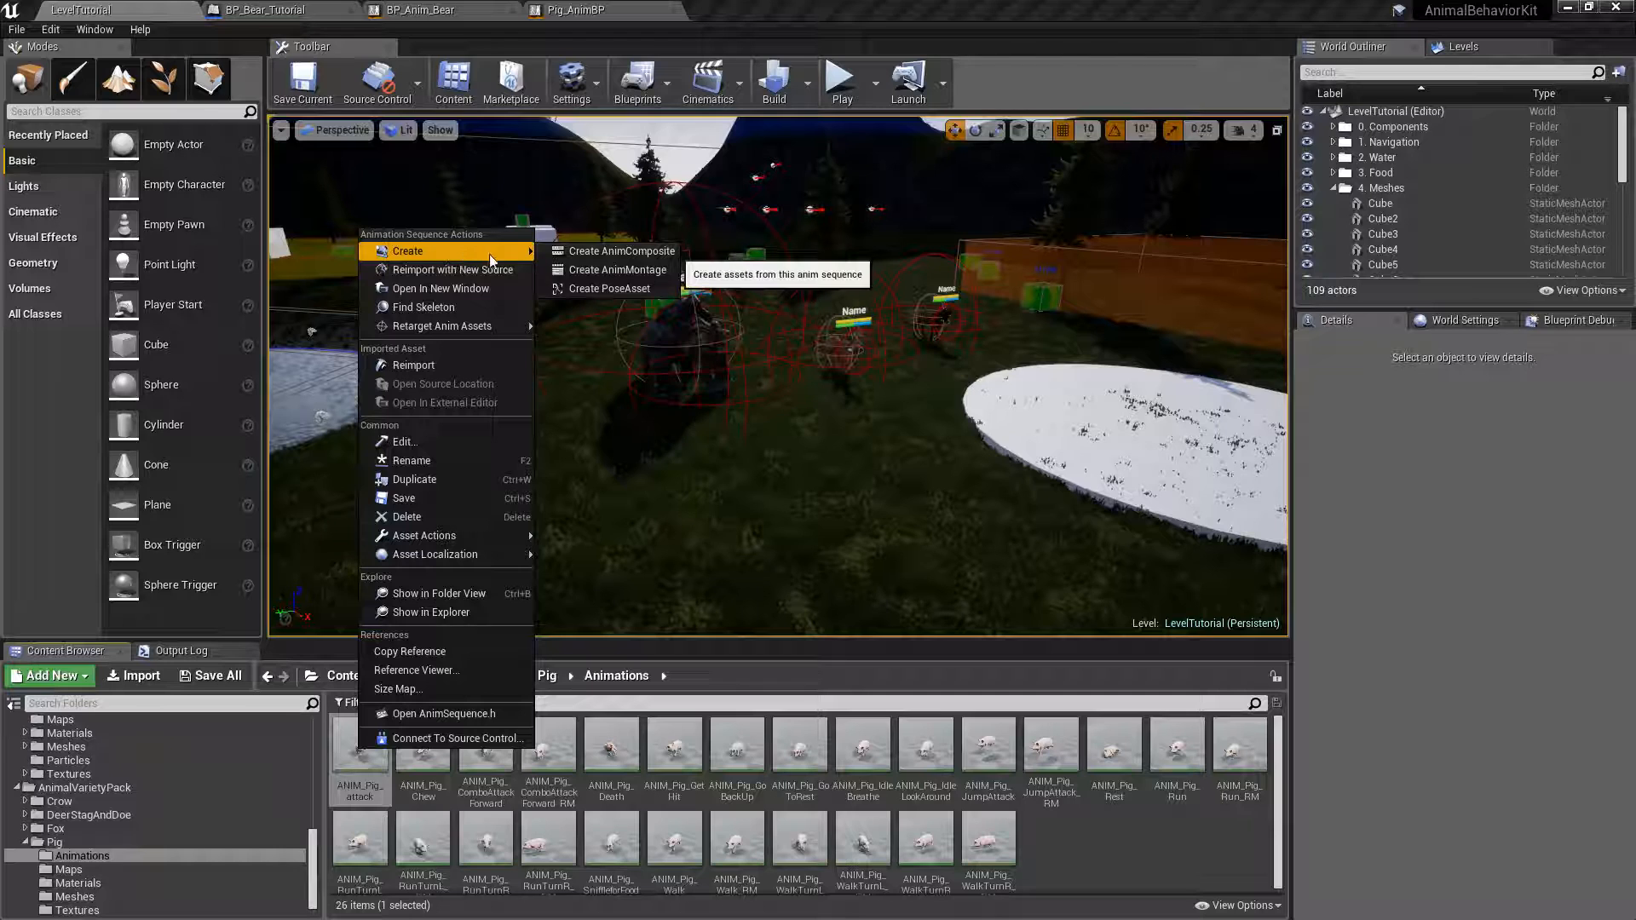
{"action": "left_click", "coordinate": [644, 271]}
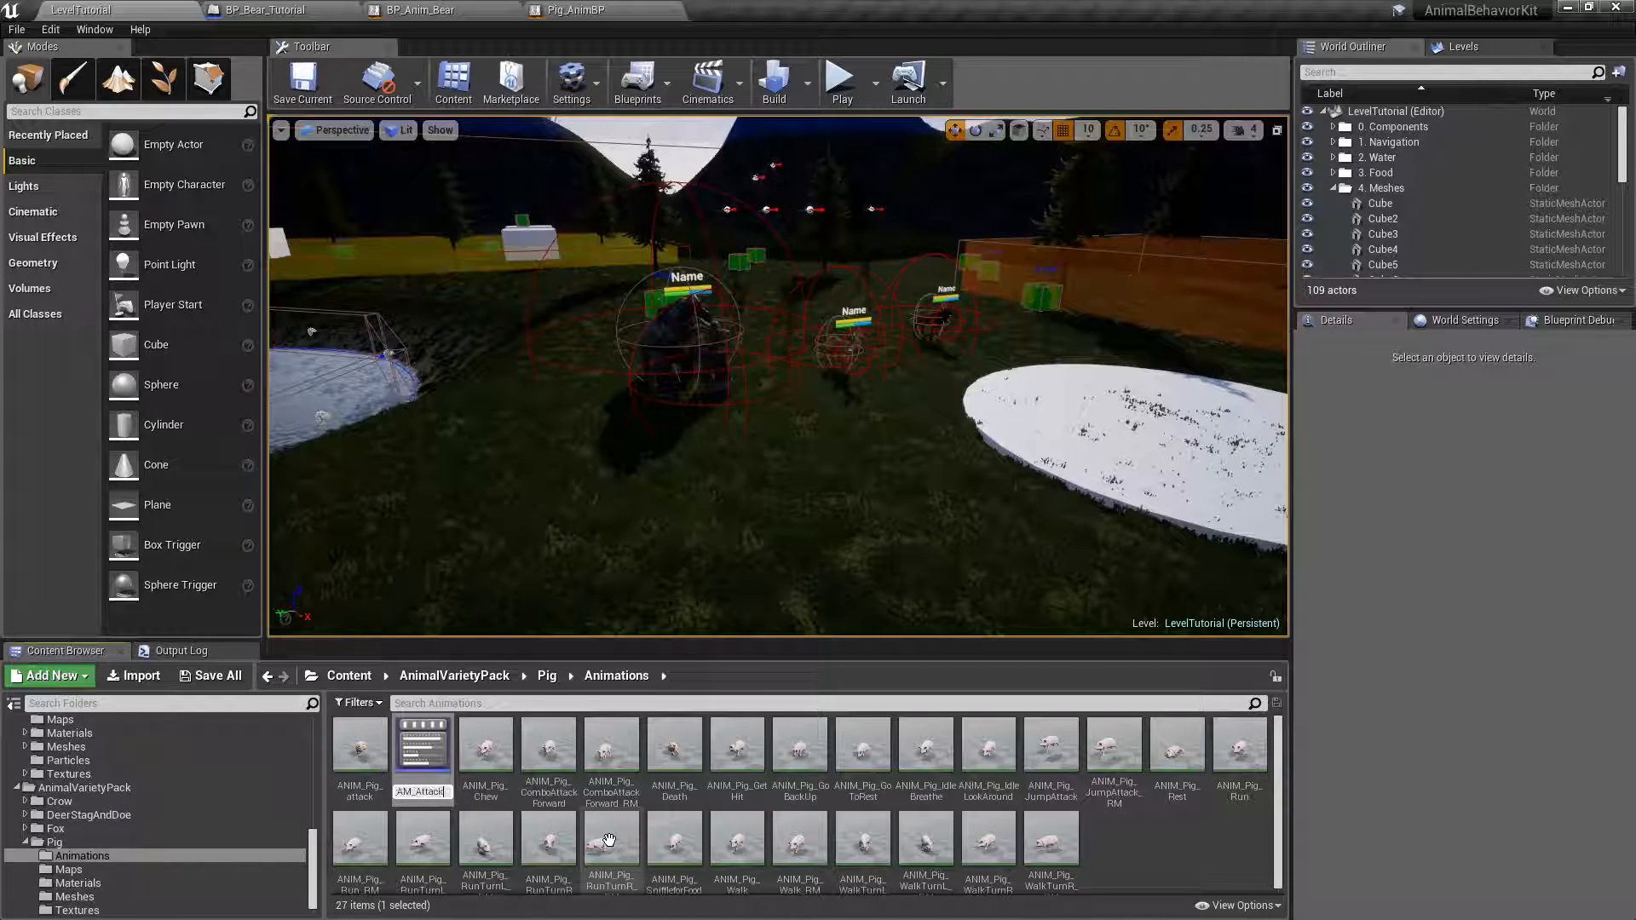
{"action": "key", "text": "Return"}
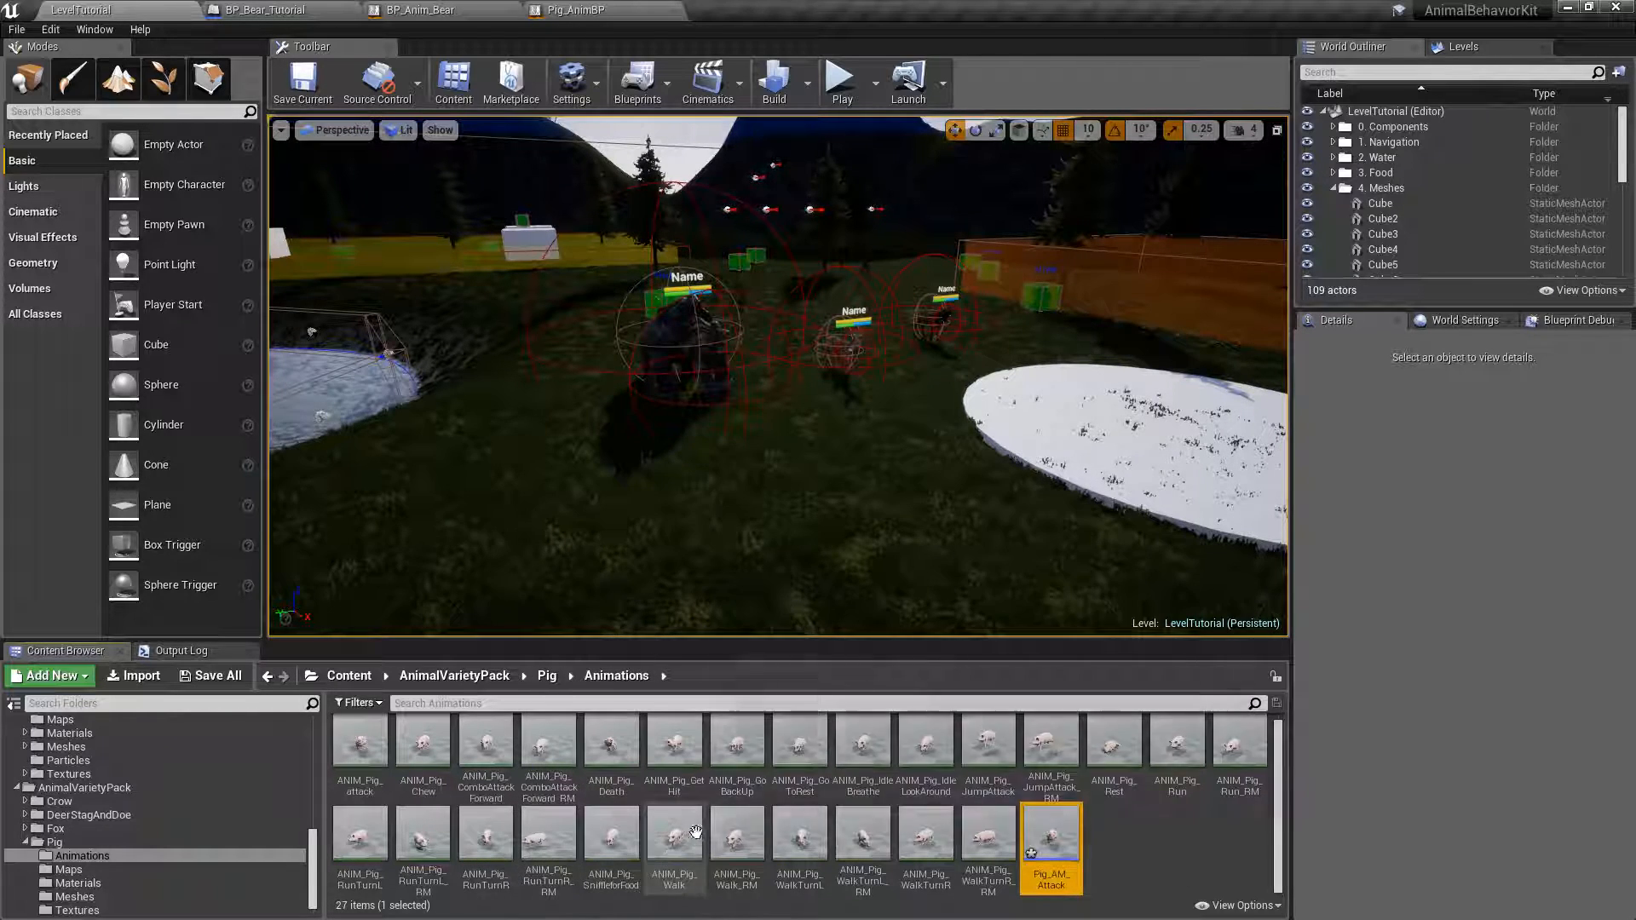
Preview the ANIM_Pig_Death animation, close it and return to the pig's animation assets.
{"action": "double_click", "coordinate": [611, 746]}
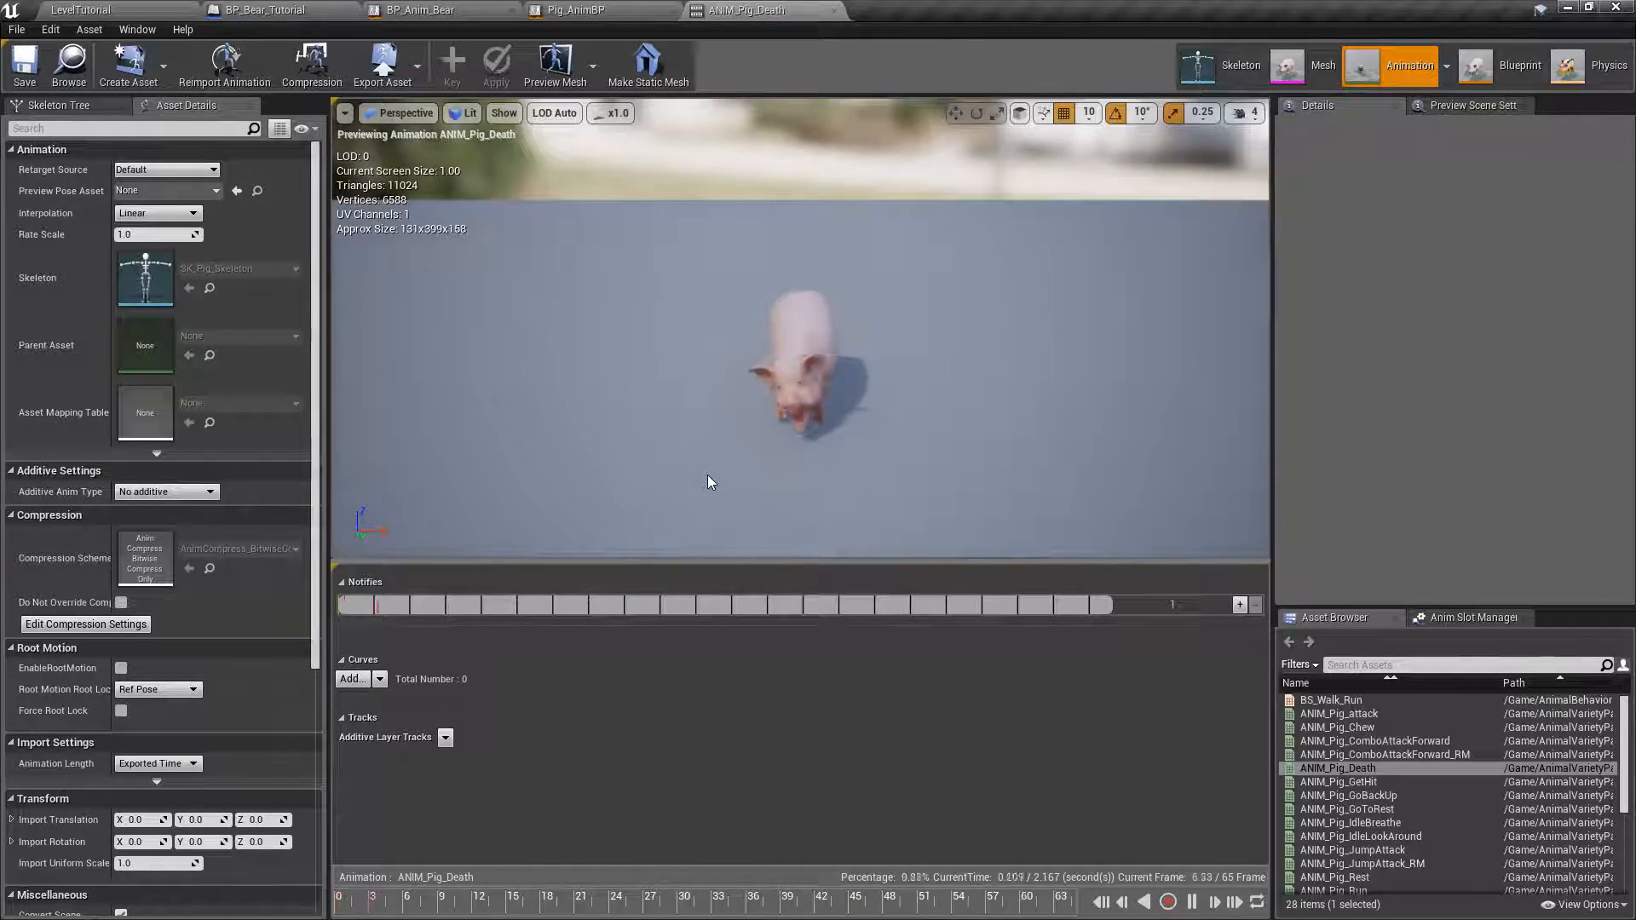
{"action": "left_click", "coordinate": [834, 10]}
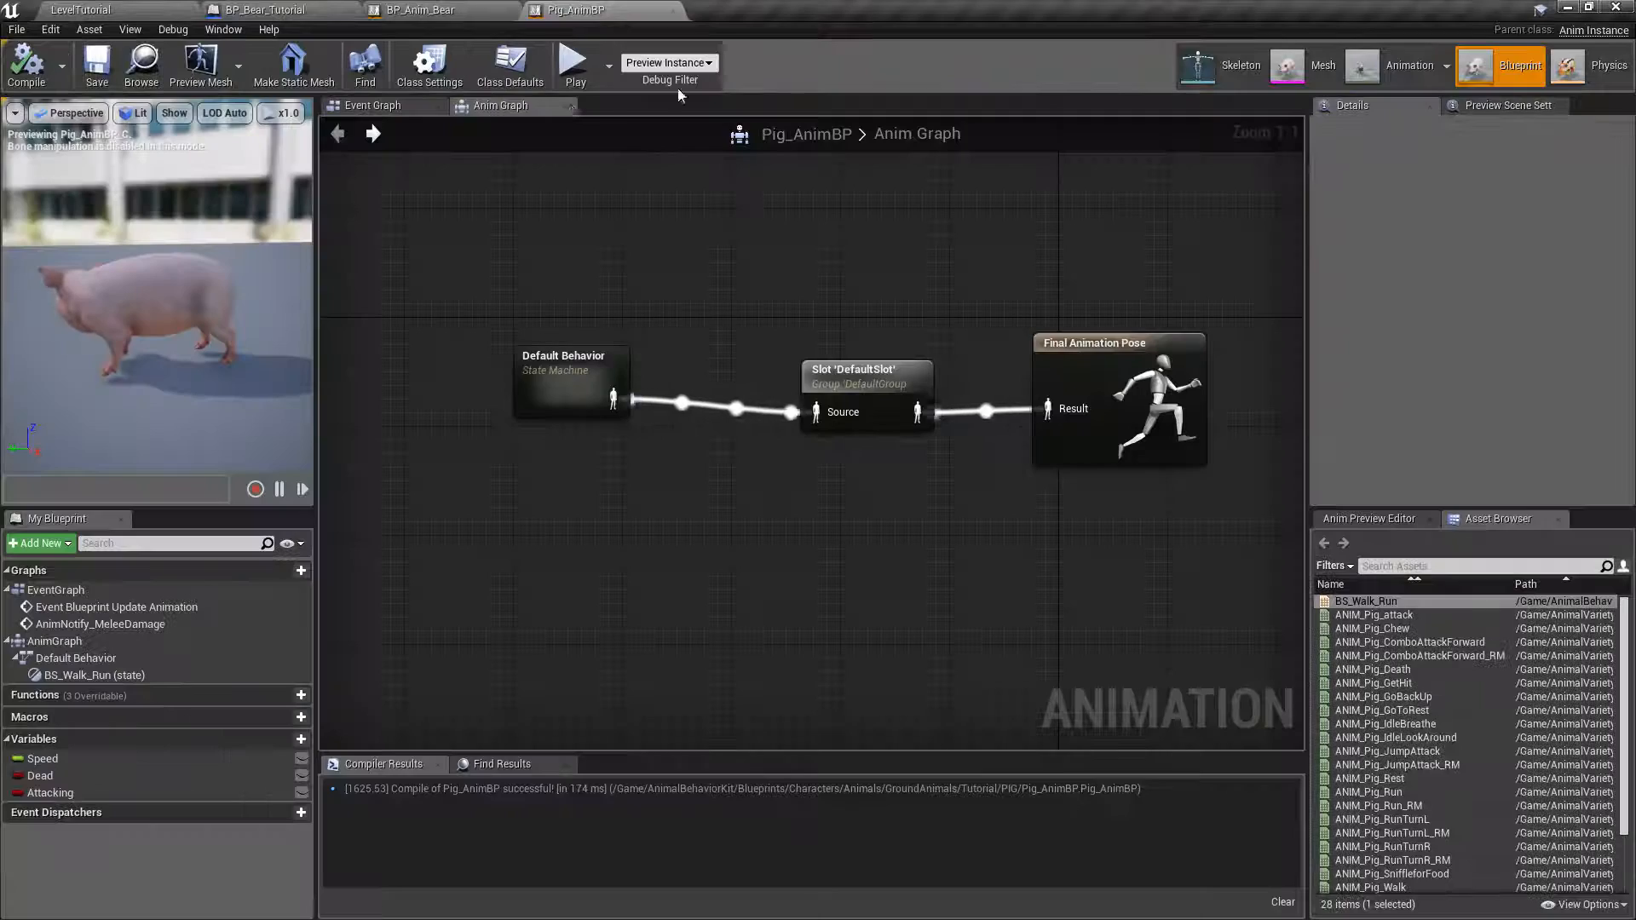
{"action": "left_click", "coordinate": [81, 9]}
Create an AnimMontage from ANIM_Pig_Death and name it Pig_AM_Death.
{"action": "right_click", "coordinate": [613, 753]}
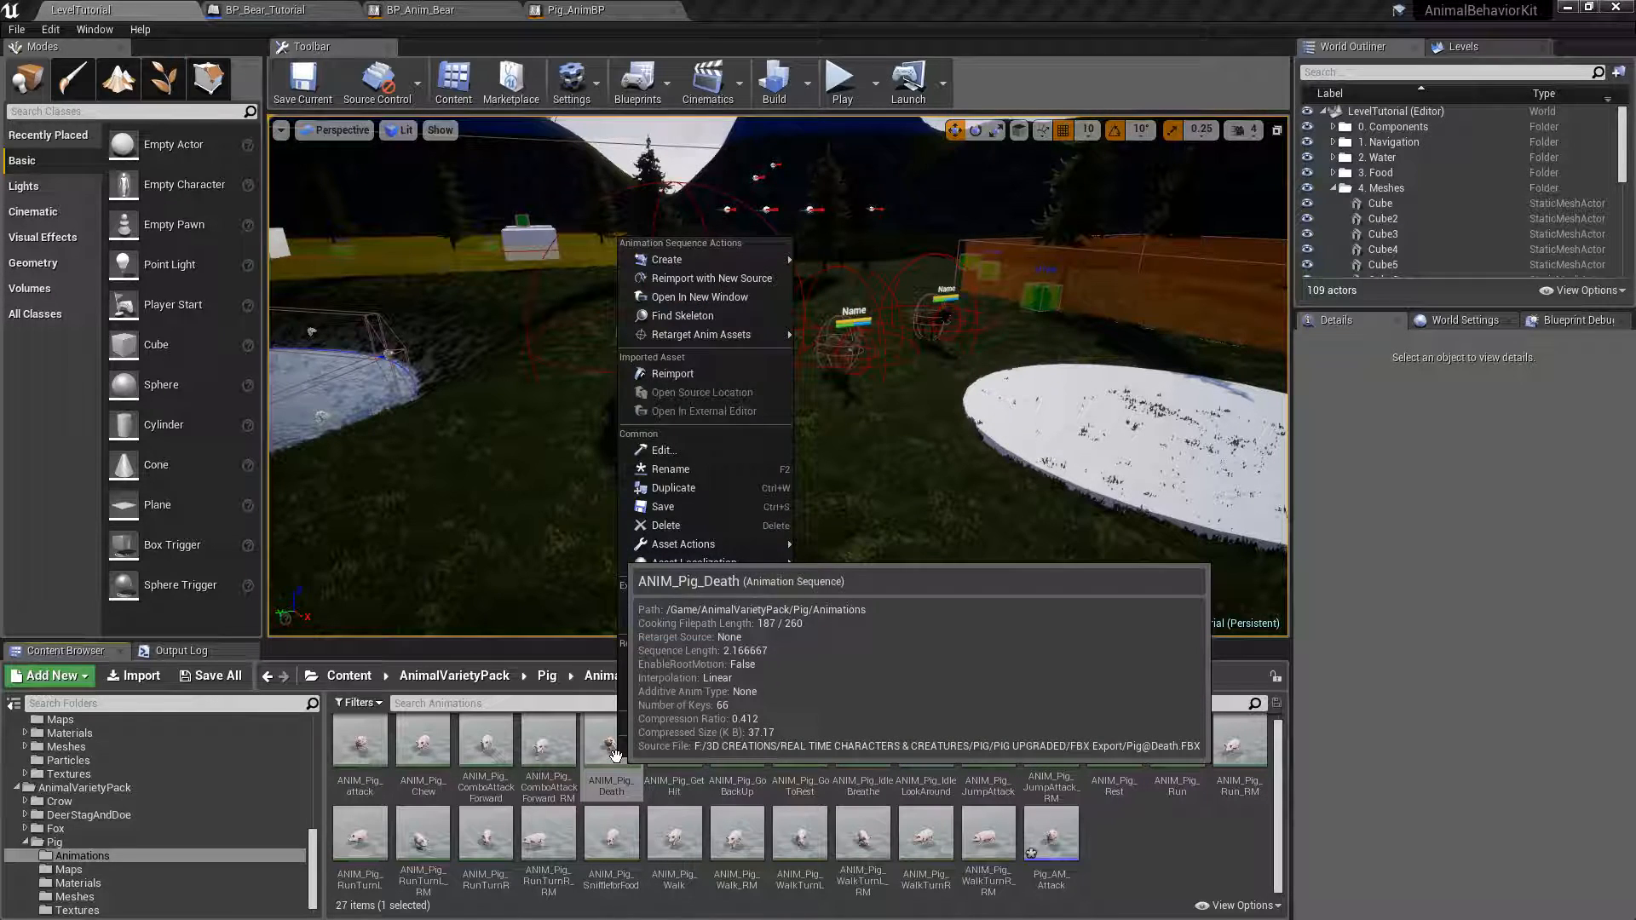
{"action": "mouse_move", "coordinate": [719, 259]}
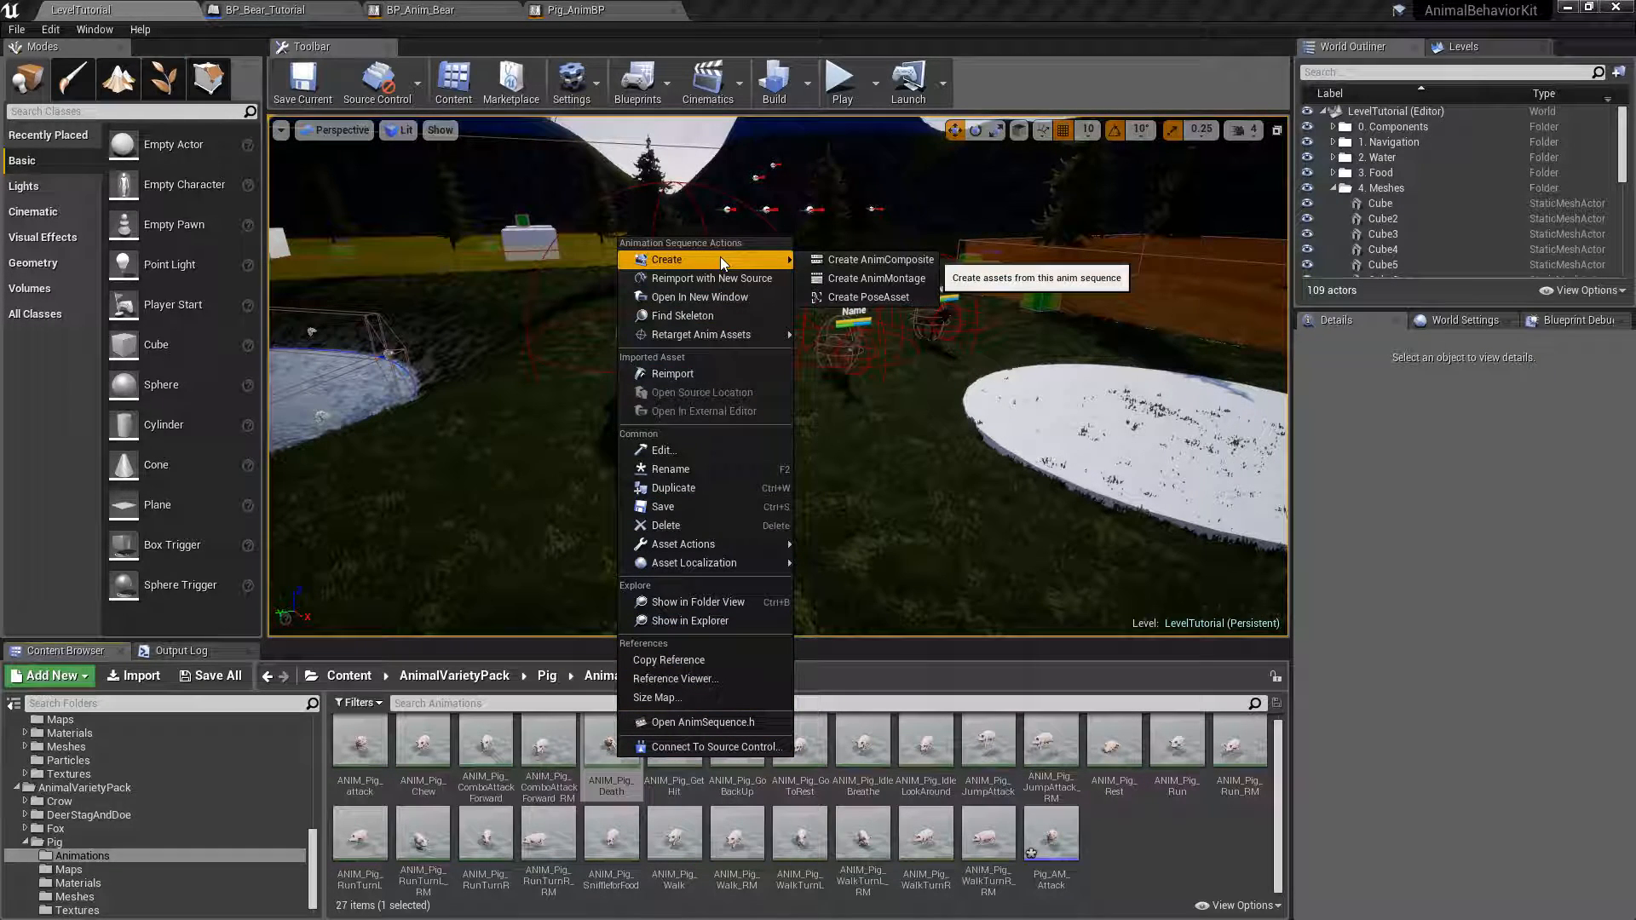
{"action": "left_click", "coordinate": [878, 278]}
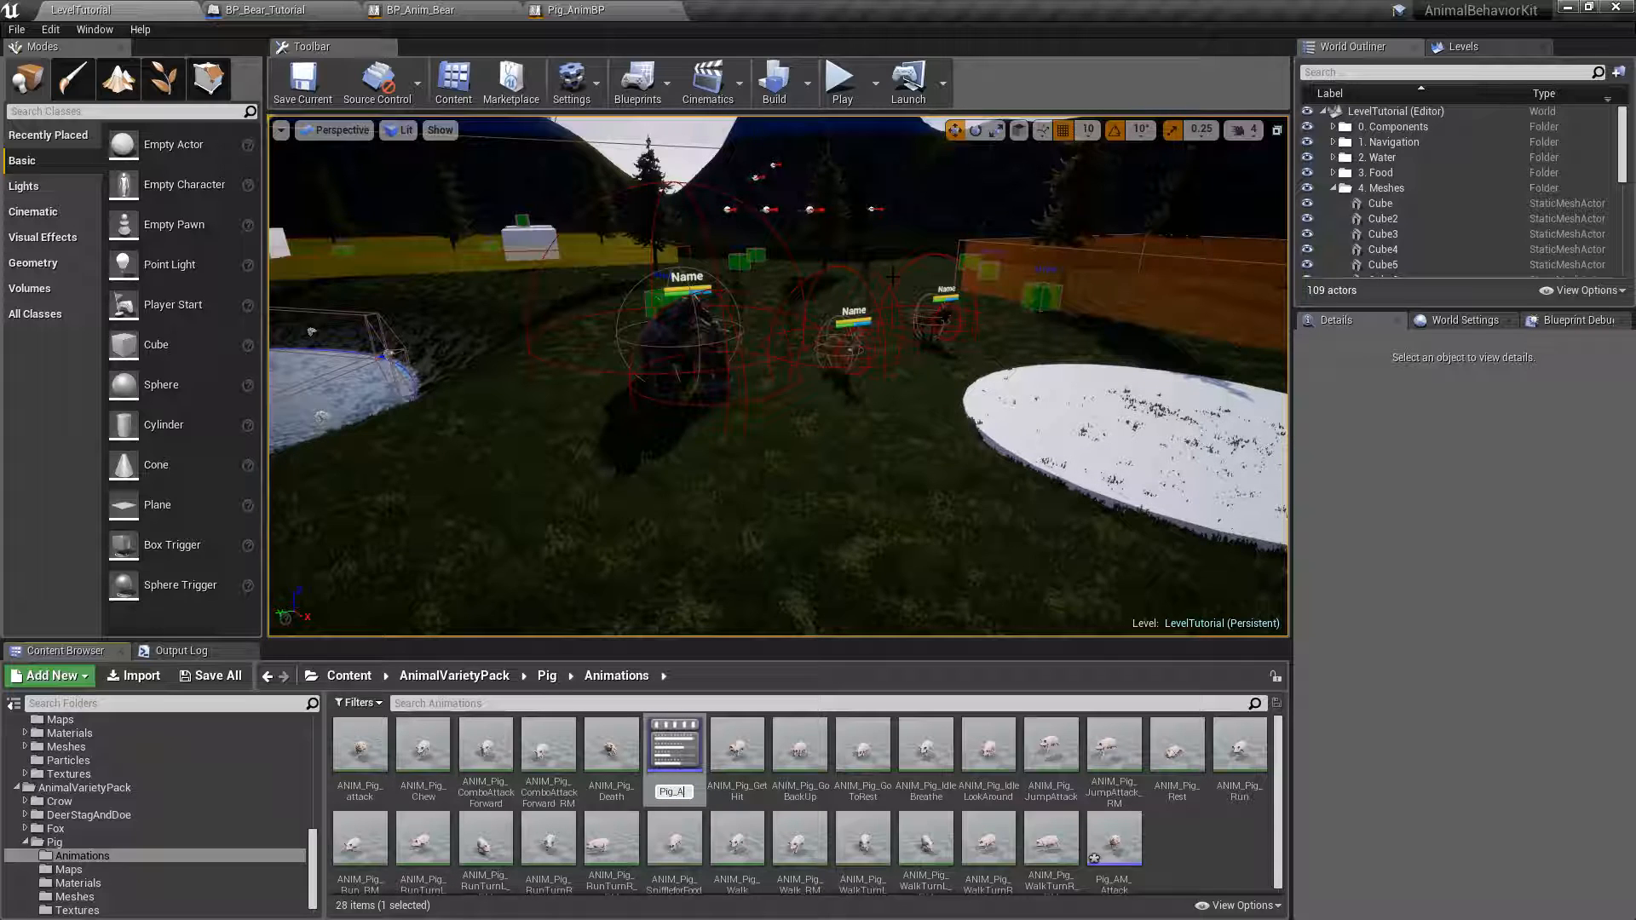
{"action": "type", "text": "Pig_AM_Death"}
{"action": "key", "text": "Return"}
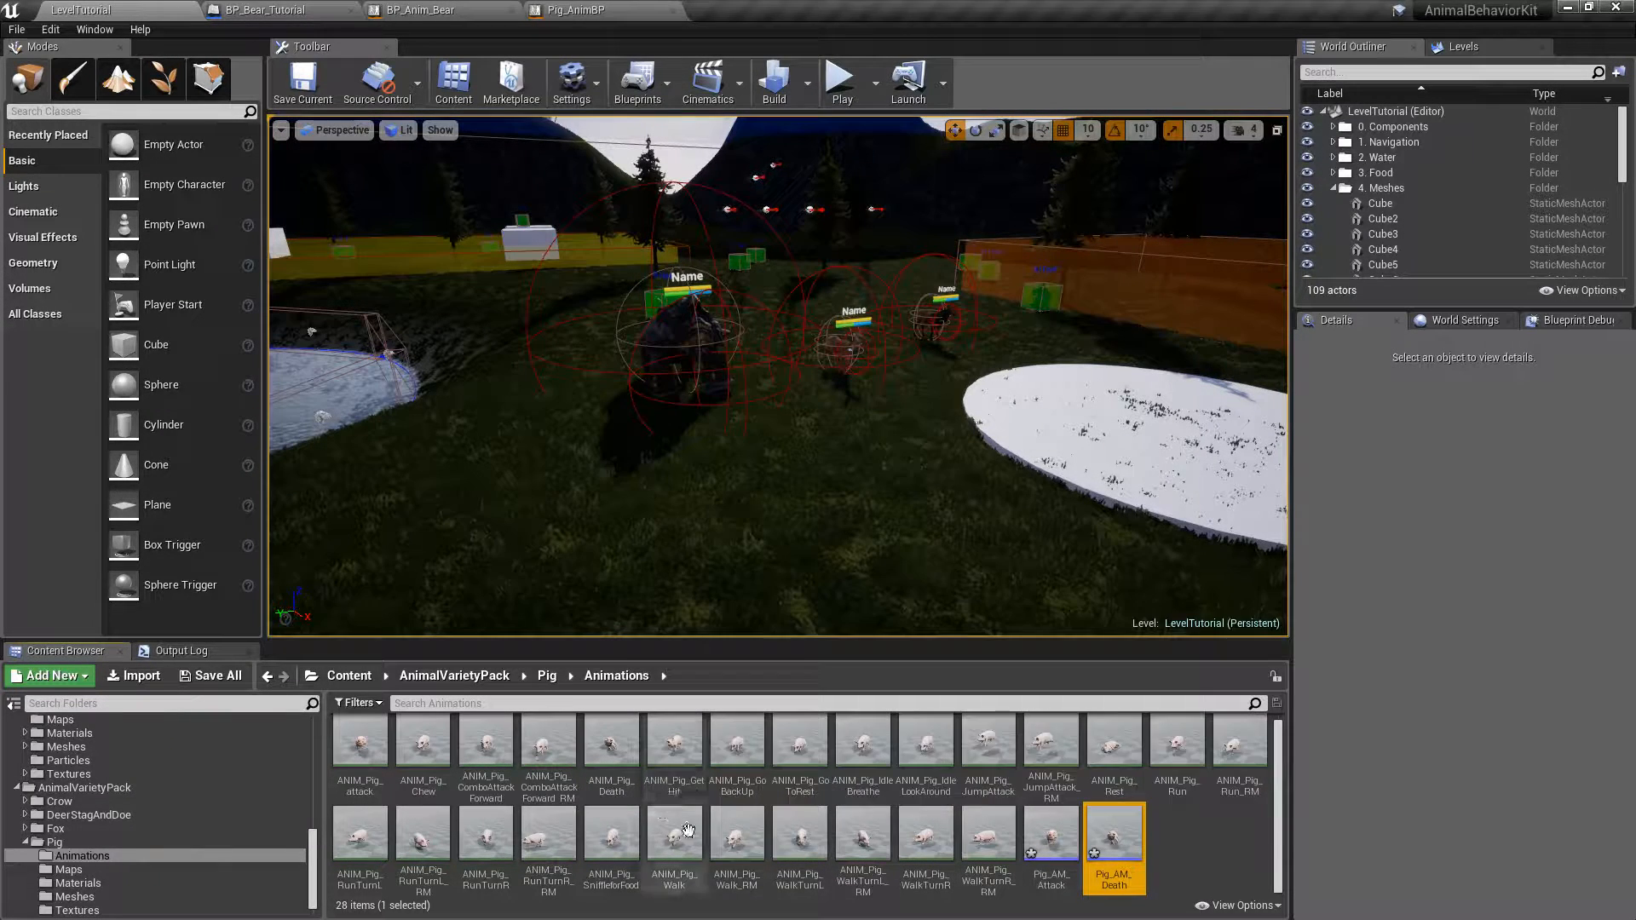
Preview the ANIM_Pig_GetHit animation from the side, close it and return to the pig's animation assets.
{"action": "double_click", "coordinate": [678, 741]}
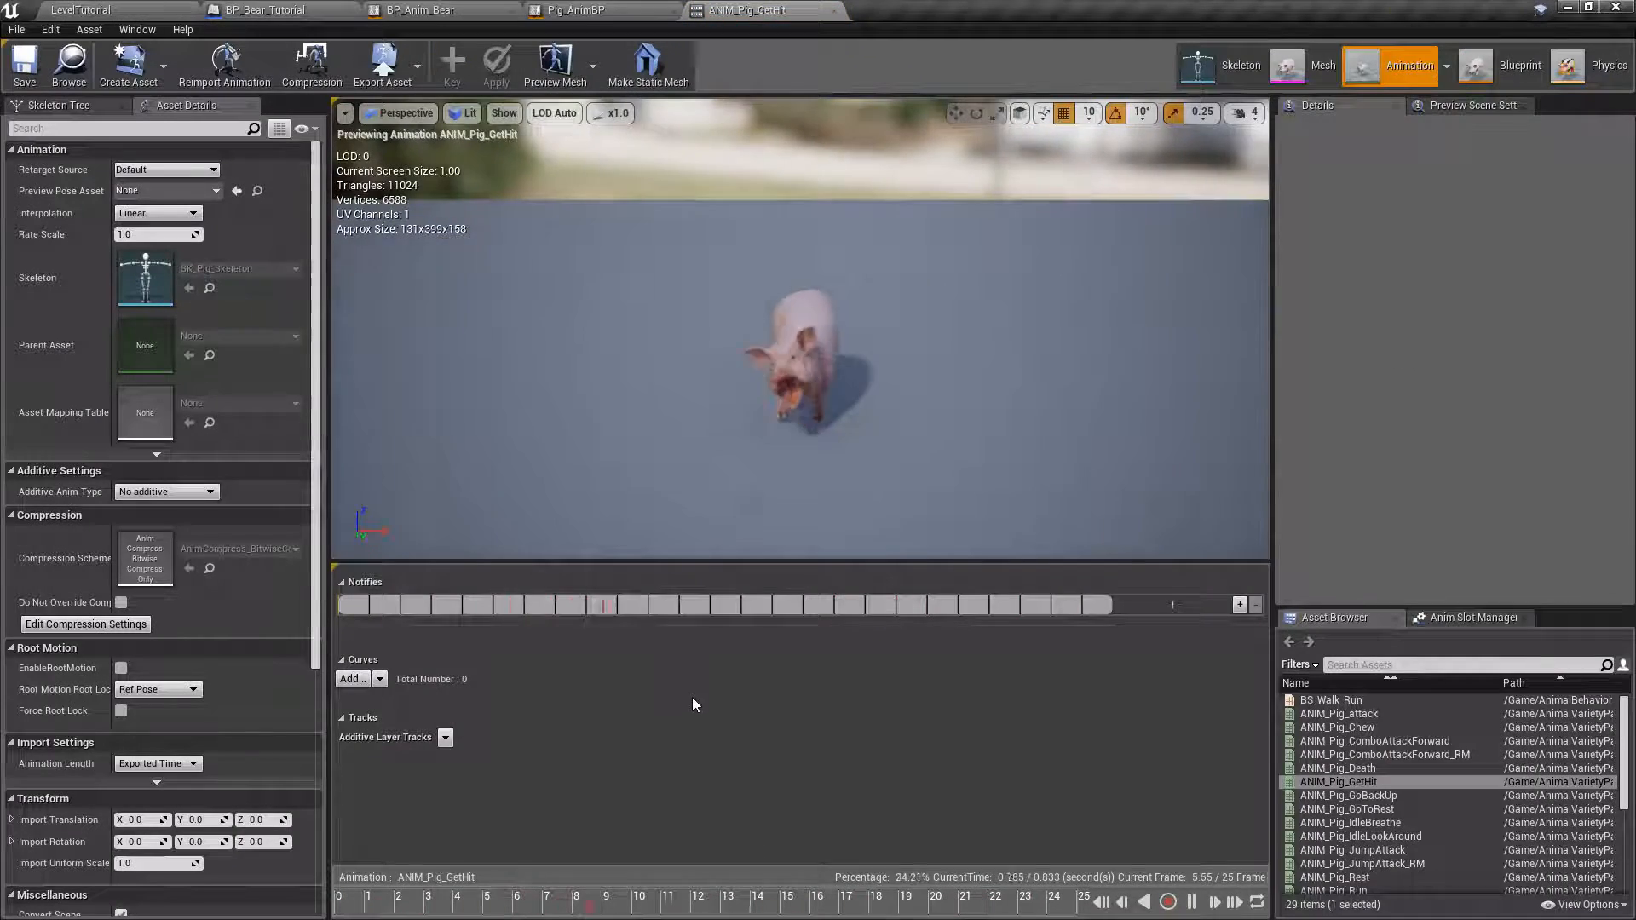
{"action": "mouse_move", "coordinate": [903, 418]}
{"action": "right_mouse_down"}
{"action": "mouse_move", "coordinate": [869, 431]}
{"action": "mouse_move", "coordinate": [818, 417]}
{"action": "mouse_move", "coordinate": [780, 439]}
{"action": "mouse_move", "coordinate": [699, 401]}
{"action": "mouse_move", "coordinate": [648, 405]}
{"action": "mouse_move", "coordinate": [914, 421]}
{"action": "right_mouse_up"}
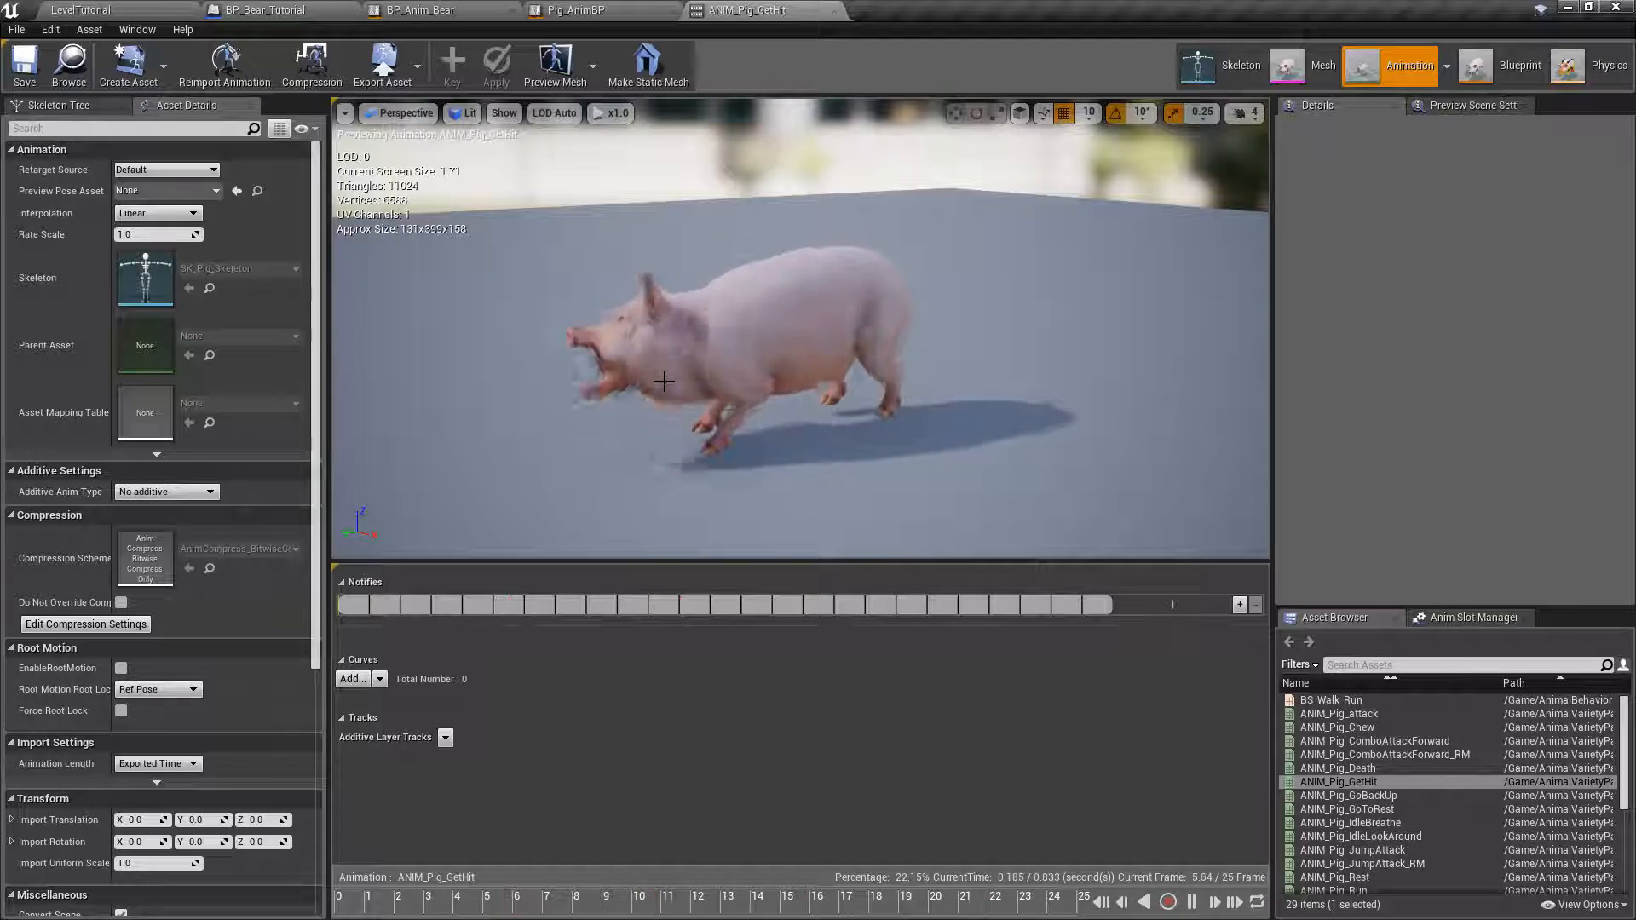
{"action": "left_click", "coordinate": [834, 9]}
{"action": "left_click", "coordinate": [81, 10]}
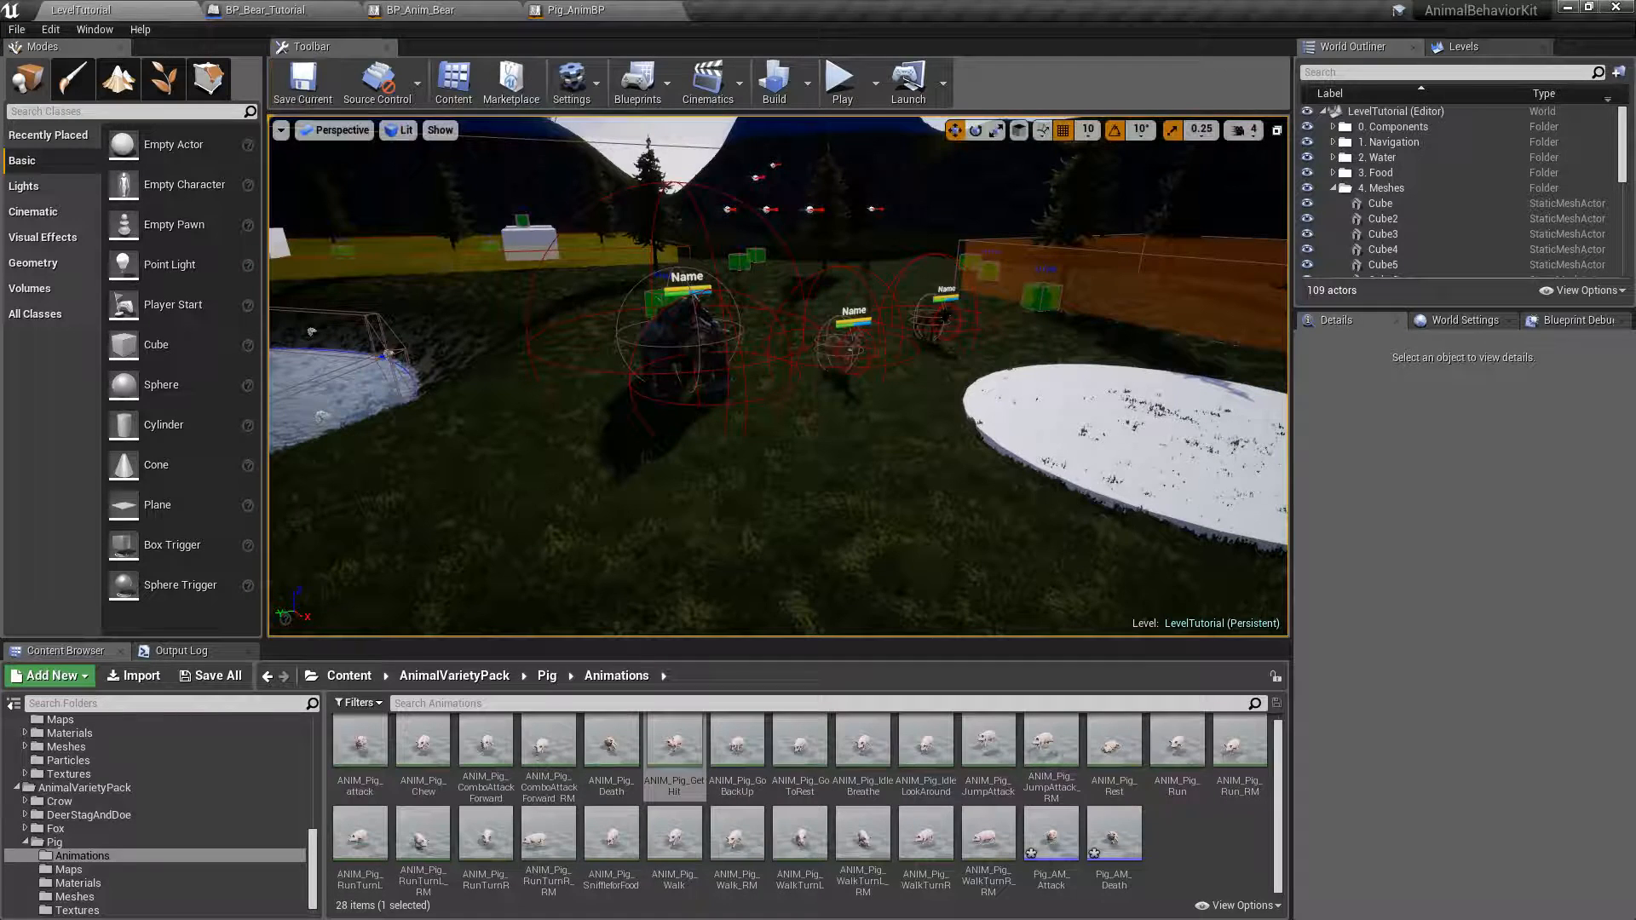
Create an AnimMontage from ANIM_Pig_GetHit and name it Pig_AM_Hit.
{"action": "right_click", "coordinate": [663, 752]}
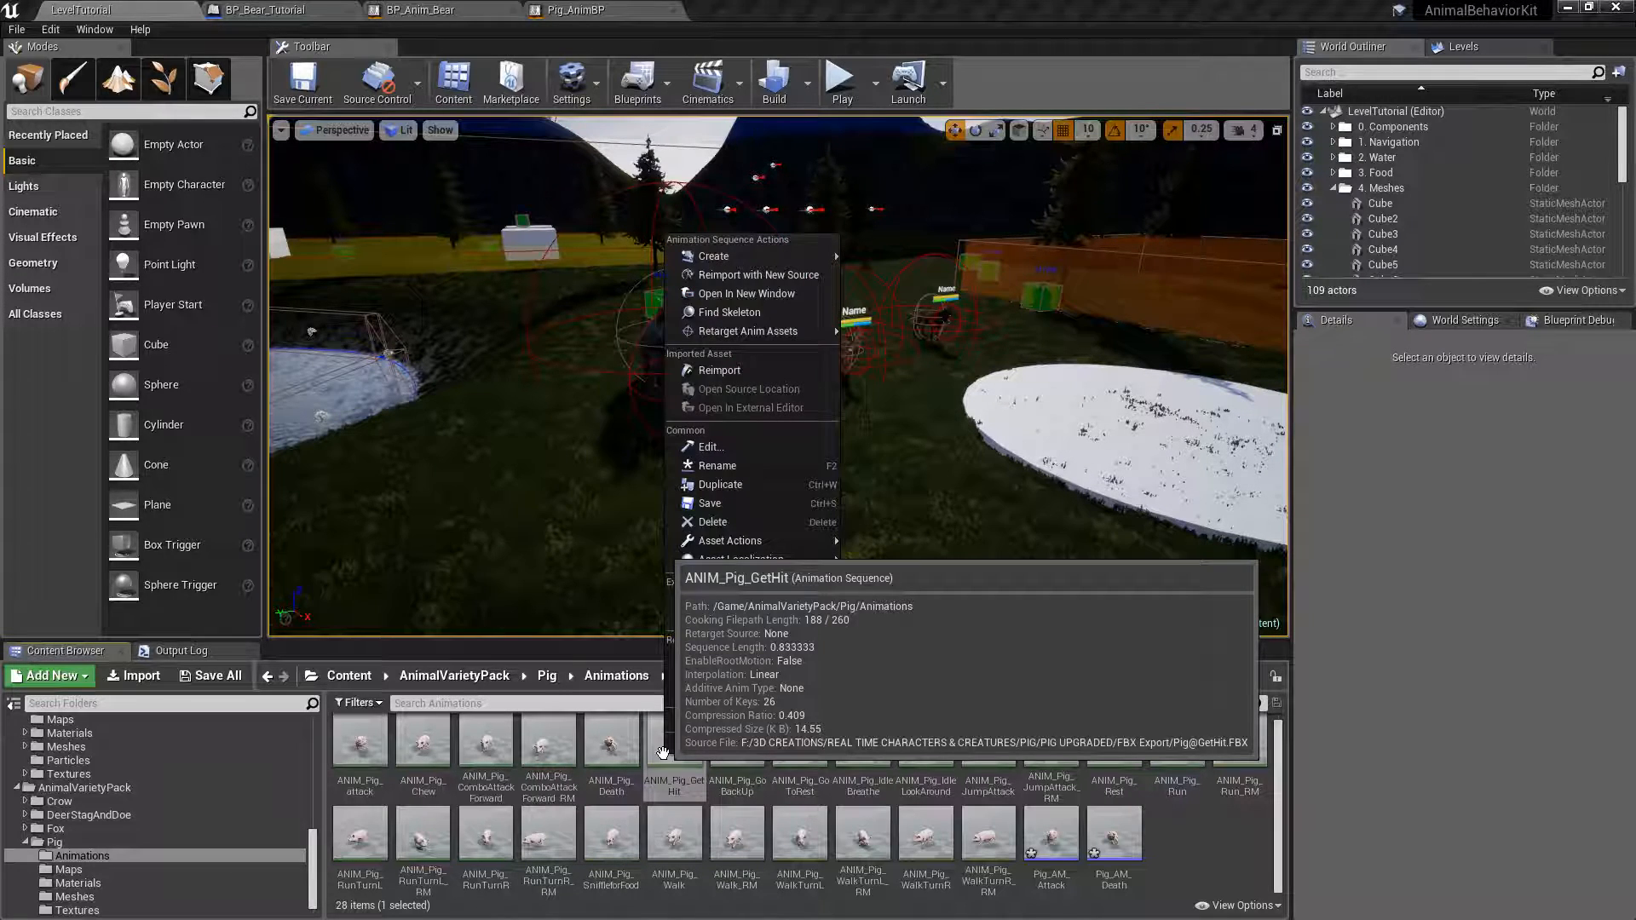
{"action": "mouse_move", "coordinate": [779, 259]}
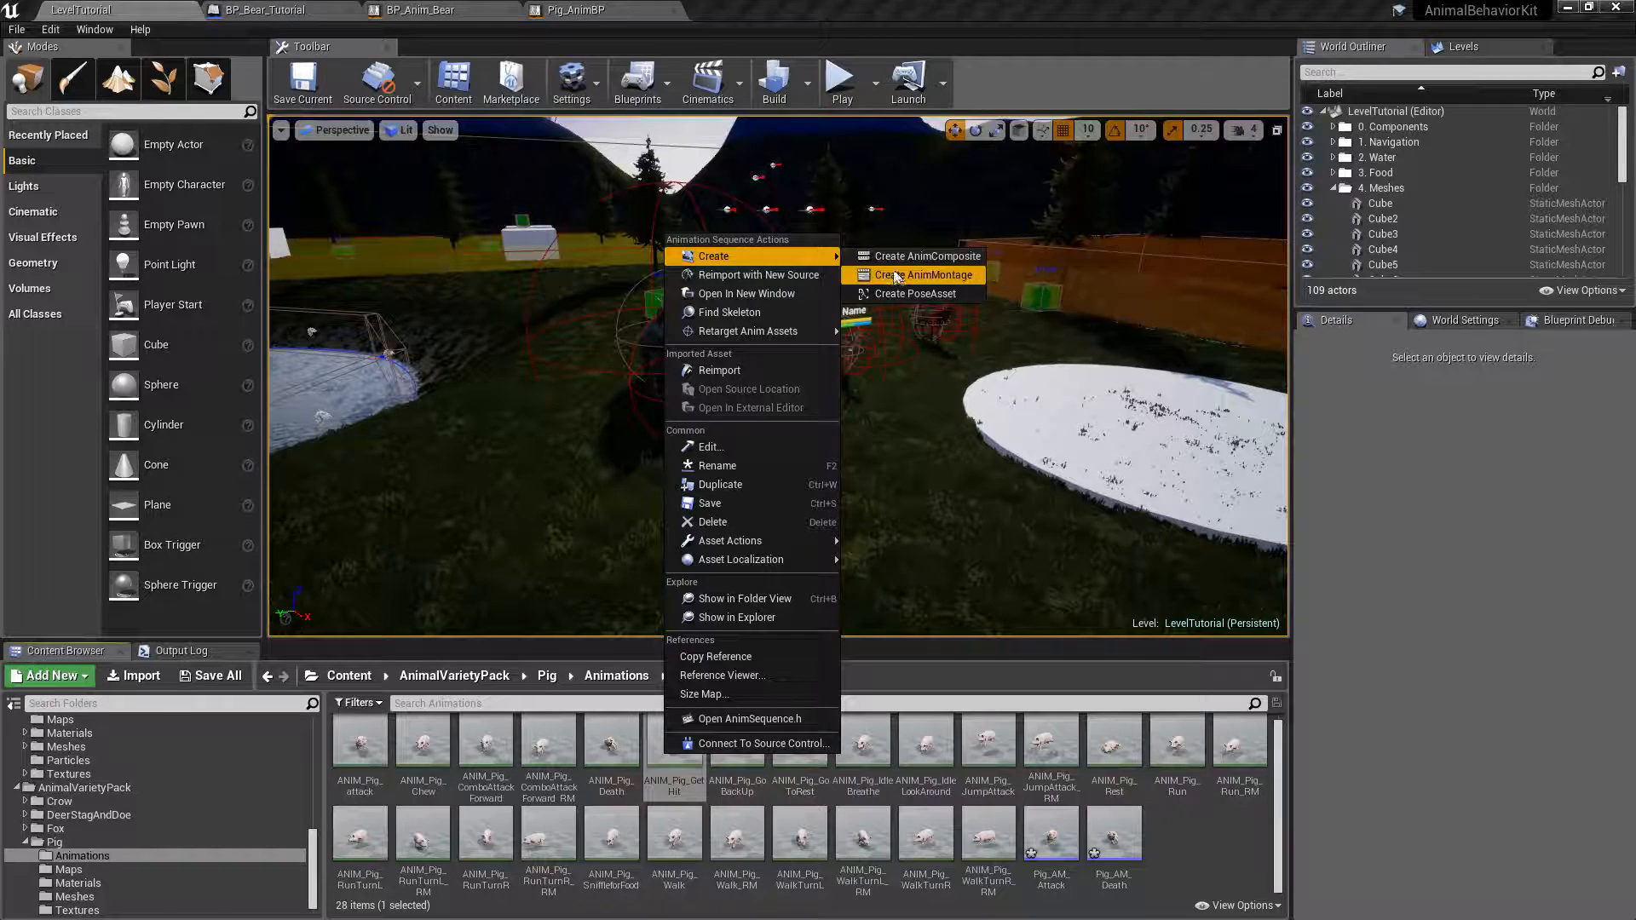
{"action": "left_click", "coordinate": [923, 275]}
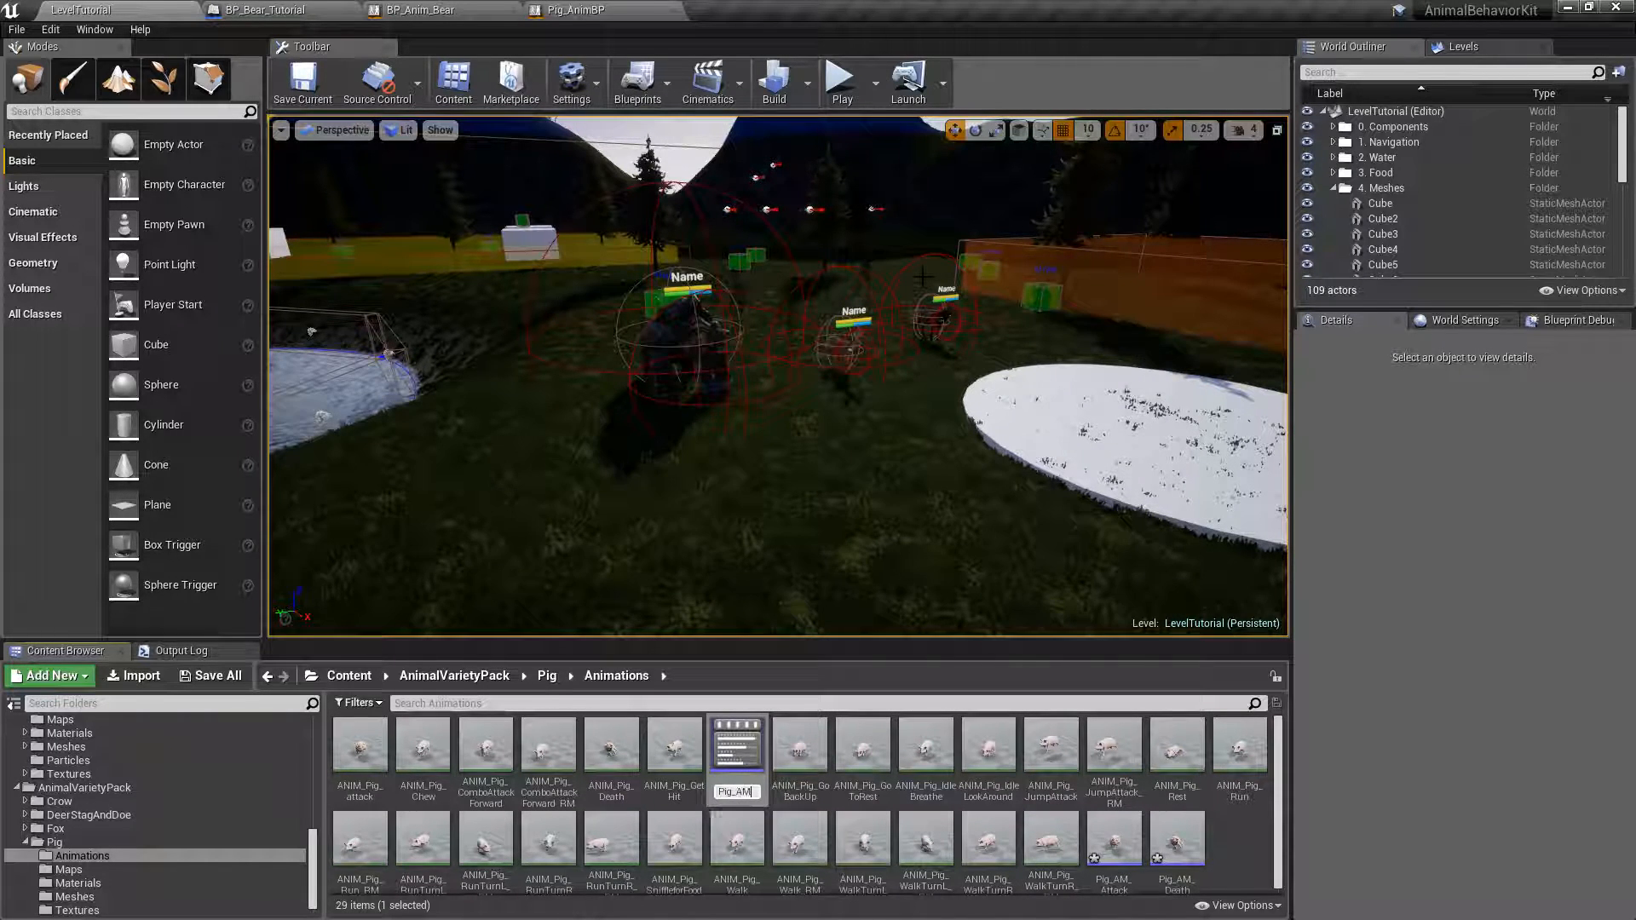
{"action": "type", "text": "Pig_AM_Hit"}
{"action": "key", "text": "Return"}
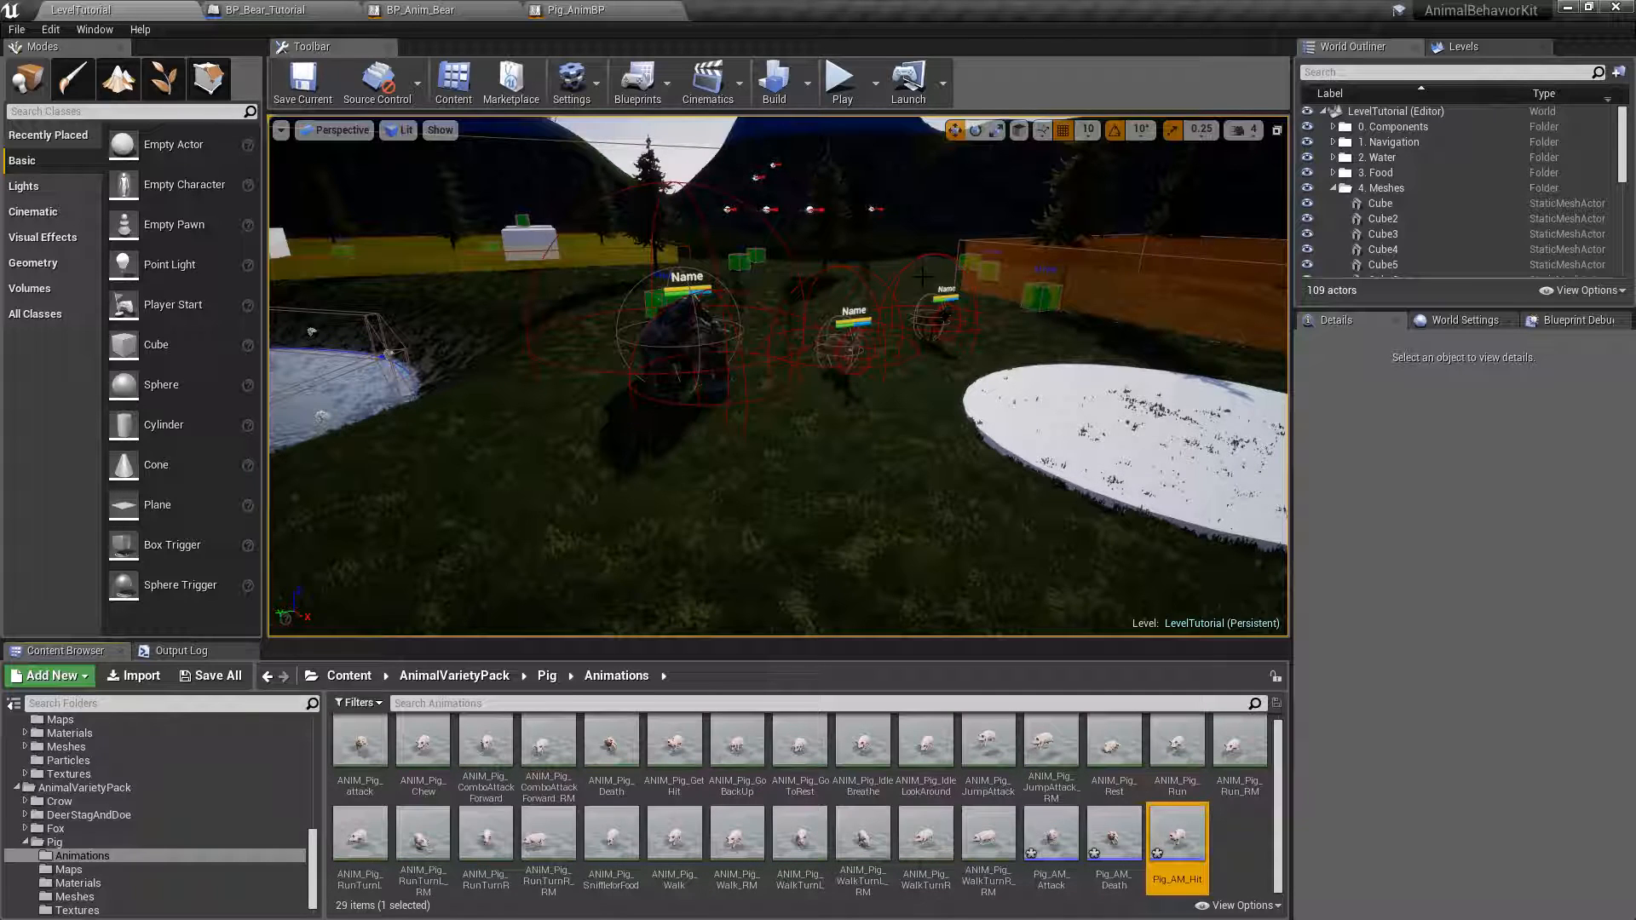
Move the Pig_AM_Attack, Pig_AM_Death and Pig_AM_Hit montages into the GroundAnimals/Tutorial/PIG folder and open that folder.
{"action": "left_click", "coordinate": [1054, 828]}
{"action": "left_click", "coordinate": [1114, 833], "text": "ctrl"}
{"action": "left_click", "coordinate": [1177, 837], "text": "ctrl"}
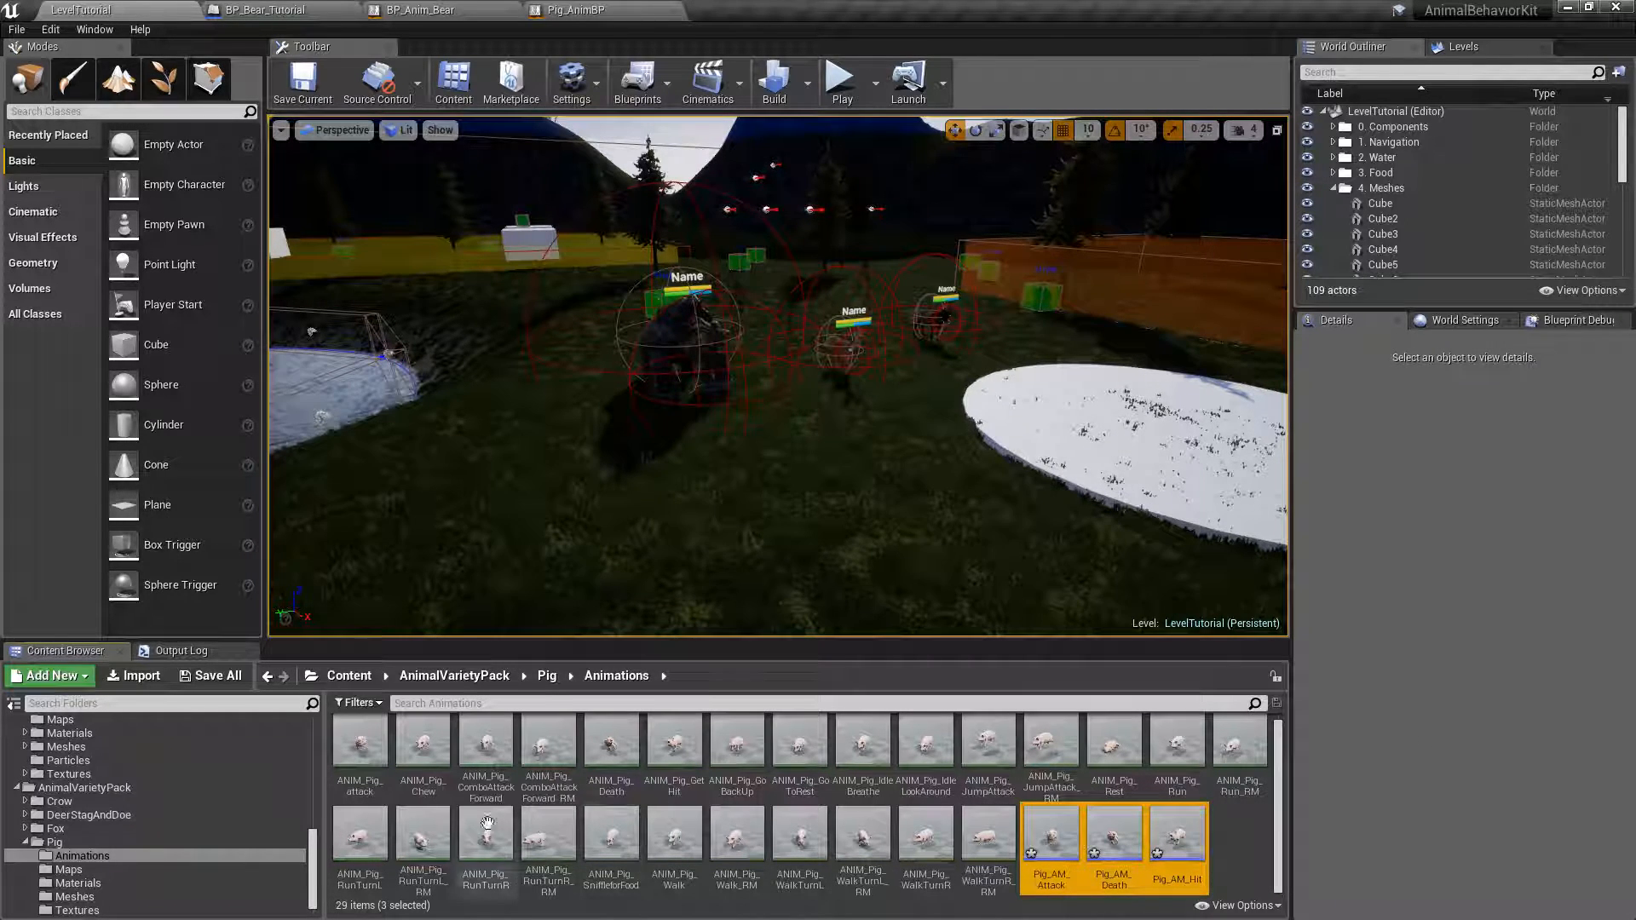
{"action": "left_click_drag", "start_coordinate": [312, 856], "coordinate": [312, 770]}
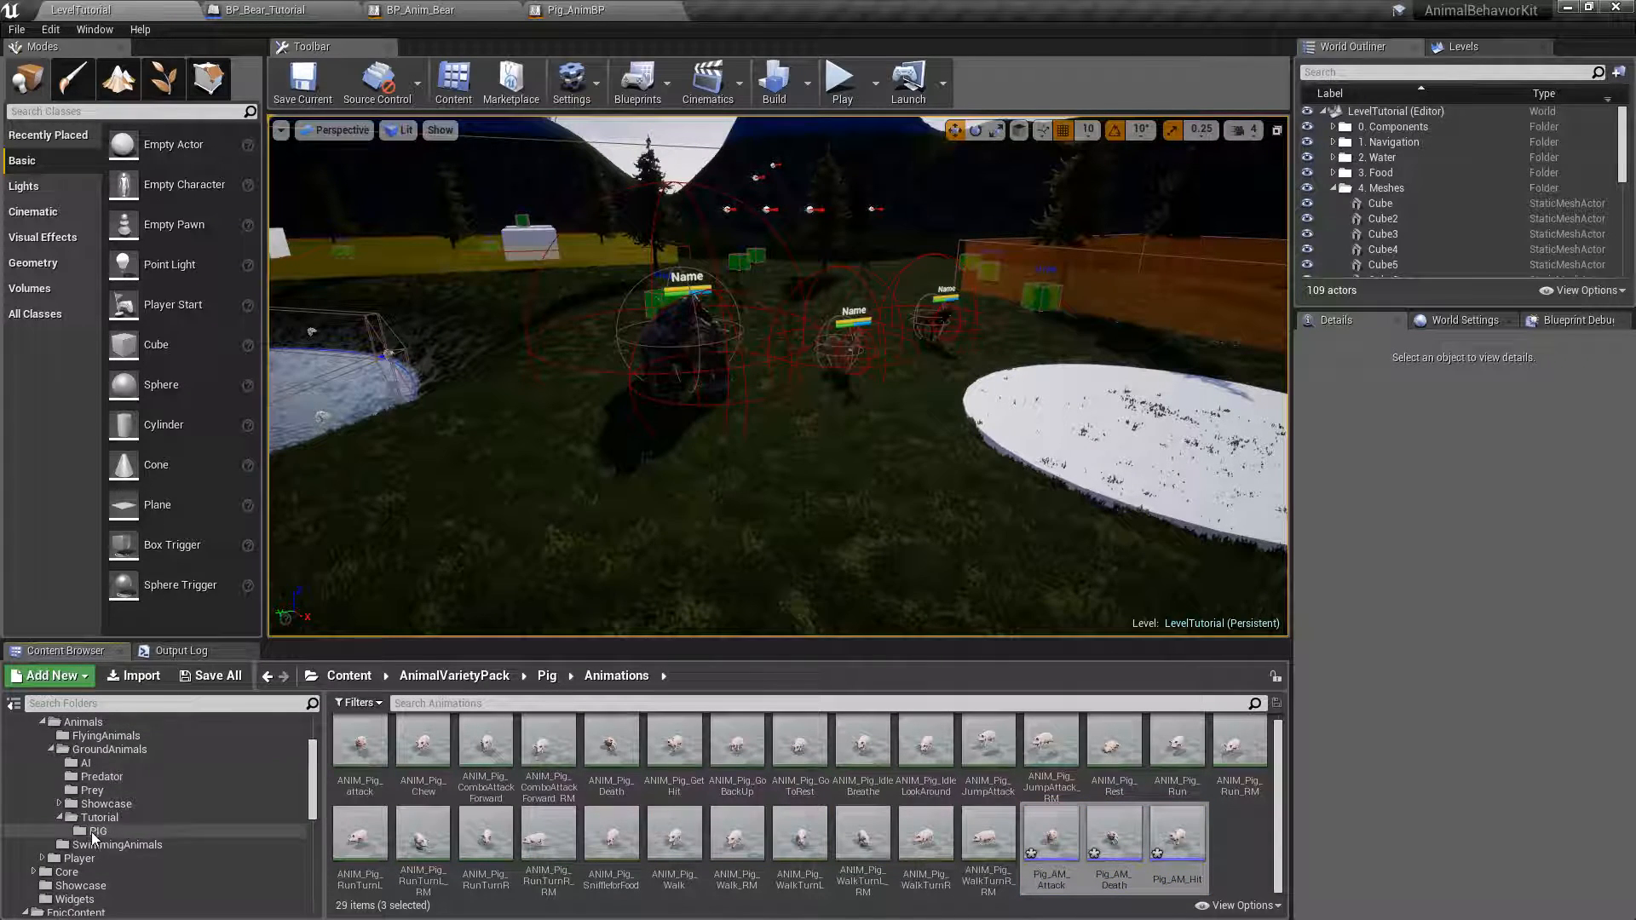
{"action": "left_click_drag", "start_coordinate": [1057, 830], "coordinate": [118, 836]}
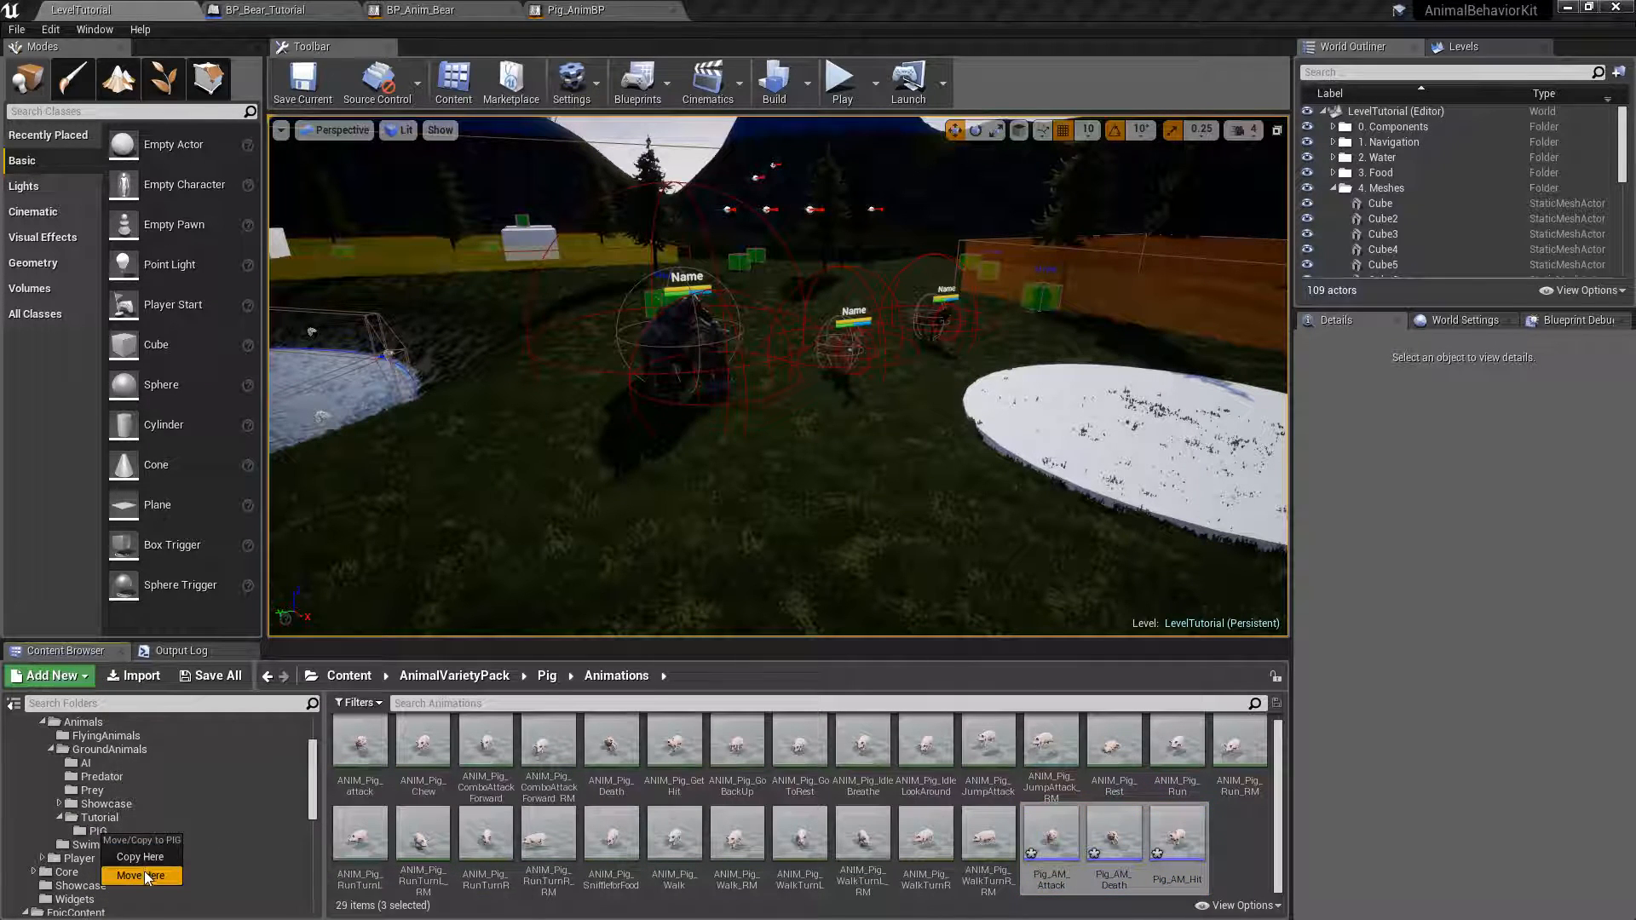
{"action": "left_click", "coordinate": [145, 876]}
{"action": "left_click", "coordinate": [112, 831]}
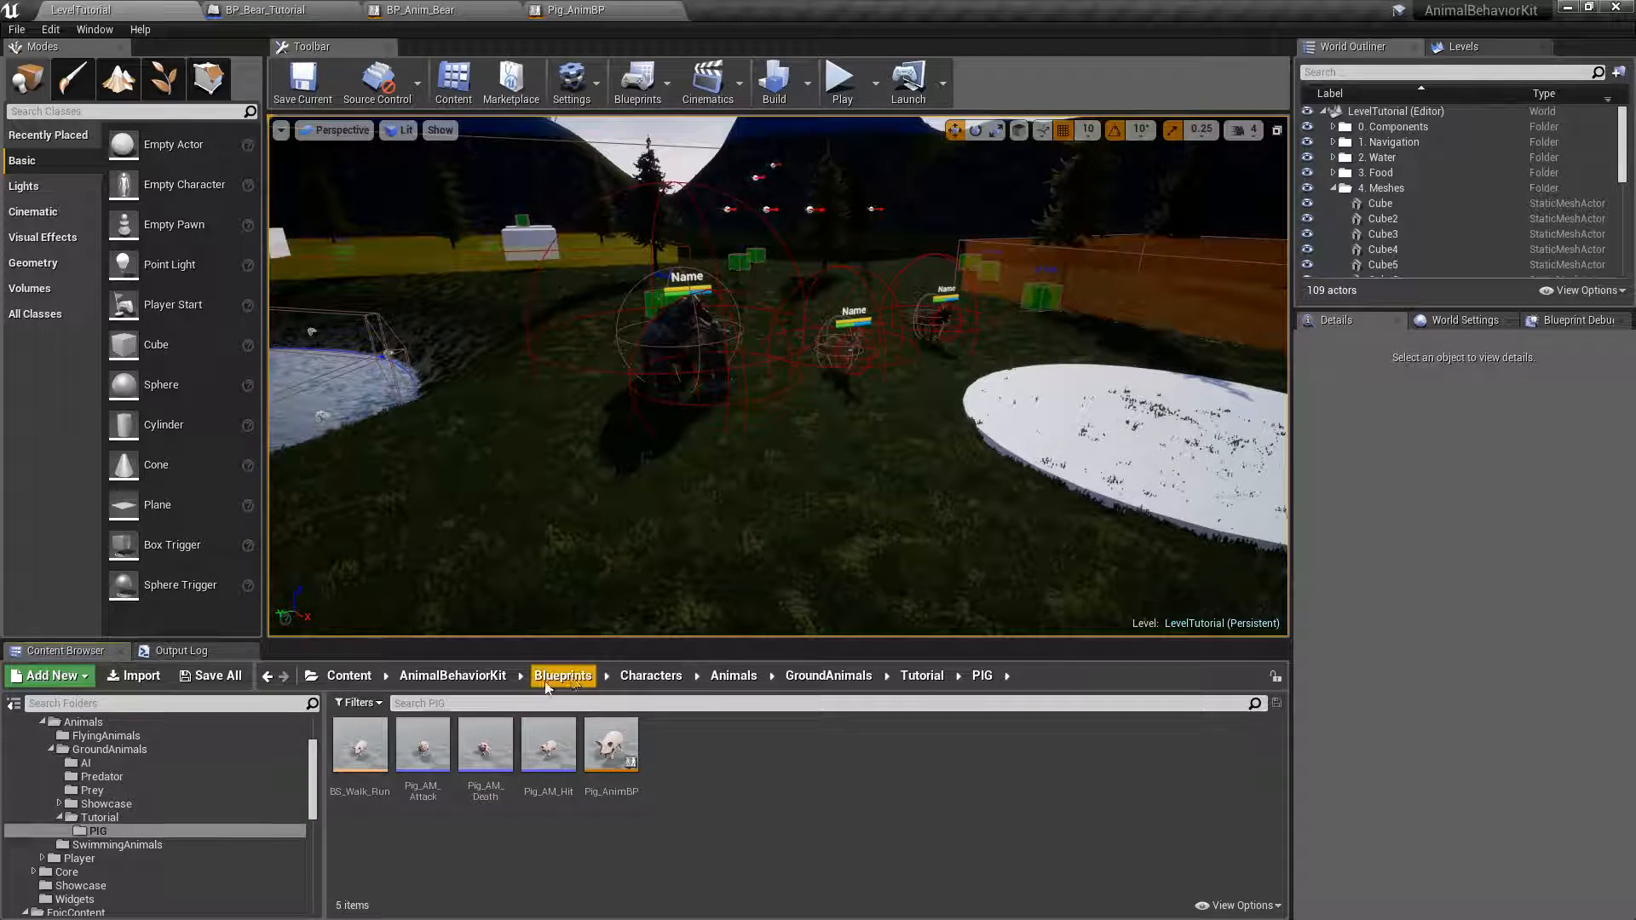
Look through the GroundAnimals folder's base blueprint and subfolders, ending in the Prey folder.
{"action": "left_click", "coordinate": [835, 676]}
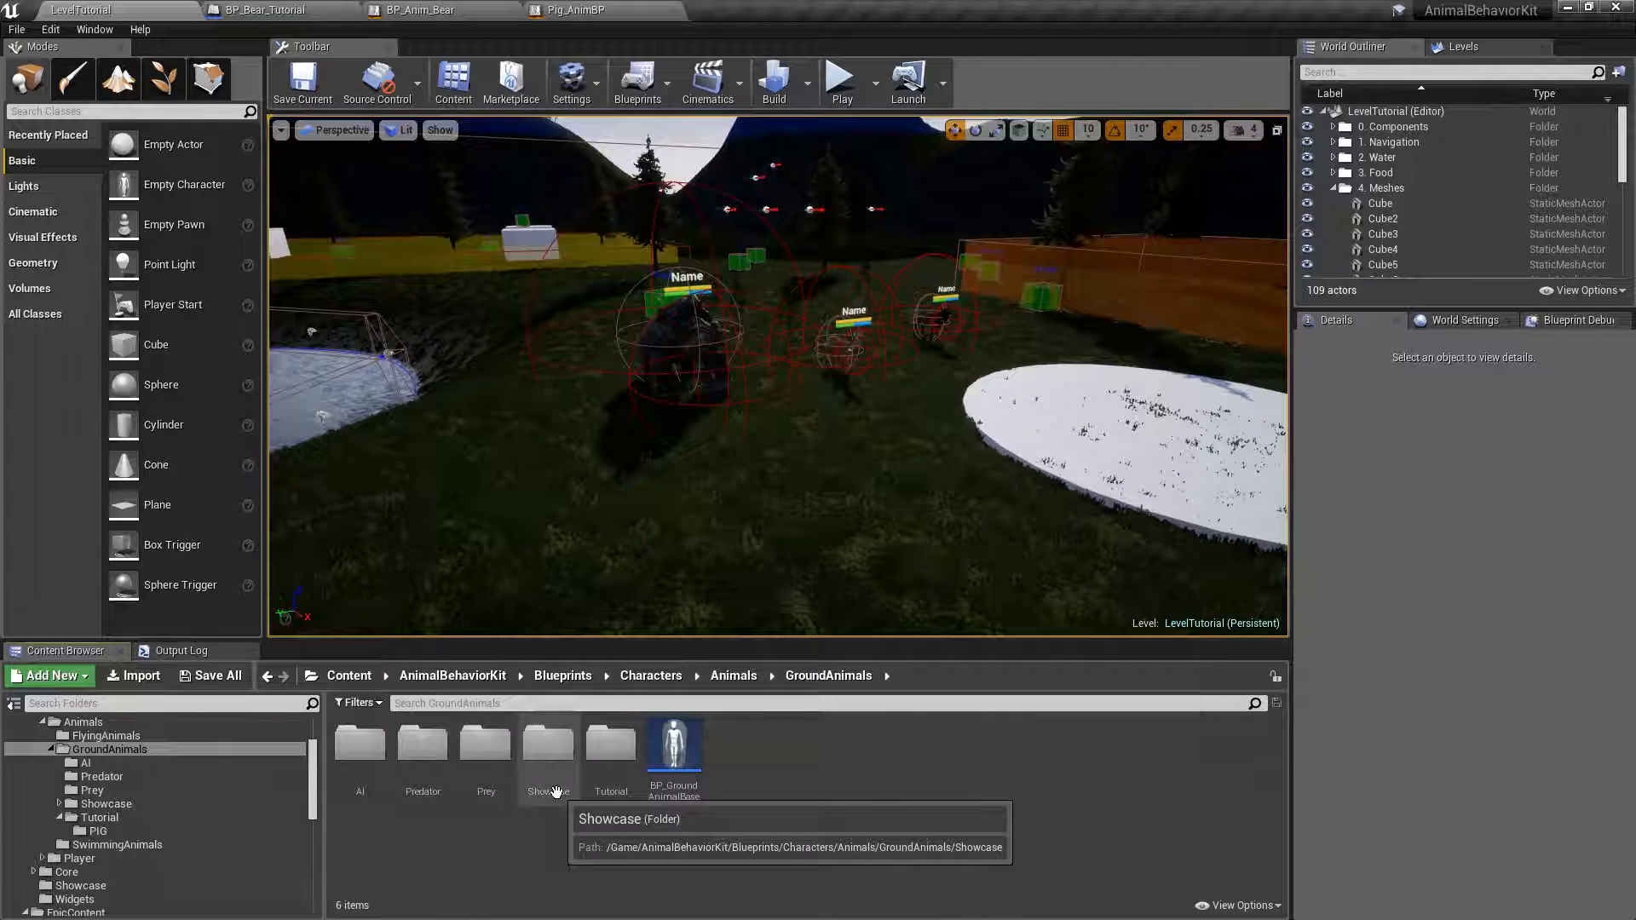
{"action": "double_click", "coordinate": [486, 746]}
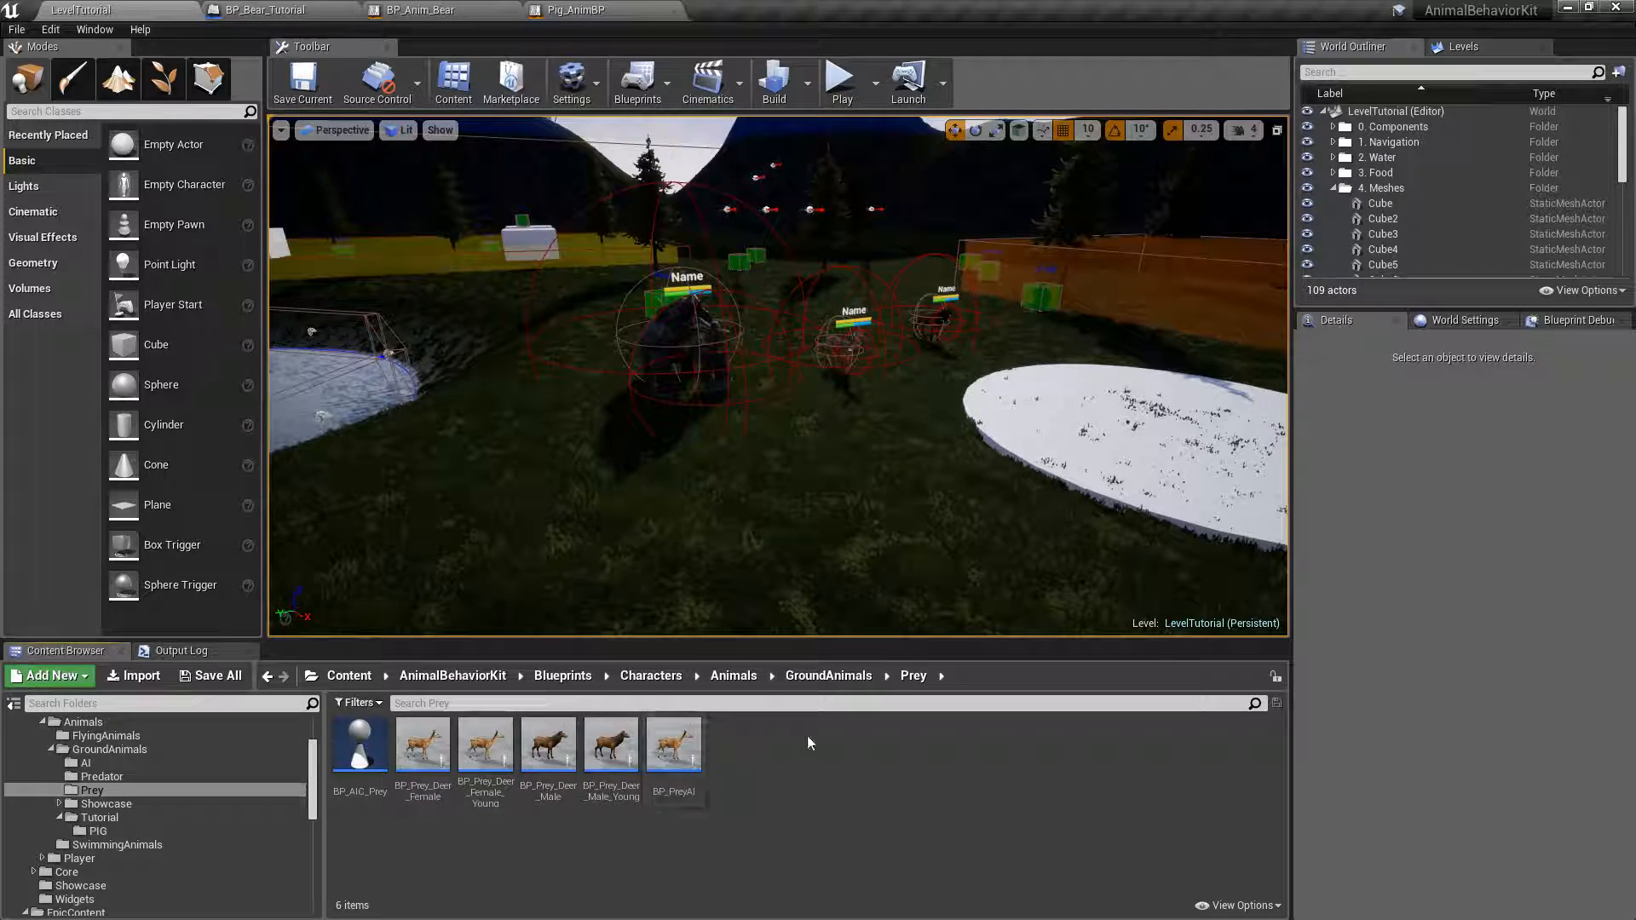
{"action": "left_click", "coordinate": [828, 675]}
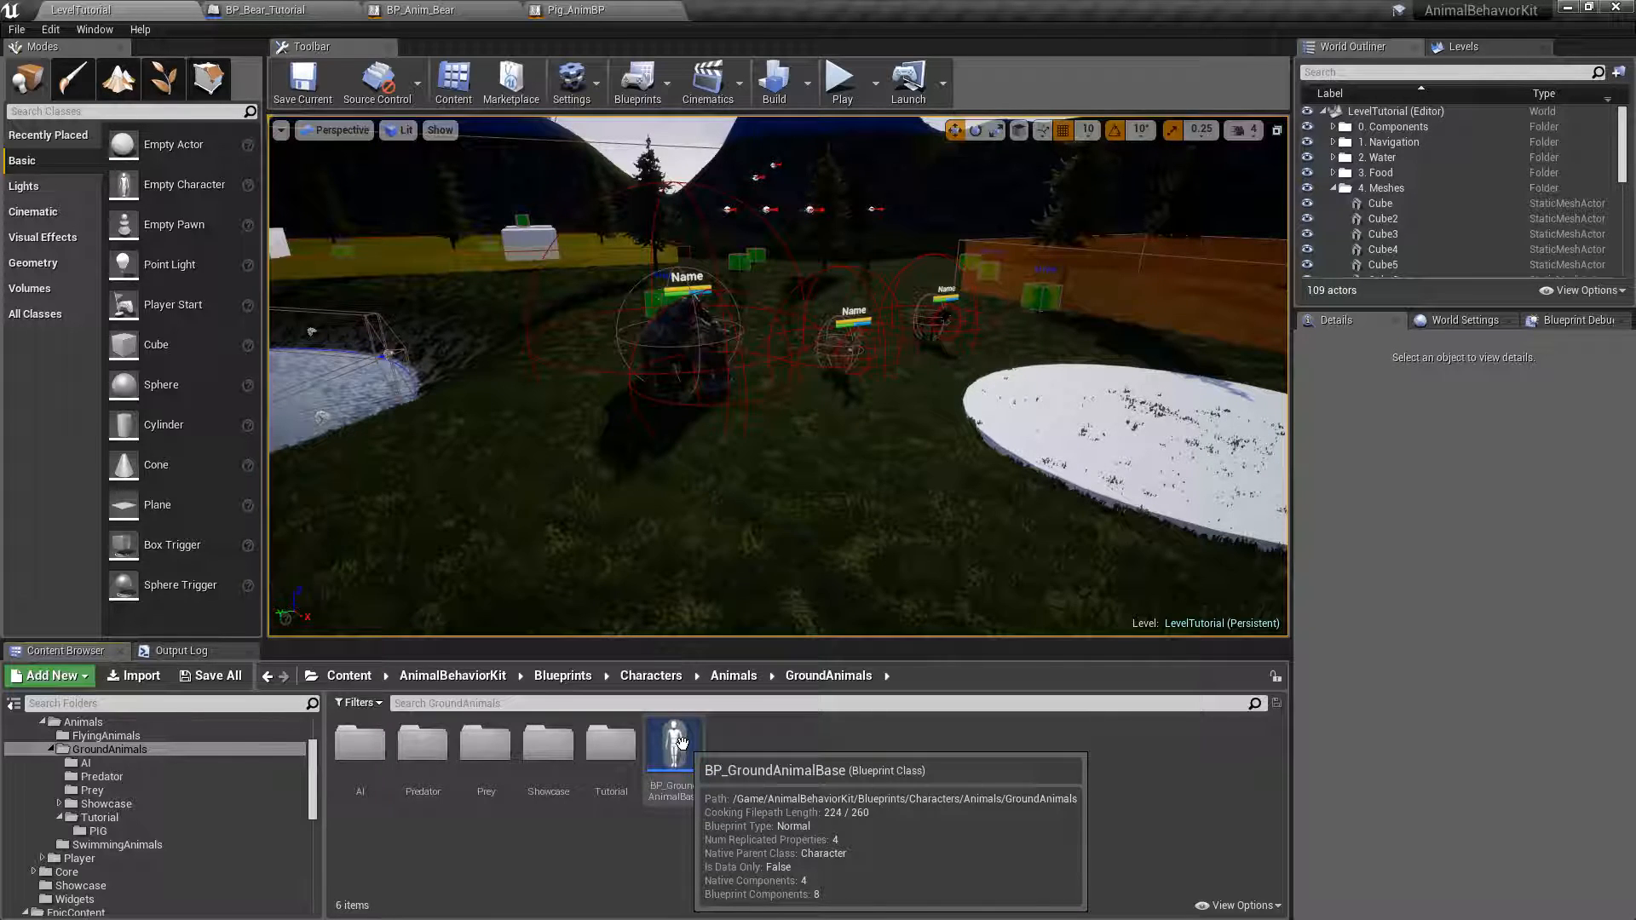
{"action": "left_click", "coordinate": [503, 759]}
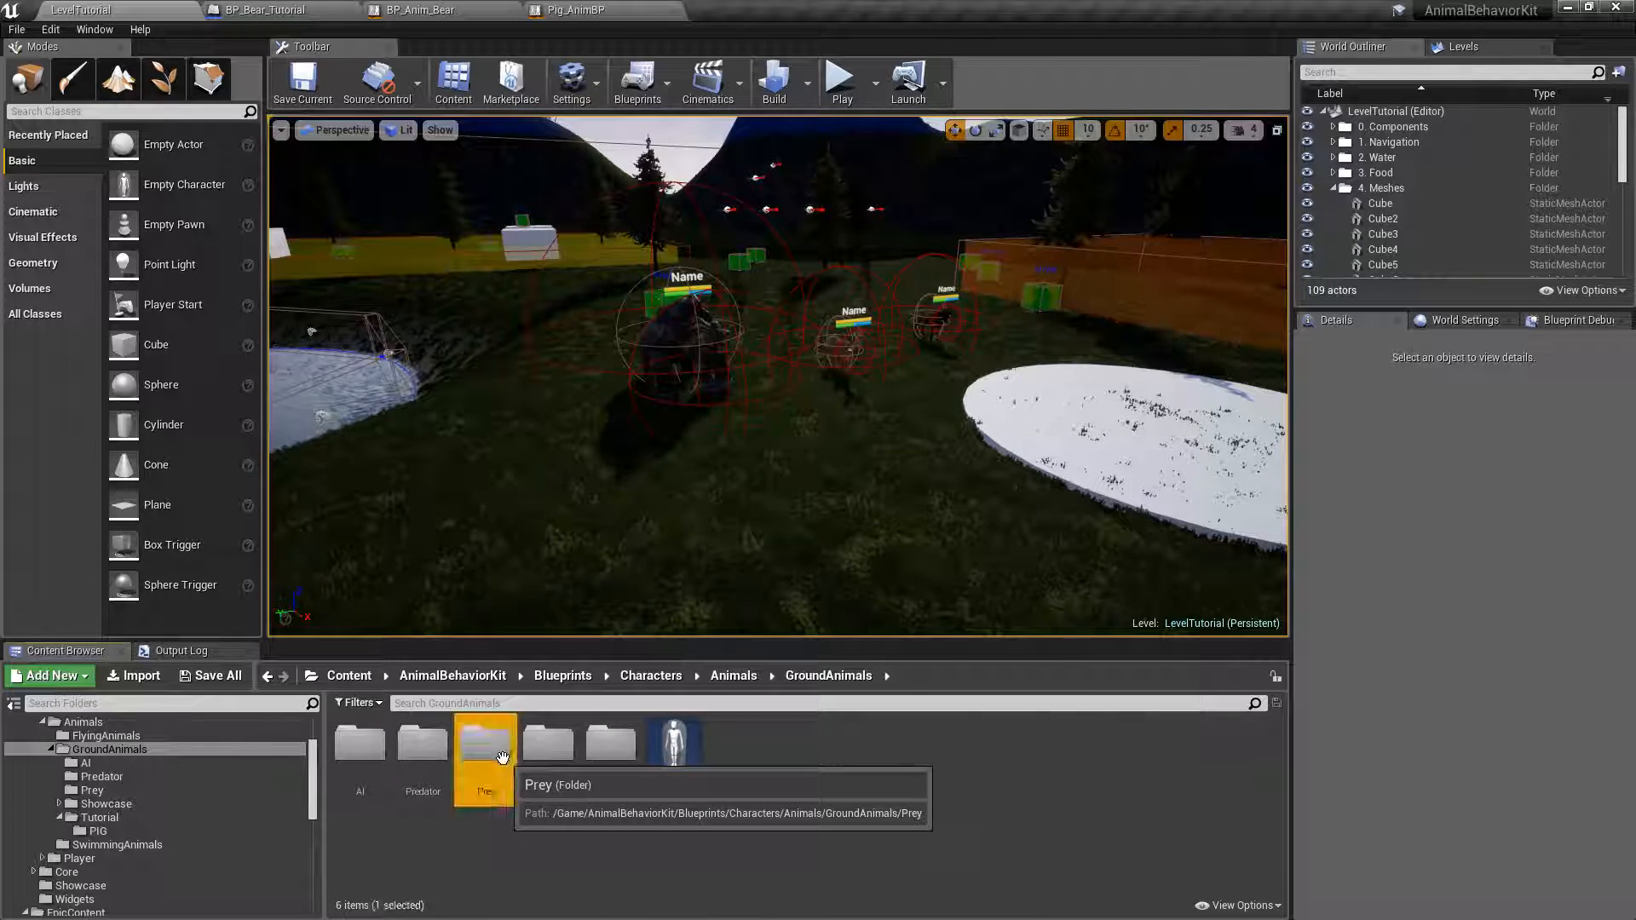
{"action": "double_click", "coordinate": [502, 758]}
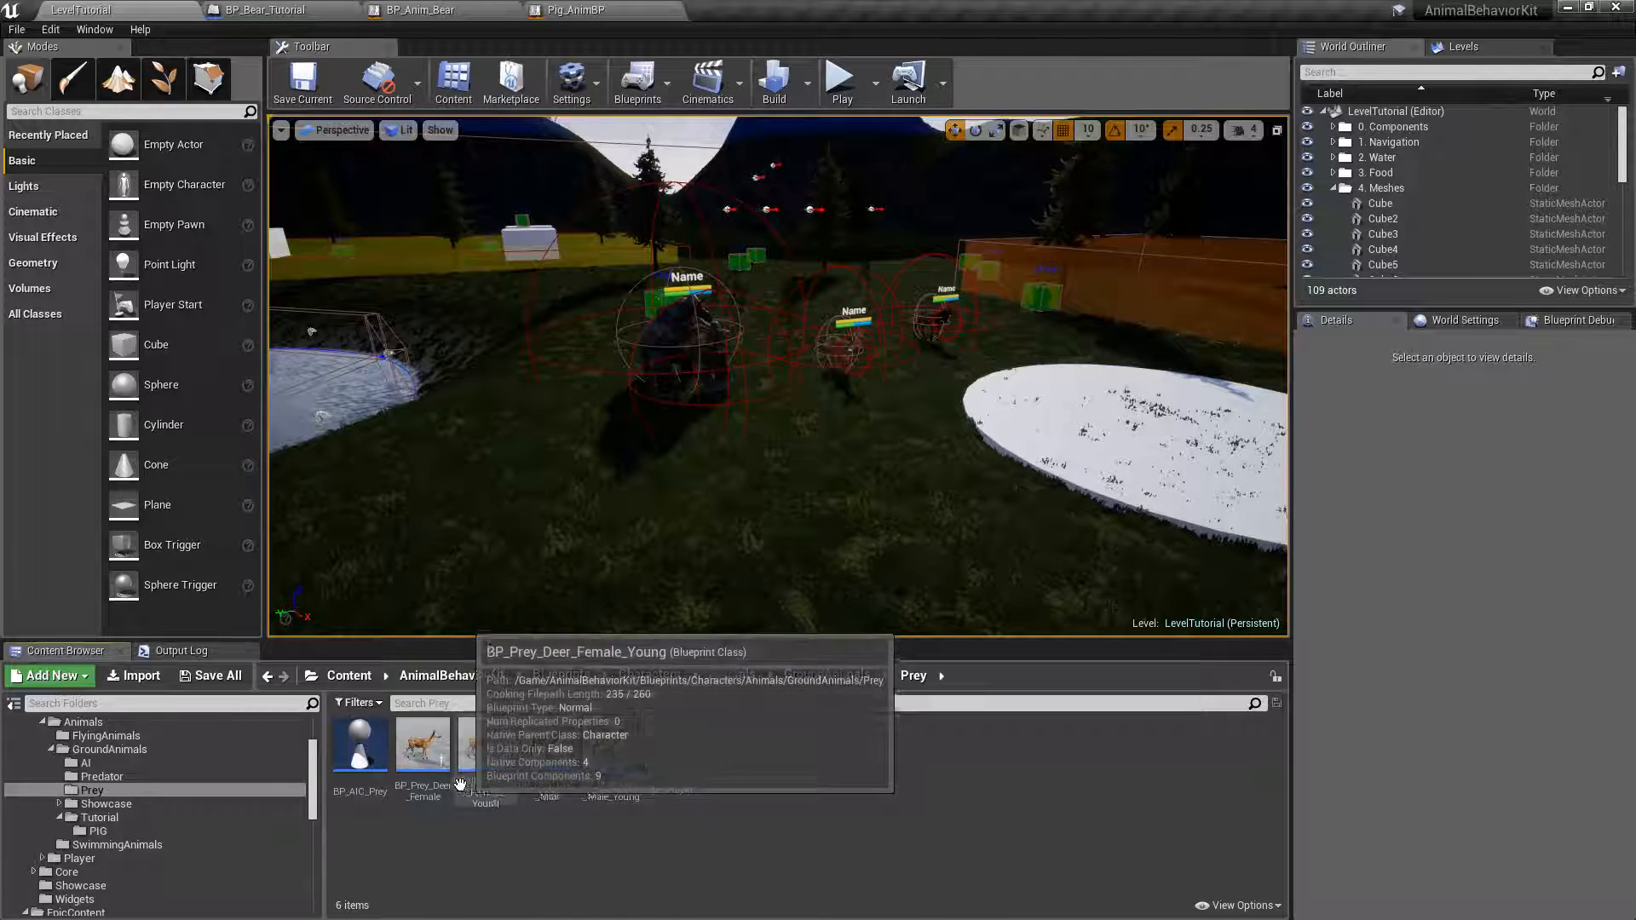
Duplicate the BP_Prey_Deer_Female blueprint and name the copy BP_Pig_Tutorial.
{"action": "left_click", "coordinate": [420, 761]}
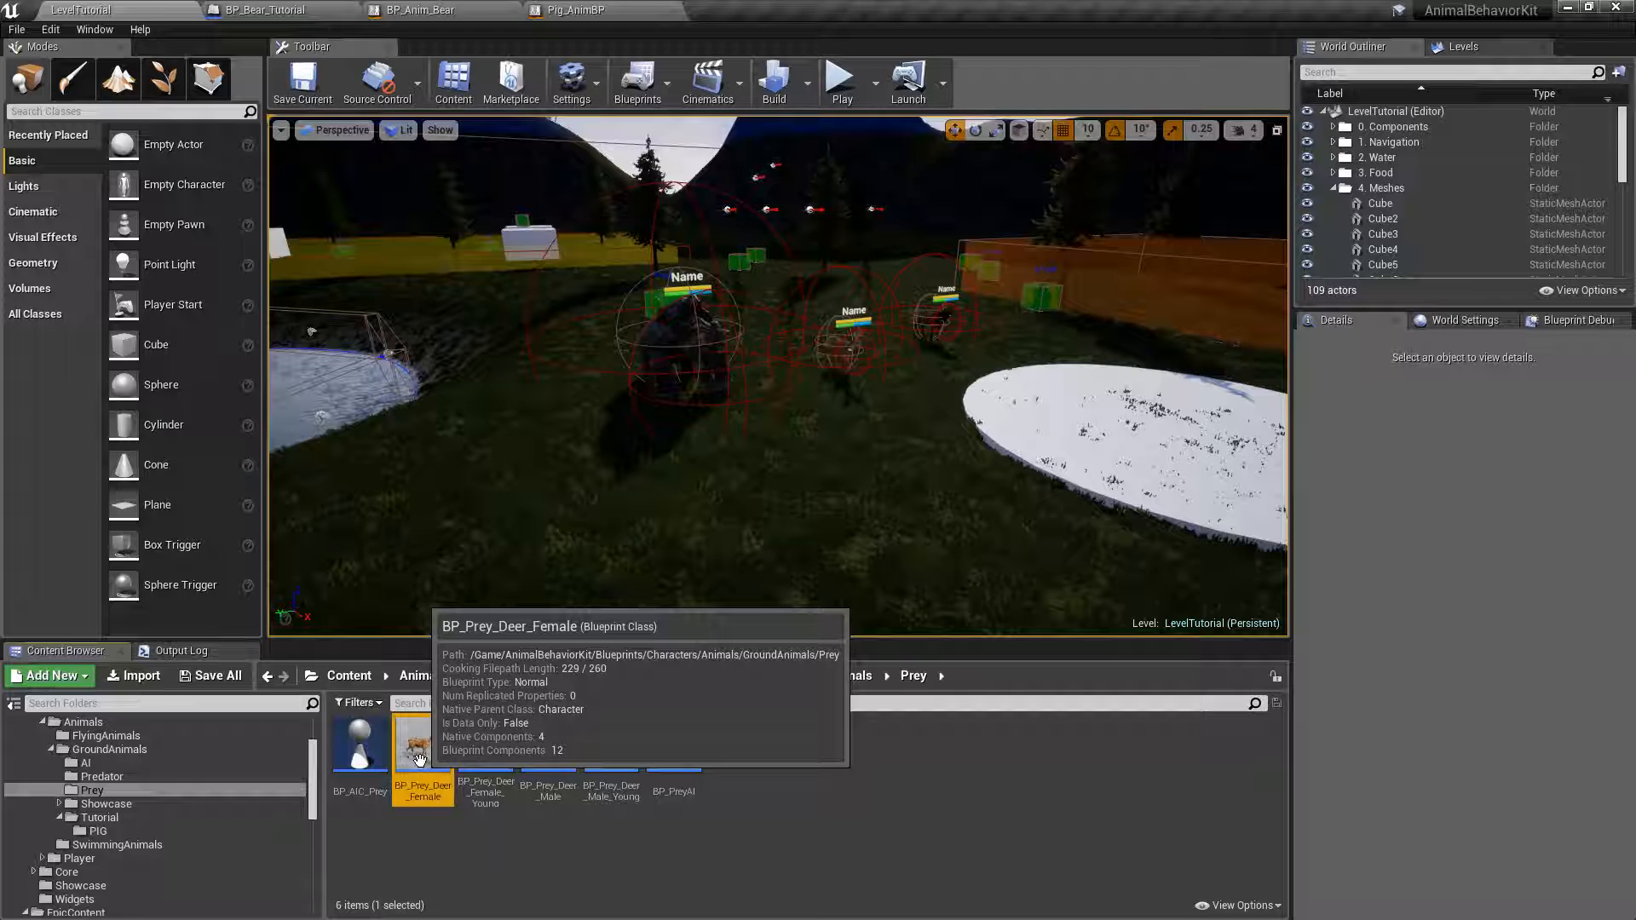
{"action": "right_click", "coordinate": [421, 761]}
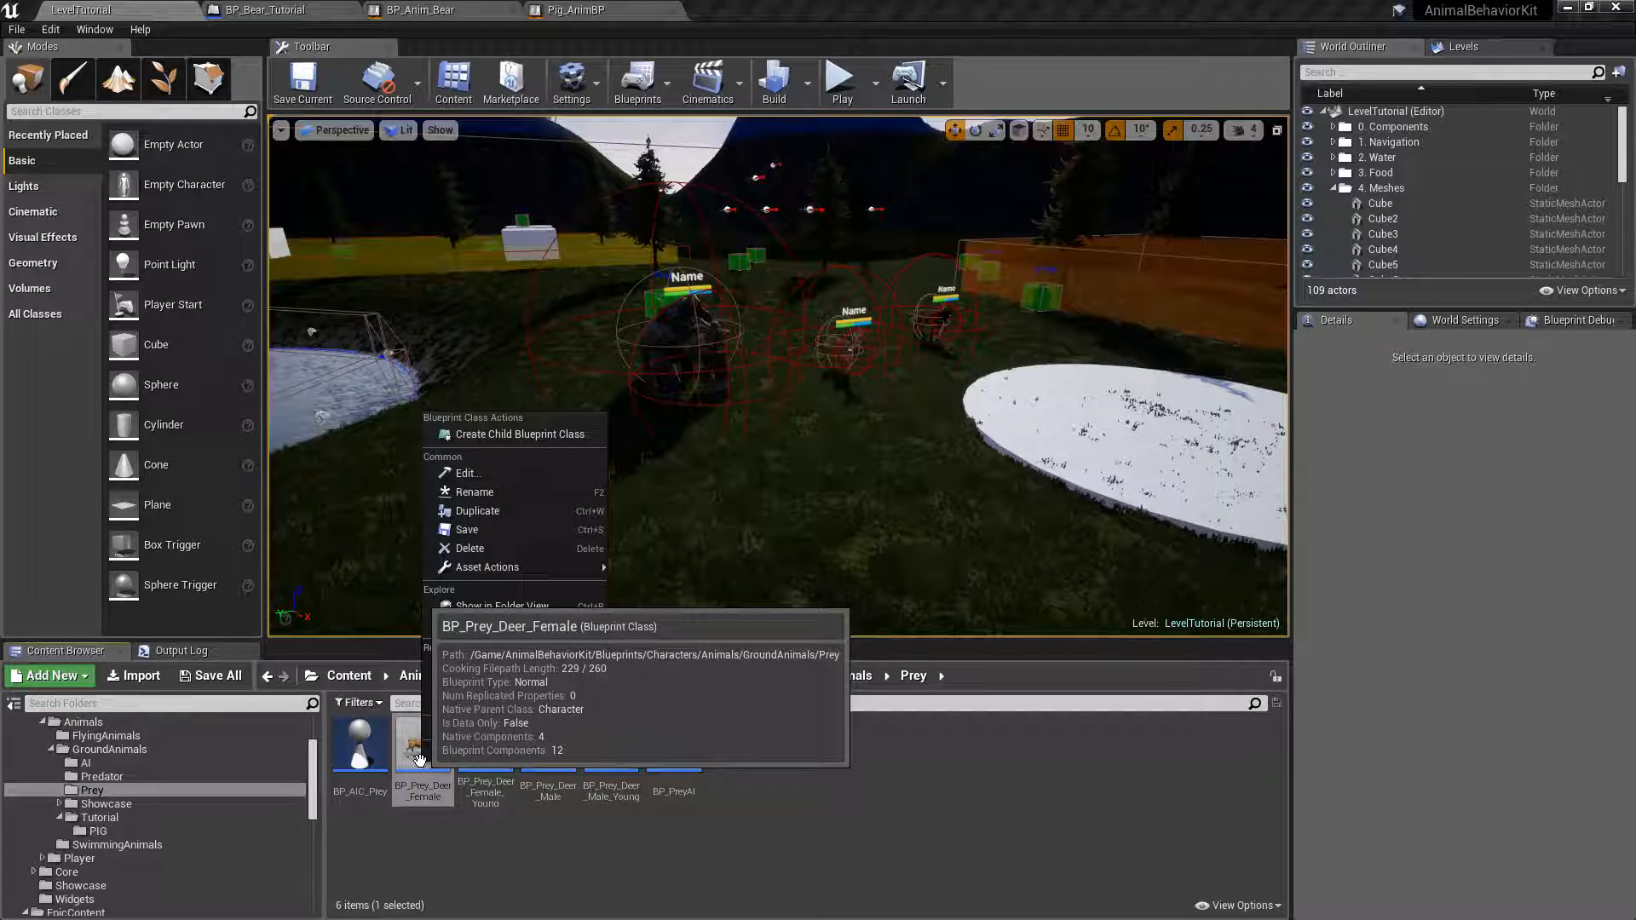
{"action": "left_click", "coordinate": [474, 511]}
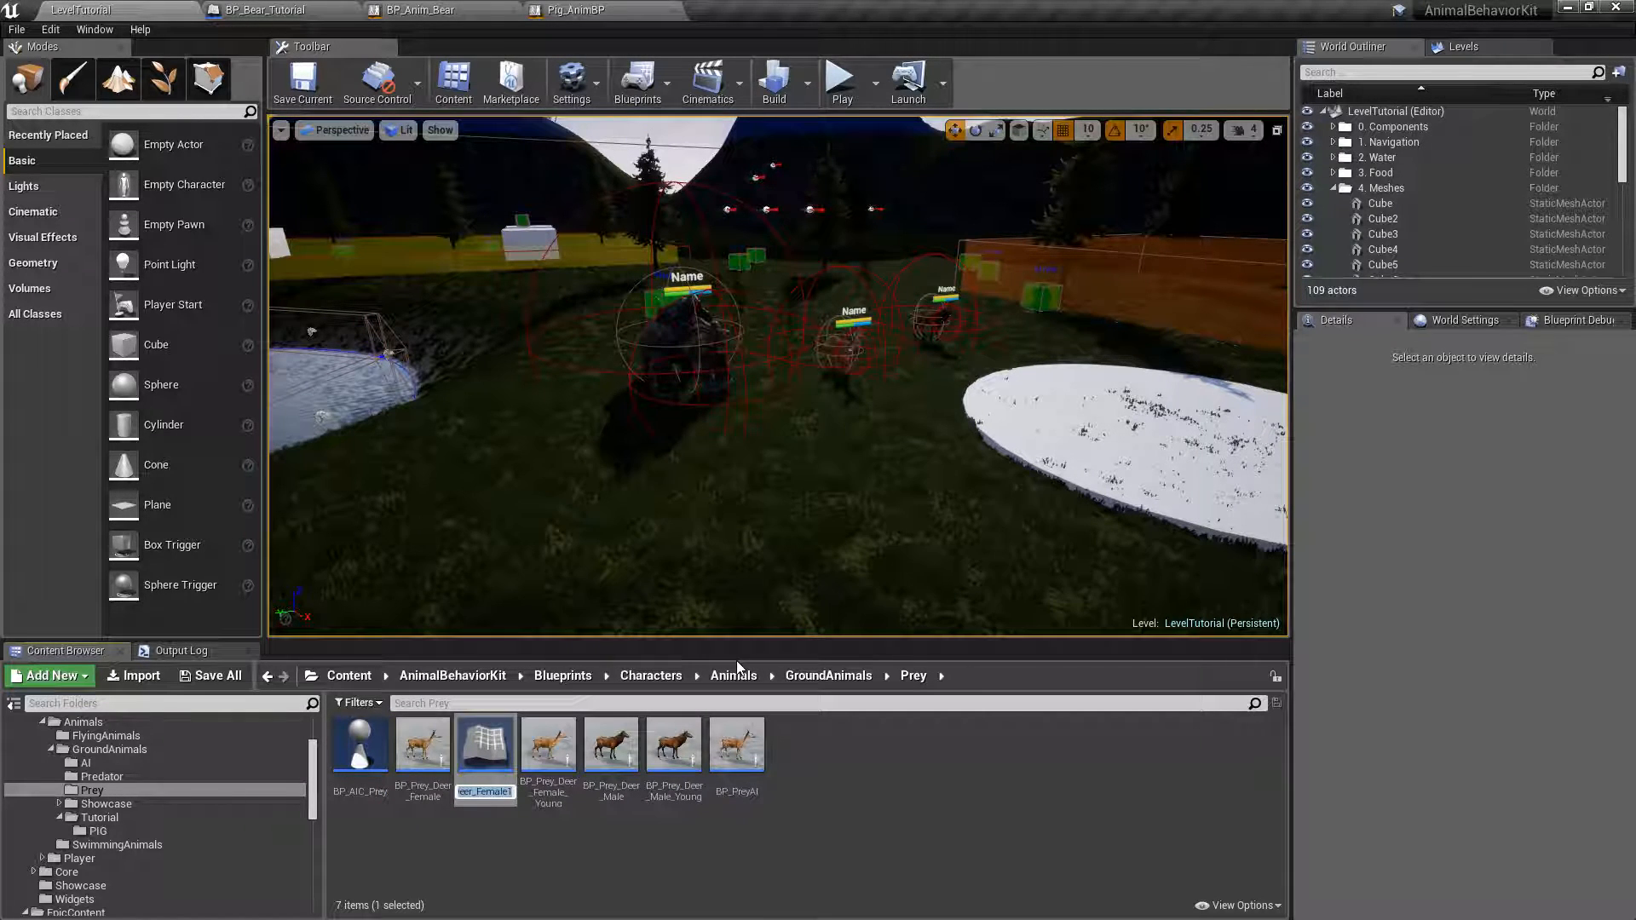
{"action": "type", "text": "BP_Pig_Tutori"}
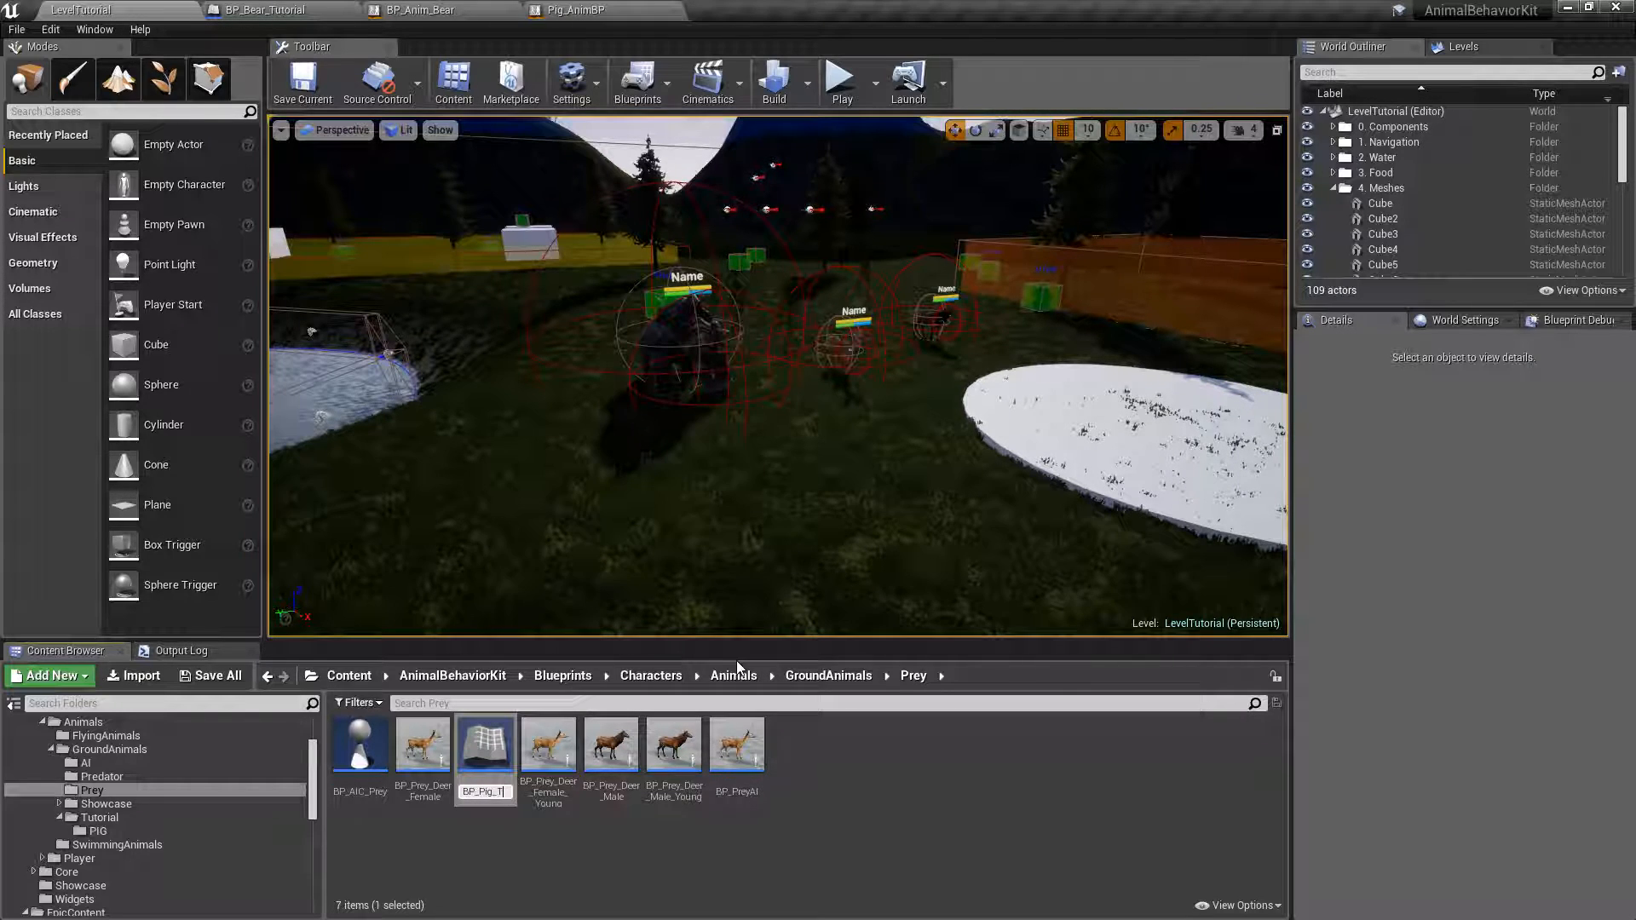
{"action": "key", "text": "BackSpace"}
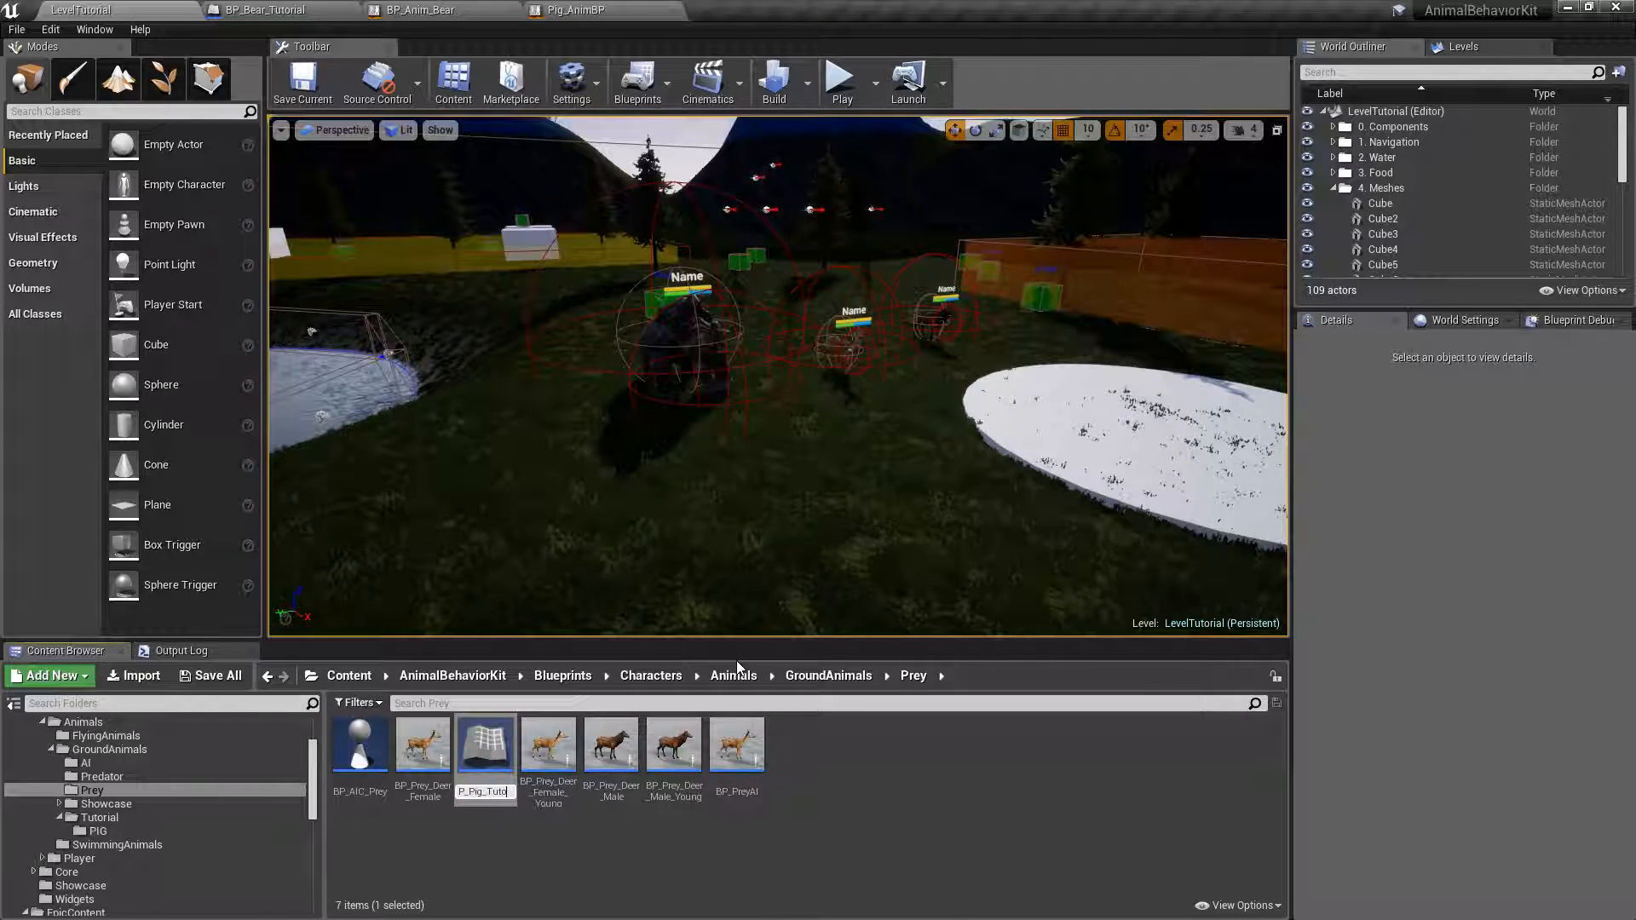
{"action": "type", "text": "rial"}
{"action": "key", "text": "Return"}
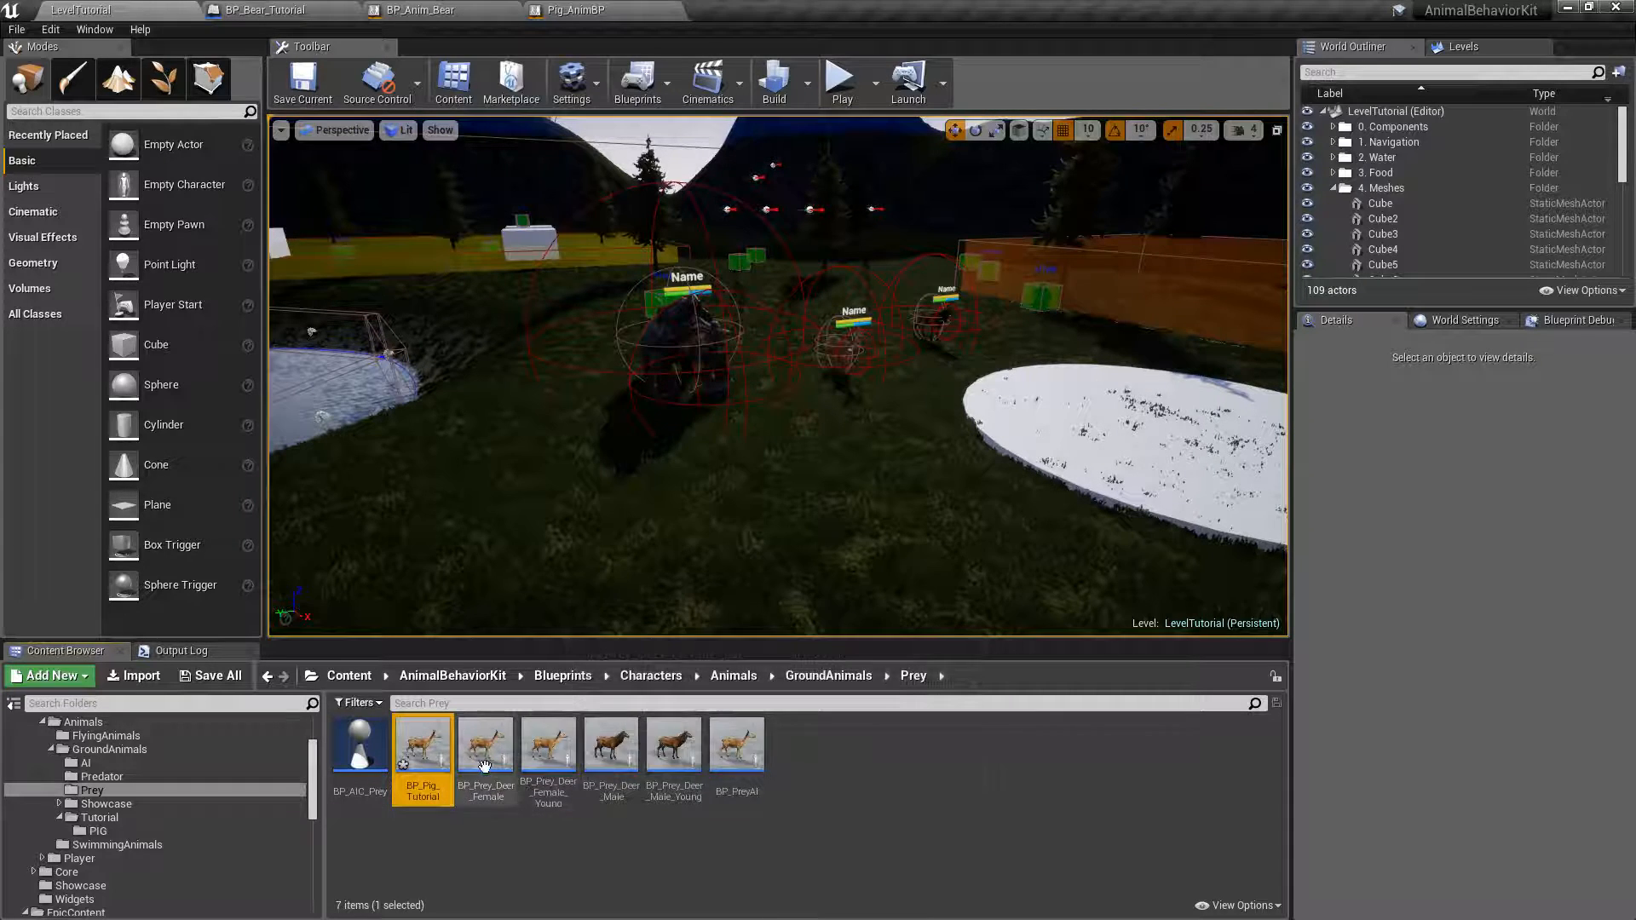
Move BP_Pig_Tutorial from the Prey folder into the GroundAnimals/Tutorial/PIG folder and open that folder.
{"action": "left_click_drag", "start_coordinate": [420, 747], "coordinate": [102, 831]}
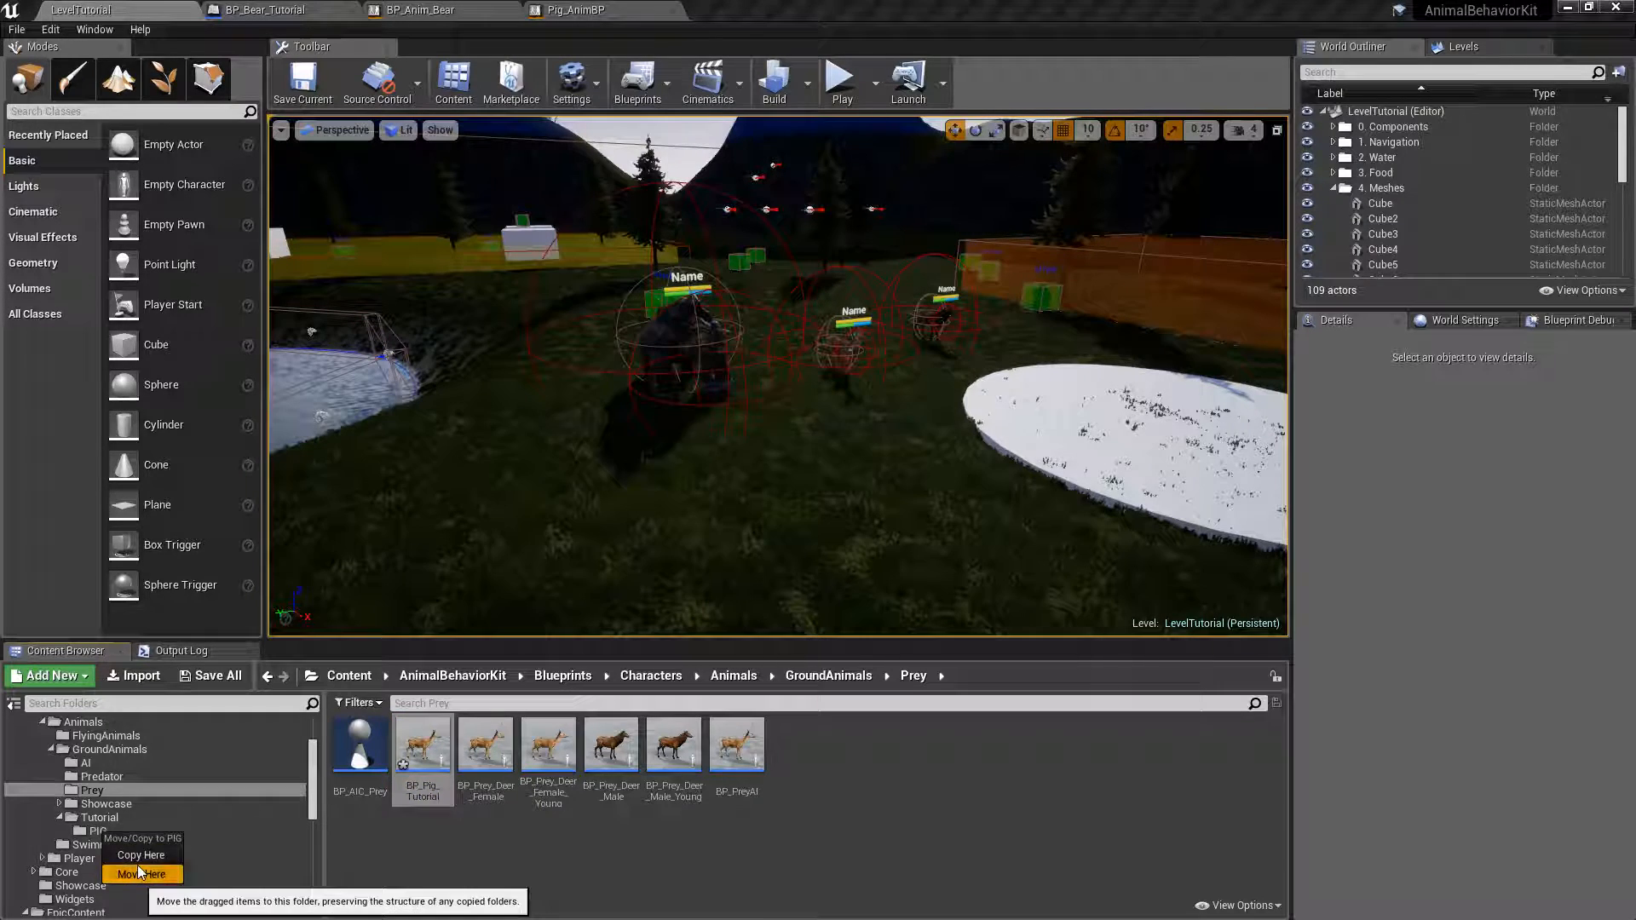
{"action": "left_click", "coordinate": [137, 866]}
{"action": "left_click", "coordinate": [109, 833]}
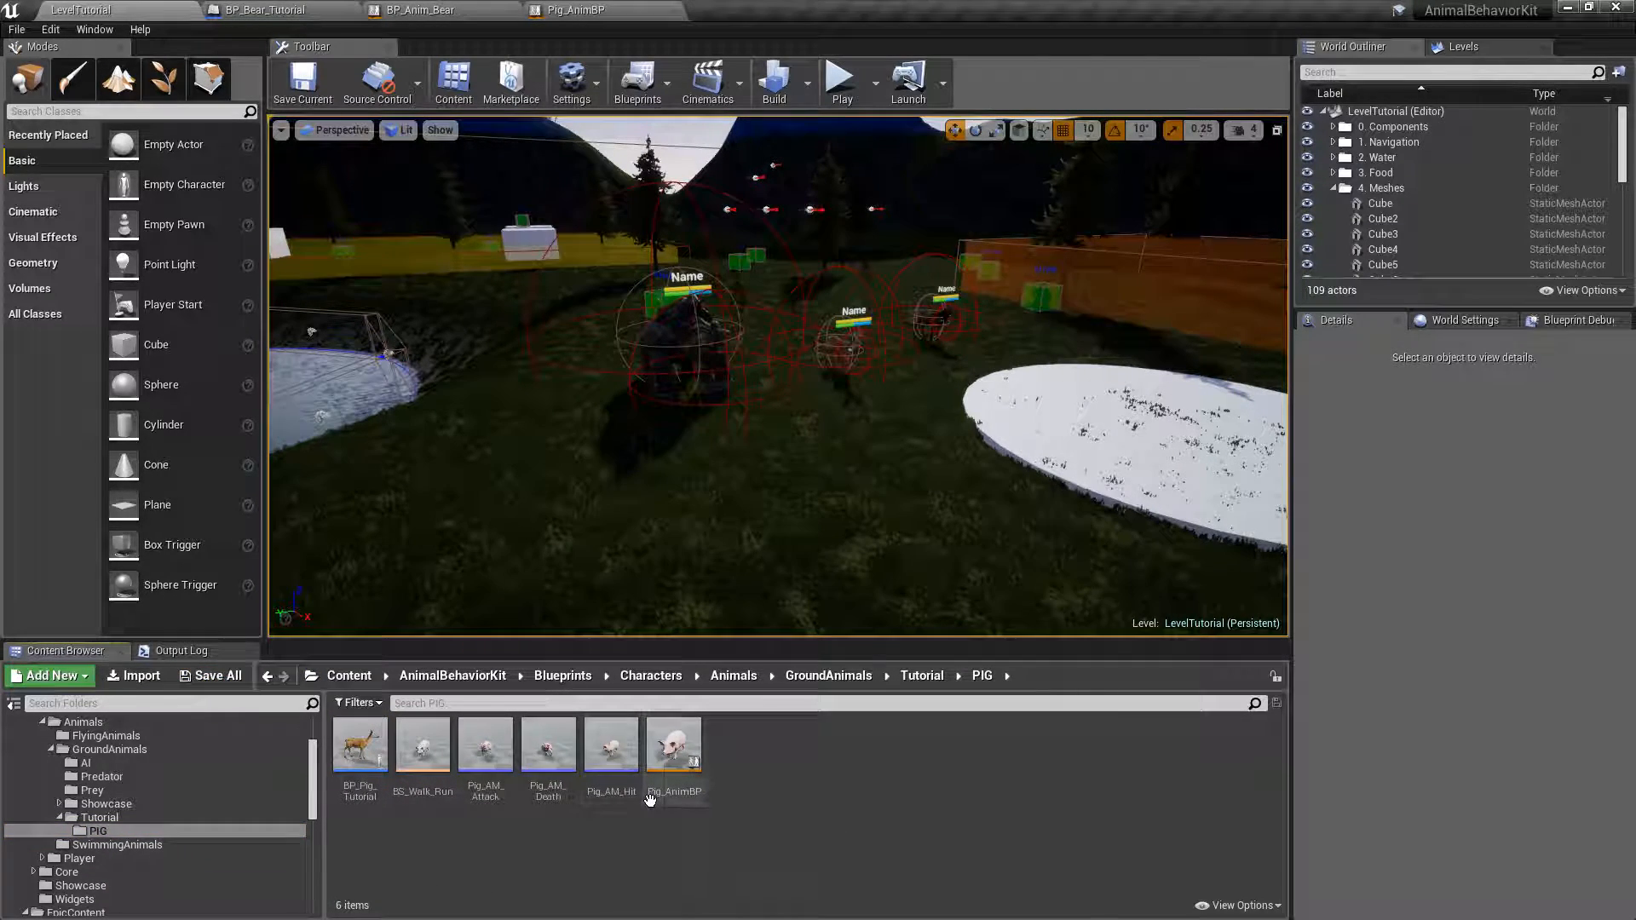
Open the BP_Pig_Tutorial blueprint and show the whole animal in its viewport.
{"action": "double_click", "coordinate": [373, 750]}
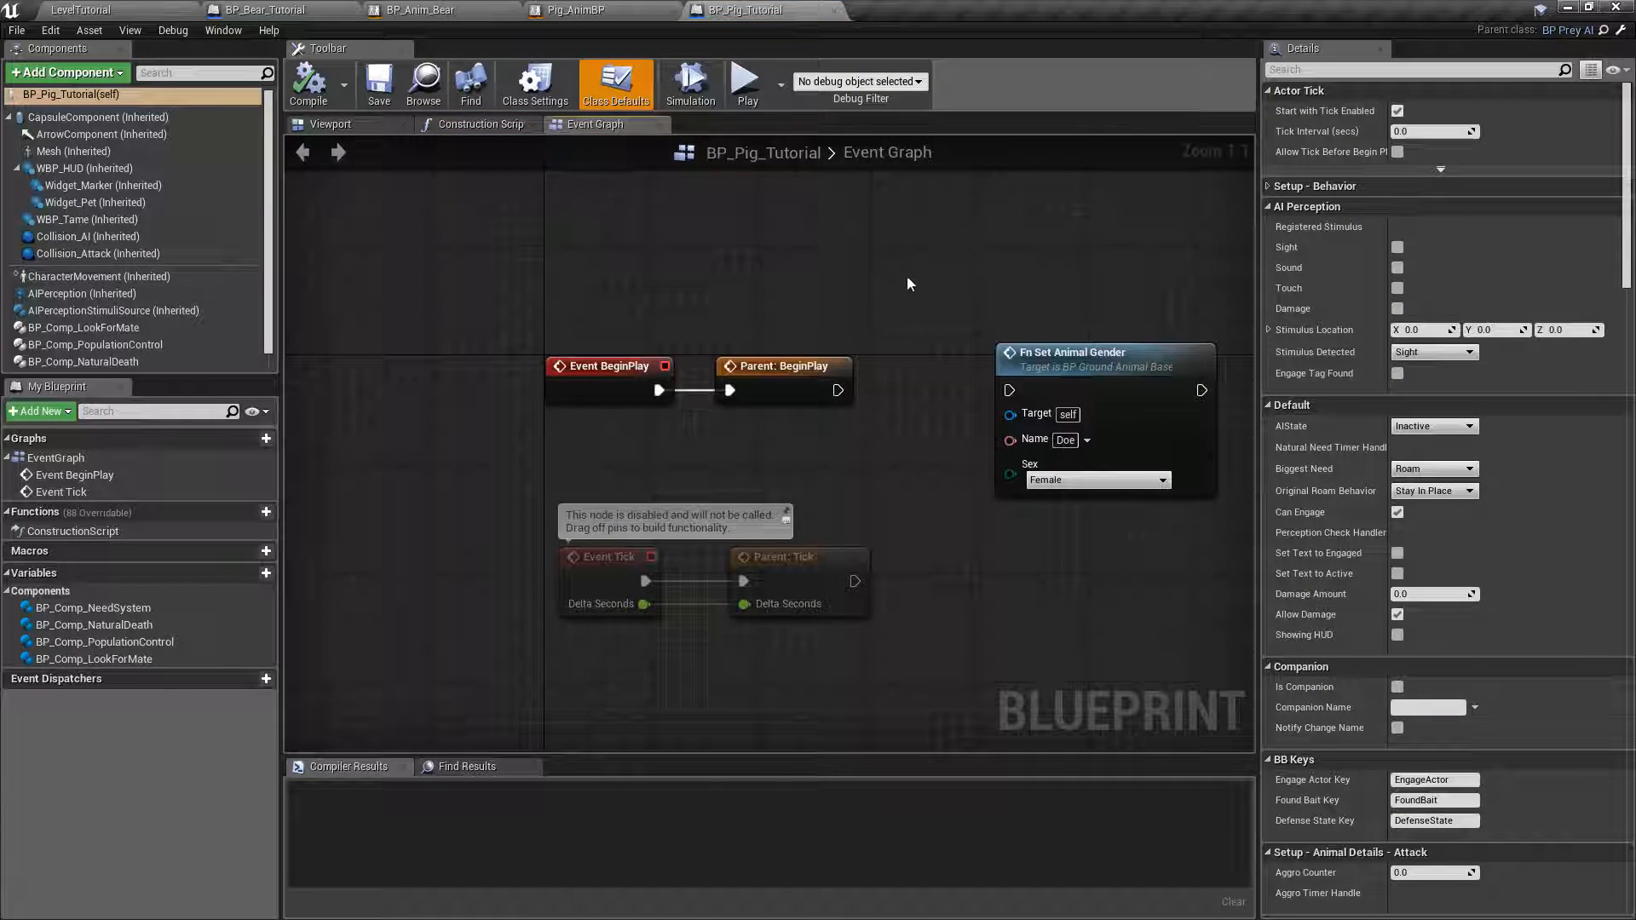
{"action": "right_click_drag", "start_coordinate": [875, 273], "coordinate": [739, 254]}
{"action": "left_click", "coordinate": [327, 124]}
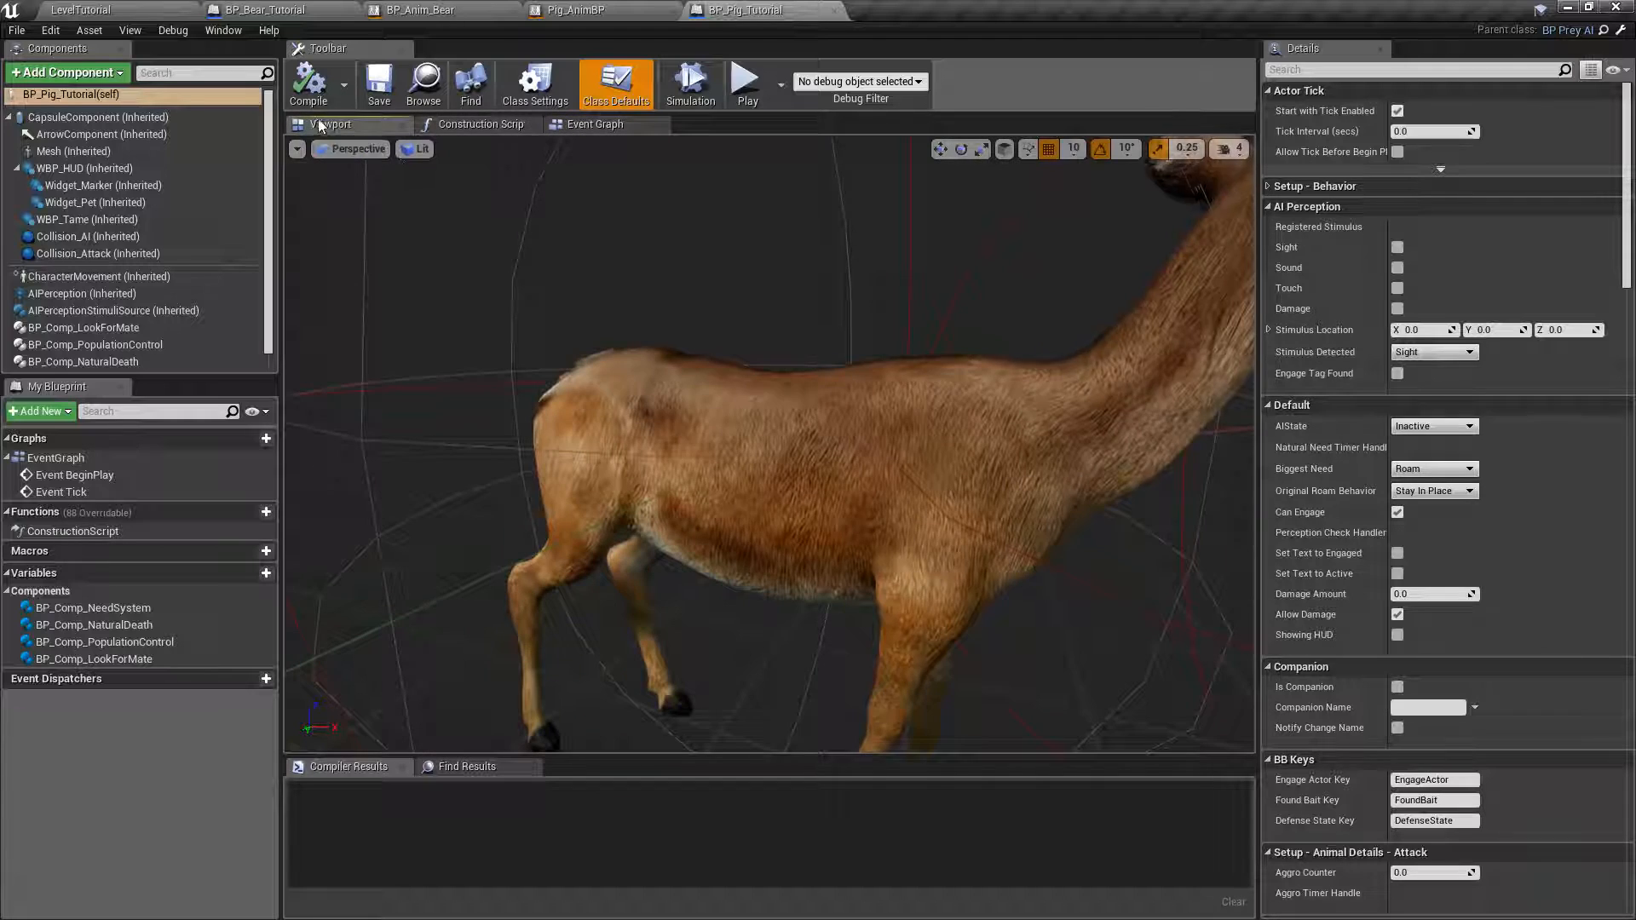
{"action": "scroll", "coordinate": [638, 305], "scroll_direction": "down", "scroll_amount": 5}
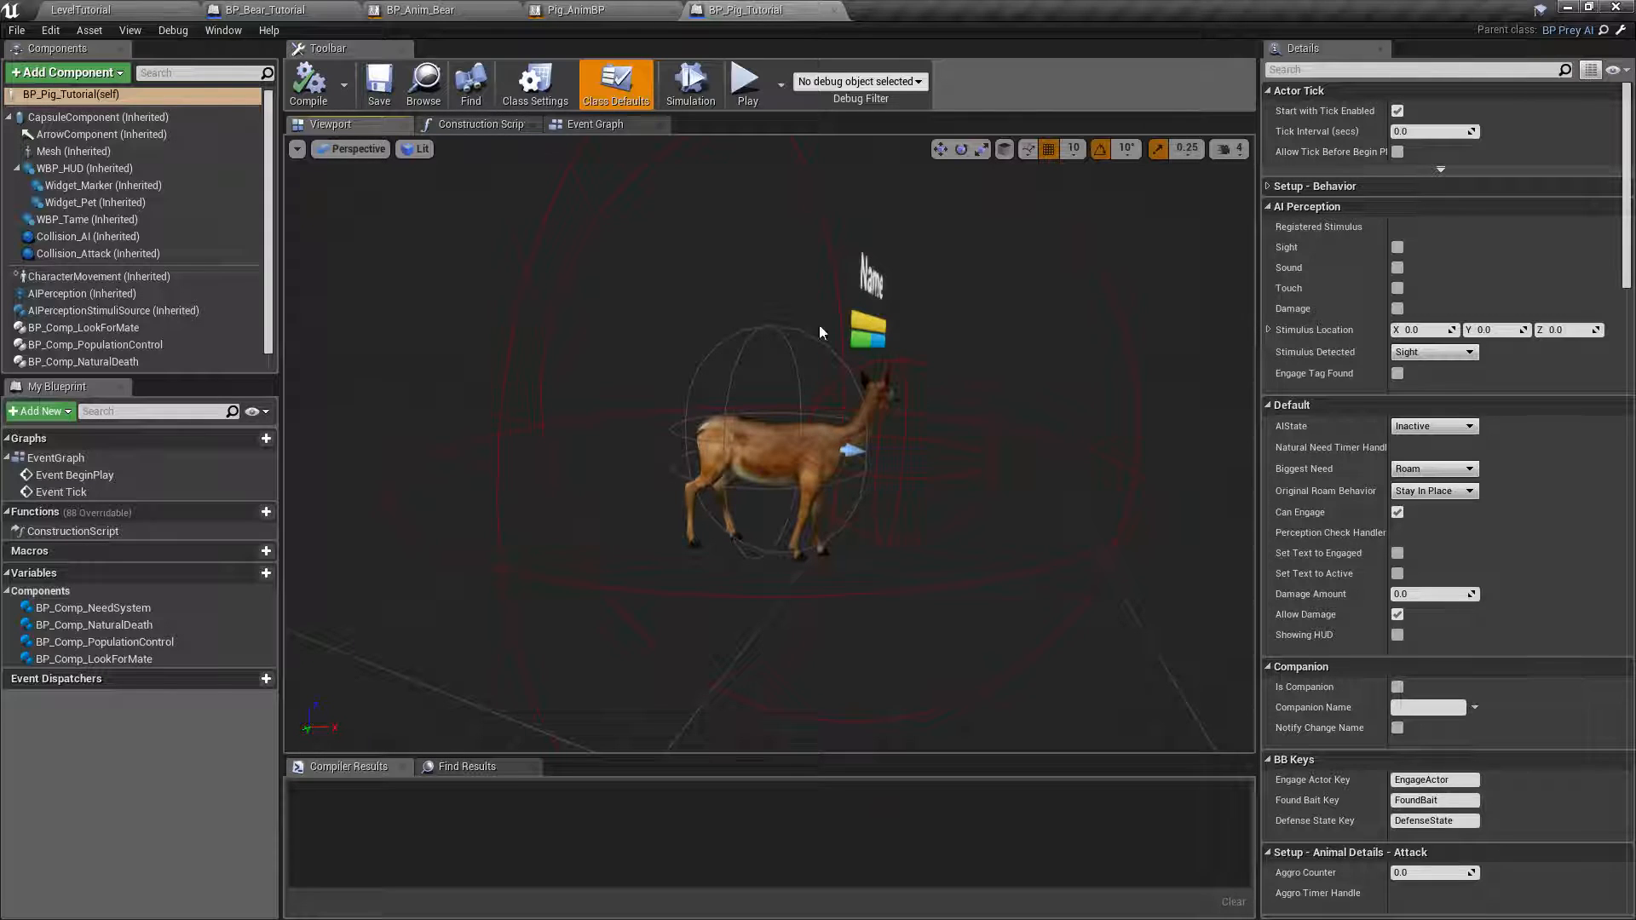
Set the skeletal mesh of the inherited Mesh component to SK_Pig.
{"action": "left_click", "coordinate": [51, 152]}
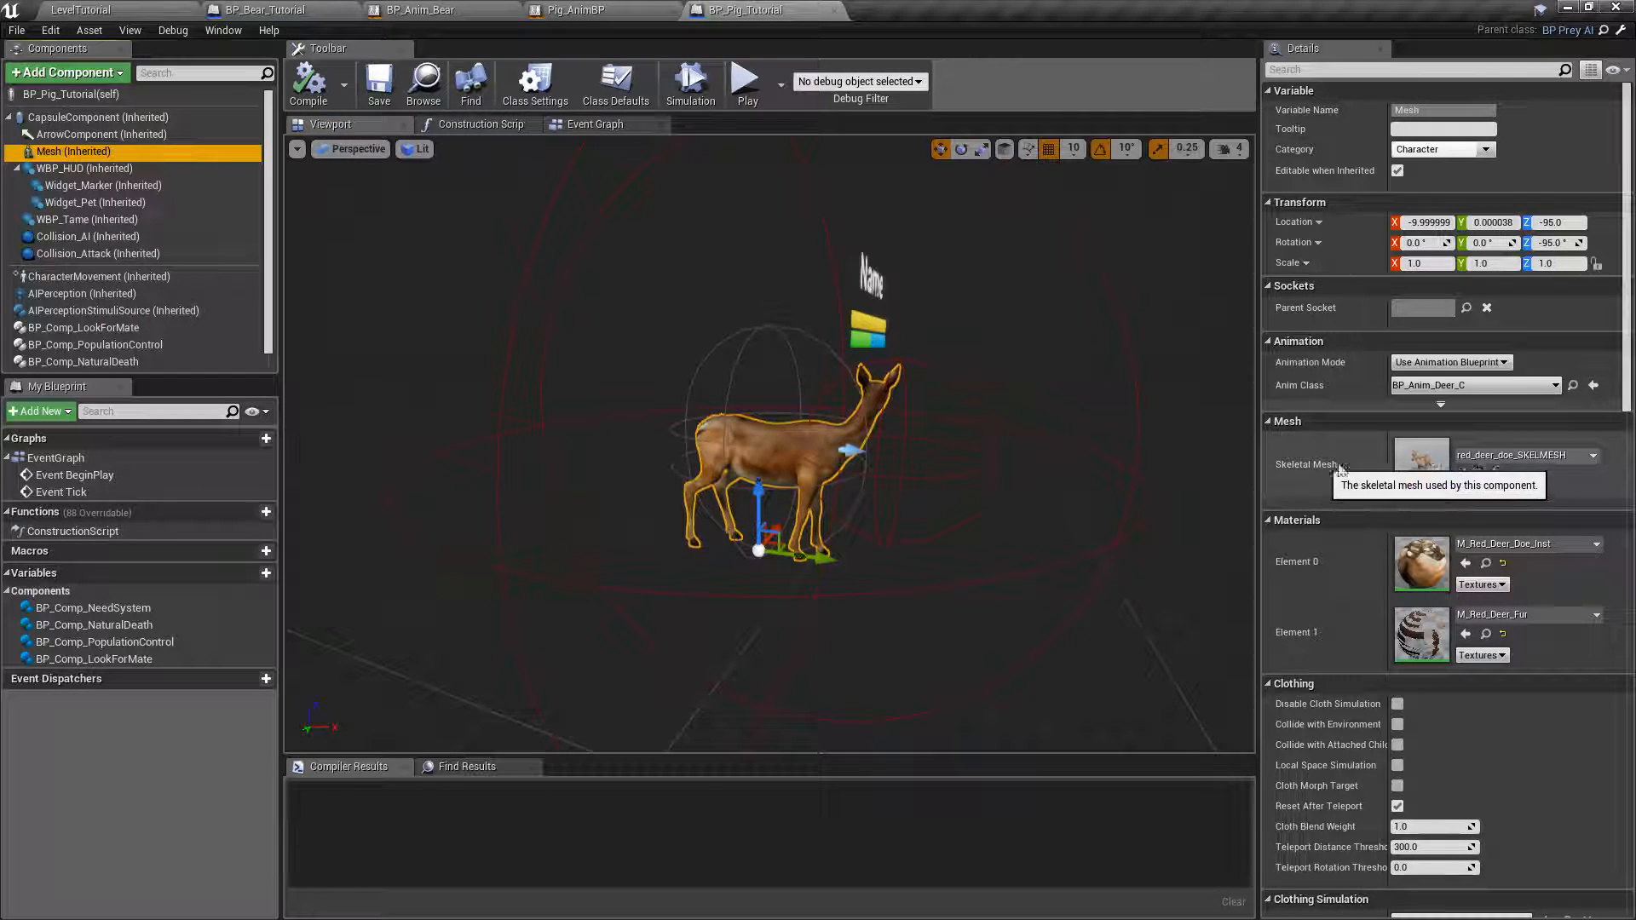
{"action": "left_click", "coordinate": [1594, 458]}
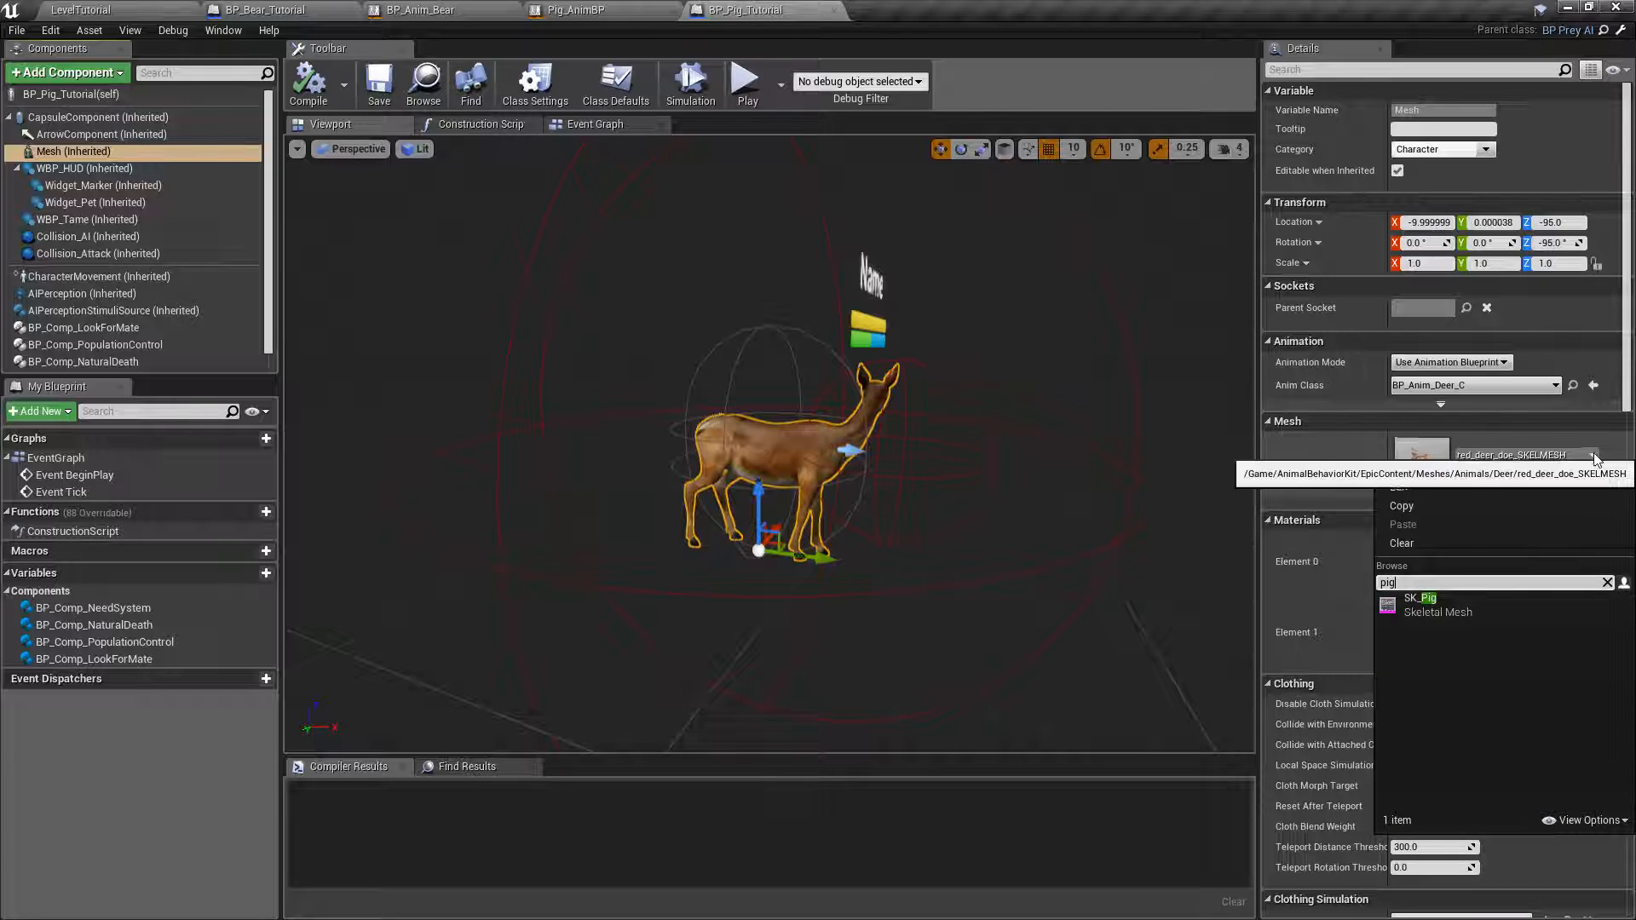
{"action": "left_click", "coordinate": [1415, 602]}
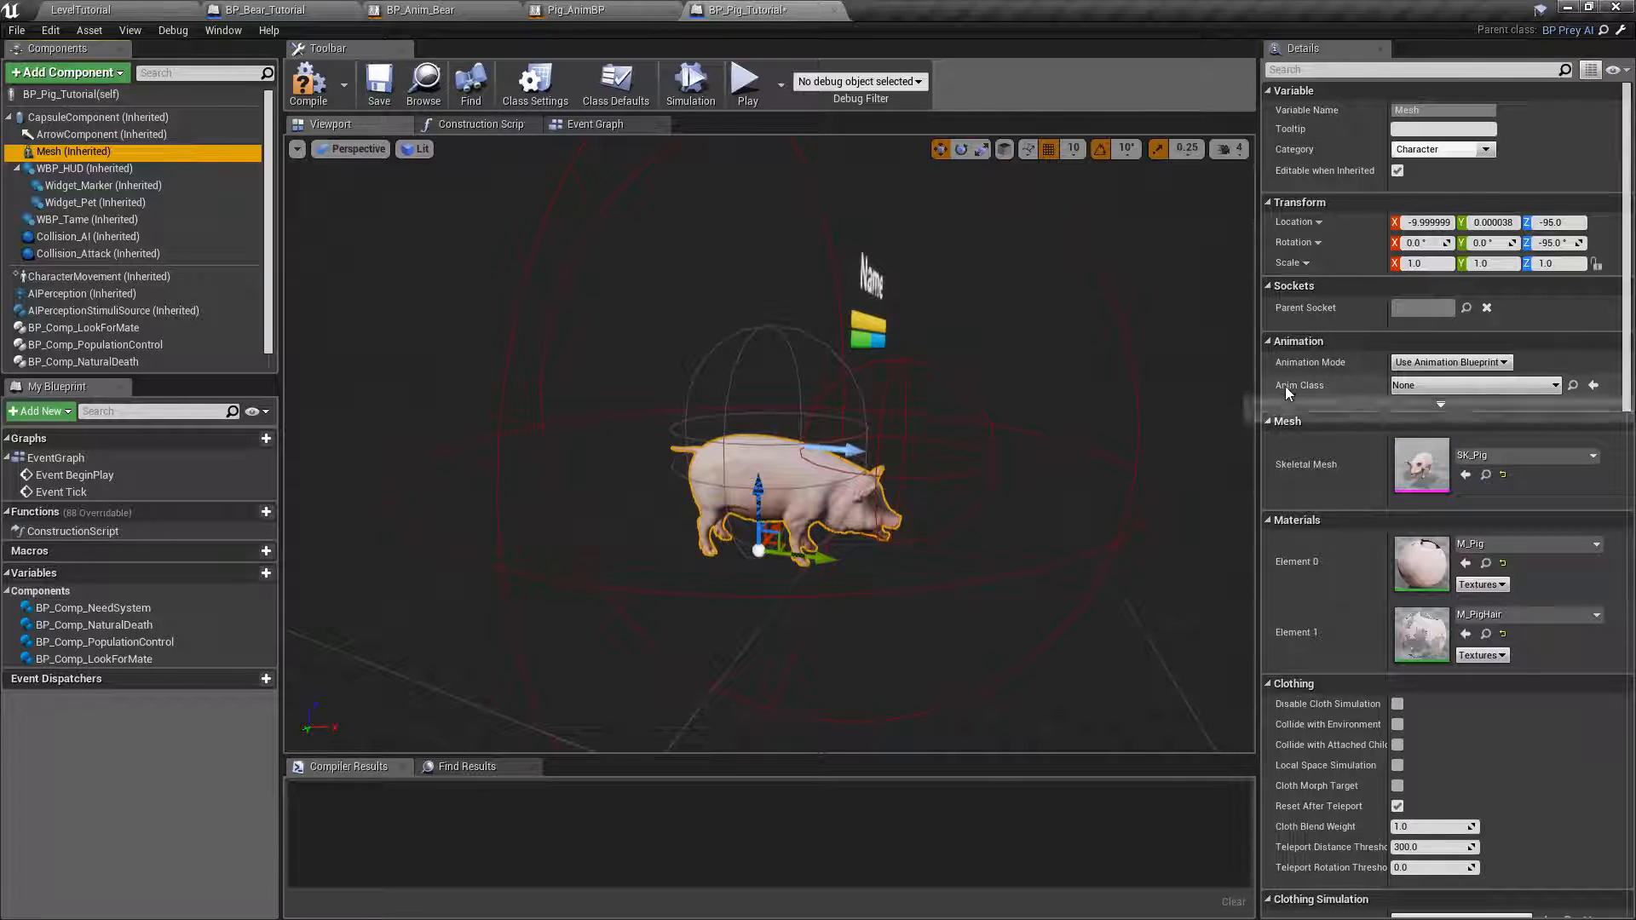
Set the Mesh component's Anim Class to Pig_AnimBP, and compile and save the blueprint.
{"action": "left_click", "coordinate": [1557, 387]}
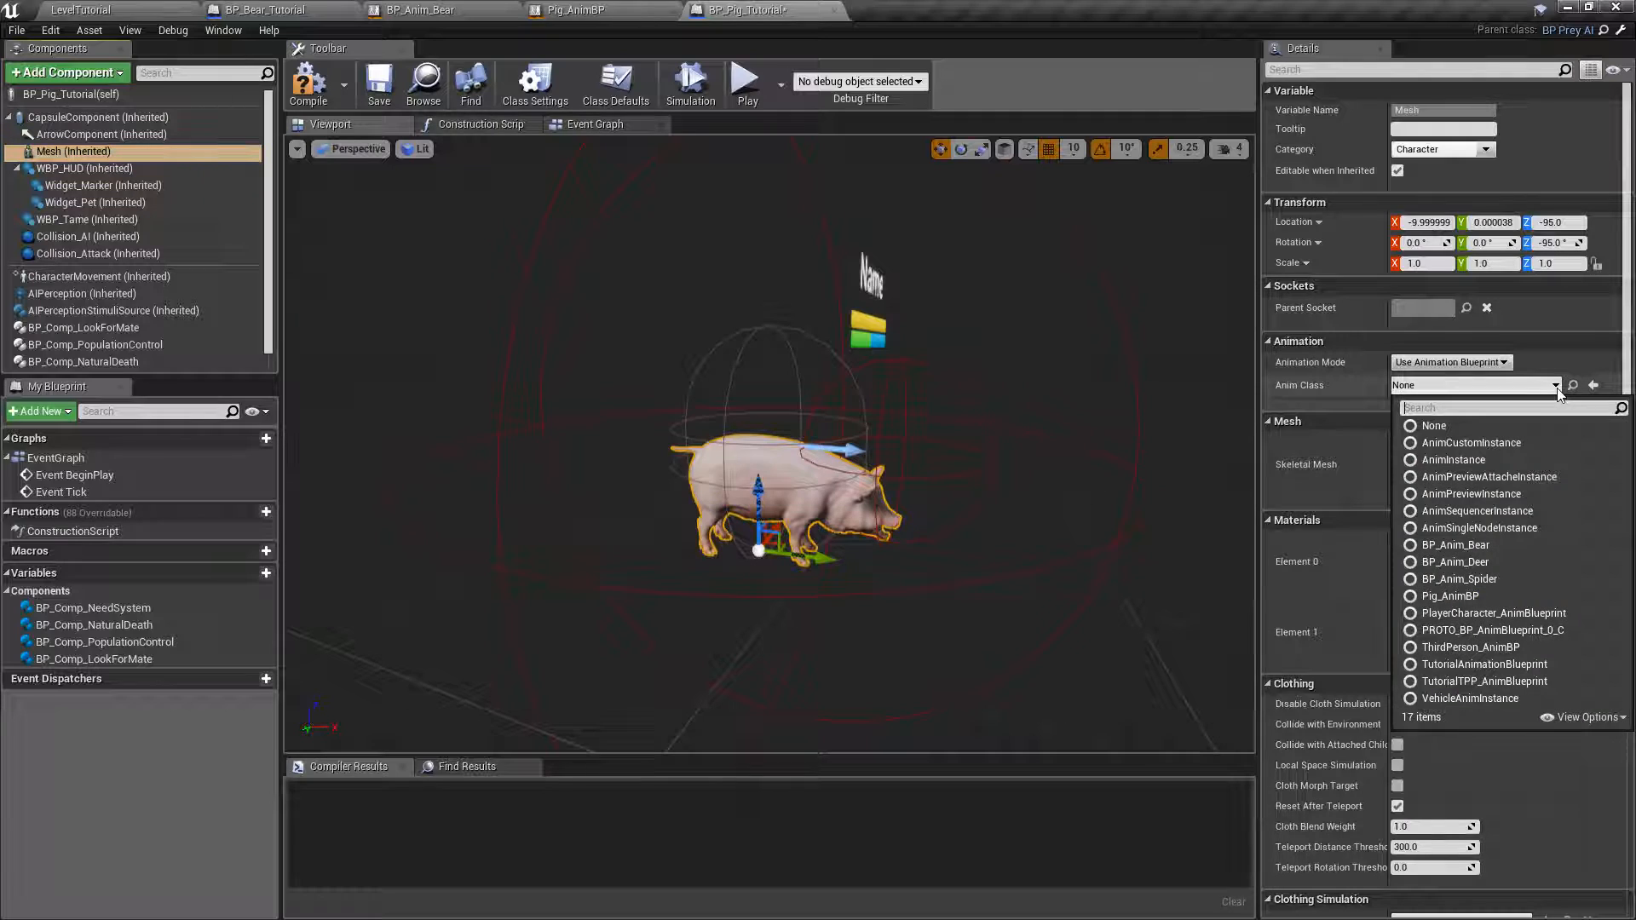
{"action": "type", "text": "pig"}
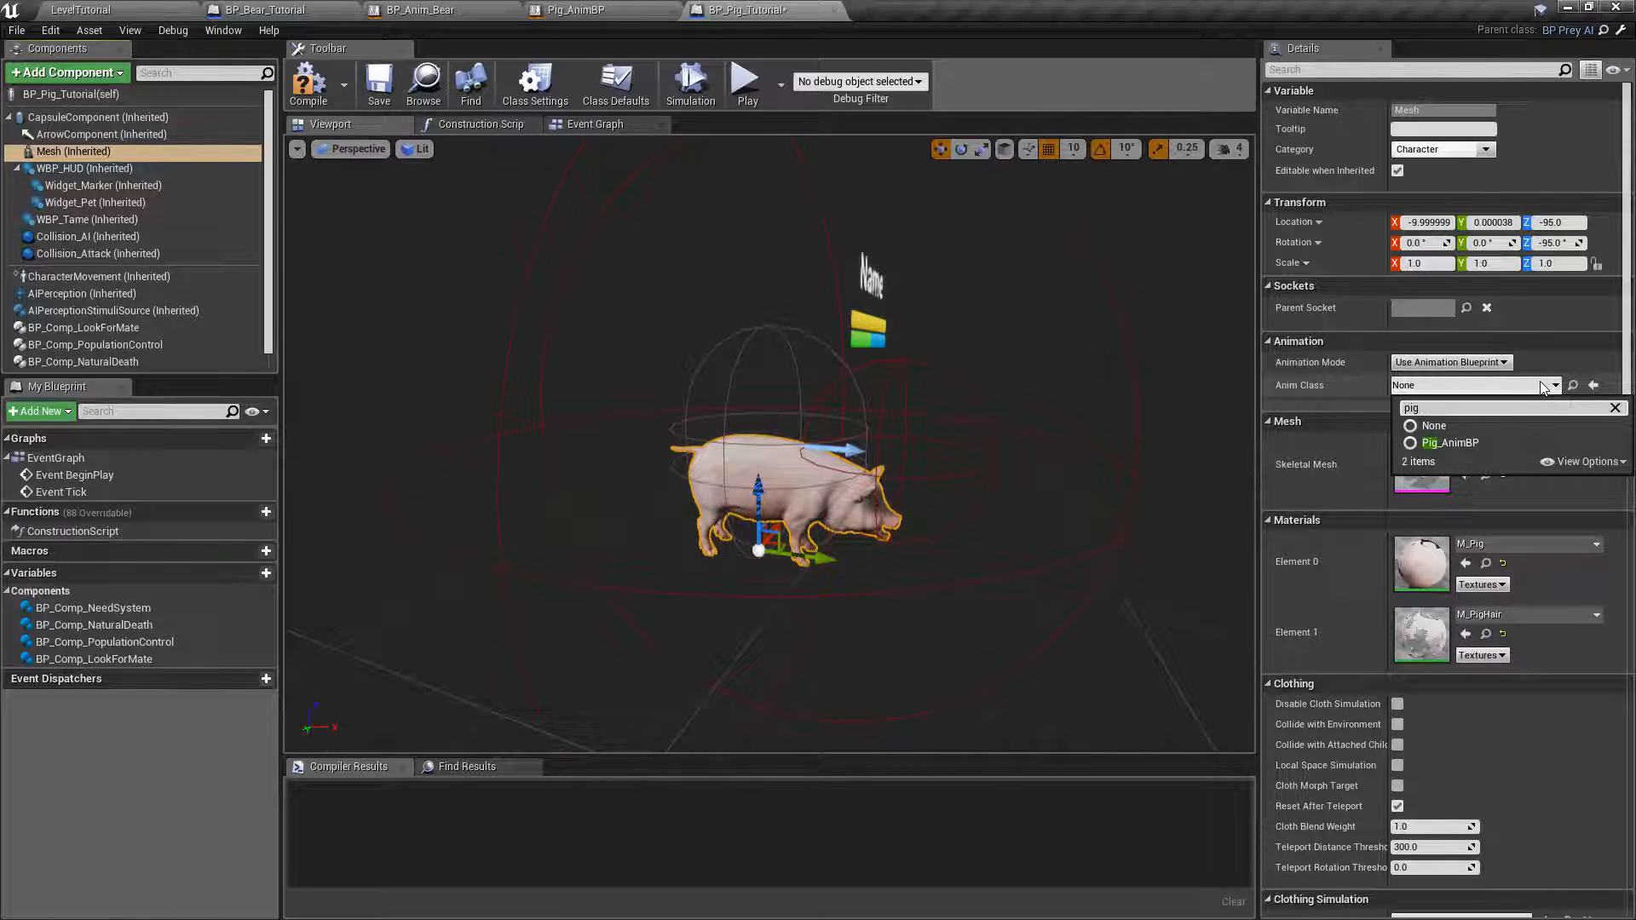
{"action": "left_click", "coordinate": [1455, 445]}
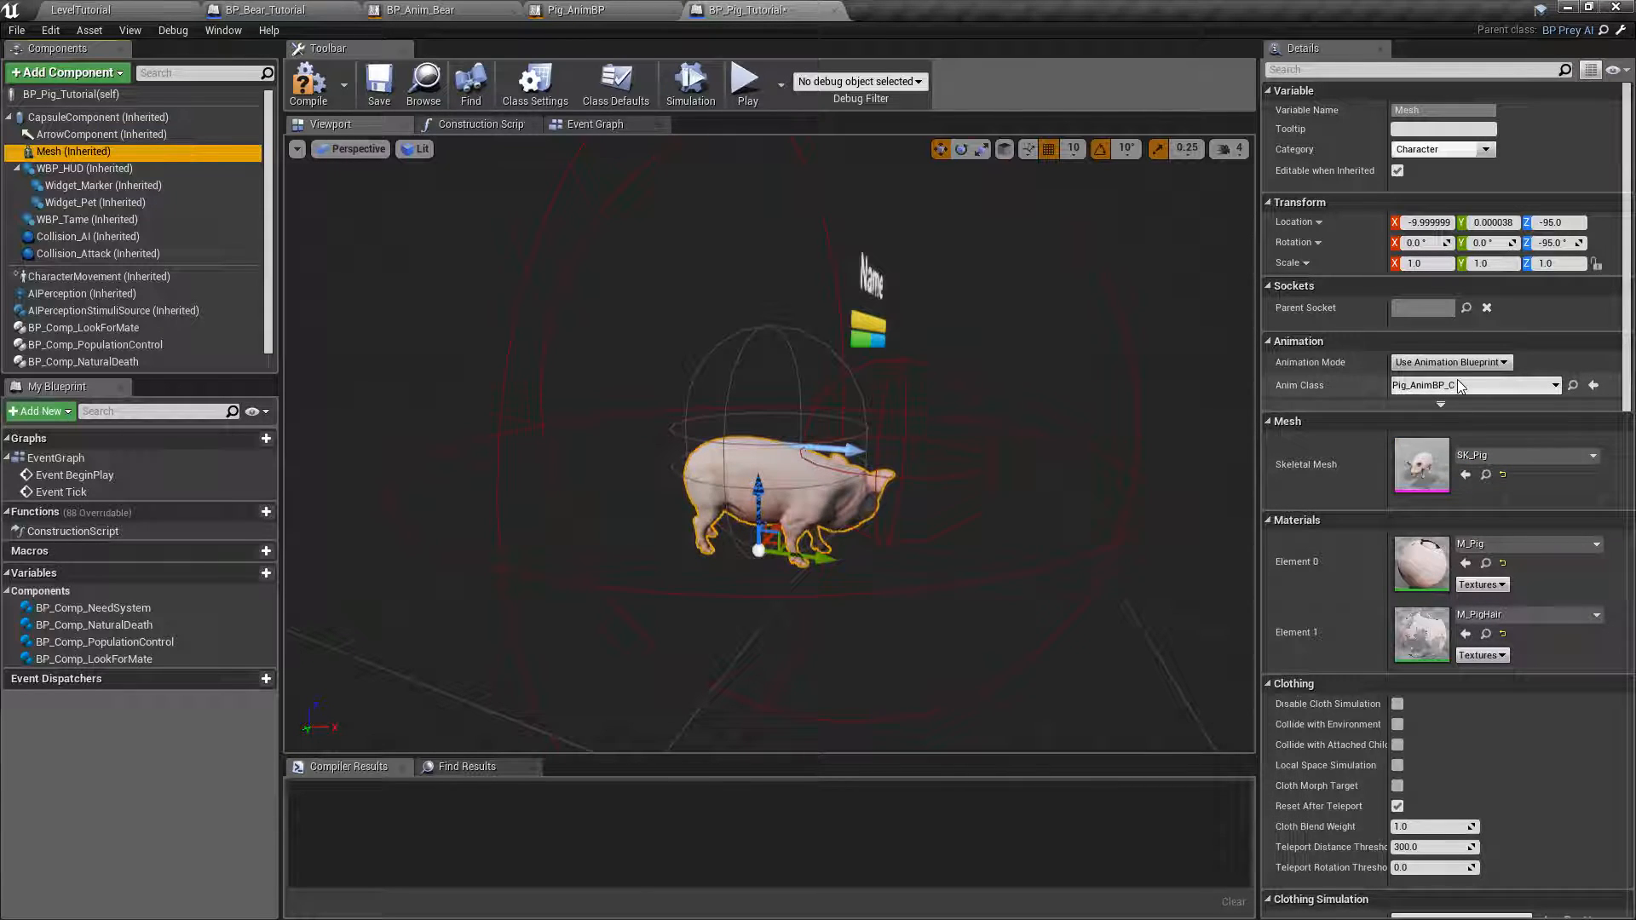
{"action": "mouse_move", "coordinate": [1026, 417]}
{"action": "right_mouse_down"}
{"action": "mouse_move", "coordinate": [733, 452]}
{"action": "mouse_move", "coordinate": [562, 422]}
{"action": "mouse_move", "coordinate": [818, 426]}
{"action": "mouse_move", "coordinate": [886, 397]}
{"action": "mouse_move", "coordinate": [903, 443]}
{"action": "mouse_move", "coordinate": [1062, 398]}
{"action": "right_mouse_up"}
{"action": "key", "text": "d"}
{"action": "key", "text": "w"}
{"action": "key", "text": "d"}
{"action": "key", "text": "a"}
{"action": "key", "text": "s"}
{"action": "key", "text": "w"}
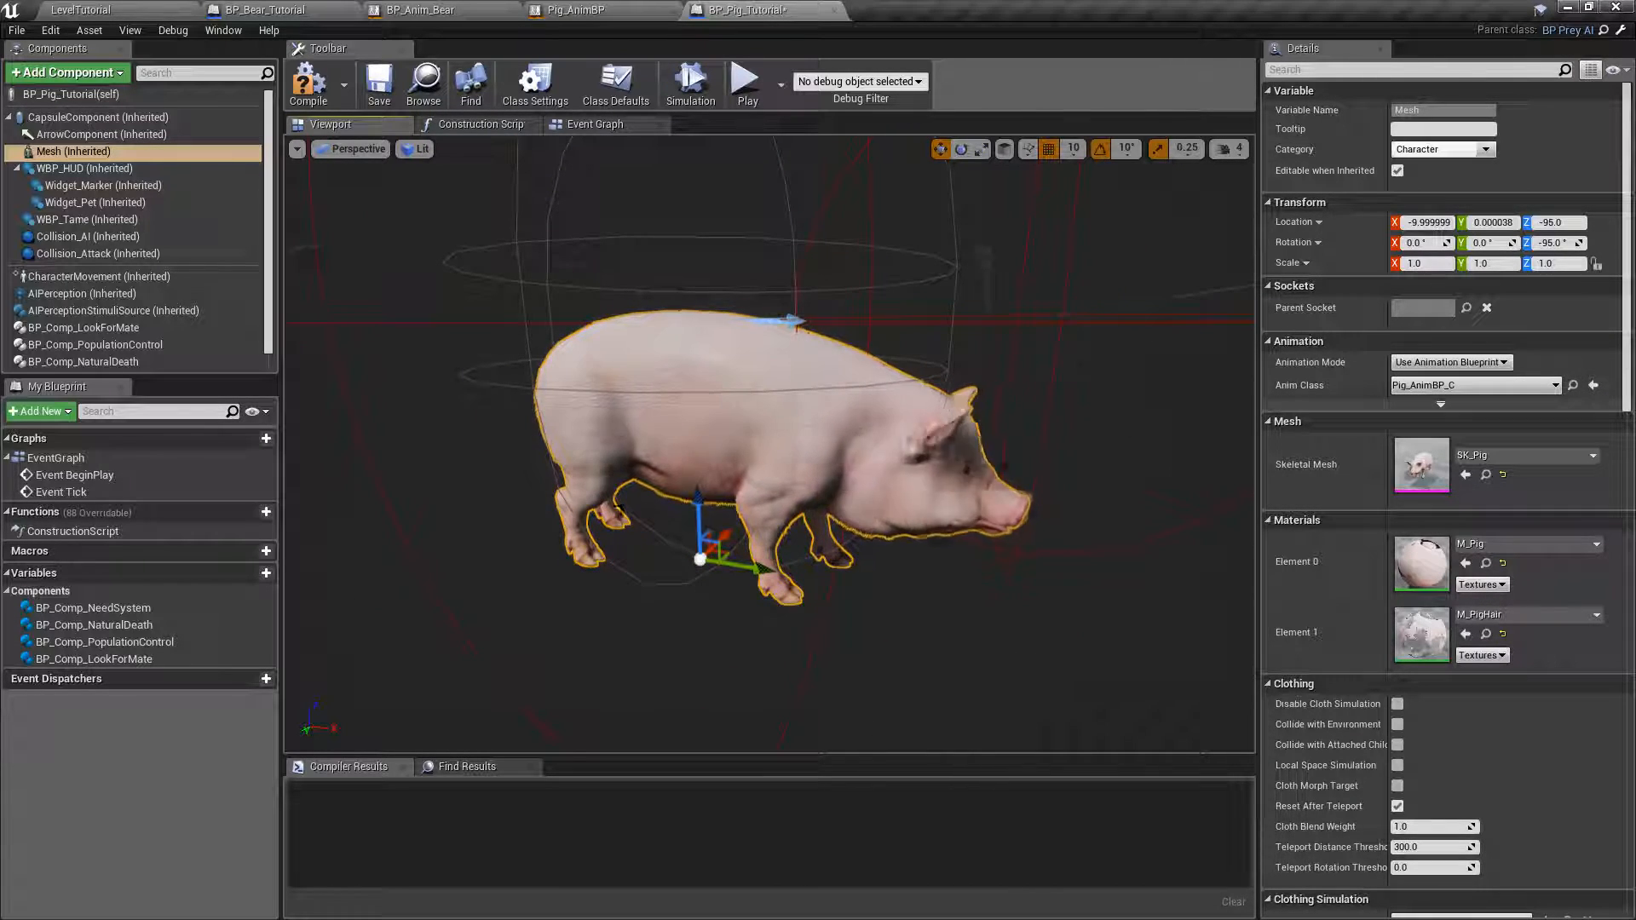
{"action": "left_click", "coordinate": [305, 79]}
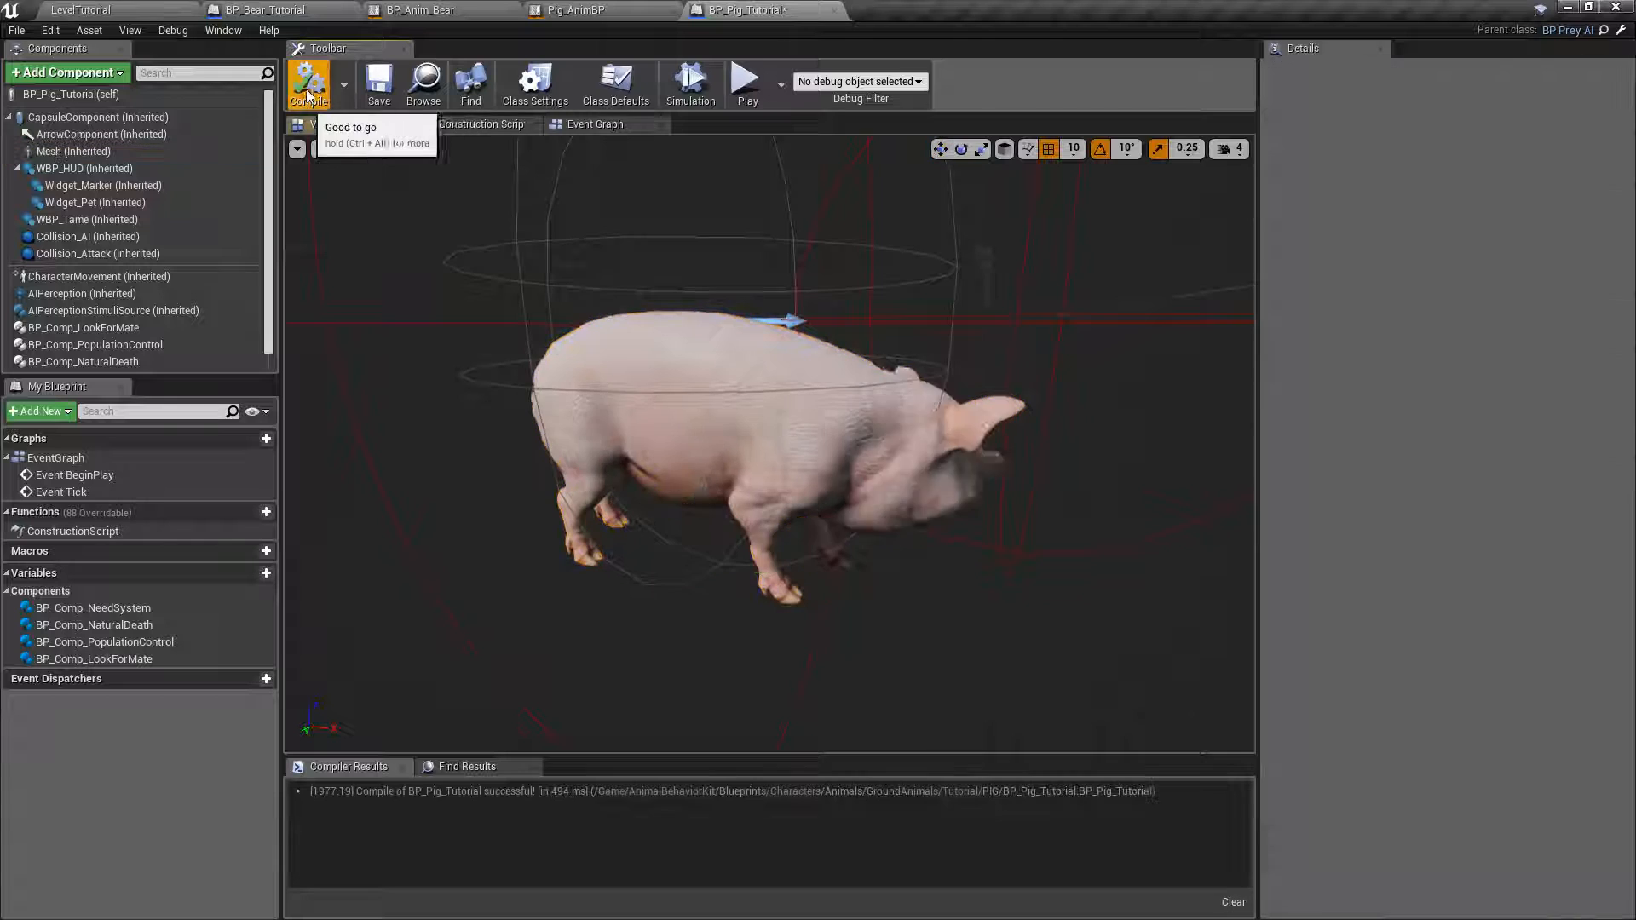
{"action": "left_click", "coordinate": [371, 88]}
Set the inherited CapsuleComponent's radius to 50 and its half height to 70.
{"action": "right_click_drag", "start_coordinate": [785, 267], "coordinate": [757, 438]}
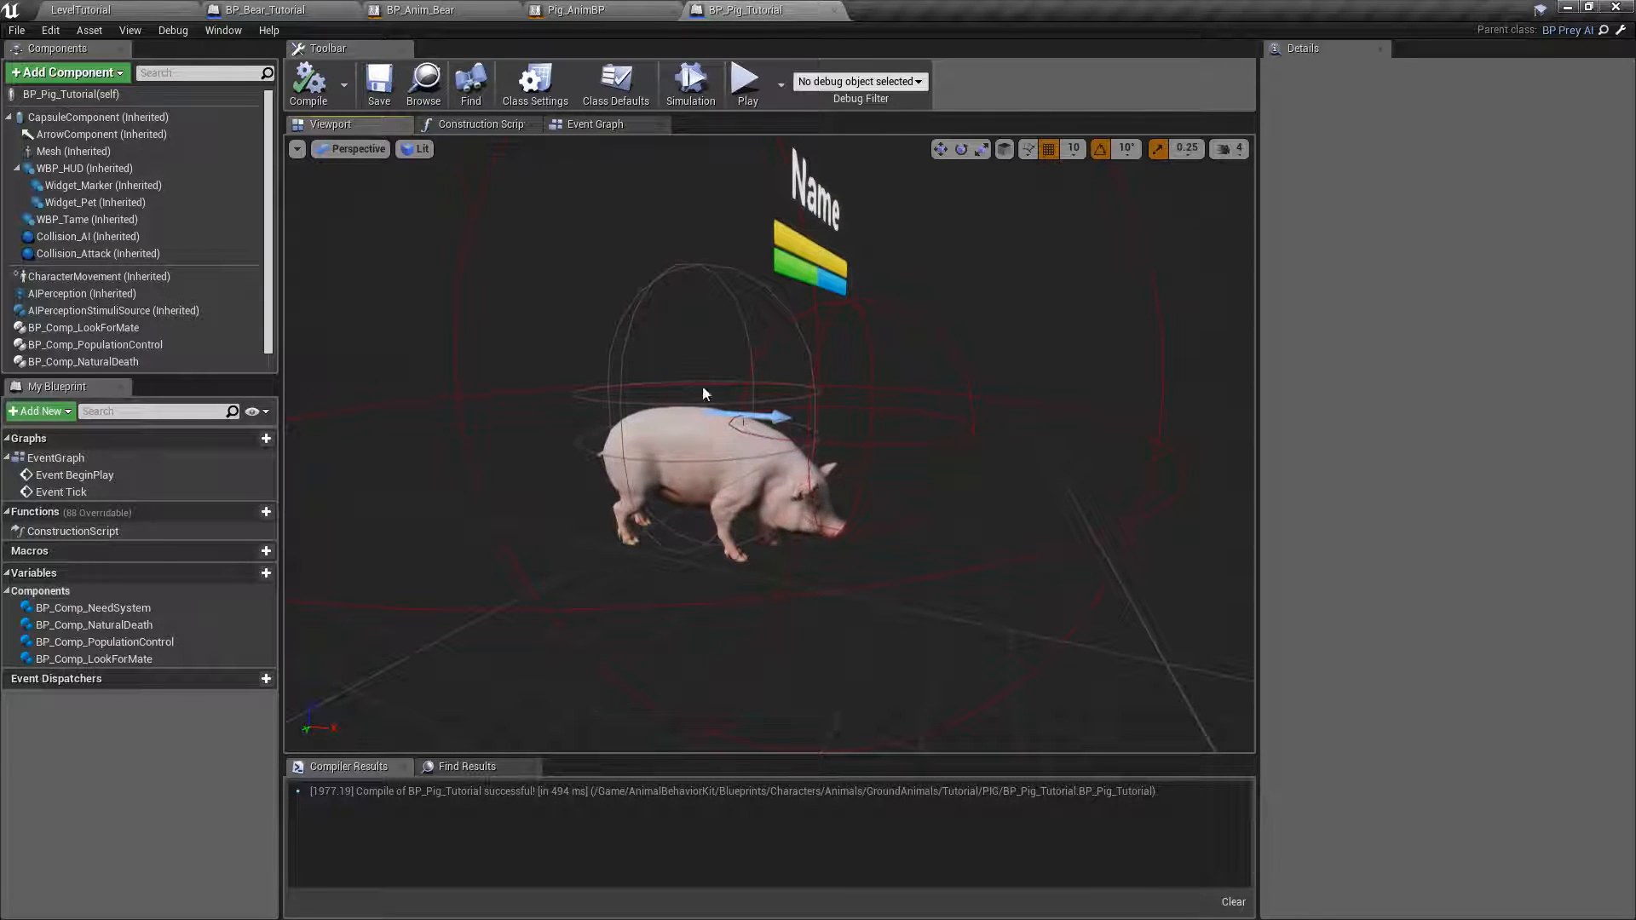
{"action": "right_click_drag", "start_coordinate": [577, 273], "coordinate": [634, 307]}
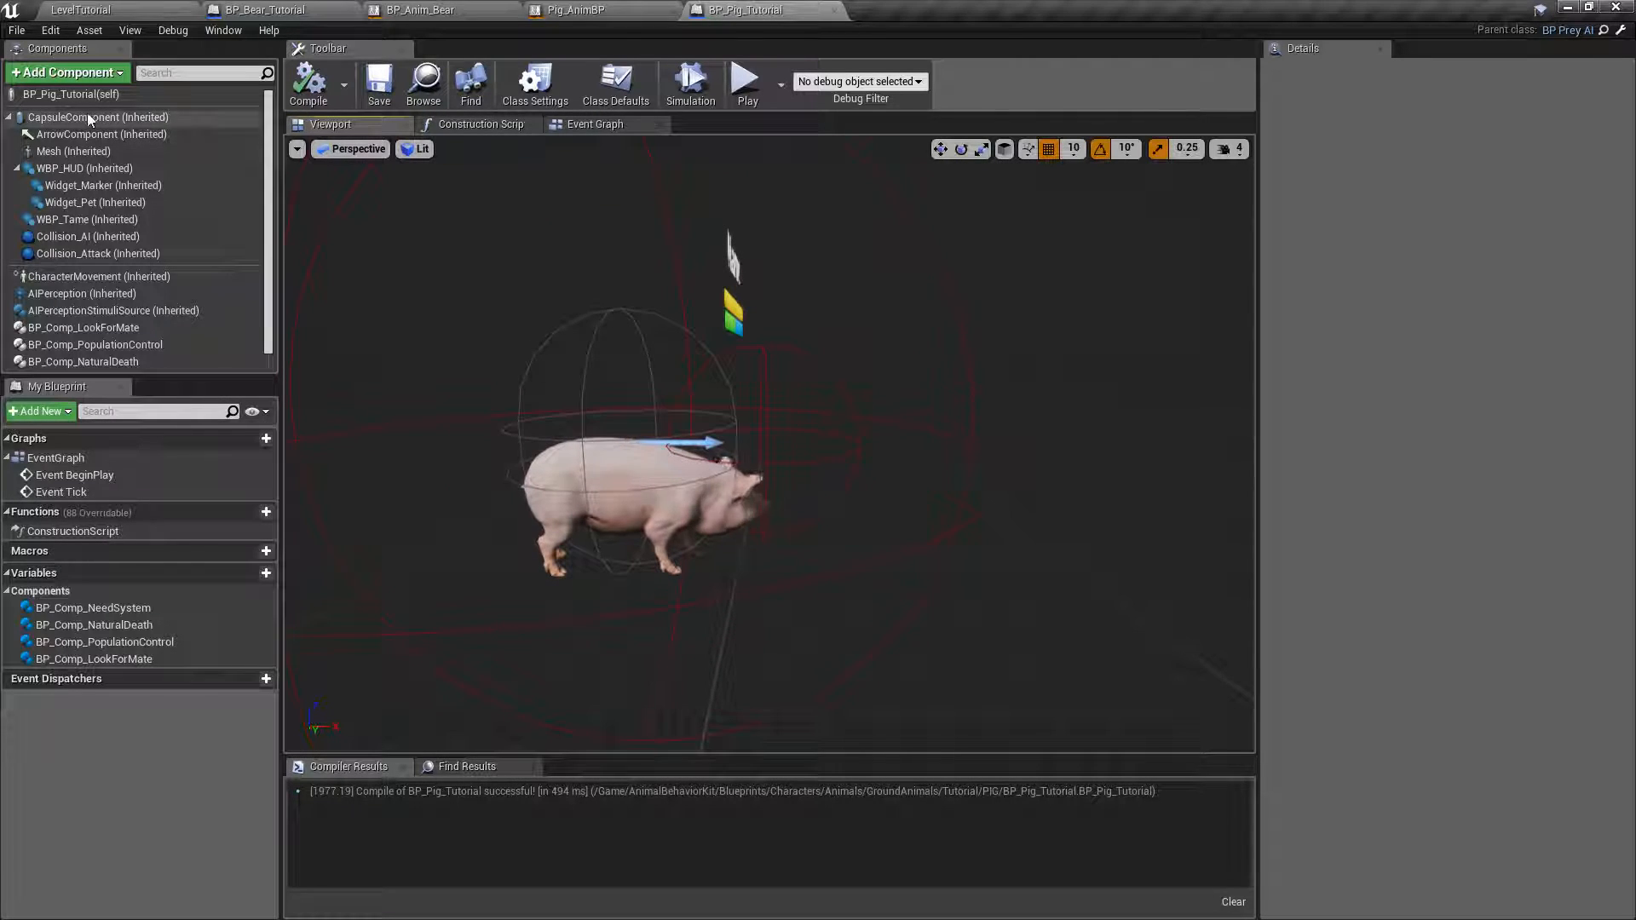
{"action": "left_click", "coordinate": [96, 116]}
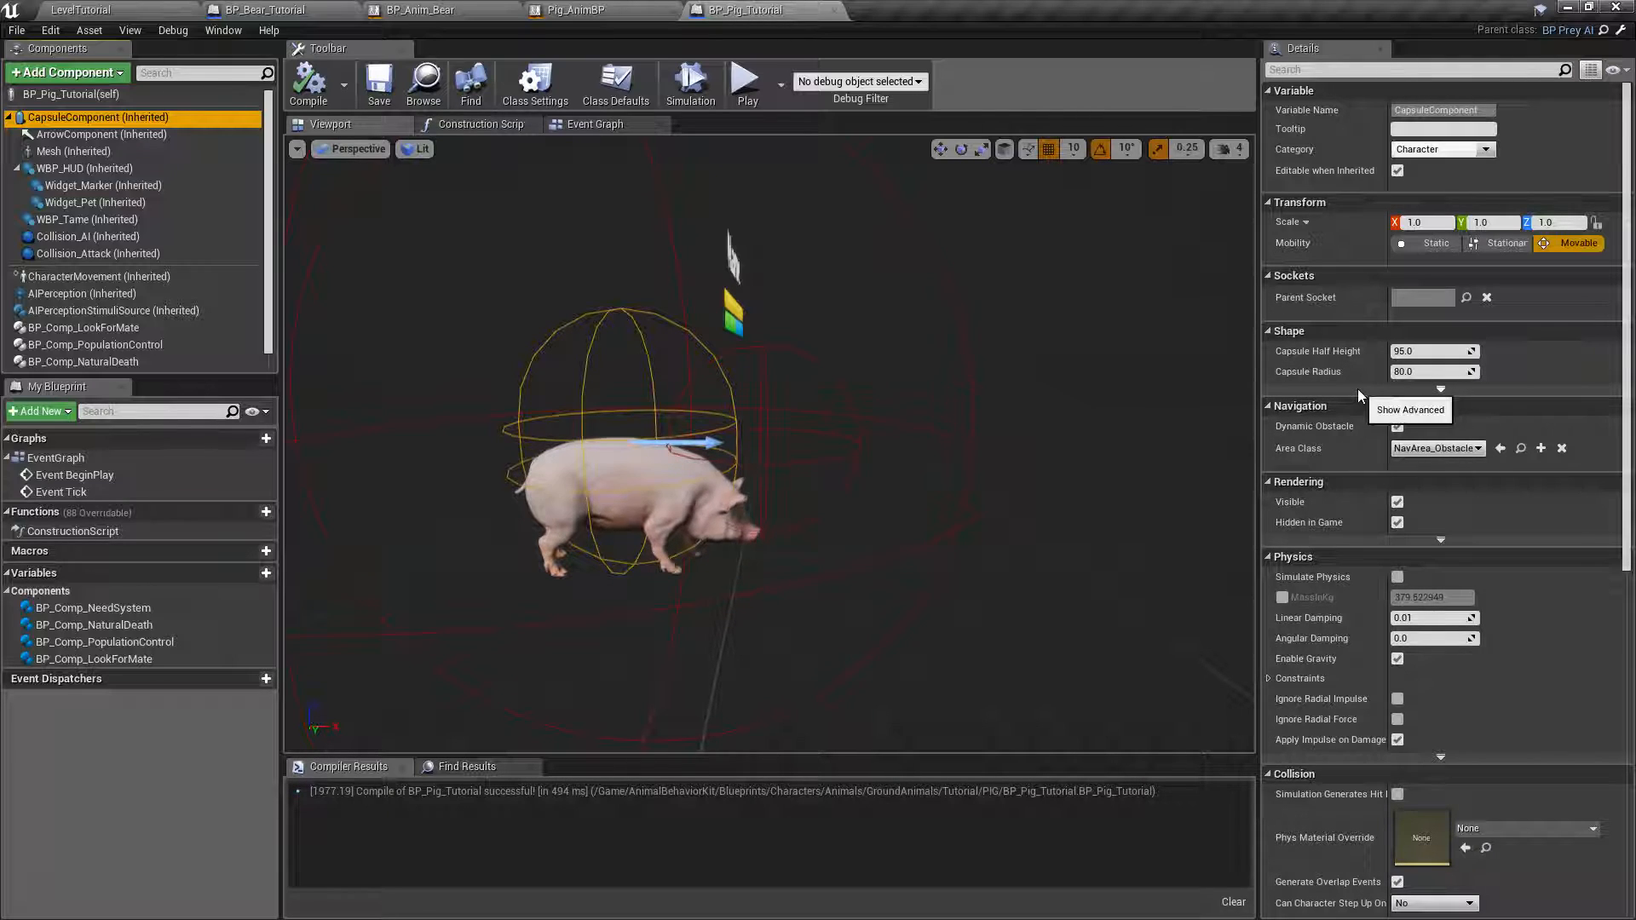
{"action": "left_click", "coordinate": [1424, 370]}
{"action": "type", "text": "50"}
{"action": "key", "text": "Return"}
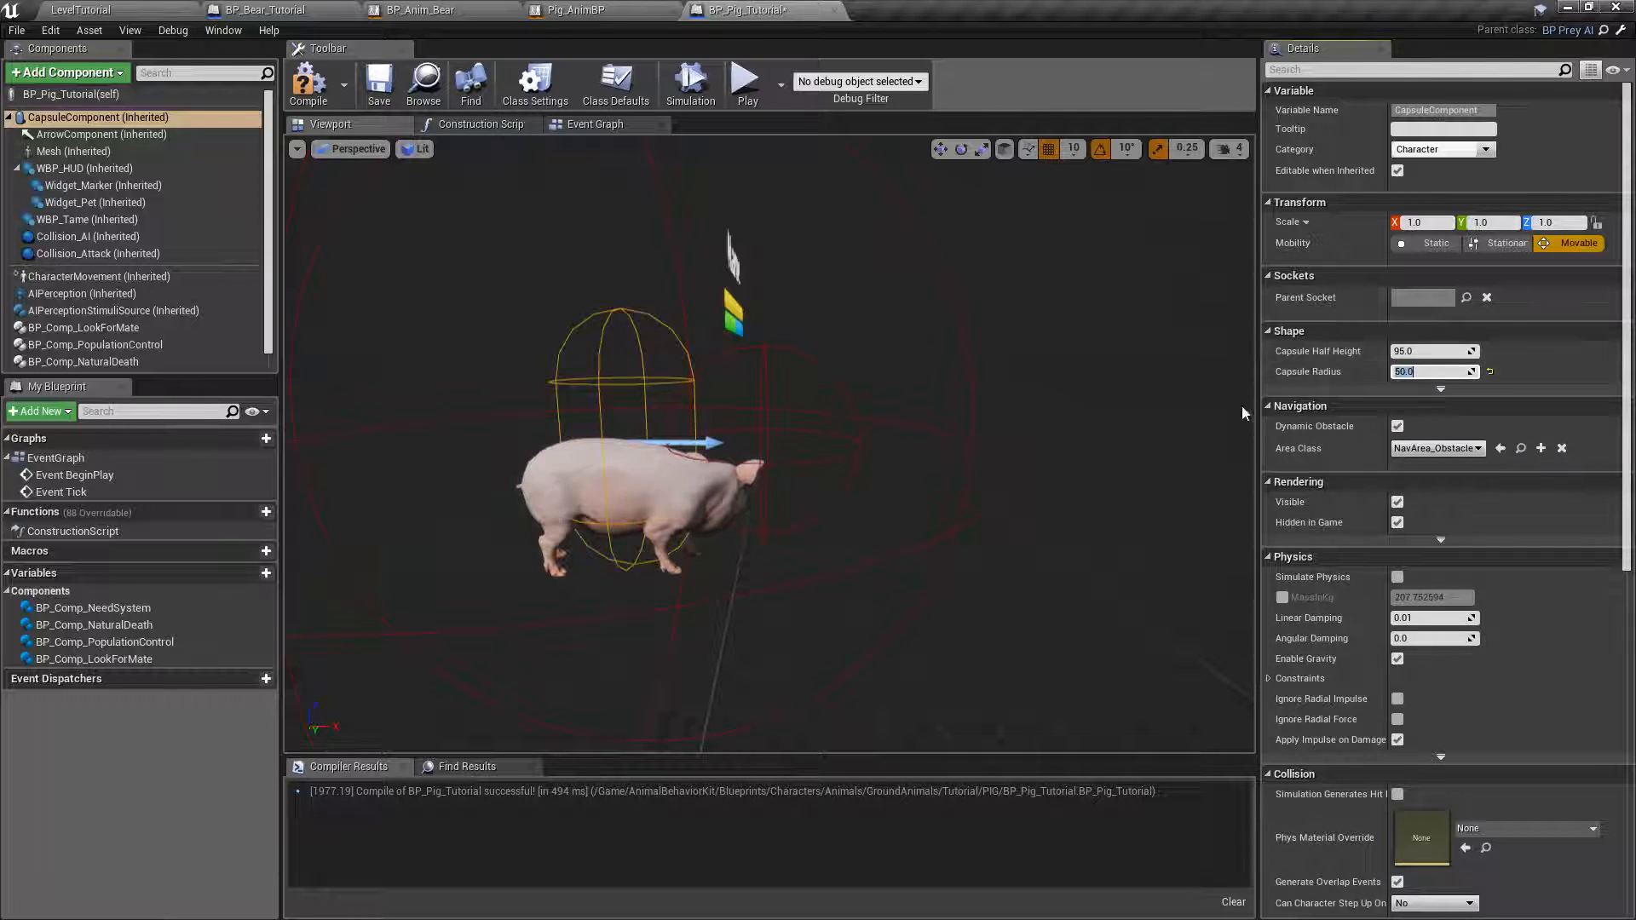
{"action": "left_click", "coordinate": [1434, 351]}
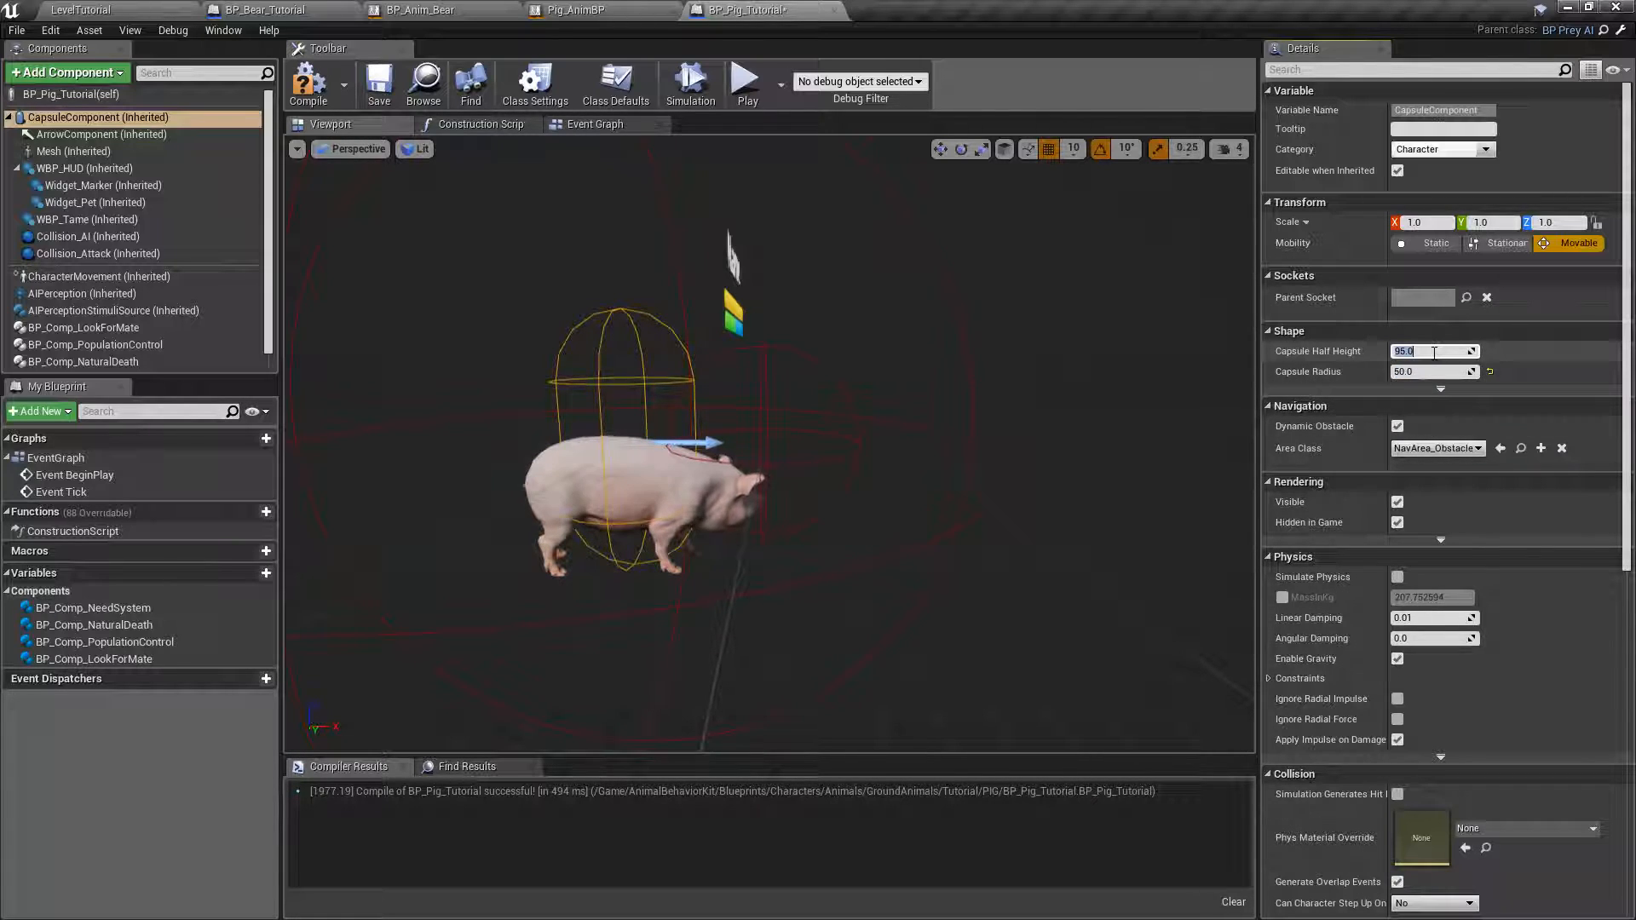
{"action": "type", "text": "70"}
{"action": "key", "text": "Return"}
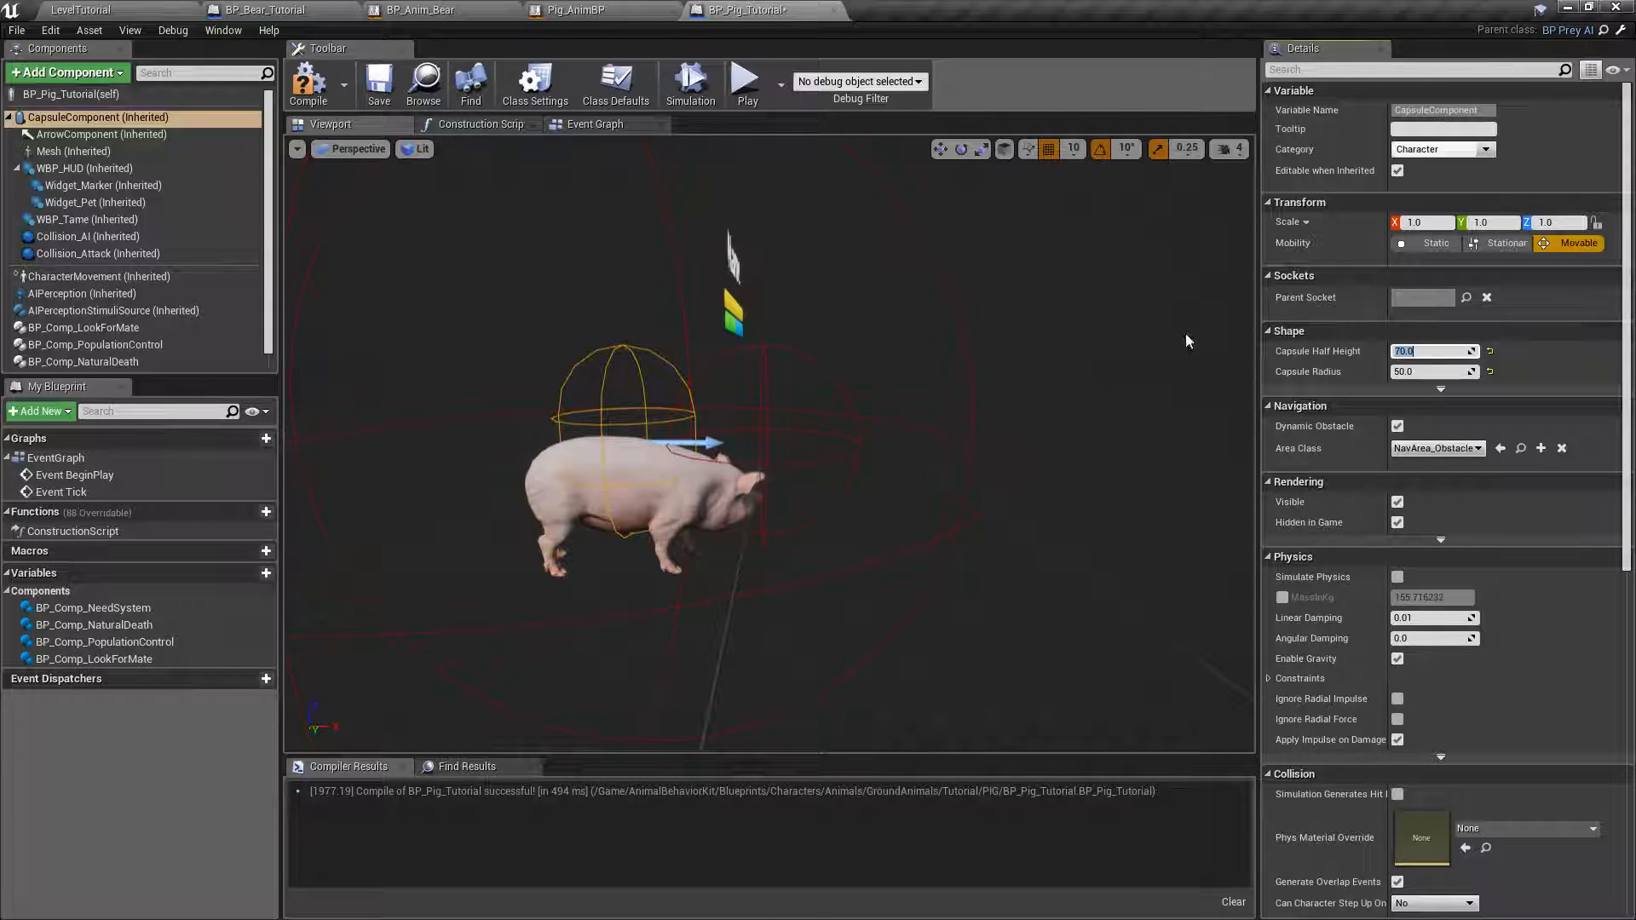
Try a capsule half height of 60 and put it back to 70.
{"action": "type", "text": "60"}
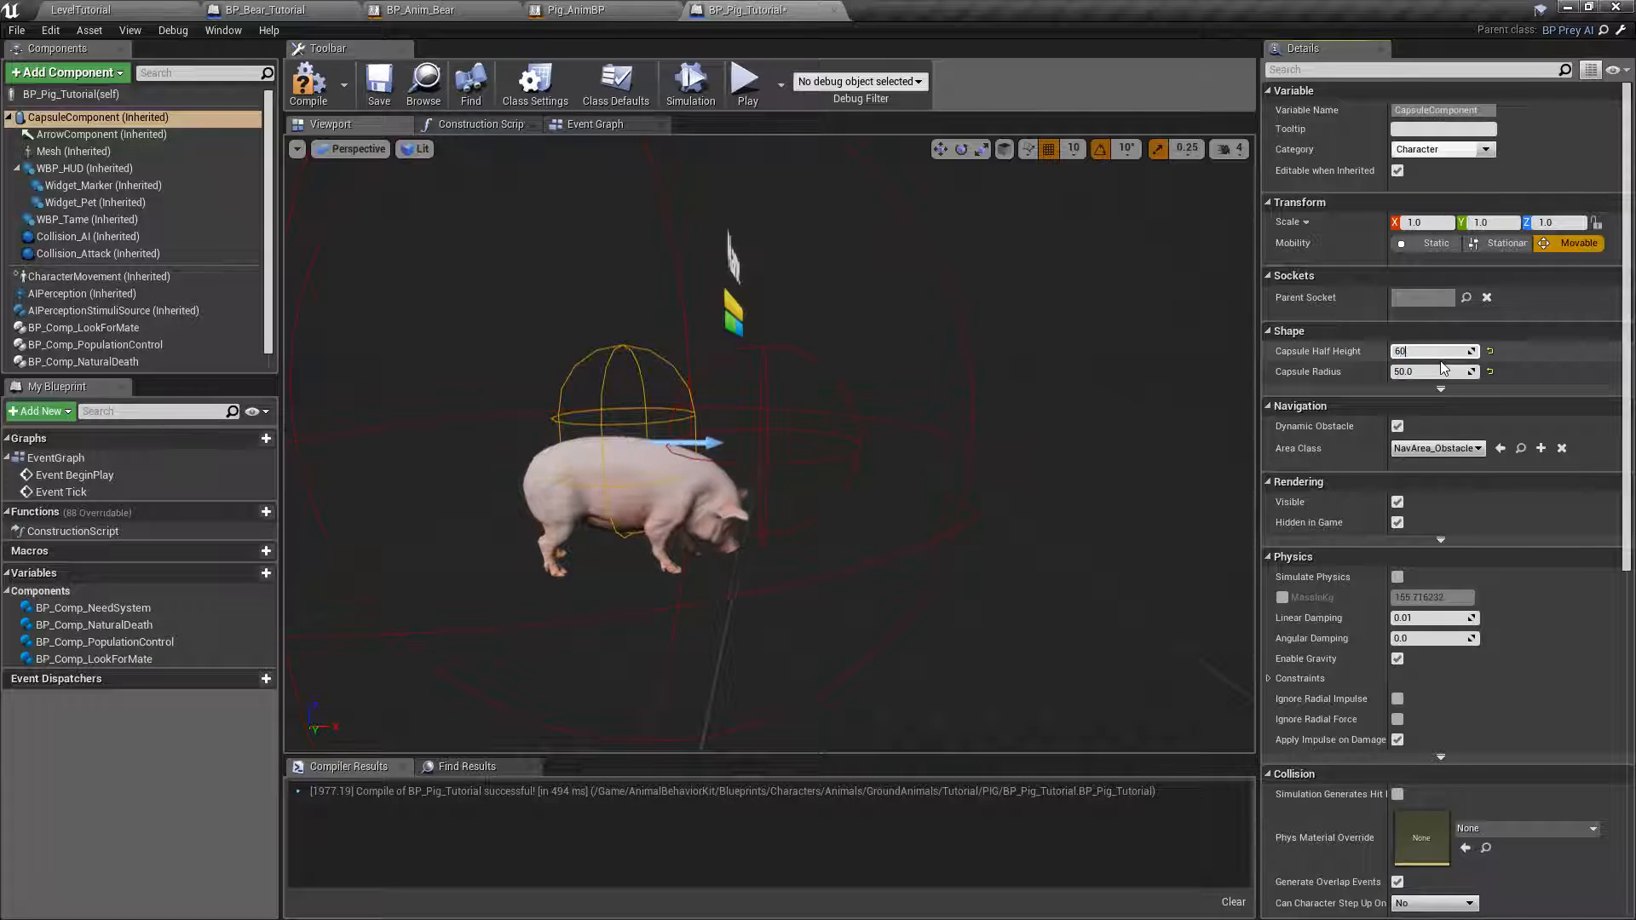
{"action": "key", "text": "Return"}
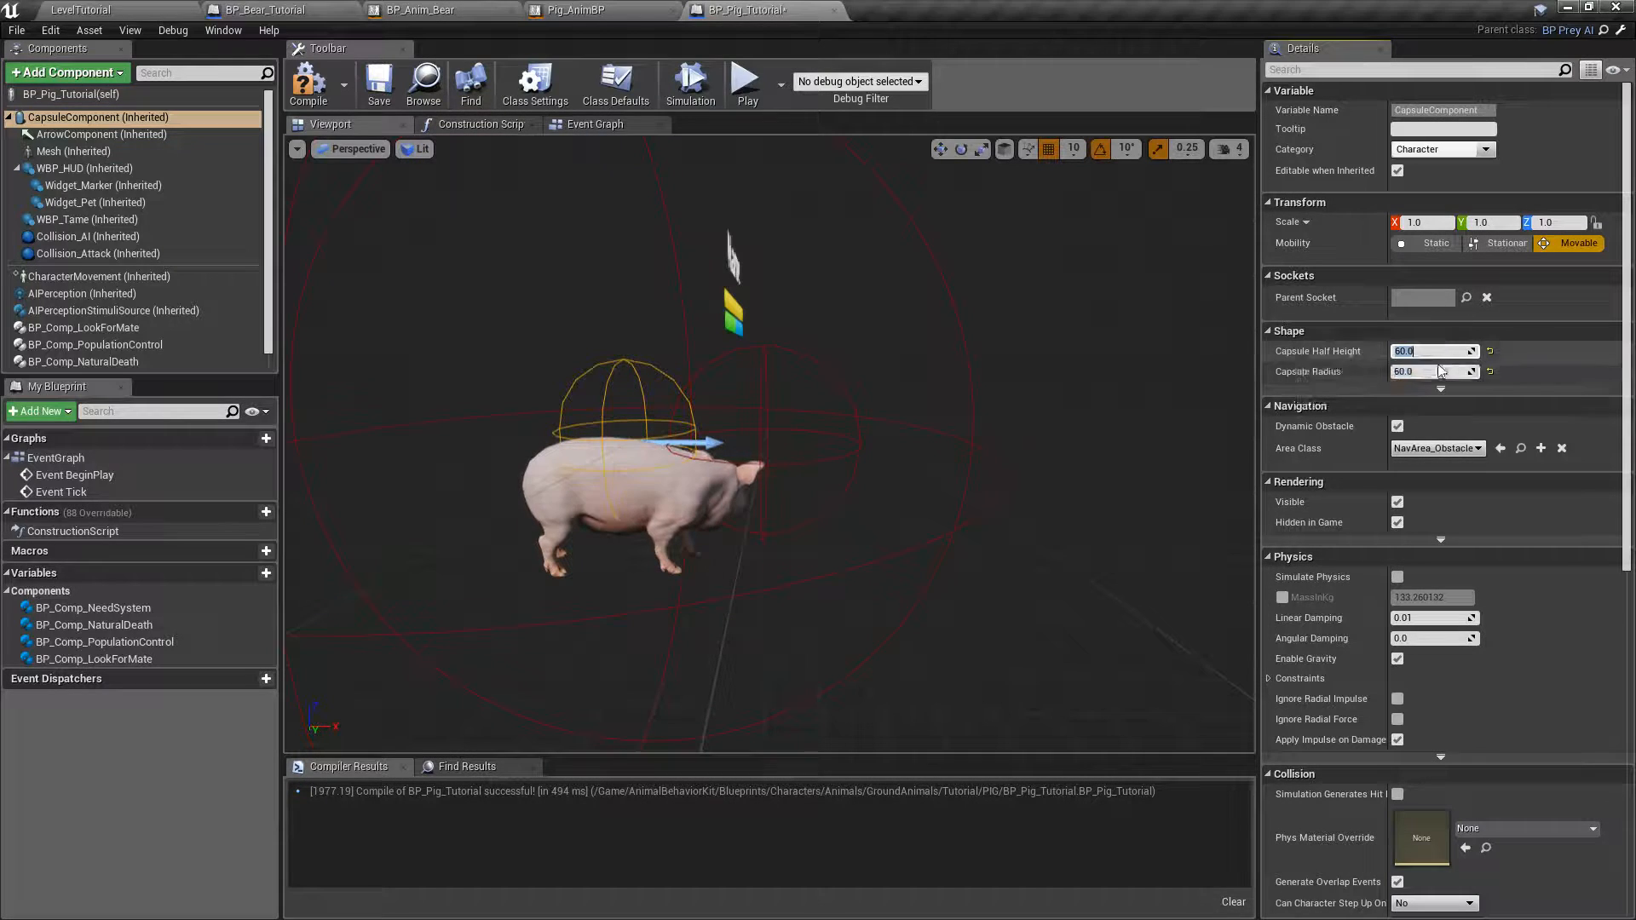
{"action": "type", "text": "70"}
{"action": "key", "text": "Return"}
Set the capsule radius to 70.
{"action": "left_click", "coordinate": [1428, 371]}
{"action": "type", "text": "70"}
{"action": "key", "text": "Return"}
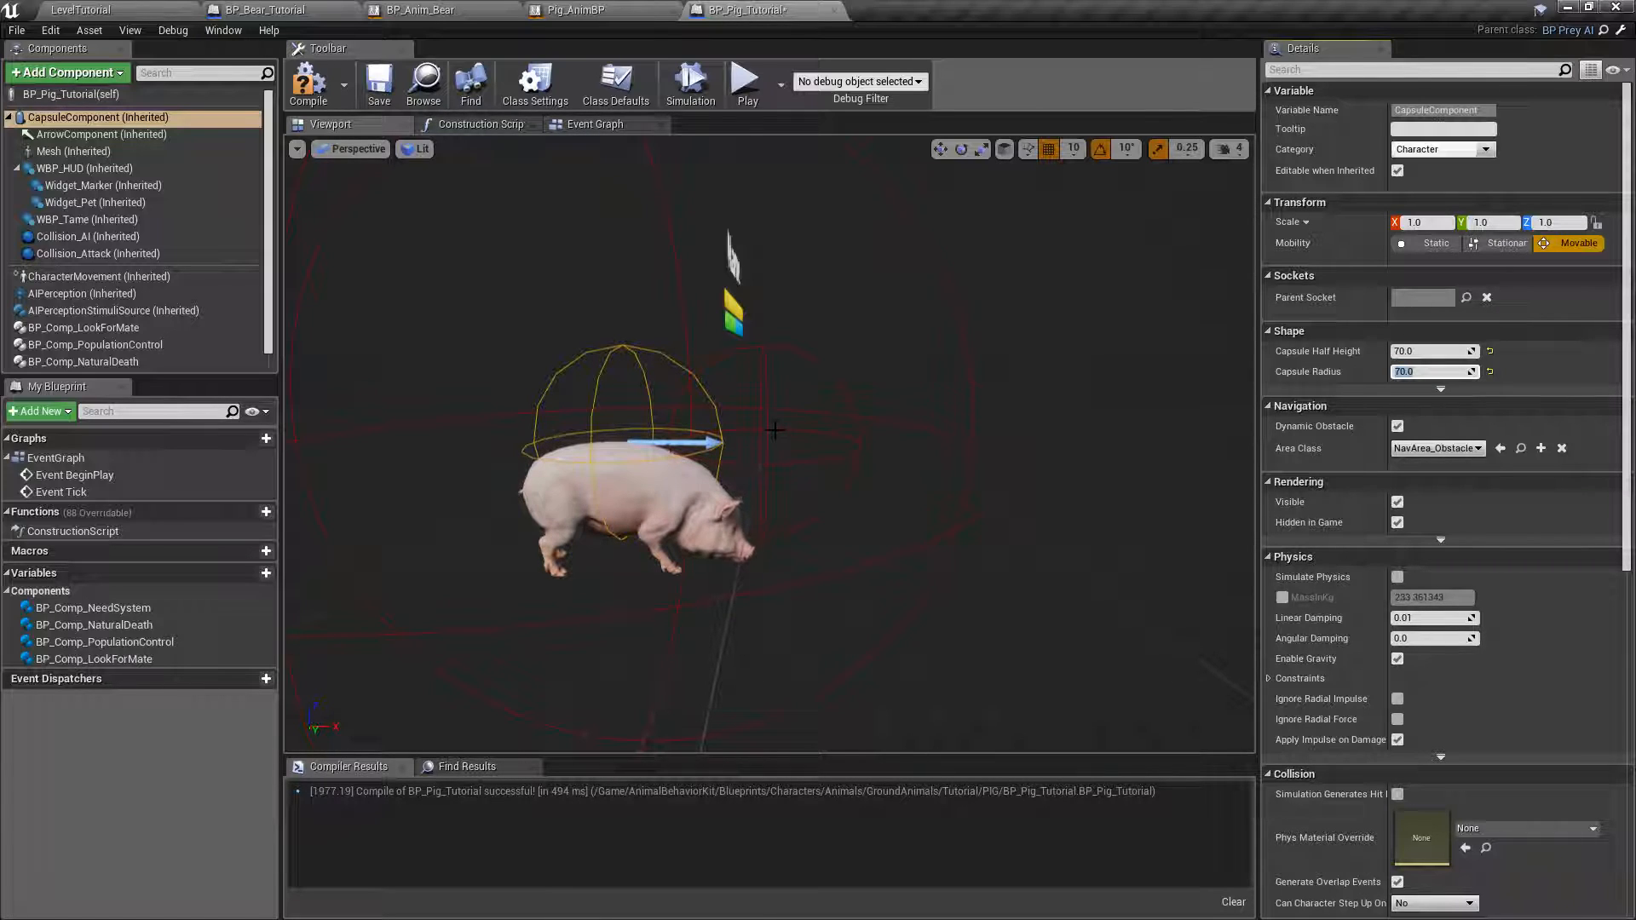
Raise the inherited Mesh component to a Z location of -65 so the pig sits inside the capsule.
{"action": "right_click_drag", "start_coordinate": [784, 454], "coordinate": [773, 499]}
{"action": "key", "text": "w"}
{"action": "key", "text": "s"}
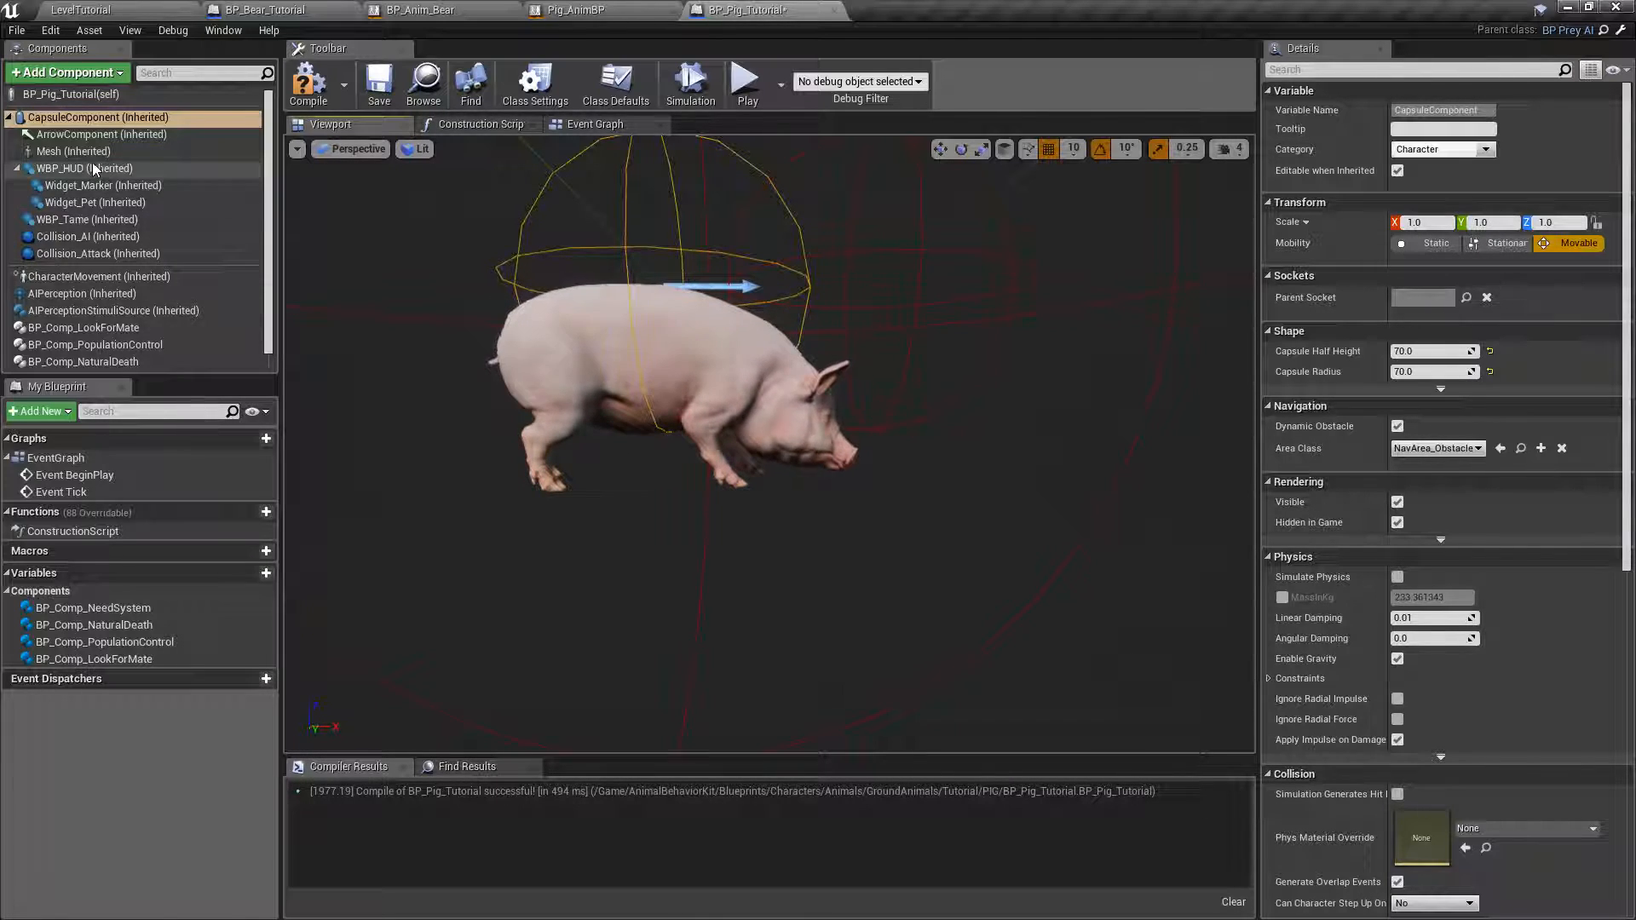
{"action": "left_click", "coordinate": [71, 152]}
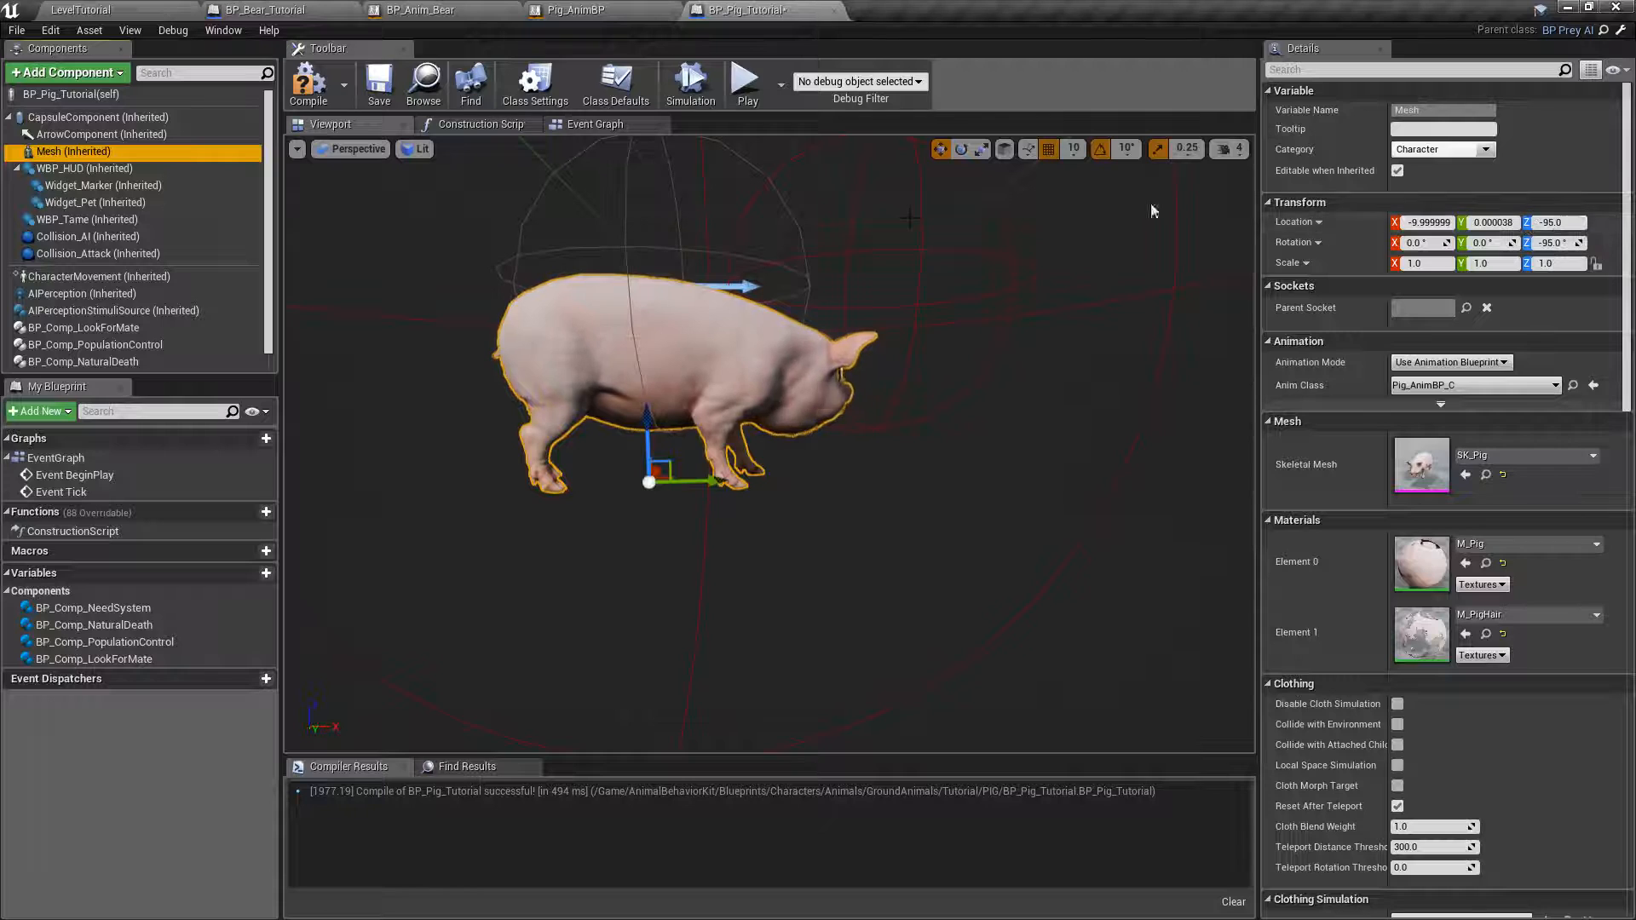
{"action": "left_click_drag", "start_coordinate": [647, 420], "coordinate": [646, 420]}
{"action": "left_click_drag", "start_coordinate": [646, 396], "coordinate": [646, 364]}
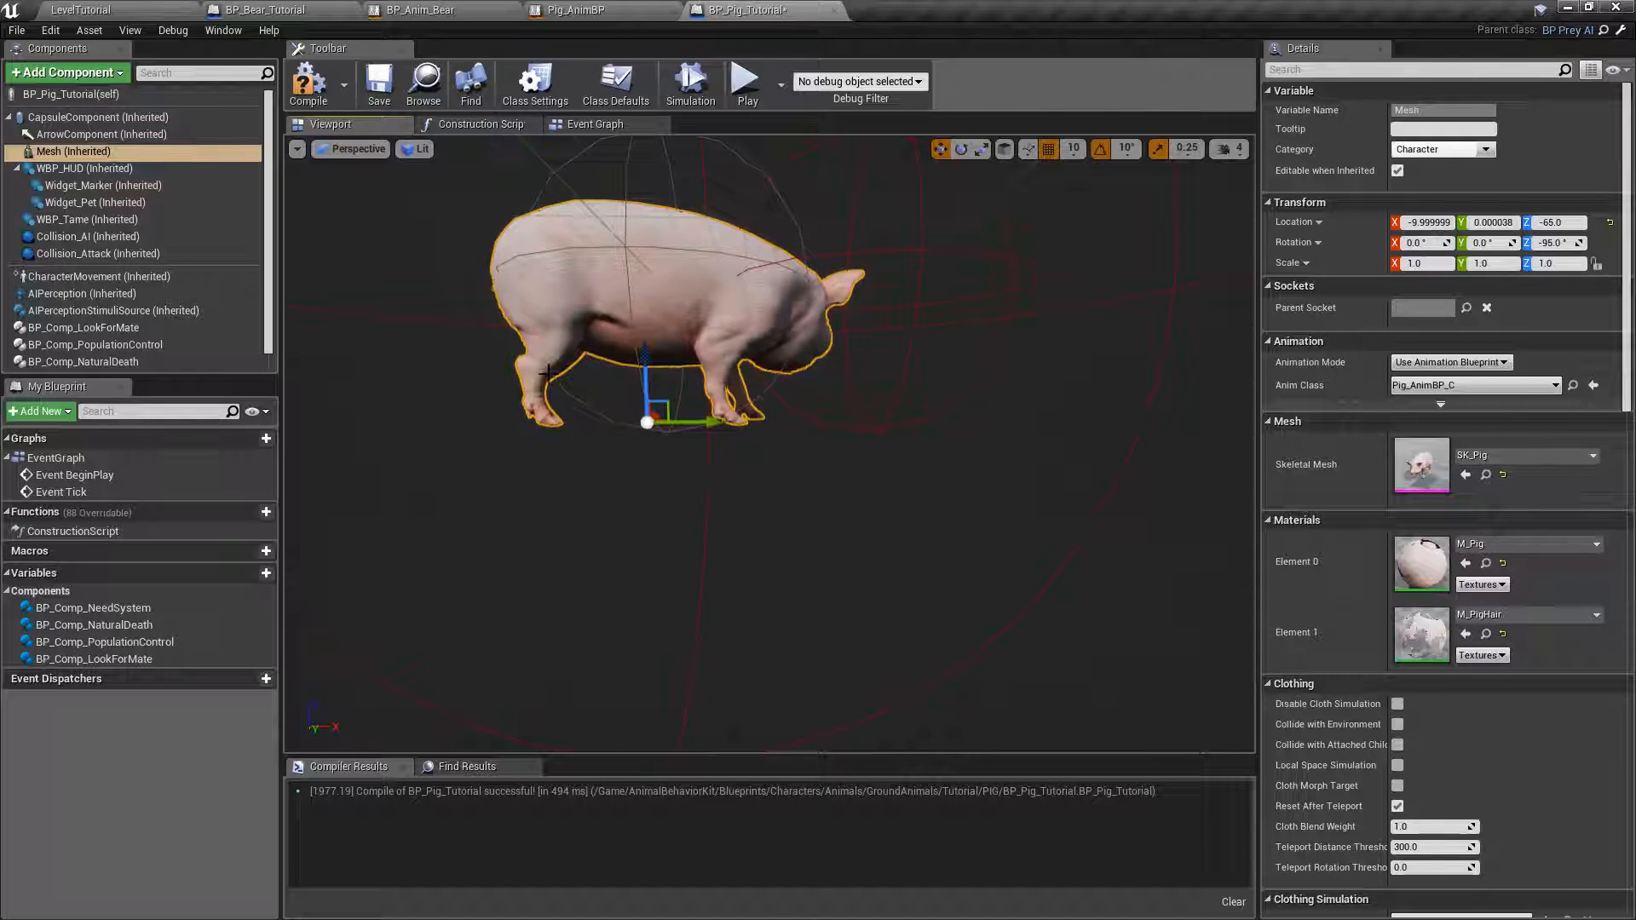
Show the Left orthographic view and try lowering the pig mesh to Z -75, comparing its feet with the capsule's lower end.
{"action": "left_click", "coordinate": [334, 151]}
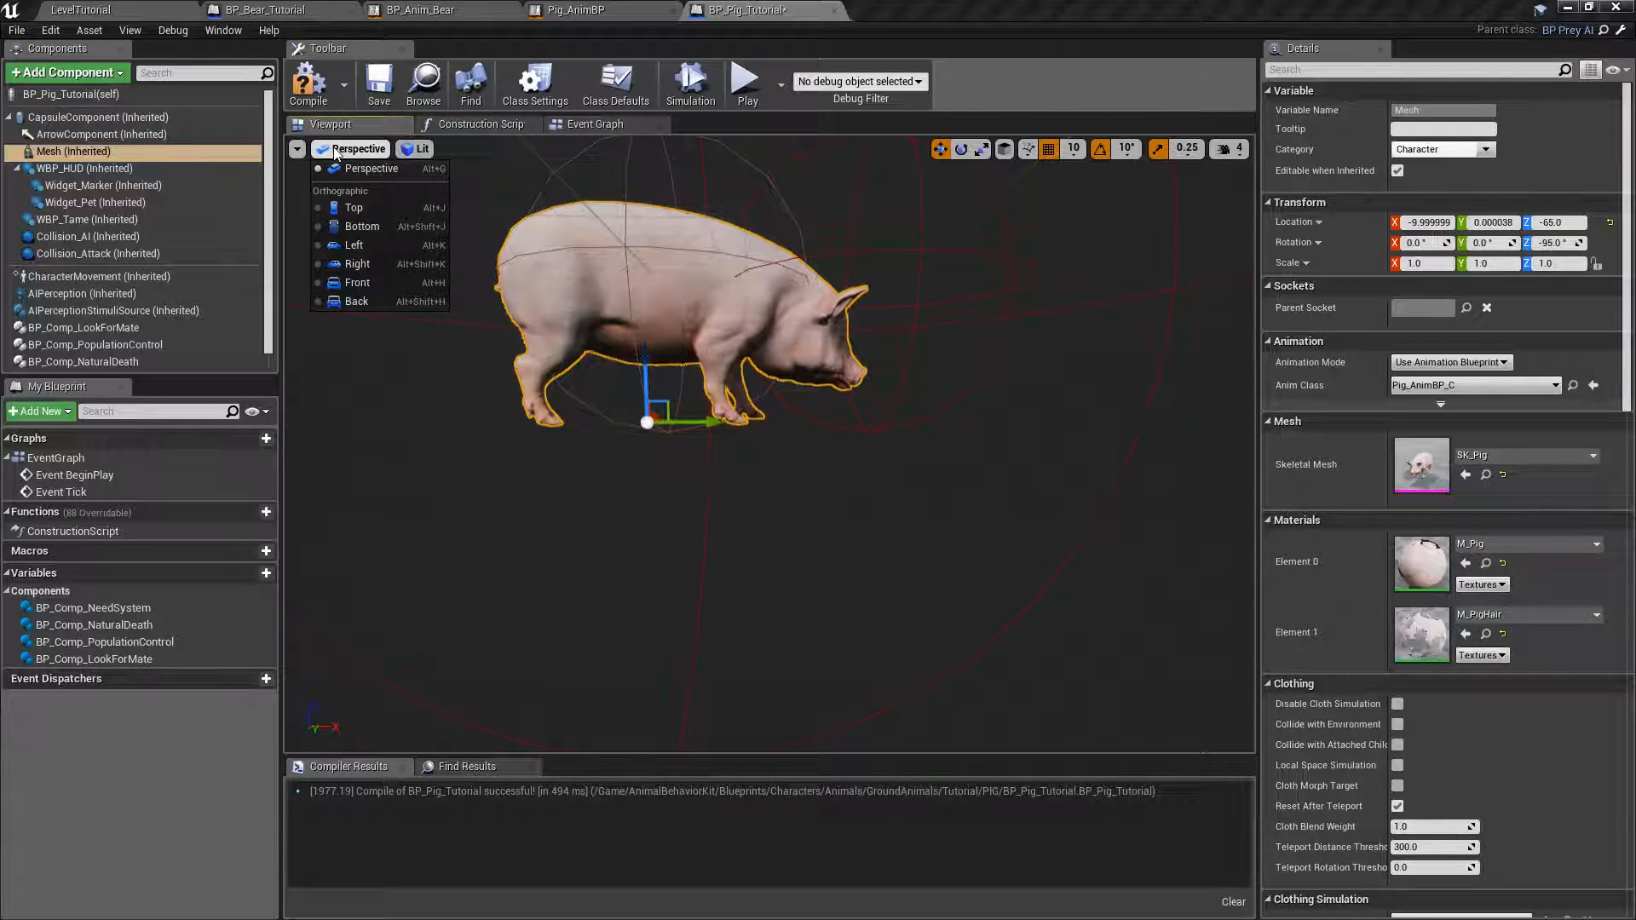
{"action": "left_click", "coordinate": [358, 242]}
{"action": "scroll", "coordinate": [736, 411], "scroll_direction": "up", "scroll_amount": 8}
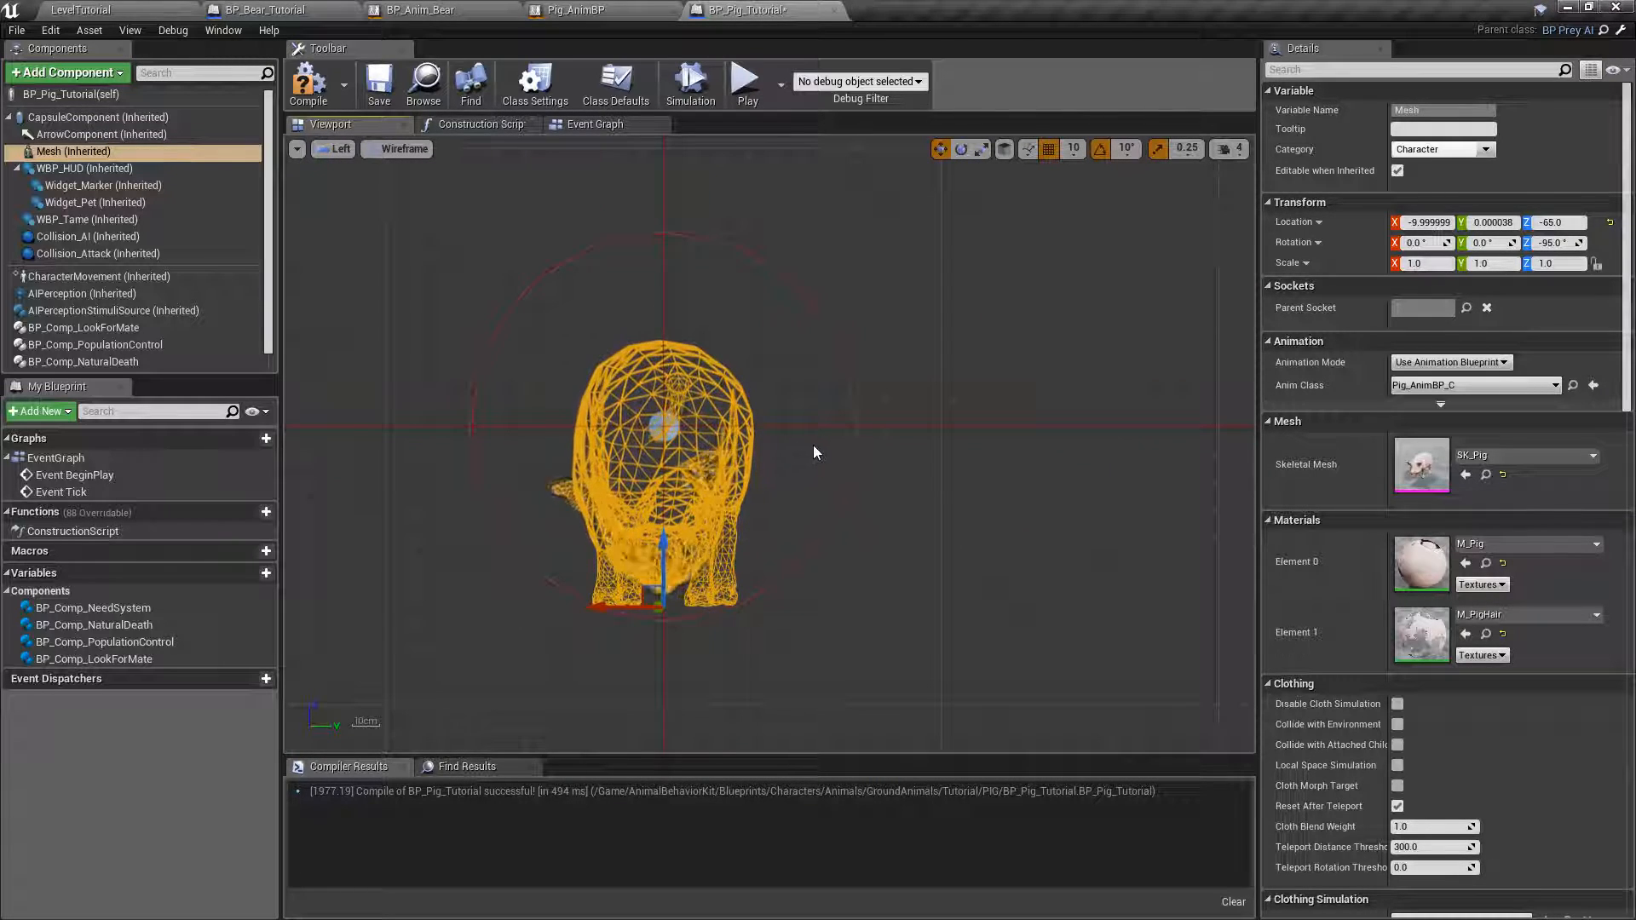
{"action": "right_click_drag", "start_coordinate": [916, 455], "coordinate": [944, 385]}
{"action": "scroll", "coordinate": [752, 385], "scroll_direction": "up", "scroll_amount": 5}
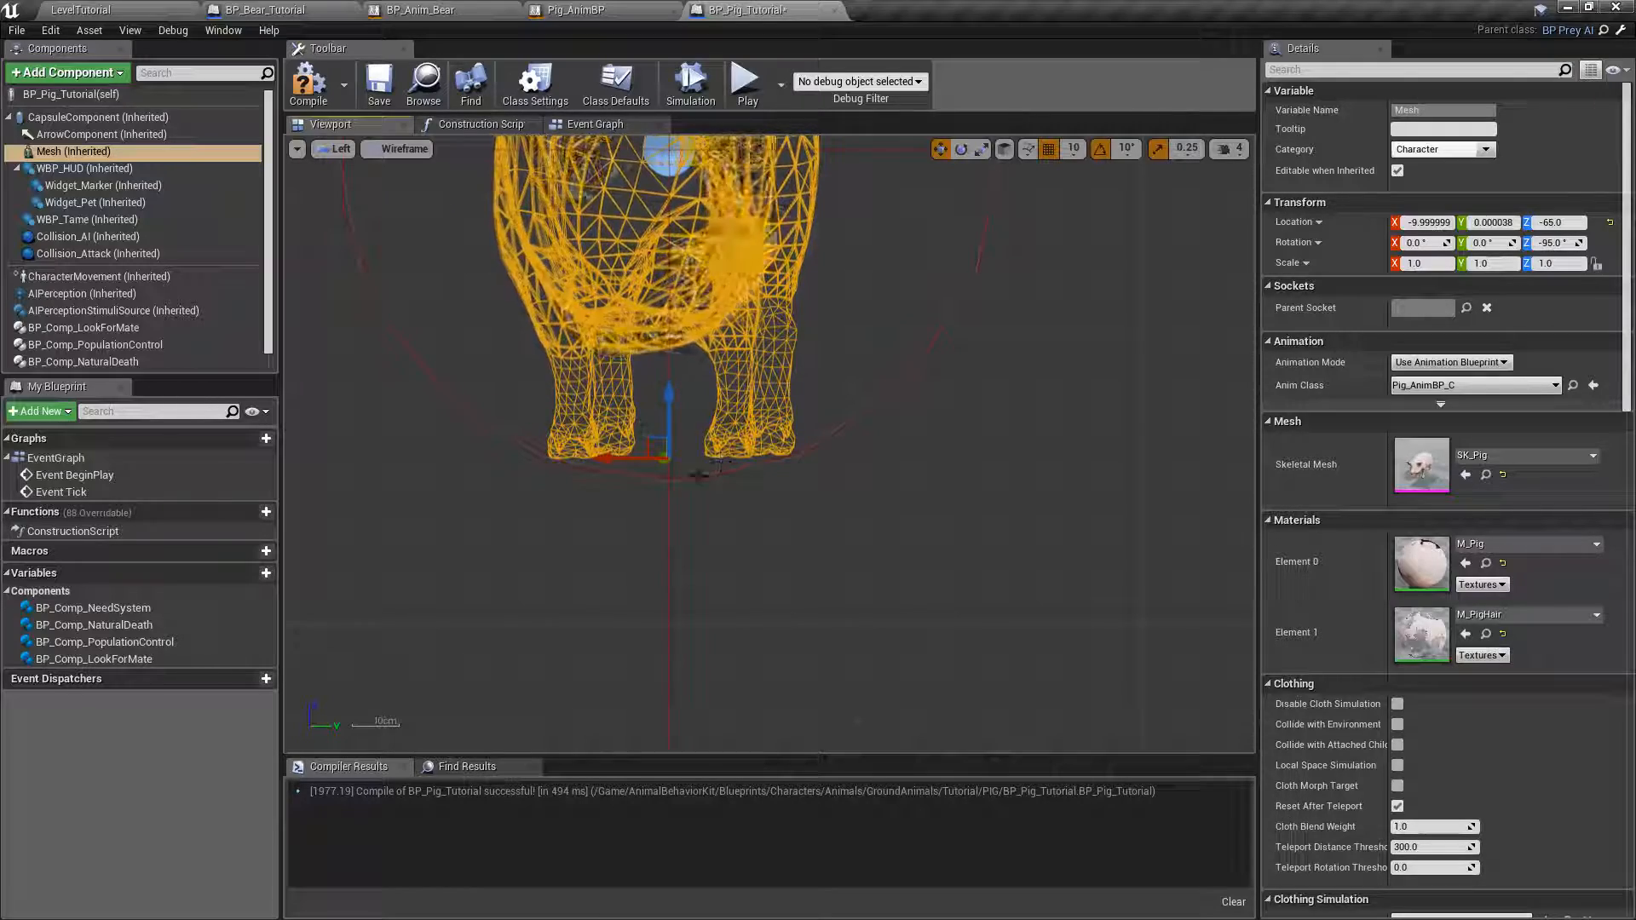
{"action": "left_click_drag", "start_coordinate": [670, 407], "coordinate": [679, 458]}
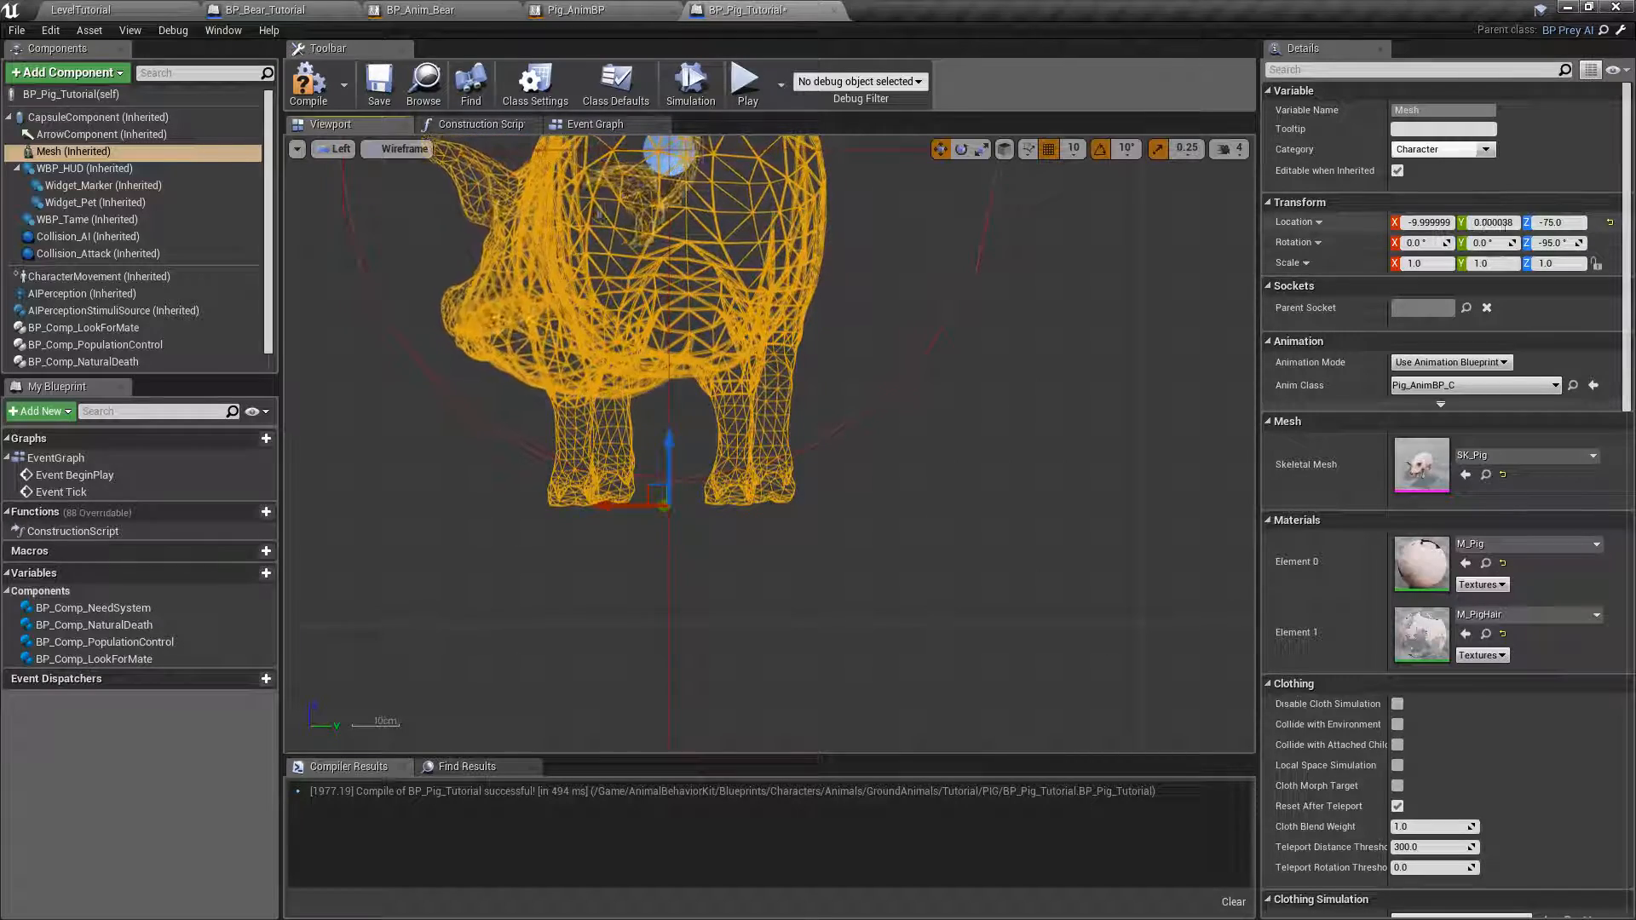
{"action": "mouse_move", "coordinate": [669, 460]}
{"action": "left_mouse_down"}
{"action": "mouse_move", "coordinate": [670, 397]}
{"action": "mouse_move", "coordinate": [670, 441]}
{"action": "left_mouse_up"}
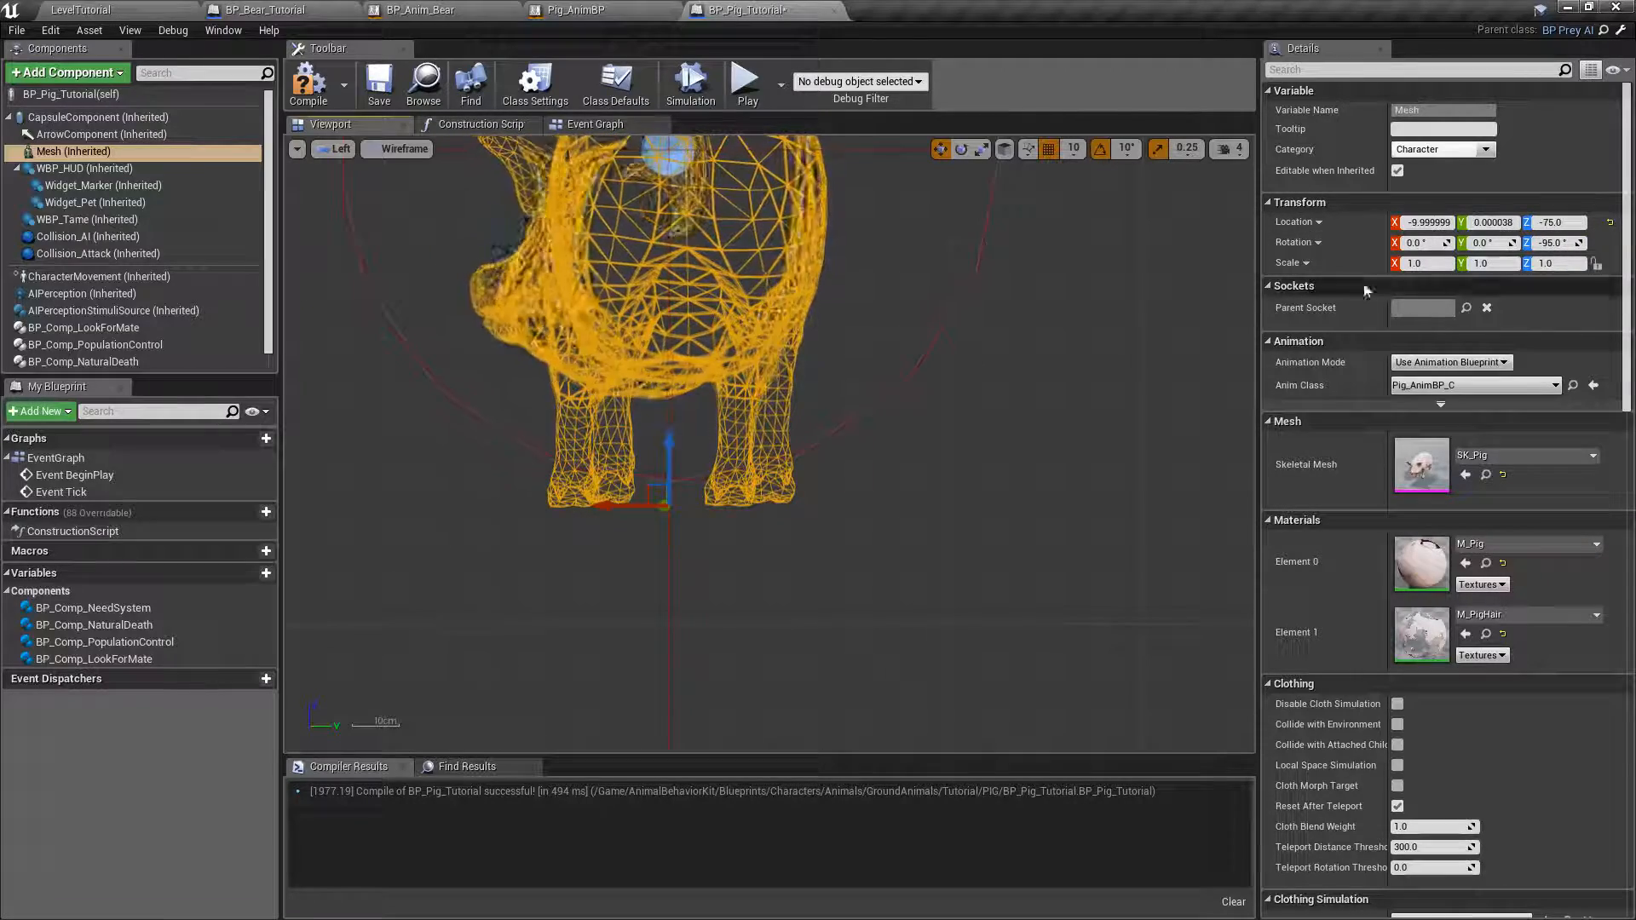
Set the Mesh component's Z location to -70 and return the viewport to the perspective view.
{"action": "left_click", "coordinate": [1560, 222]}
{"action": "type", "text": "-70"}
{"action": "key", "text": "Return"}
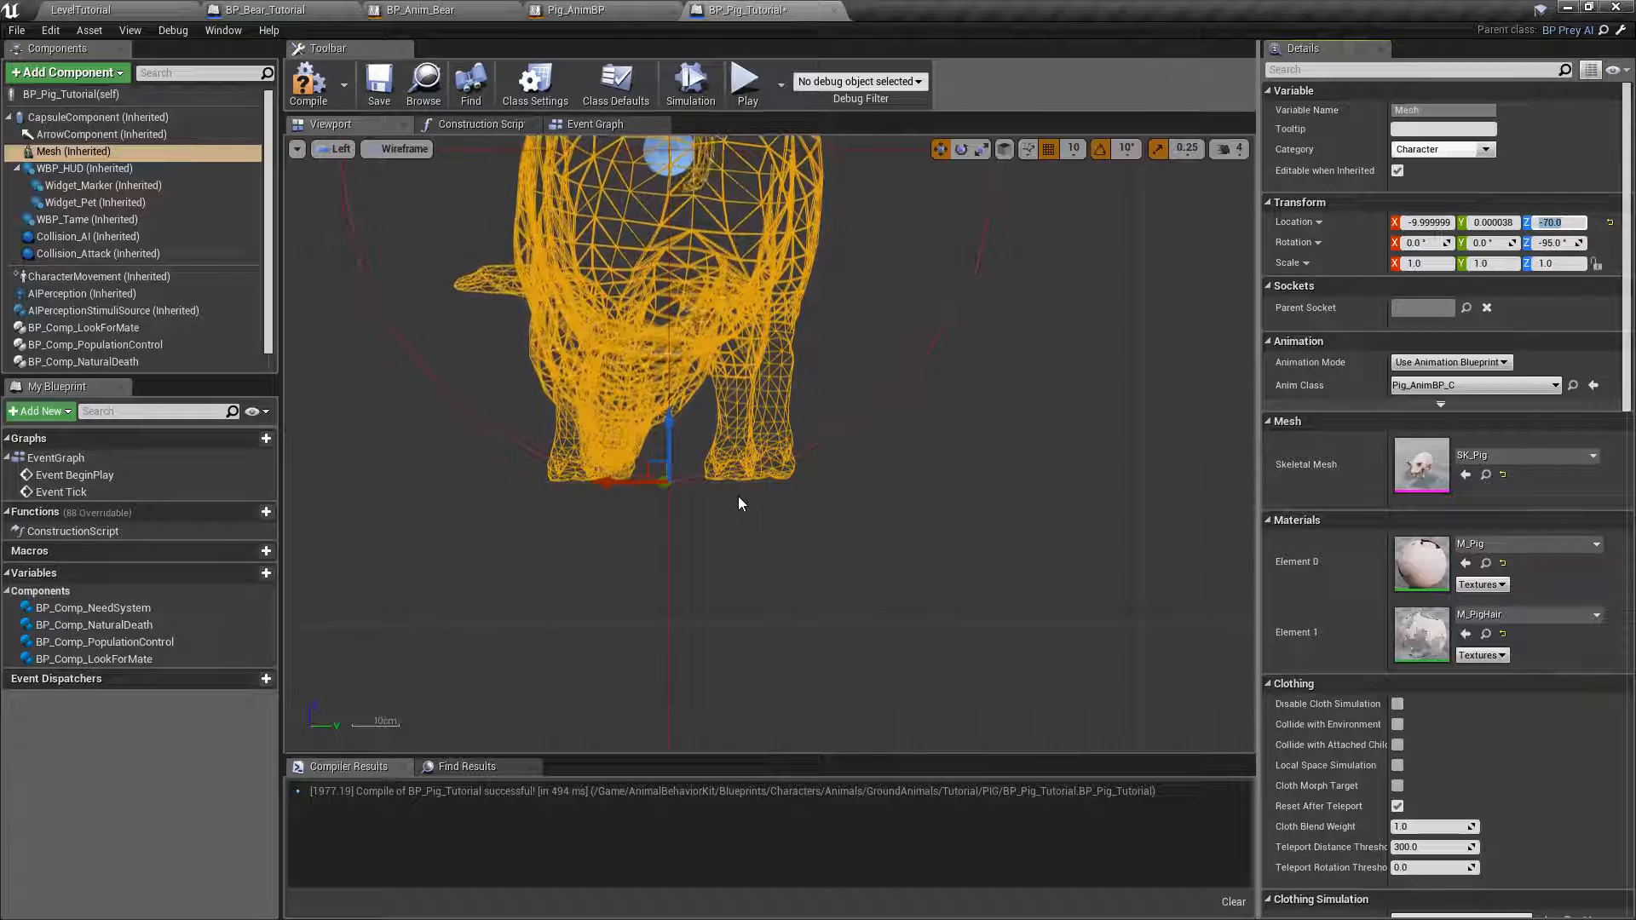
{"action": "left_click", "coordinate": [341, 149]}
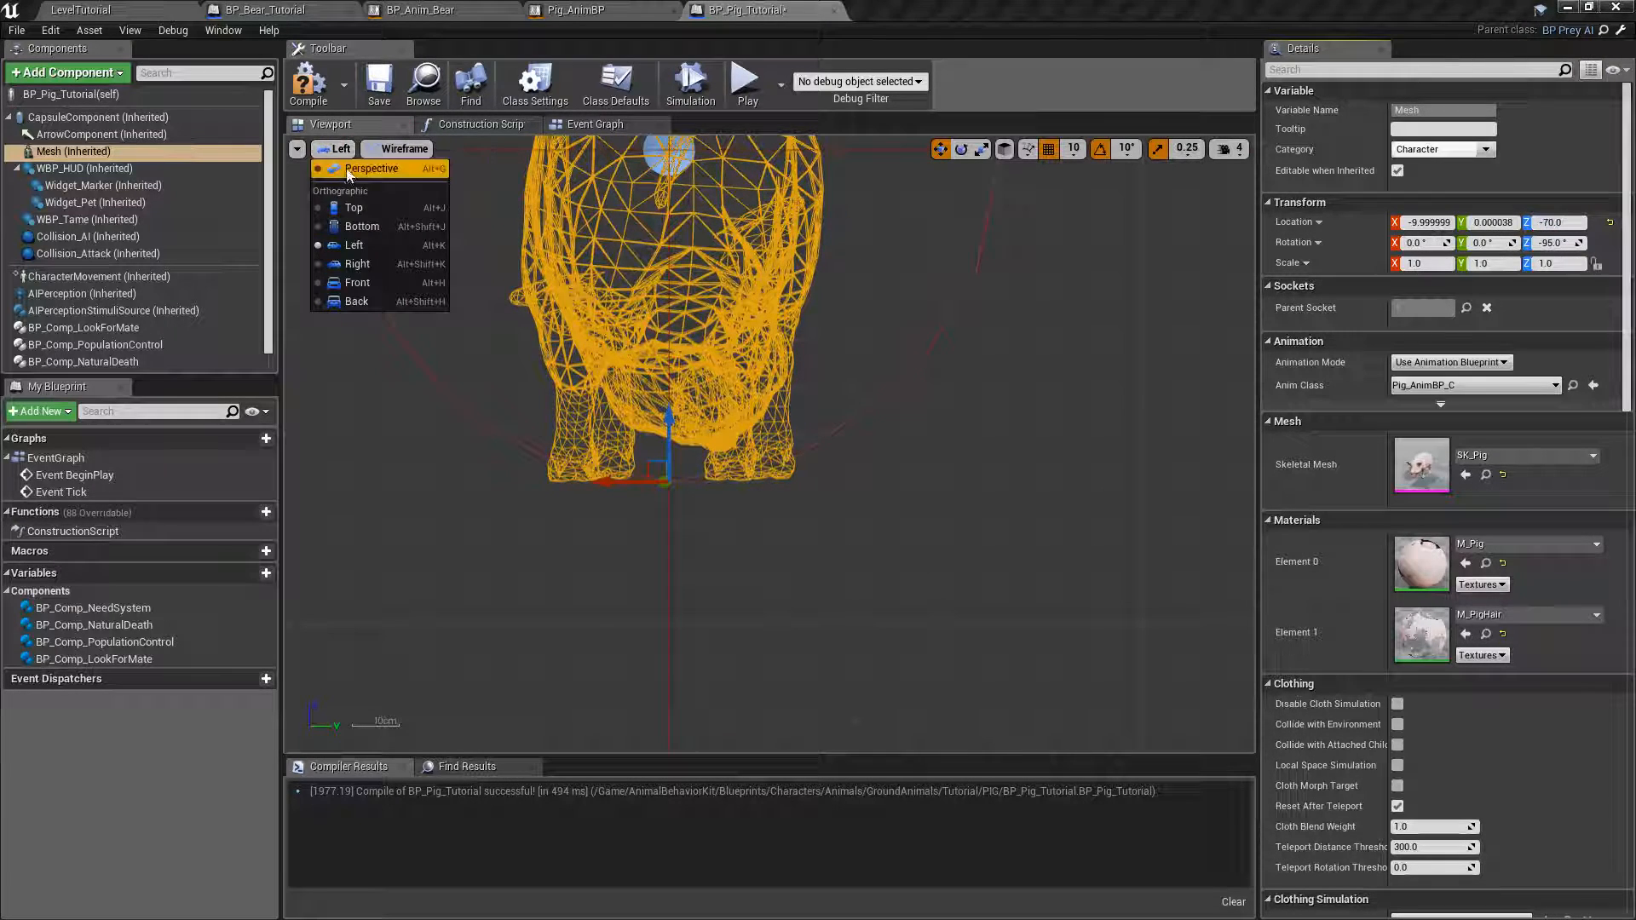
{"action": "left_click", "coordinate": [346, 171]}
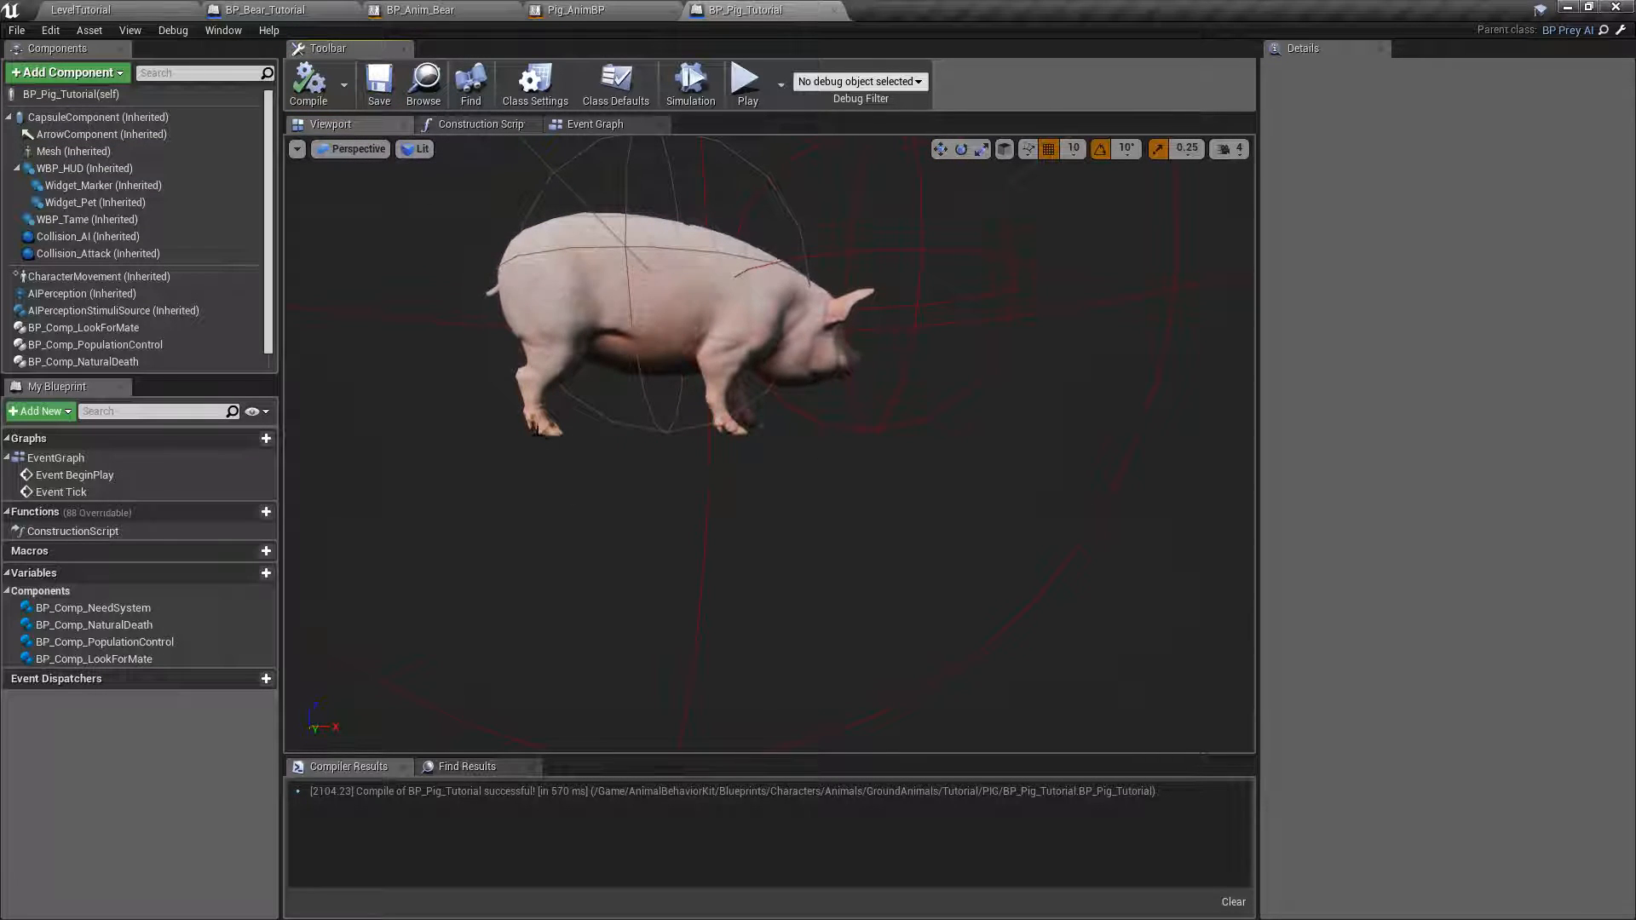
Check the Collision Presets of the Mesh component and of the CapsuleComponent, and save the blueprint.
{"action": "right_click_drag", "start_coordinate": [944, 259], "coordinate": [972, 278]}
{"action": "key", "text": "s"}
{"action": "key", "text": "w"}
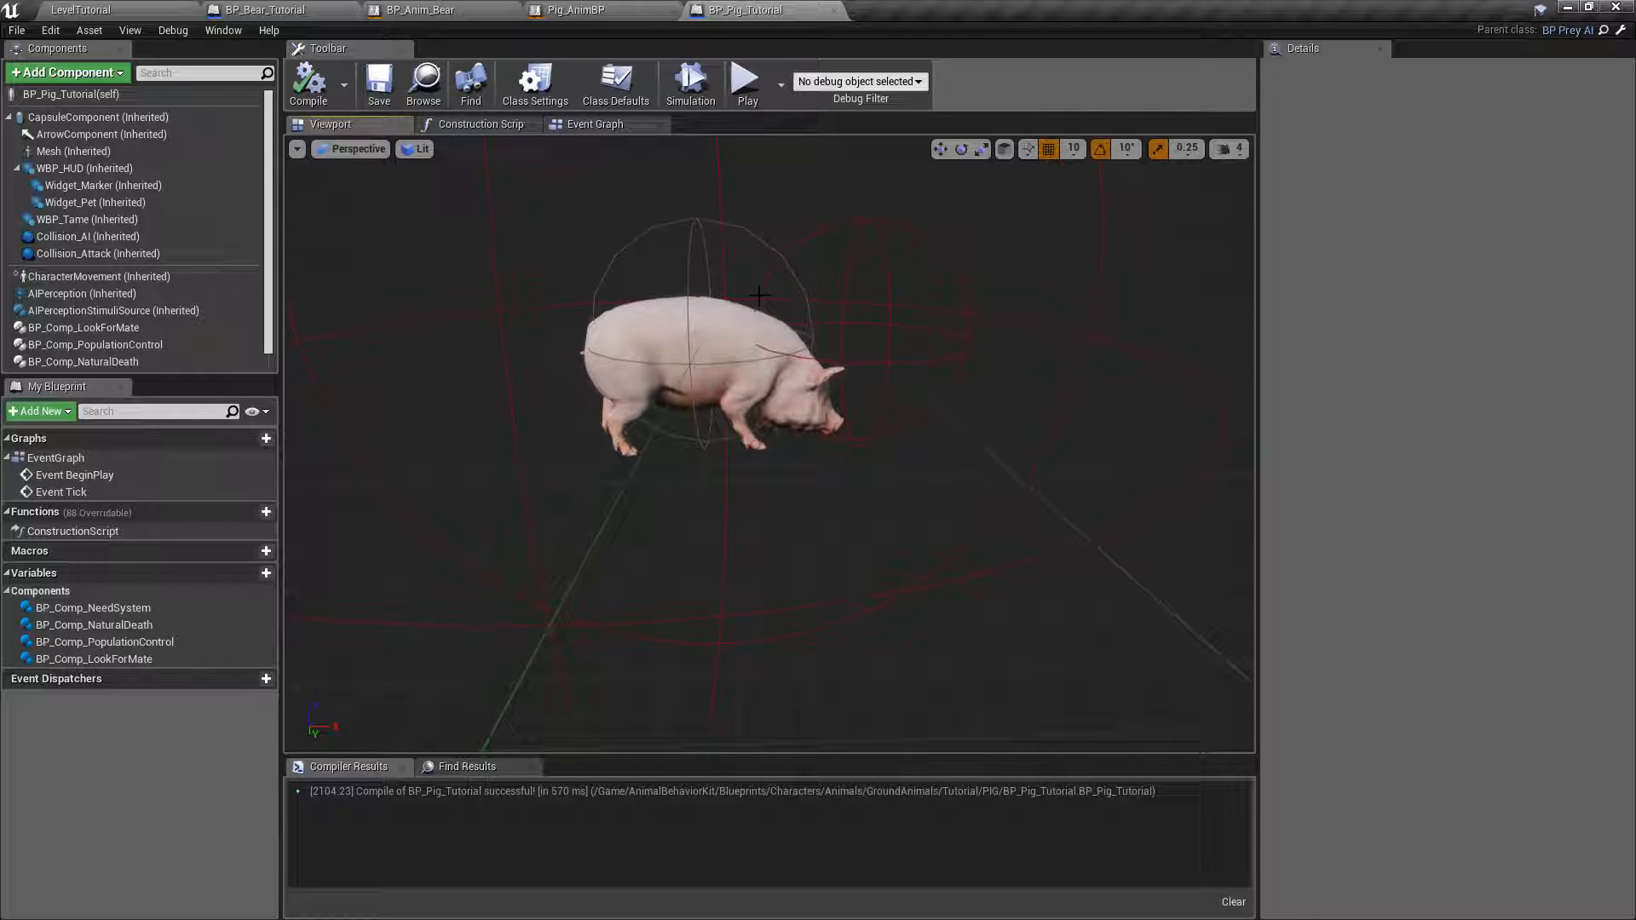
{"action": "left_click", "coordinate": [65, 152]}
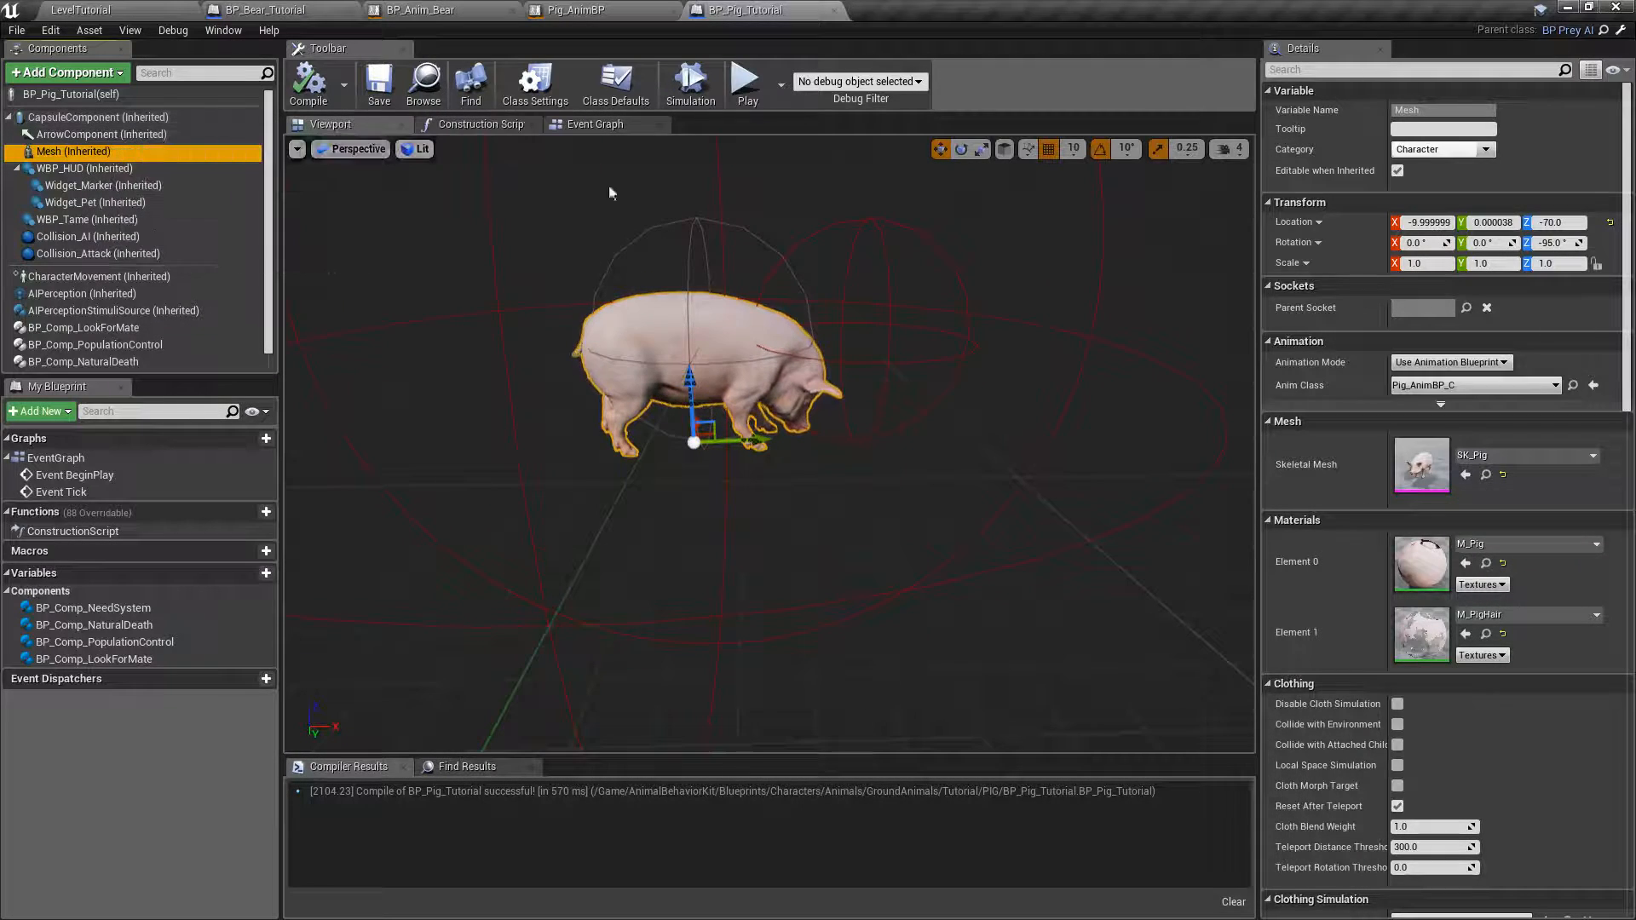
{"action": "scroll", "coordinate": [1600, 328], "scroll_direction": "down", "scroll_amount": 10}
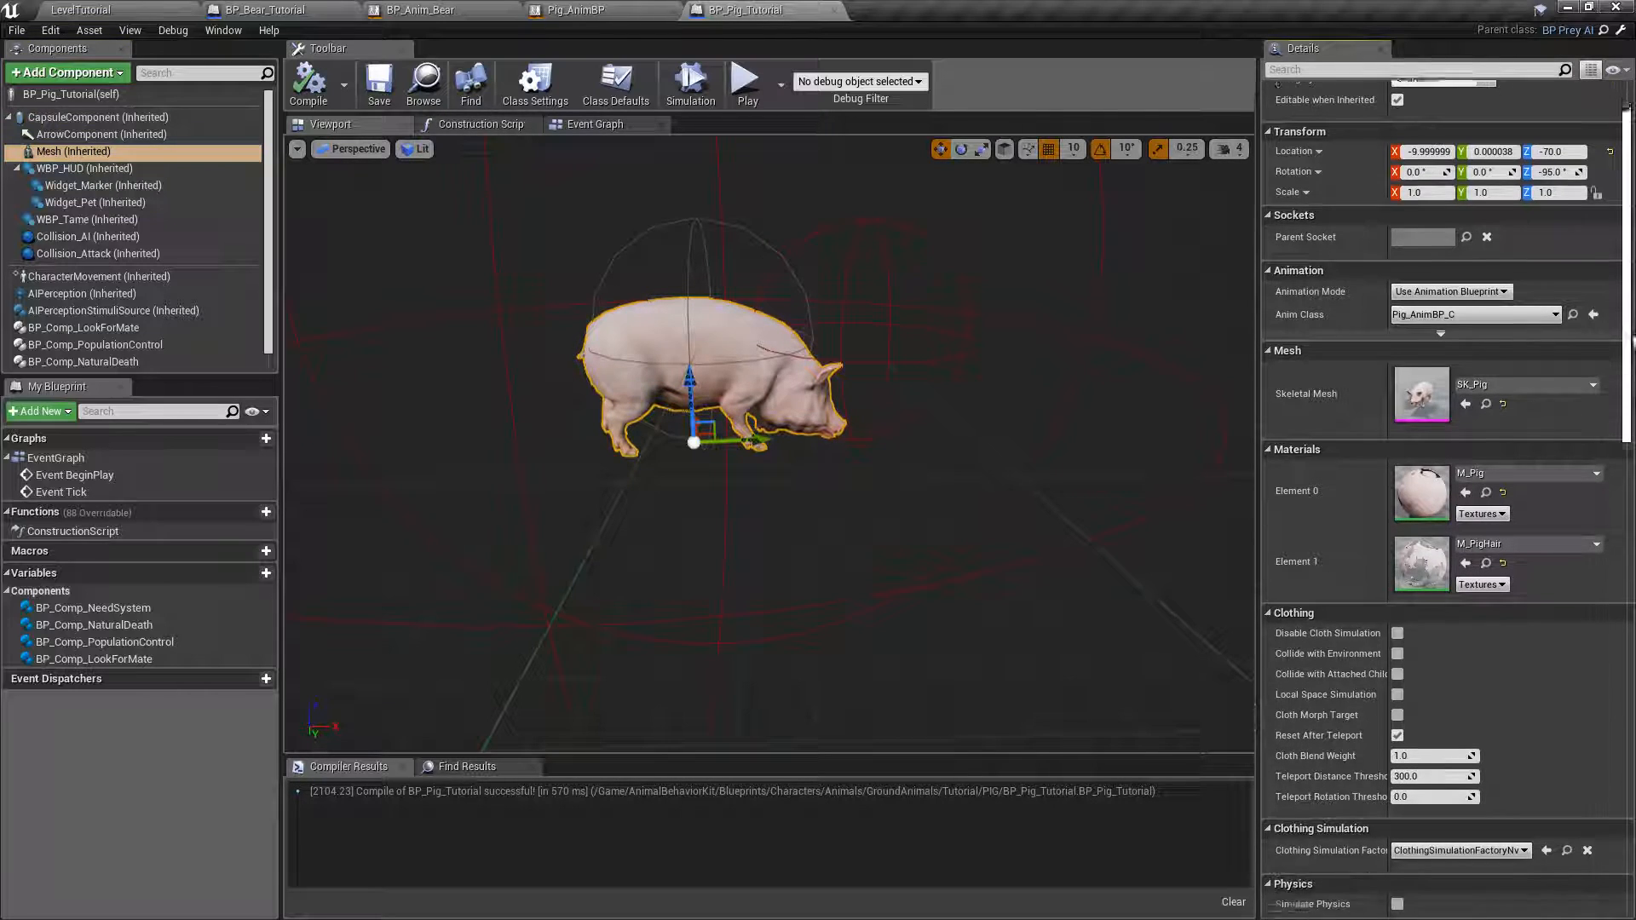
{"action": "scroll", "coordinate": [1500, 435], "scroll_direction": "down", "scroll_amount": 12}
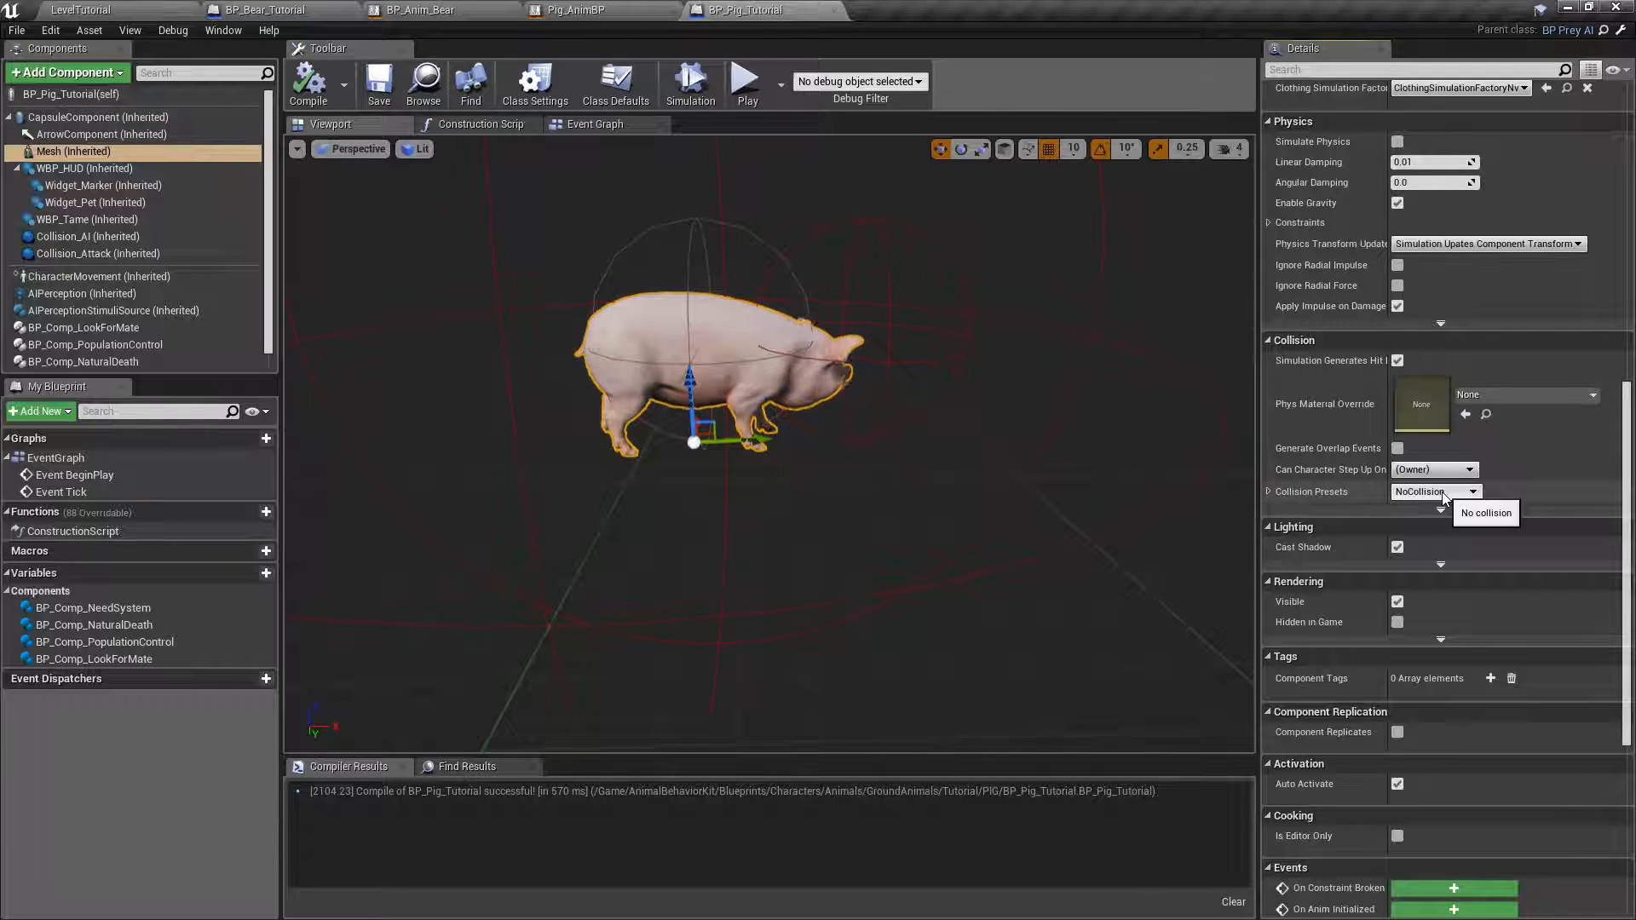
{"action": "left_click", "coordinate": [1417, 493]}
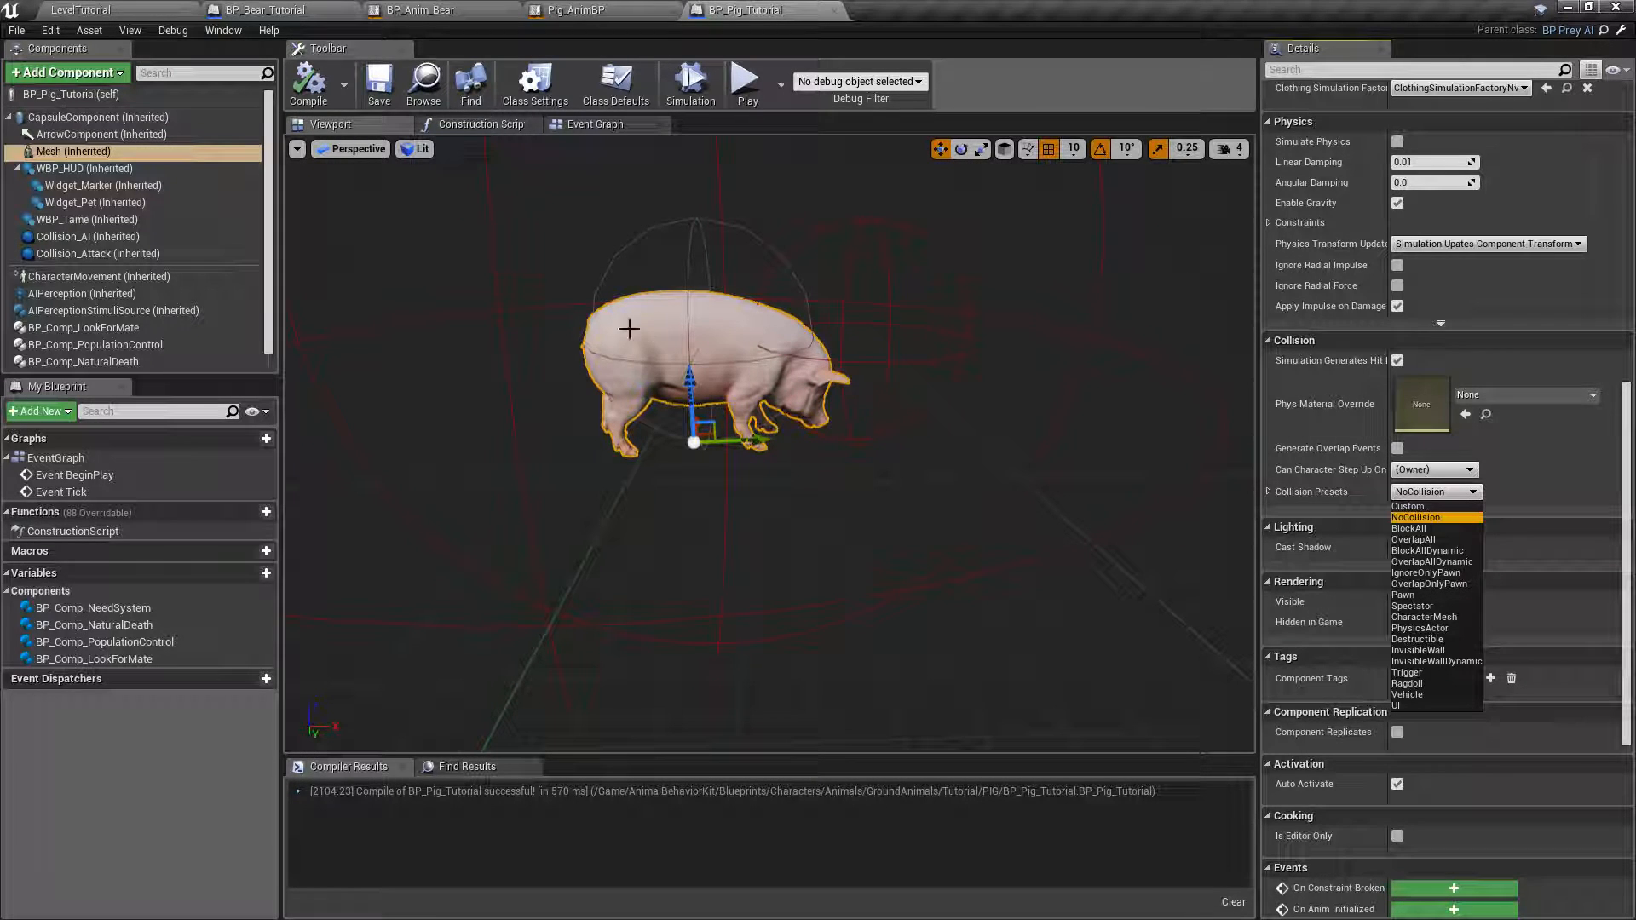
{"action": "left_click", "coordinate": [72, 119]}
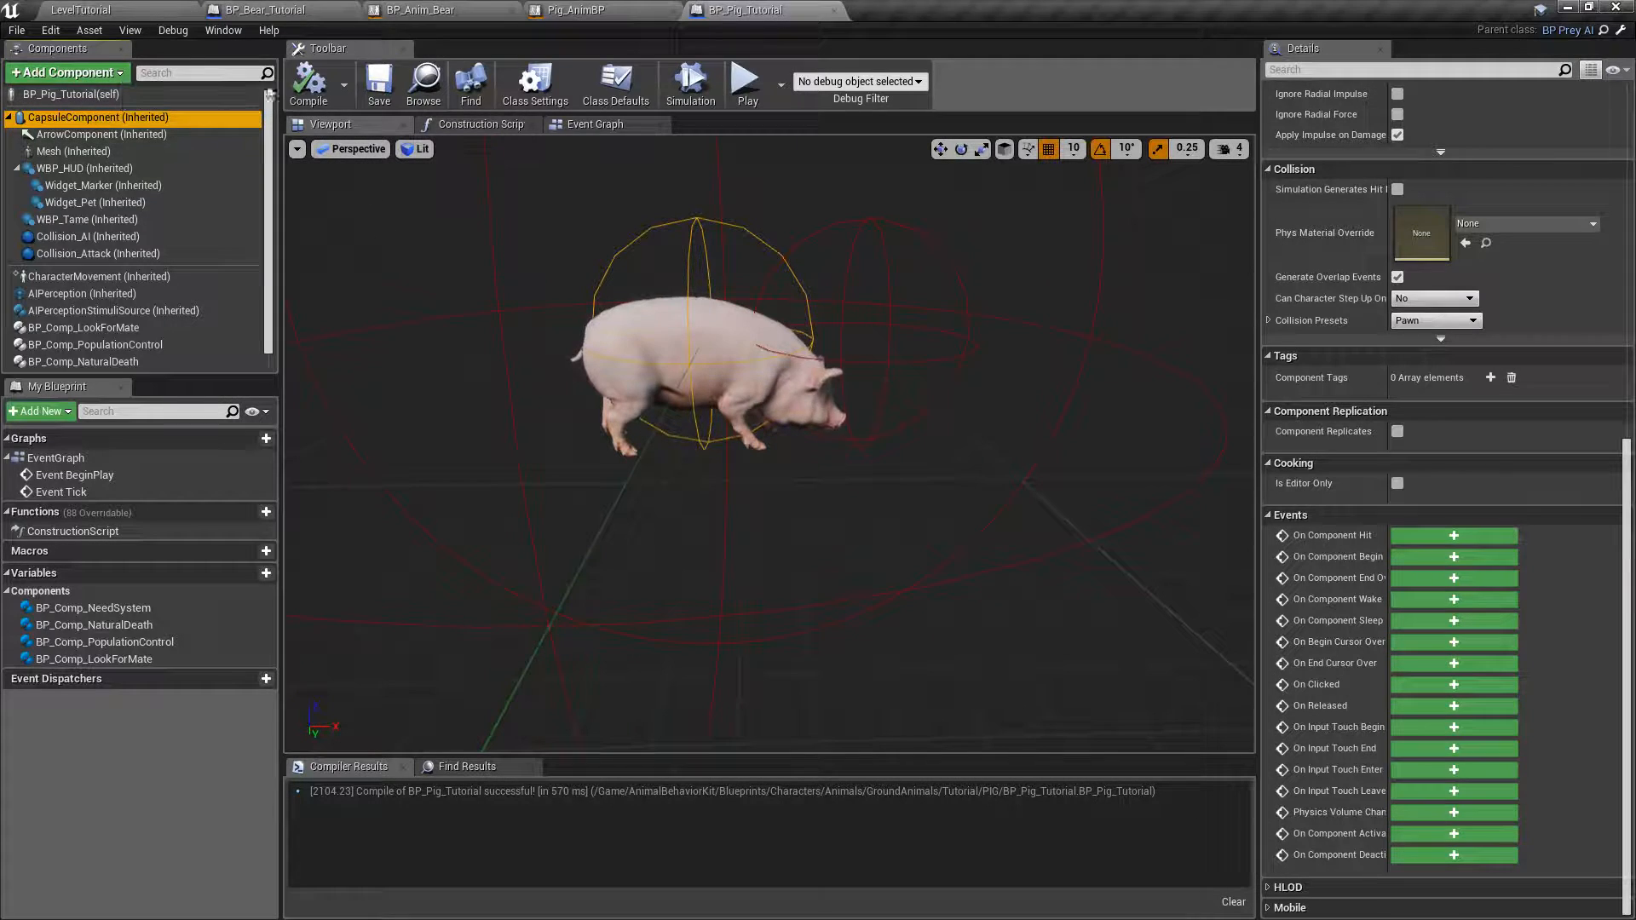
{"action": "left_click", "coordinate": [379, 85]}
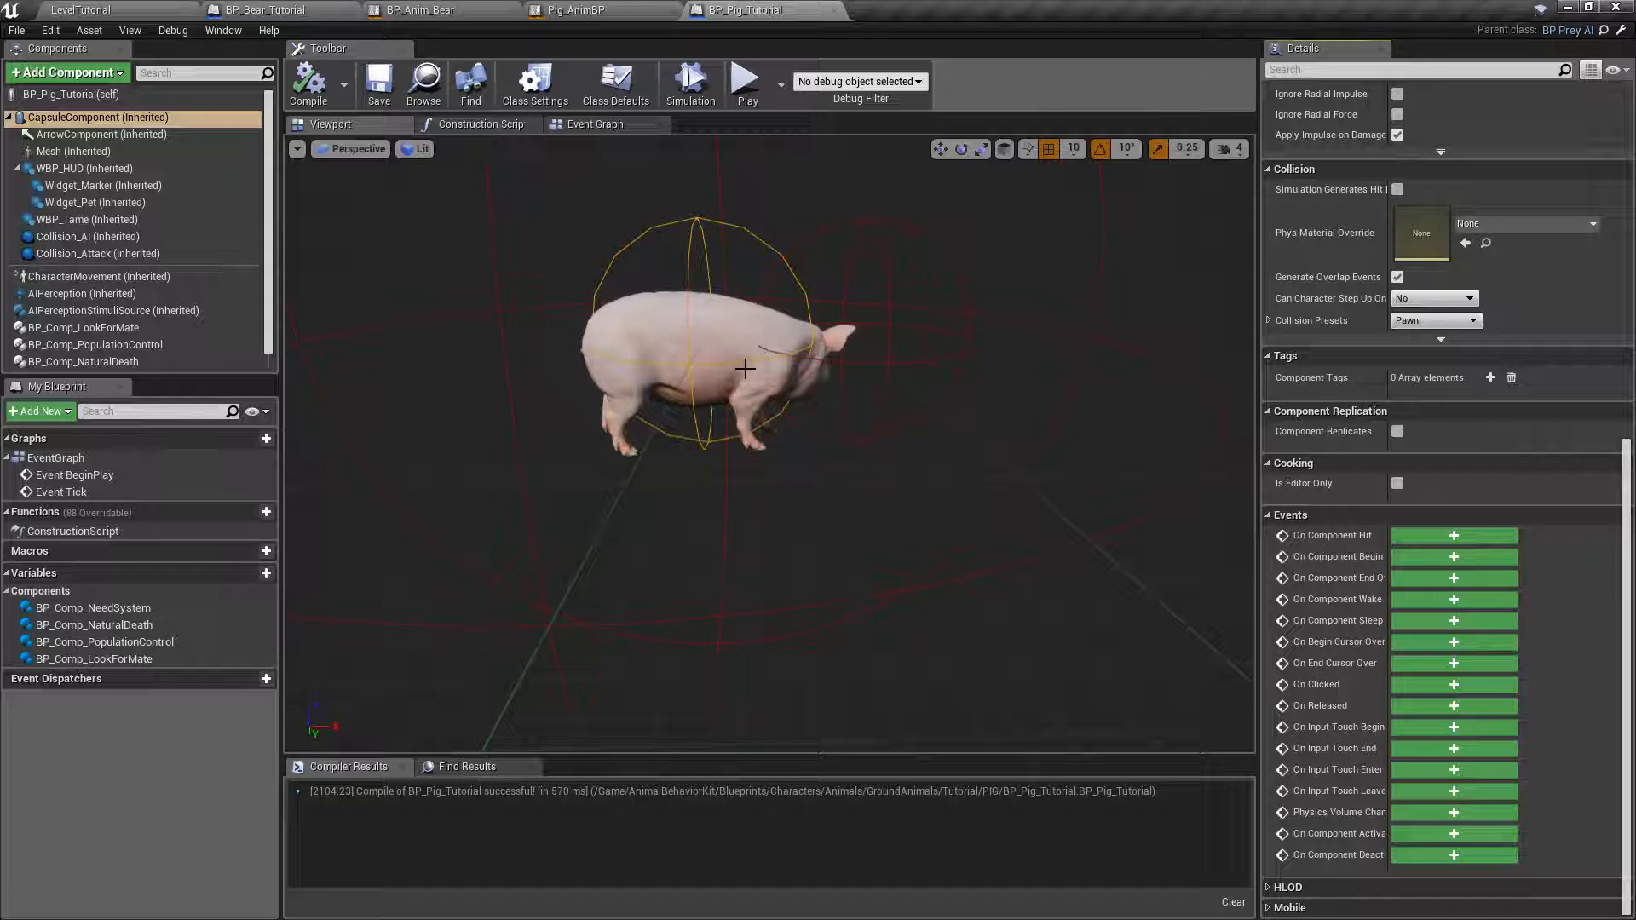
Select the inherited Collision_AI component to show its sphere around the pig.
{"action": "scroll", "coordinate": [734, 400], "scroll_direction": "down", "scroll_amount": 3}
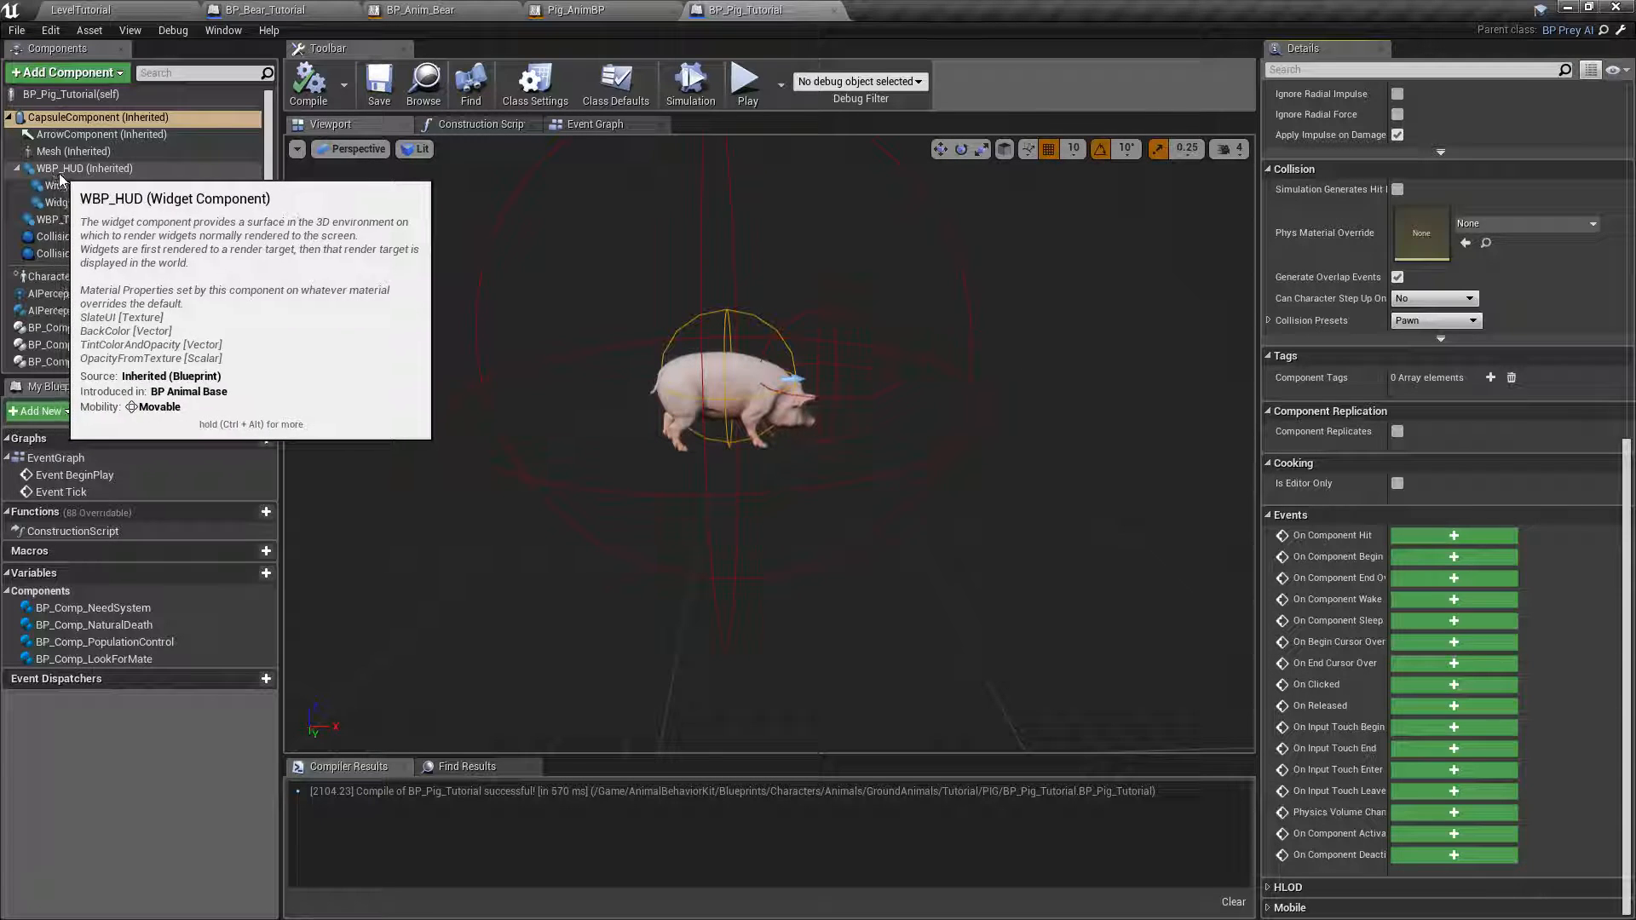
{"action": "left_click", "coordinate": [75, 238]}
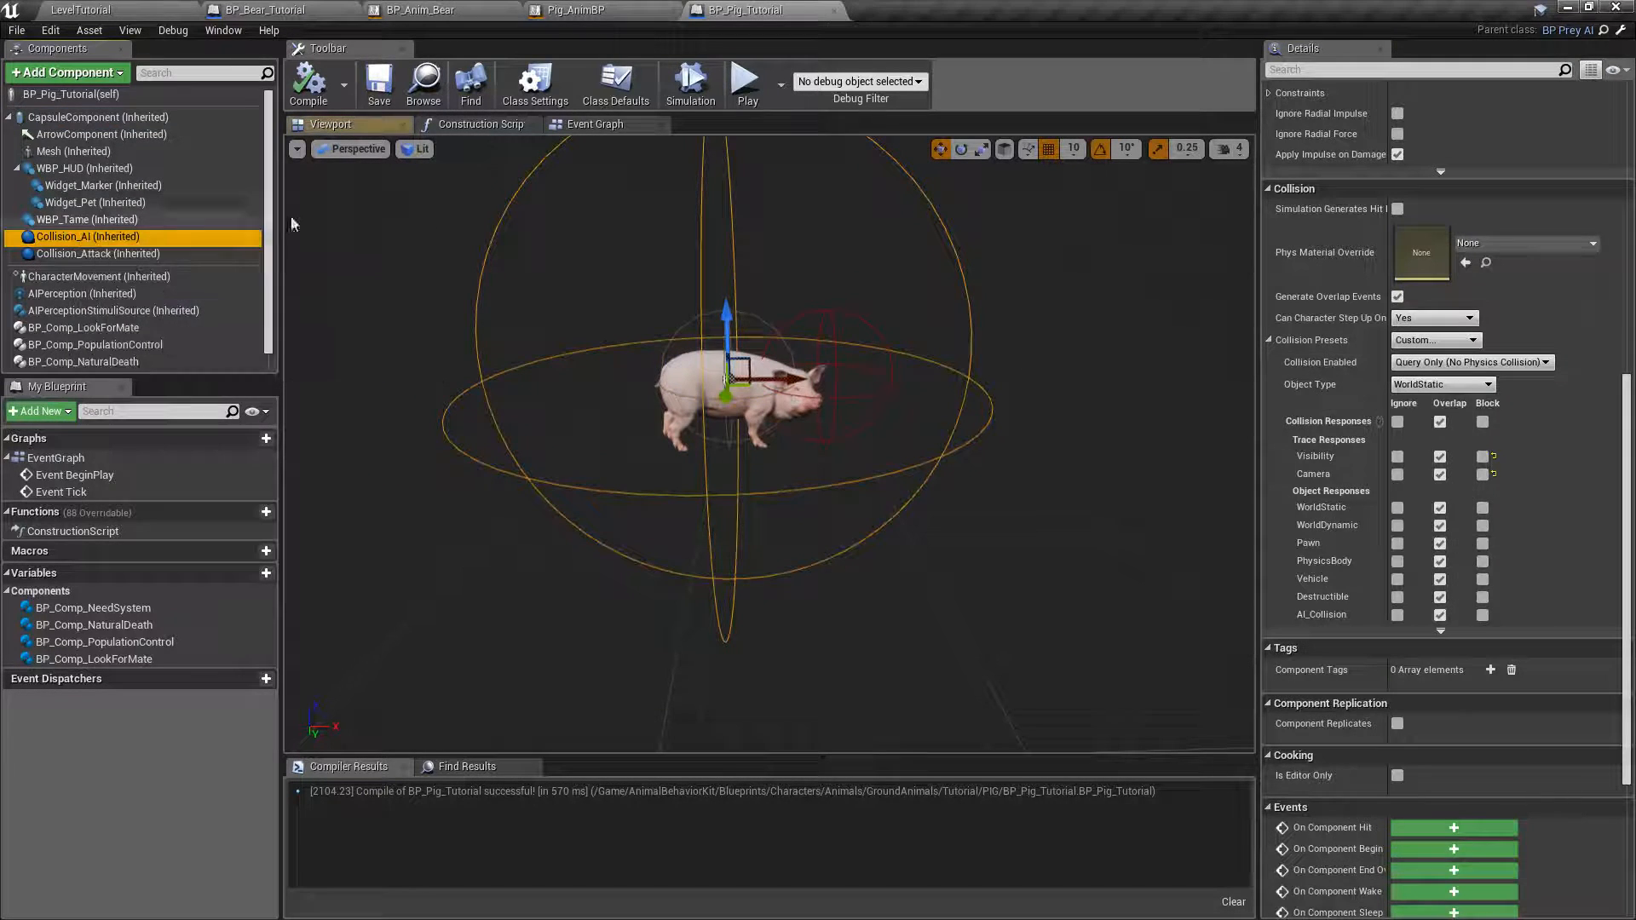
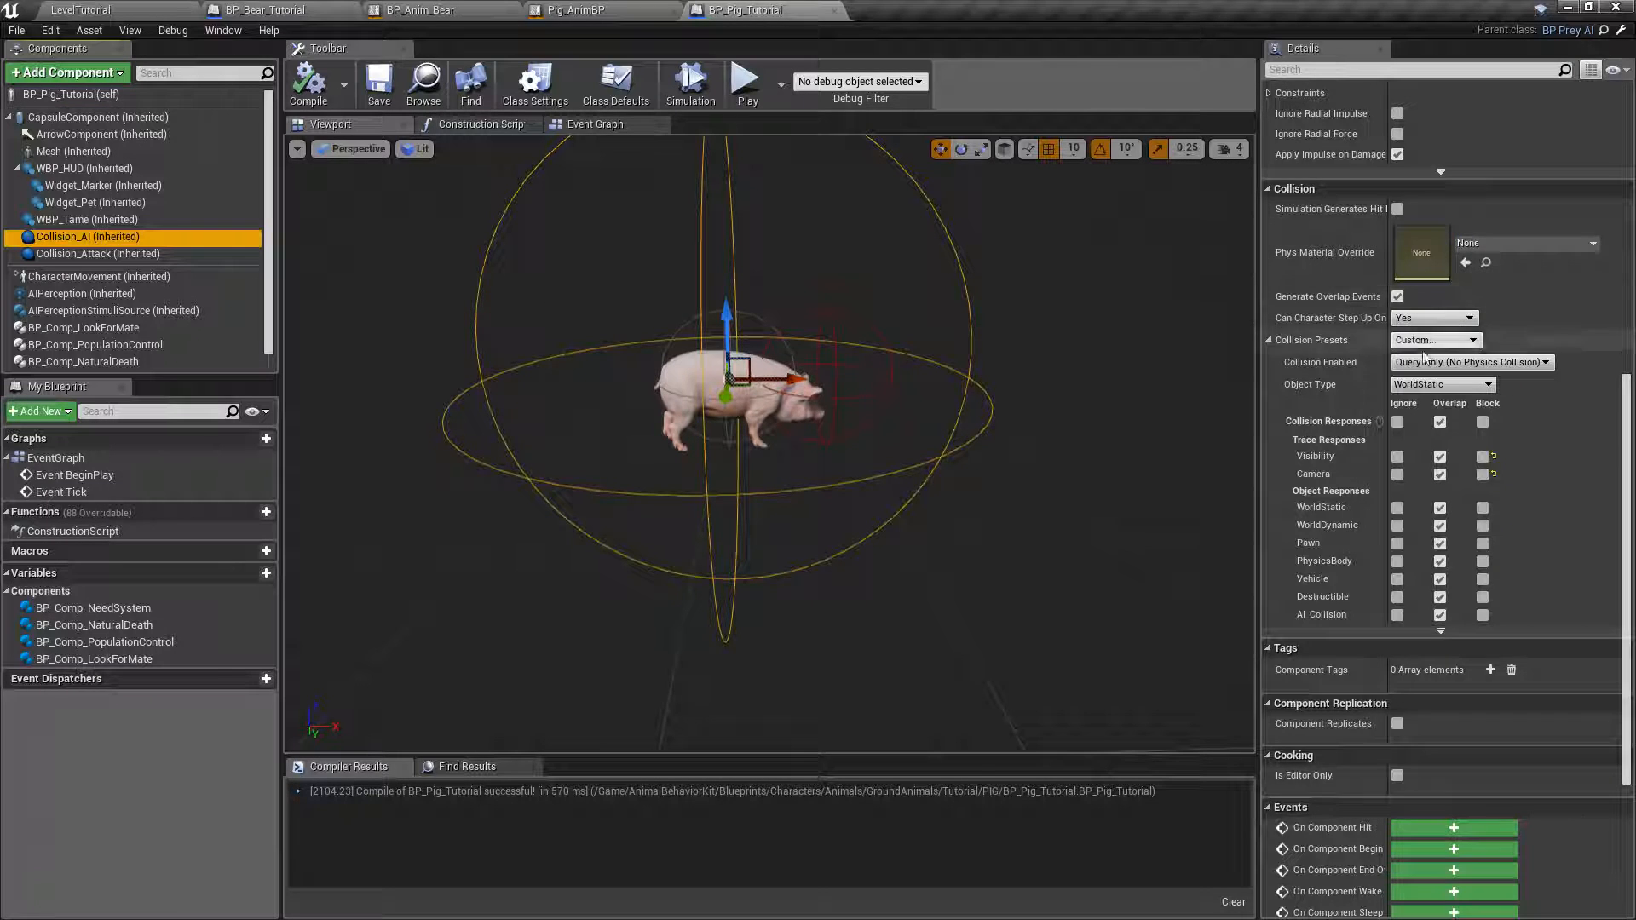
Set the Collision_AI component's Sphere Radius to 200 after trying 150.
{"action": "scroll", "coordinate": [1418, 356], "scroll_direction": "up", "scroll_amount": 12}
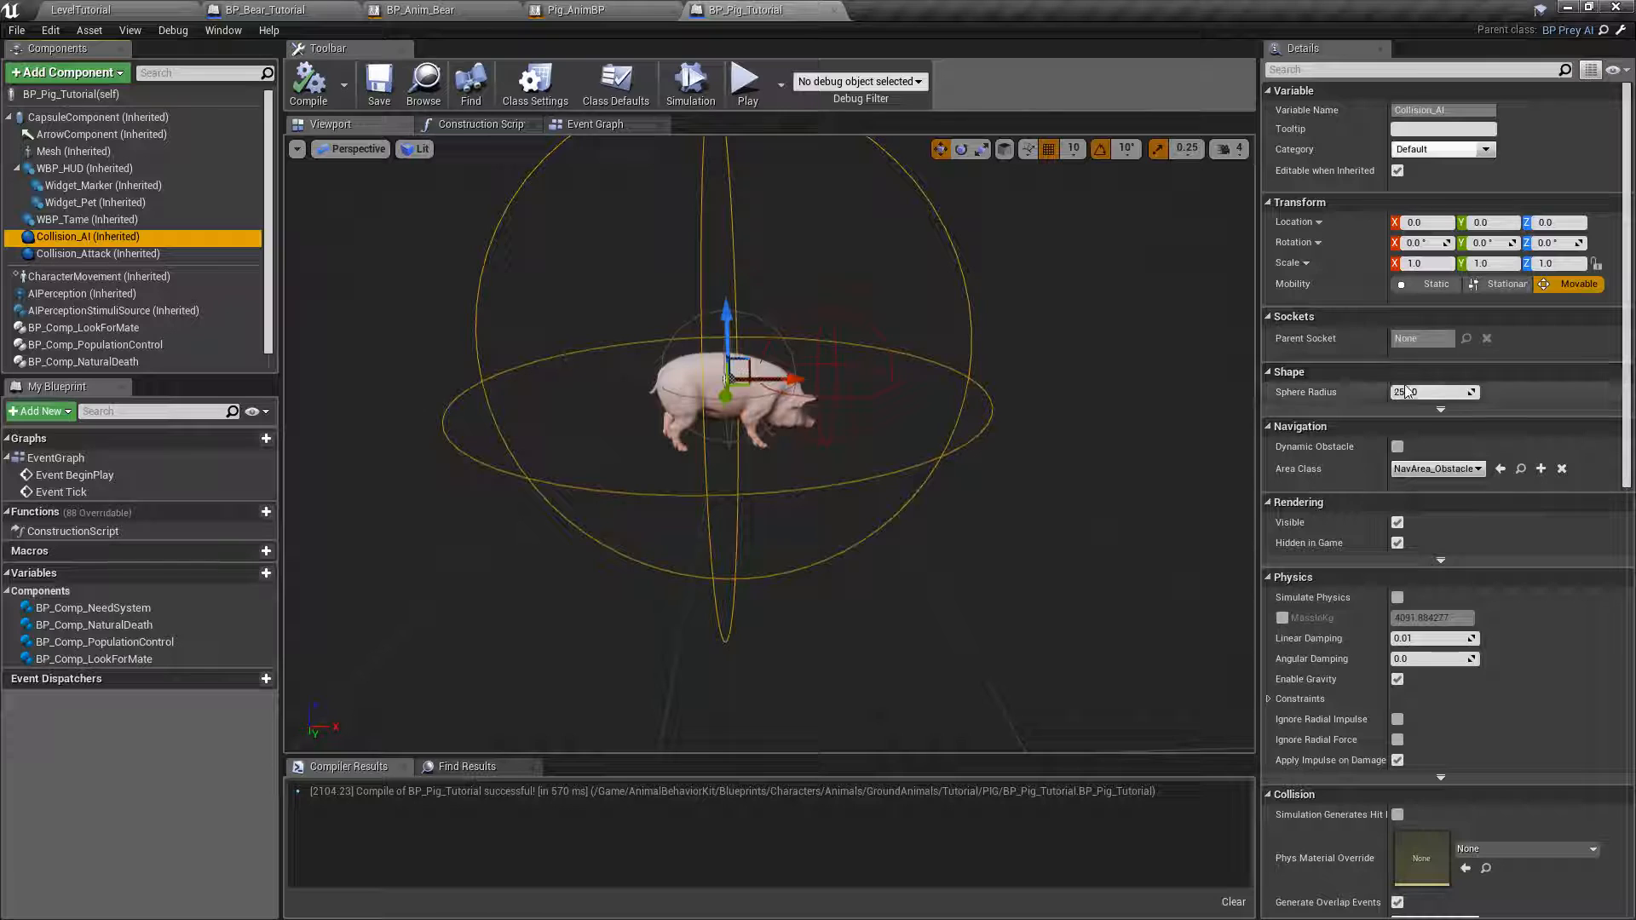
{"action": "key", "text": "BackSpace"}
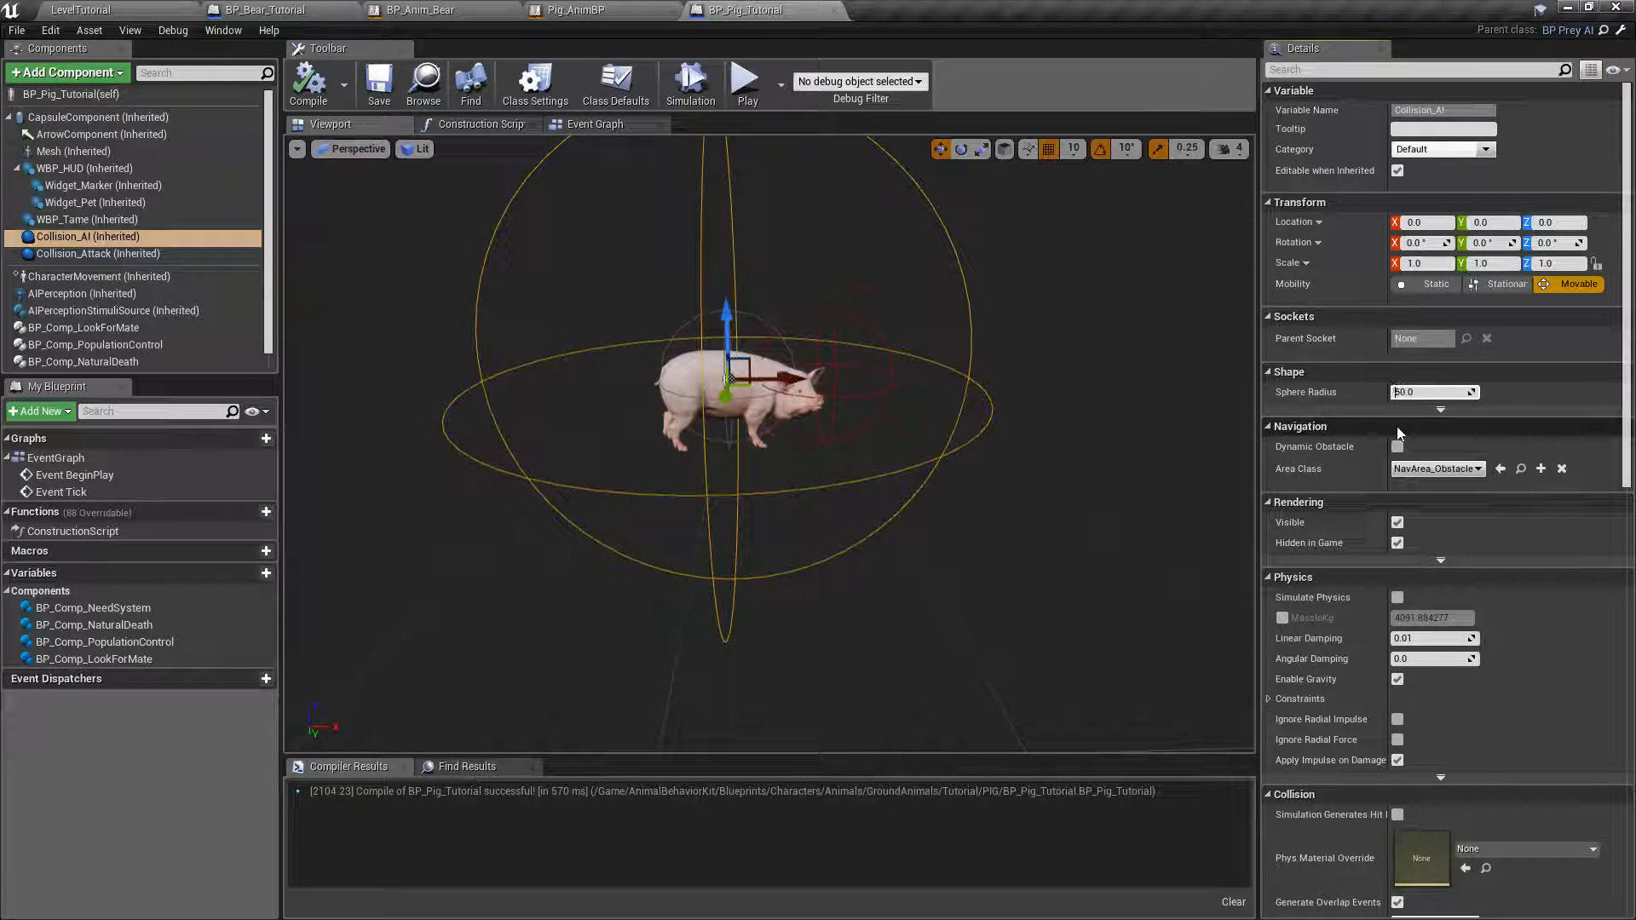
{"action": "type", "text": "1"}
{"action": "key", "text": "Return"}
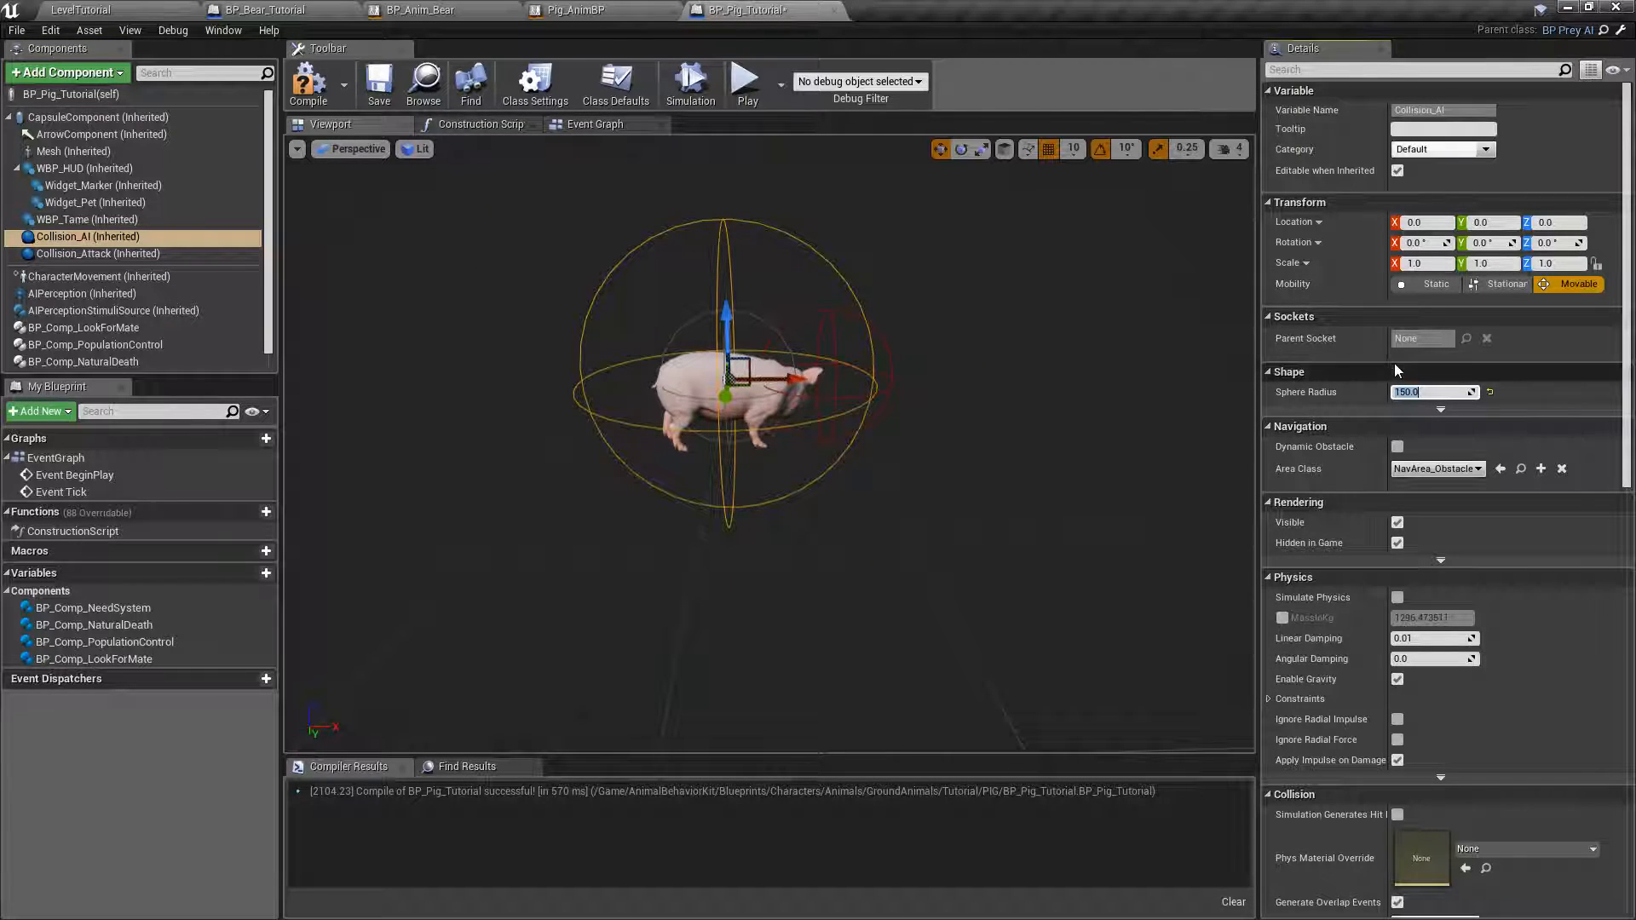
{"action": "type", "text": "200"}
{"action": "key", "text": "Return"}
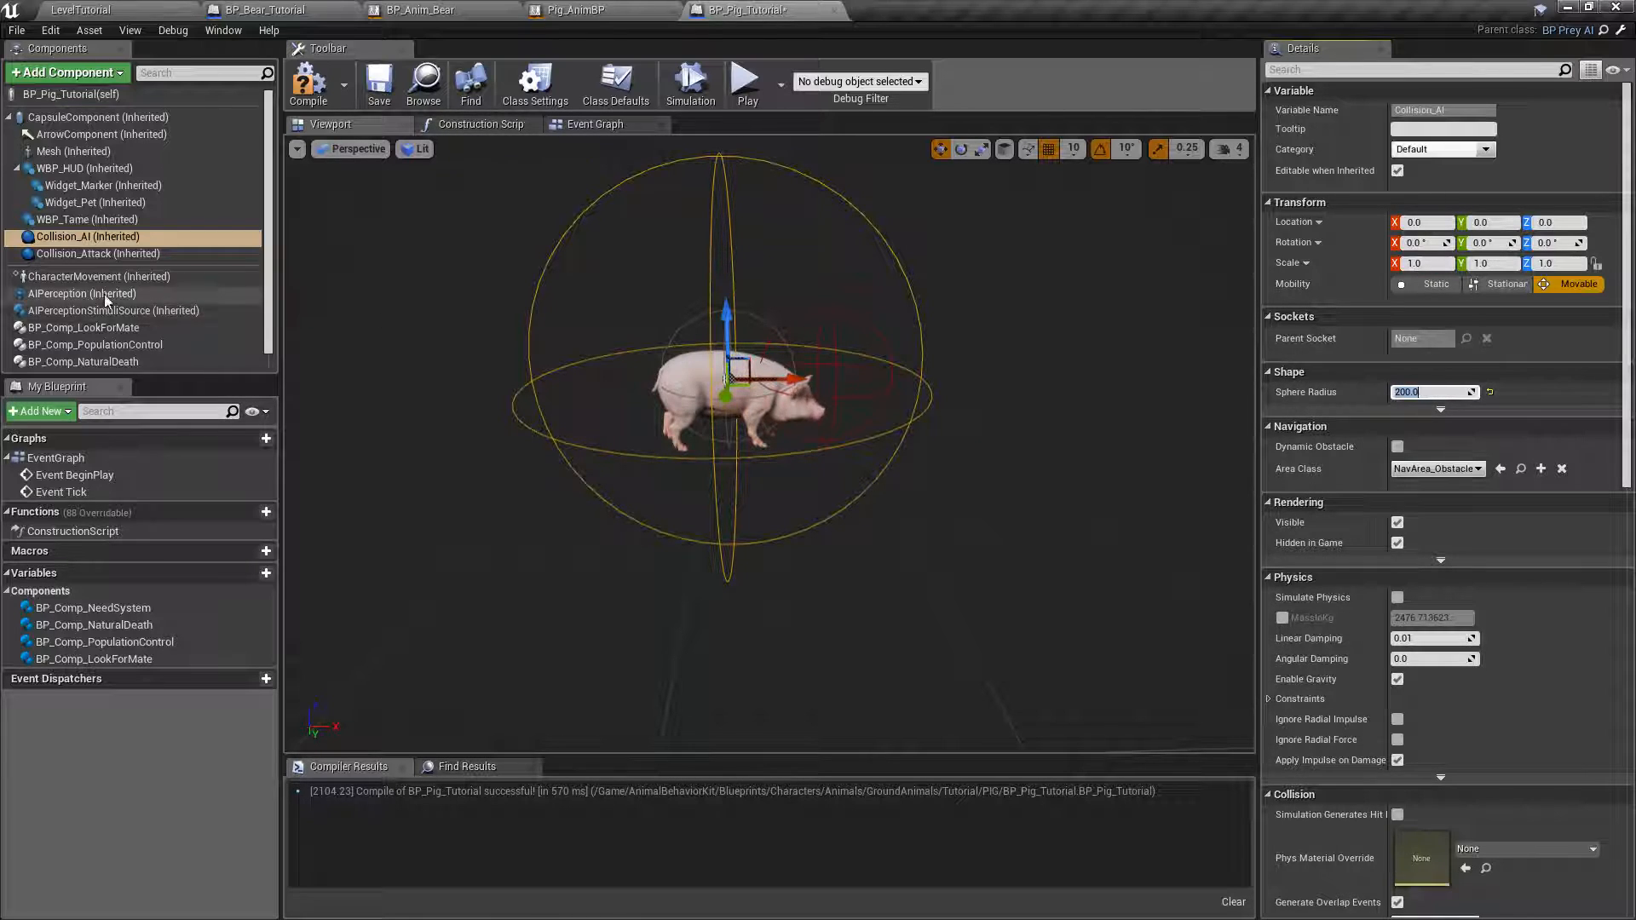
Compile the blueprint and set the Collision_Attack component's Sphere Radius to 50.
{"action": "left_click", "coordinate": [98, 253]}
{"action": "right_click_drag", "start_coordinate": [948, 305], "coordinate": [806, 270]}
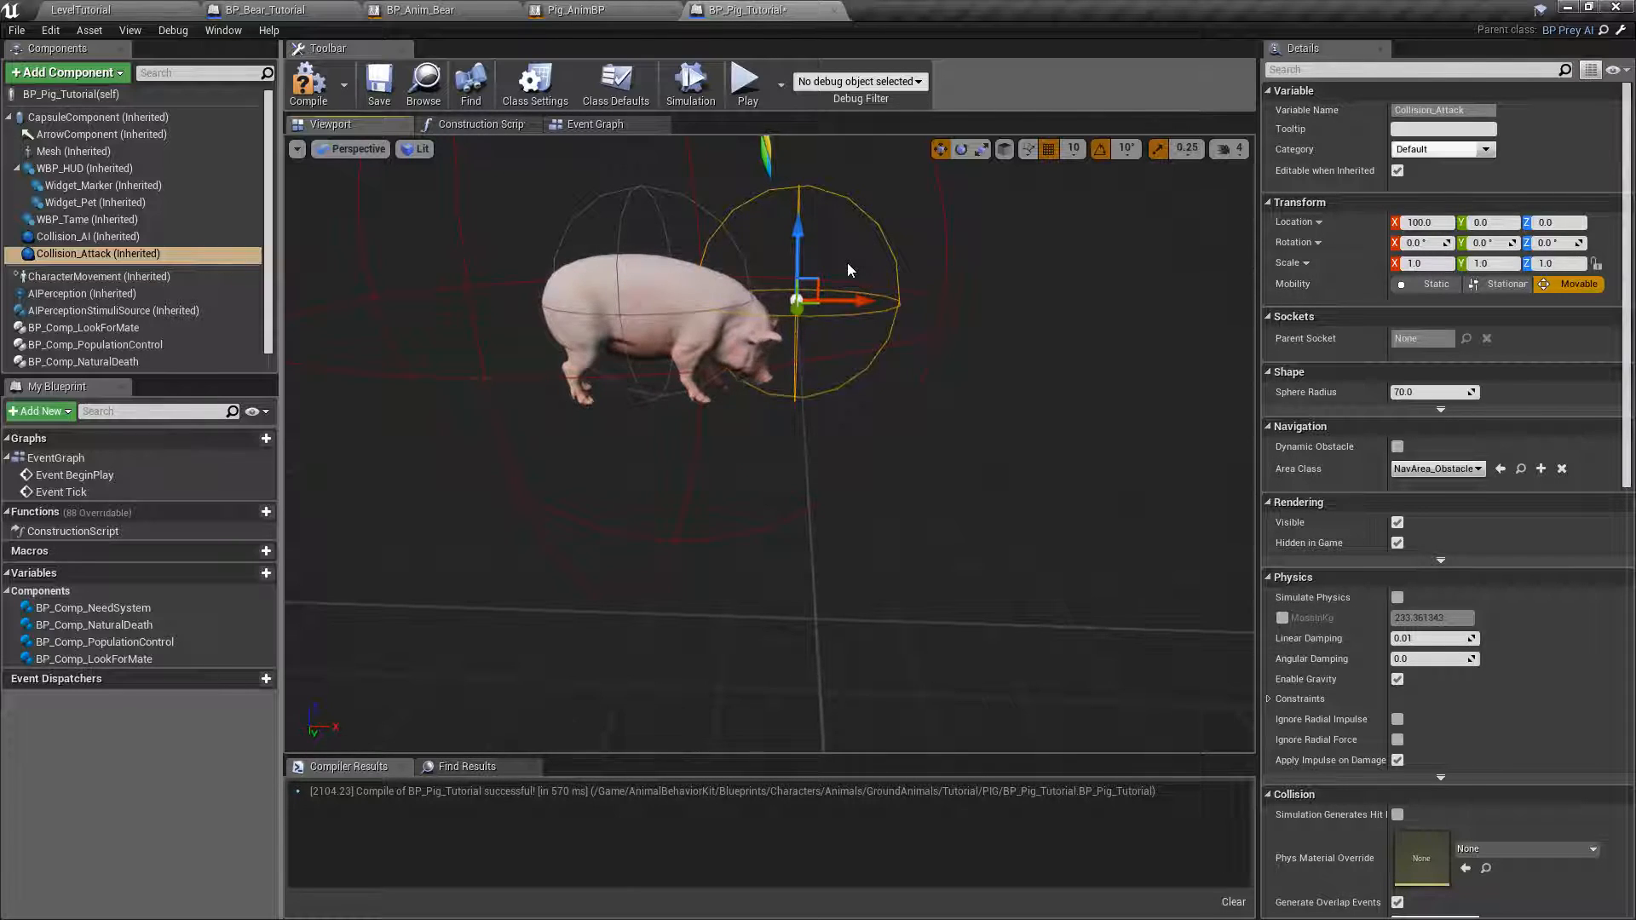
{"action": "left_click", "coordinate": [308, 82]}
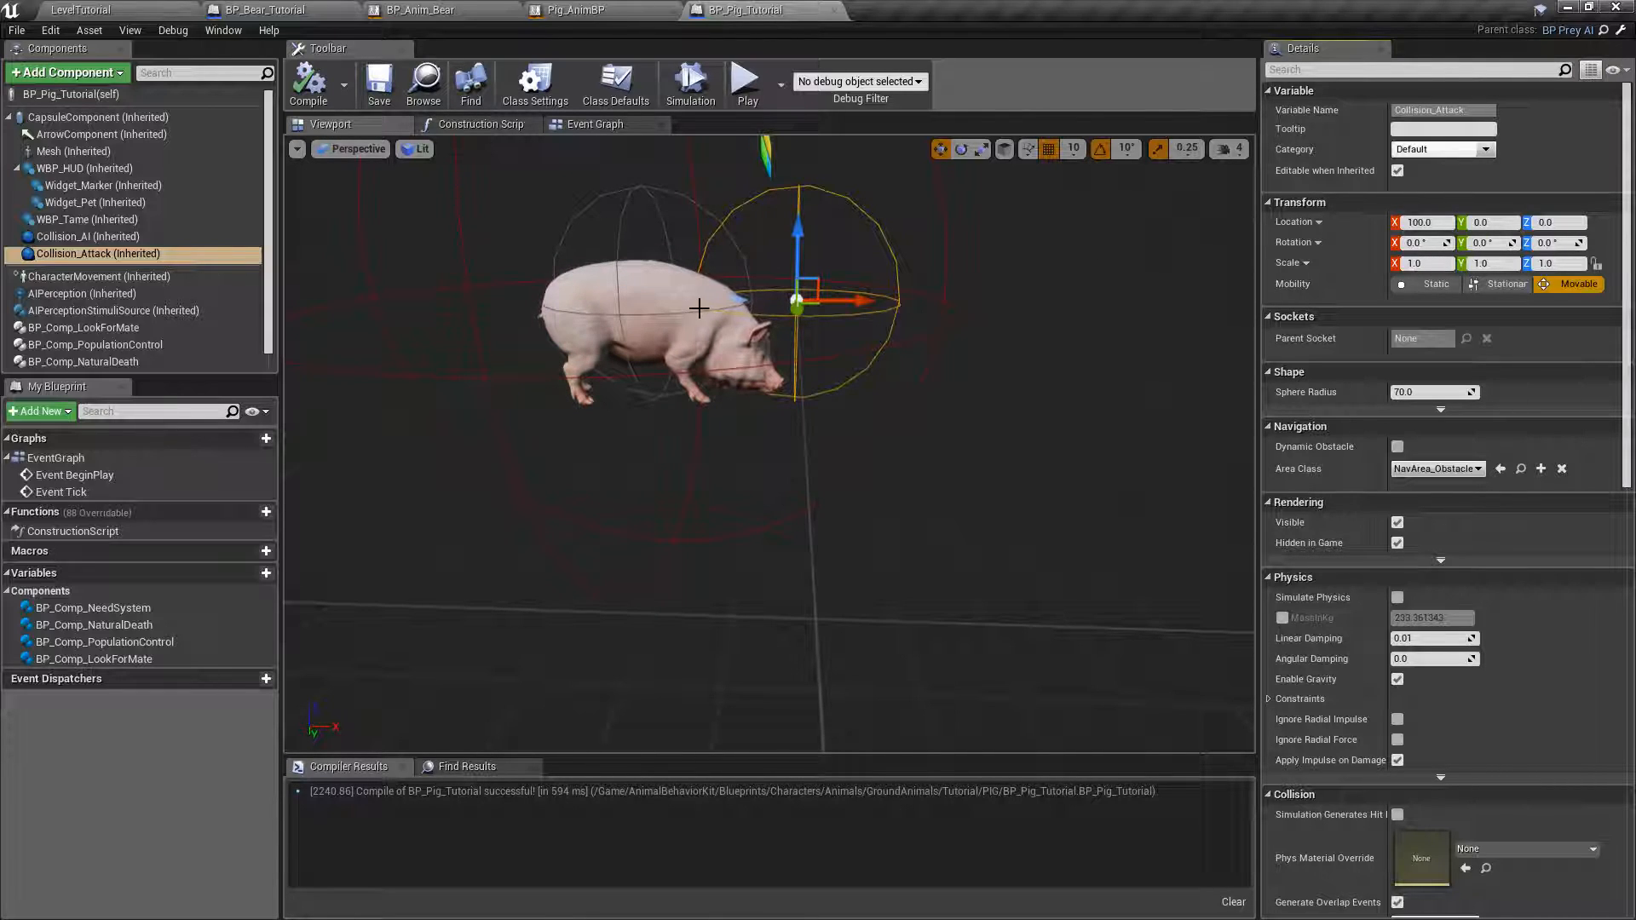
{"action": "left_click", "coordinate": [1421, 392]}
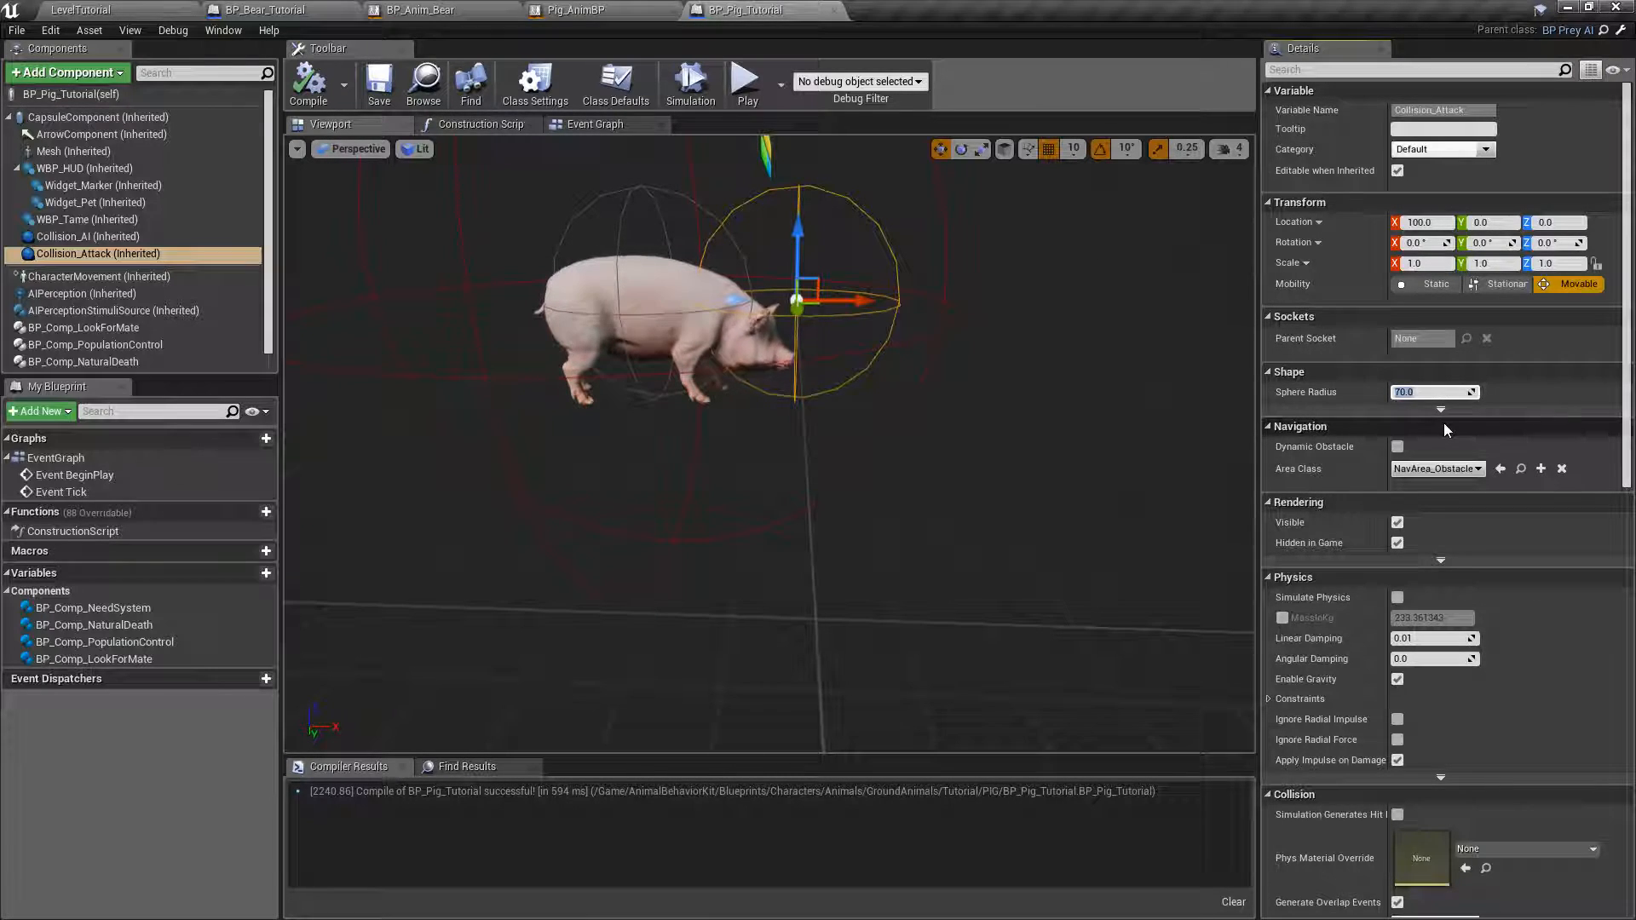
{"action": "type", "text": "50"}
{"action": "key", "text": "Return"}
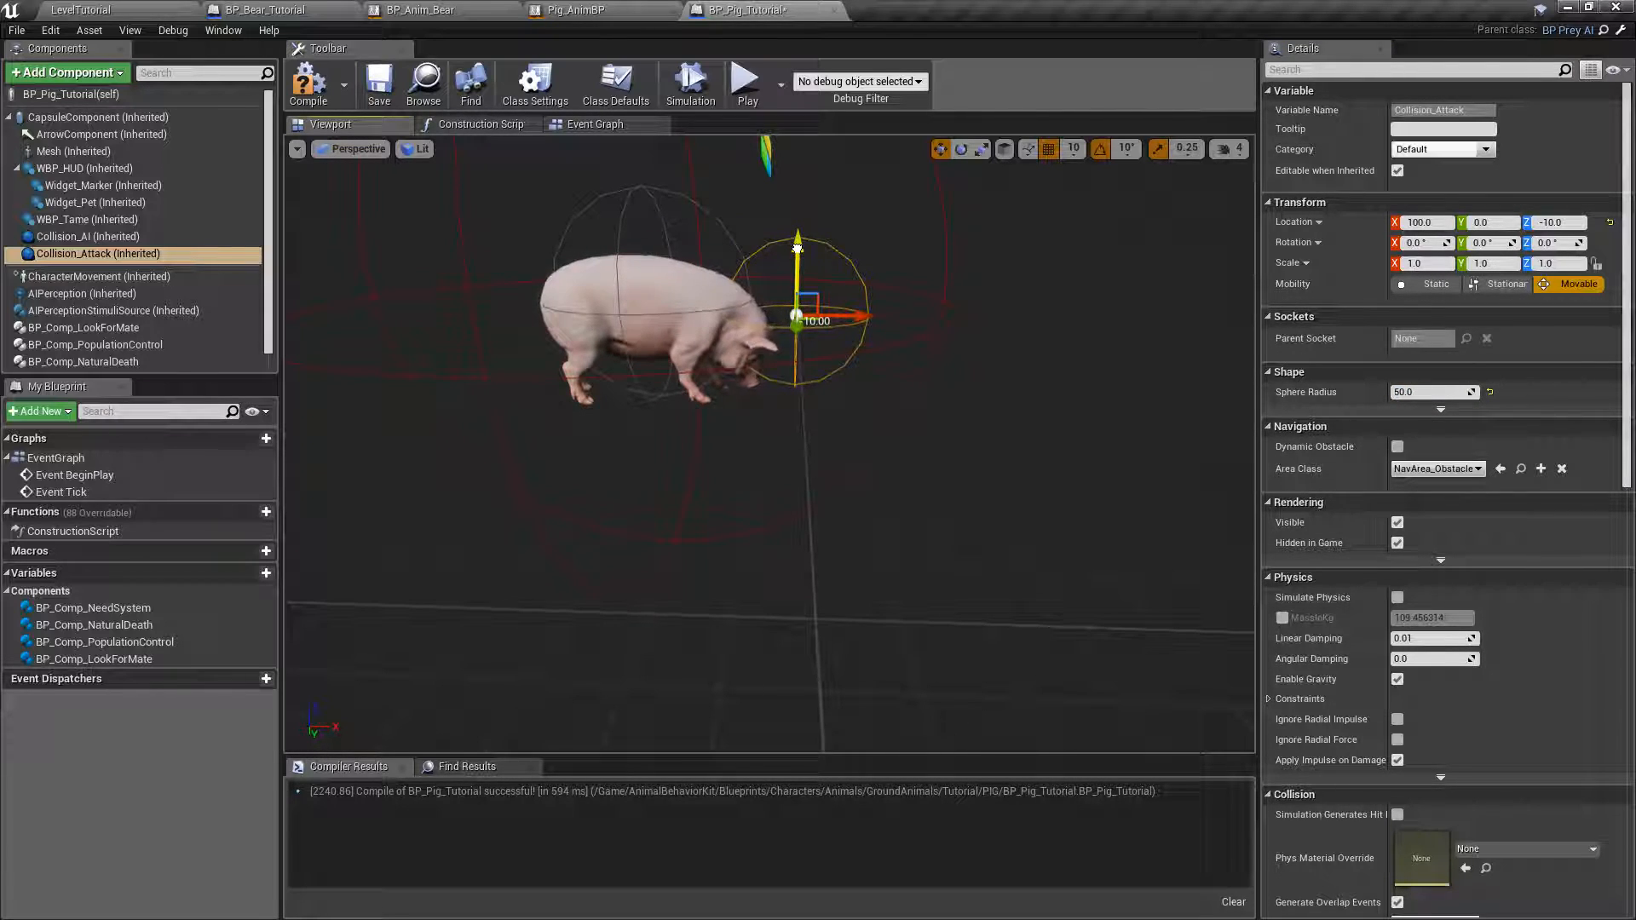
Lower the Collision_Attack sphere to Z -10 around the pig's head, and compile and save the blueprint.
{"action": "right_click_drag", "start_coordinate": [897, 270], "coordinate": [908, 222]}
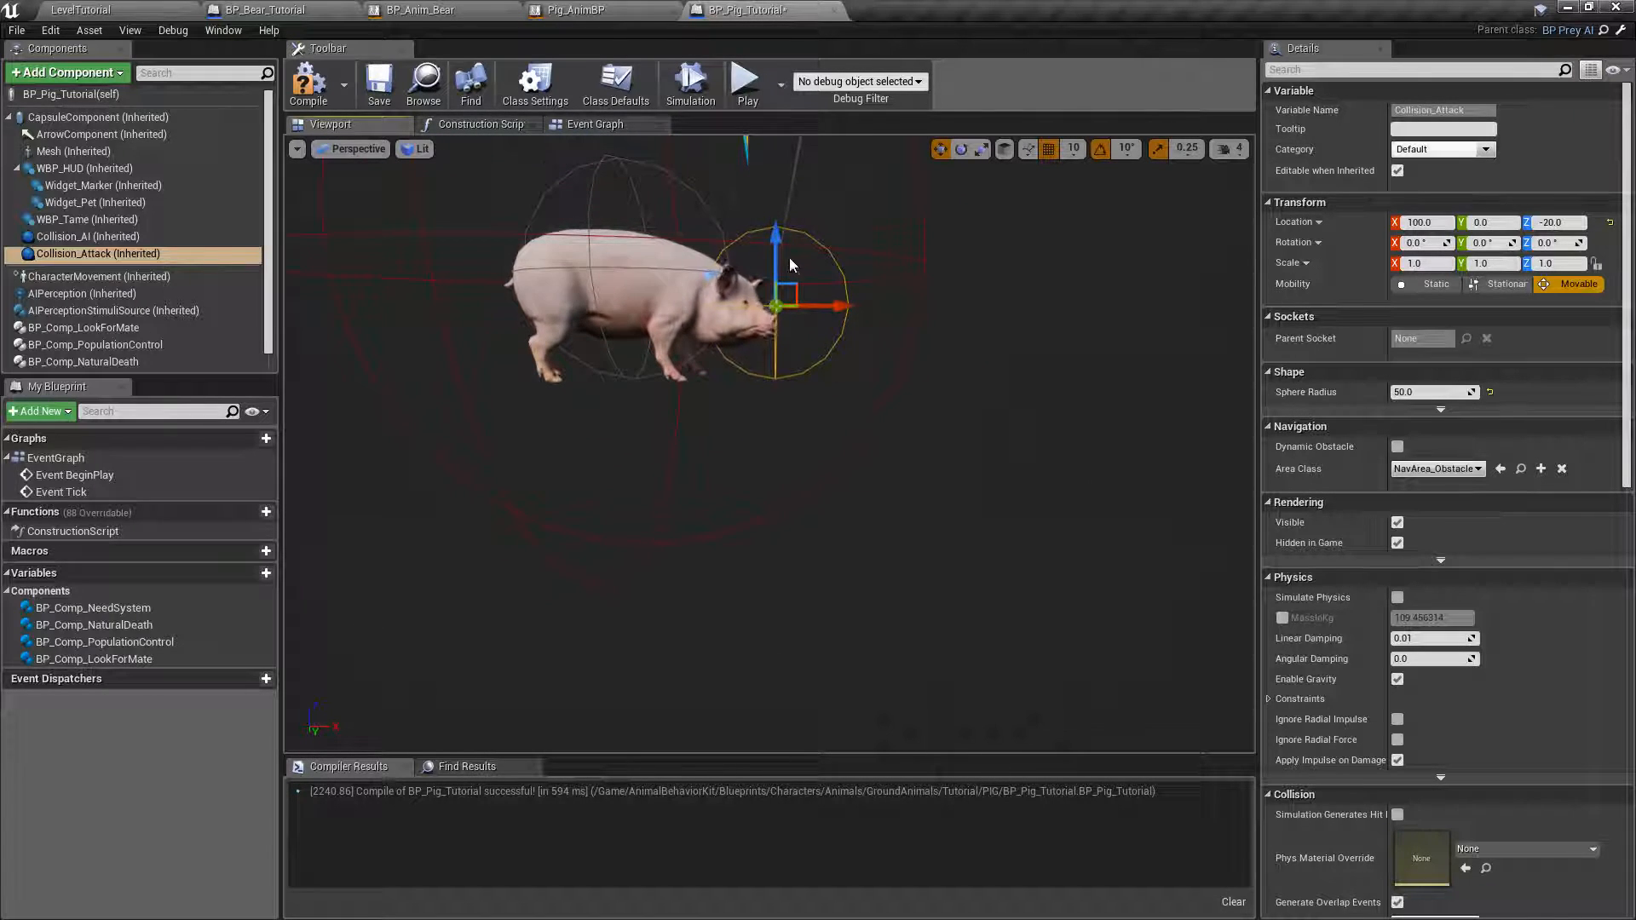
{"action": "right_click_drag", "start_coordinate": [776, 233], "coordinate": [949, 306]}
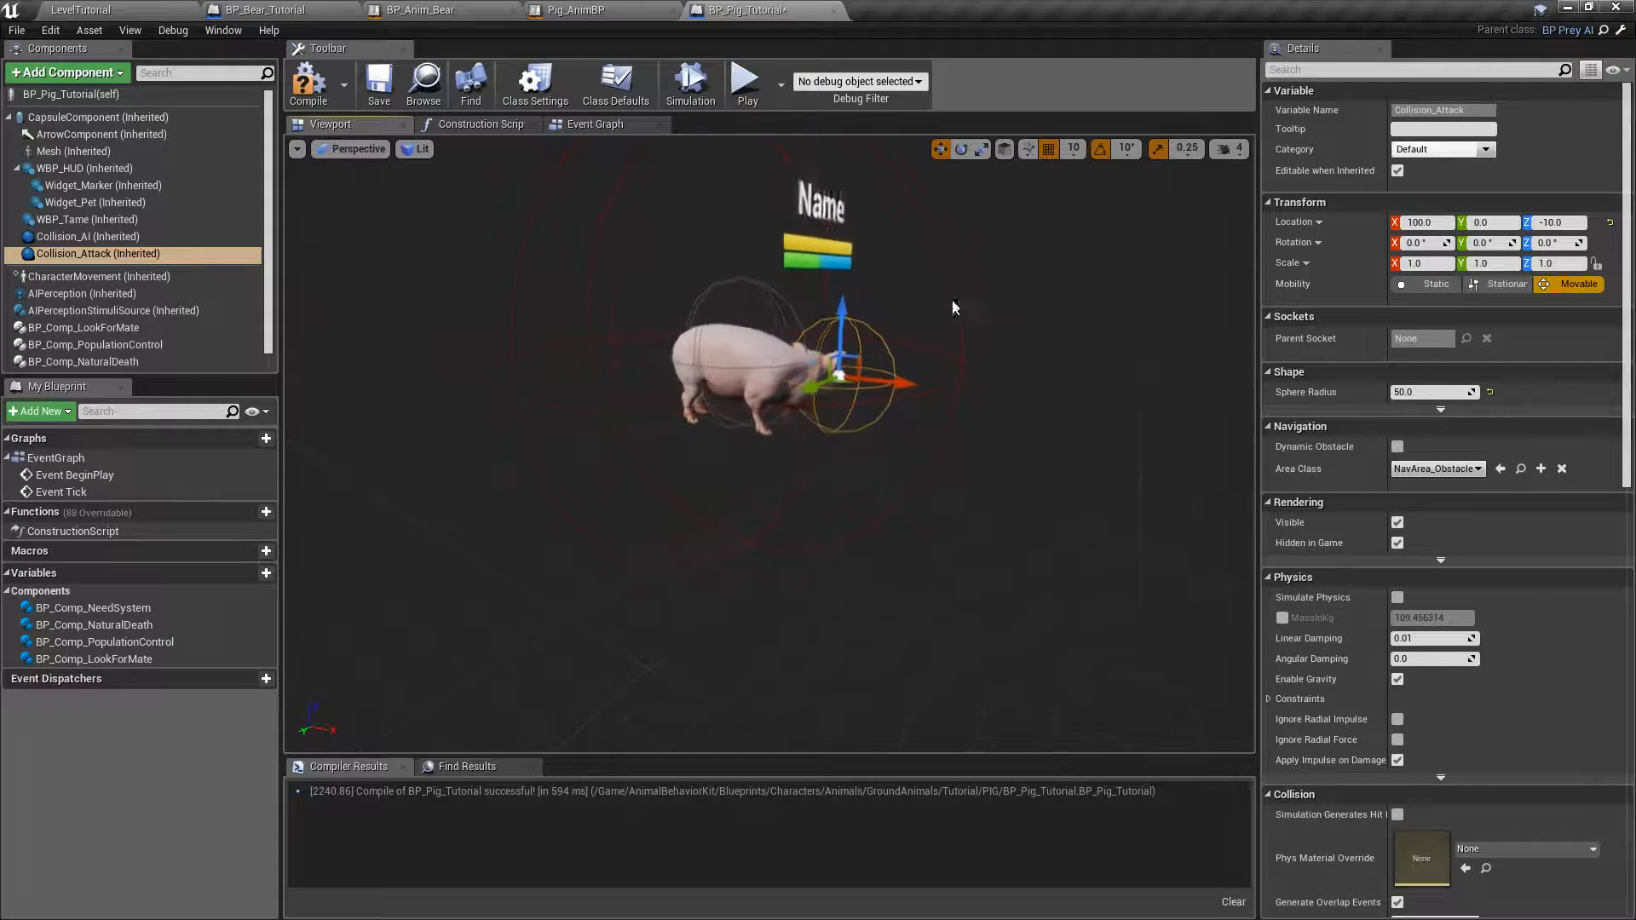
{"action": "left_click", "coordinate": [309, 83]}
{"action": "left_click", "coordinate": [379, 82]}
Delete the BP_Comp_LookForMate, BP_Comp_PopulationControl, BP_Comp_NaturalDeath and BP_Comp_NeedSystem components, and compile and save the blueprint.
{"action": "right_click_drag", "start_coordinate": [757, 372], "coordinate": [844, 354]}
{"action": "scroll", "coordinate": [671, 418], "scroll_direction": "down", "scroll_amount": 5}
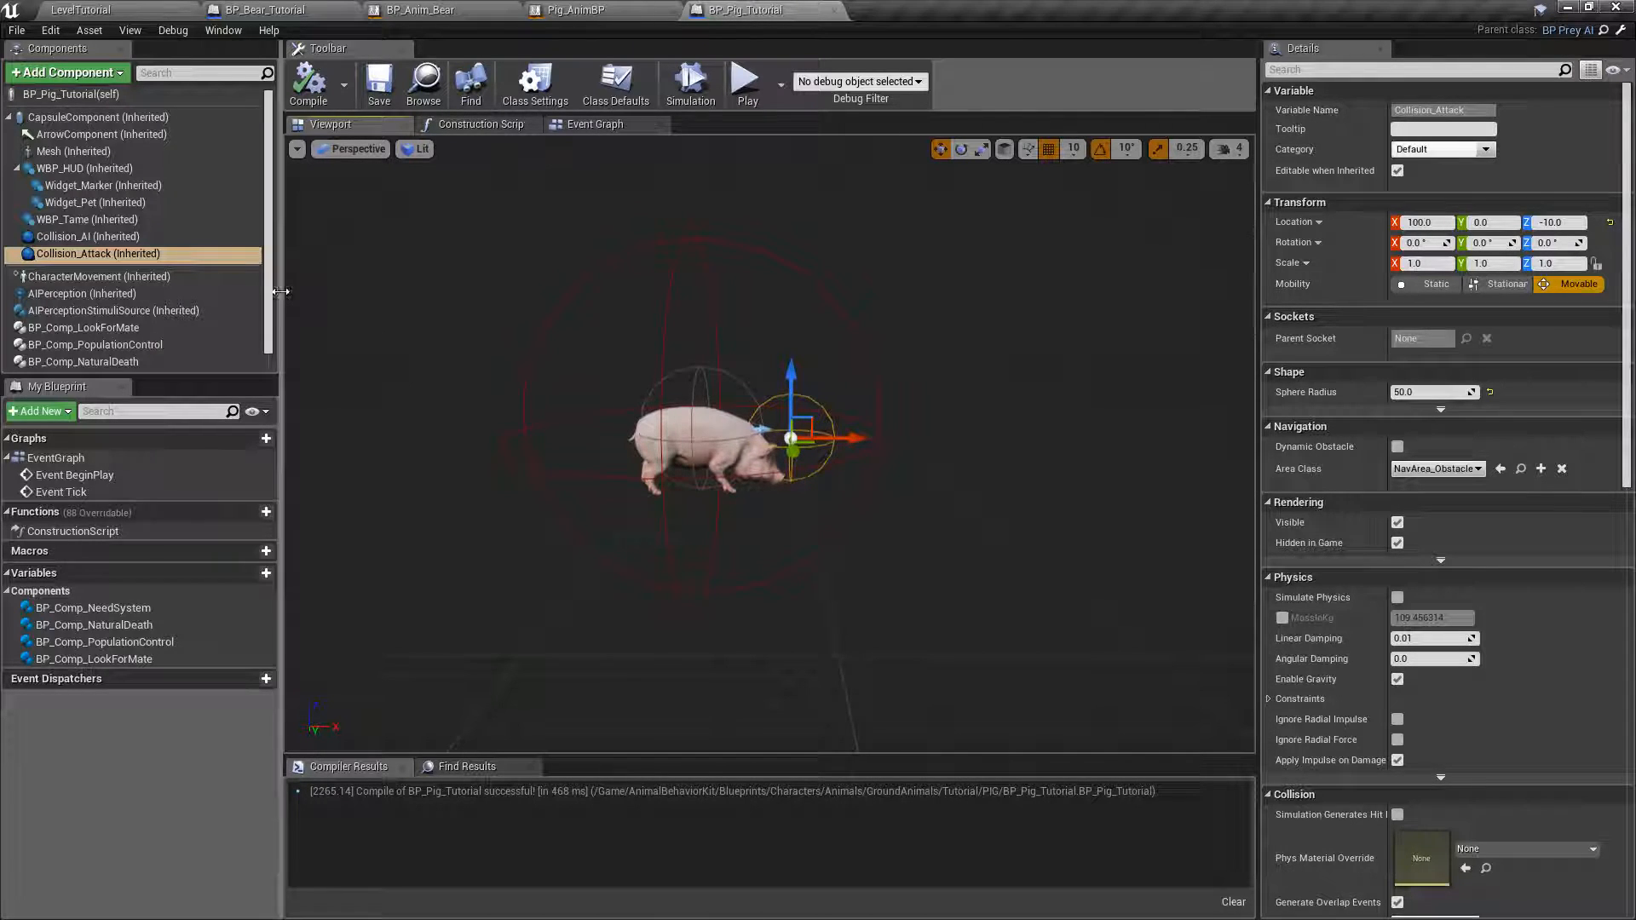
{"action": "left_click_drag", "start_coordinate": [270, 293], "coordinate": [268, 317]}
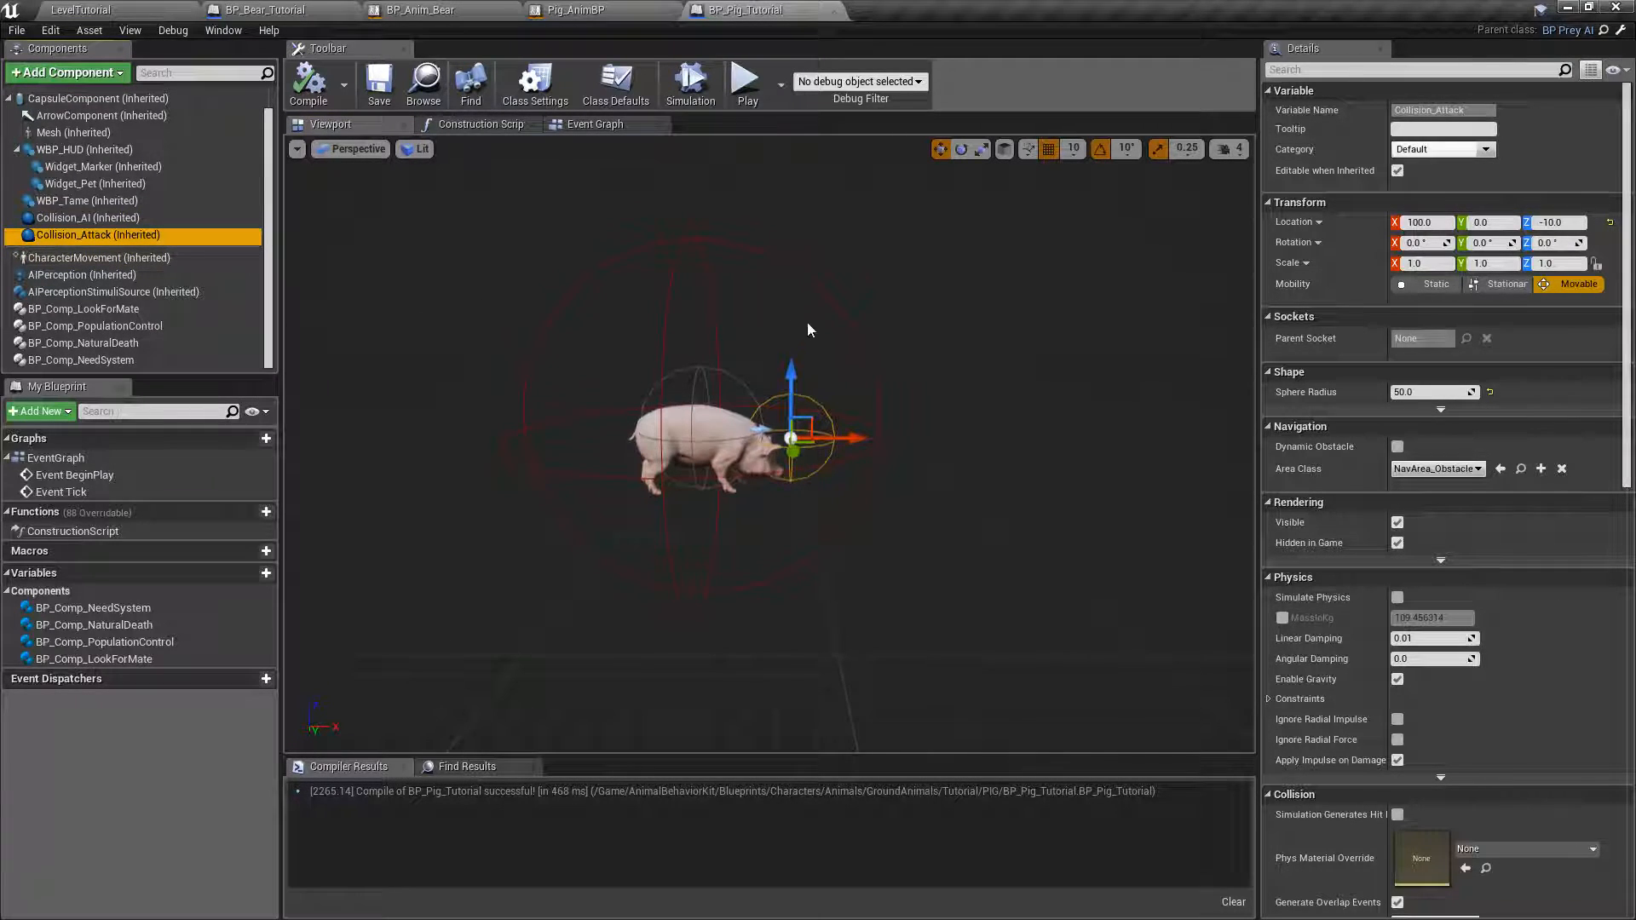
{"action": "left_click", "coordinate": [72, 312]}
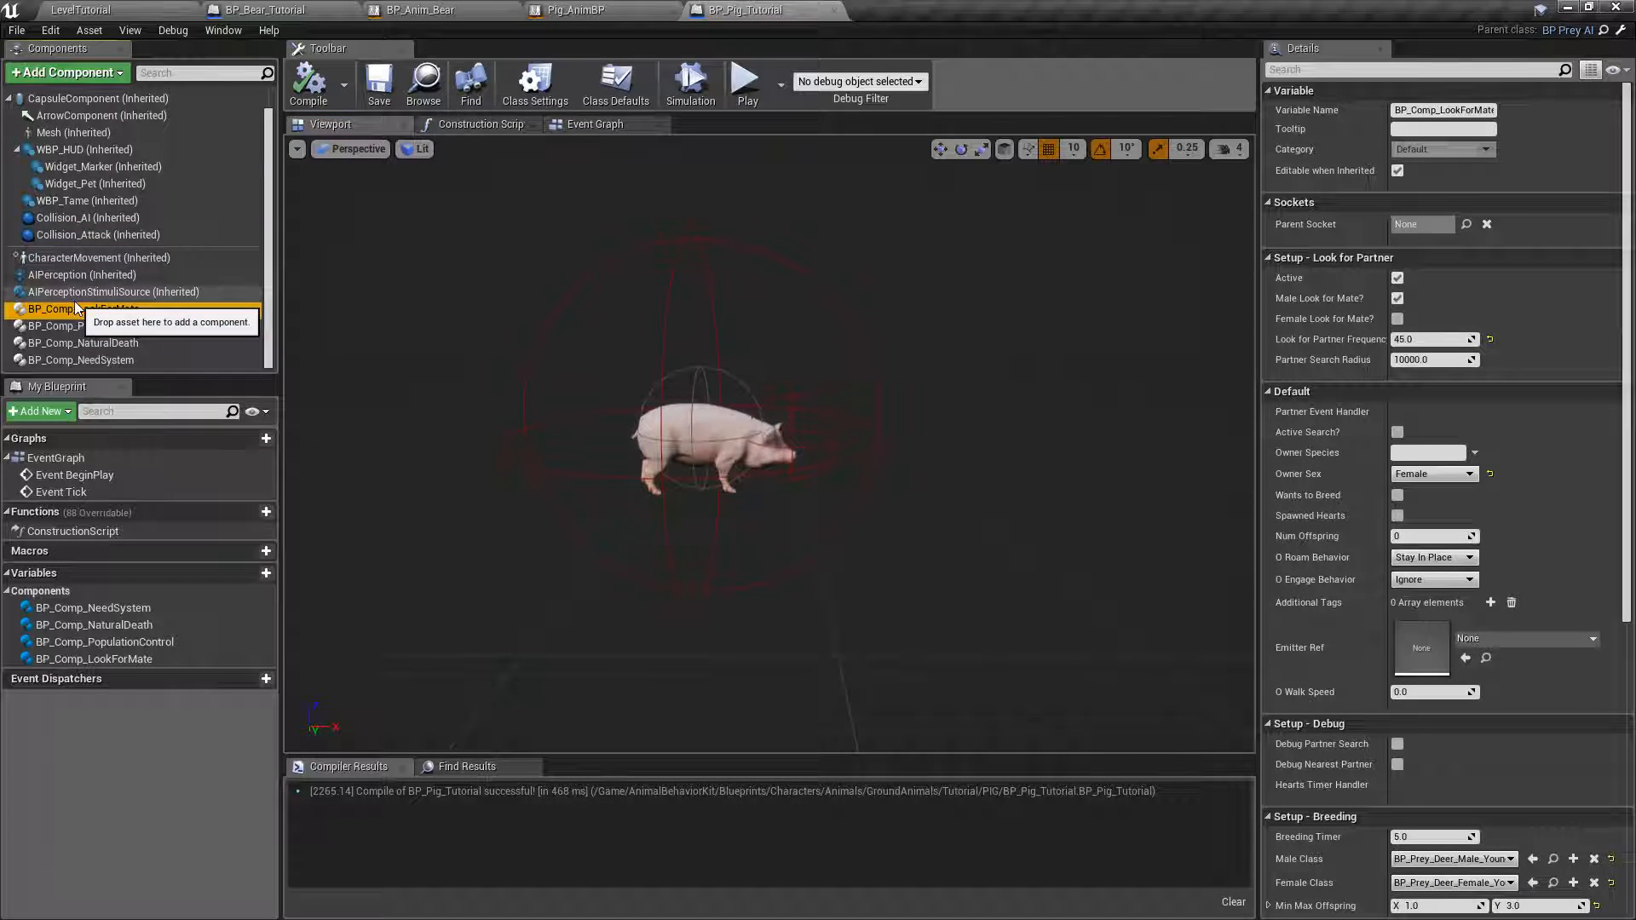
{"action": "key", "text": "Delete"}
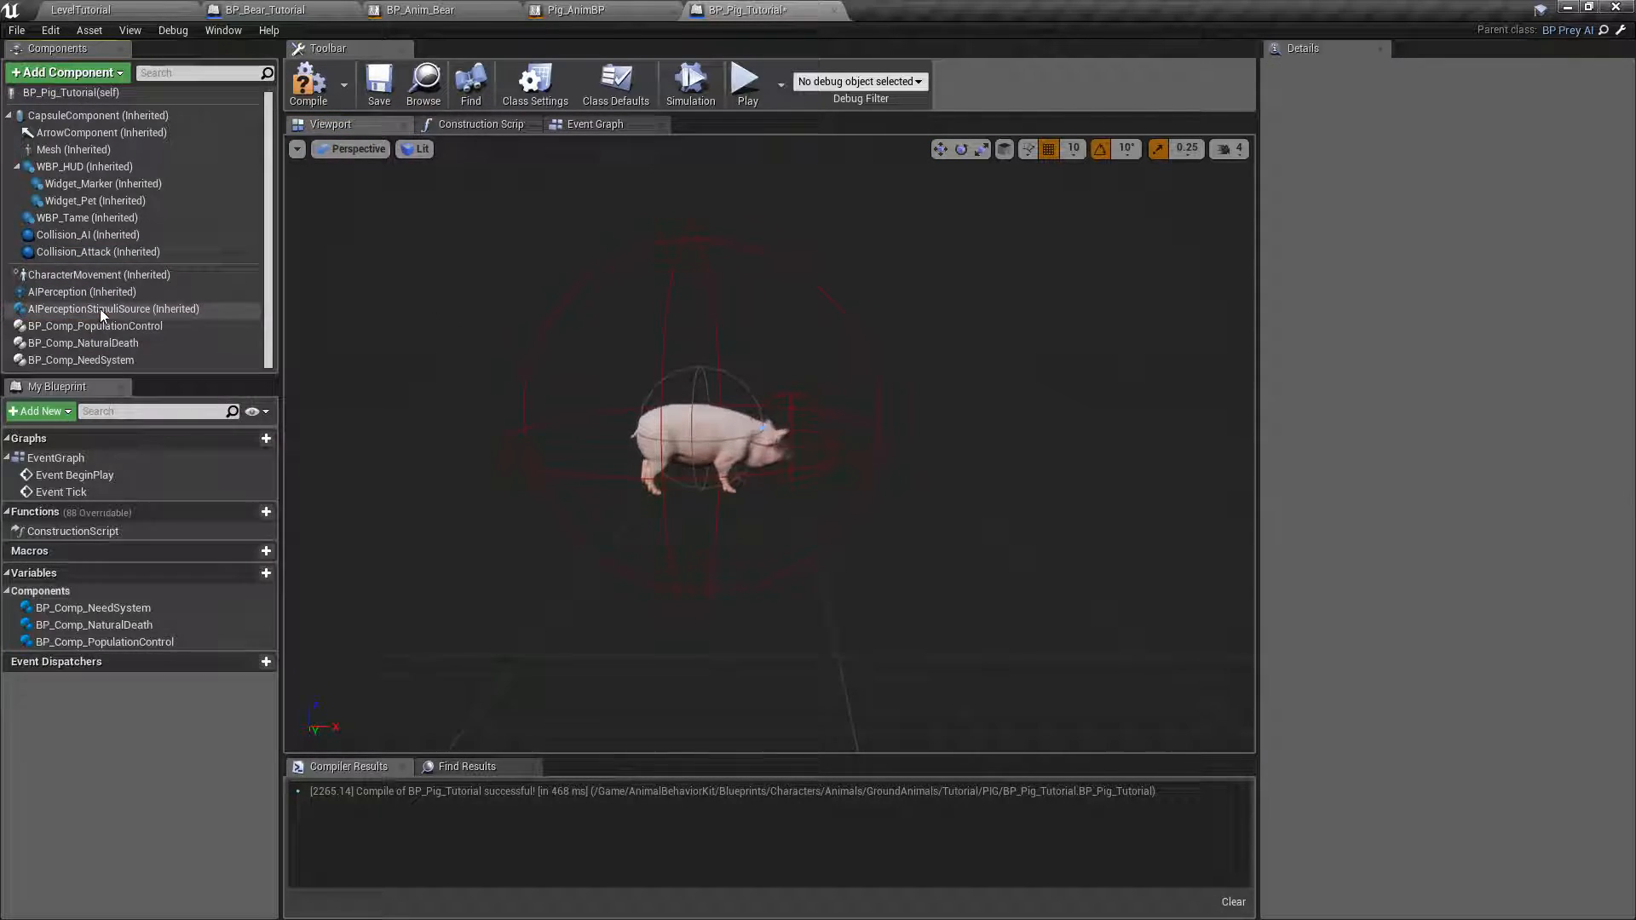
{"action": "left_click", "coordinate": [108, 331]}
{"action": "key", "text": "Delete"}
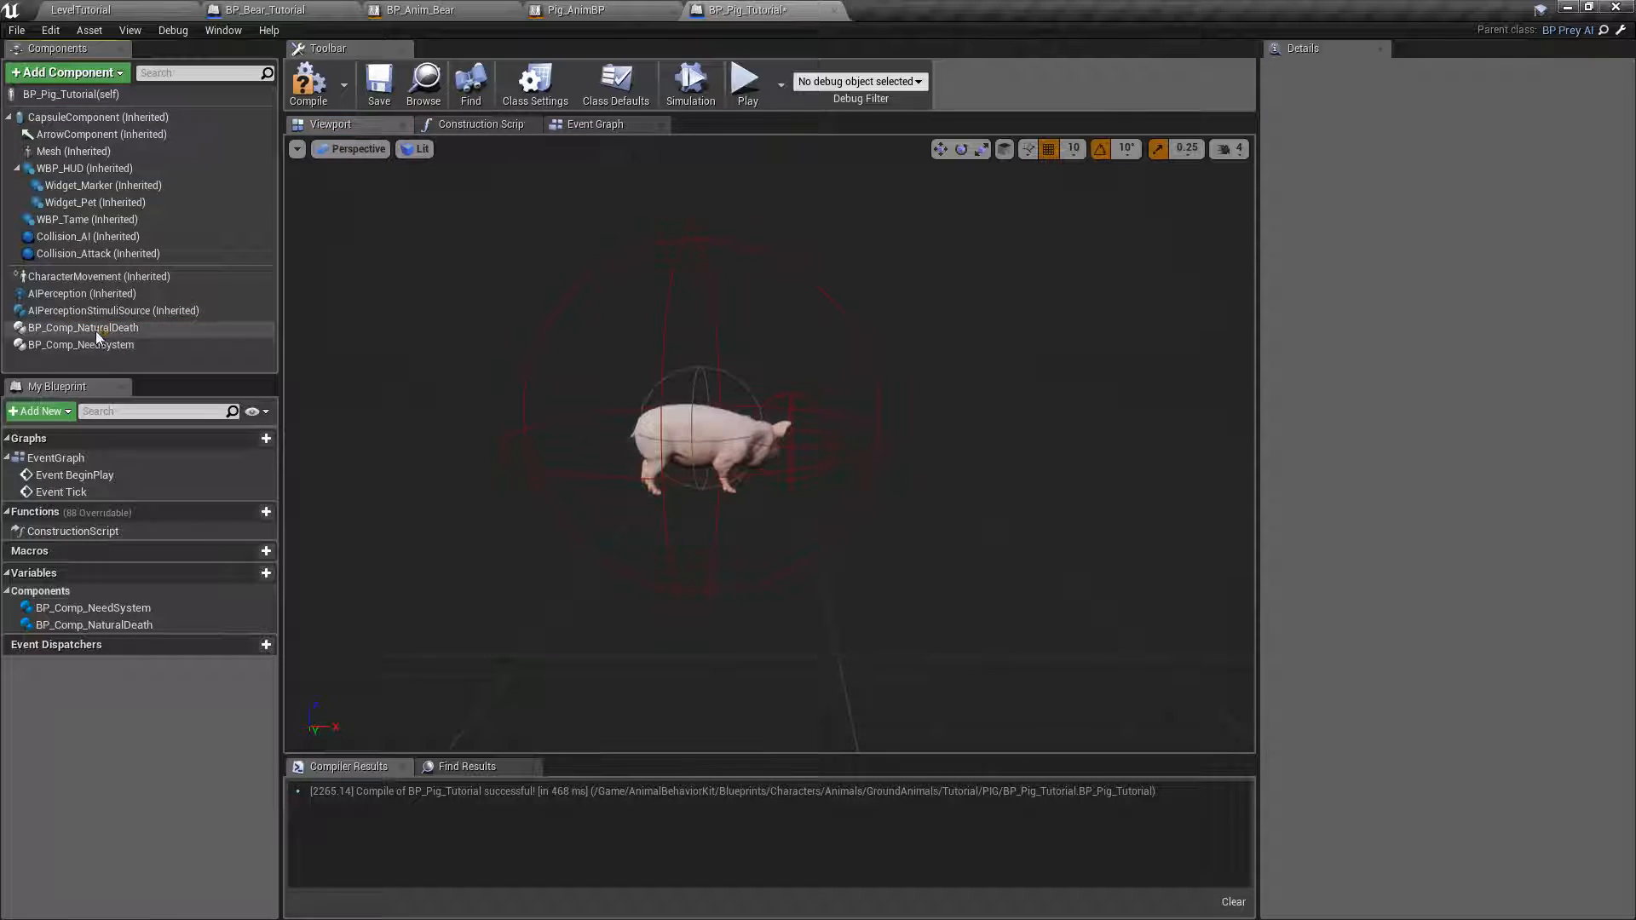
{"action": "left_click", "coordinate": [95, 330]}
{"action": "key", "text": "Delete"}
{"action": "left_click", "coordinate": [94, 329]}
{"action": "key", "text": "Delete"}
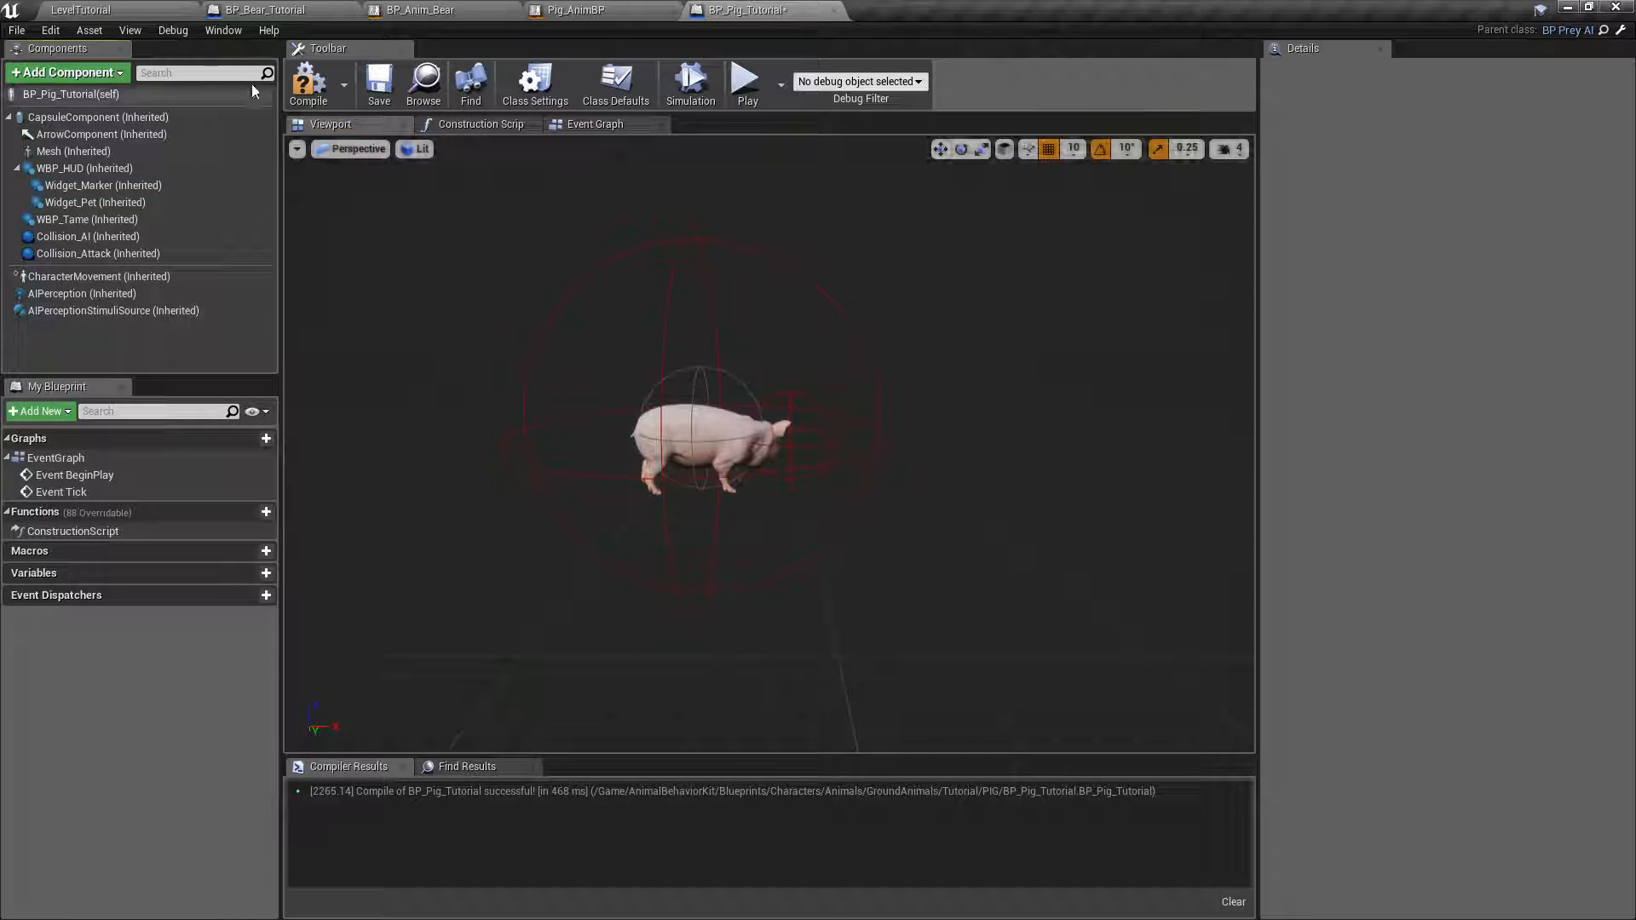
{"action": "left_click", "coordinate": [308, 81]}
{"action": "left_click", "coordinate": [367, 90]}
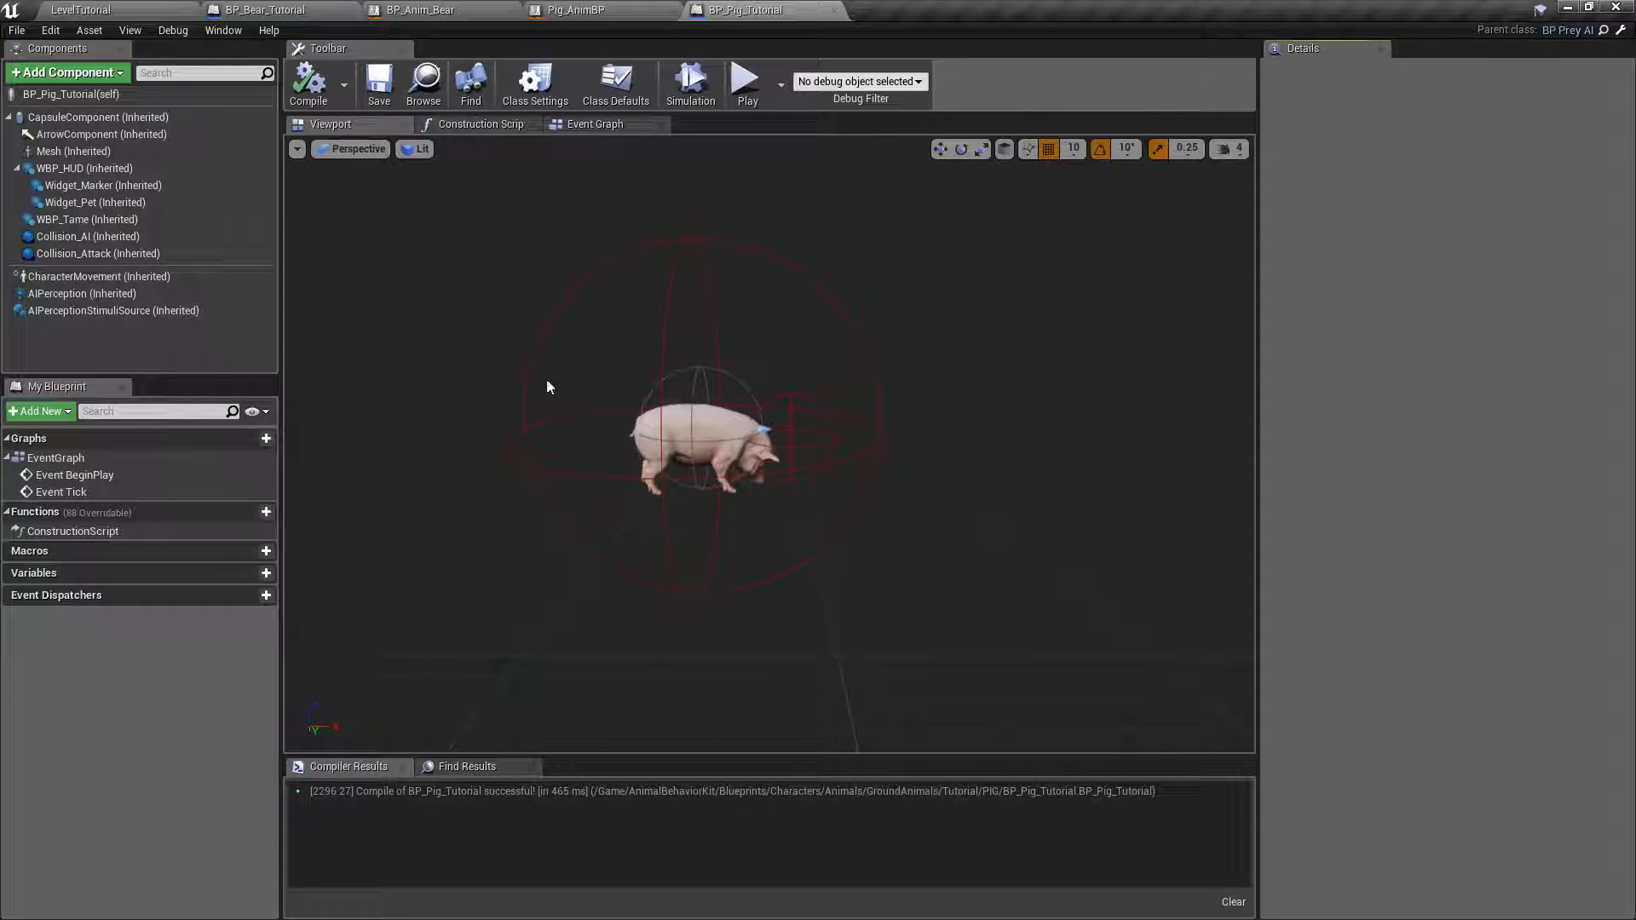
Examine the BP_Pig_Tutorial root's settings under AI Perception and Setup - Behavior, and its Idle and Engage Animations.
{"action": "left_click", "coordinate": [57, 93]}
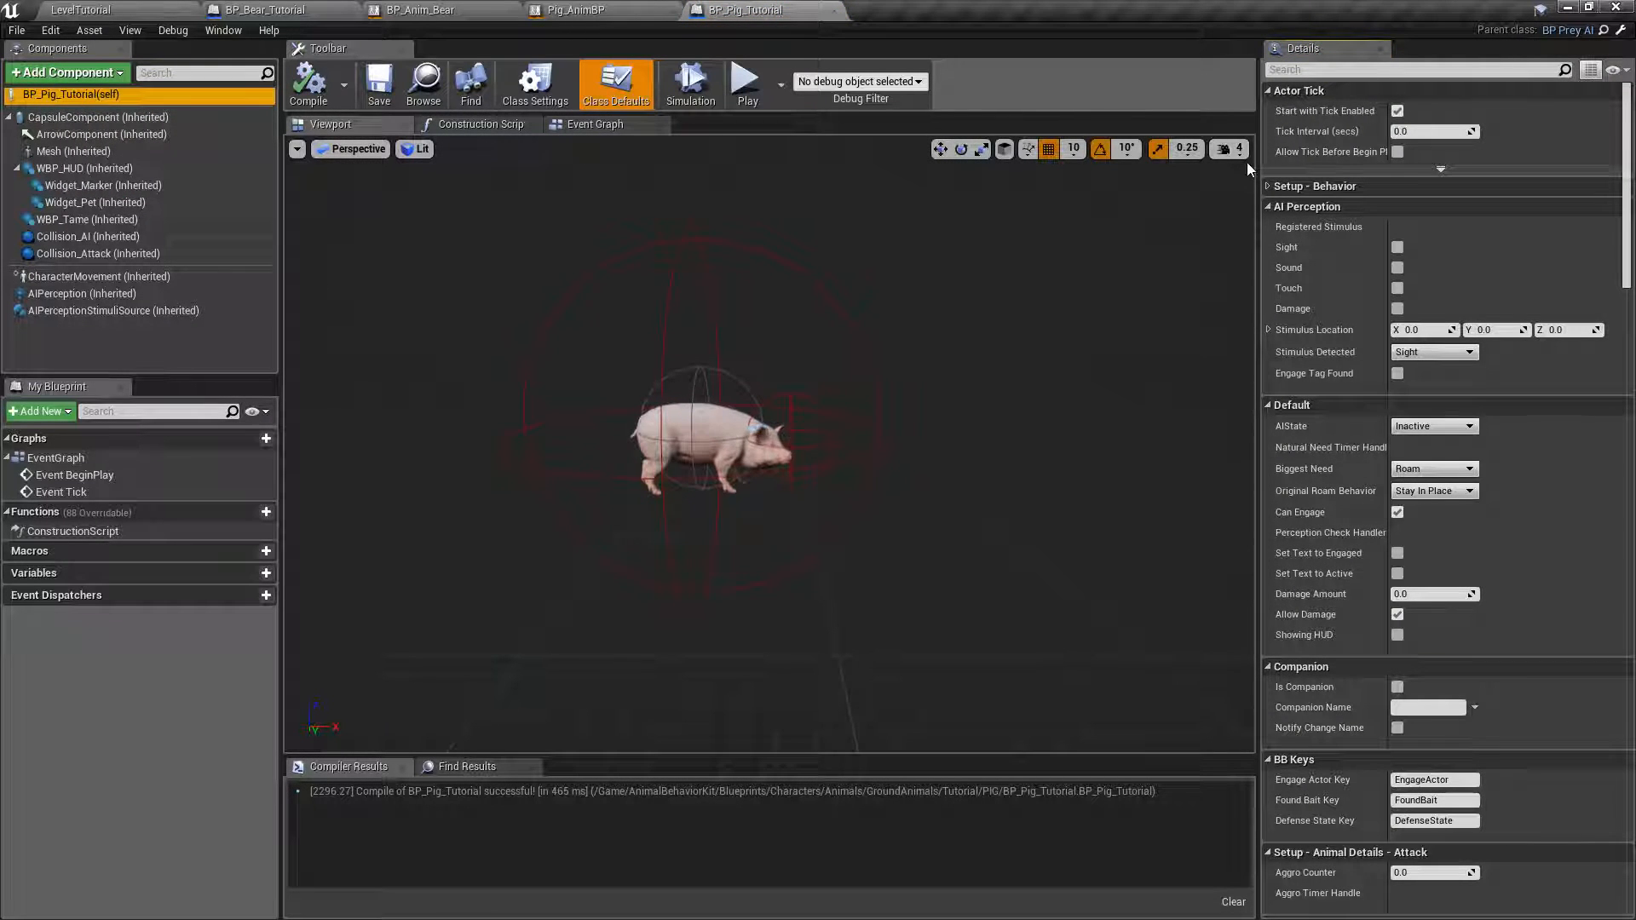
{"action": "left_click", "coordinate": [1269, 206]}
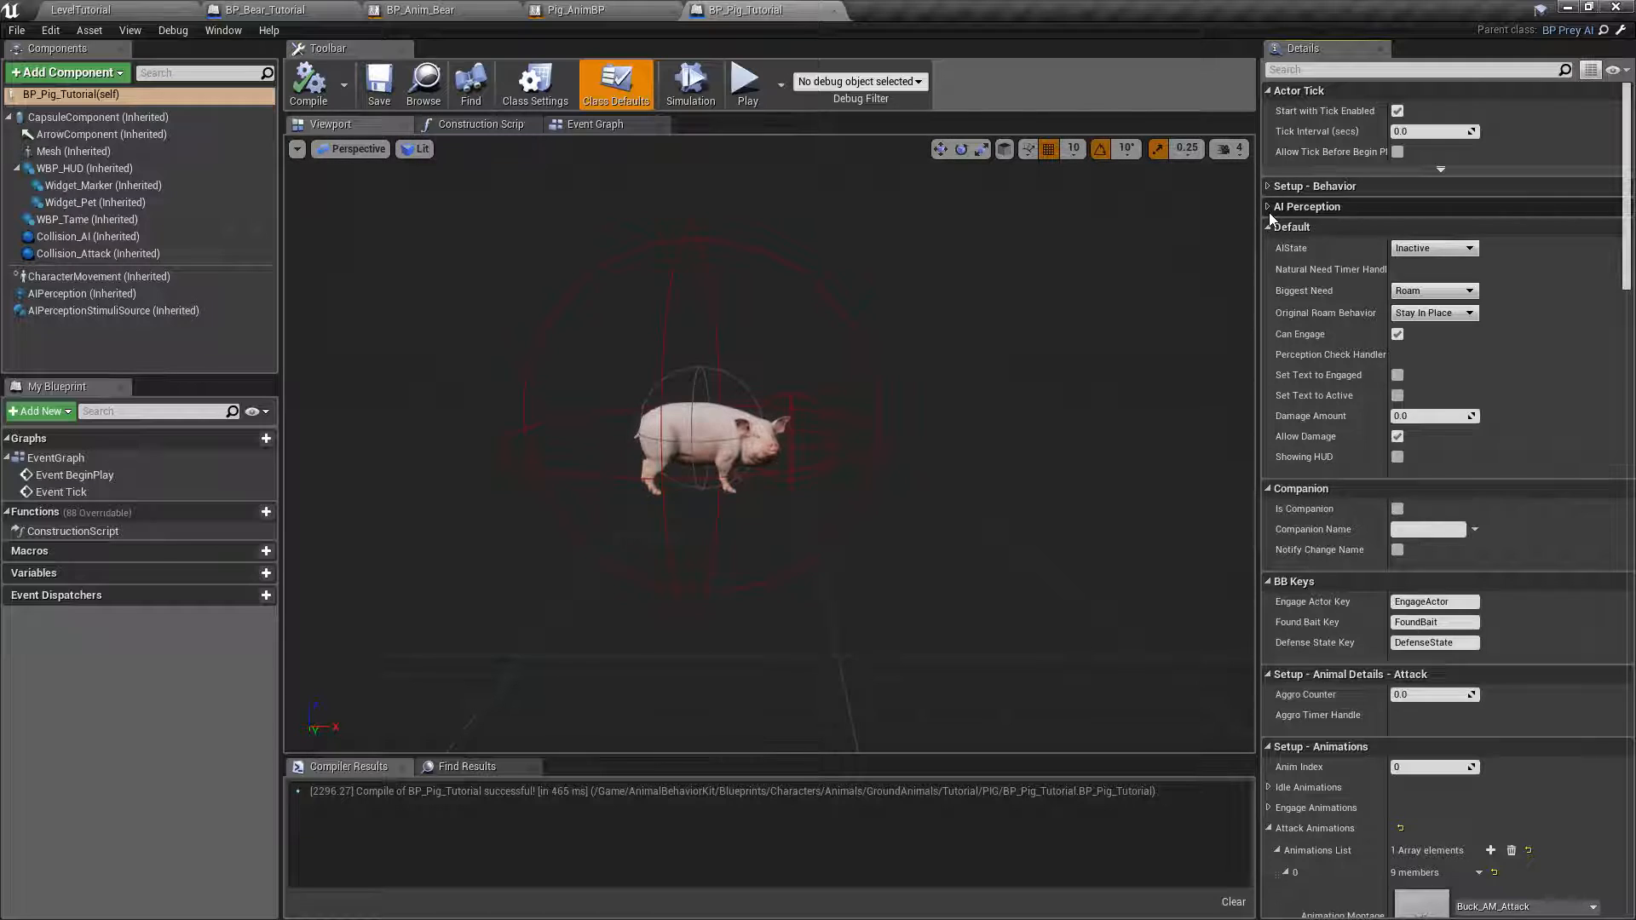
{"action": "left_click", "coordinate": [1270, 207]}
{"action": "left_click", "coordinate": [1268, 186]}
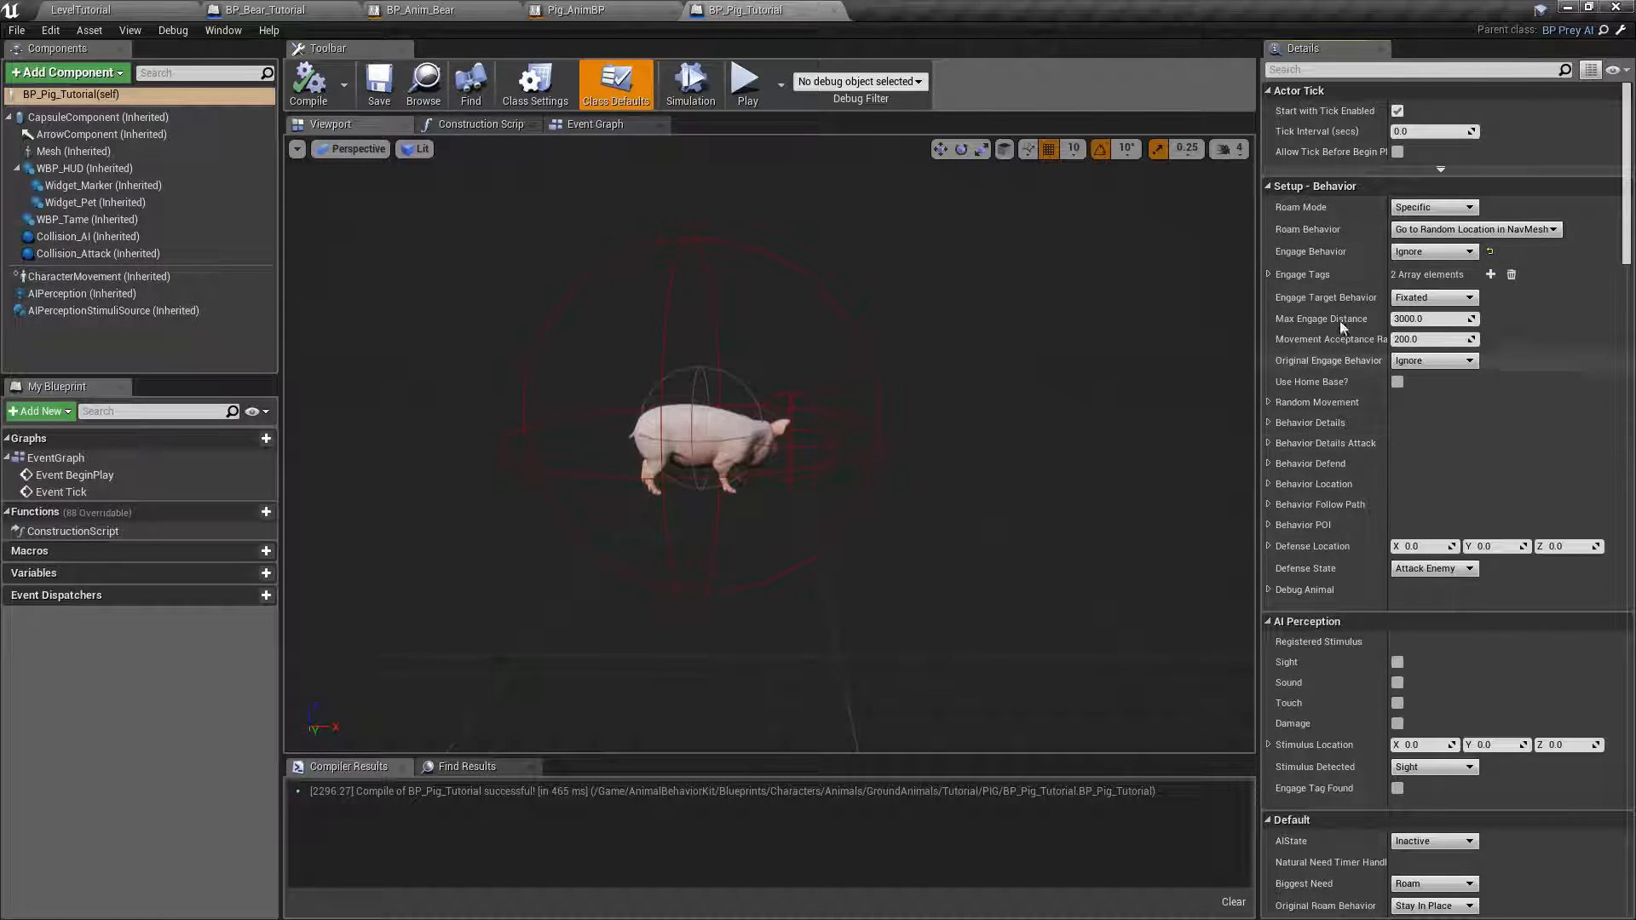
{"action": "left_click", "coordinate": [1268, 186]}
{"action": "scroll", "coordinate": [1629, 170], "scroll_direction": "down", "scroll_amount": 3}
{"action": "scroll", "coordinate": [1317, 246], "scroll_direction": "down", "scroll_amount": 6}
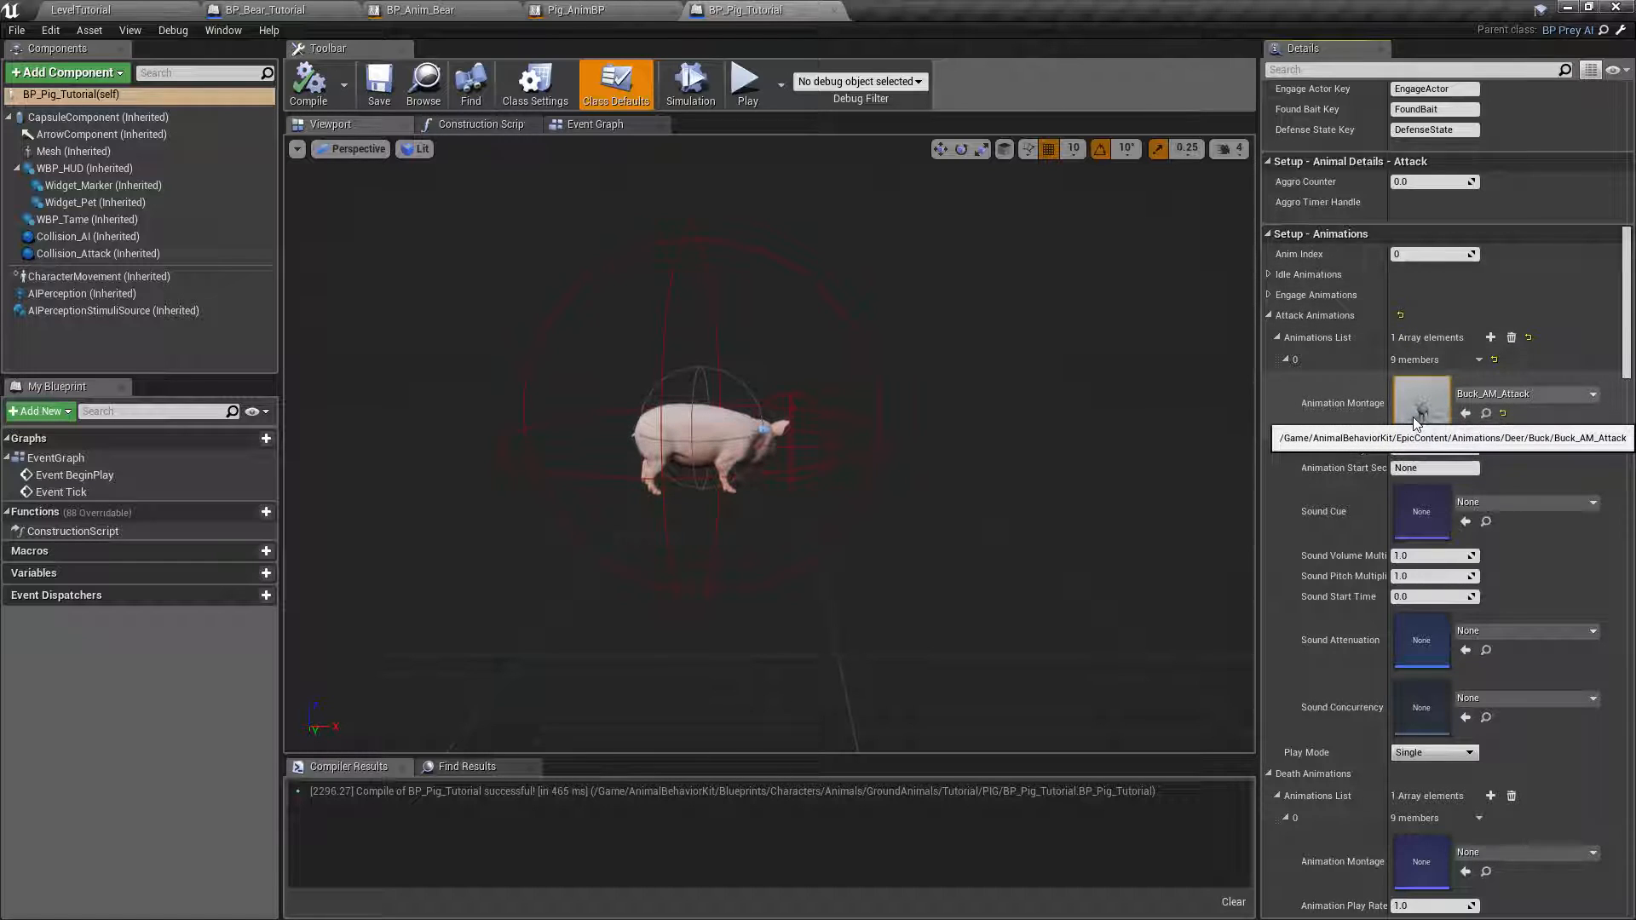
{"action": "left_click", "coordinate": [1267, 274]}
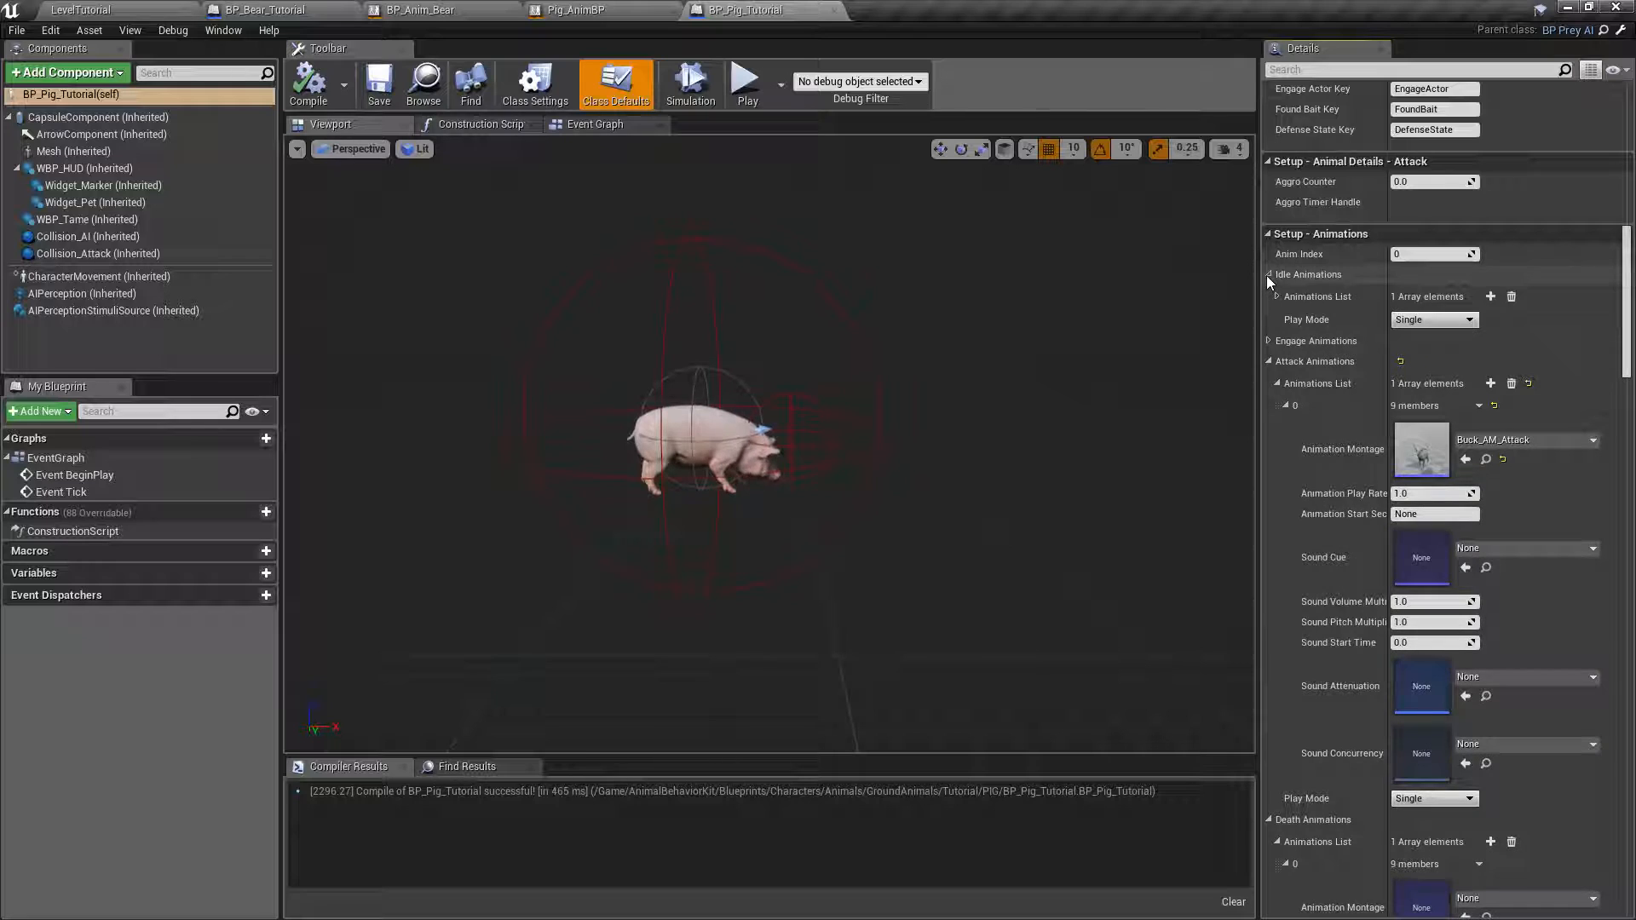
{"action": "left_click", "coordinate": [1267, 274]}
{"action": "left_click", "coordinate": [1268, 295]}
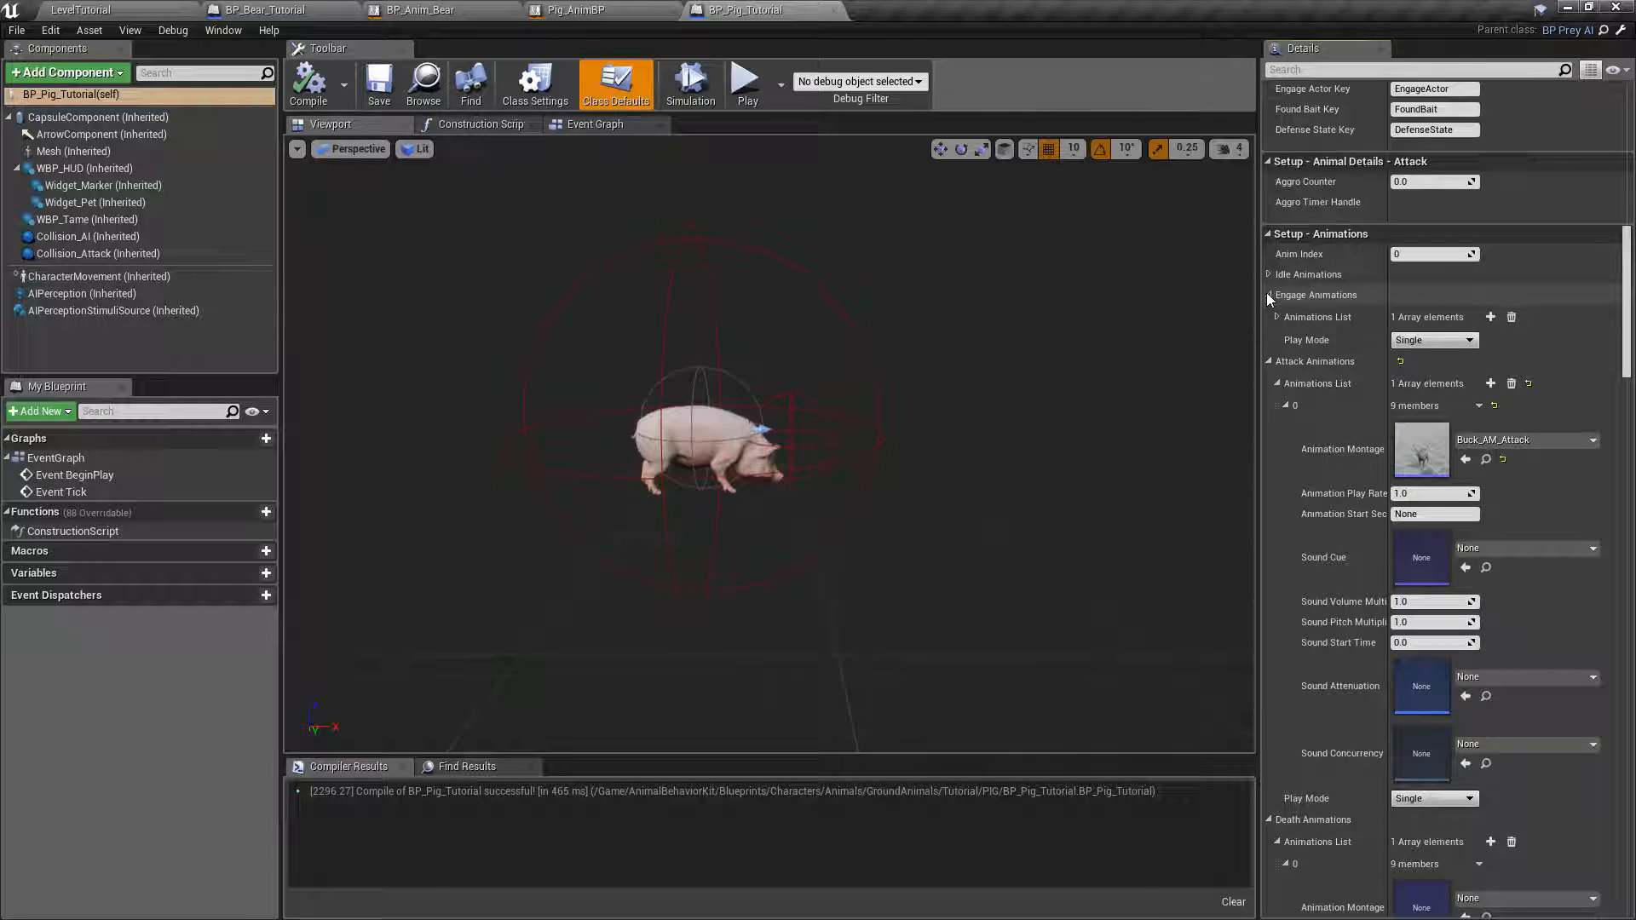
{"action": "left_click", "coordinate": [1268, 295]}
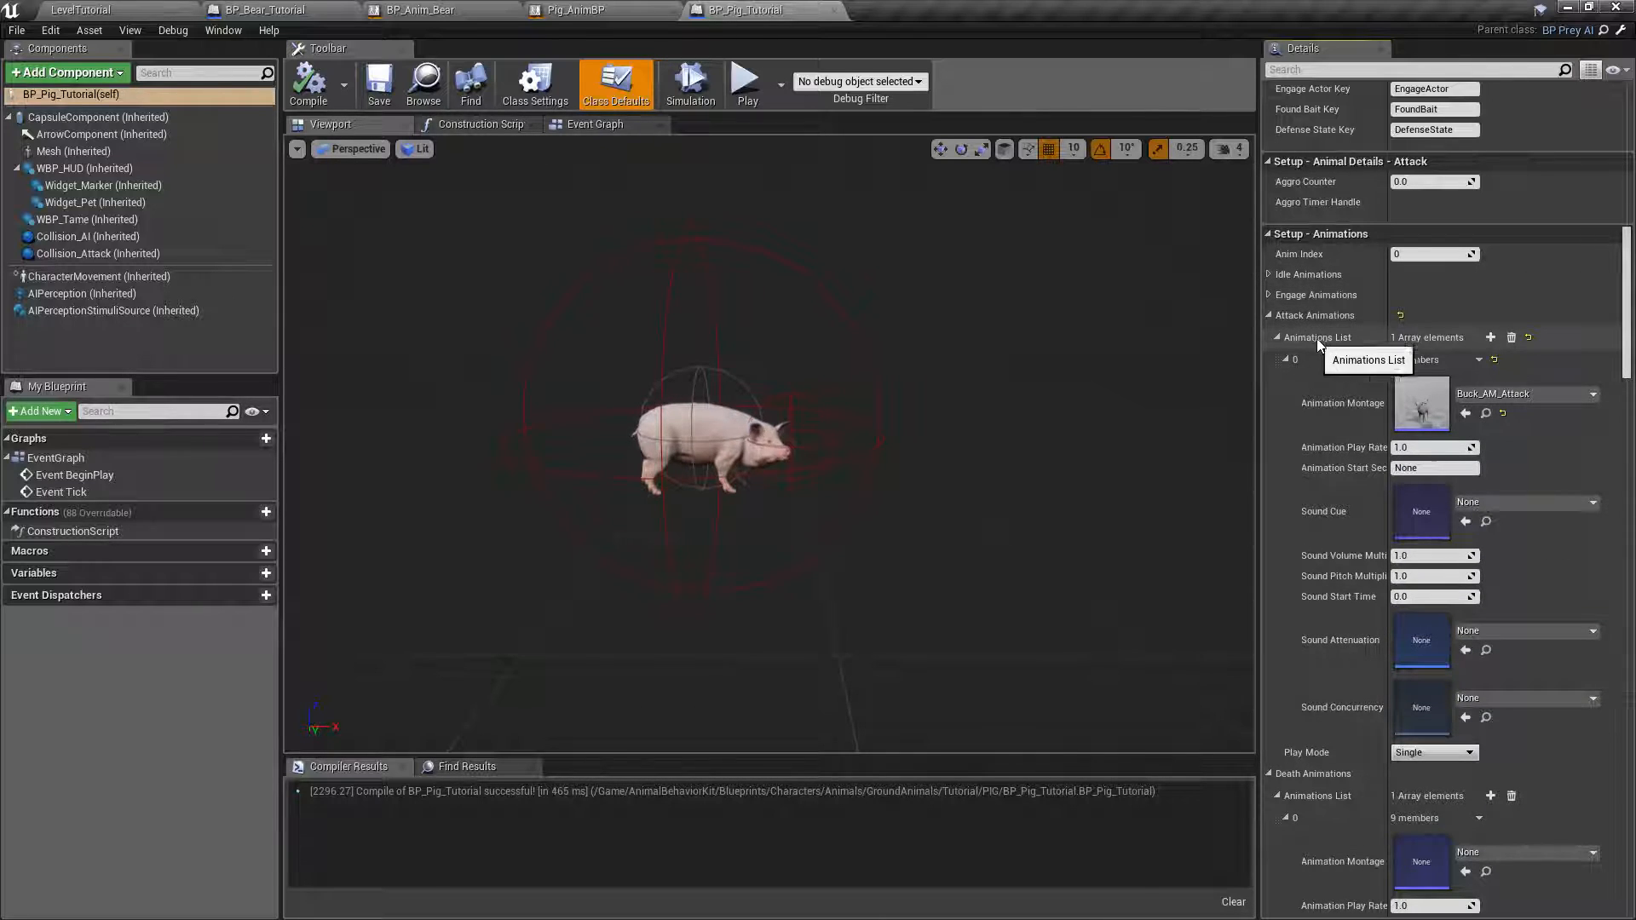
Empty the Animations List arrays of the Attack, Death, Hit, Eat, Drink and Rest Animations.
{"action": "left_click", "coordinate": [1512, 338]}
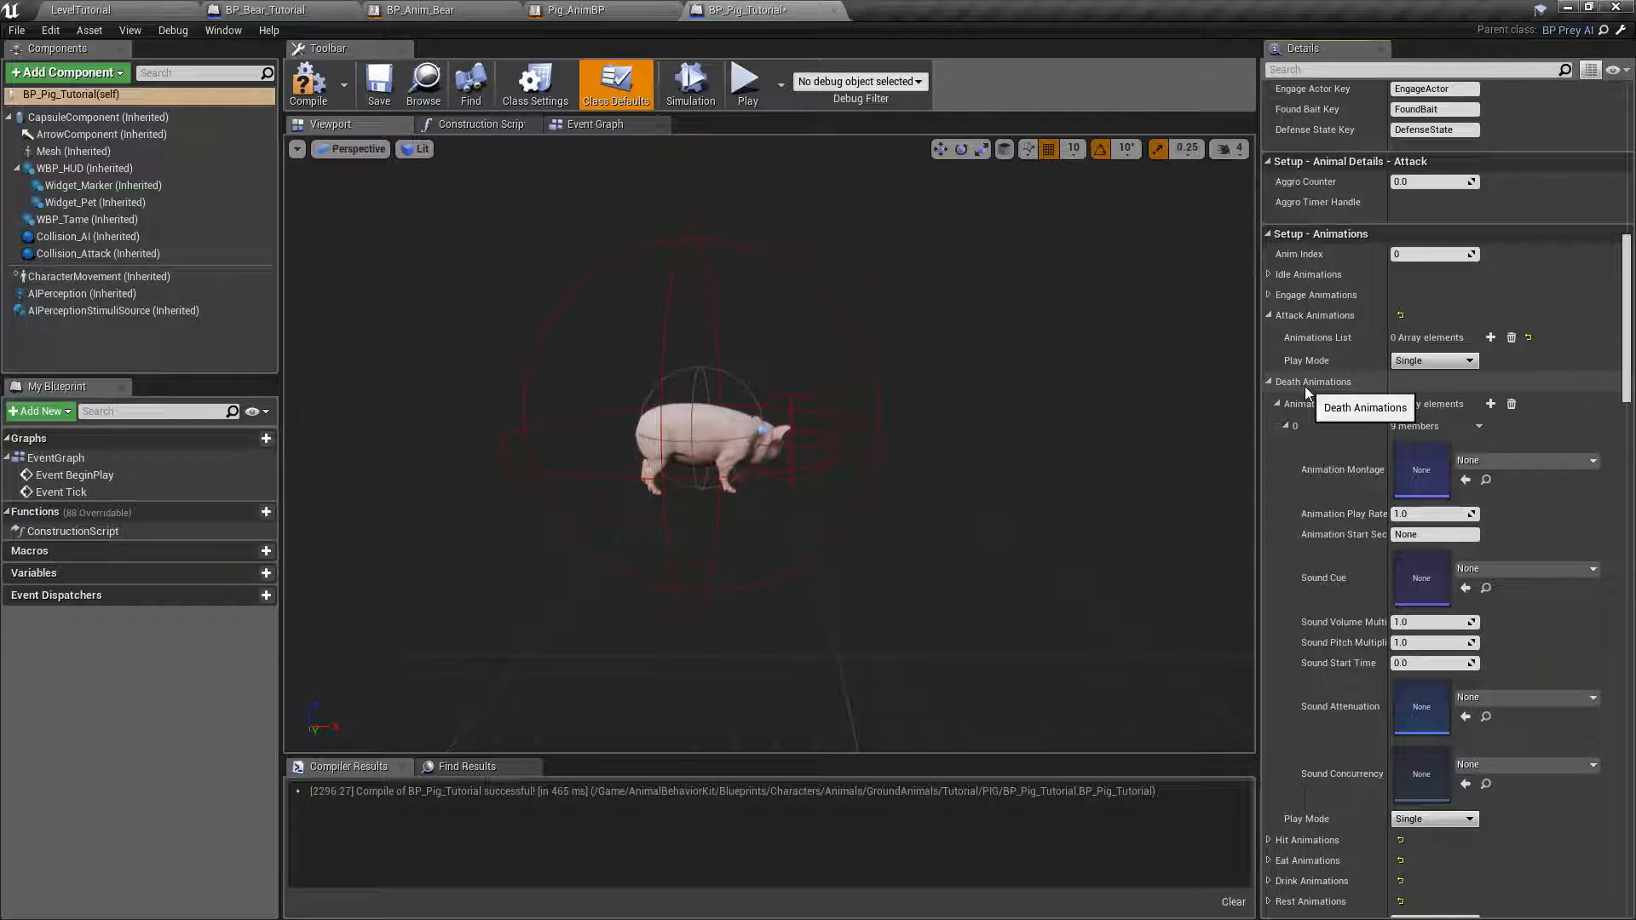
{"action": "left_click", "coordinate": [1512, 404]}
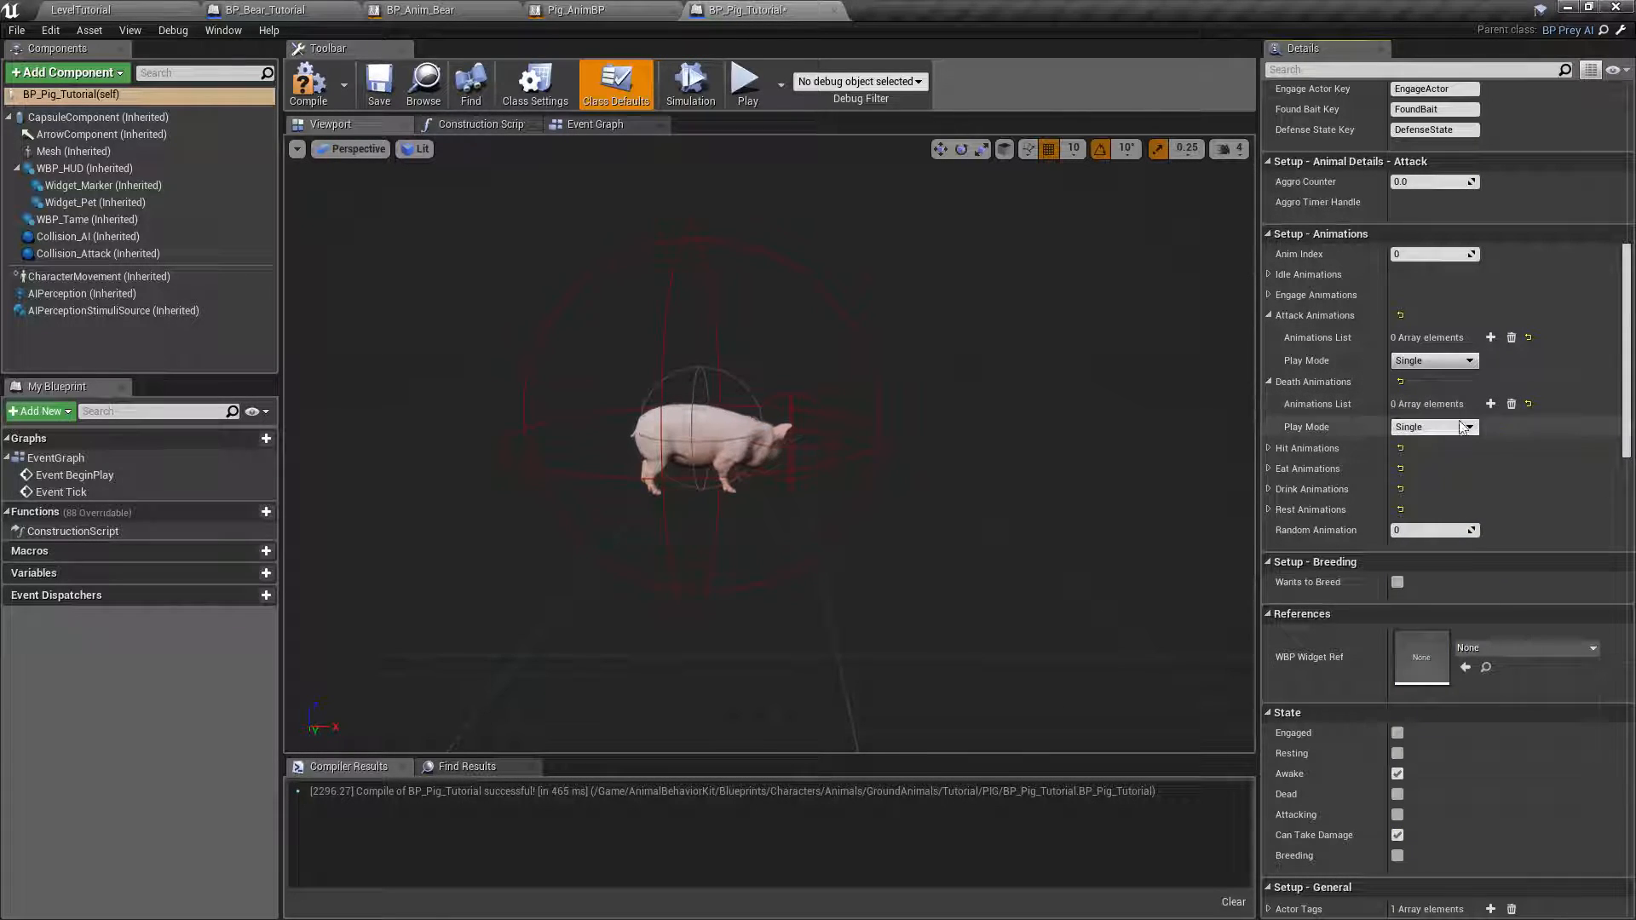
{"action": "left_click", "coordinate": [1268, 449]}
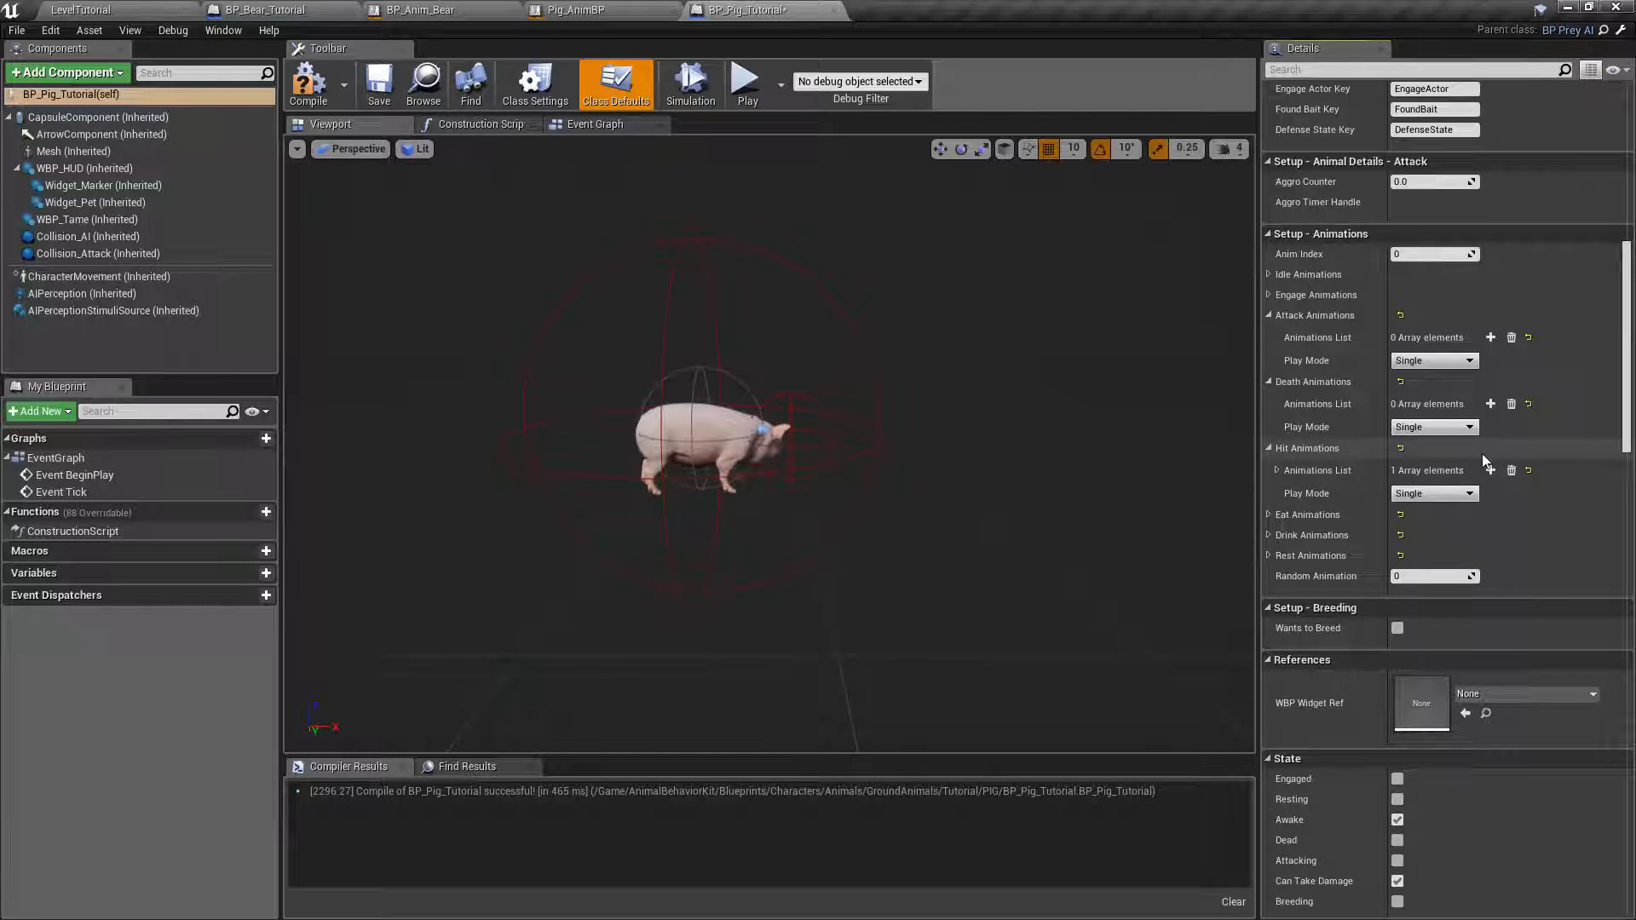
{"action": "left_click", "coordinate": [1269, 515]}
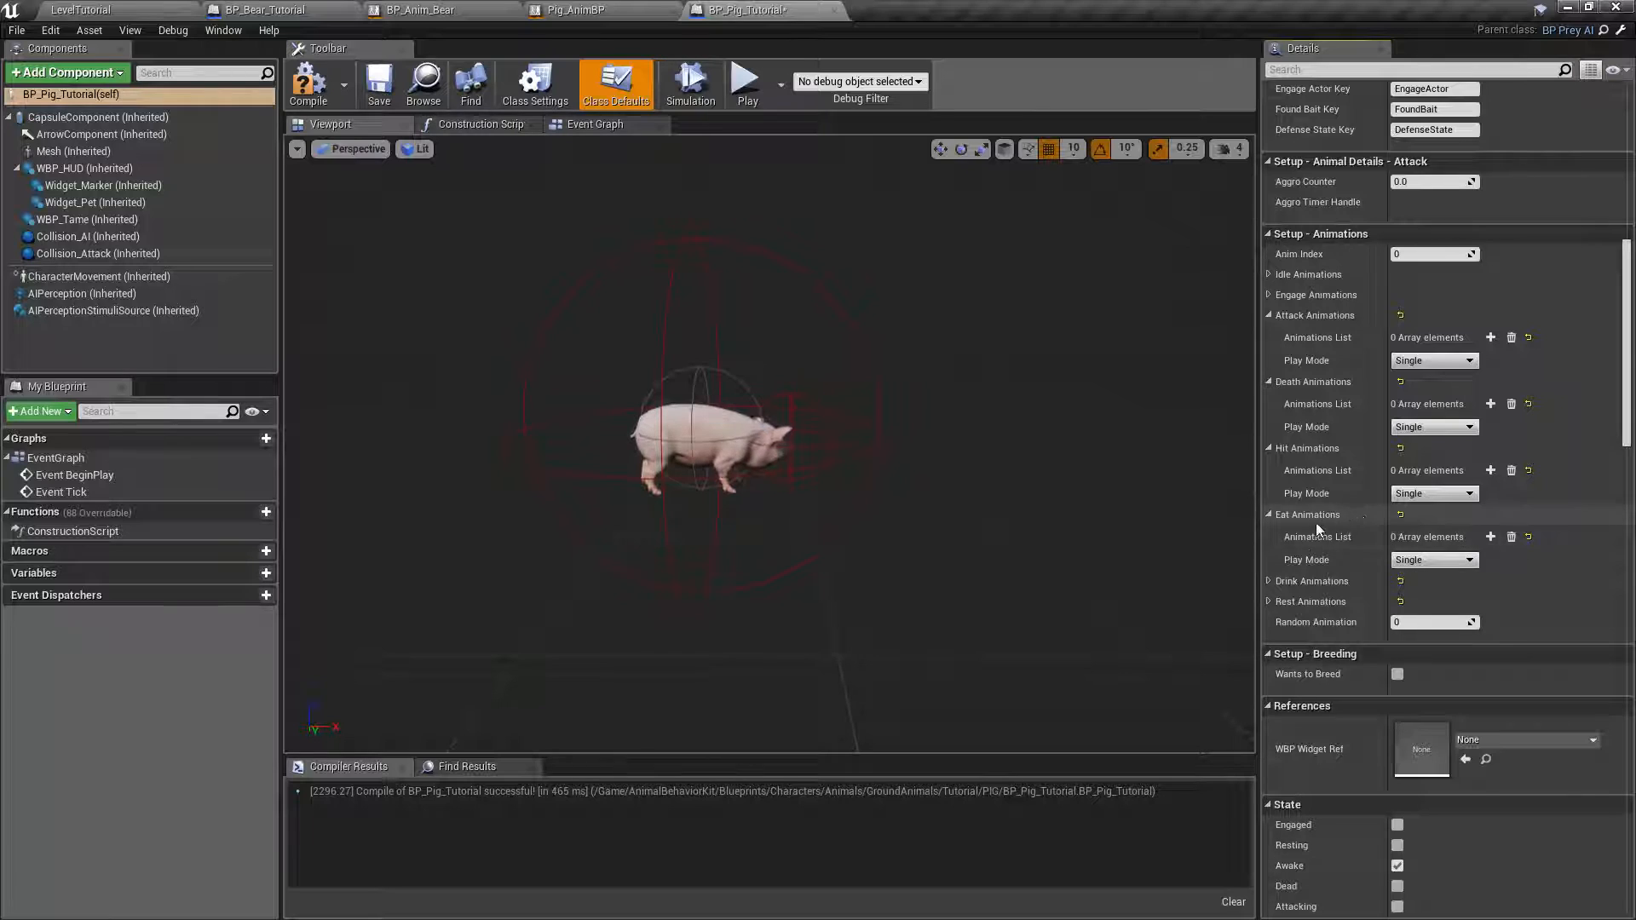
{"action": "left_click", "coordinate": [1268, 581]}
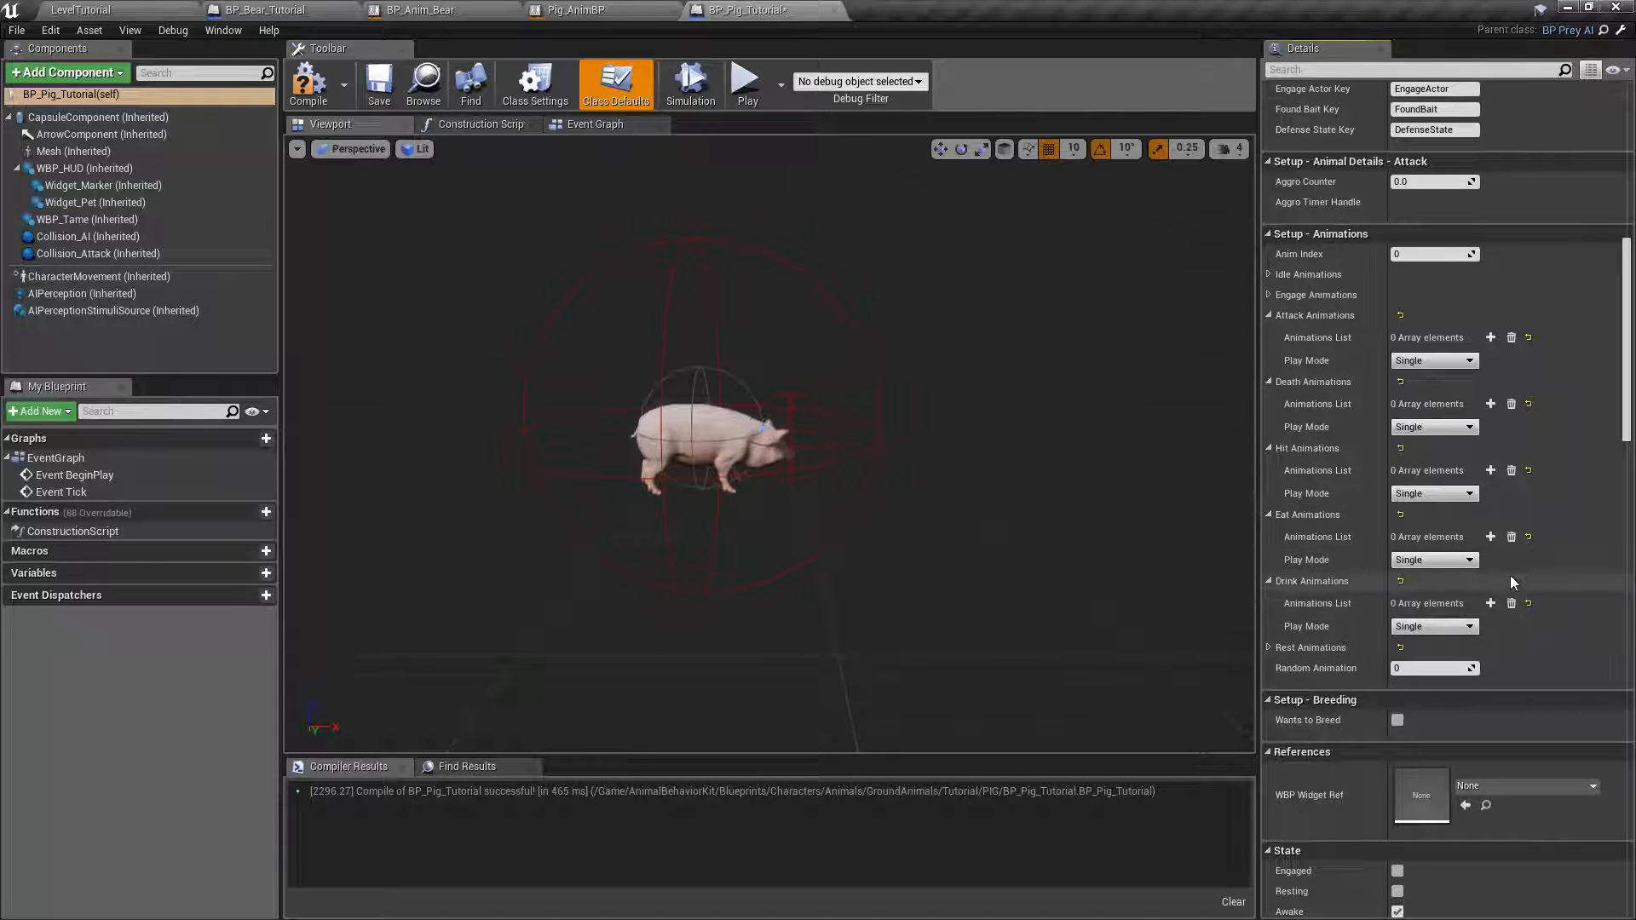
{"action": "left_click", "coordinate": [1269, 647]}
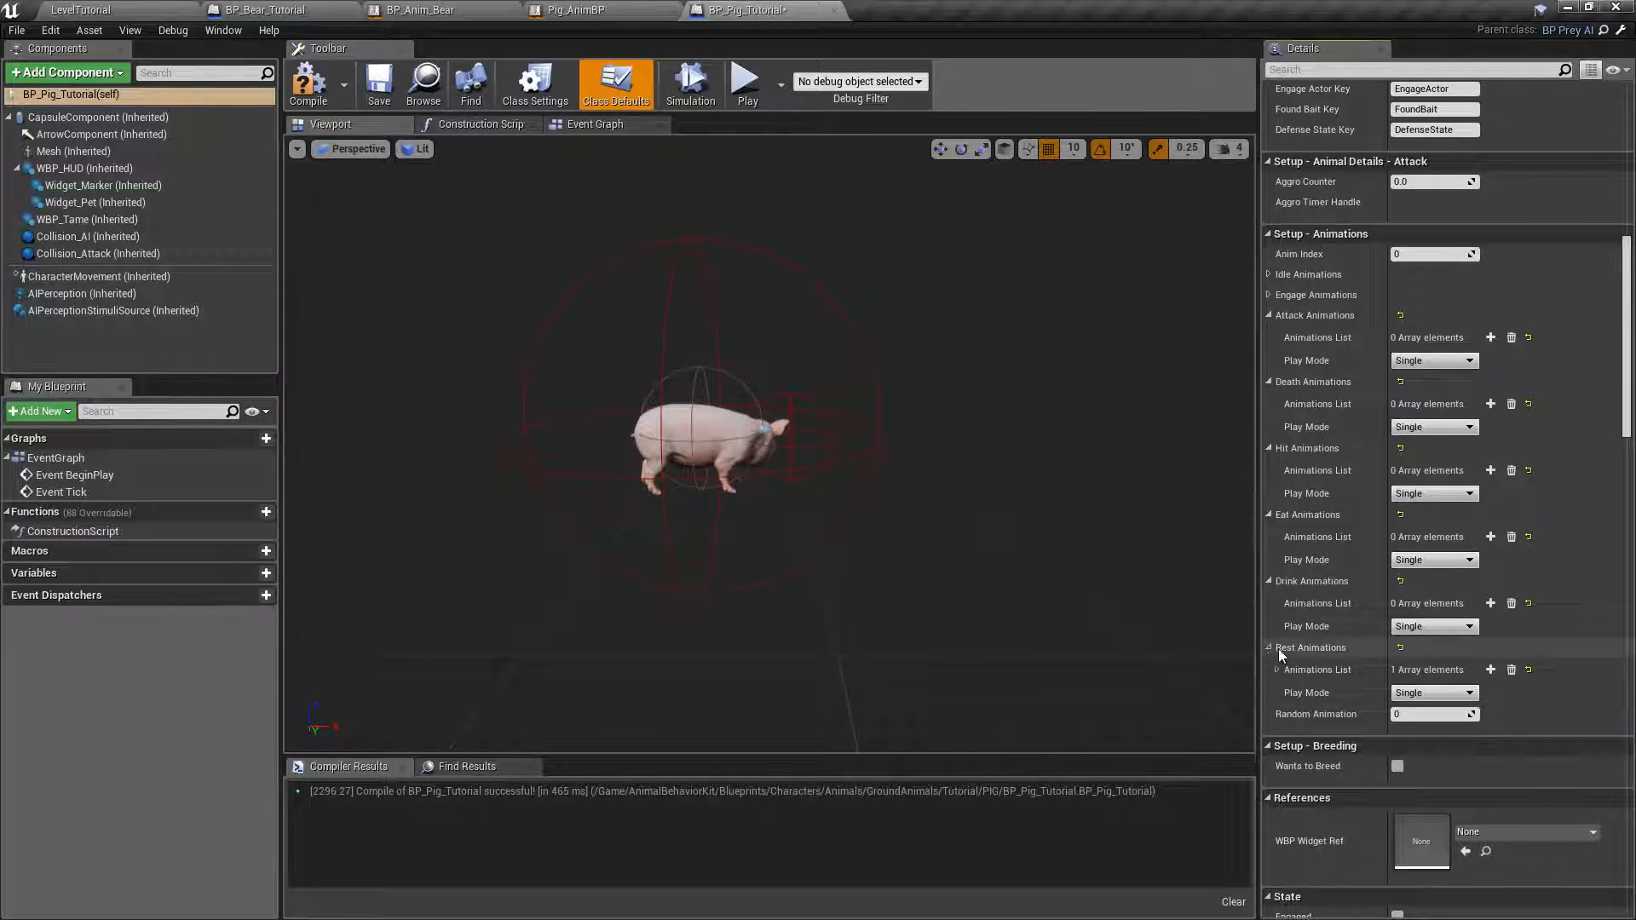
{"action": "left_click", "coordinate": [1511, 670]}
Collapse the Attack, Death, Hit, Eat, Drink and Rest Animations groups under Setup - Animations.
{"action": "scroll", "coordinate": [1282, 528], "scroll_direction": "up", "scroll_amount": 2}
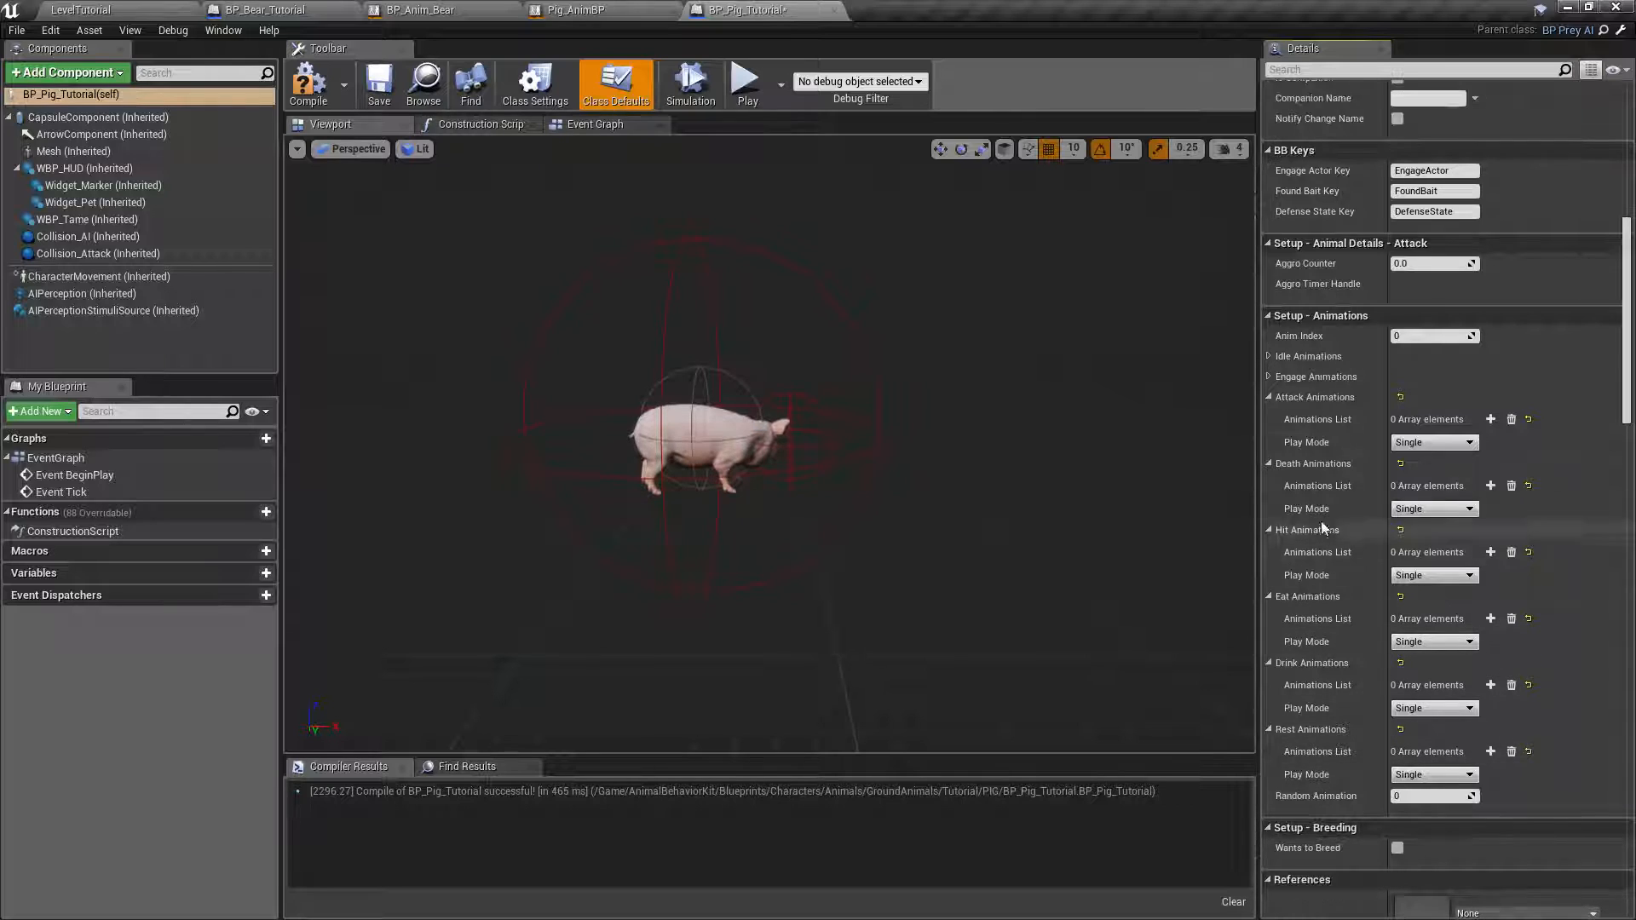
{"action": "left_click", "coordinate": [1269, 397]}
{"action": "left_click", "coordinate": [1269, 418]}
{"action": "left_click", "coordinate": [1269, 438]}
{"action": "left_click", "coordinate": [1269, 459]}
{"action": "left_click", "coordinate": [1268, 479]}
{"action": "left_click", "coordinate": [1268, 499]}
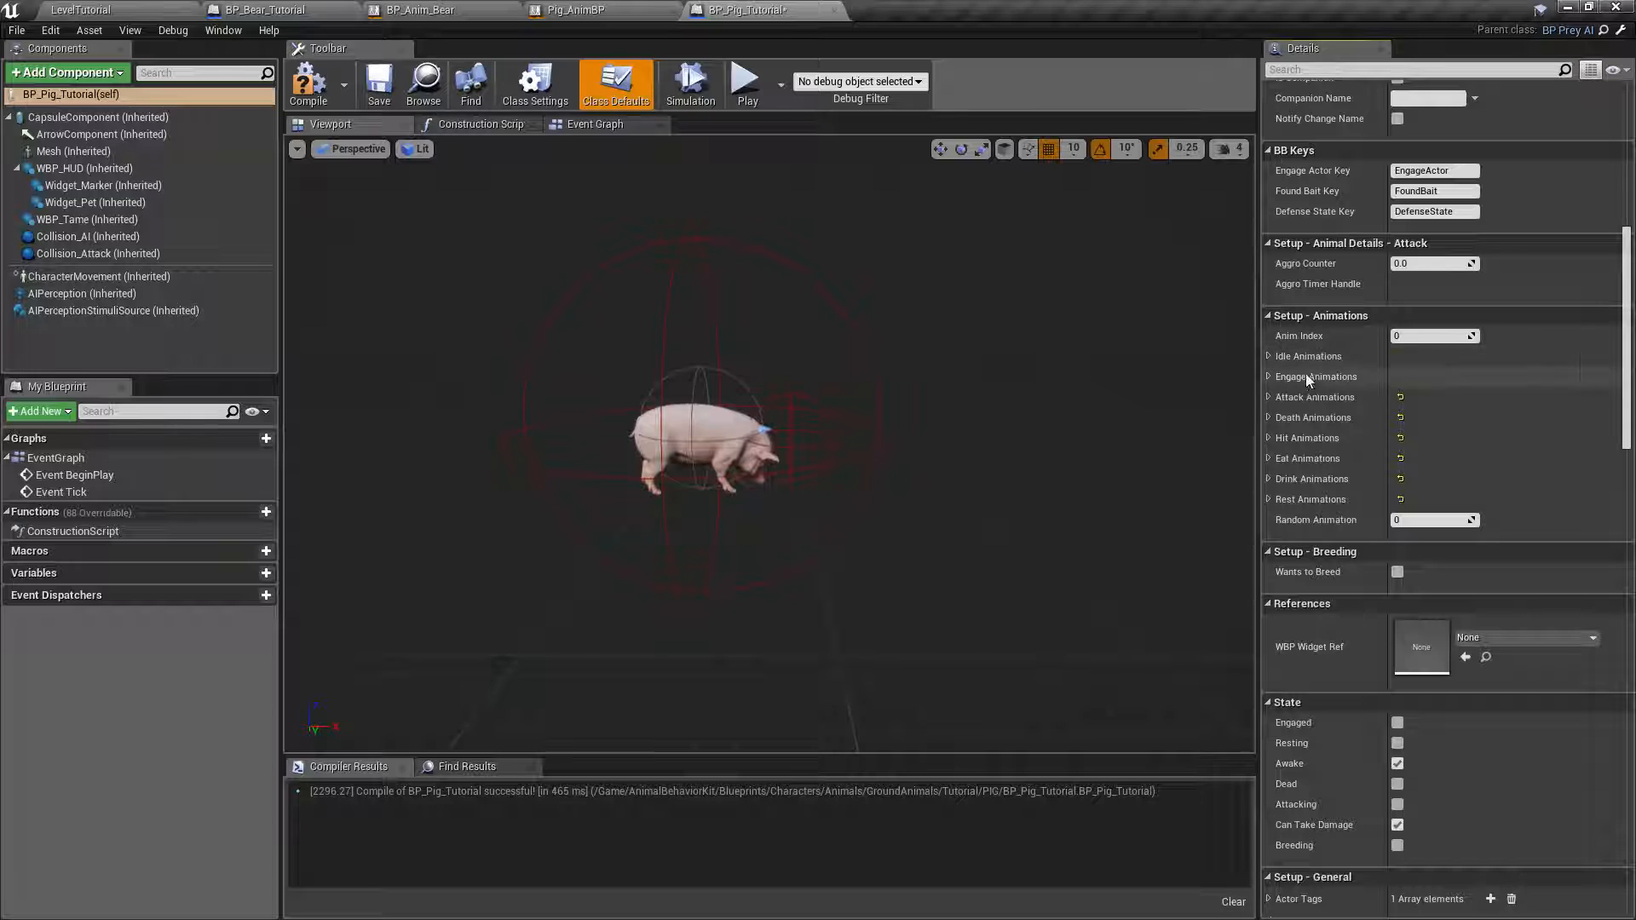
Set the Animal Name under Setup - General to Pig and collapse the Name Display Color values.
{"action": "left_click_drag", "start_coordinate": [1630, 281], "coordinate": [1630, 449]}
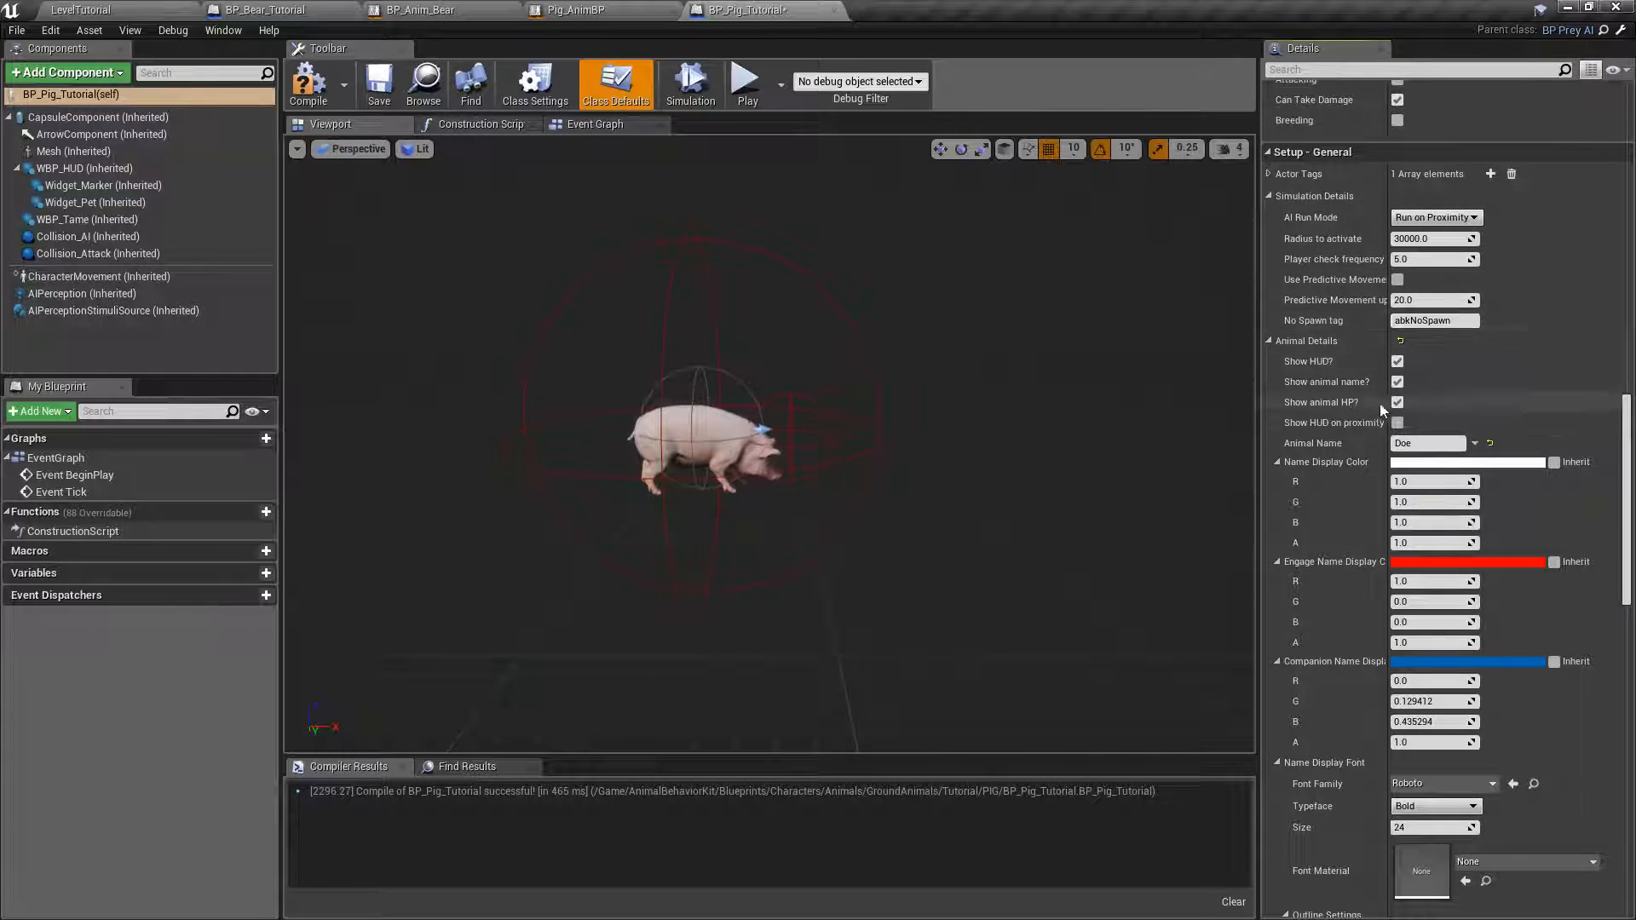
{"action": "left_click", "coordinate": [1424, 443]}
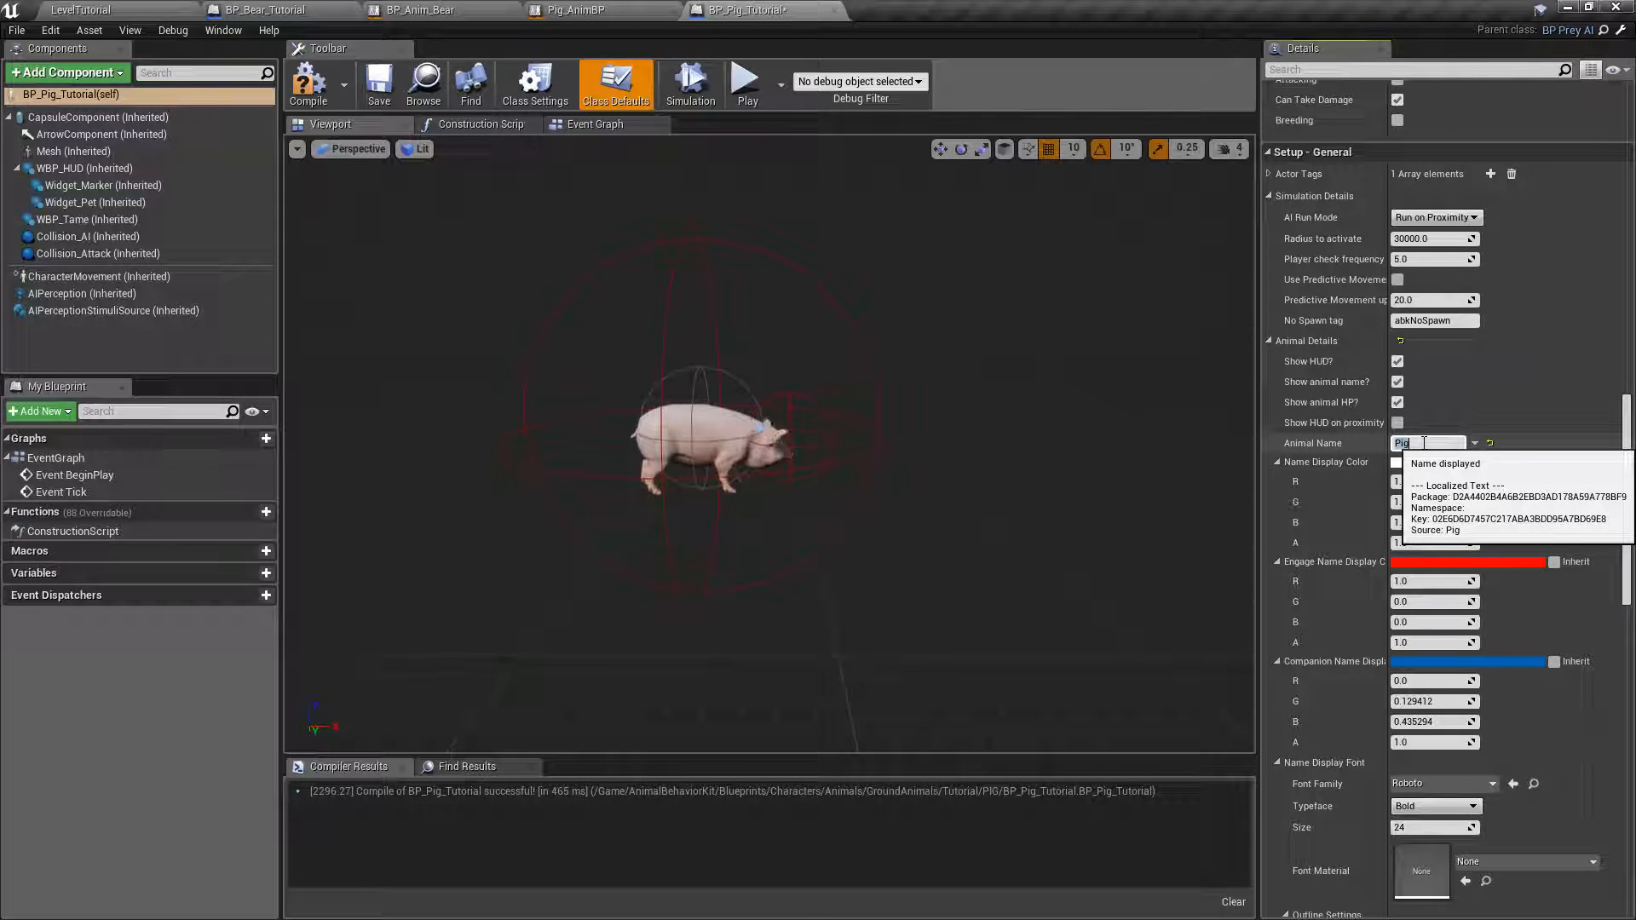
{"action": "left_click", "coordinate": [1277, 463]}
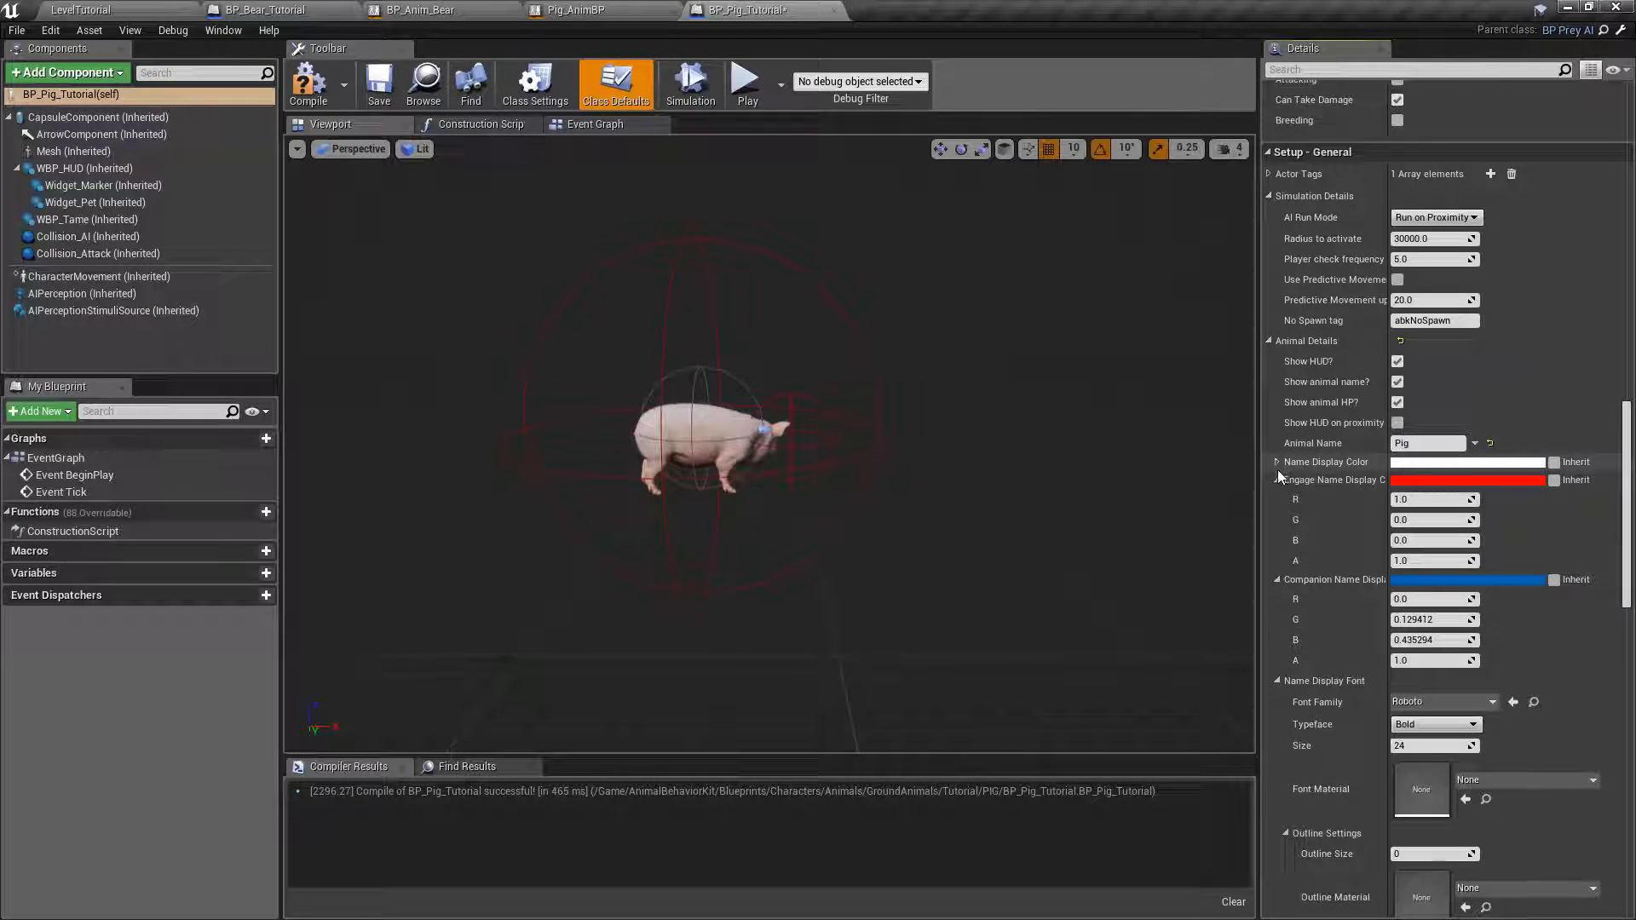
Collapse the Engage Name Display Color, Companion Name Display Color and Name Display Font values under Animal Details.
{"action": "left_click", "coordinate": [1276, 481]}
{"action": "left_click", "coordinate": [1276, 499]}
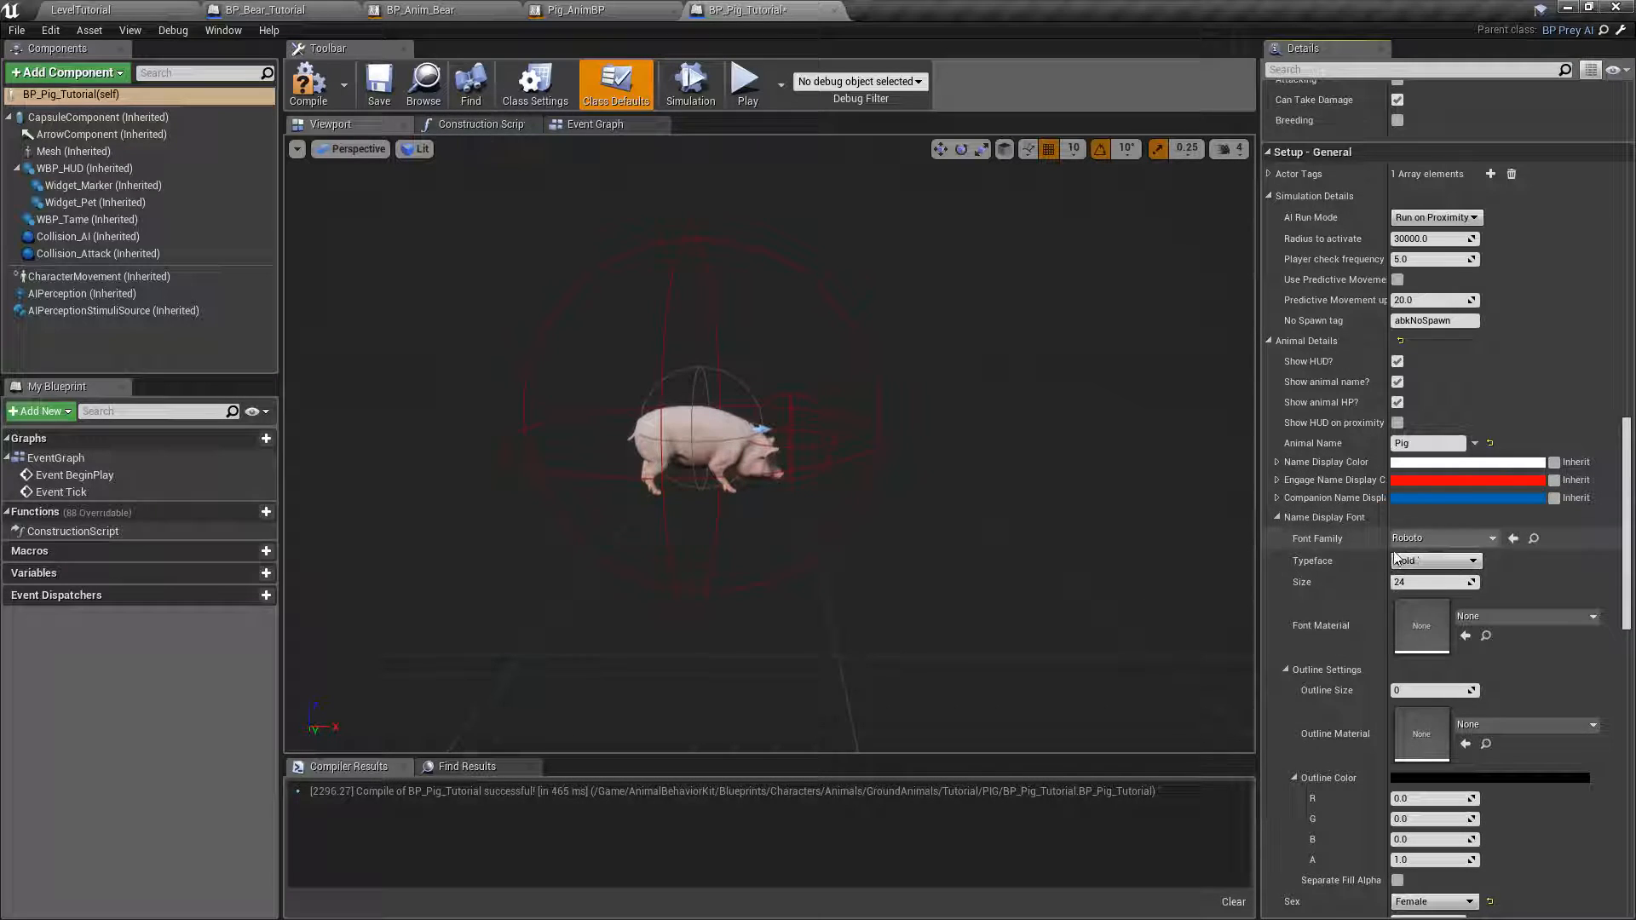
{"action": "left_click", "coordinate": [1277, 517]}
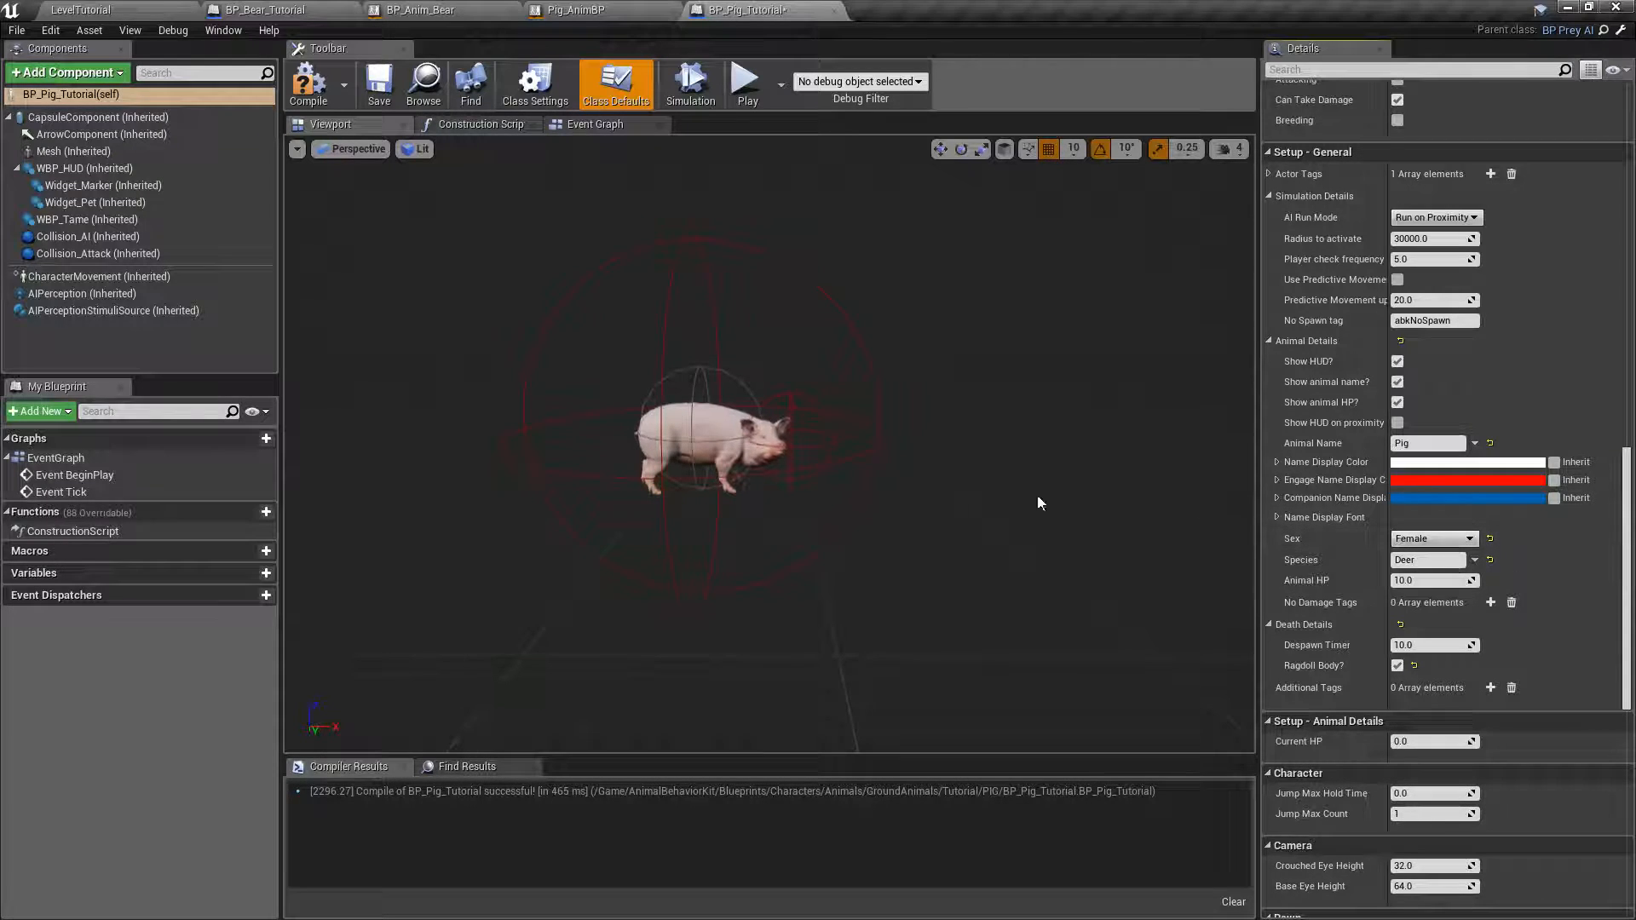
Set the pig's Sex to Male and its Species to Pig under Animal Details.
{"action": "left_click", "coordinate": [1435, 538]}
{"action": "left_click", "coordinate": [1431, 556]}
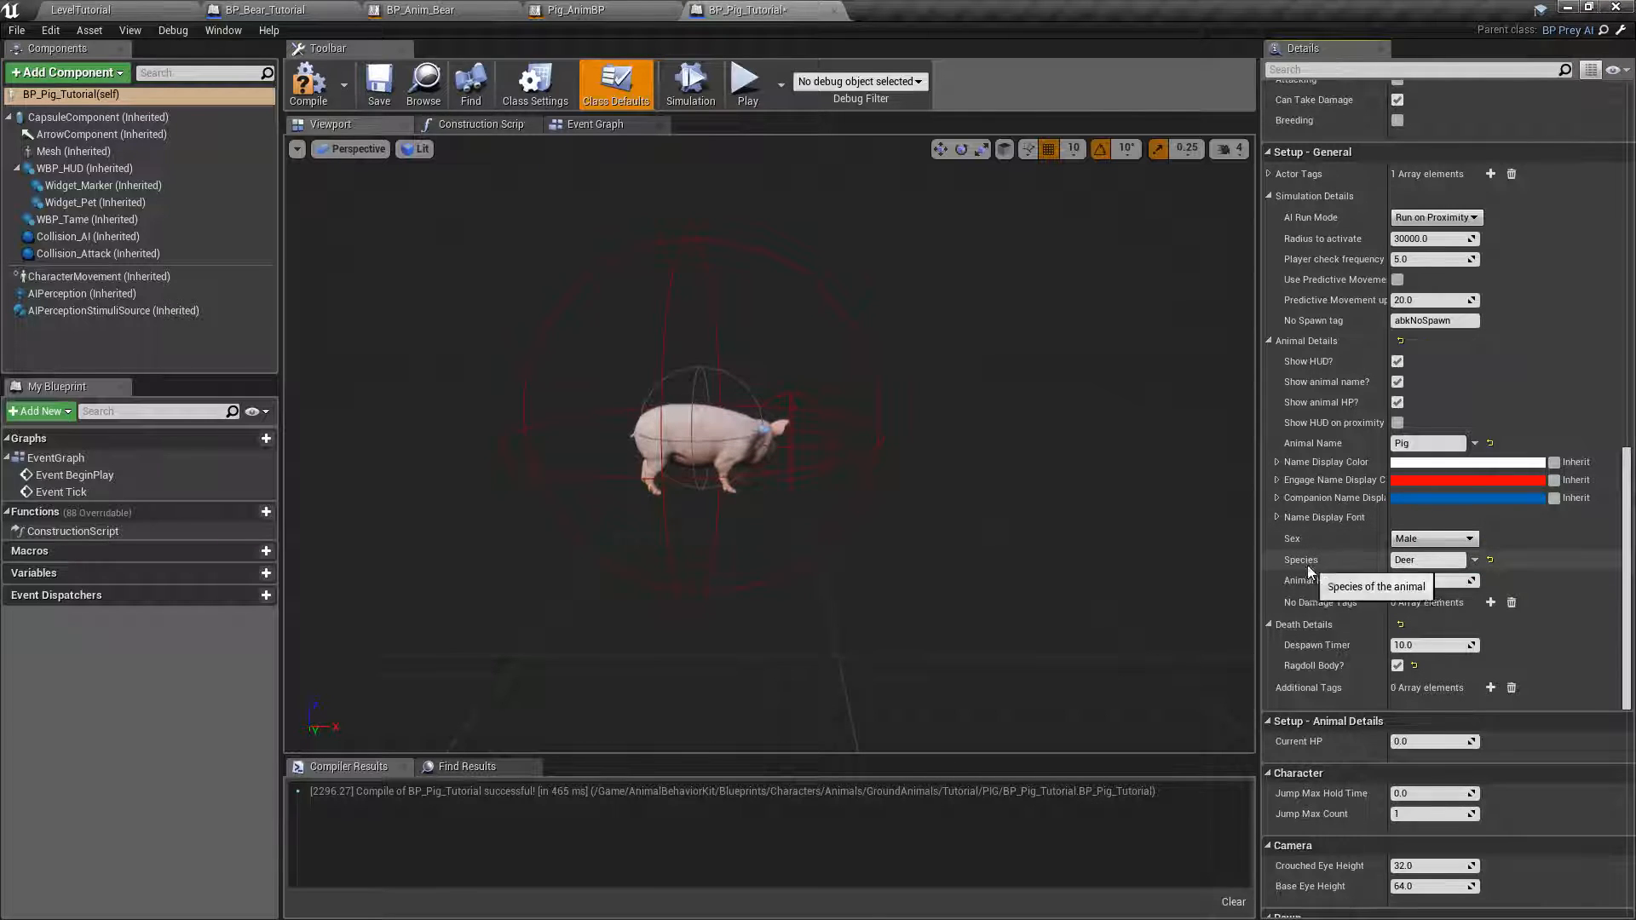
{"action": "left_click", "coordinate": [1423, 560]}
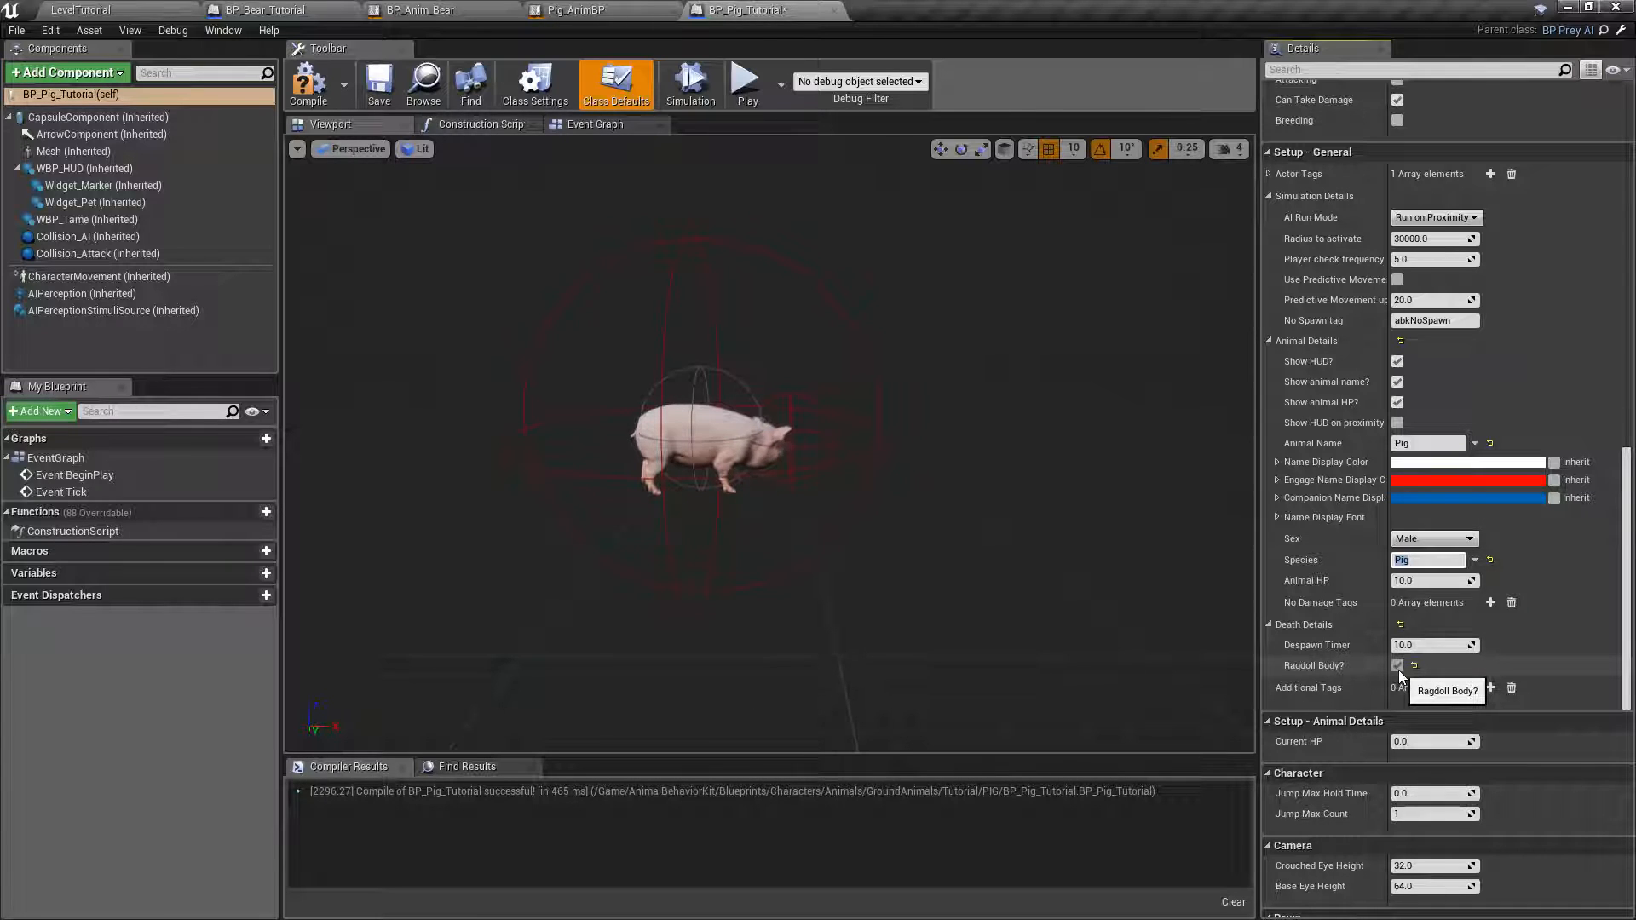
Disable Ragdoll Body under Death Details, and compile and save the BP_Pig_Tutorial blueprint.
{"action": "left_click", "coordinate": [136, 12]}
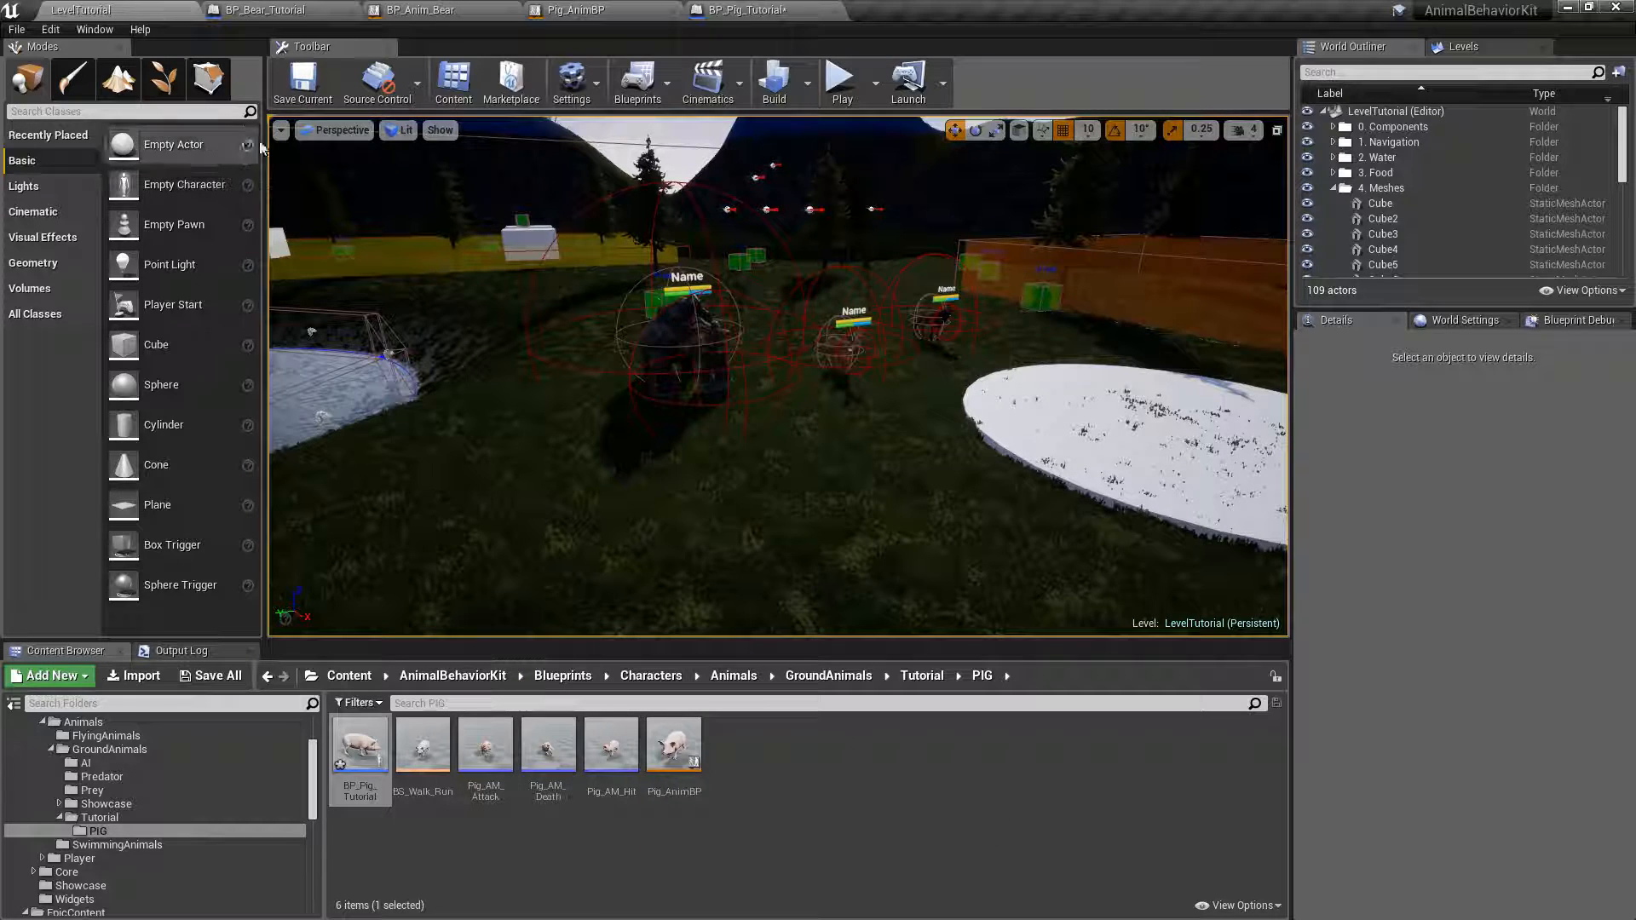
{"action": "left_click", "coordinate": [724, 9]}
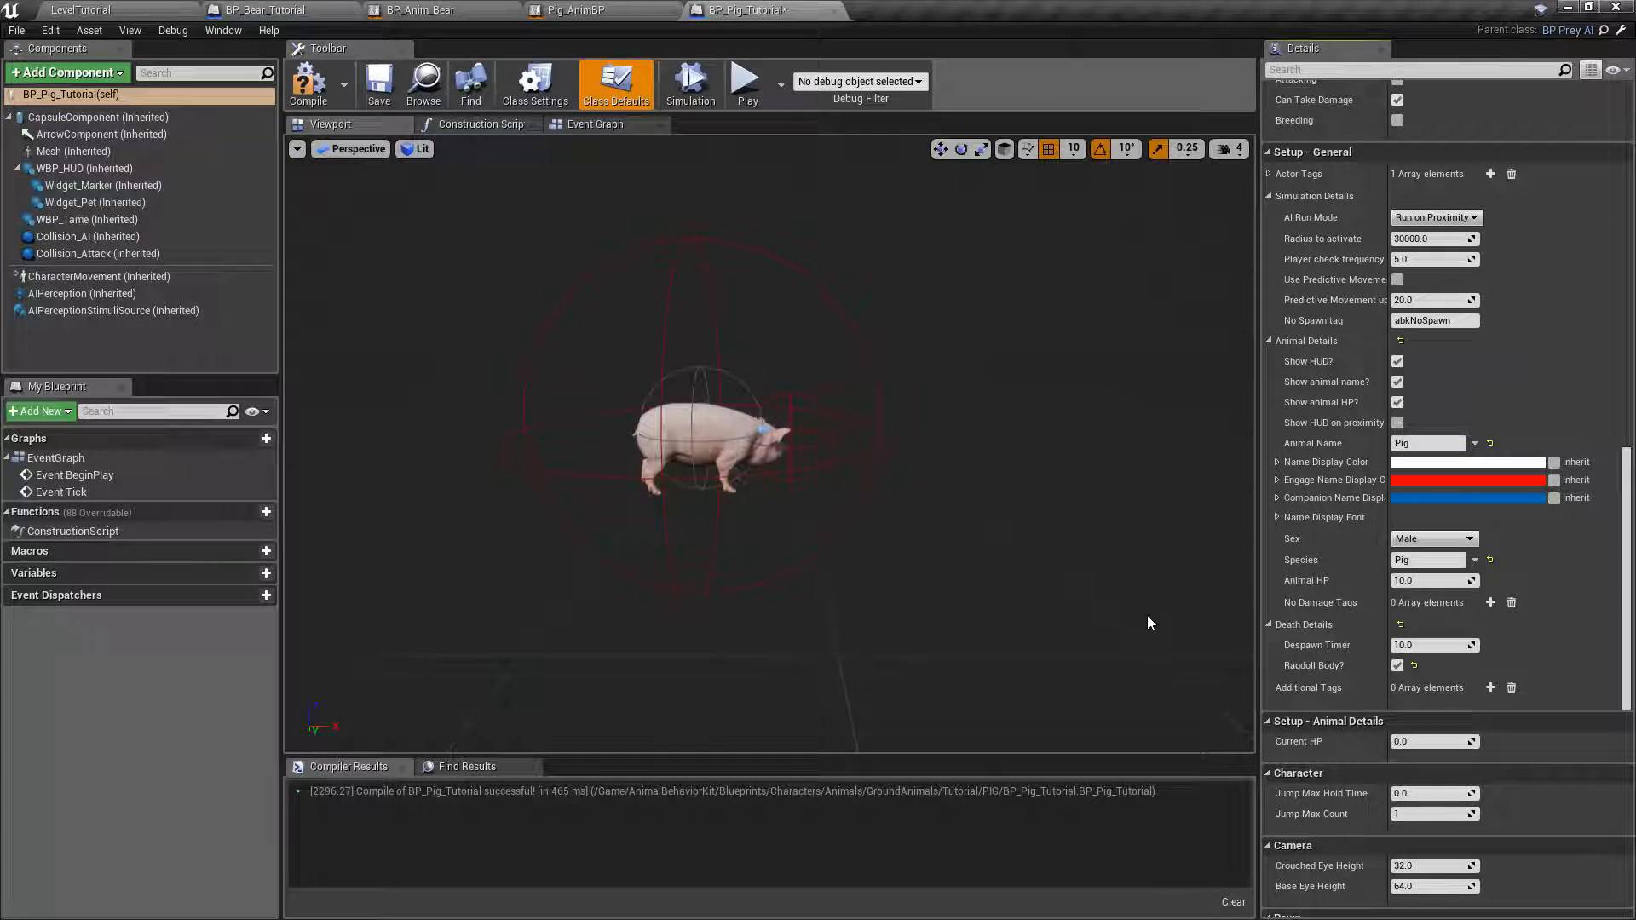
{"action": "left_click", "coordinate": [1397, 666]}
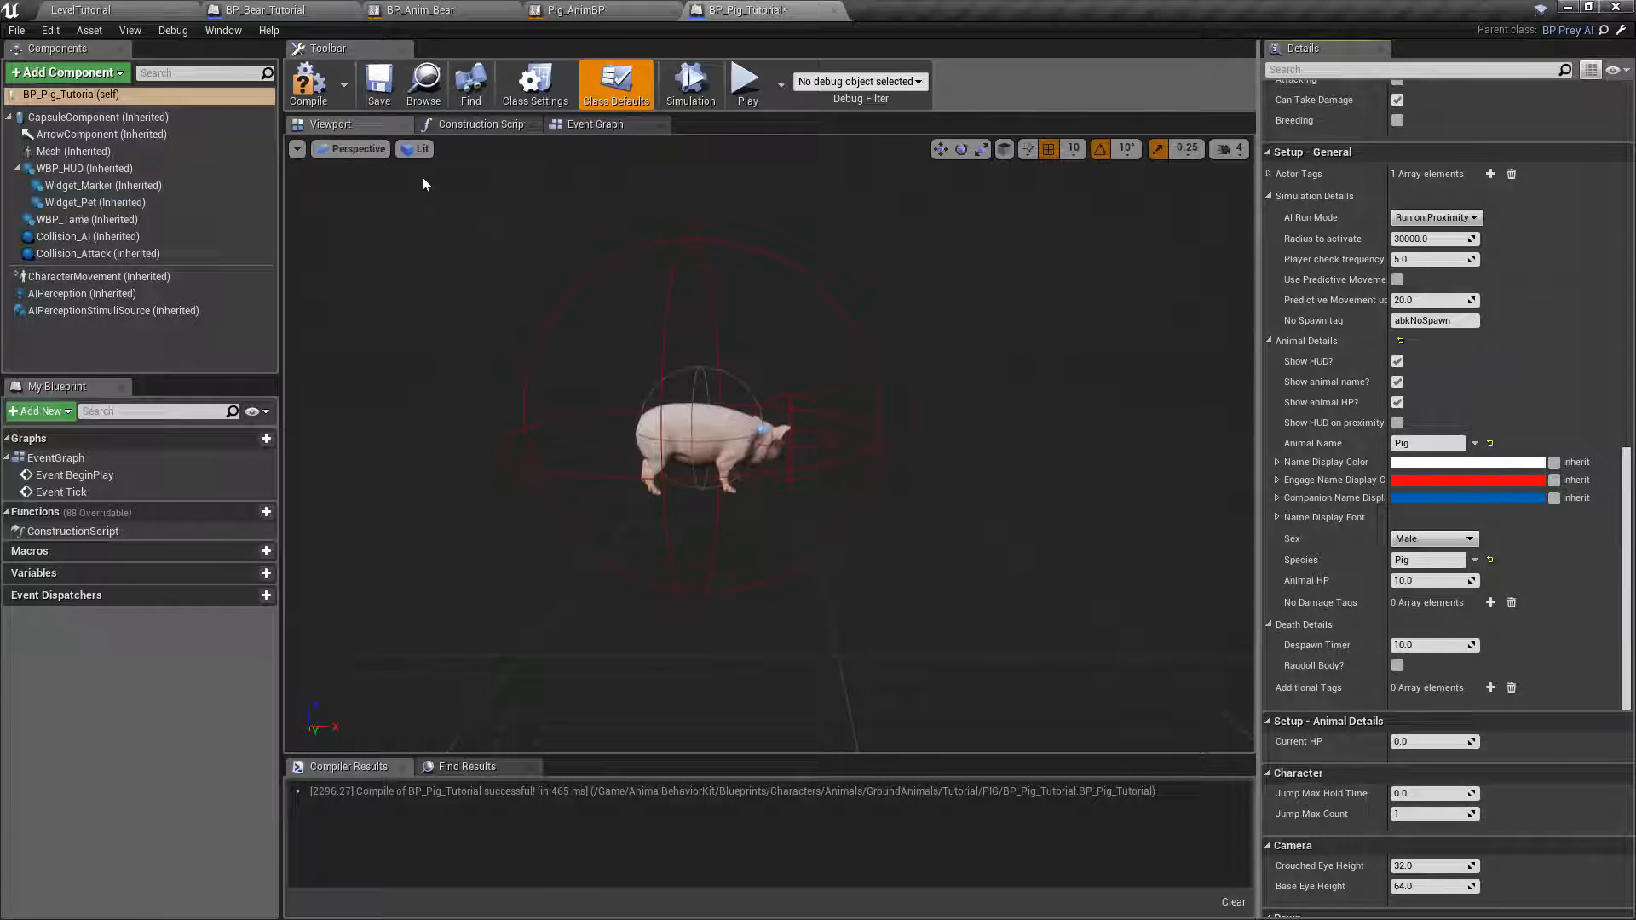
{"action": "left_click", "coordinate": [324, 92]}
{"action": "left_click", "coordinate": [366, 90]}
Add an entry to the pig's Attack Animations list with Pig_AM_Attack as its Animation Montage, and collapse the group.
{"action": "scroll", "coordinate": [1404, 479], "scroll_direction": "up", "scroll_amount": 5}
{"action": "scroll", "coordinate": [1405, 479], "scroll_direction": "up", "scroll_amount": 10}
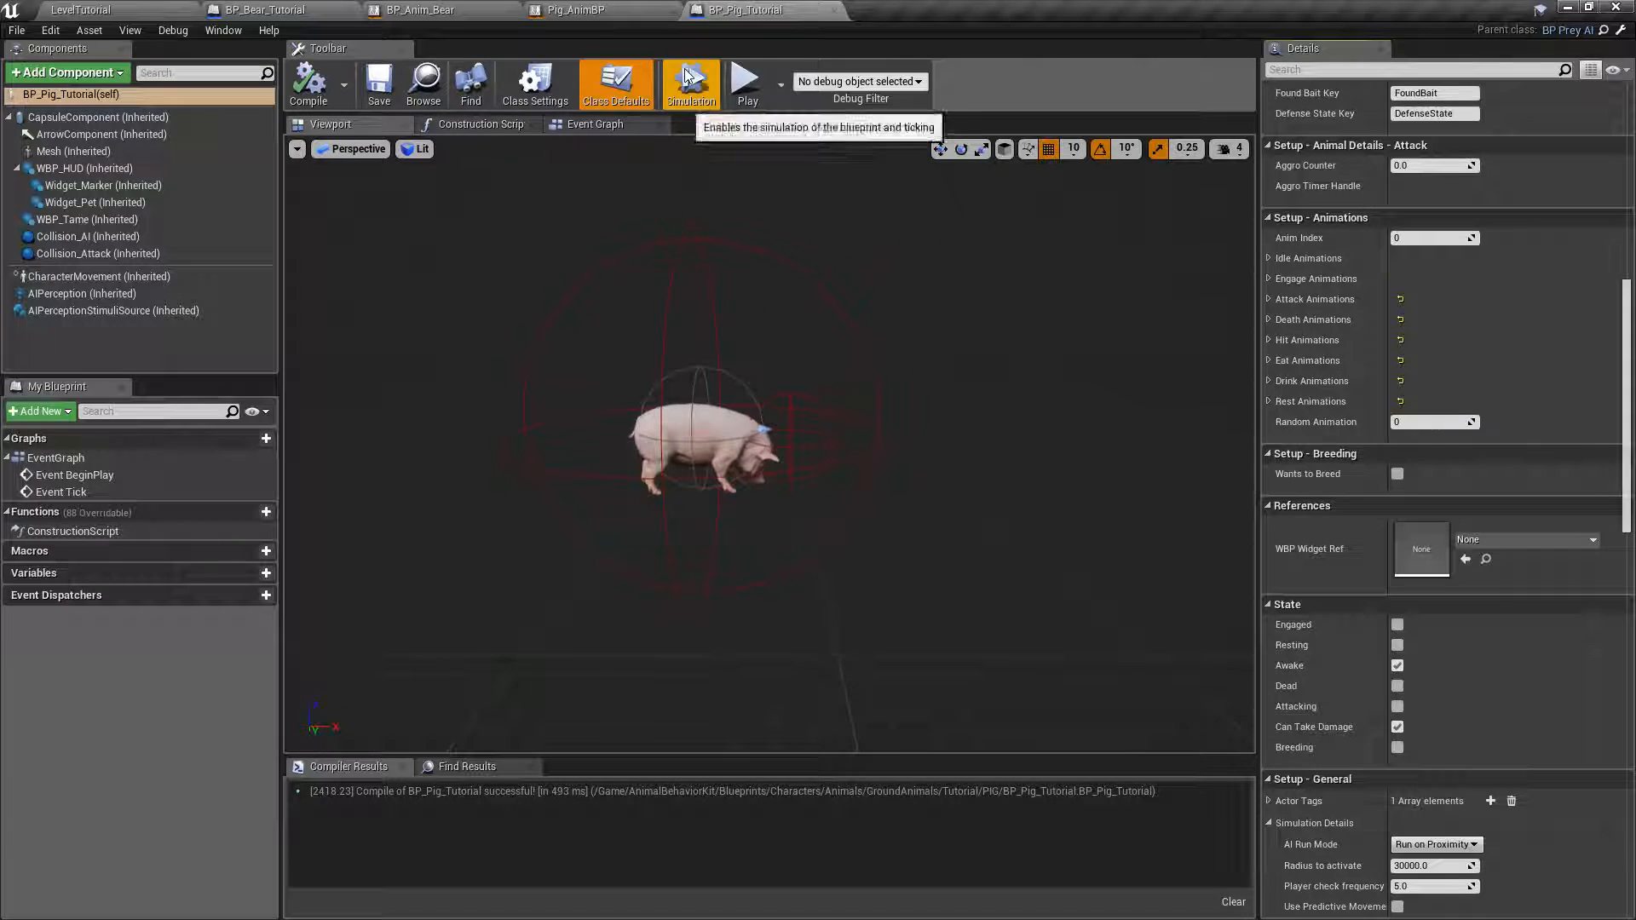
{"action": "left_click", "coordinate": [136, 9]}
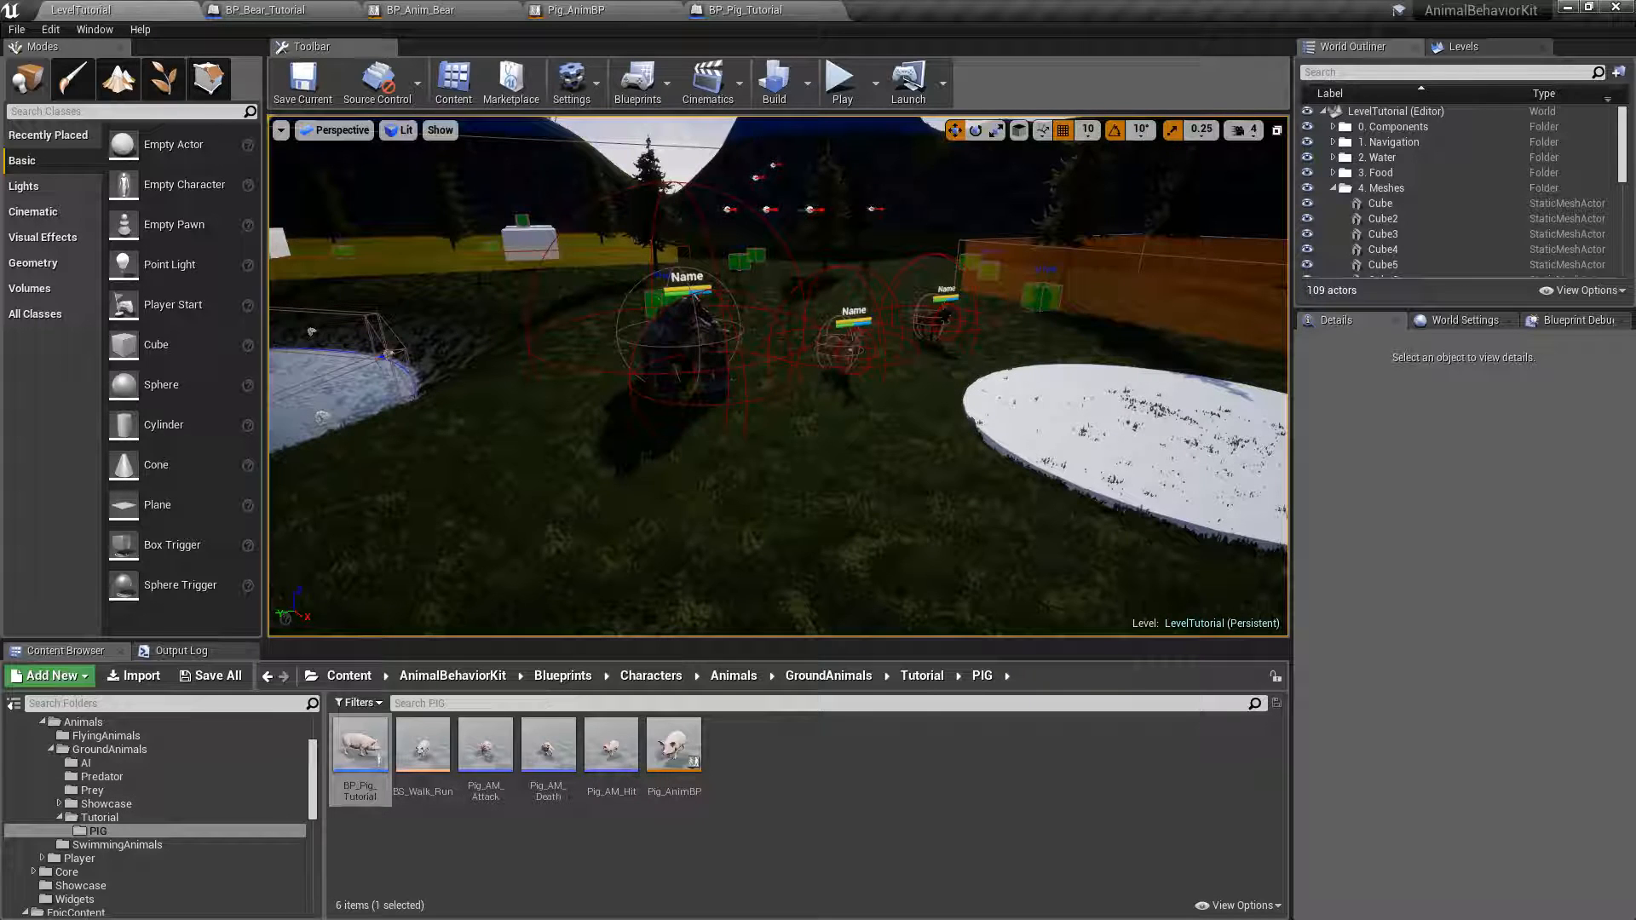
{"action": "left_click", "coordinate": [486, 746]}
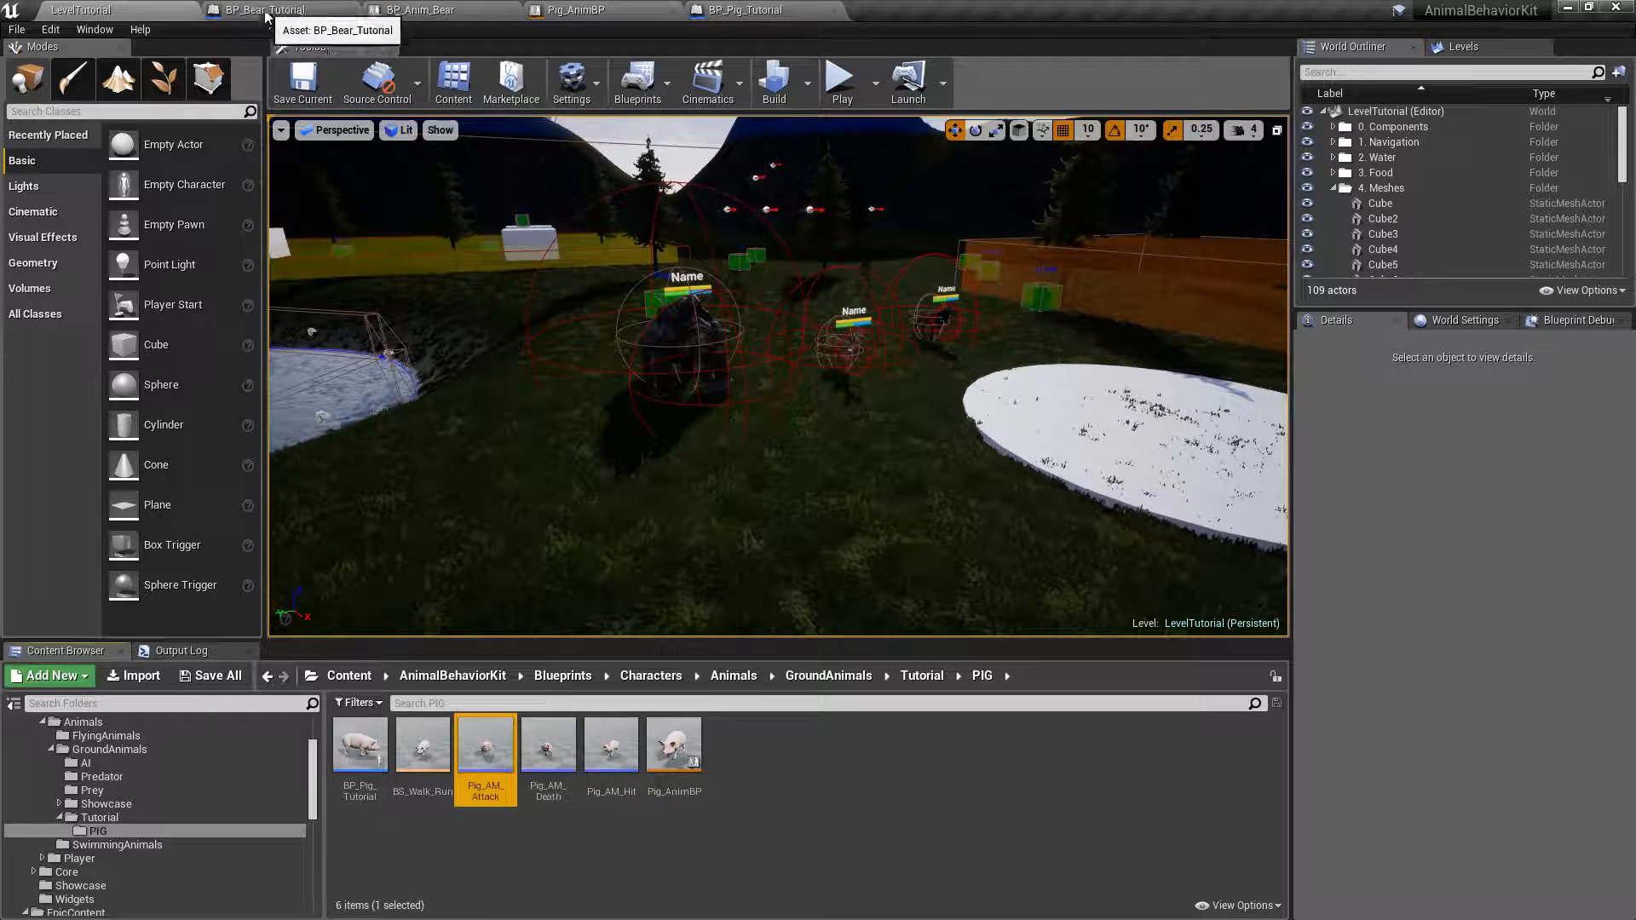
{"action": "left_click", "coordinate": [741, 10]}
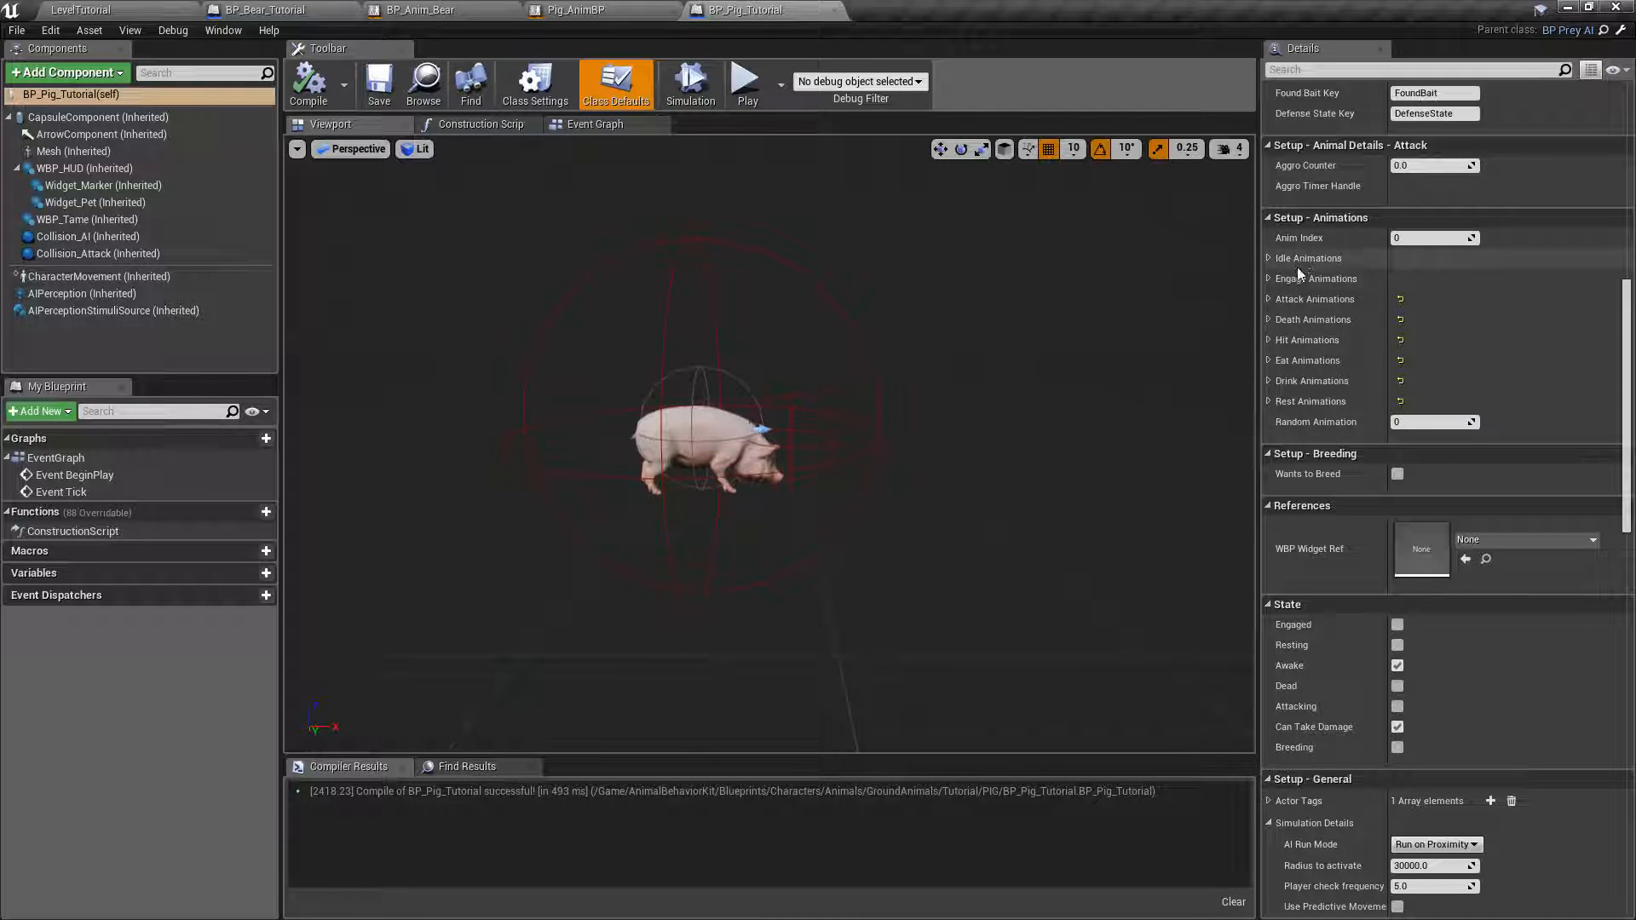
{"action": "left_click", "coordinate": [1271, 299]}
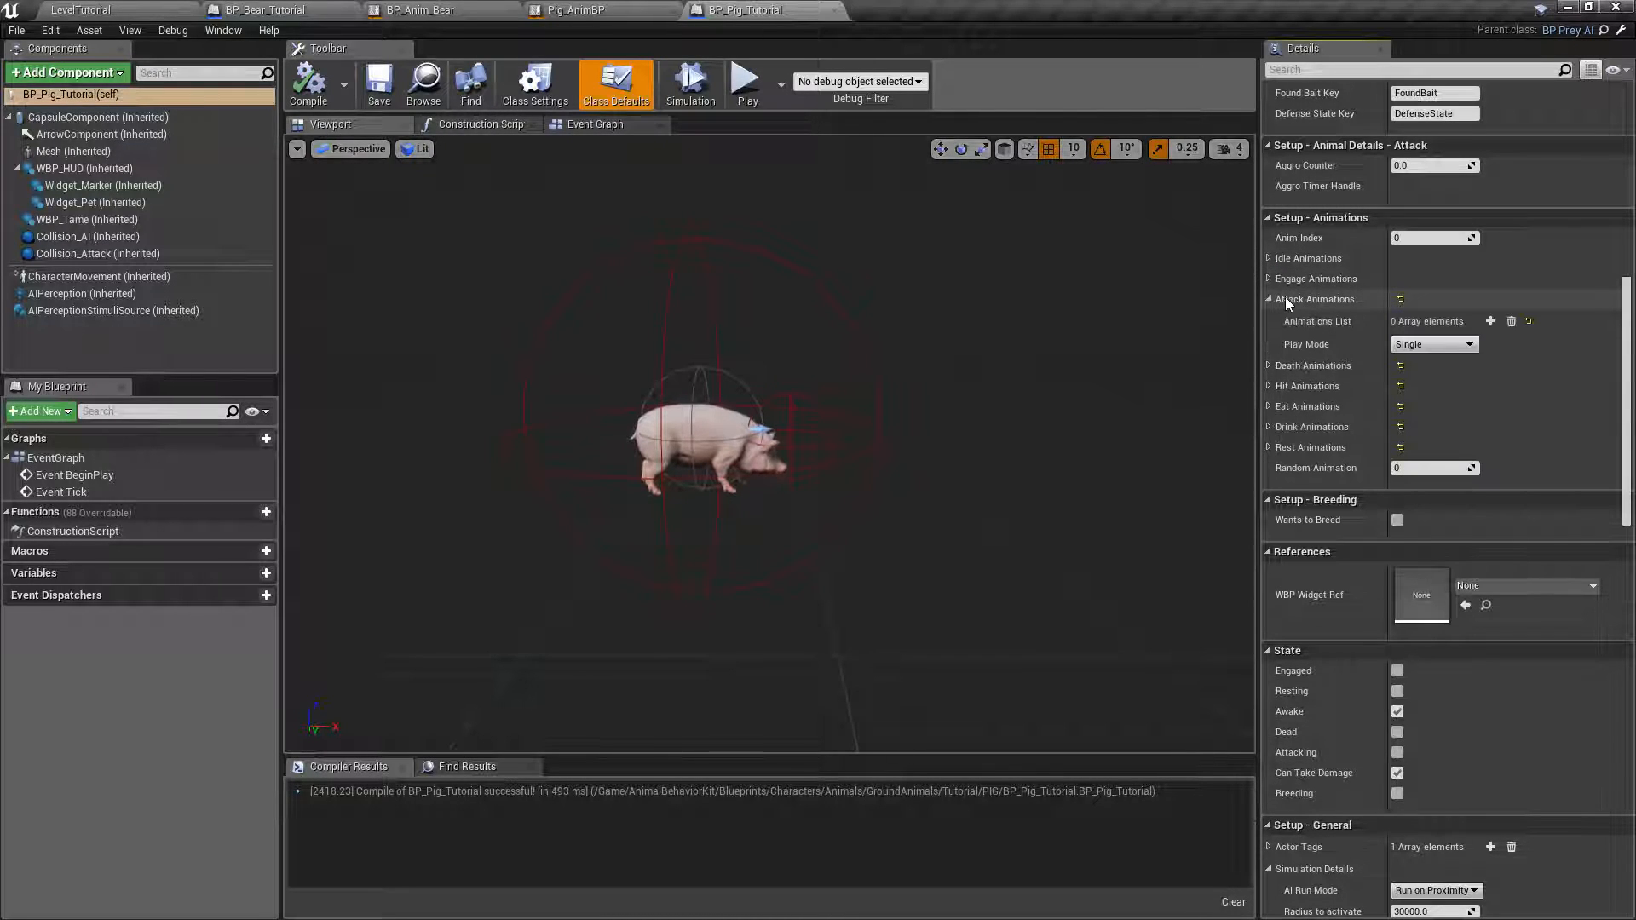
{"action": "left_click", "coordinate": [1490, 321]}
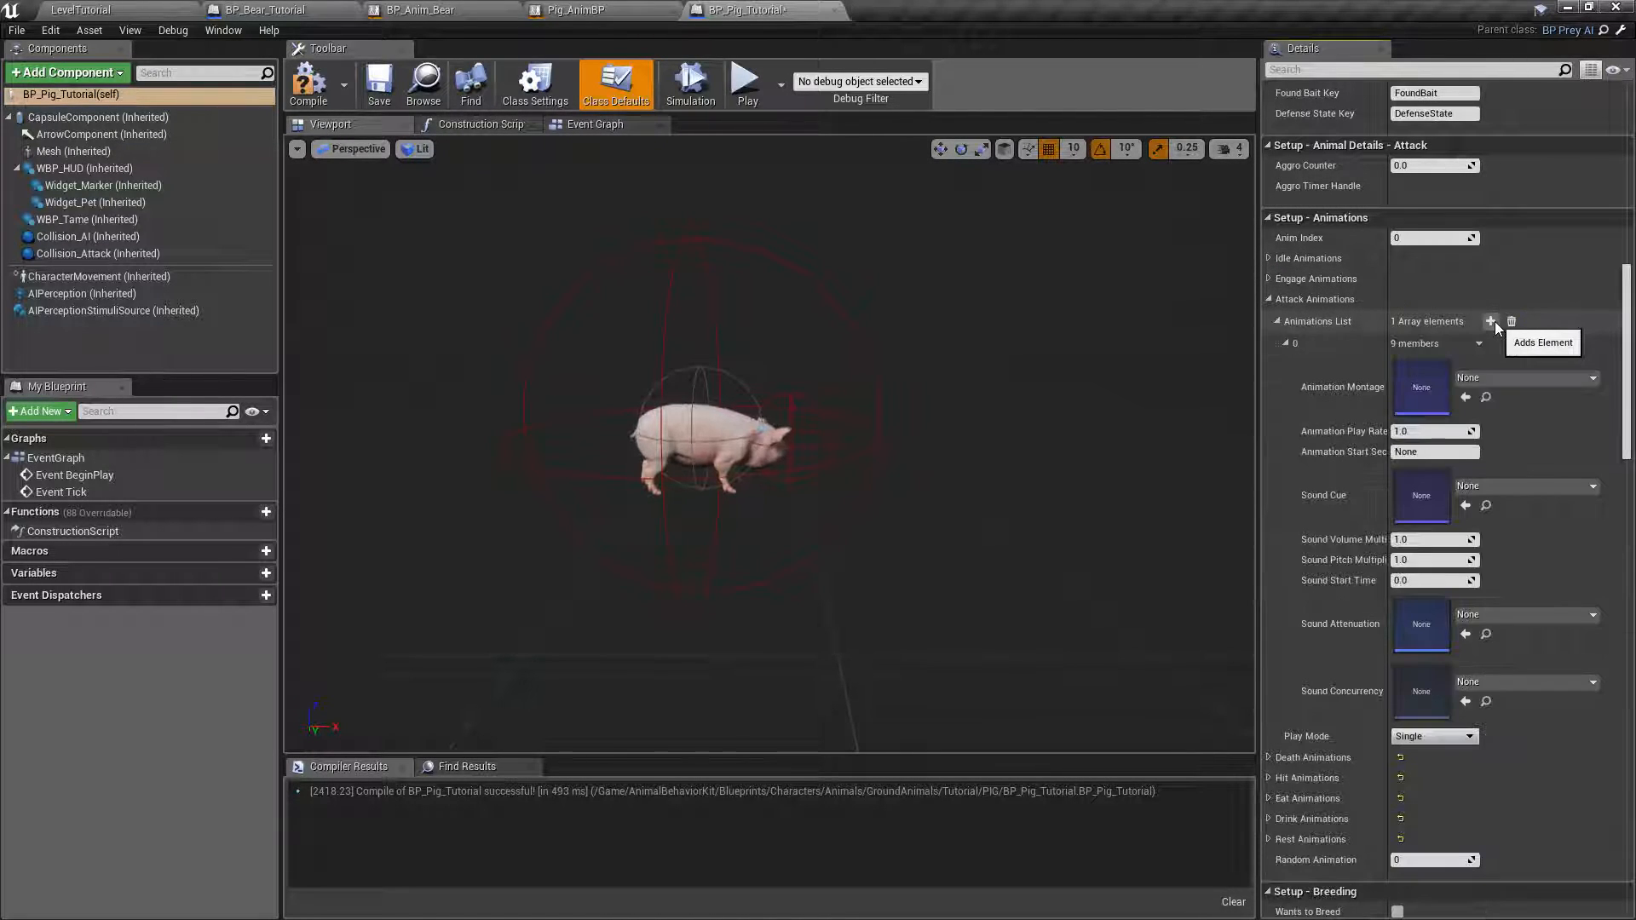
{"action": "left_click", "coordinate": [1472, 377]}
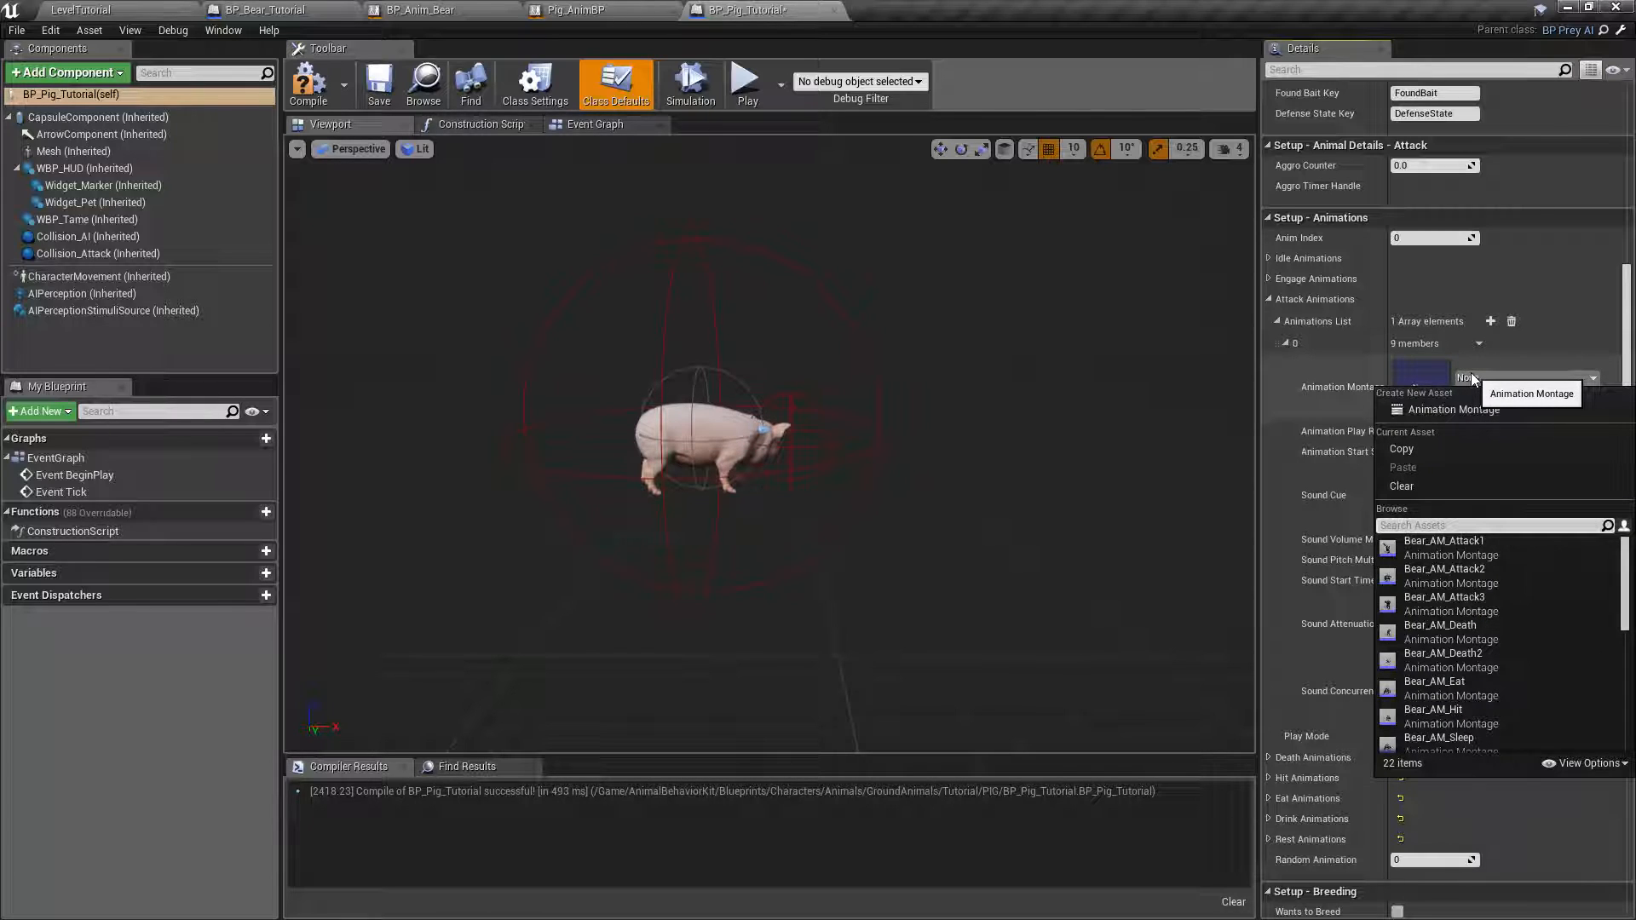
{"action": "type", "text": "pig"}
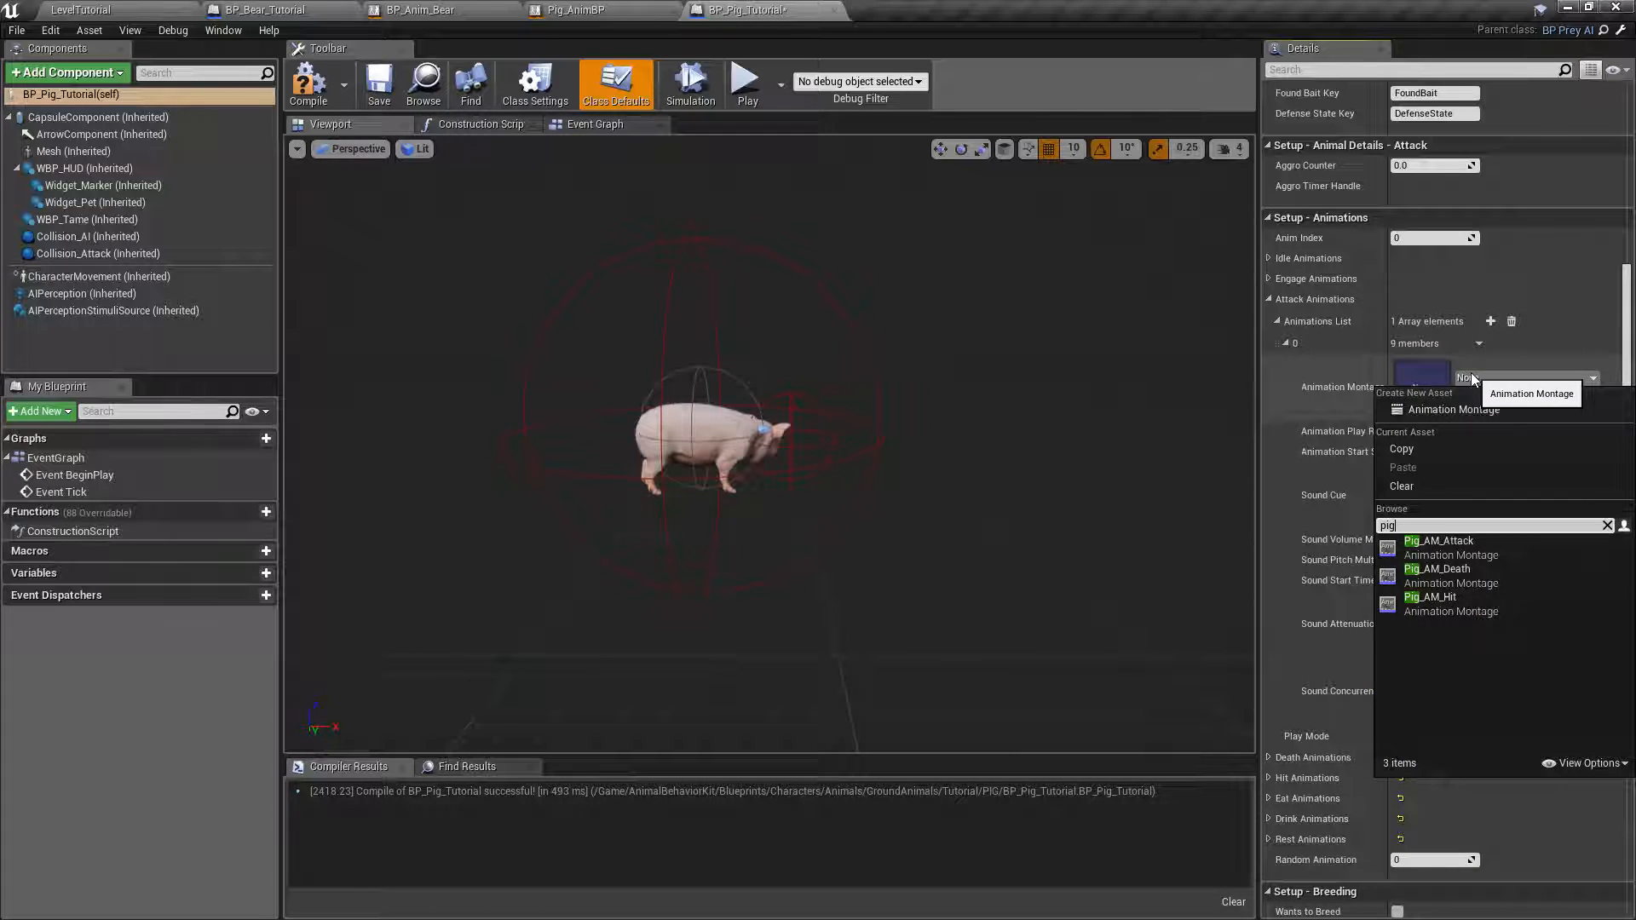
{"action": "left_click", "coordinate": [1442, 551]}
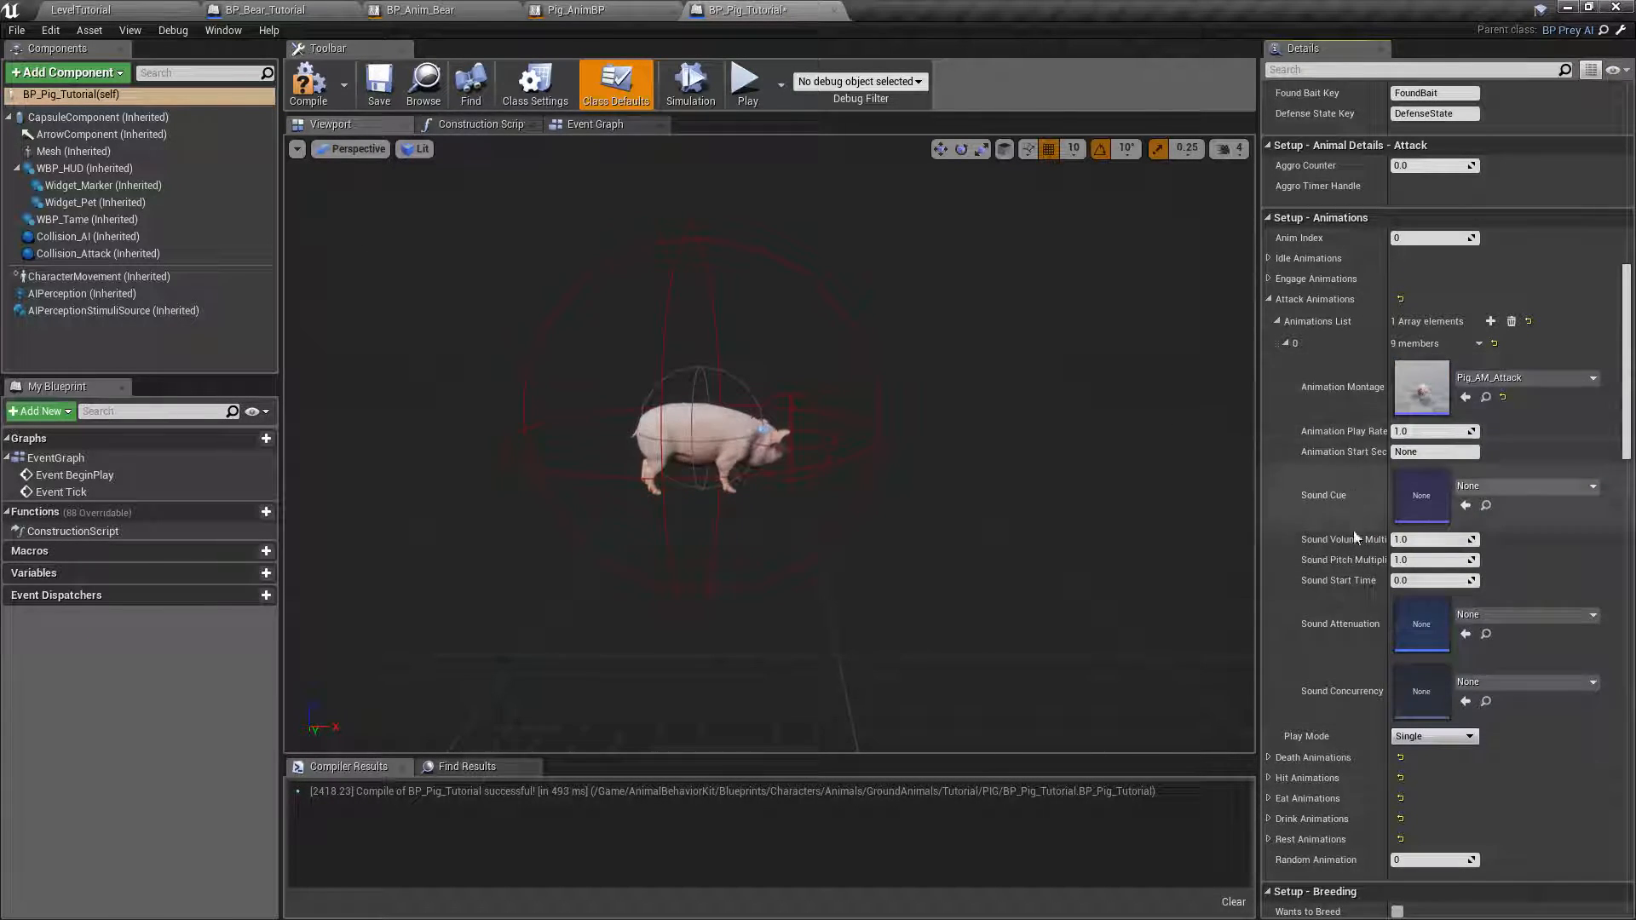
{"action": "left_click", "coordinate": [1277, 321]}
{"action": "left_click", "coordinate": [1268, 299]}
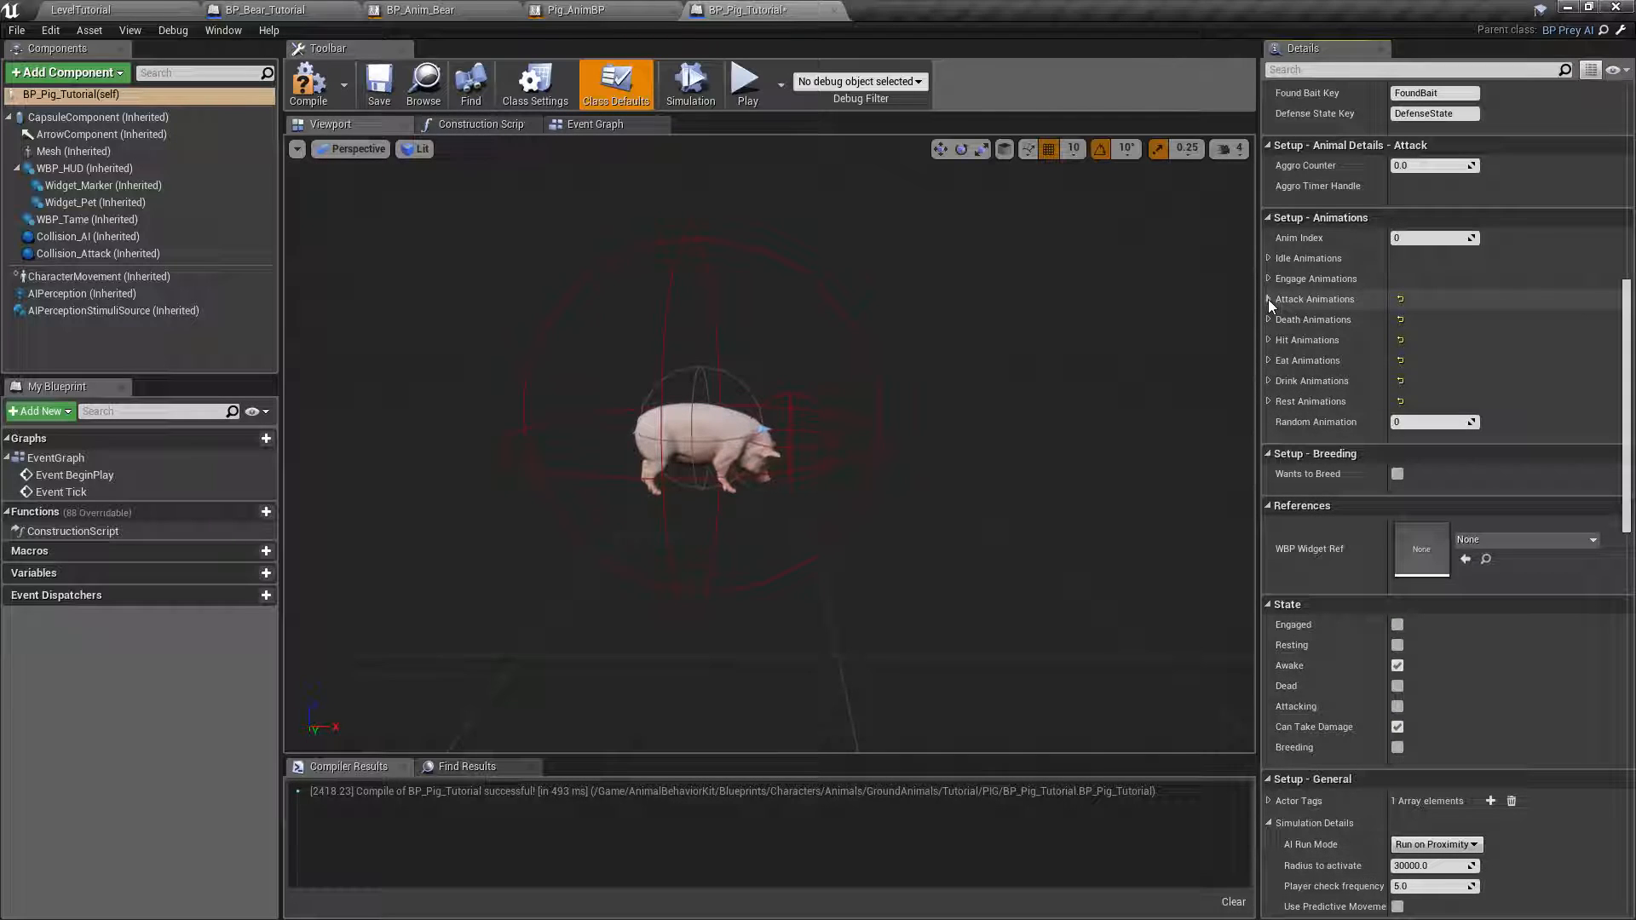
Add an entry to the Death Animations list with Pig_AM_Death as its Animation Montage, and collapse the group.
{"action": "left_click", "coordinate": [1268, 320]}
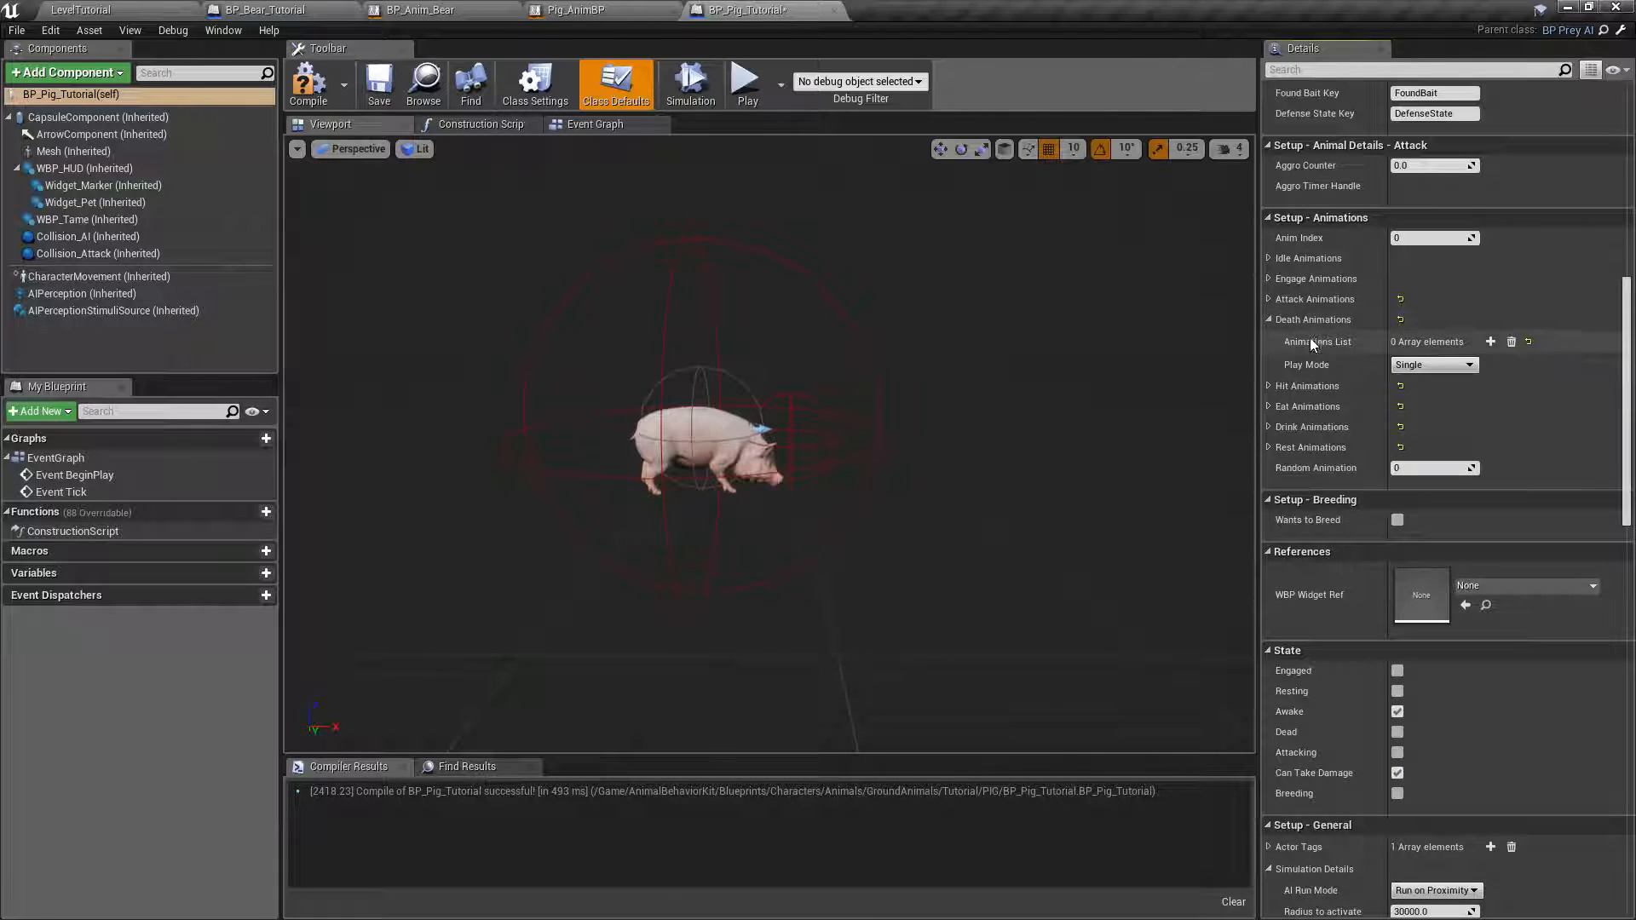
{"action": "left_click", "coordinate": [1491, 342]}
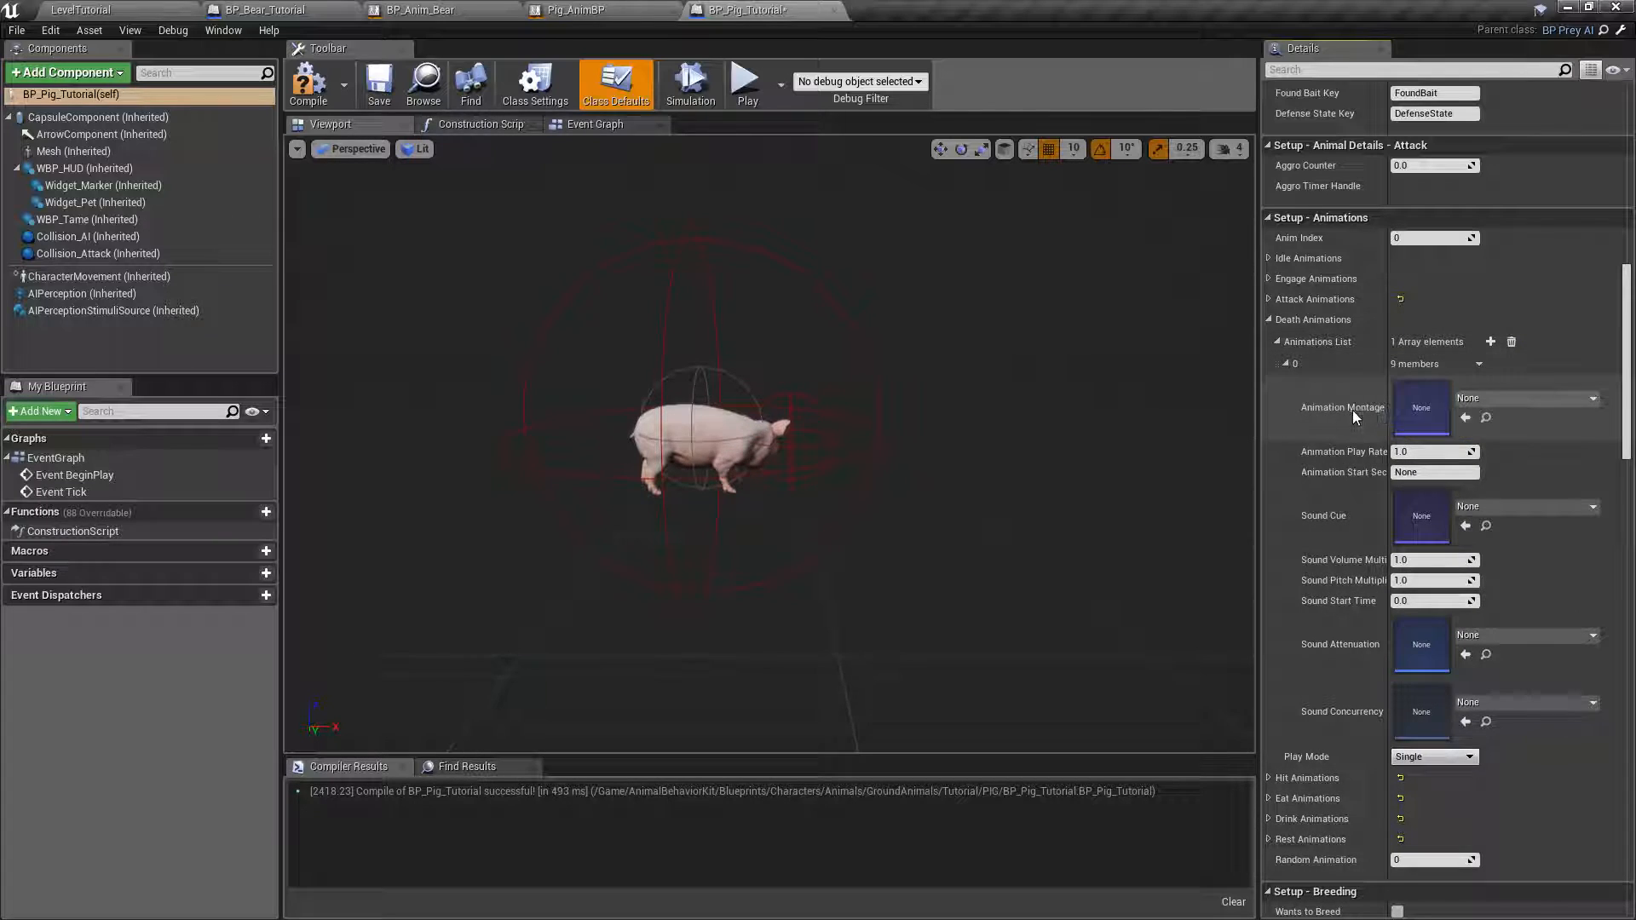
{"action": "left_click", "coordinate": [1491, 401]}
{"action": "type", "text": "pig"}
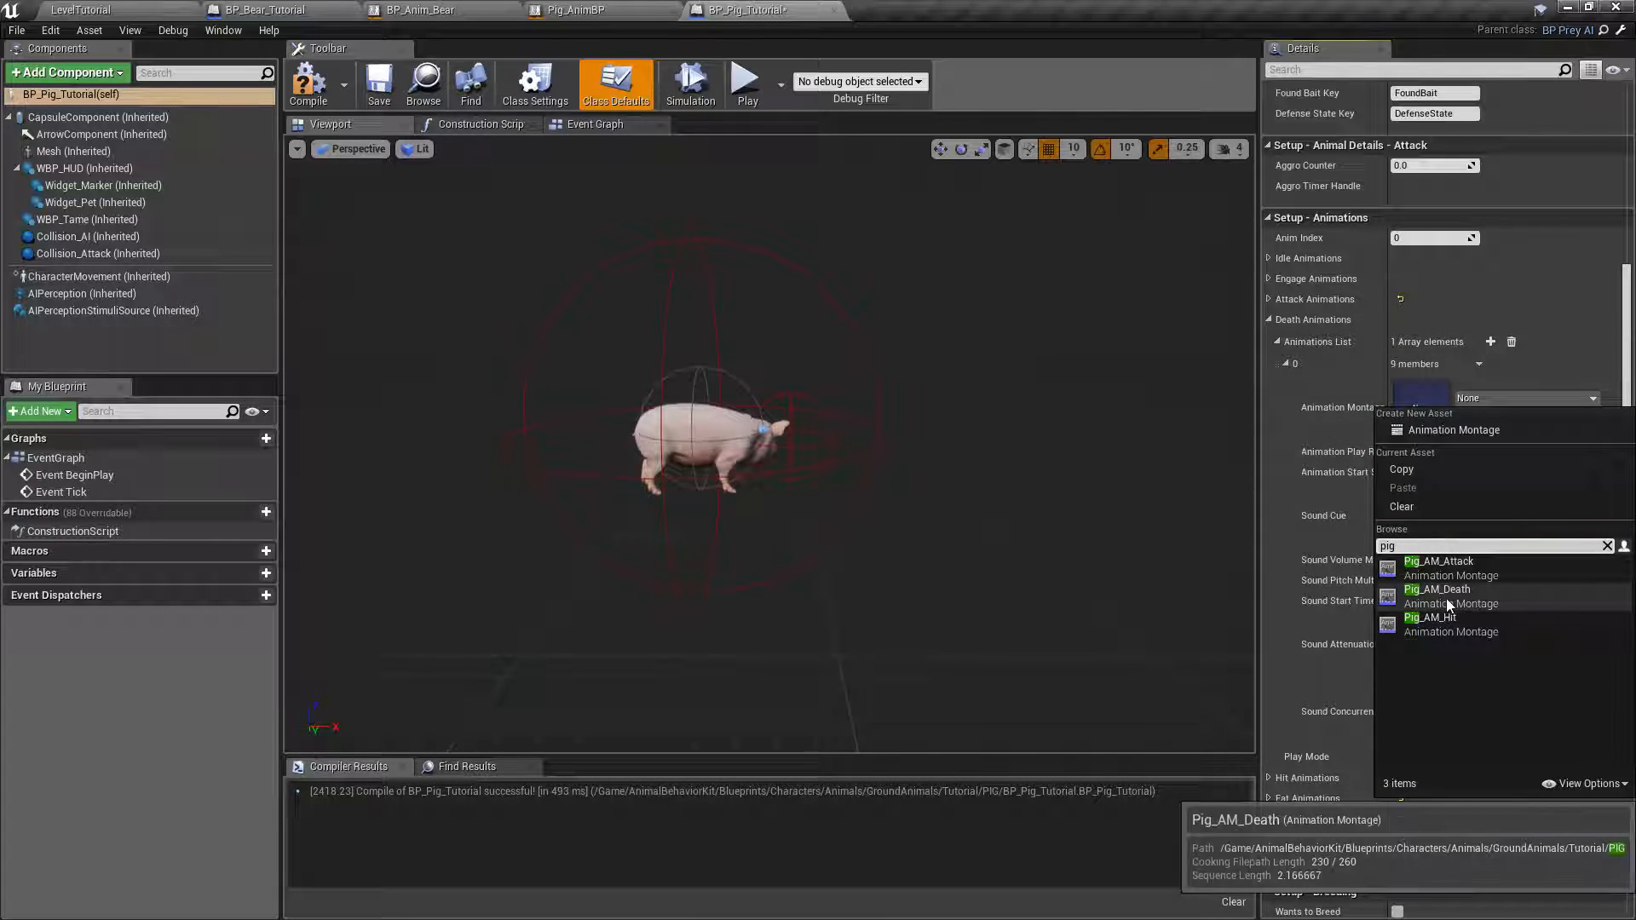
{"action": "left_click", "coordinate": [1445, 598]}
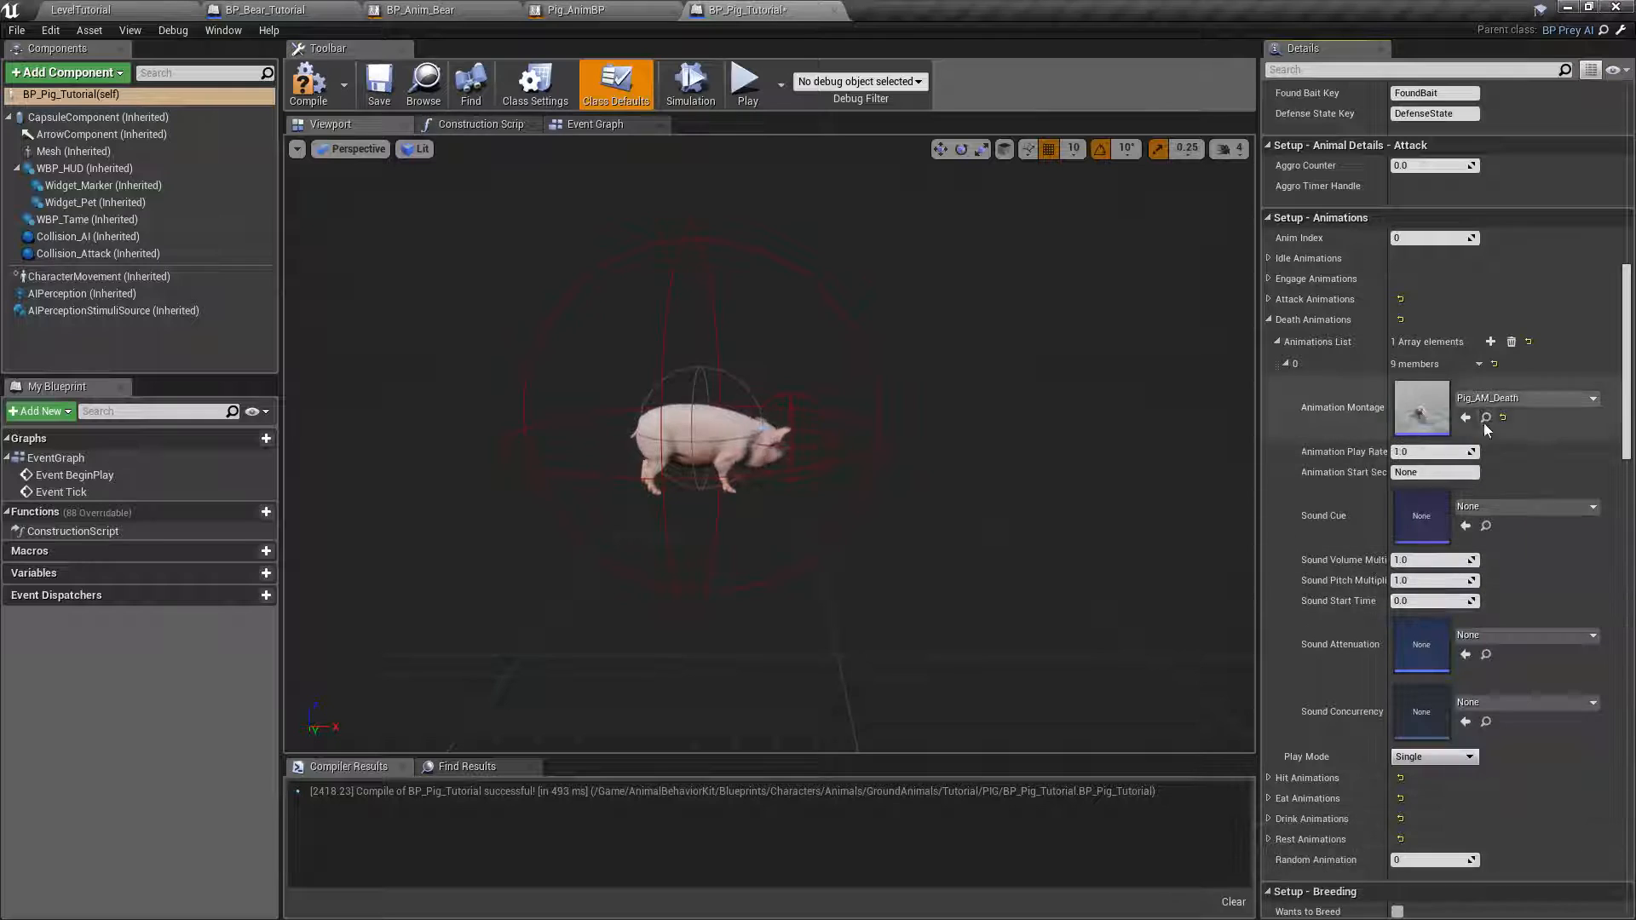
{"action": "left_click", "coordinate": [1268, 320]}
Add an entry to the Hit Animations list with Pig_AM_Hit as its Animation Montage, and compile and save the blueprint.
{"action": "left_click", "coordinate": [1268, 340]}
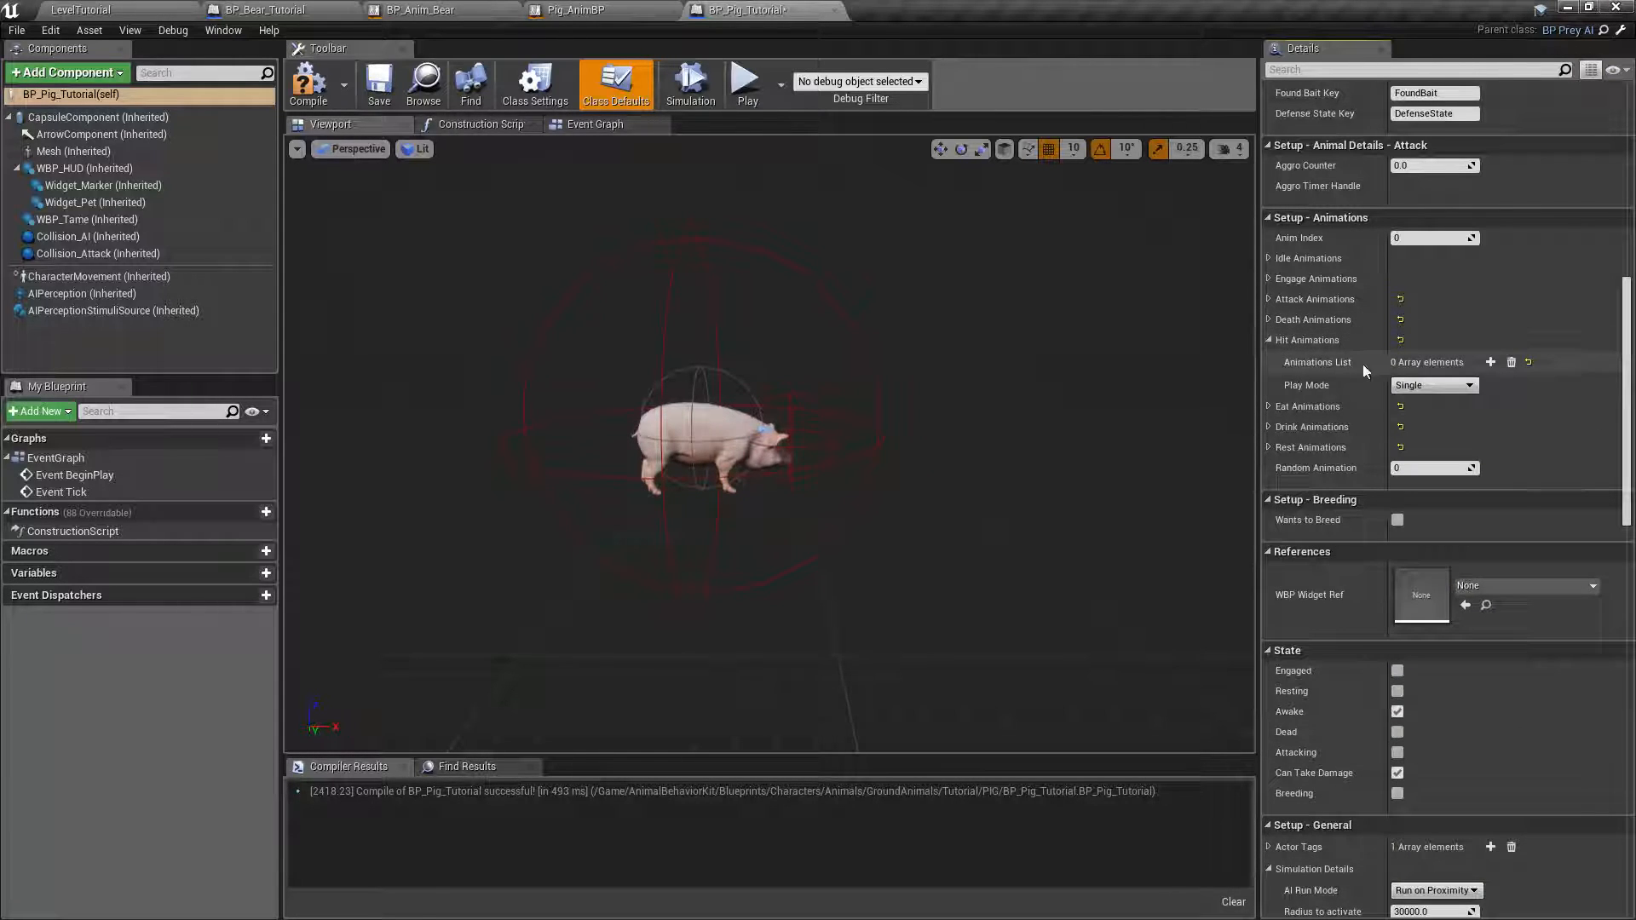
{"action": "left_click", "coordinate": [1491, 363]}
{"action": "left_click", "coordinate": [1474, 417]}
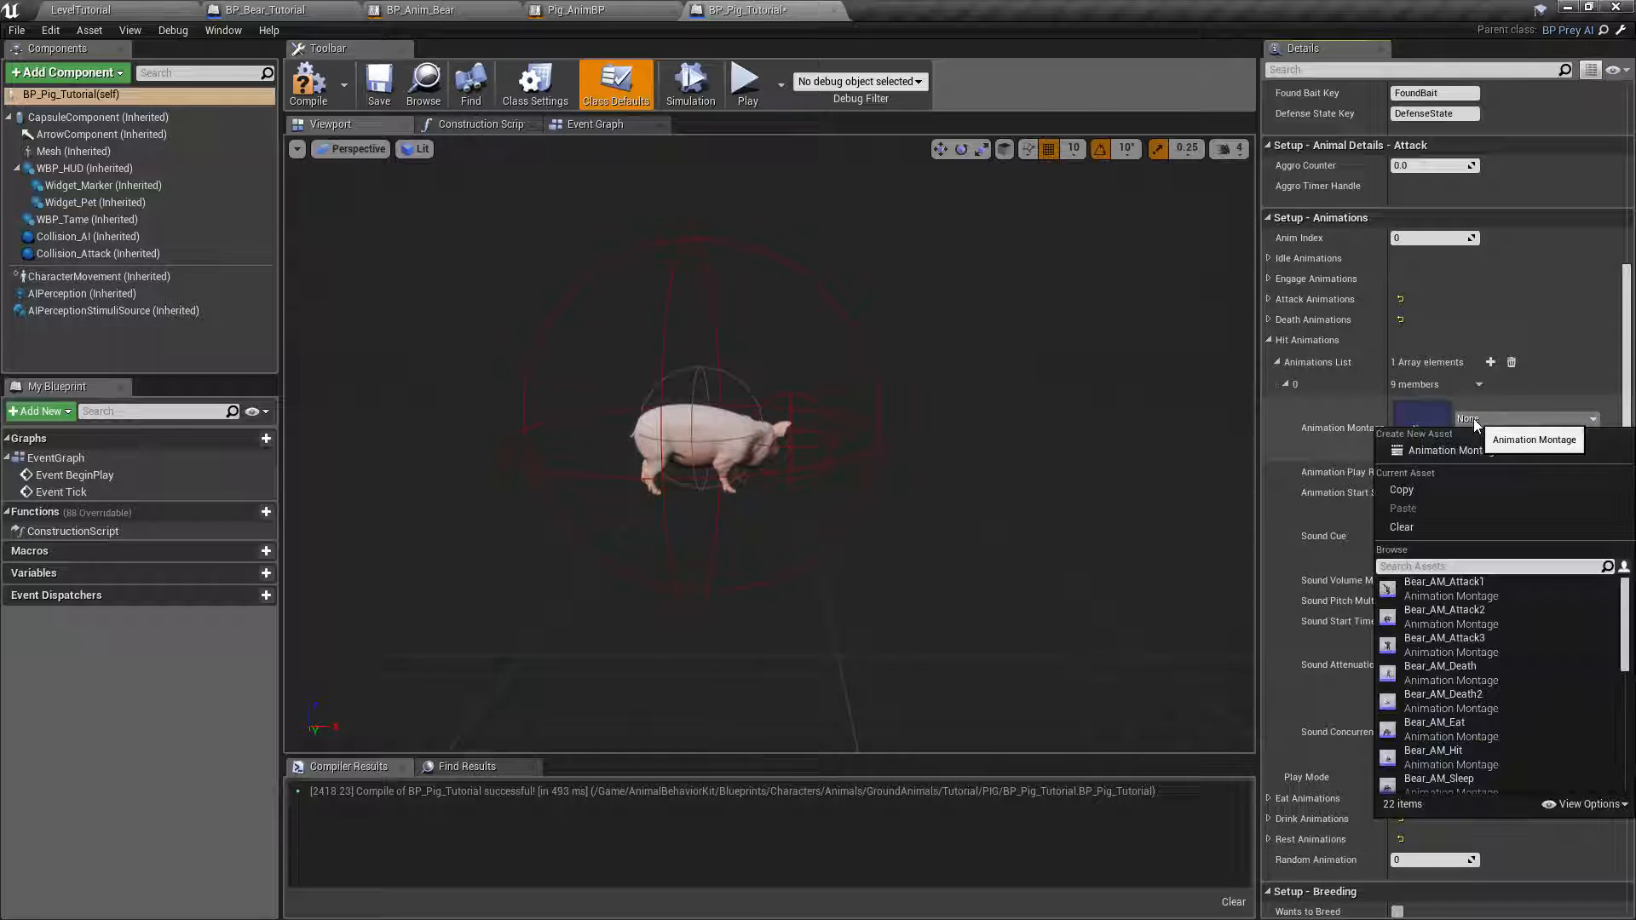
{"action": "type", "text": "pig"}
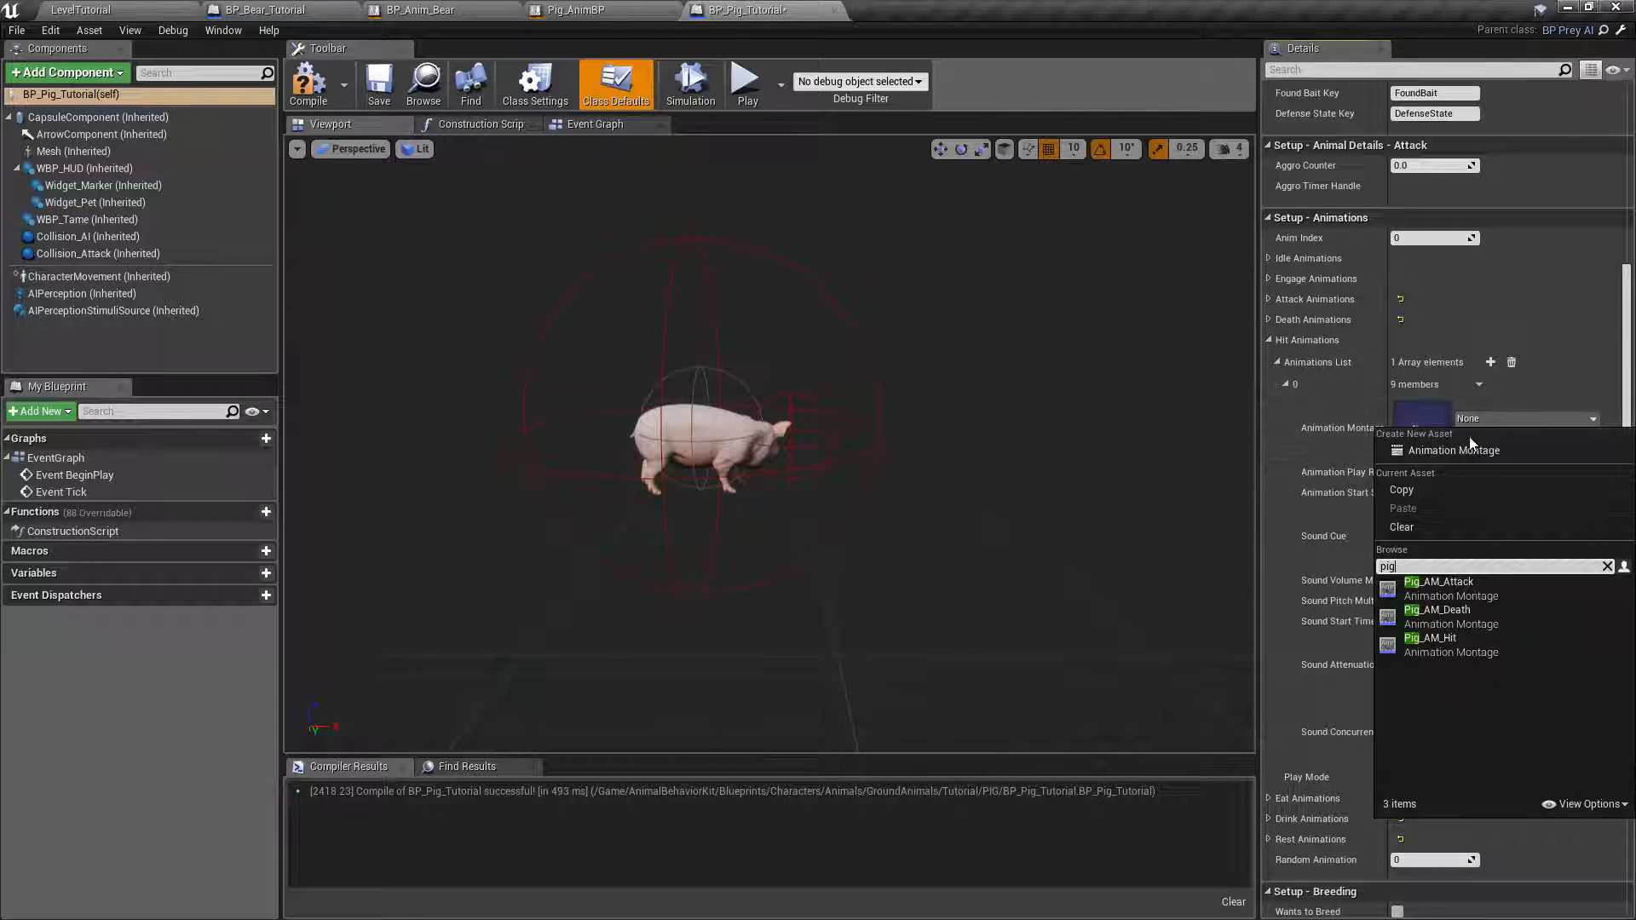
{"action": "left_click", "coordinate": [1430, 637]}
{"action": "left_click", "coordinate": [1270, 339]}
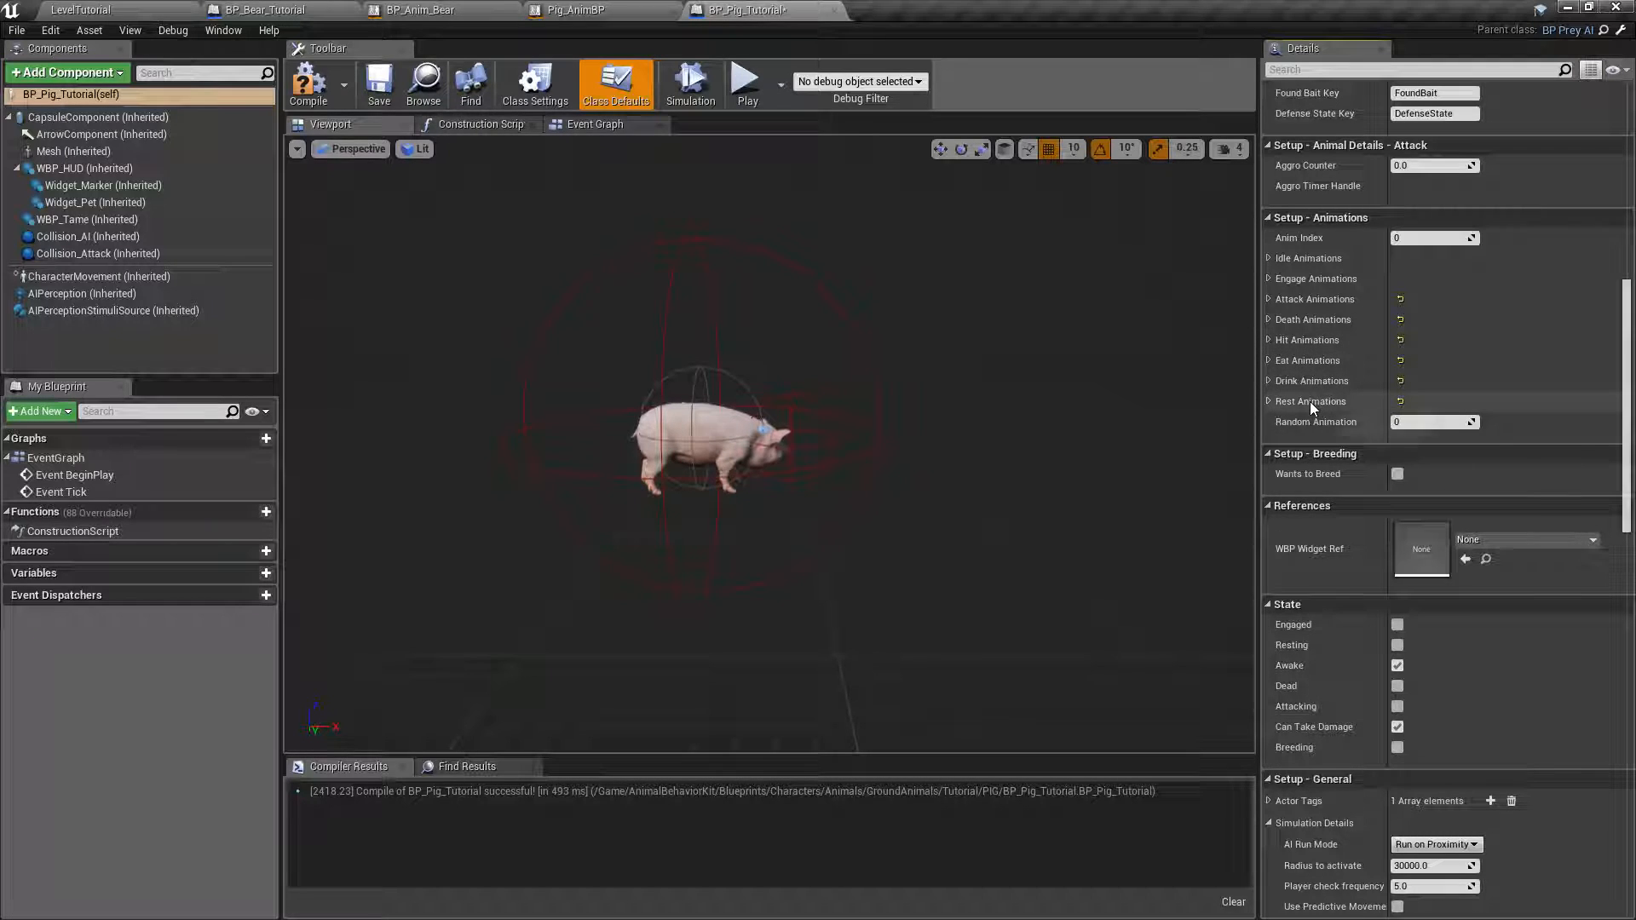
{"action": "left_click", "coordinate": [298, 94]}
{"action": "left_click", "coordinate": [379, 85]}
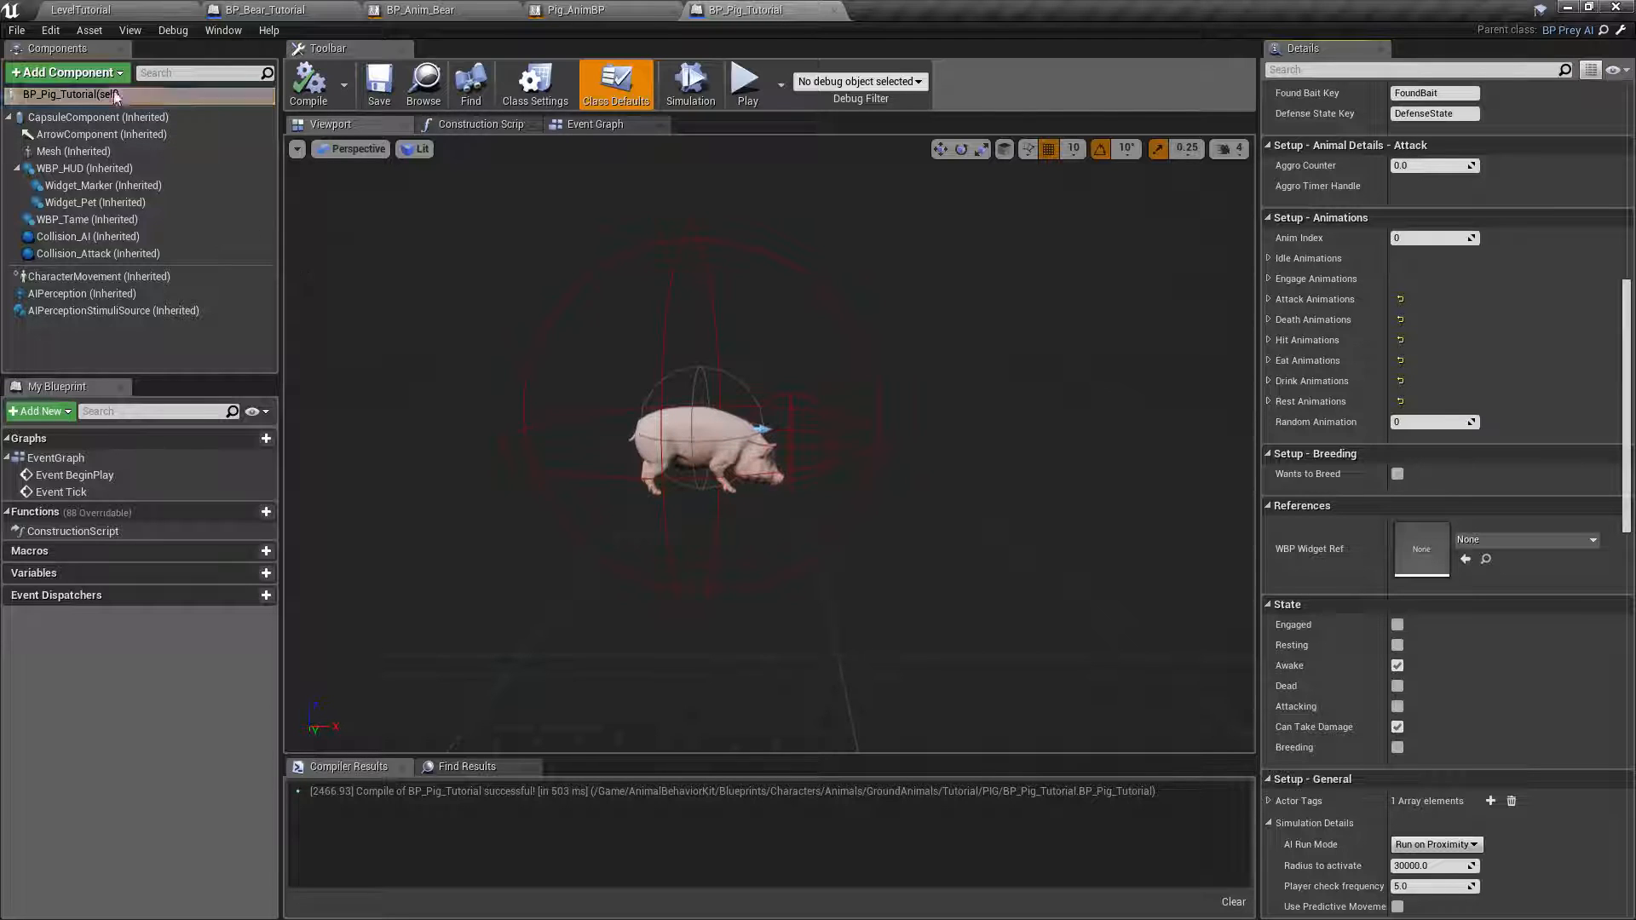
Place BP_Pig_Tutorial in LevelTutorial on the grass near the bear, at about X -1080, Y -3010, Z 170.
{"action": "left_click", "coordinate": [81, 9]}
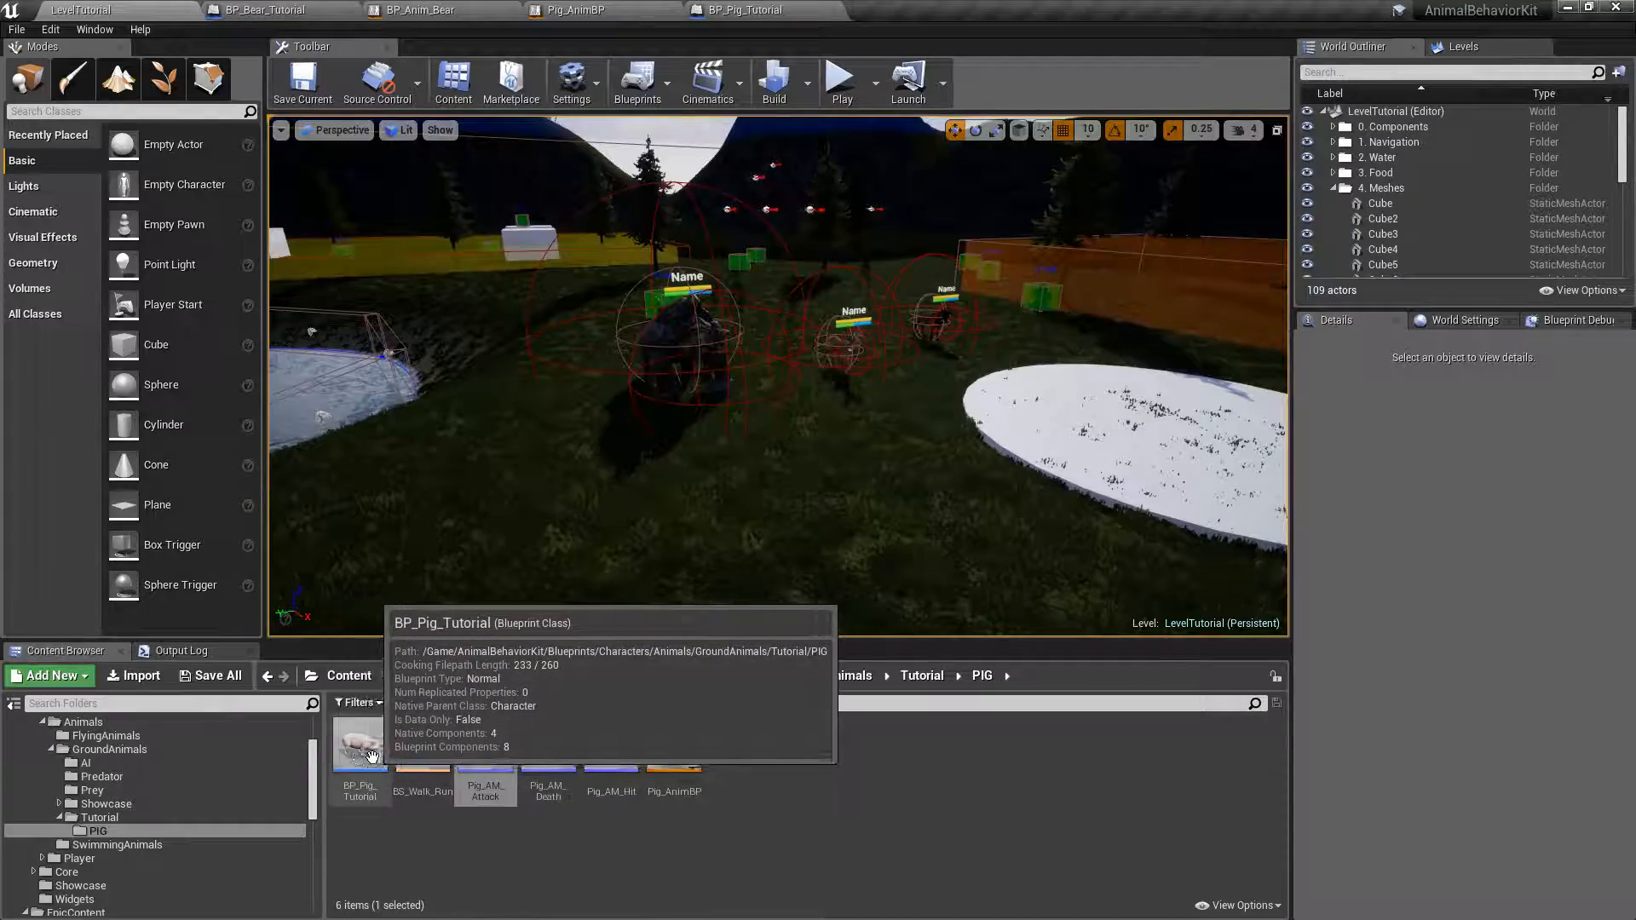
{"action": "left_click_drag", "start_coordinate": [360, 745], "coordinate": [542, 499]}
{"action": "right_click_drag", "start_coordinate": [543, 498], "coordinate": [530, 436]}
{"action": "key", "text": "w"}
{"action": "key", "text": "d"}
{"action": "key", "text": "a"}
{"action": "right_click_drag", "start_coordinate": [739, 413], "coordinate": [877, 434]}
{"action": "key", "text": "a"}
{"action": "key", "text": "e"}
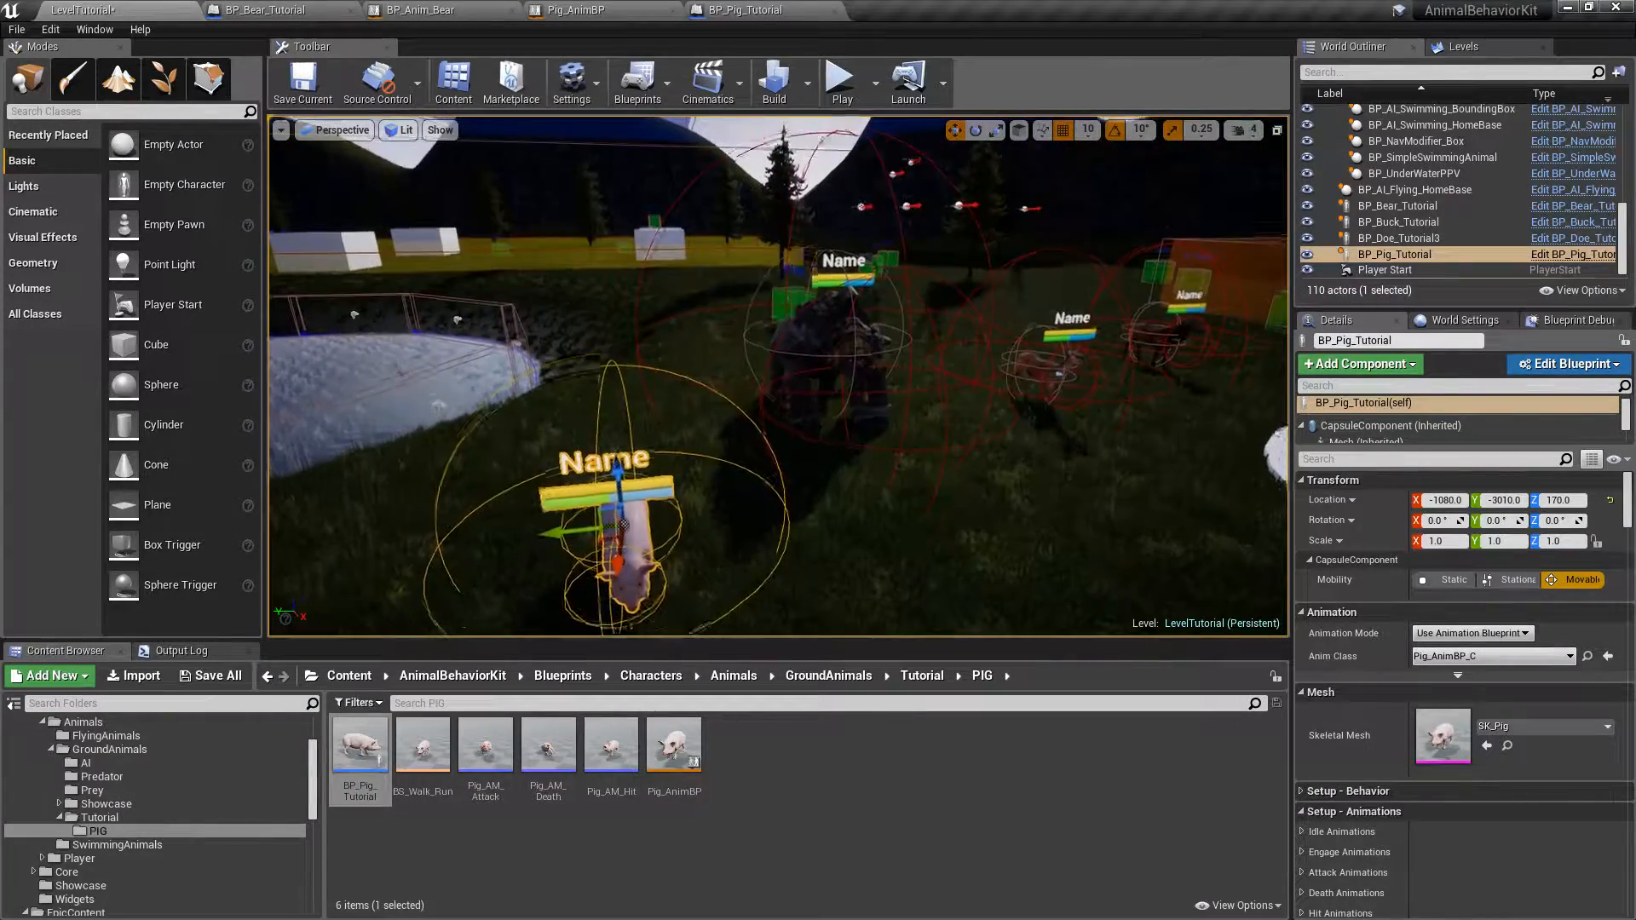
Examine the Setup - Behavior settings of the placed bear, doe and buck, including their Roam and Engage Behavior.
{"action": "left_click", "coordinate": [837, 357]}
{"action": "scroll", "coordinate": [1372, 639], "scroll_direction": "down", "scroll_amount": 2}
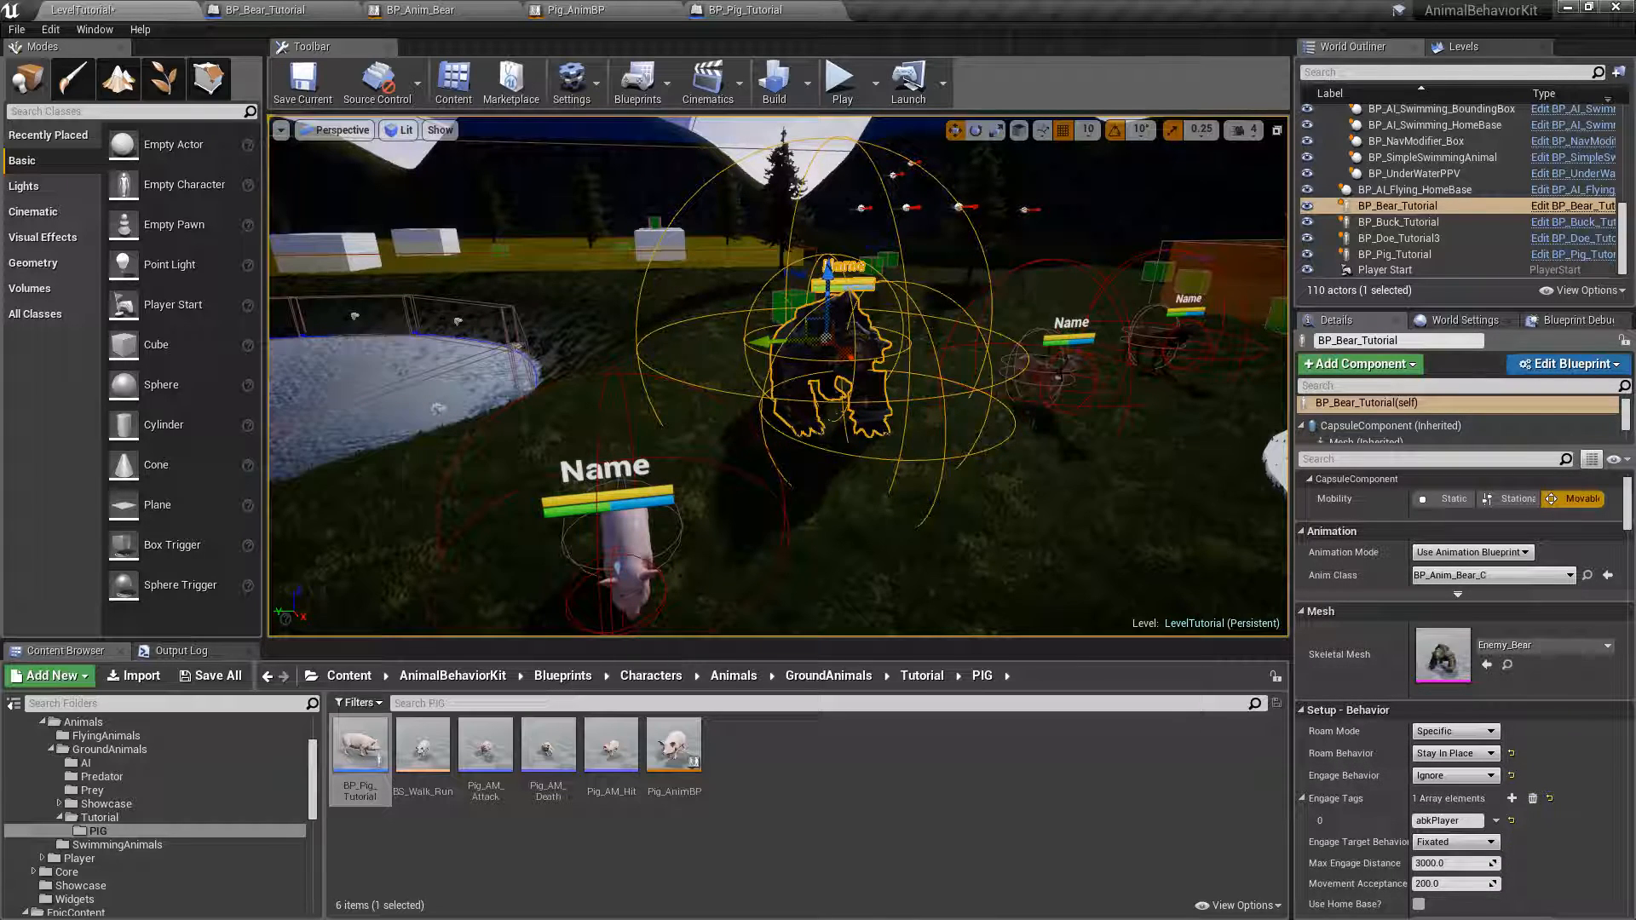
{"action": "left_click", "coordinate": [1060, 372]}
{"action": "scroll", "coordinate": [1406, 630], "scroll_direction": "down", "scroll_amount": 1}
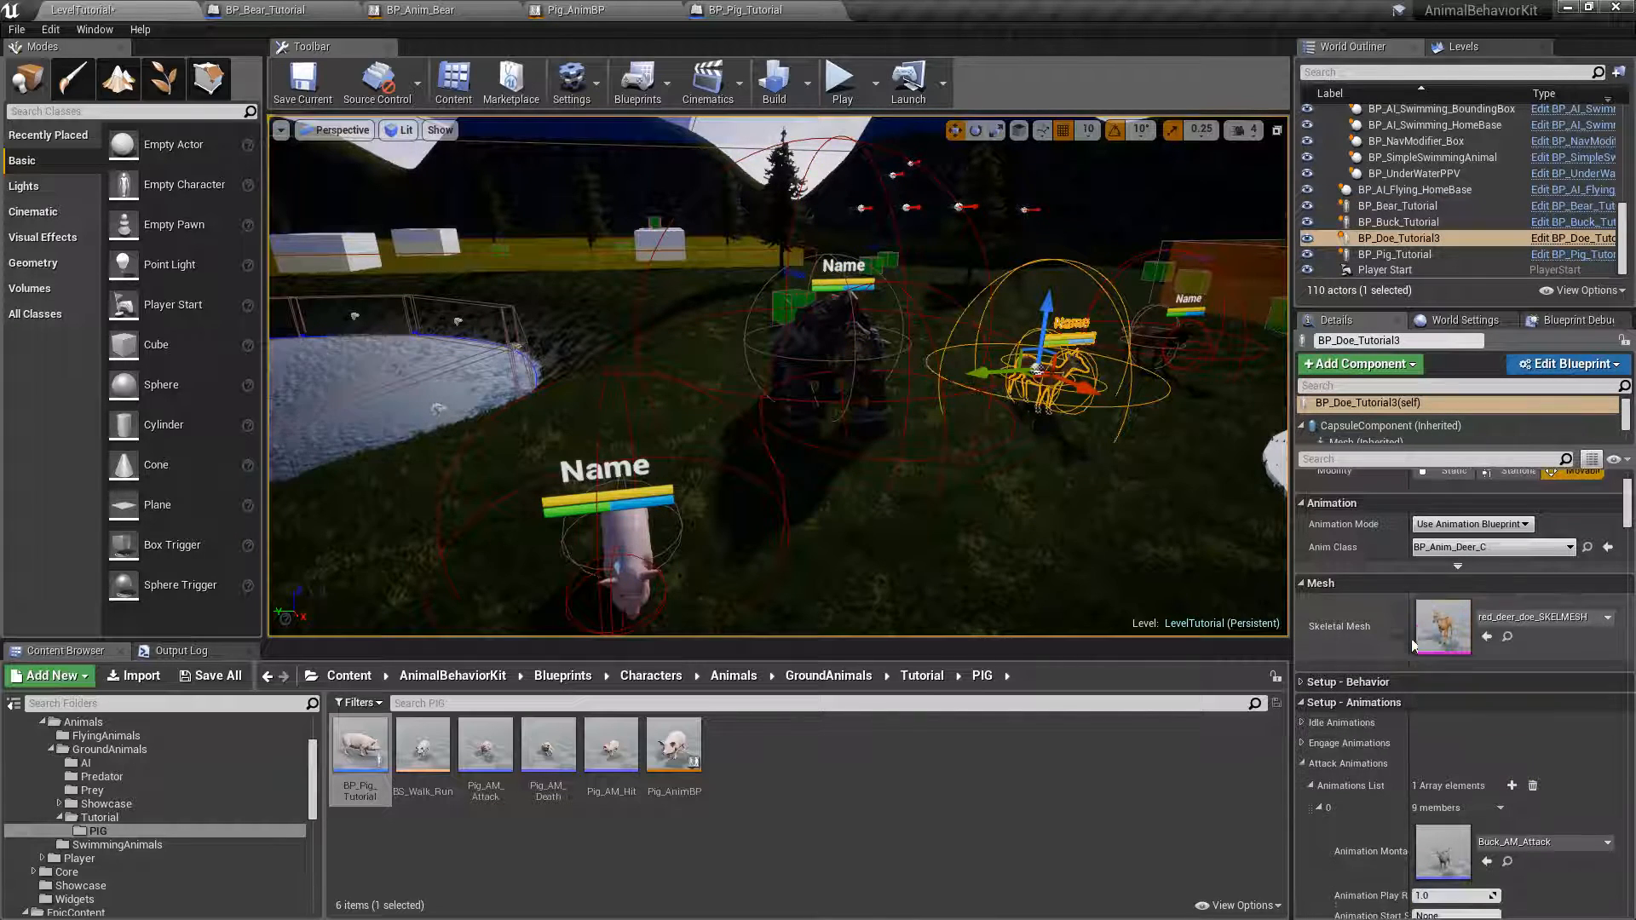
{"action": "left_click", "coordinate": [1330, 682]}
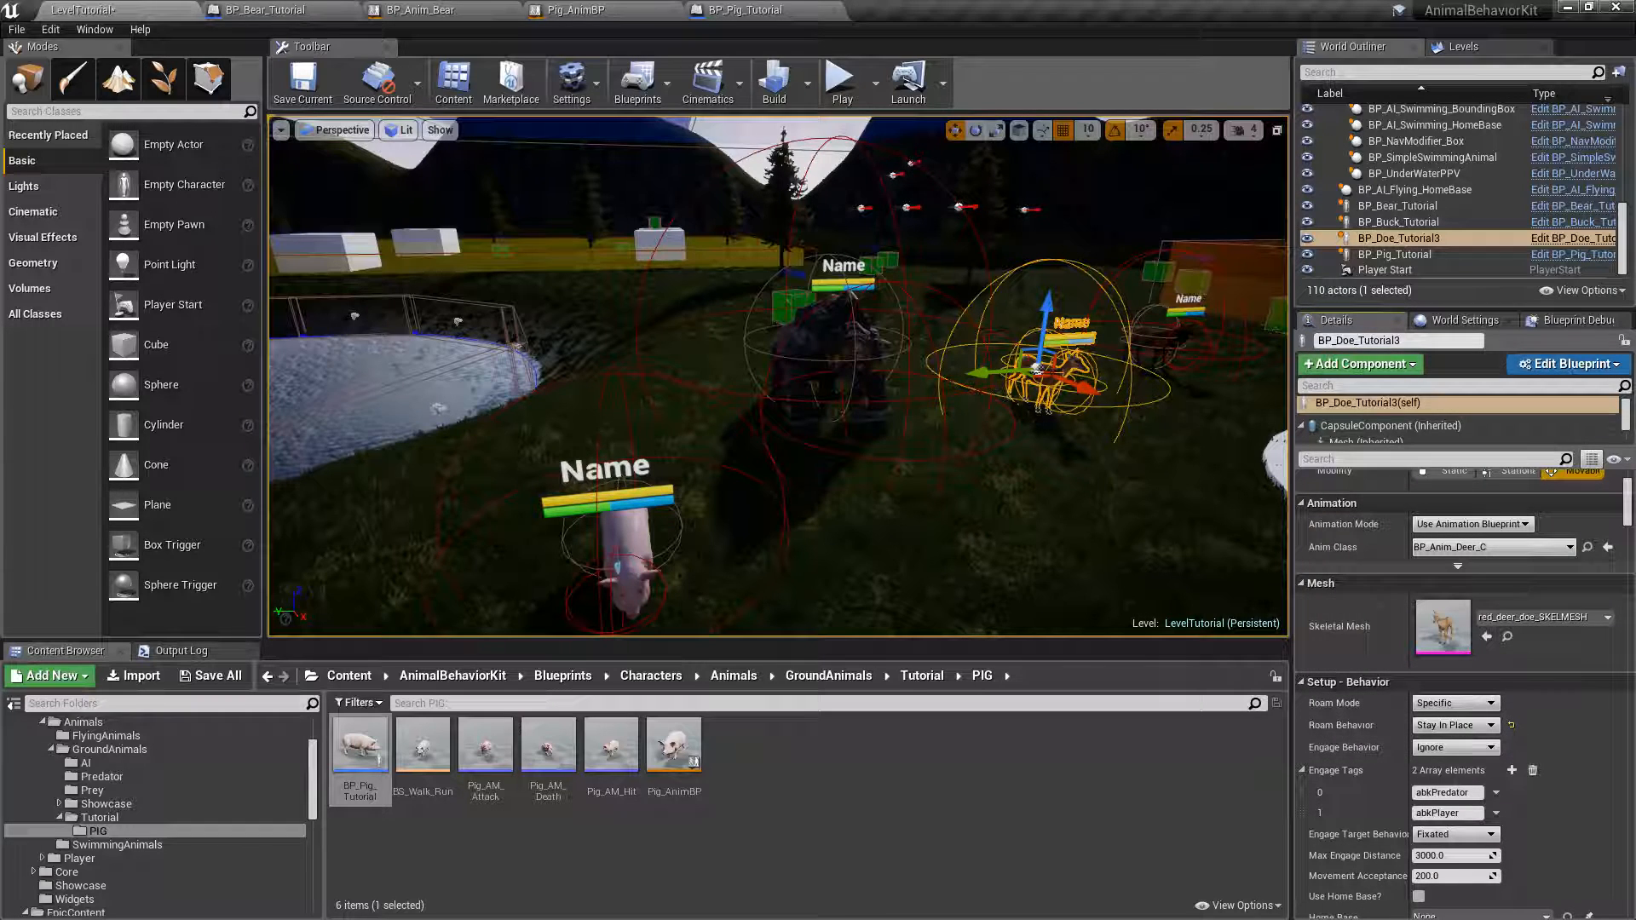
{"action": "left_click", "coordinate": [1167, 337]}
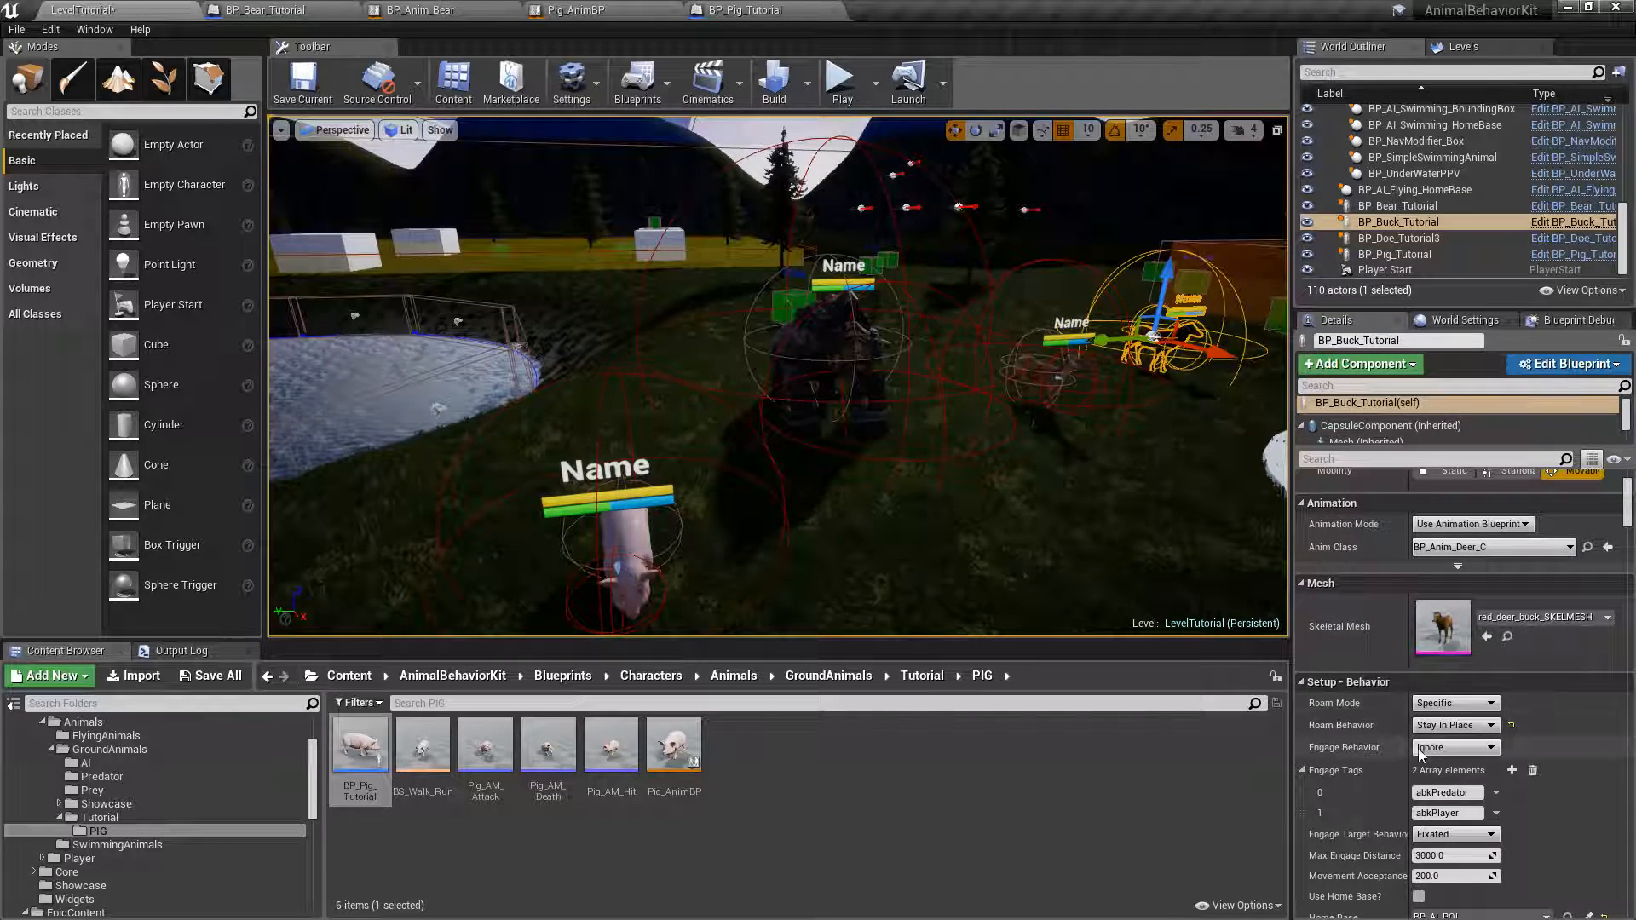
Delete the abkPredator entry from the Engage Tags in the placed pig's Setup - Behavior settings.
{"action": "key", "text": "s"}
{"action": "right_click_drag", "start_coordinate": [850, 390], "coordinate": [754, 375]}
{"action": "left_click", "coordinate": [749, 414]}
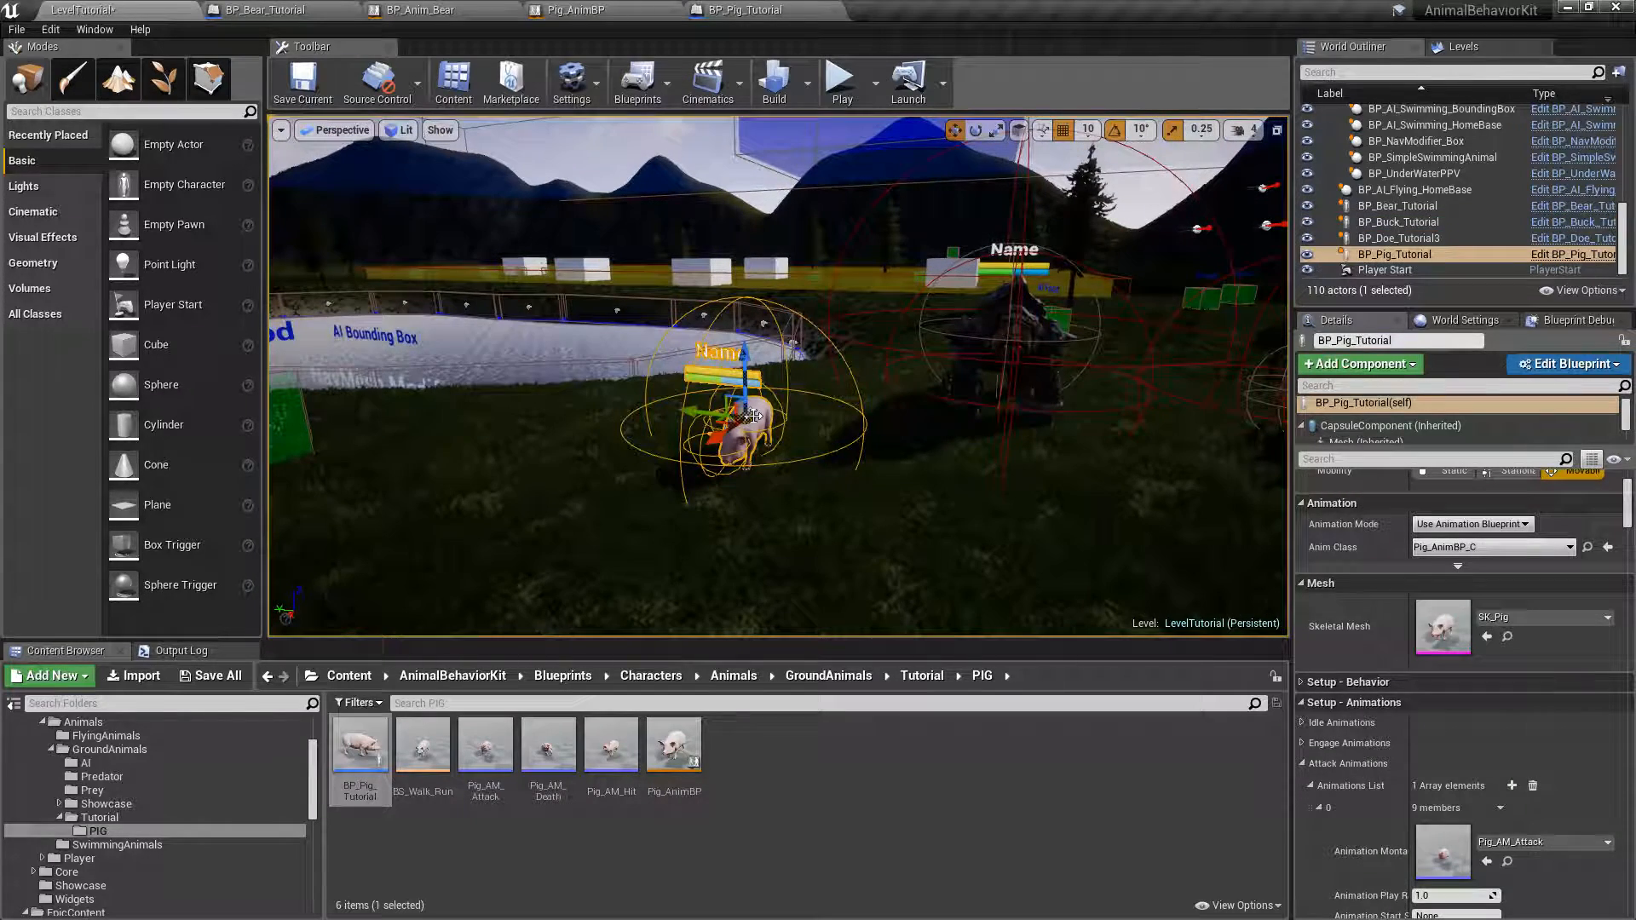
{"action": "left_click", "coordinate": [1302, 683]}
{"action": "scroll", "coordinate": [1384, 661], "scroll_direction": "down", "scroll_amount": 4}
{"action": "mouse_move", "coordinate": [1342, 627]}
{"action": "left_mouse_down"}
{"action": "mouse_move", "coordinate": [1336, 613]}
{"action": "mouse_move", "coordinate": [1363, 634]}
{"action": "left_mouse_up"}
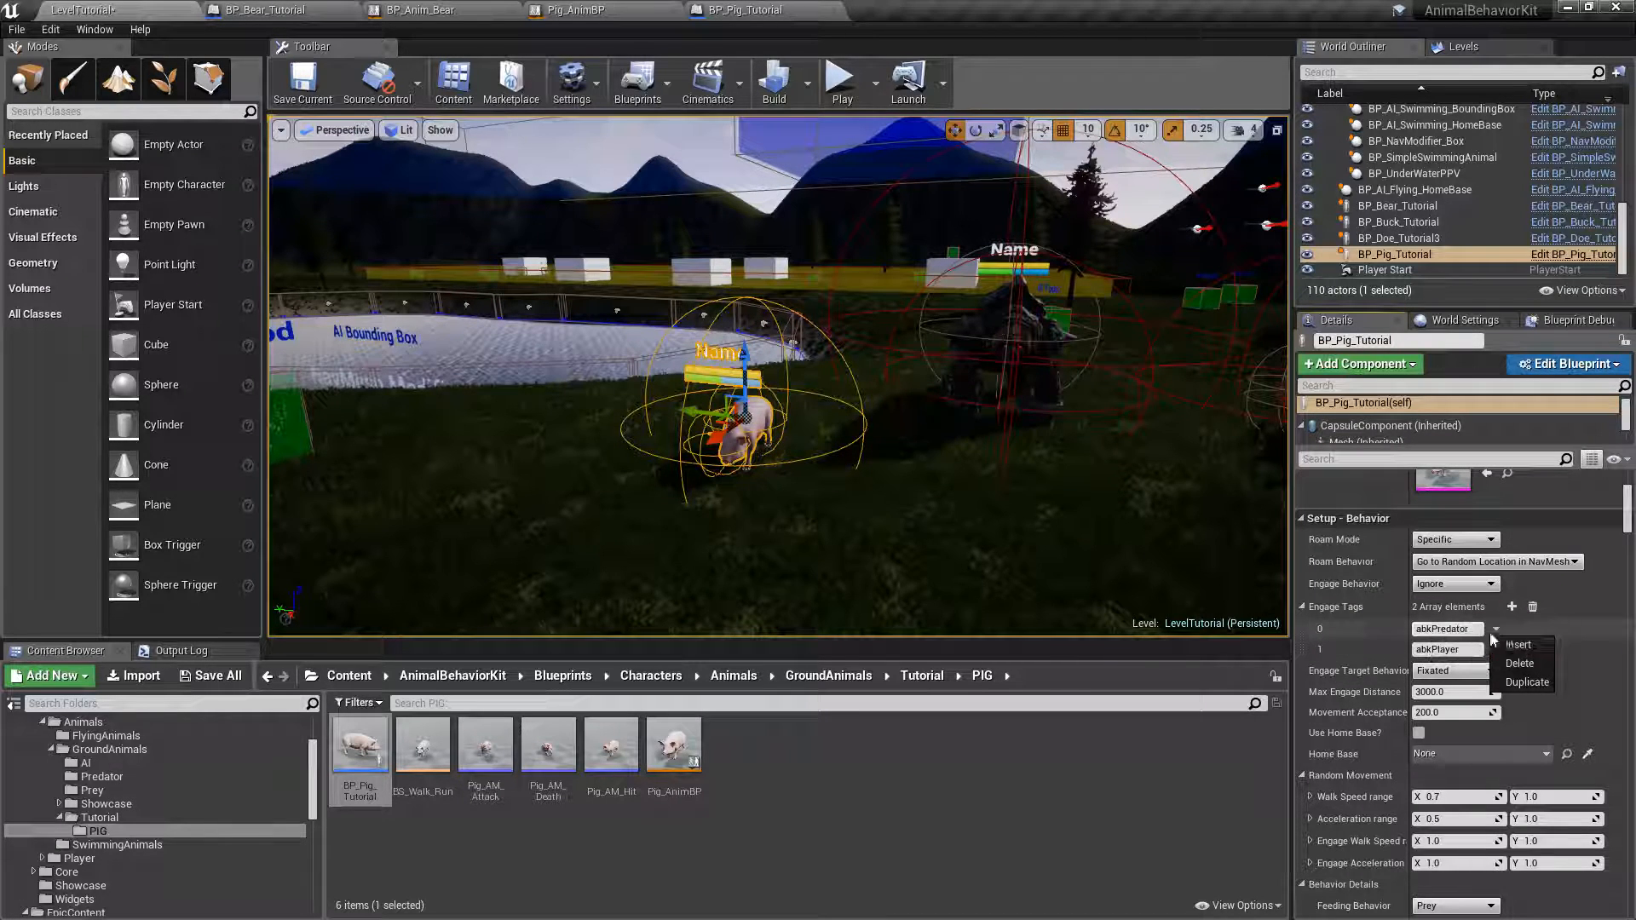
{"action": "left_click", "coordinate": [1520, 665]}
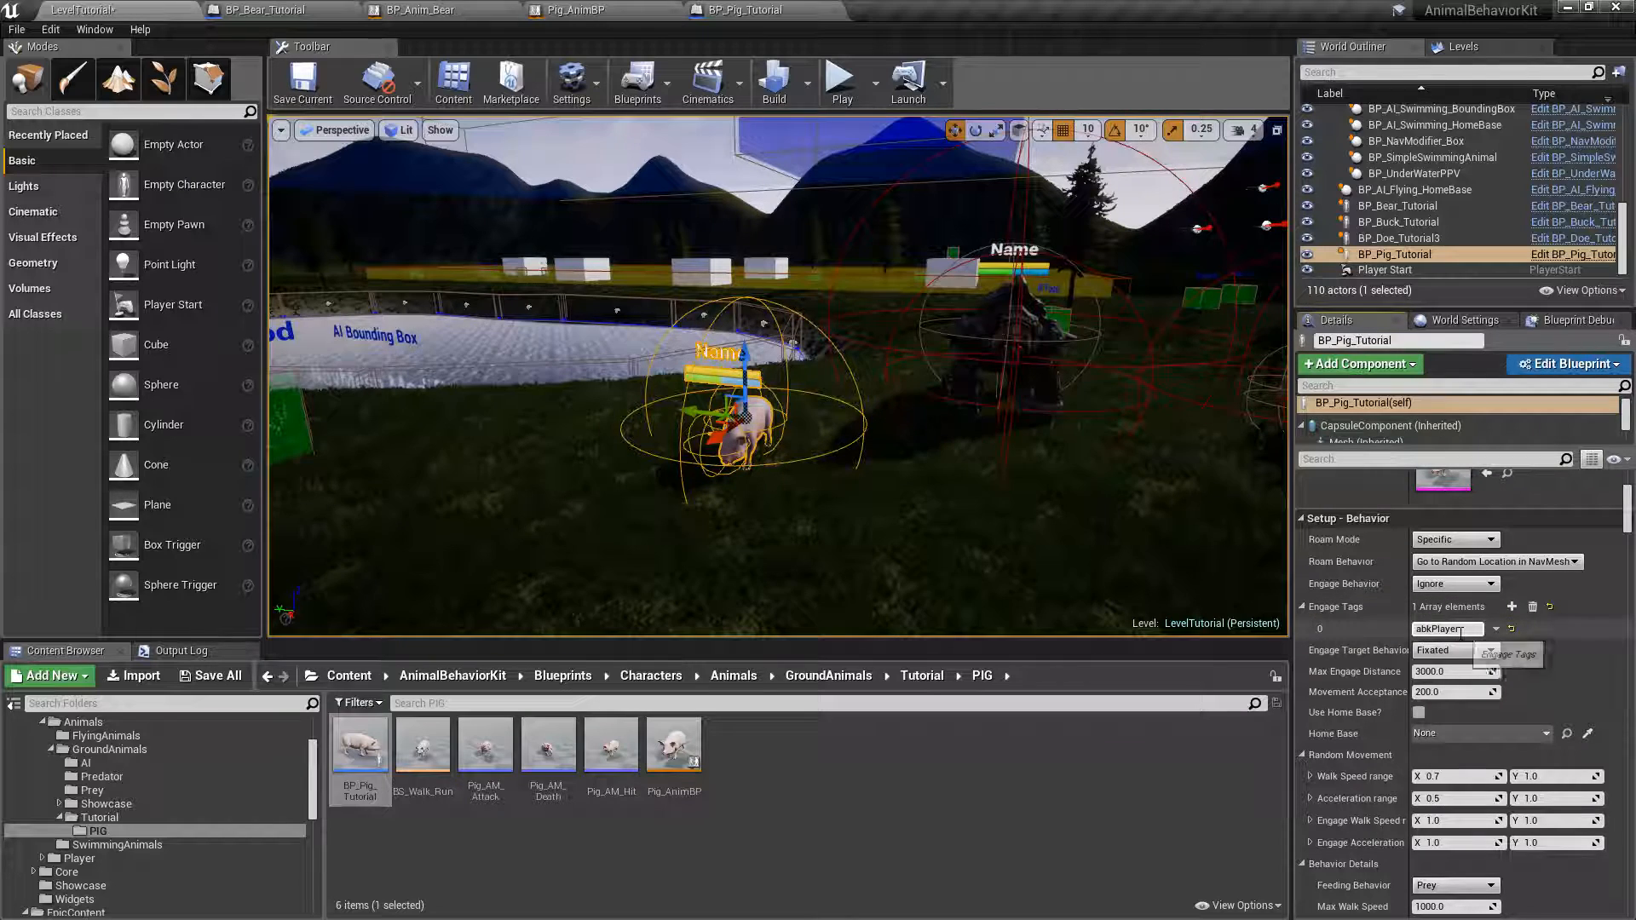
Review the placed pig's behavior, movement and attack settings, and save all modified assets.
{"action": "left_click", "coordinate": [1301, 607]}
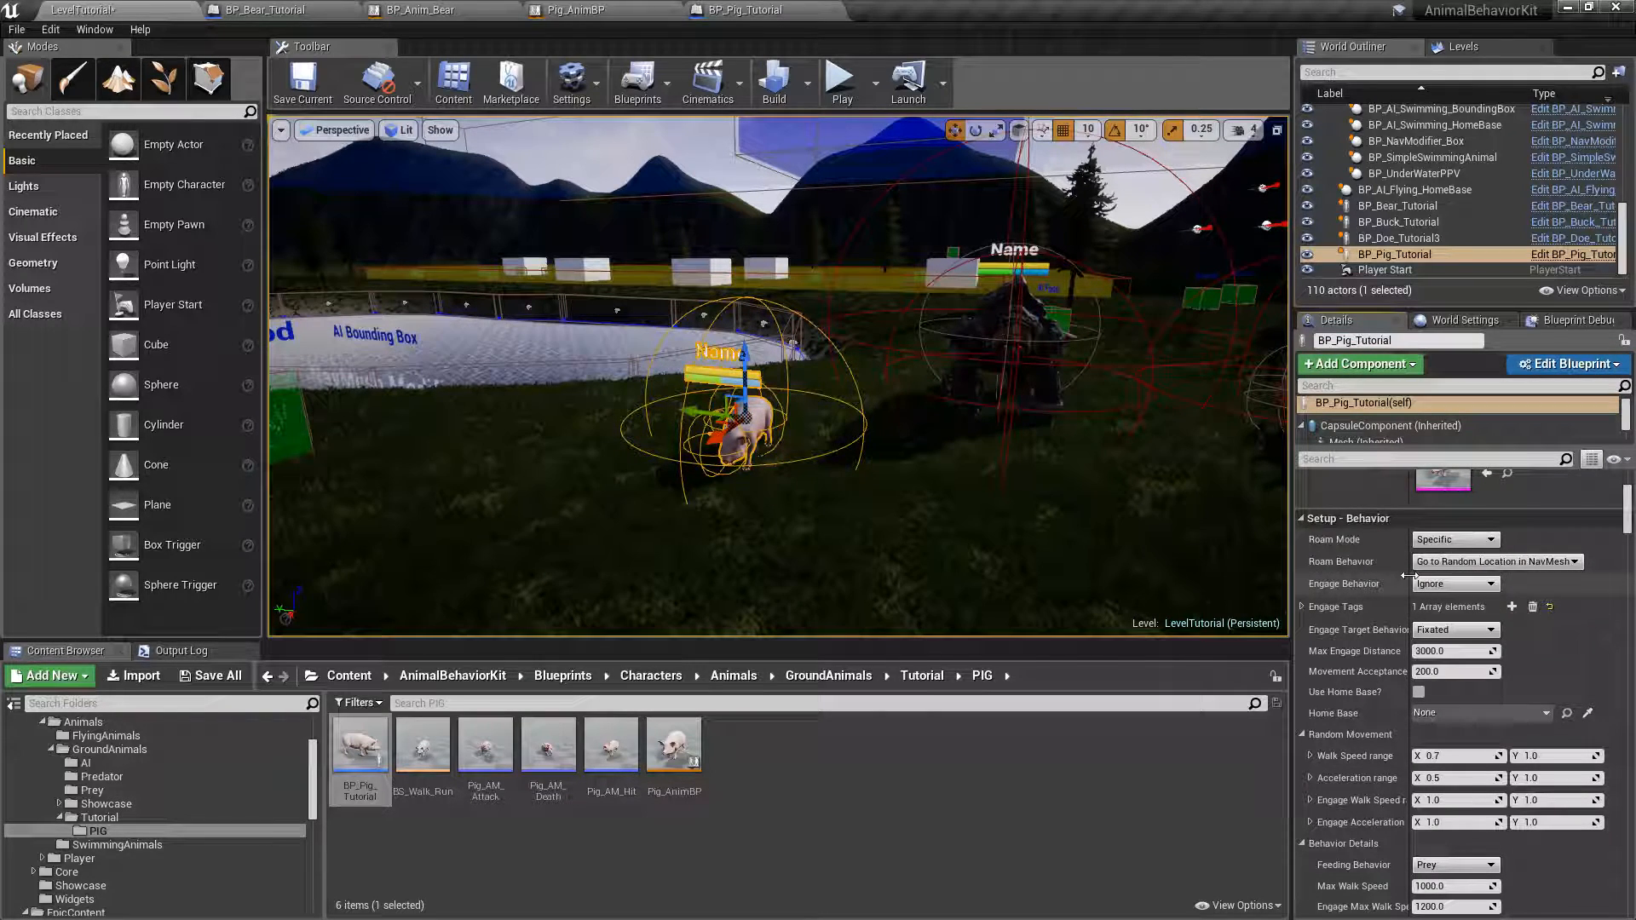
{"action": "scroll", "coordinate": [1358, 724], "scroll_direction": "down", "scroll_amount": 5}
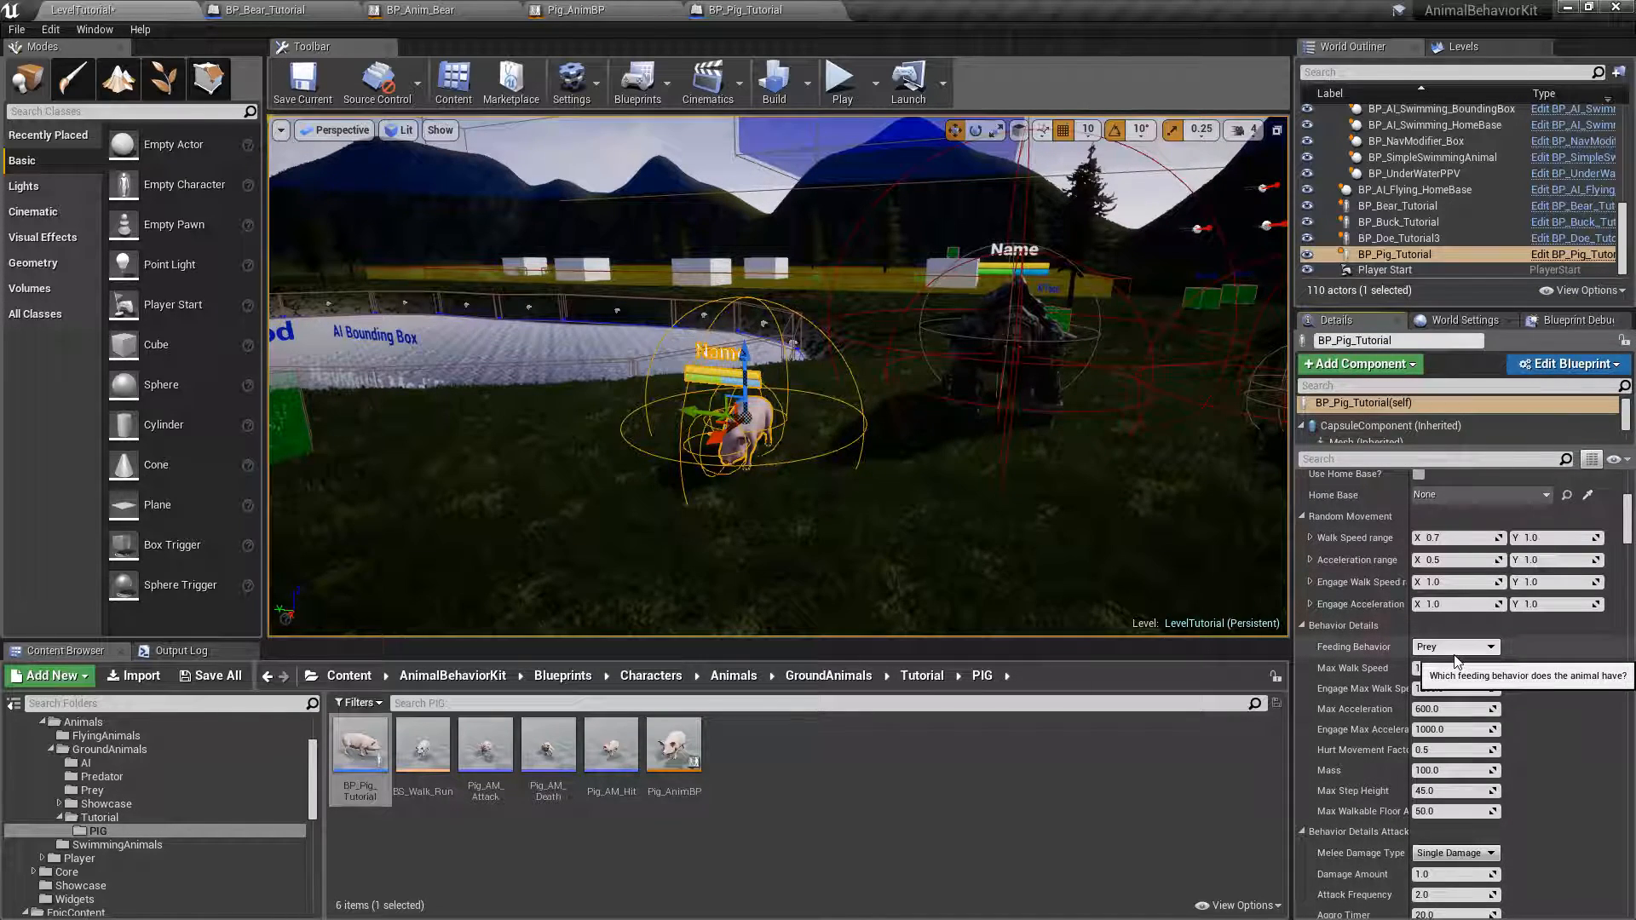
{"action": "scroll", "coordinate": [1390, 753], "scroll_direction": "down", "scroll_amount": 2}
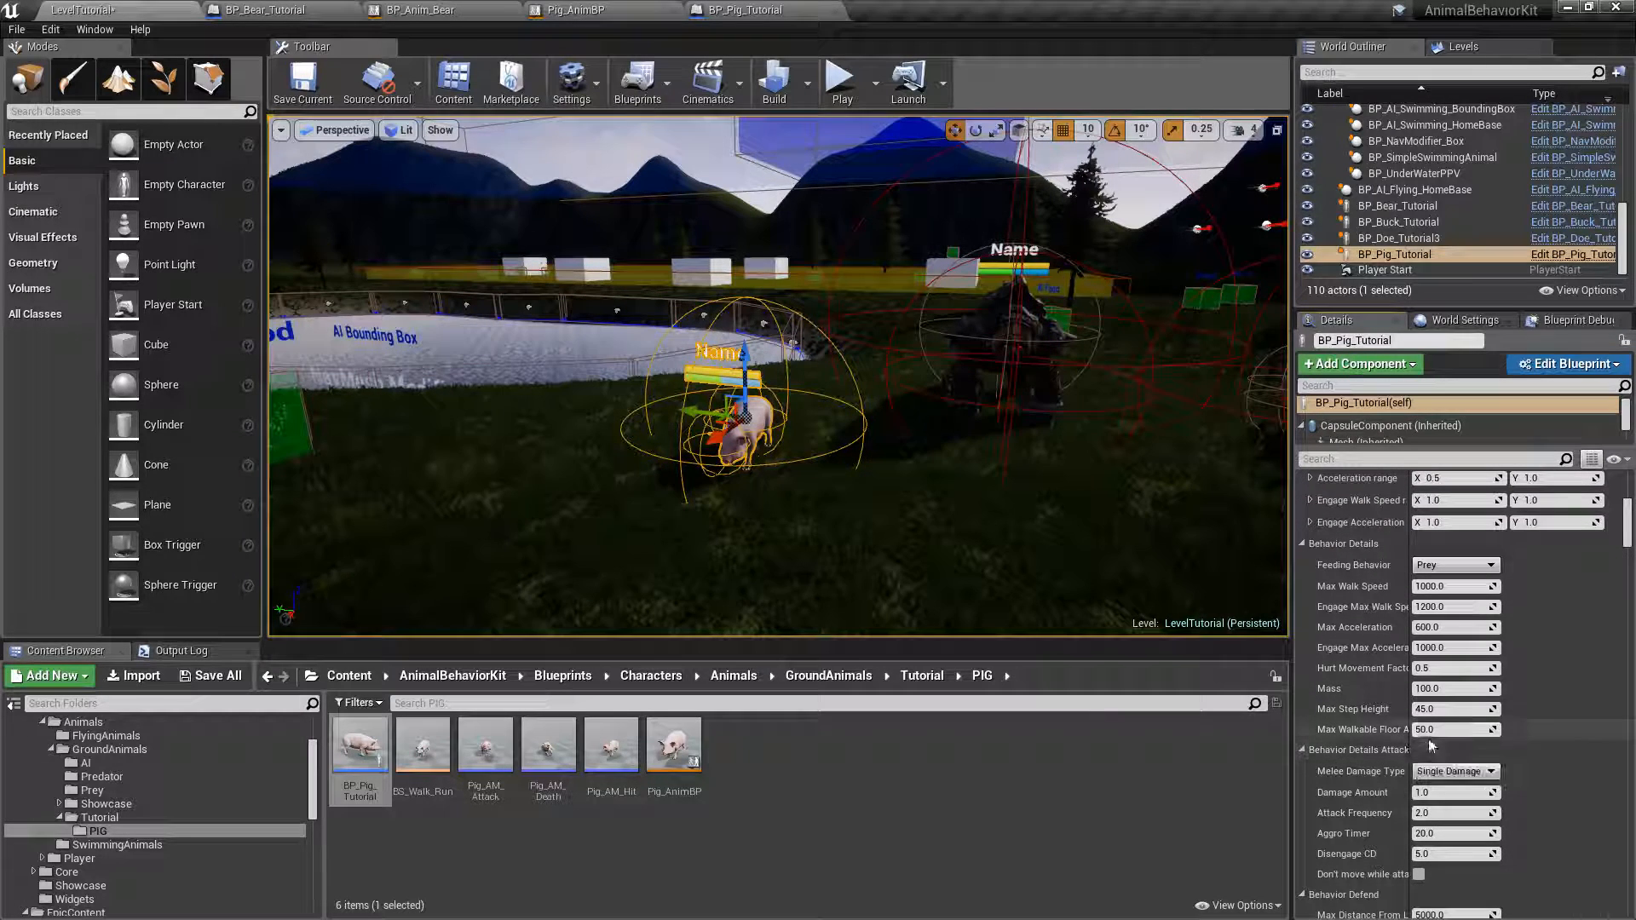
{"action": "left_click_drag", "start_coordinate": [1410, 749], "coordinate": [1459, 749]}
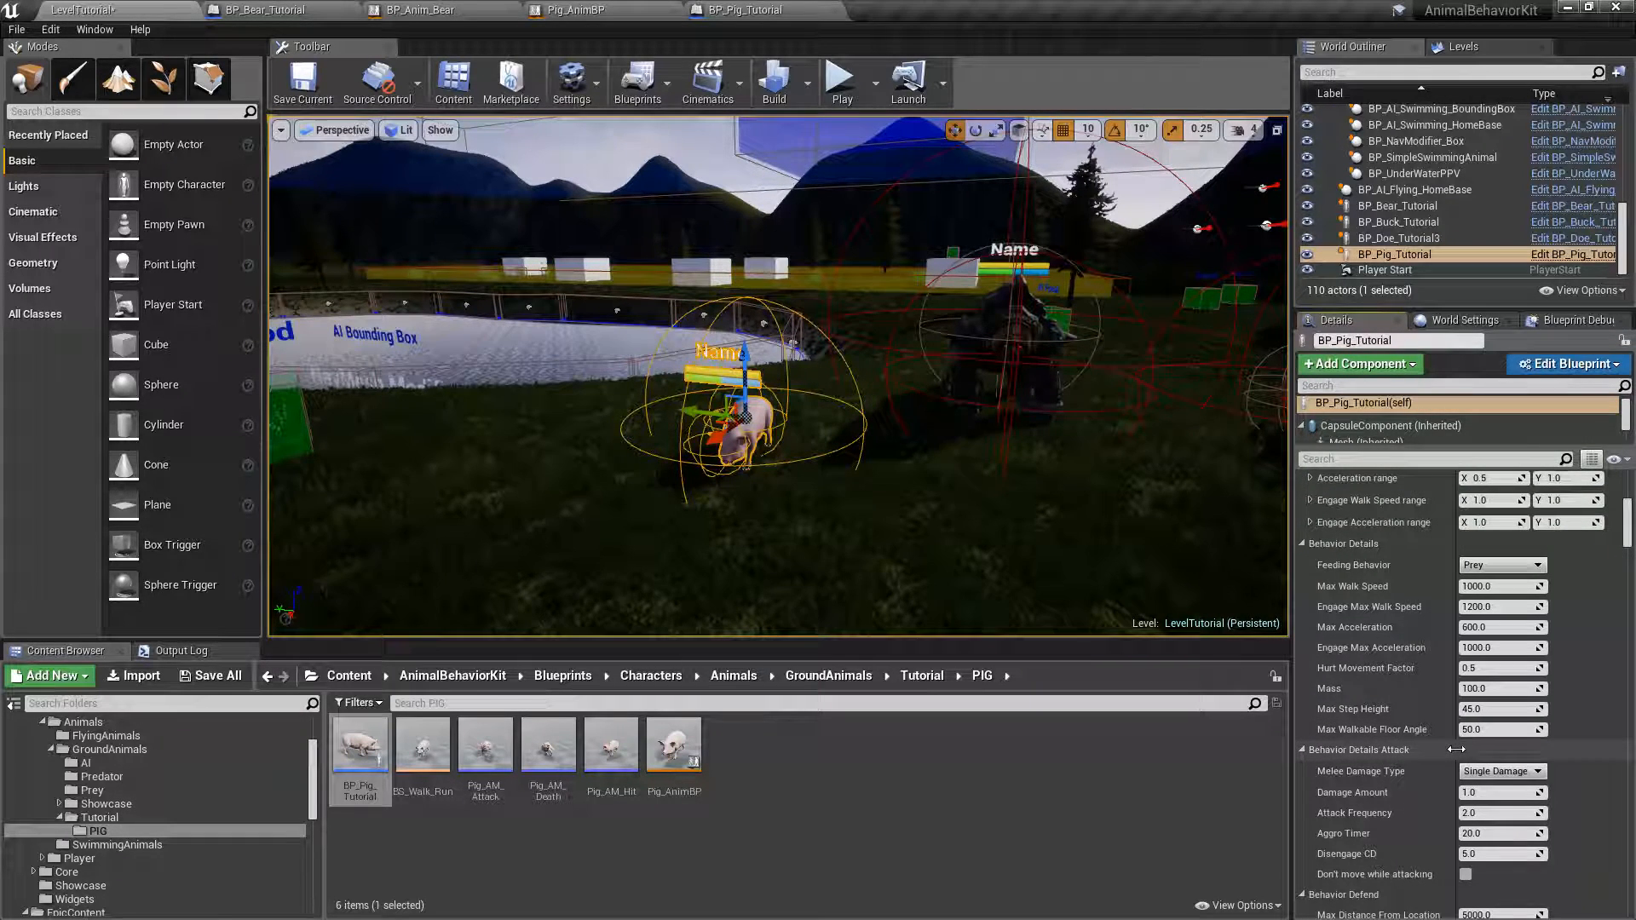
{"action": "scroll", "coordinate": [1466, 750], "scroll_direction": "down", "scroll_amount": 2}
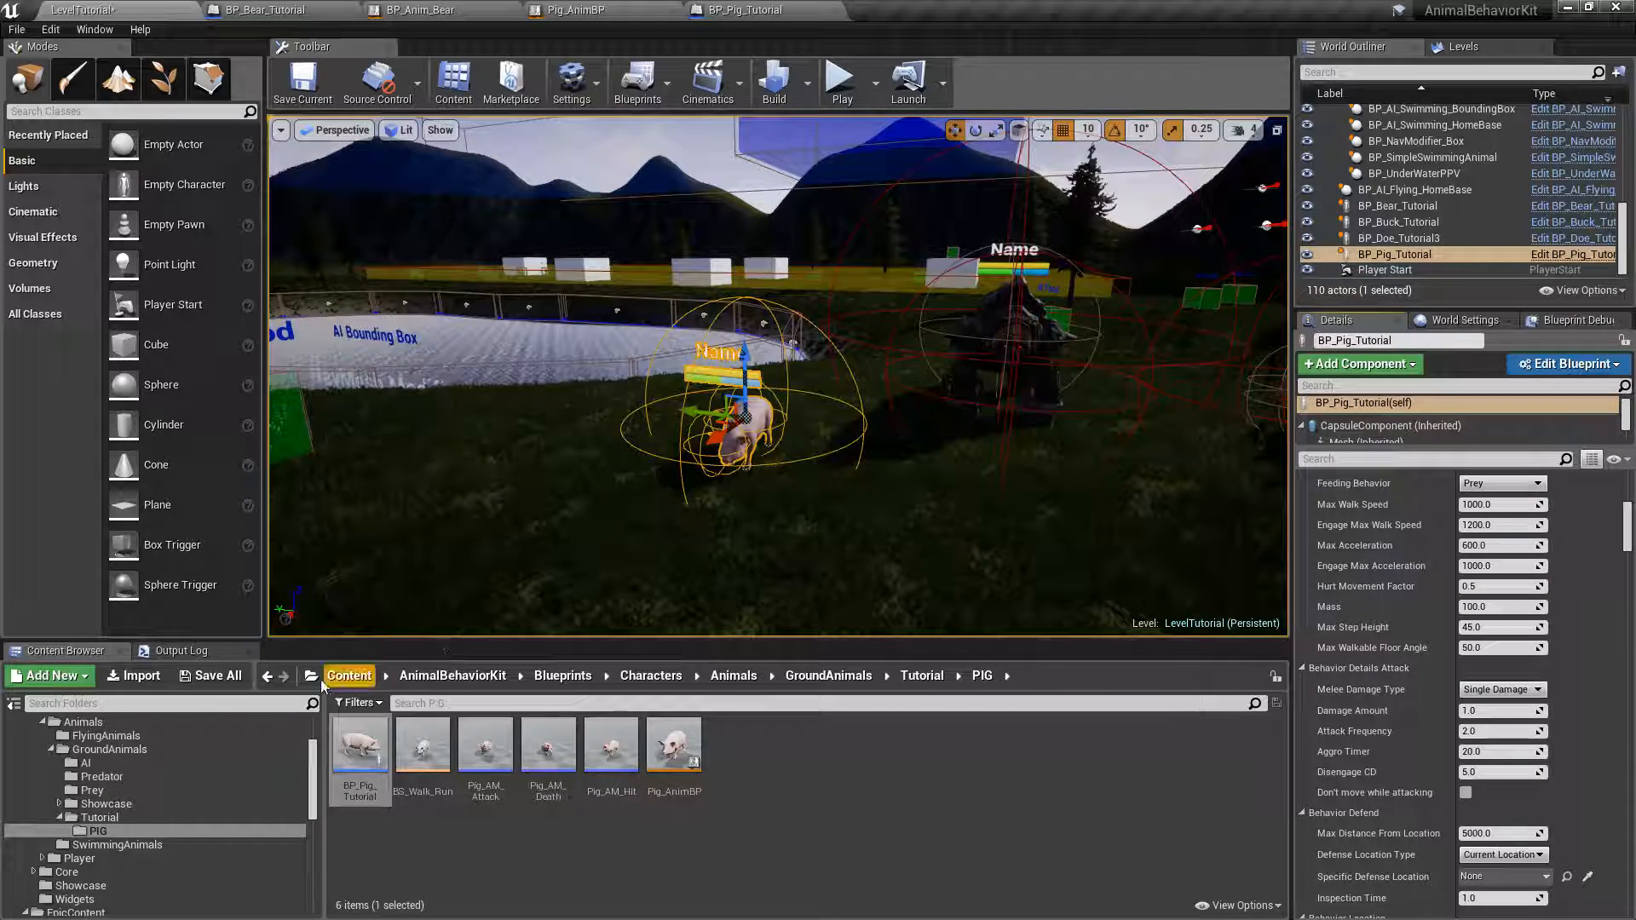
{"action": "left_click", "coordinate": [207, 678]}
{"action": "left_click", "coordinate": [944, 631]}
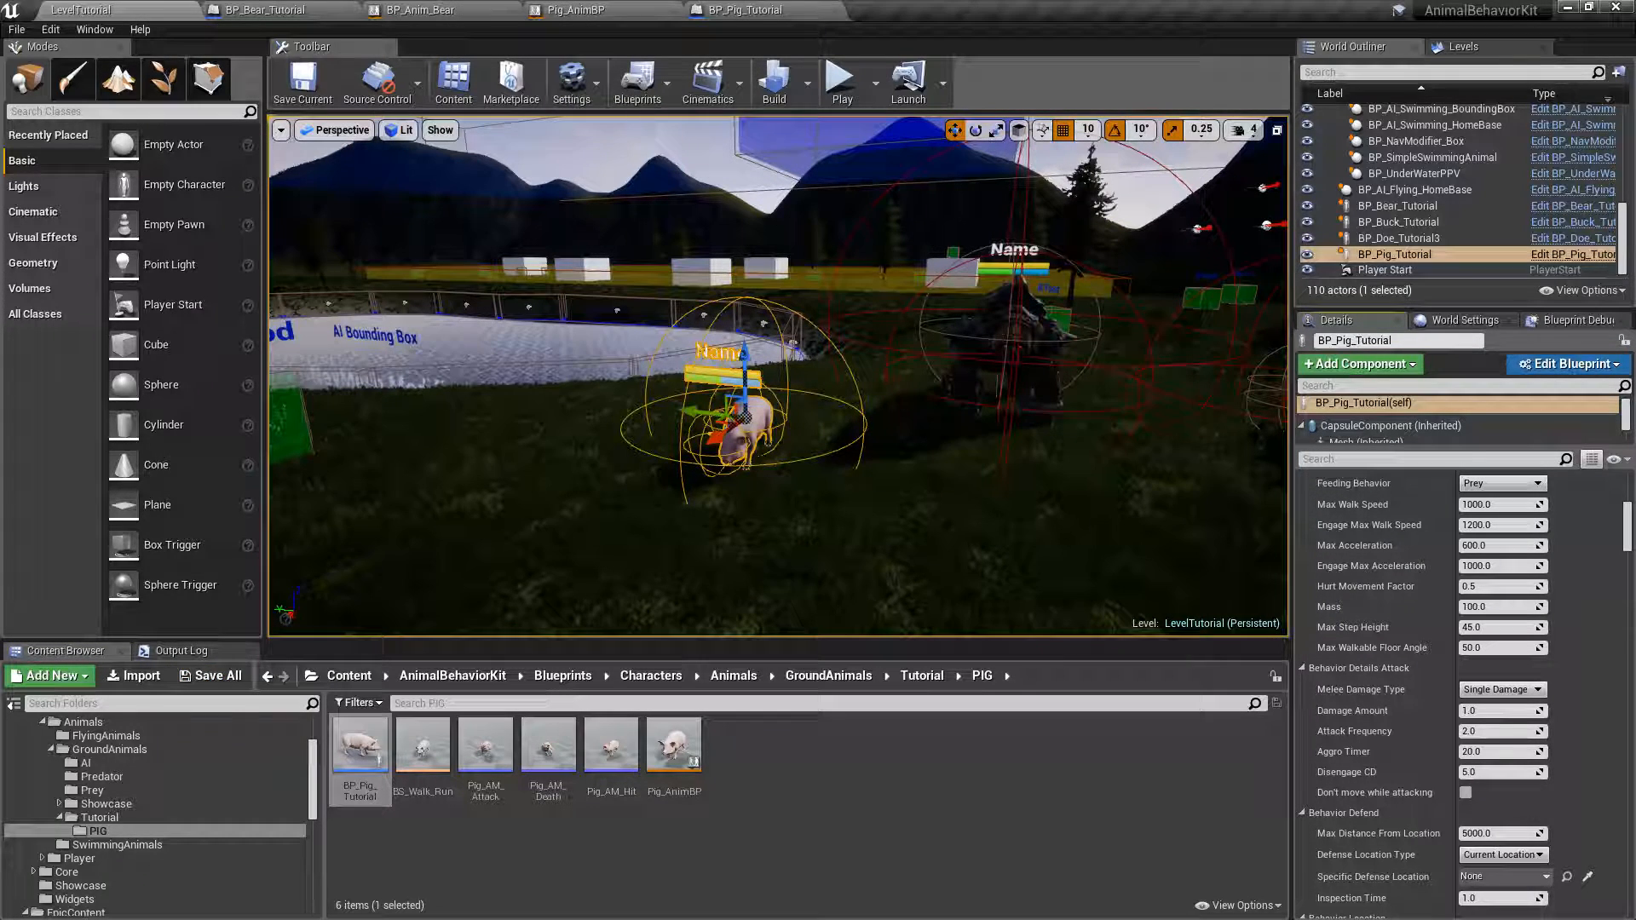
Play-test LevelTutorial briefly near the pig and bear, and stop the session.
{"action": "key", "text": "s"}
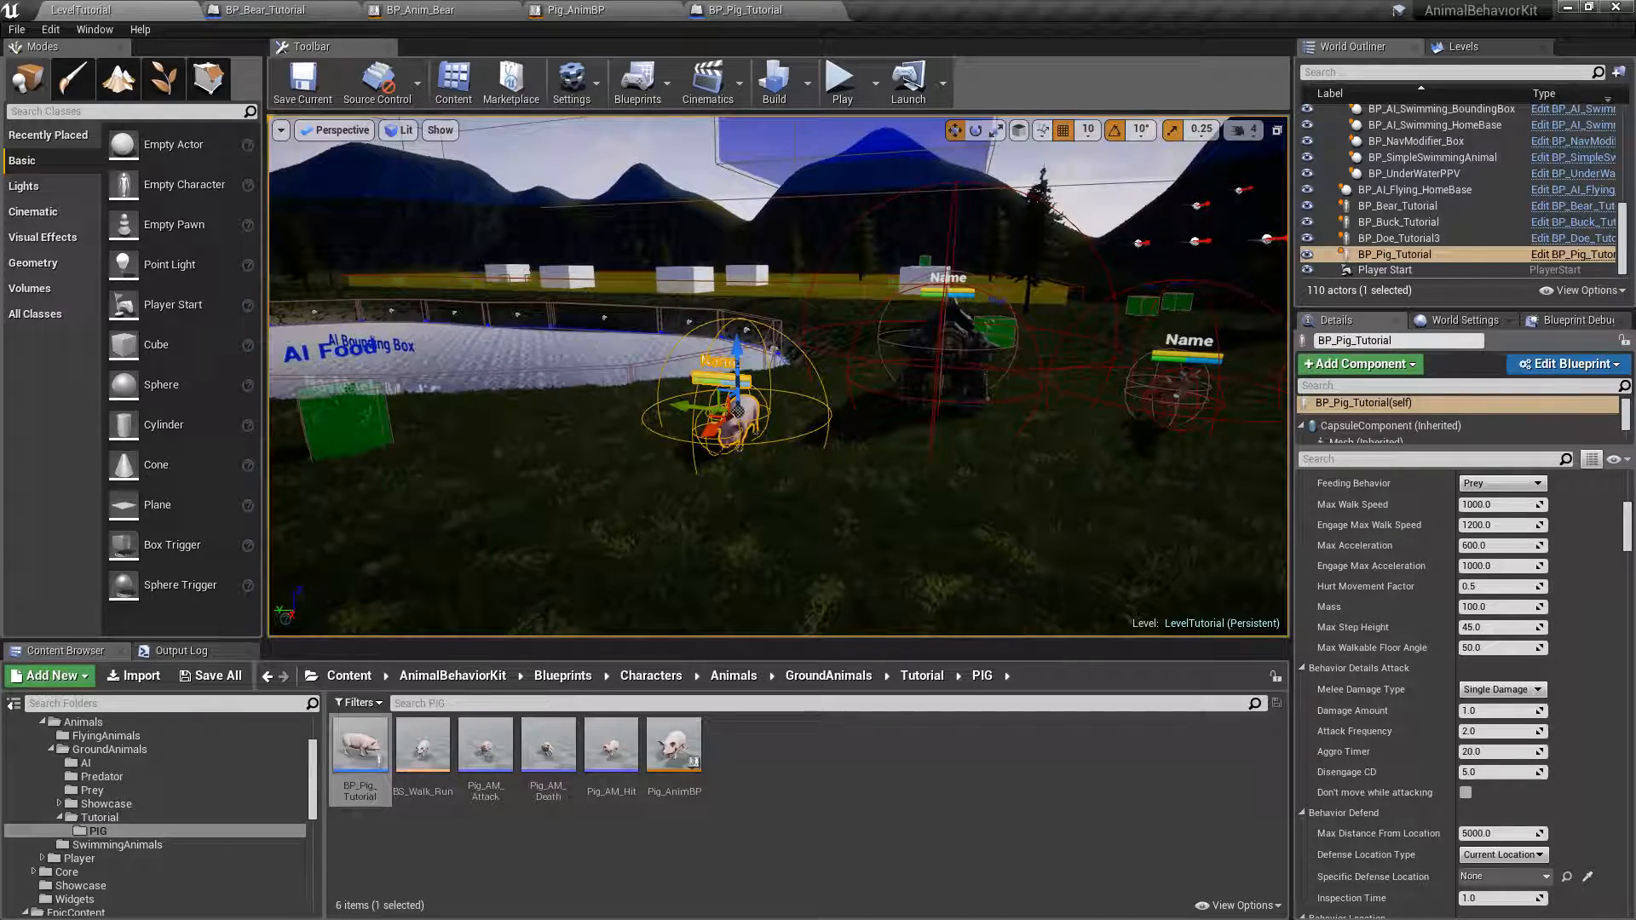
{"action": "right_click_drag", "start_coordinate": [779, 376], "coordinate": [771, 373]}
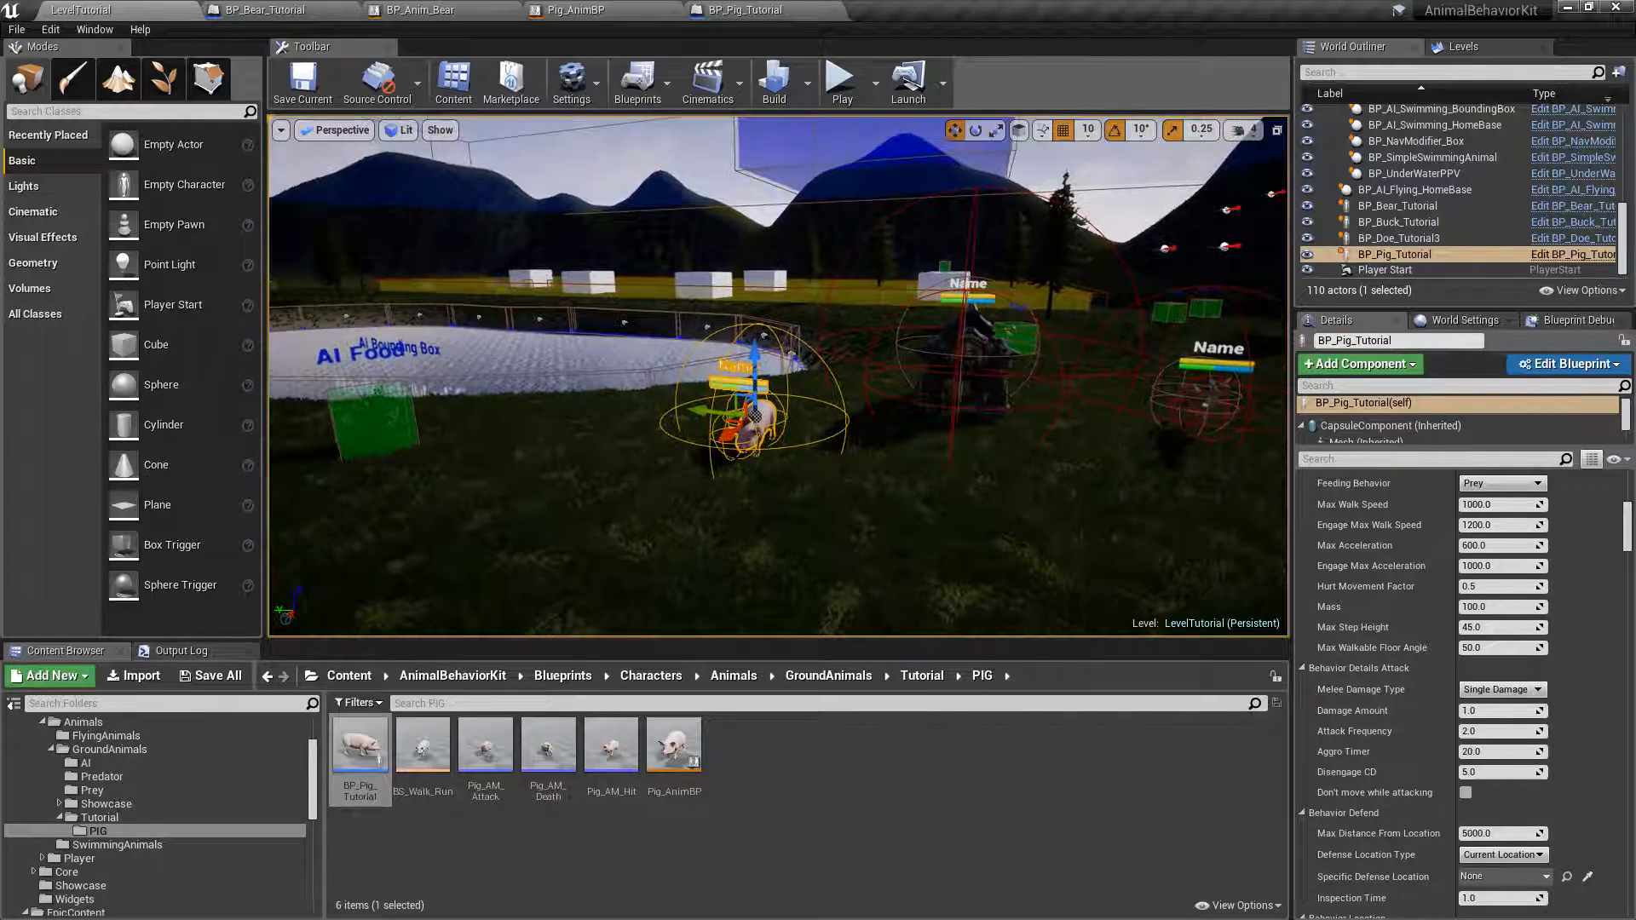
{"action": "left_click", "coordinate": [841, 84]}
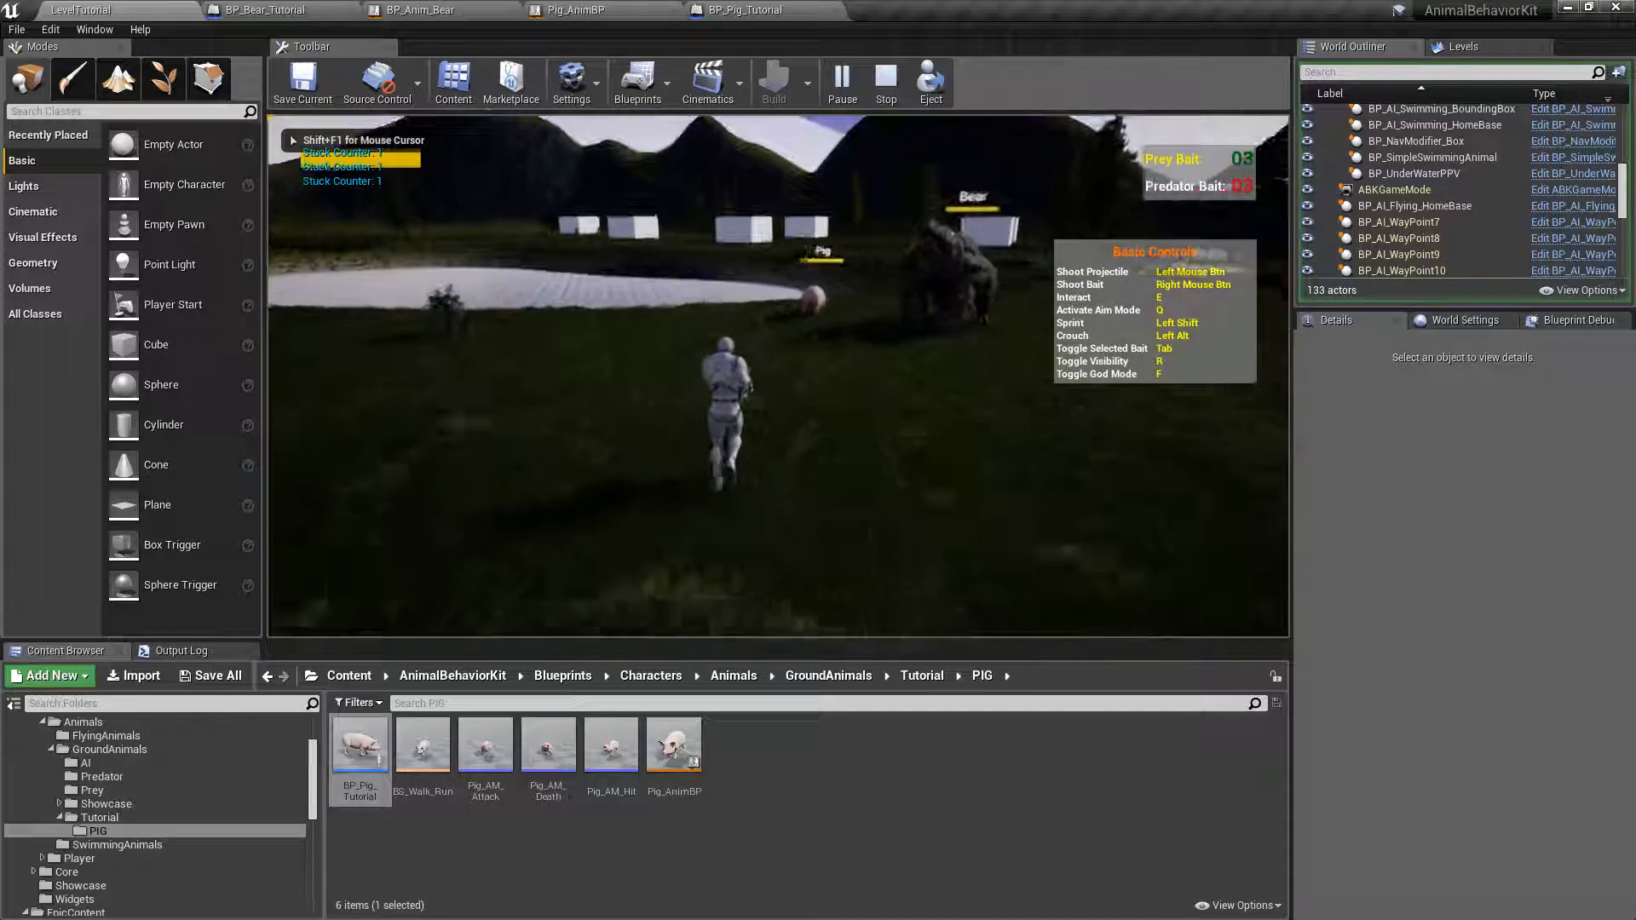
{"action": "key", "text": "Escape"}
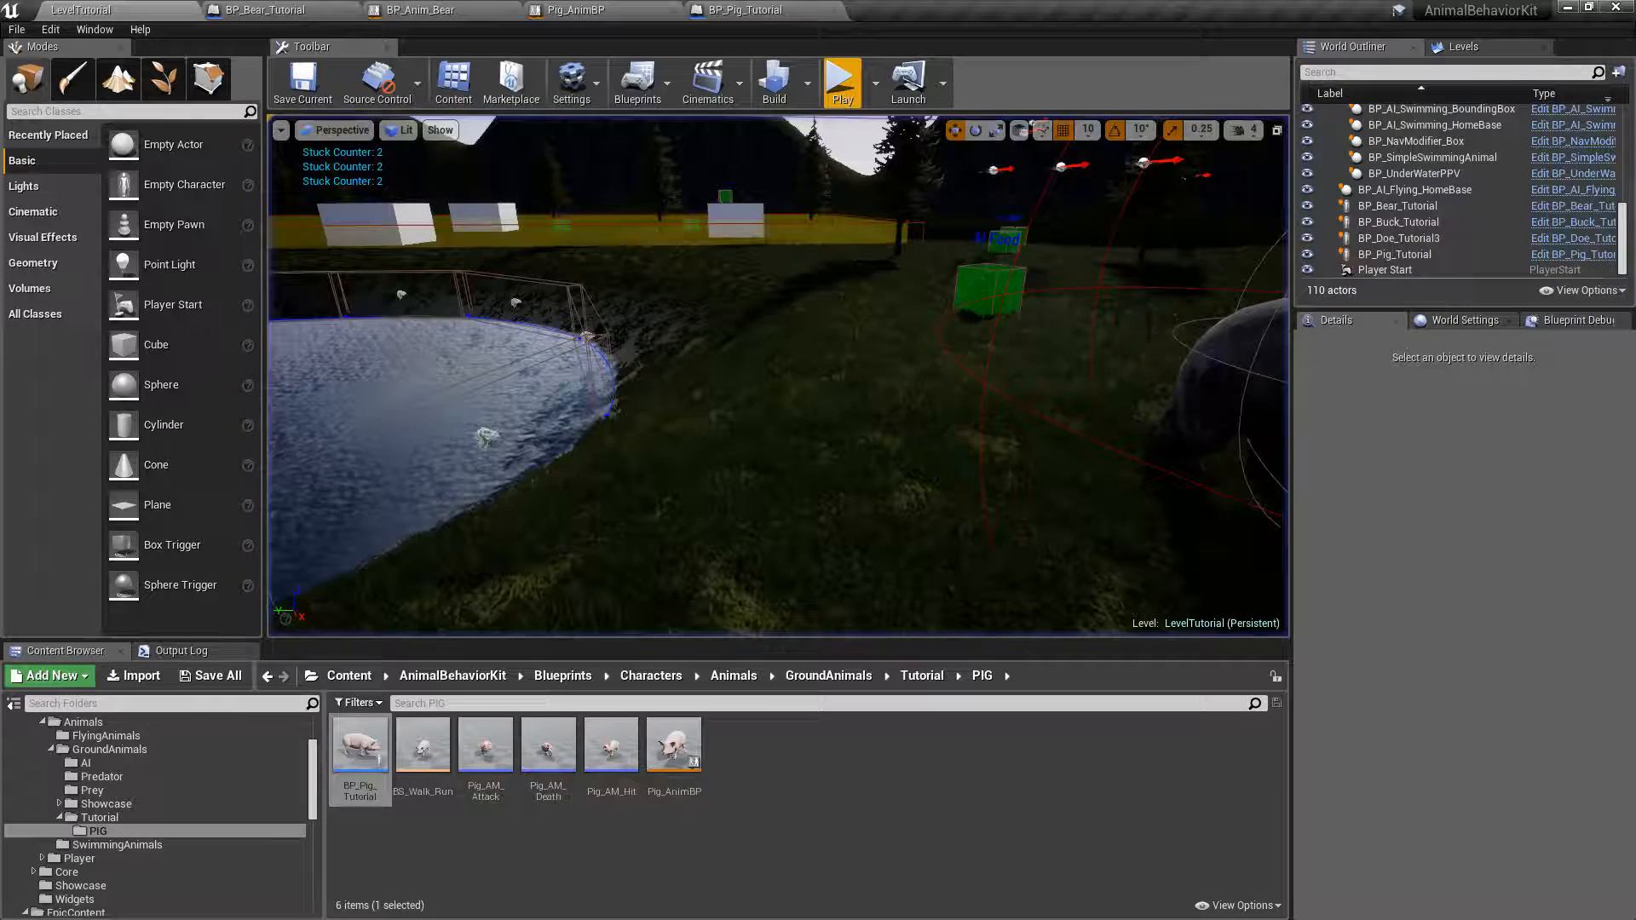
Open the BP_BT_Ground behavior tree from AnimalBehaviorKit/Blueprints/Characters/Animals/GroundAnimals/AI.
{"action": "key", "text": "s"}
{"action": "right_click_drag", "start_coordinate": [597, 290], "coordinate": [597, 290]}
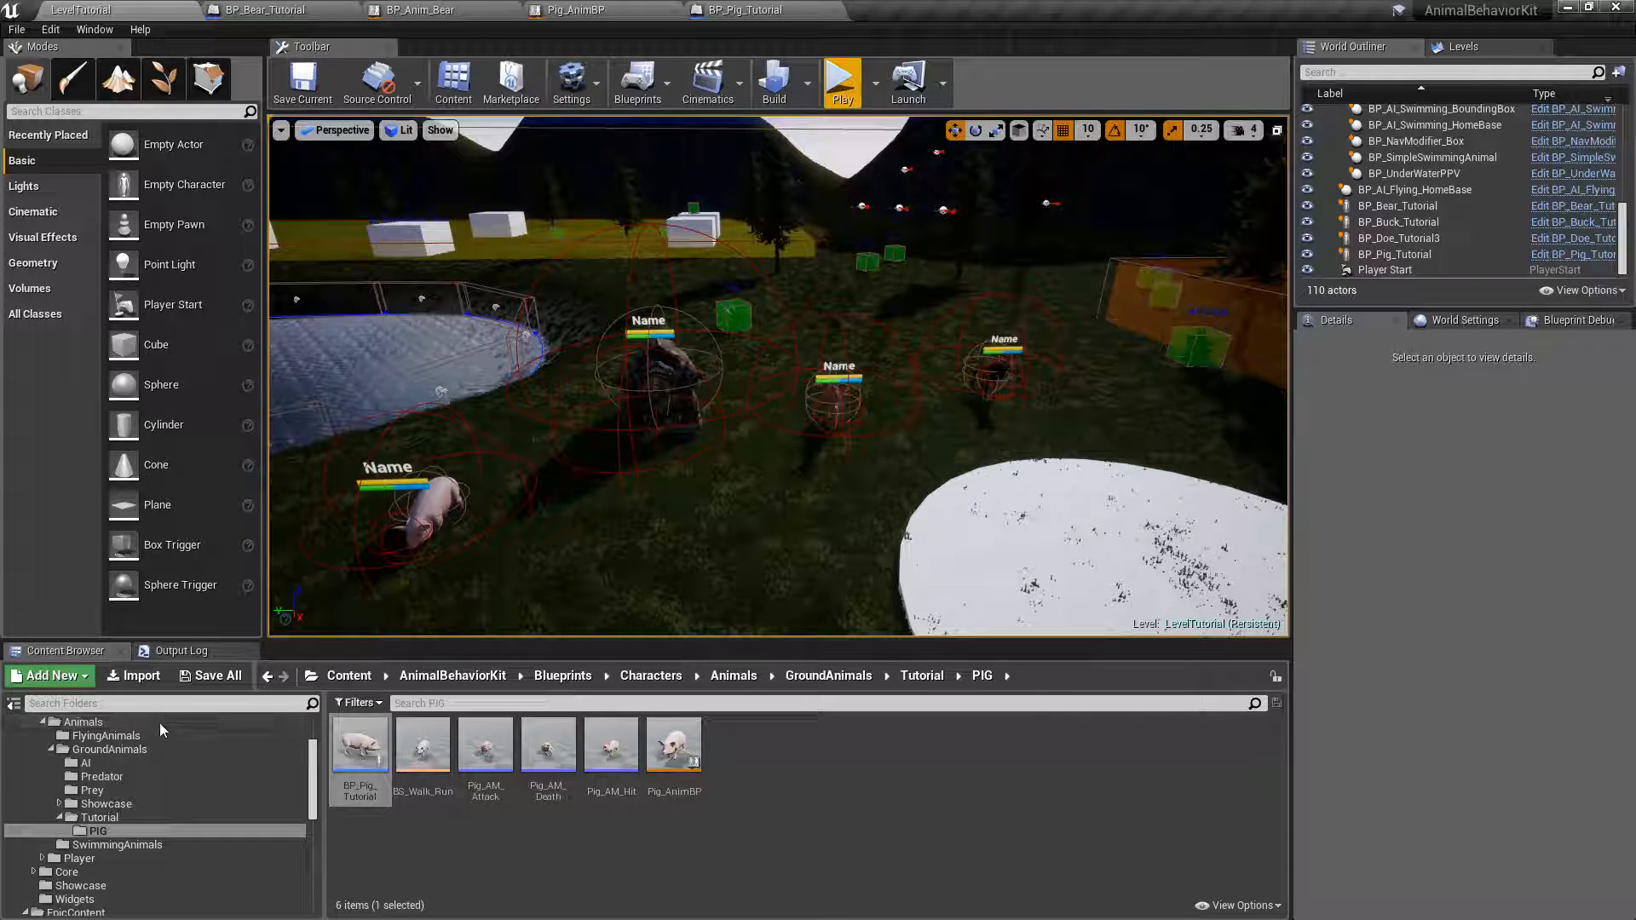
{"action": "scroll", "coordinate": [150, 739], "scroll_direction": "up", "scroll_amount": 3}
{"action": "left_click", "coordinate": [128, 741]}
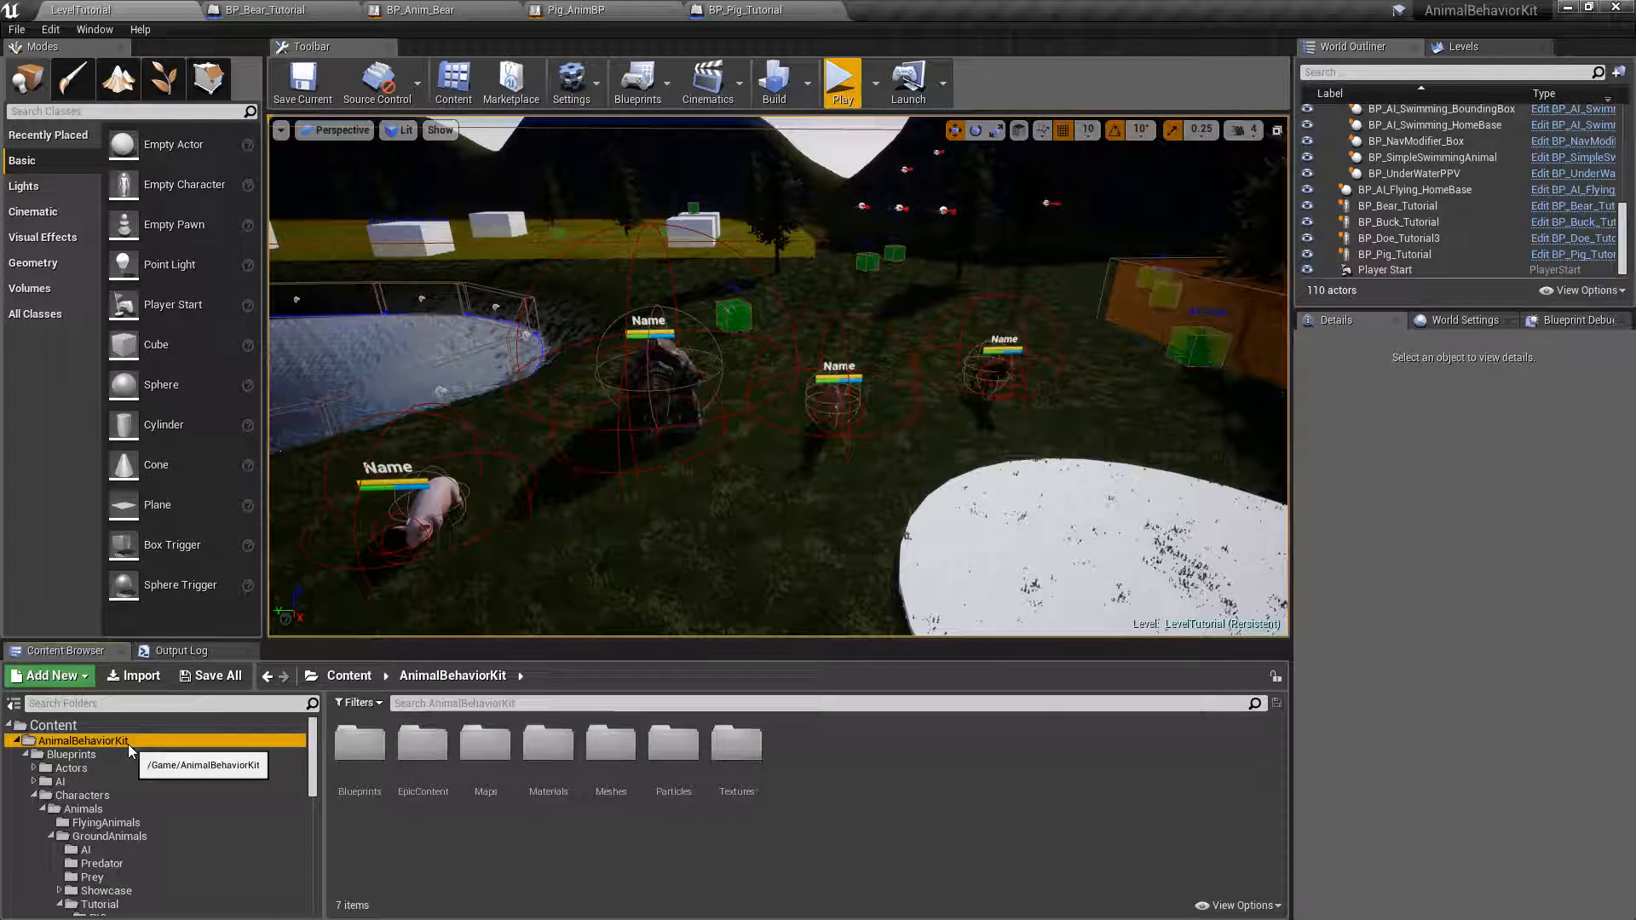
{"action": "left_click", "coordinate": [120, 755]}
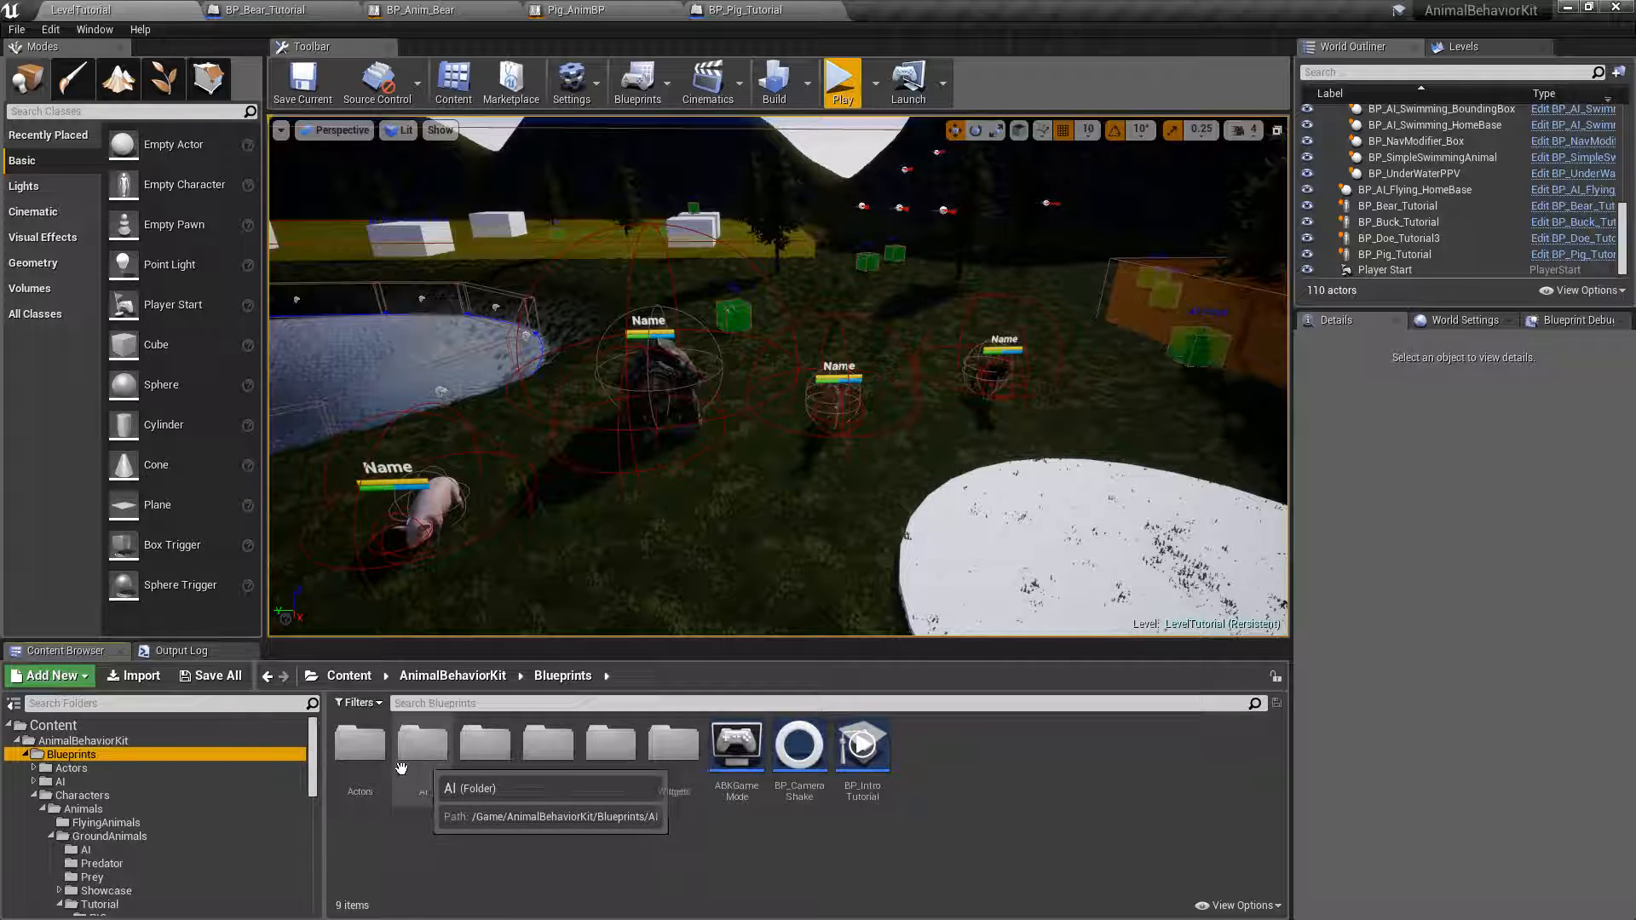
{"action": "double_click", "coordinate": [485, 746]}
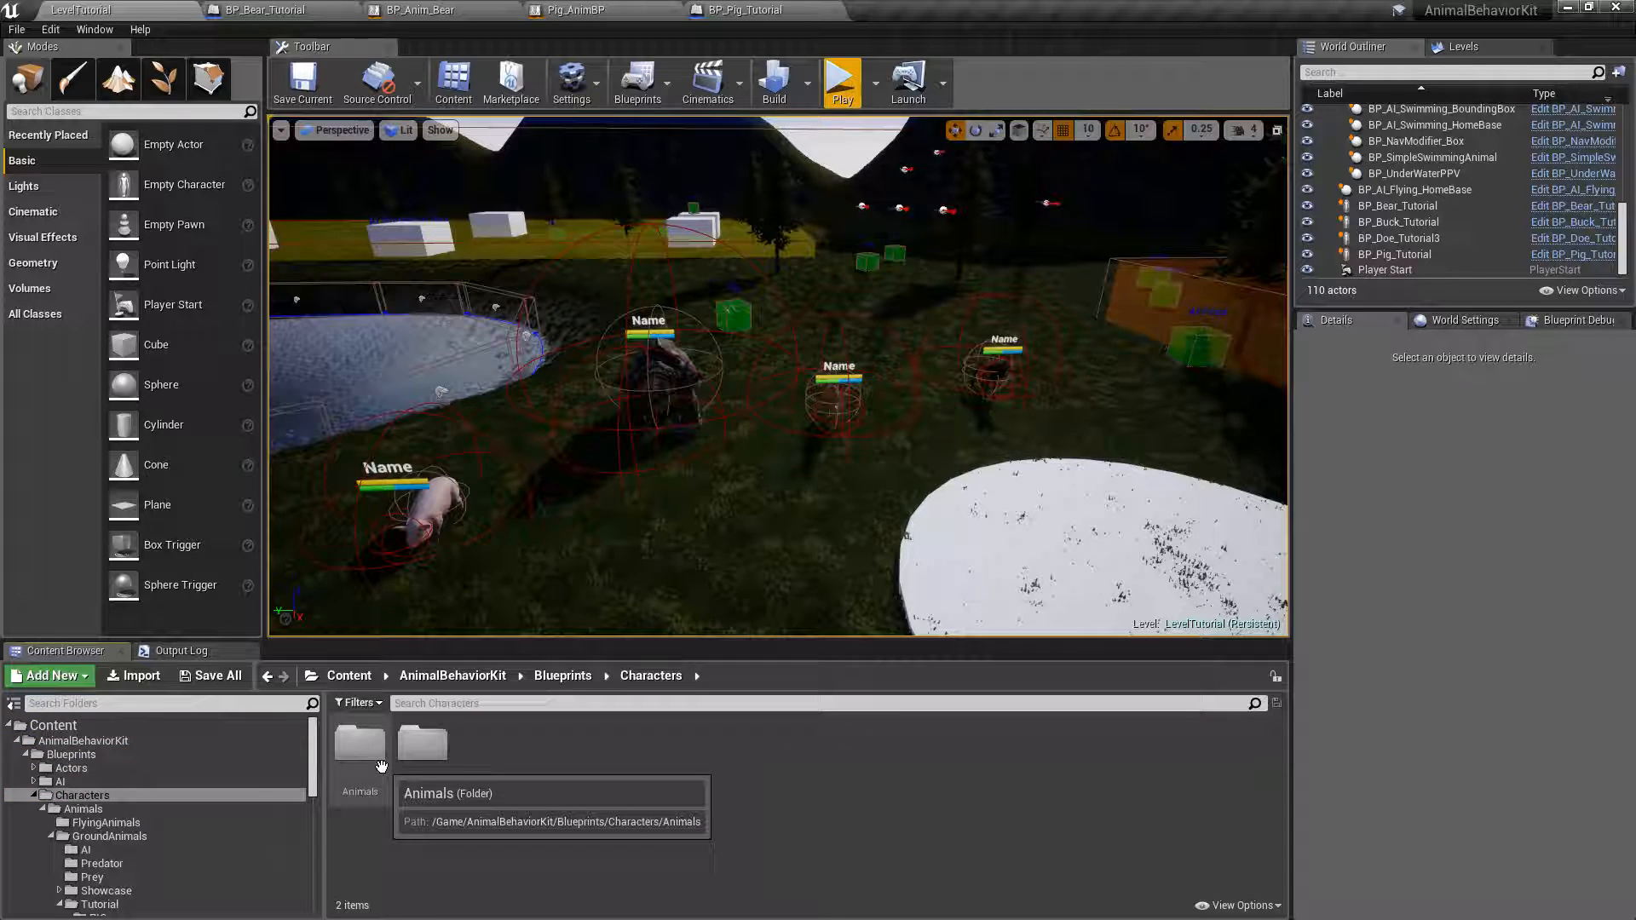
{"action": "double_click", "coordinate": [375, 770]}
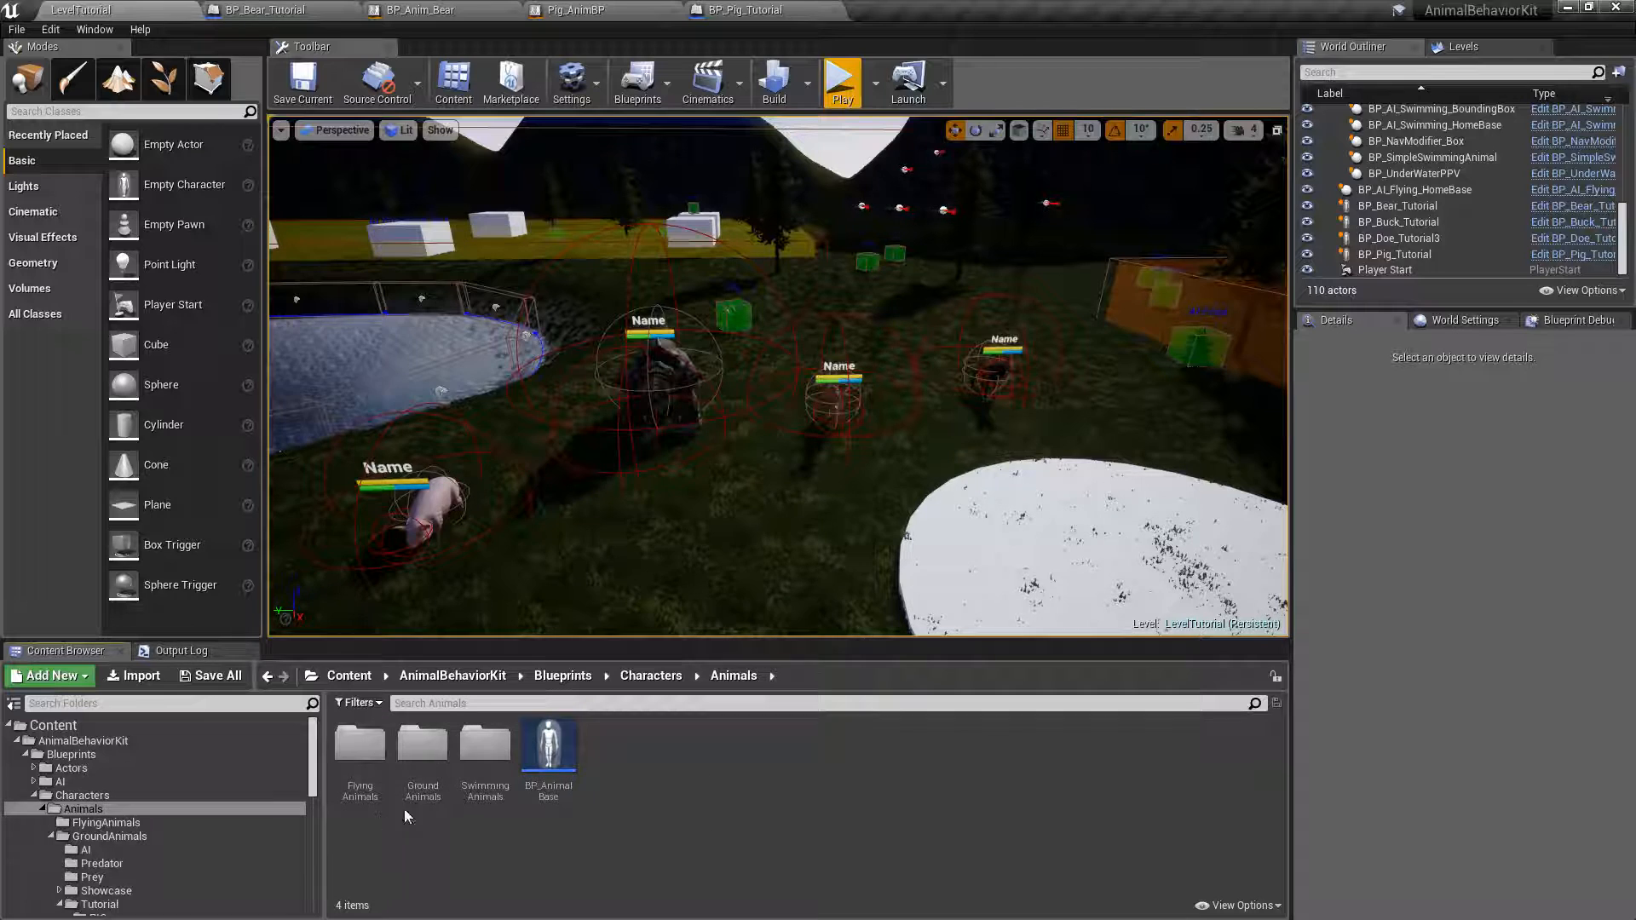
{"action": "double_click", "coordinate": [423, 746]}
{"action": "double_click", "coordinate": [359, 746]}
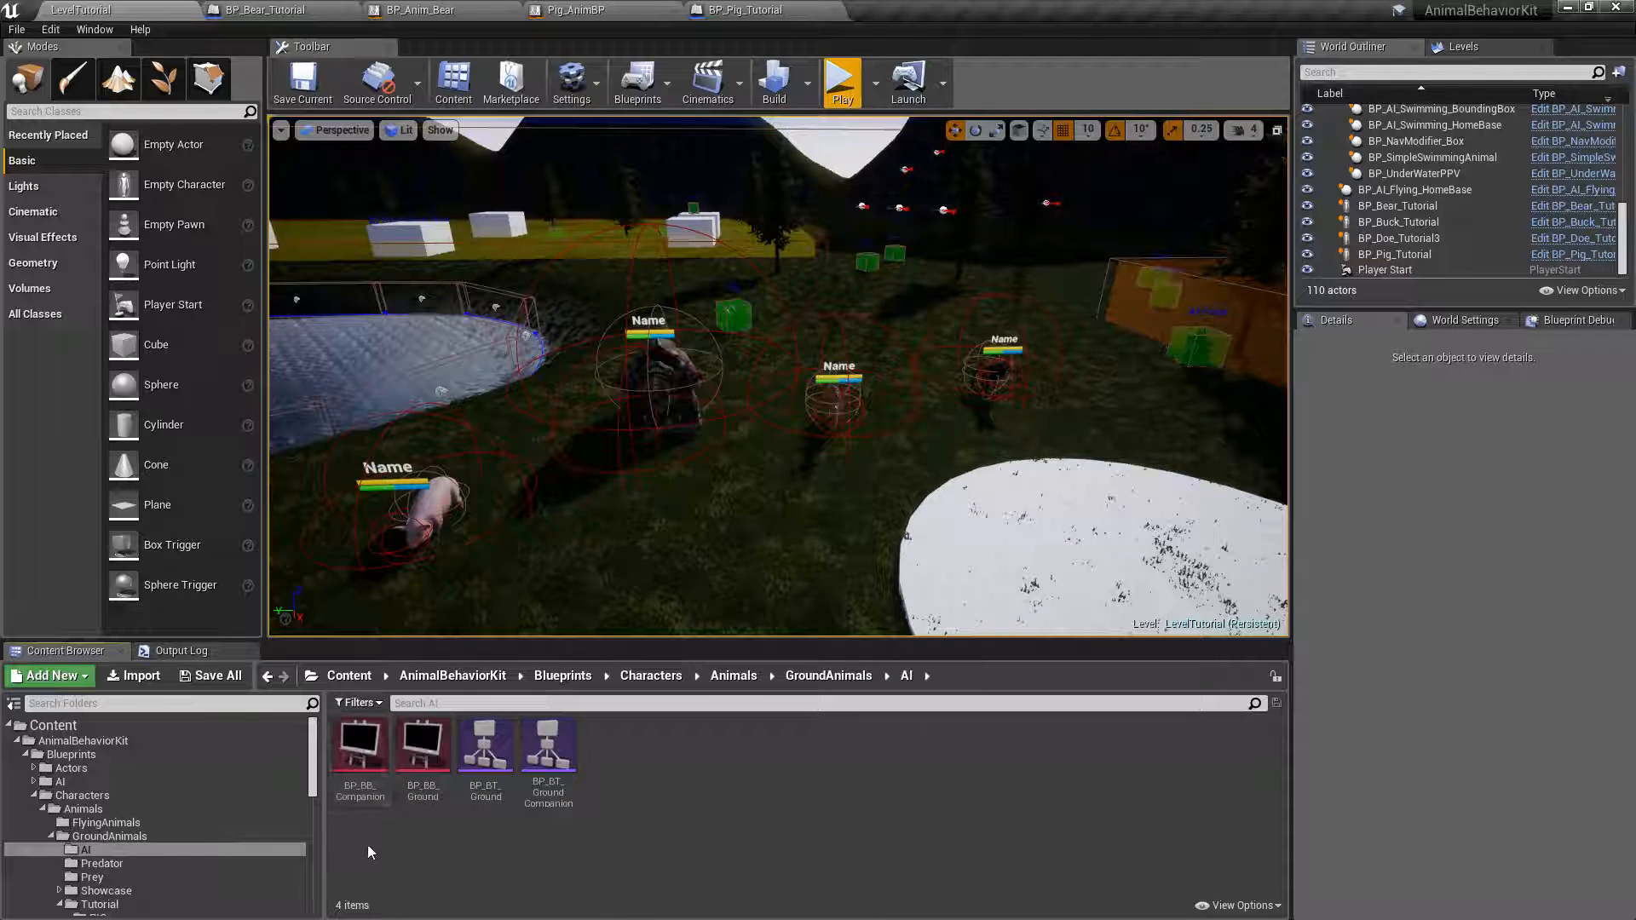
{"action": "double_click", "coordinate": [483, 750]}
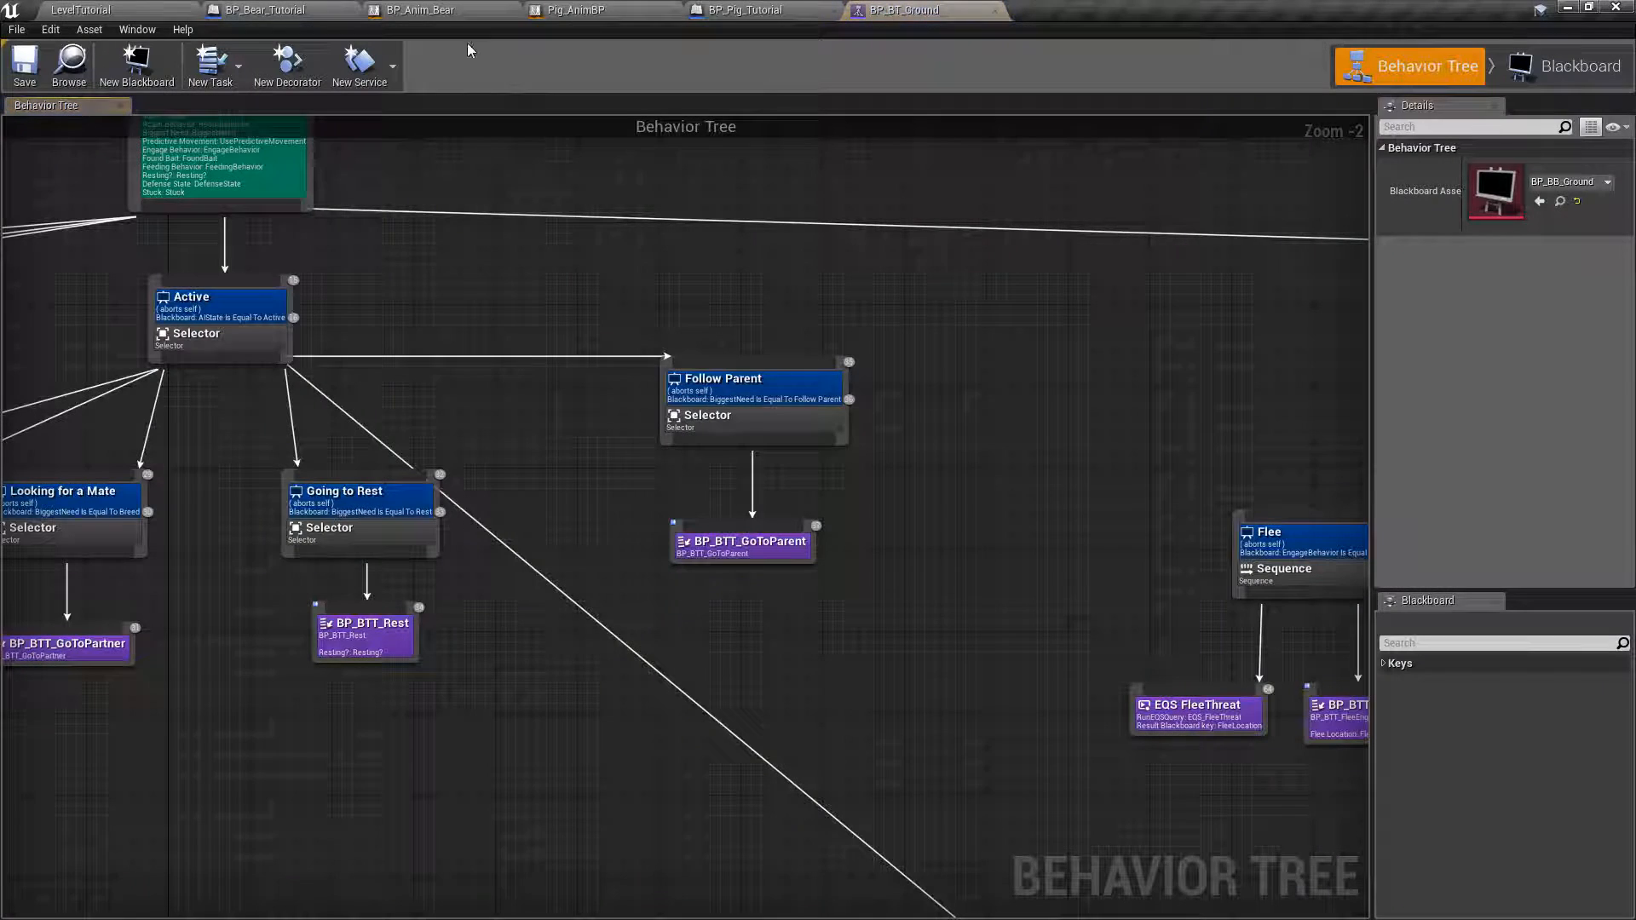
Disconnect the TEMP Event Check Movement call in the BP_BTS_SetAIState event graph, and compile and save the blueprint.
{"action": "double_click", "coordinate": [663, 227]}
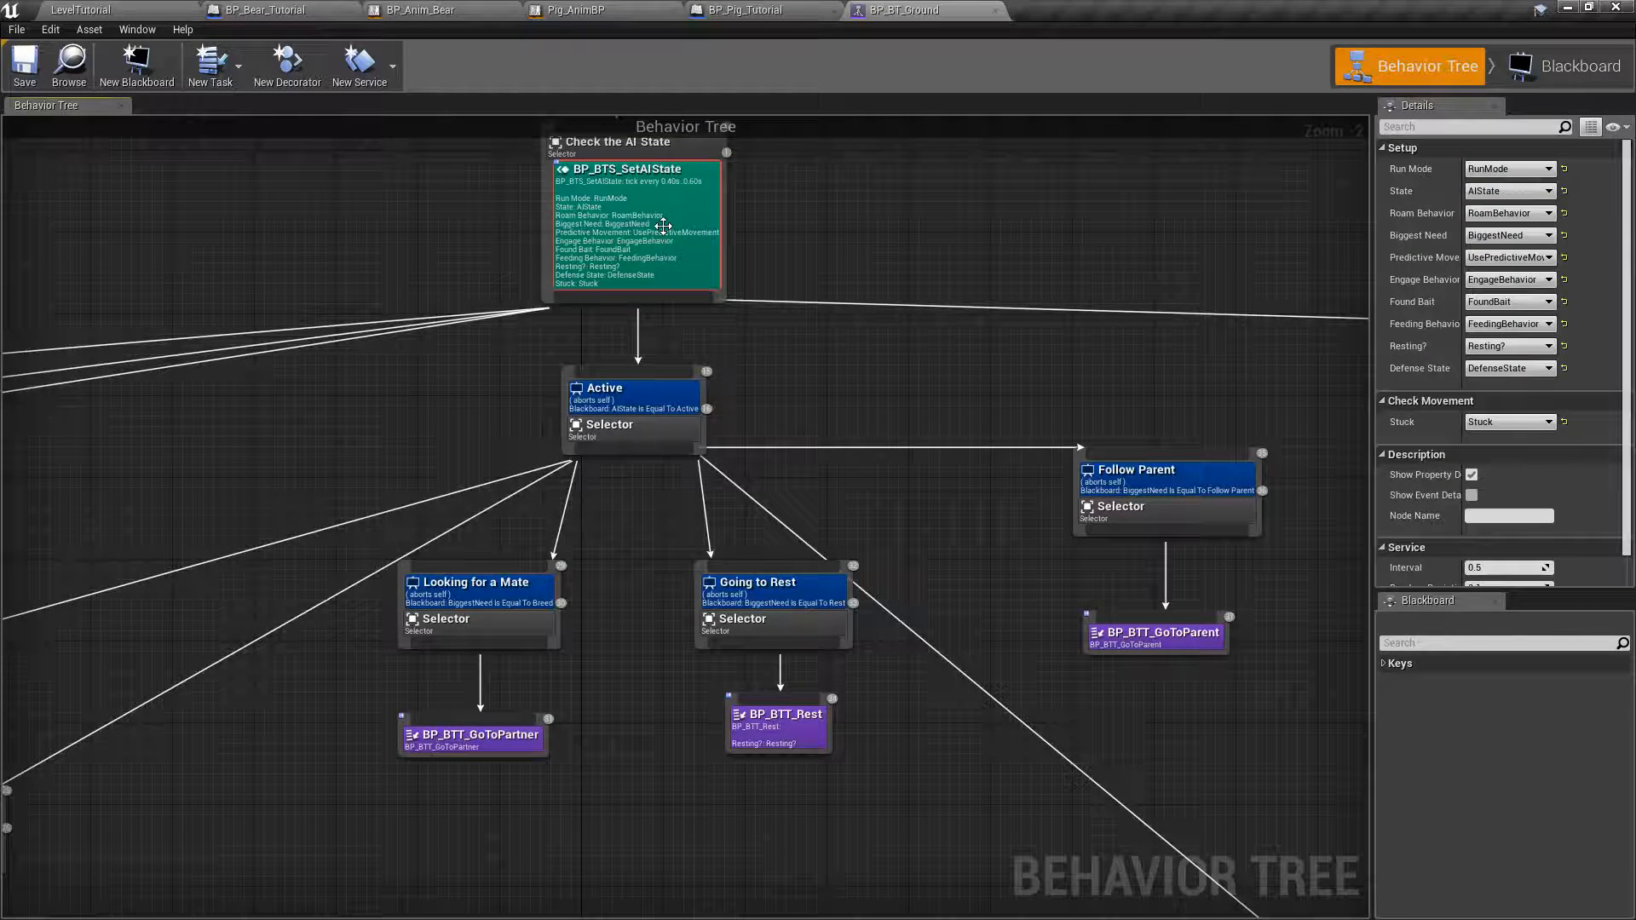
{"action": "left_click", "coordinate": [411, 104]}
{"action": "scroll", "coordinate": [689, 445], "scroll_direction": "down", "scroll_amount": 4}
{"action": "right_click_drag", "start_coordinate": [564, 376], "coordinate": [737, 632]}
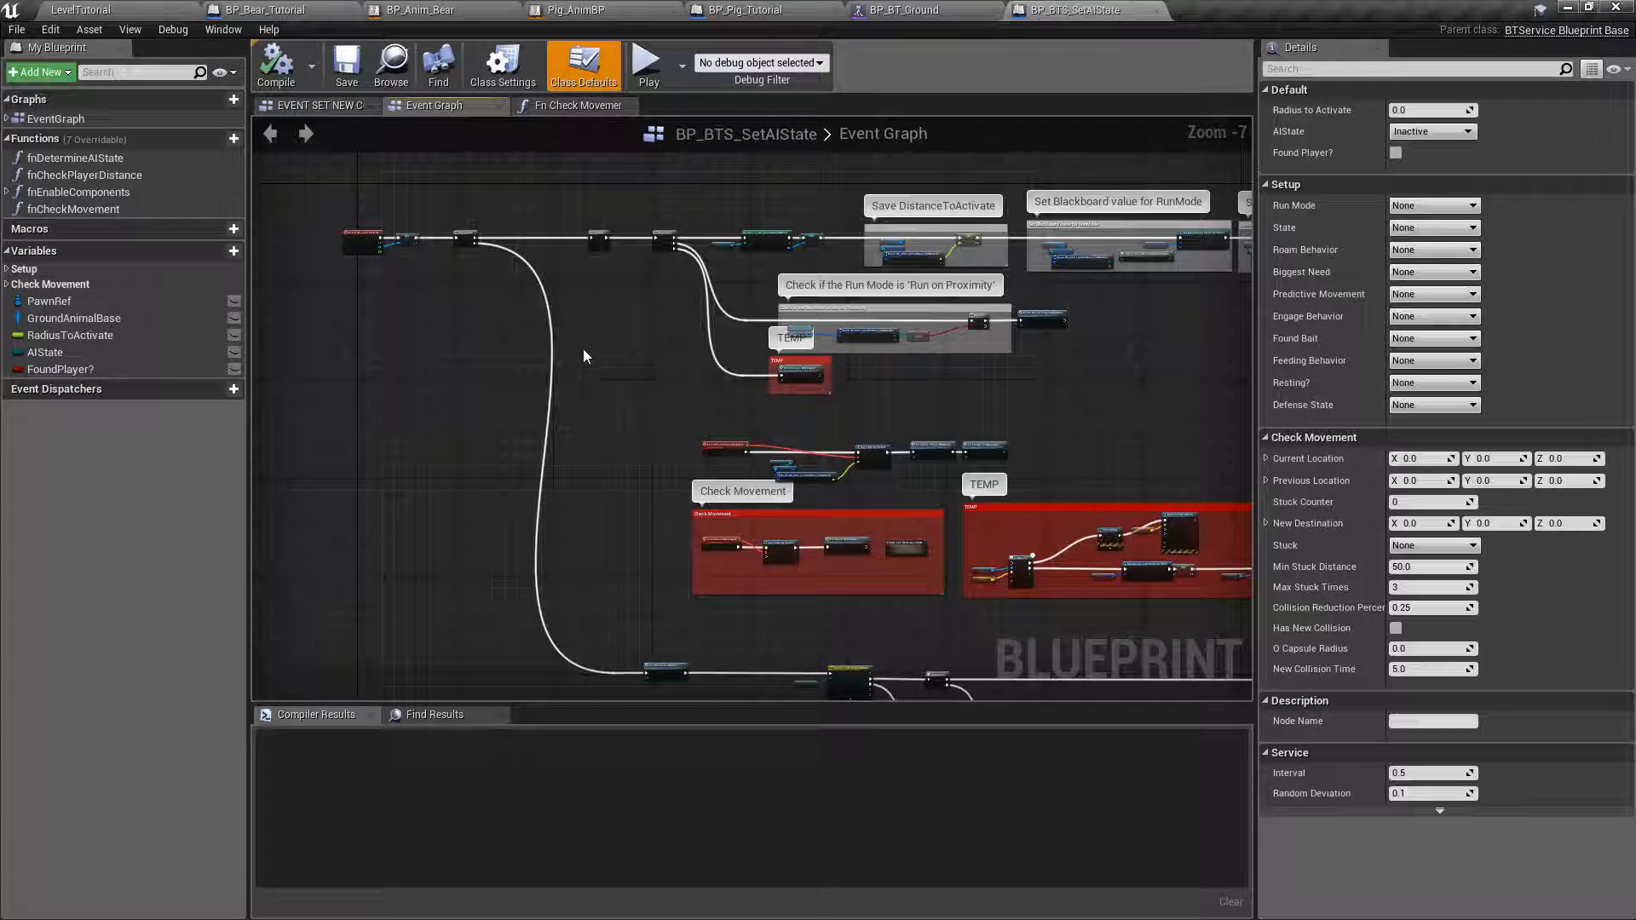
{"action": "scroll", "coordinate": [629, 457], "scroll_direction": "up", "scroll_amount": 6}
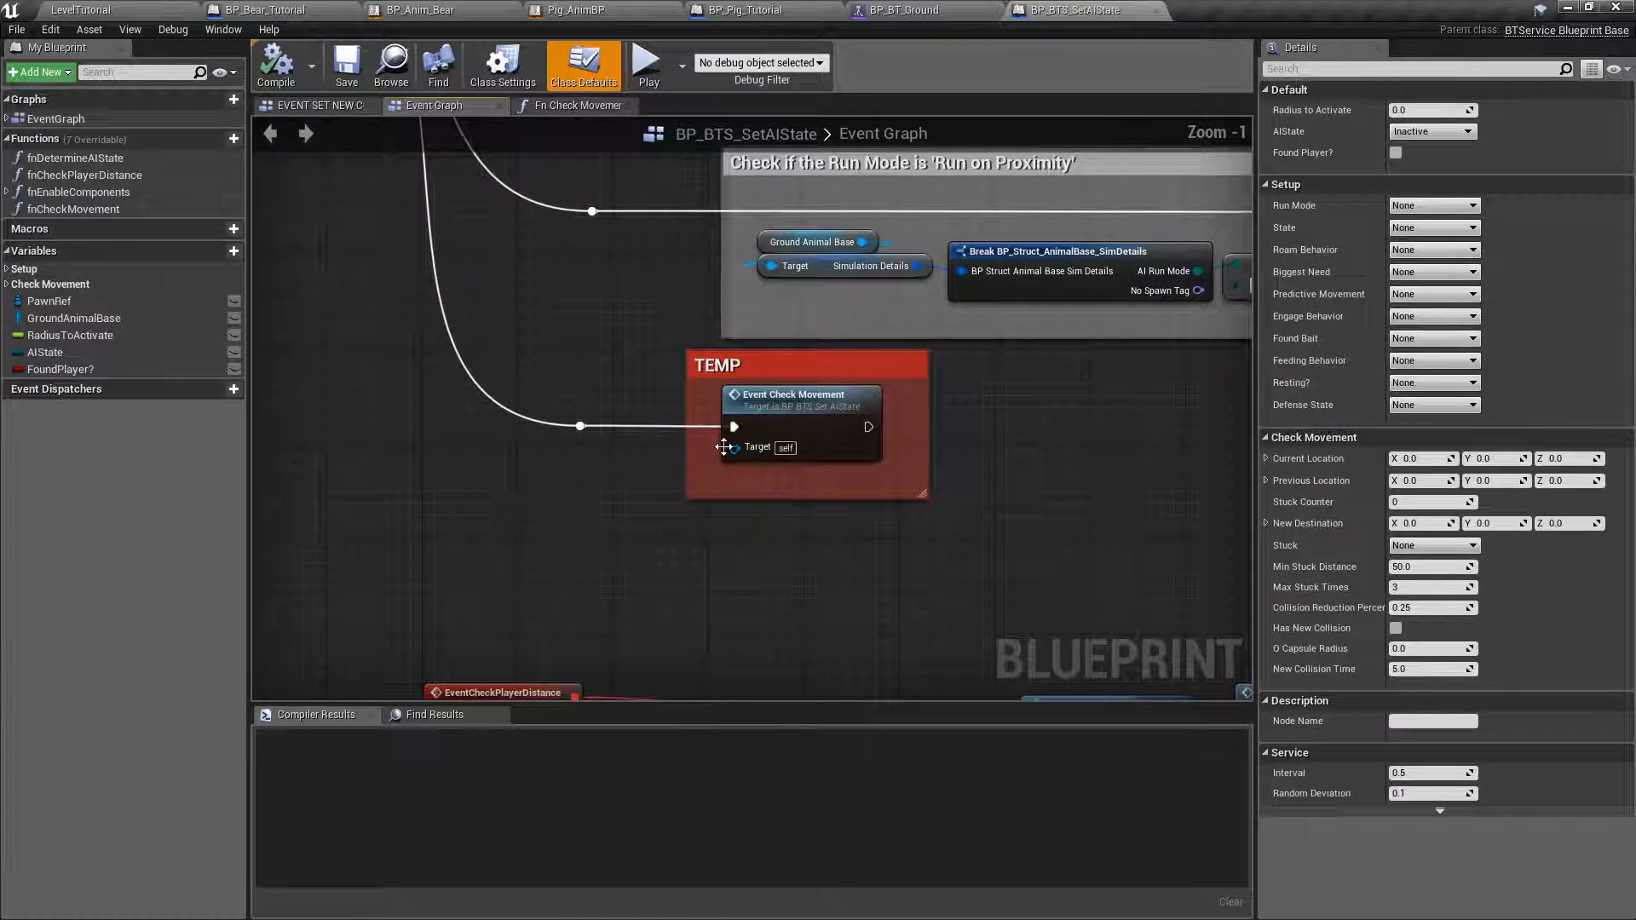
{"action": "left_click", "coordinate": [735, 427], "text": "alt"}
{"action": "left_click", "coordinate": [275, 64]}
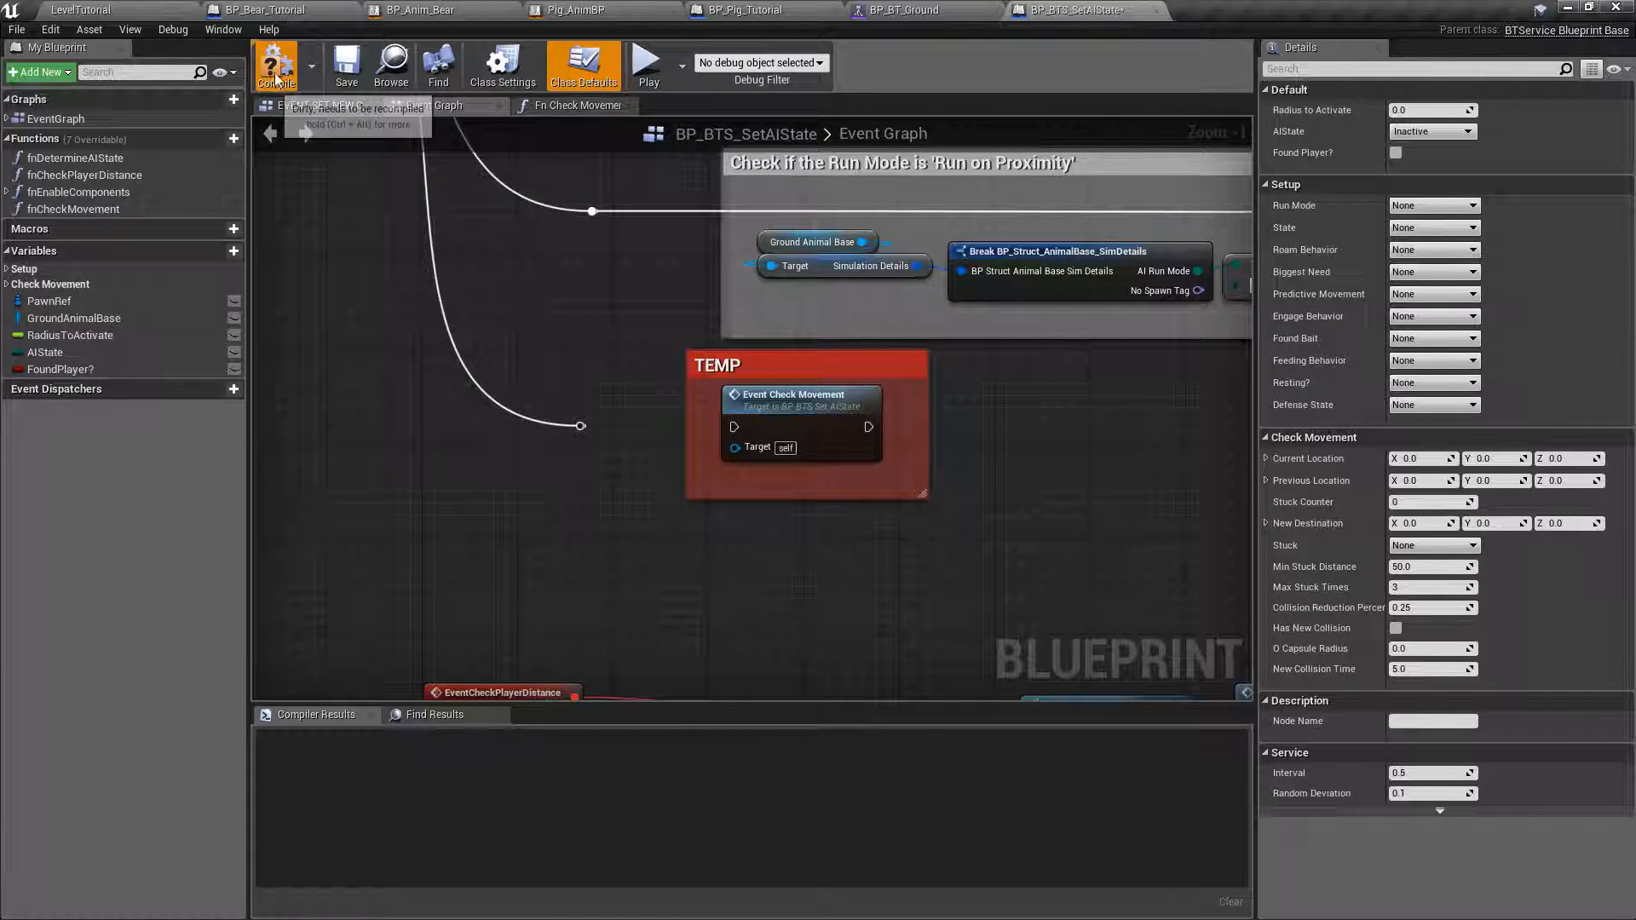
{"action": "left_click", "coordinate": [347, 68]}
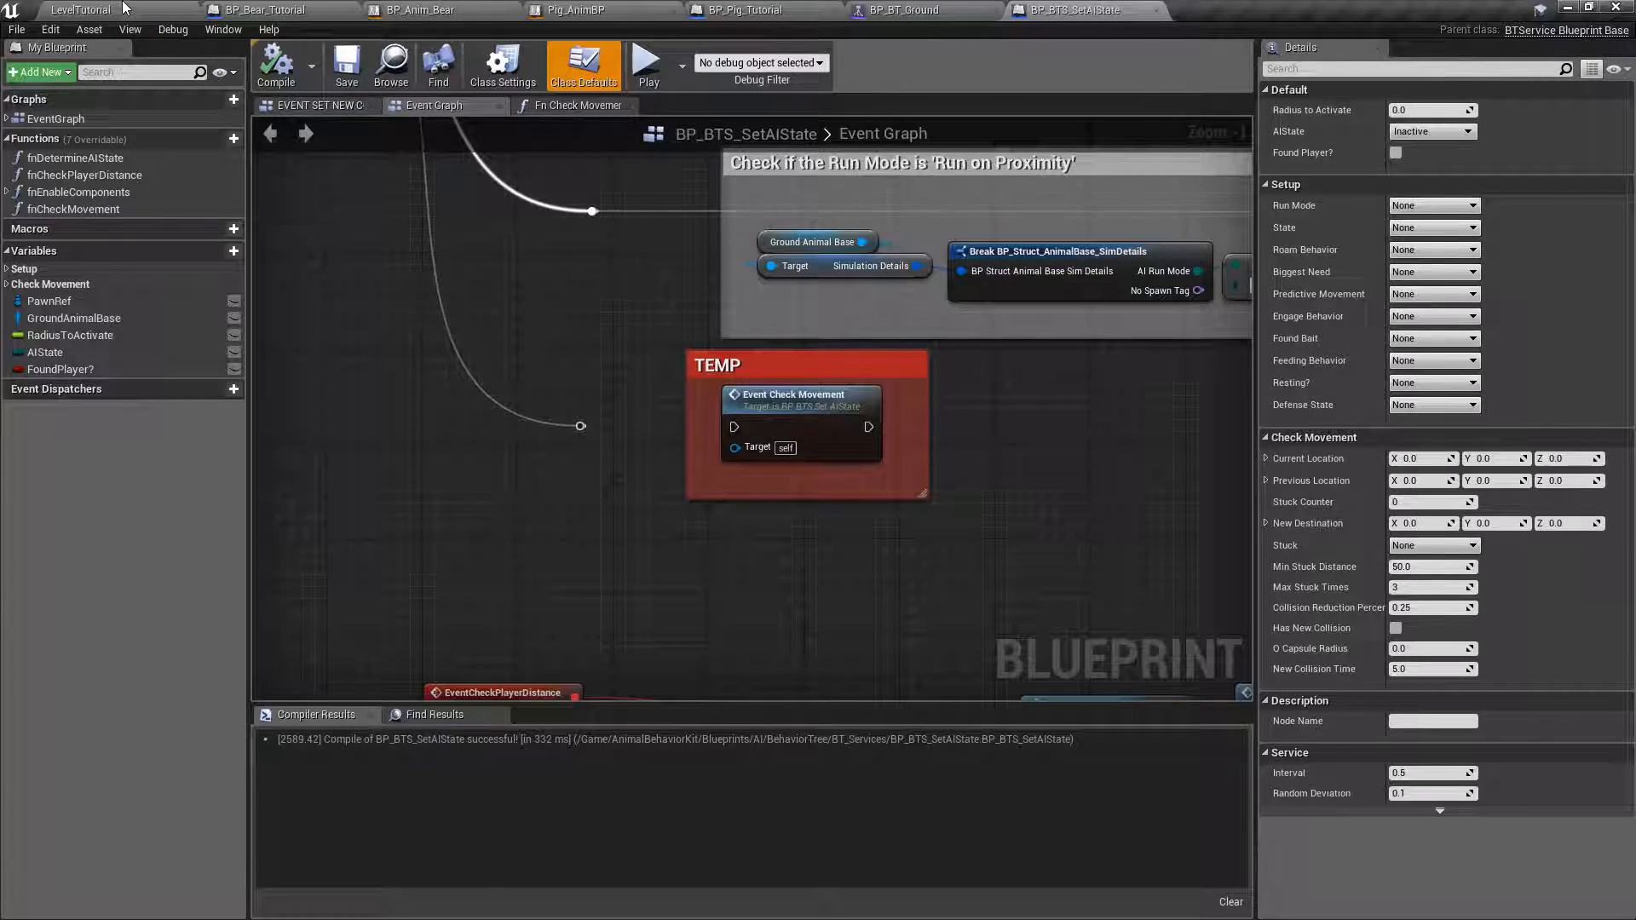
Play-test LevelTutorial again and walk the player alongside the pig to watch how it roams.
{"action": "left_click", "coordinate": [124, 8]}
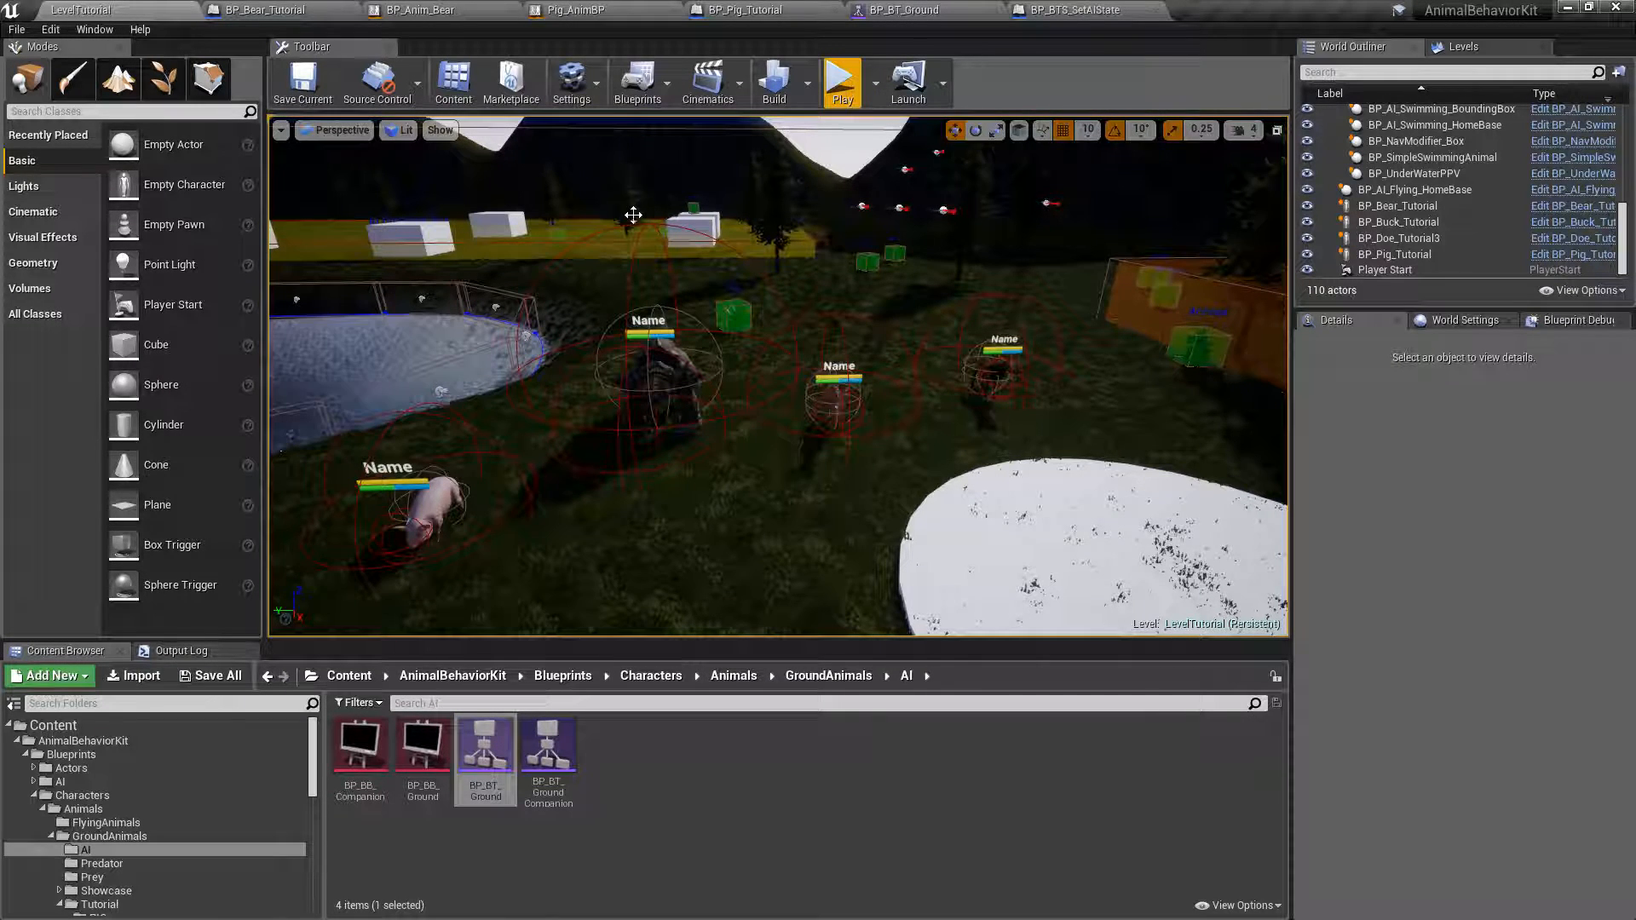
{"action": "right_click_drag", "start_coordinate": [779, 375], "coordinate": [678, 370]}
{"action": "mouse_move", "coordinate": [779, 375]}
{"action": "right_mouse_down"}
{"action": "mouse_move", "coordinate": [831, 345]}
{"action": "mouse_move", "coordinate": [801, 362]}
{"action": "right_mouse_up"}
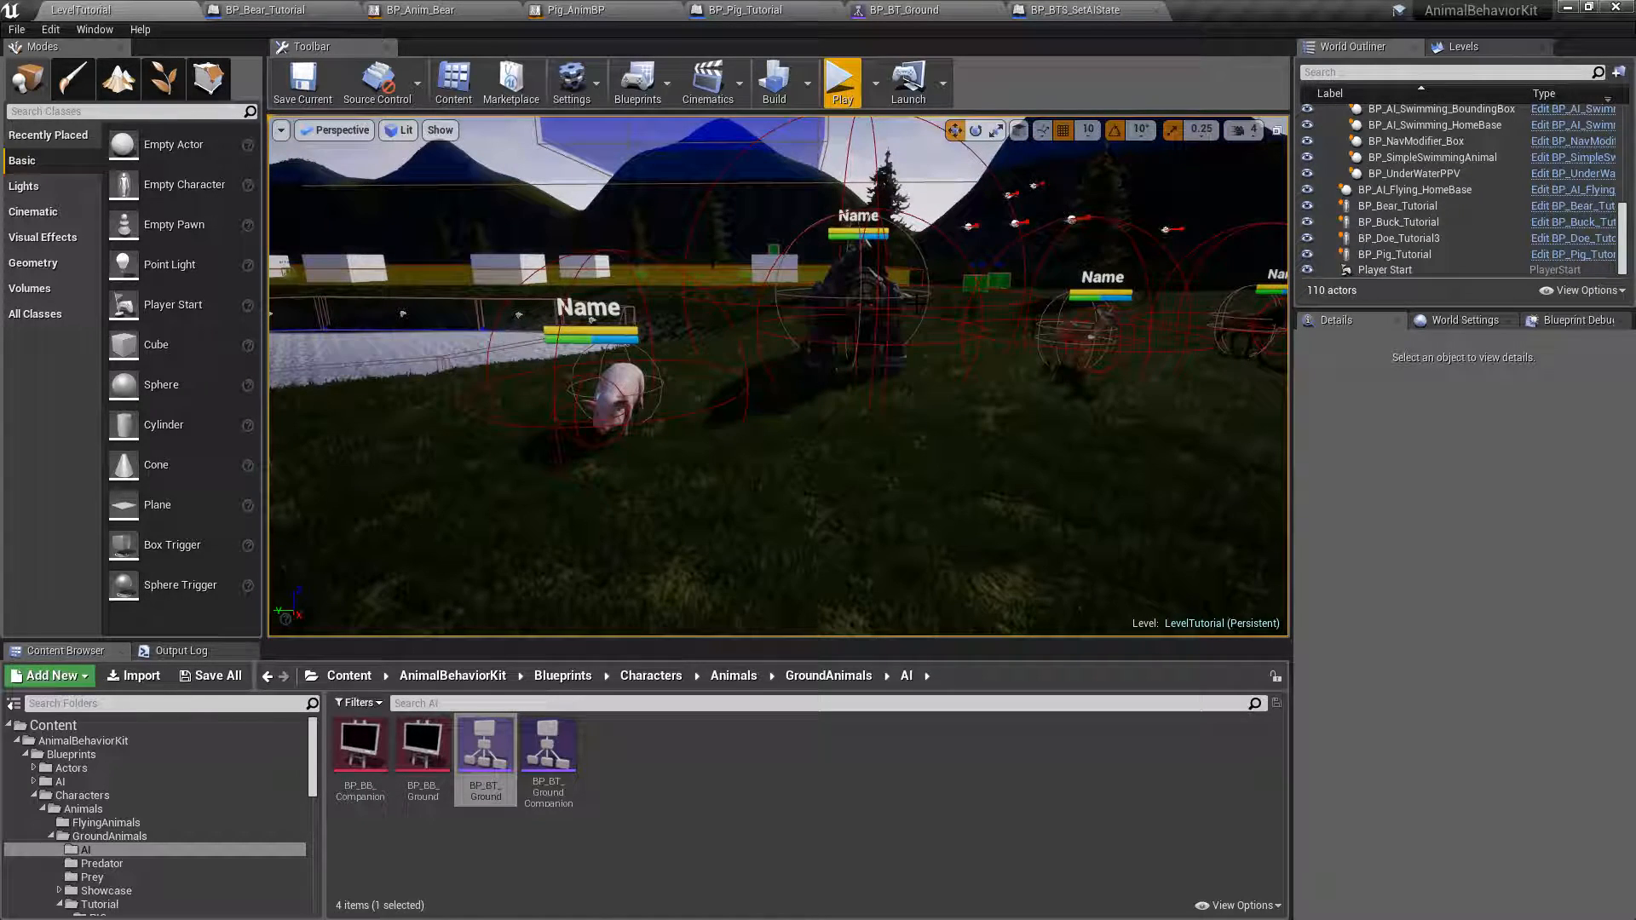
{"action": "left_click", "coordinate": [841, 81]}
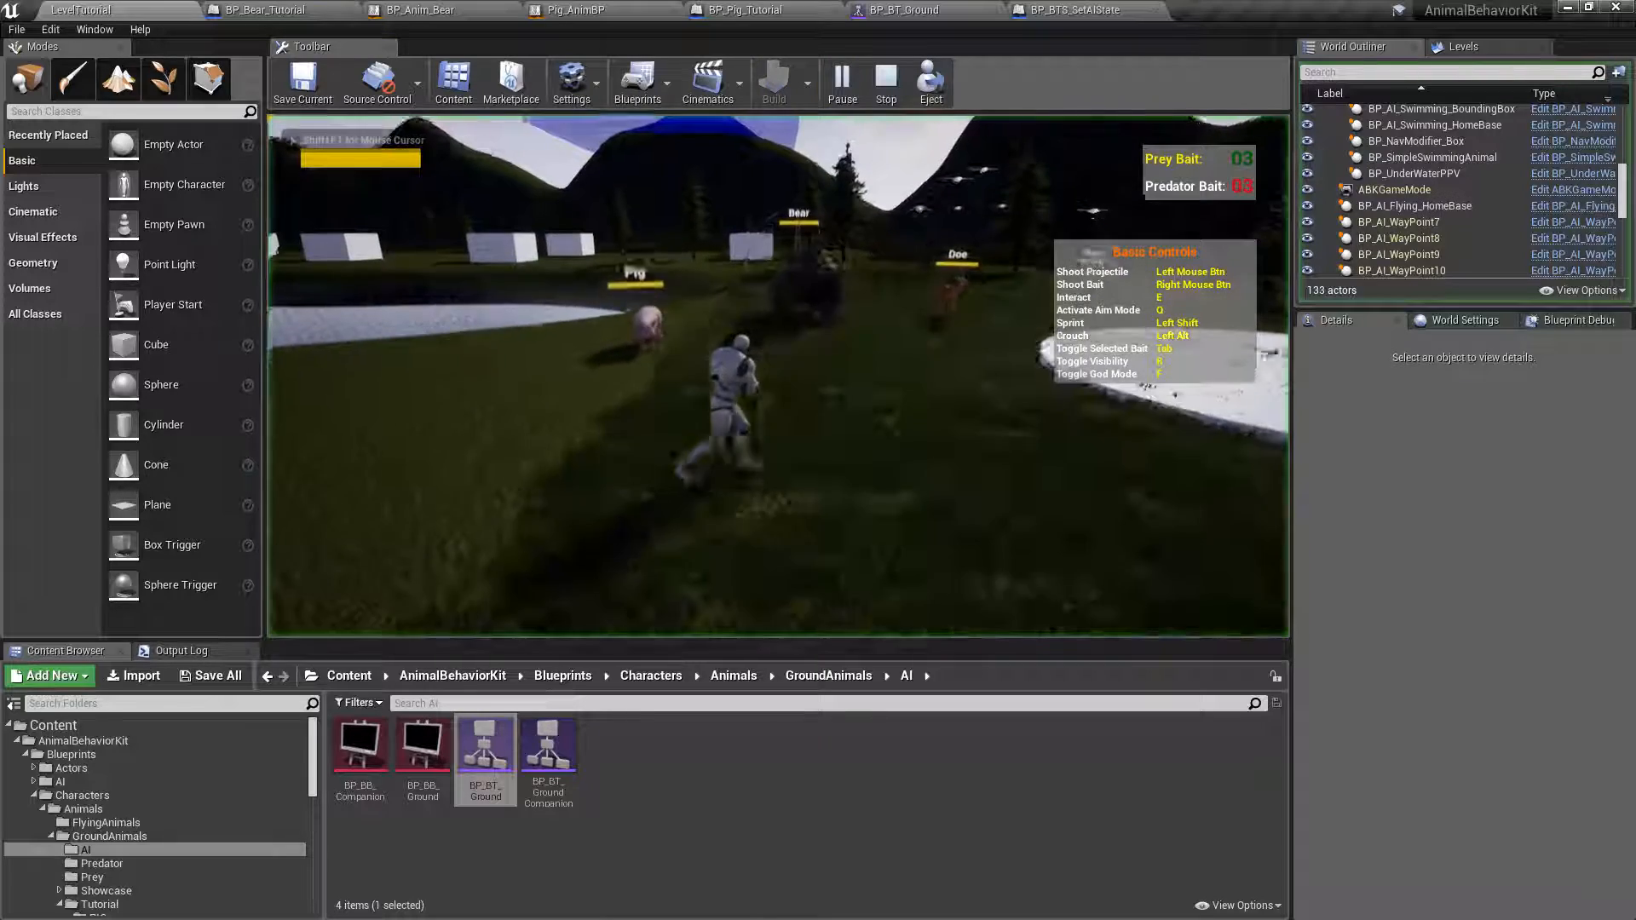
{"action": "key", "text": "w"}
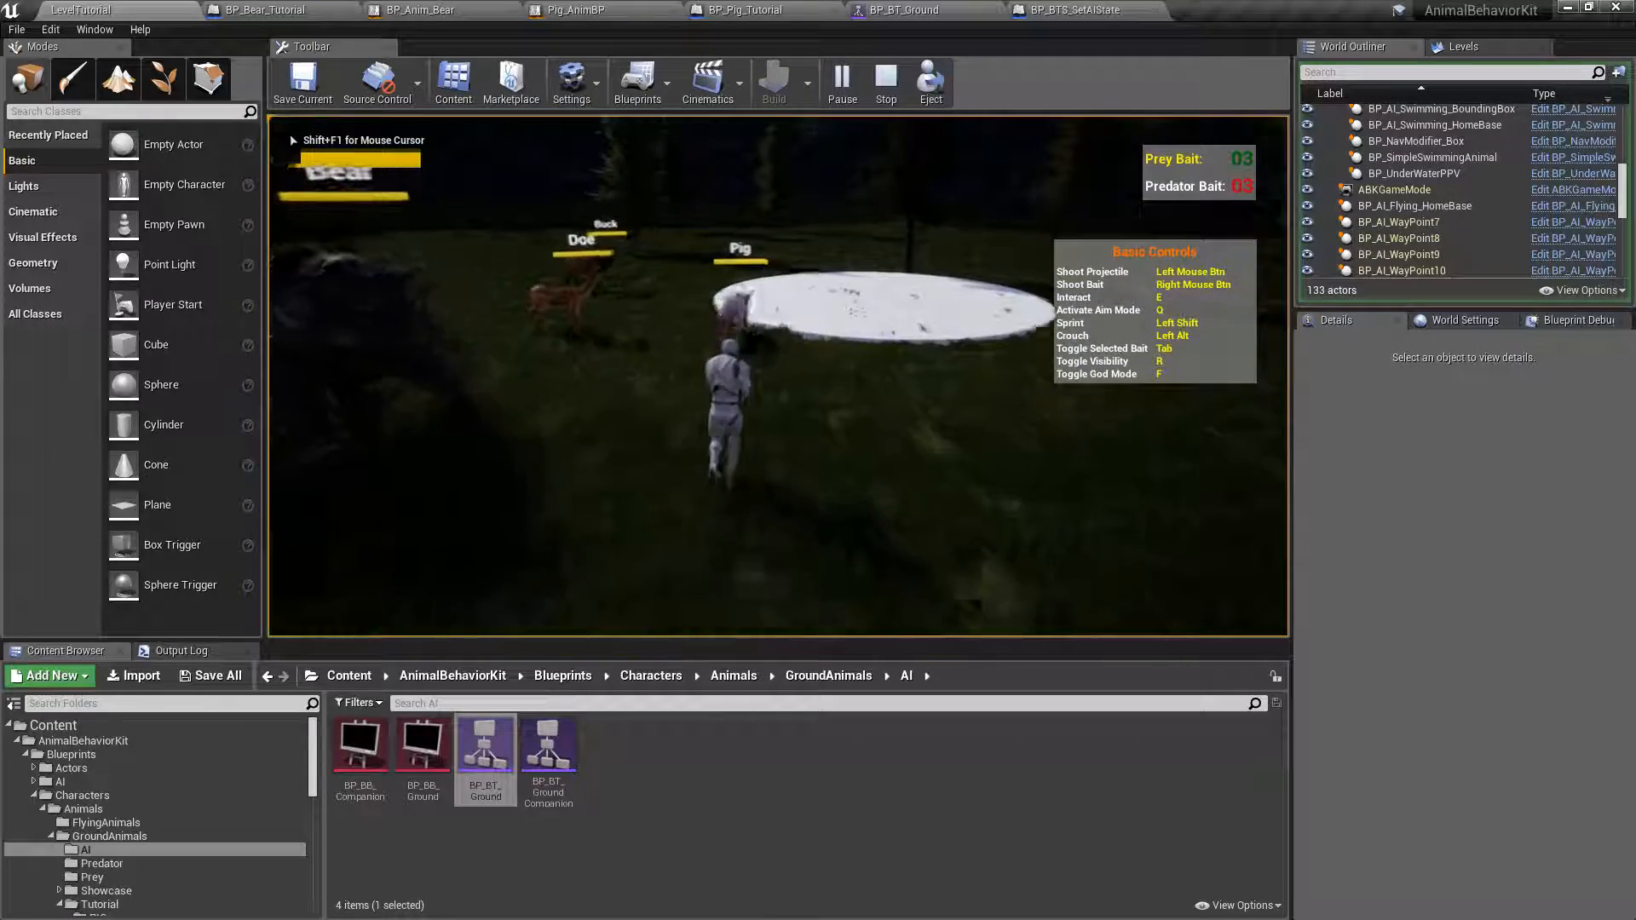
{"action": "key", "text": "w"}
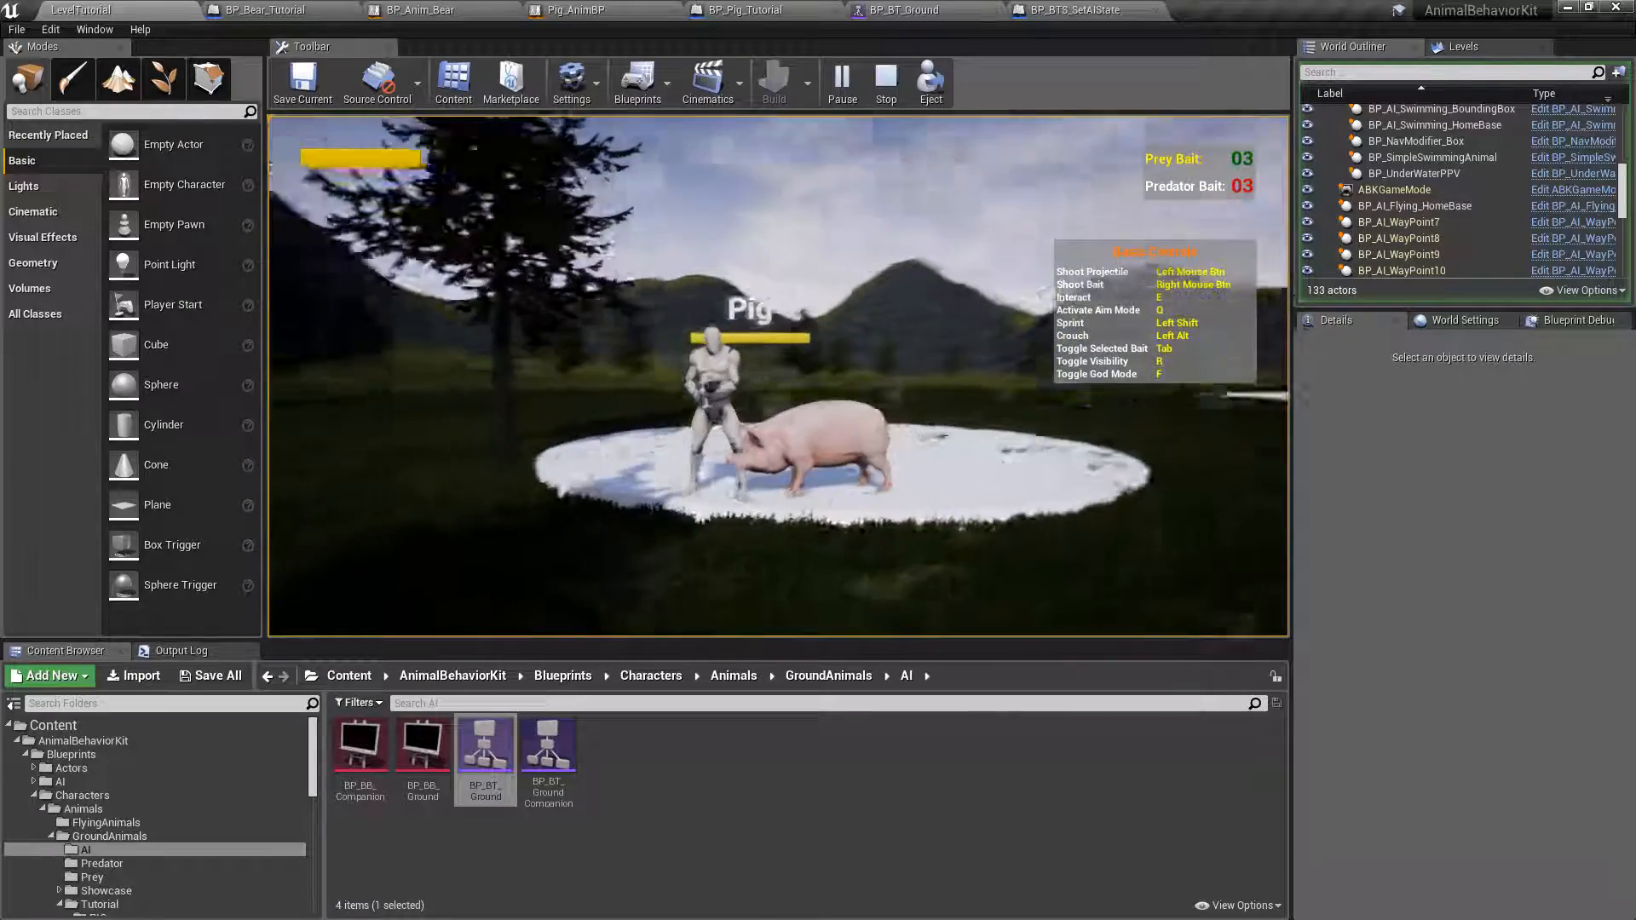
{"action": "key", "text": "w"}
{"action": "key", "text": "w"}
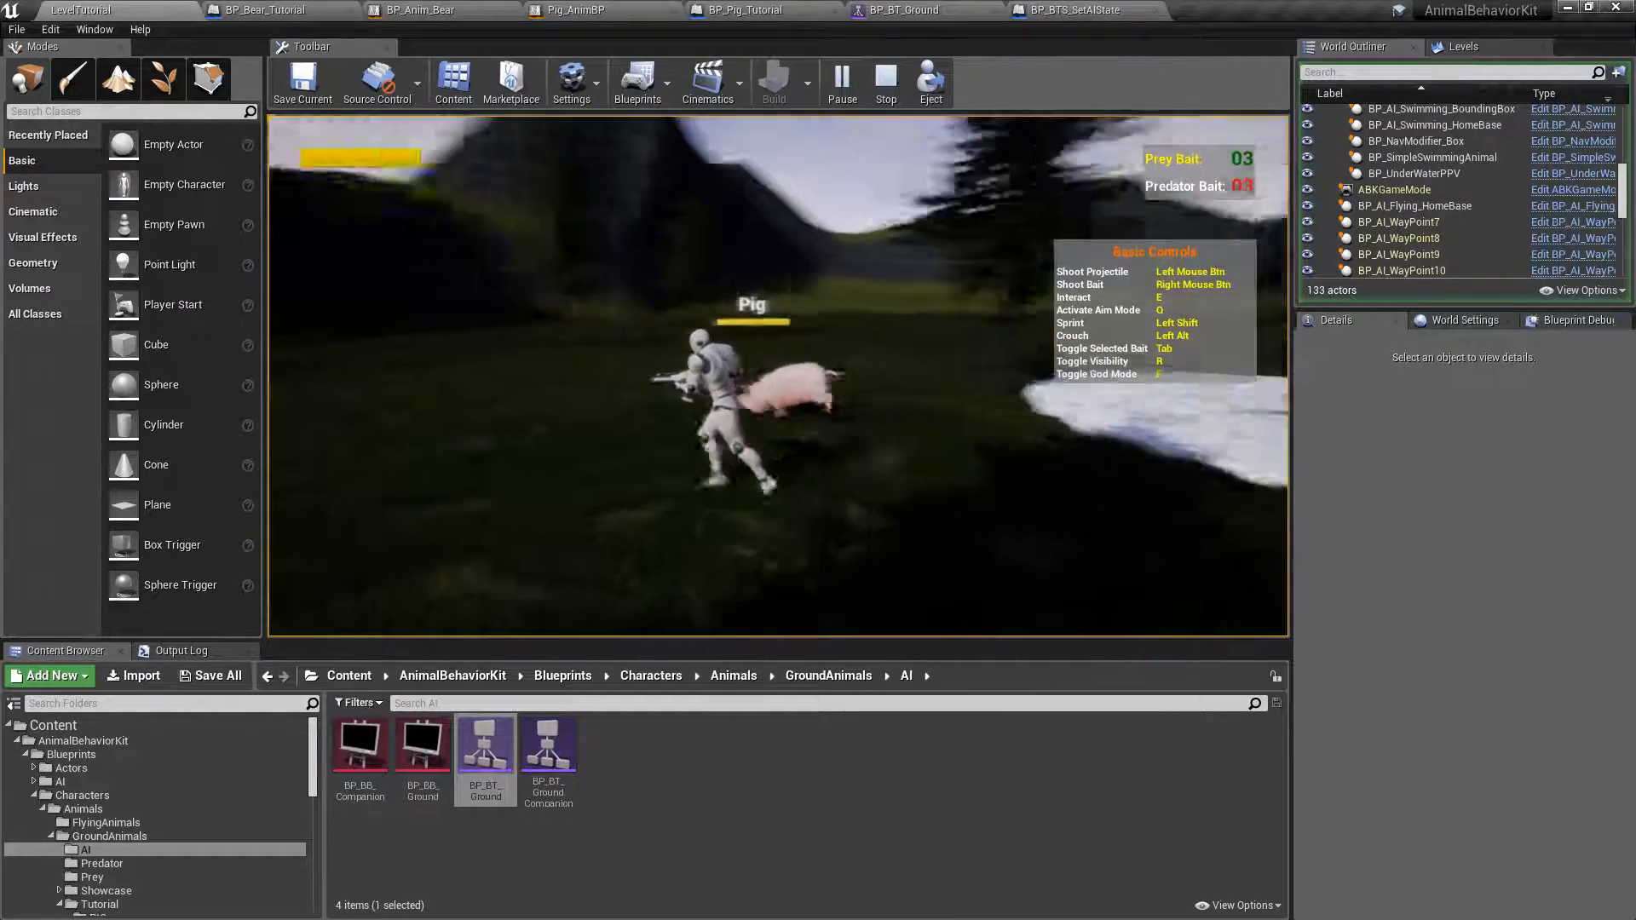
{"action": "key", "text": "a"}
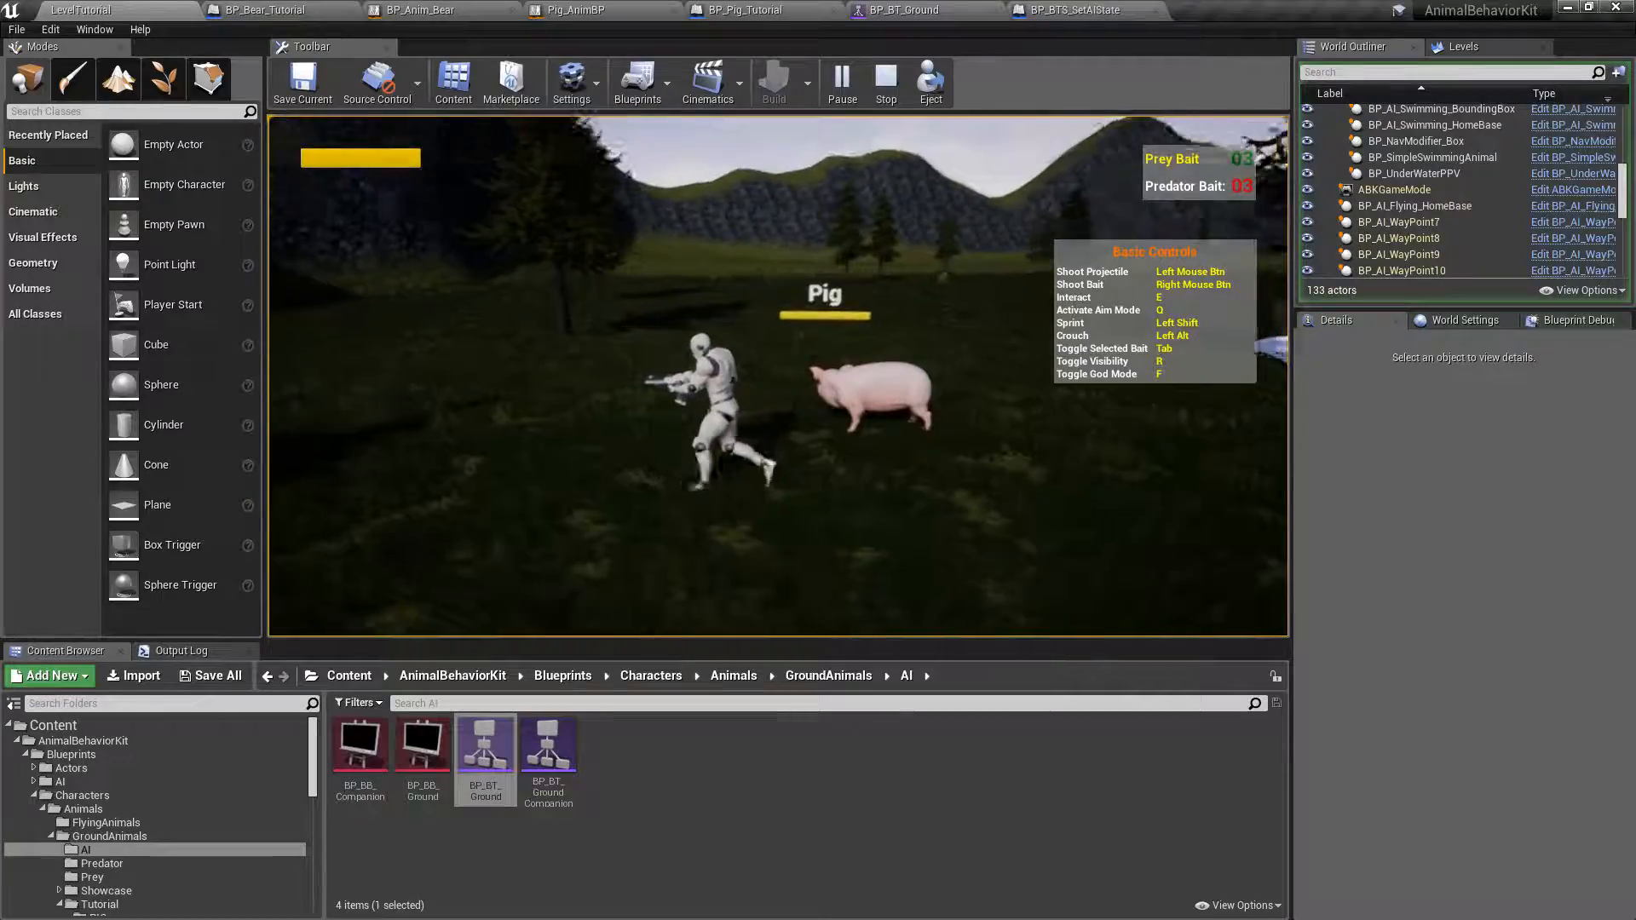
Follow the roaming pig to the pond in a fullscreen play view, and end the session in the normal editor view.
{"action": "key", "text": "F11"}
{"action": "key", "text": "w"}
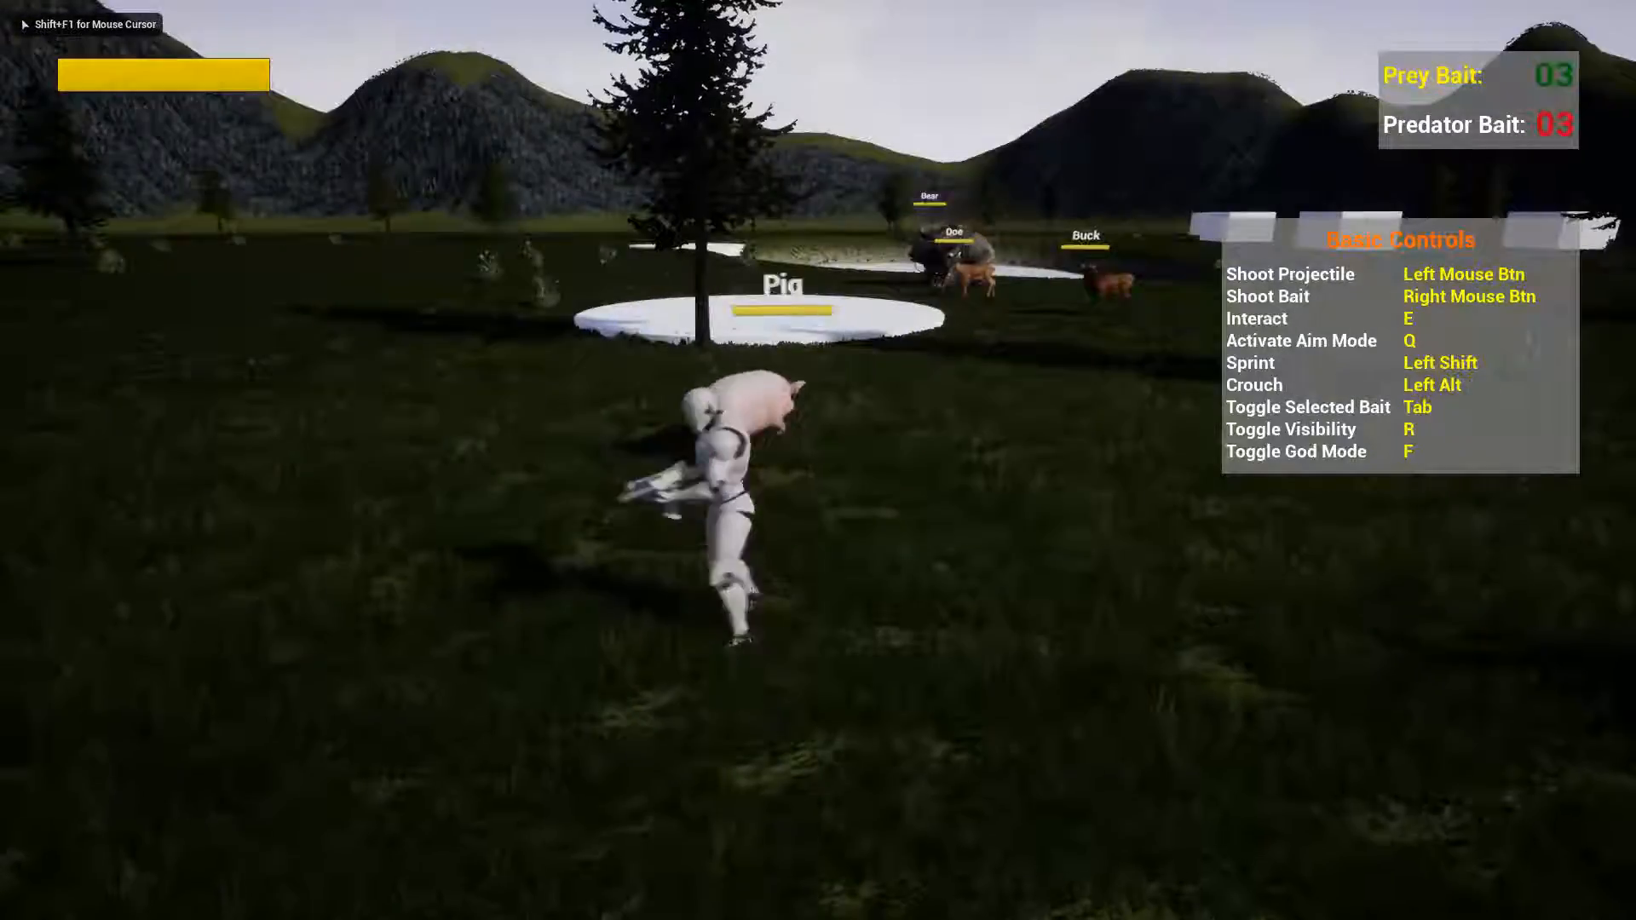
{"action": "key", "text": "w"}
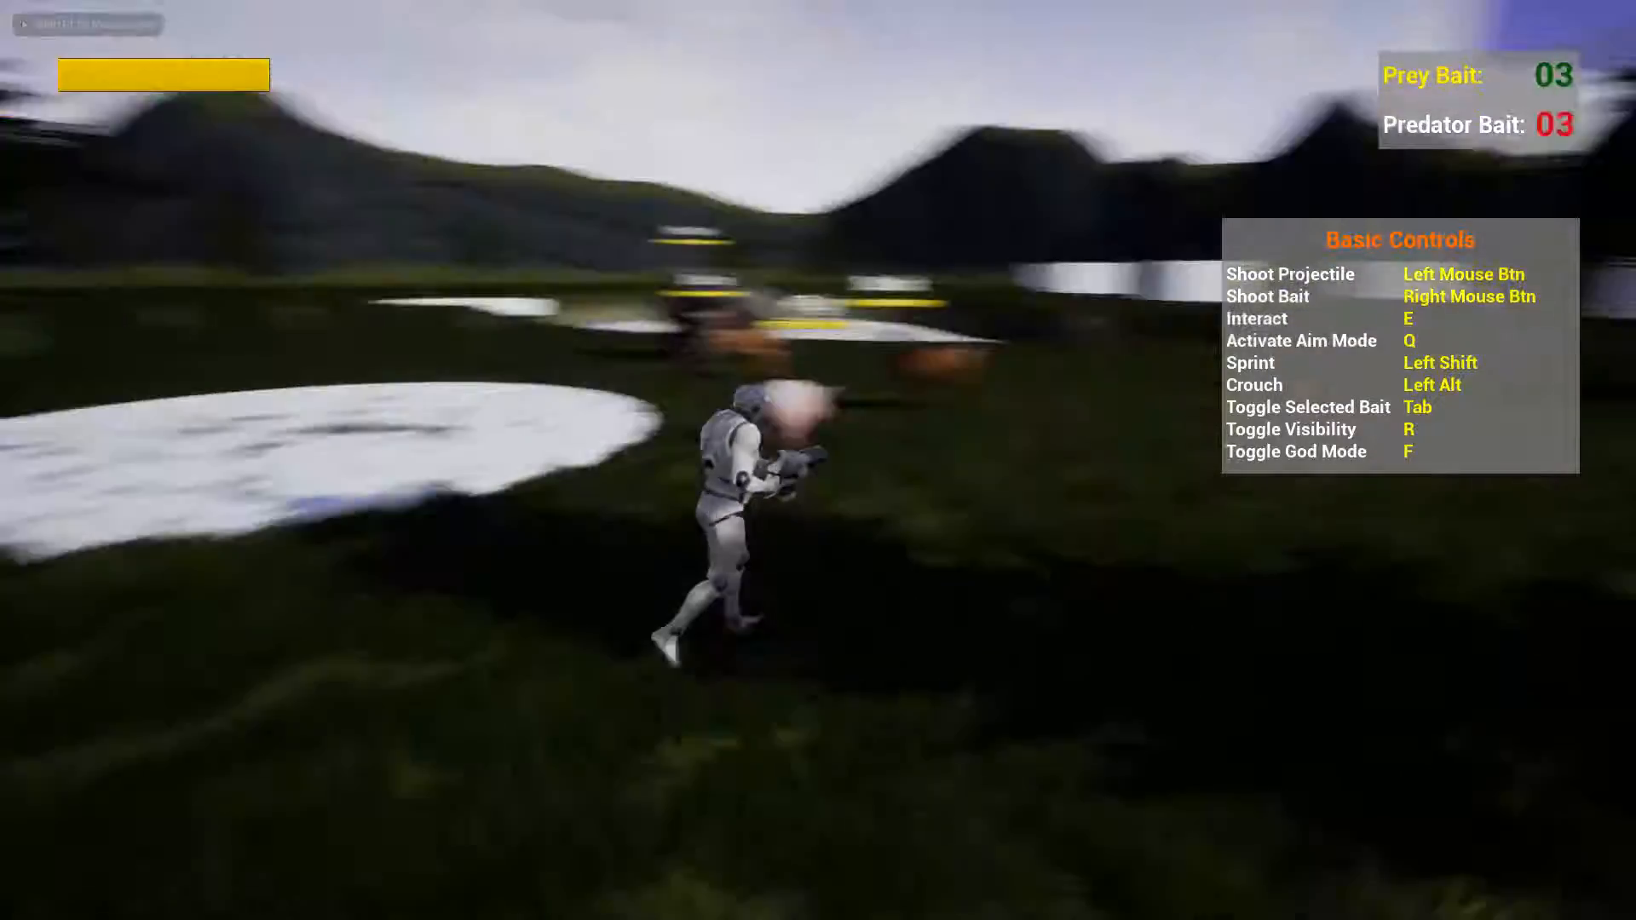
{"action": "key", "text": "w"}
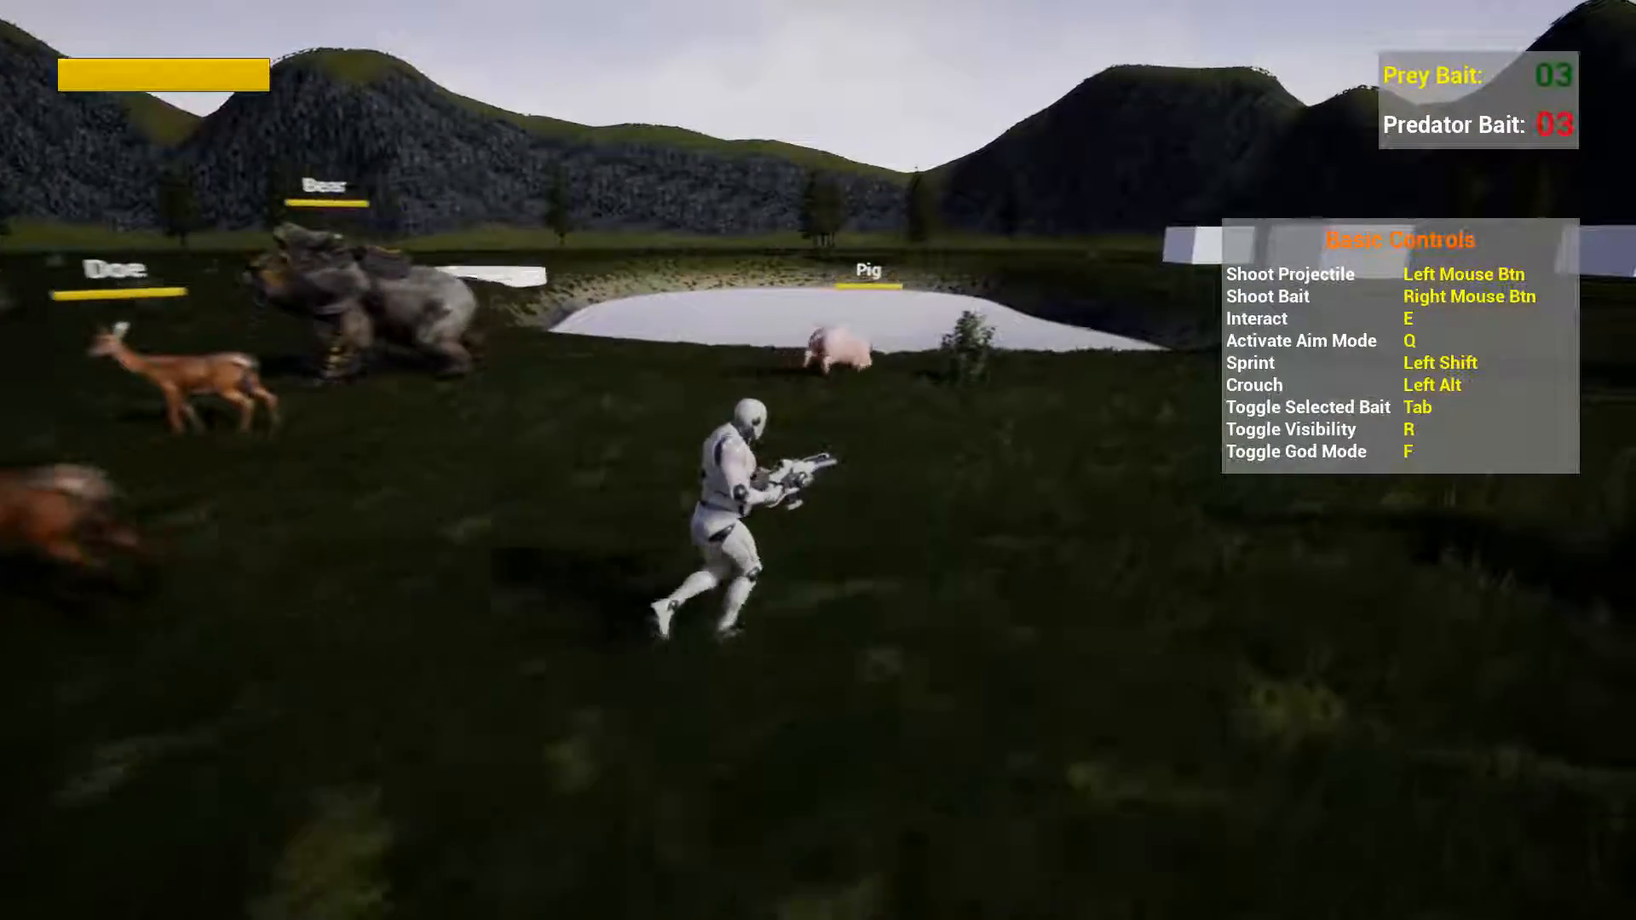
{"action": "key", "text": "w"}
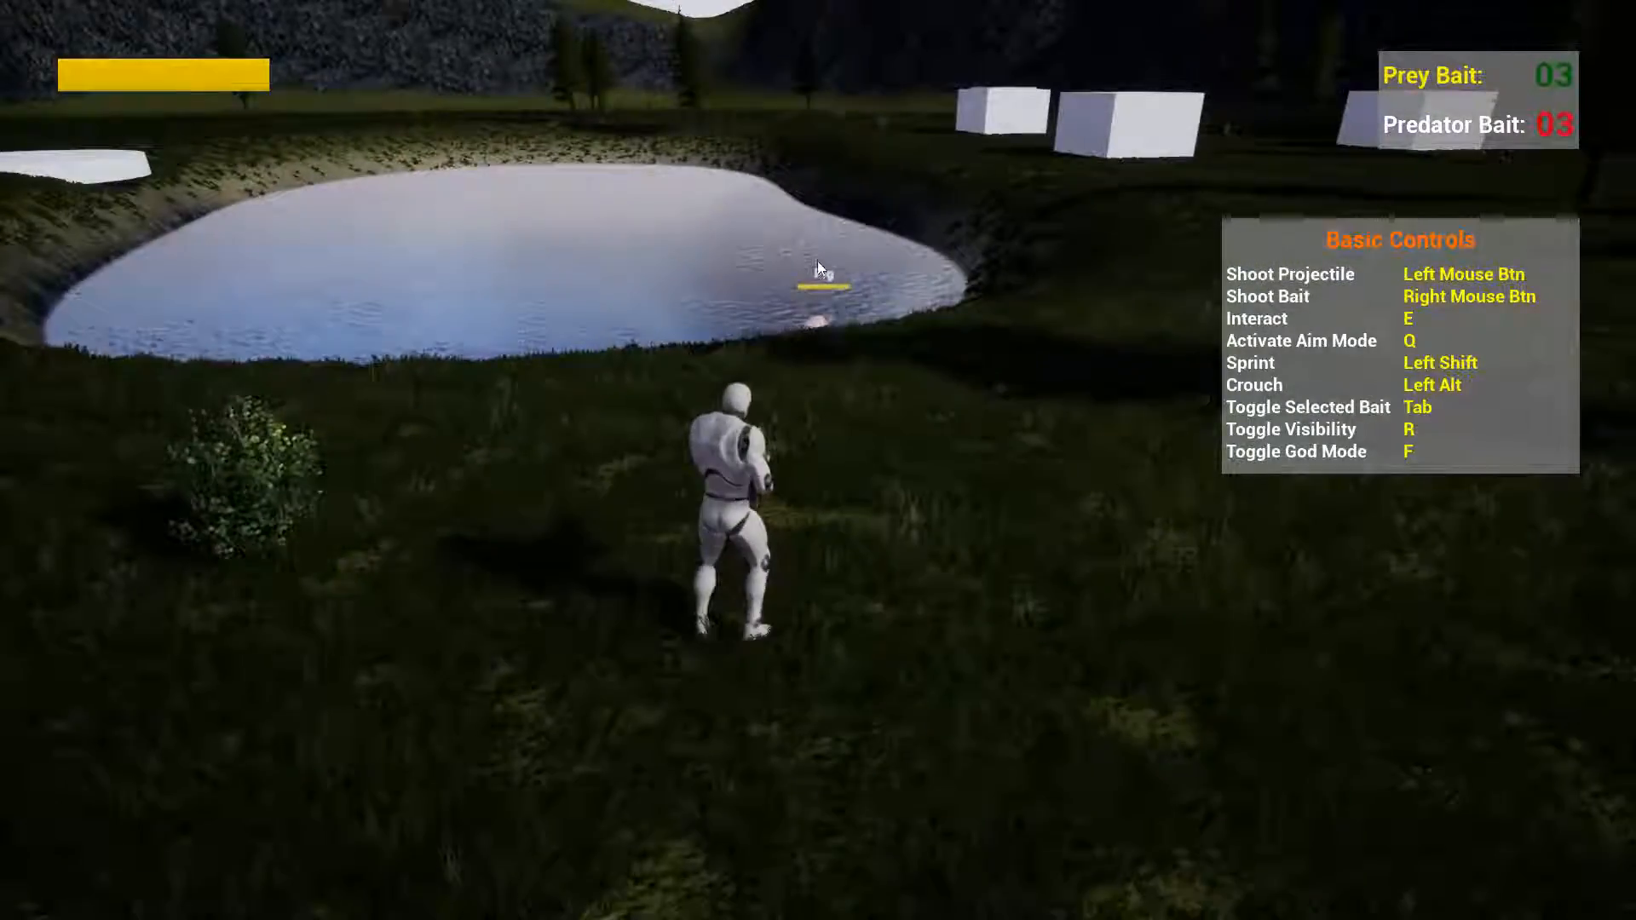
{"action": "key", "text": "Escape"}
{"action": "key", "text": "F11"}
Select BP_Pig_Tutorial in the level and set its Engage Behavior to Flee.
{"action": "key", "text": "a"}
{"action": "right_click_drag", "start_coordinate": [800, 236], "coordinate": [835, 204]}
{"action": "key", "text": "a"}
{"action": "right_click_drag", "start_coordinate": [784, 401], "coordinate": [854, 412]}
{"action": "left_click", "coordinate": [837, 357]}
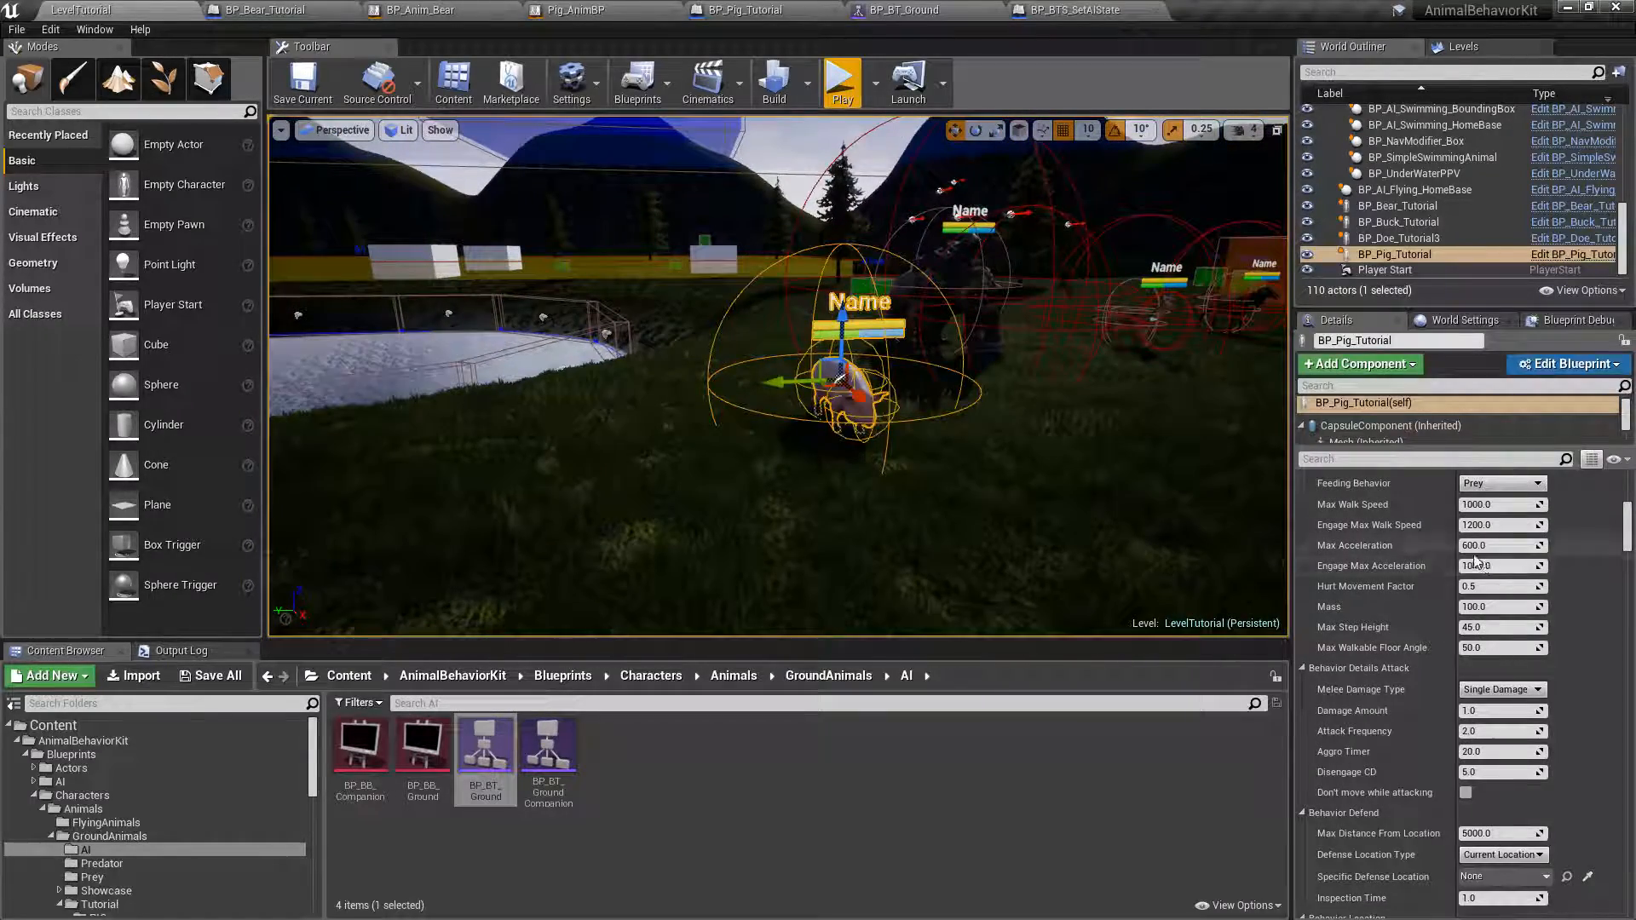
{"action": "scroll", "coordinate": [1480, 562], "scroll_direction": "up", "scroll_amount": 10}
{"action": "scroll", "coordinate": [1446, 620], "scroll_direction": "down", "scroll_amount": 1}
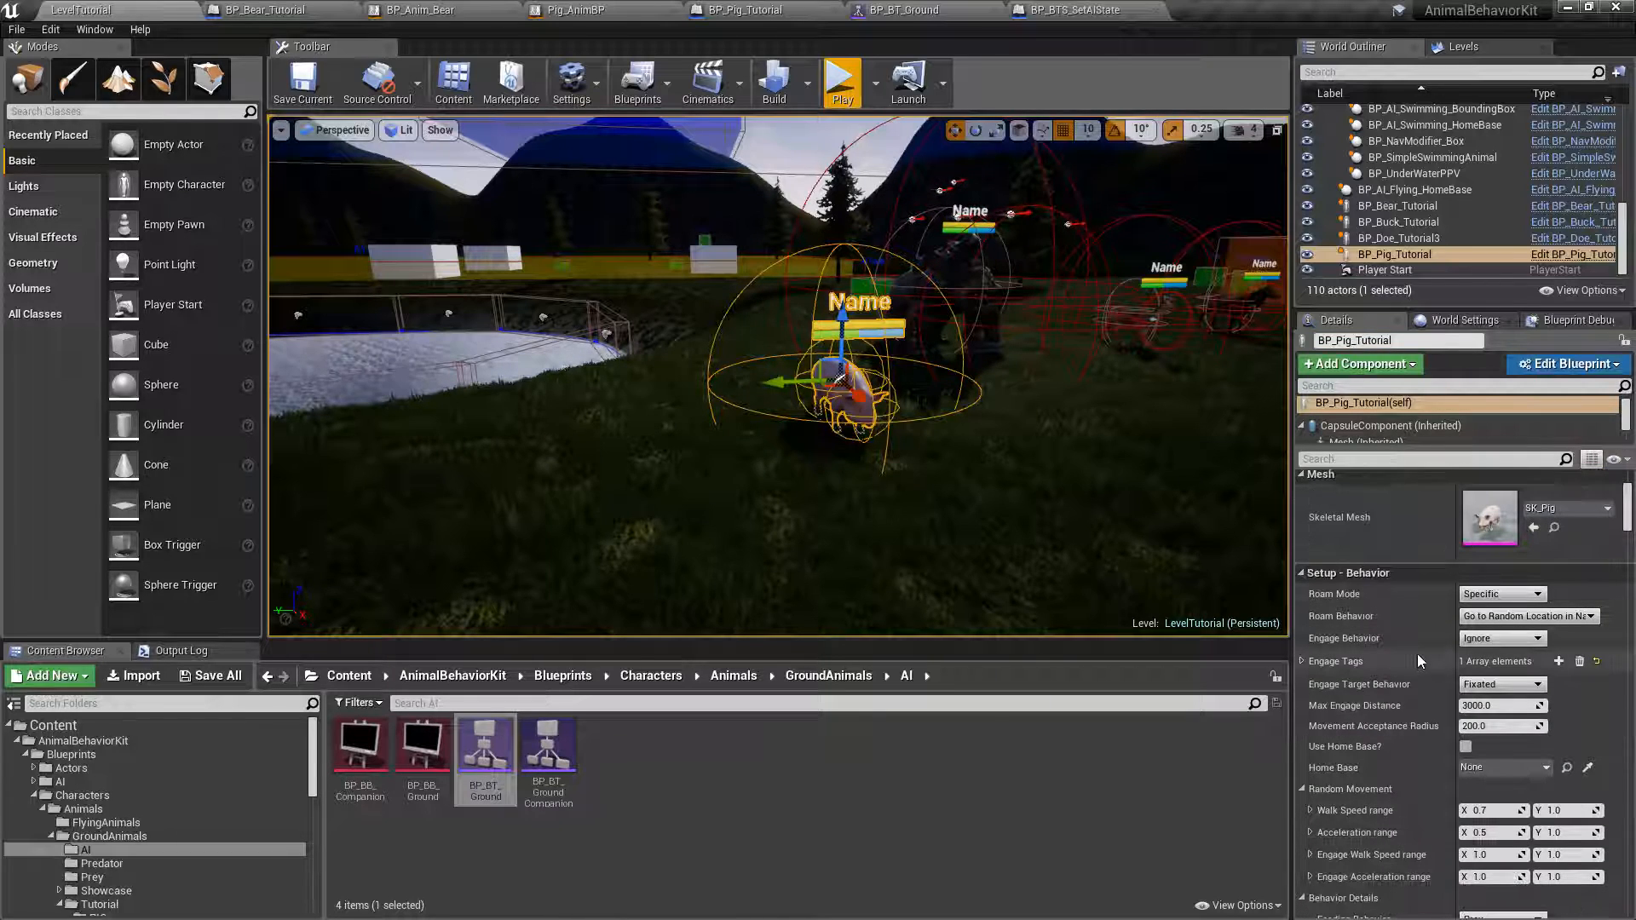
{"action": "left_click", "coordinate": [1484, 641]}
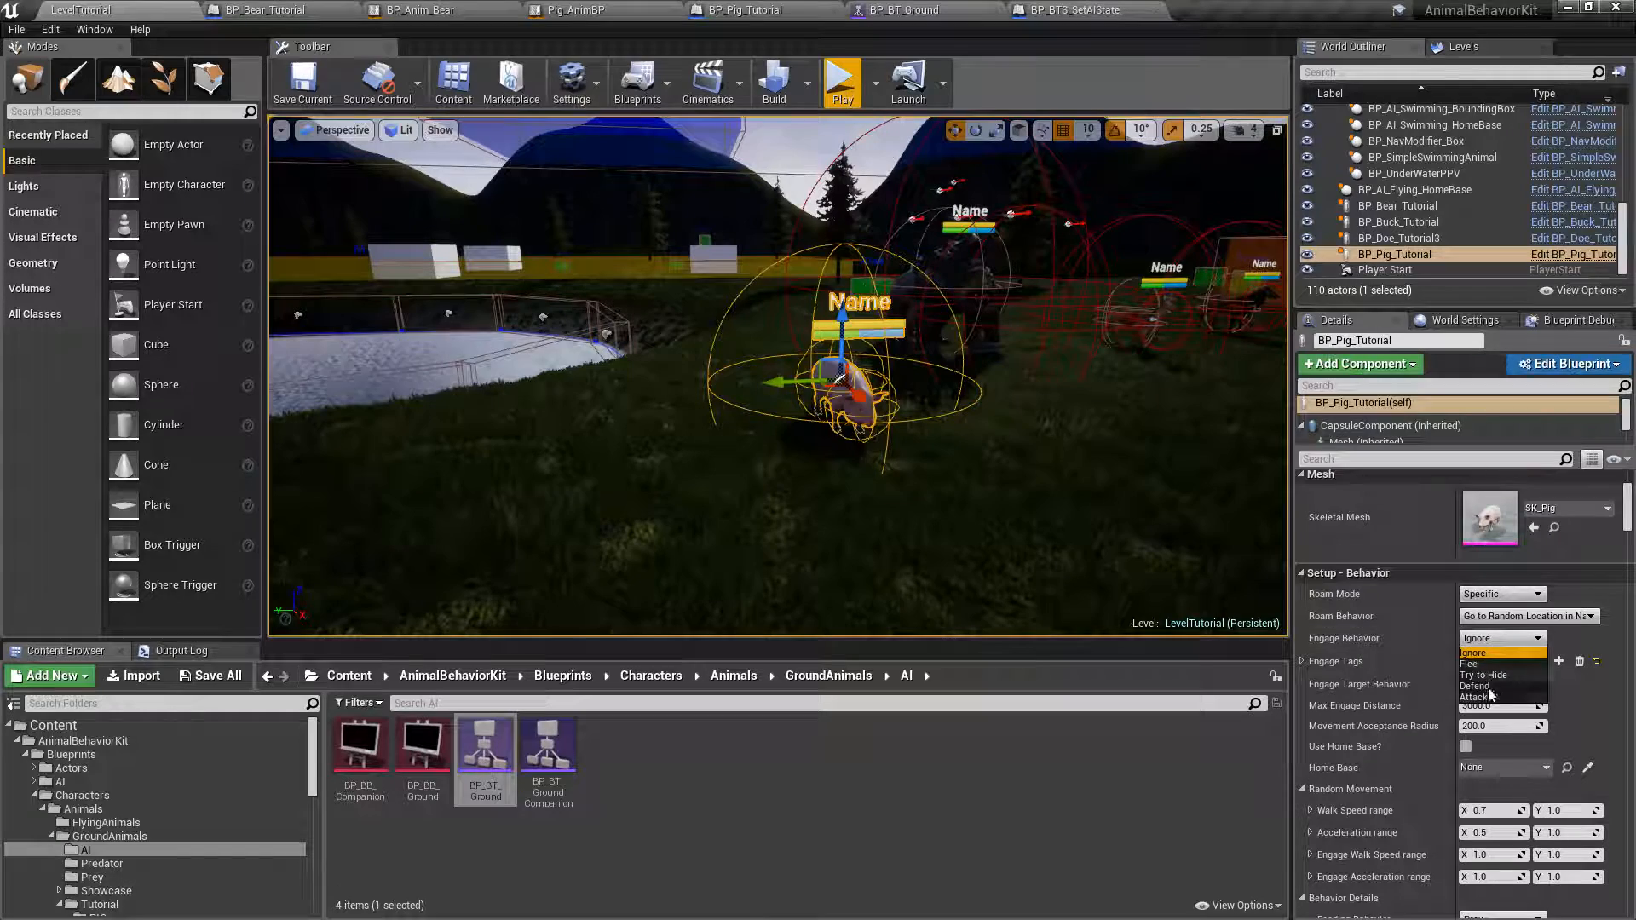
{"action": "left_click", "coordinate": [1468, 664]}
{"action": "right_click_drag", "start_coordinate": [809, 384], "coordinate": [903, 370]}
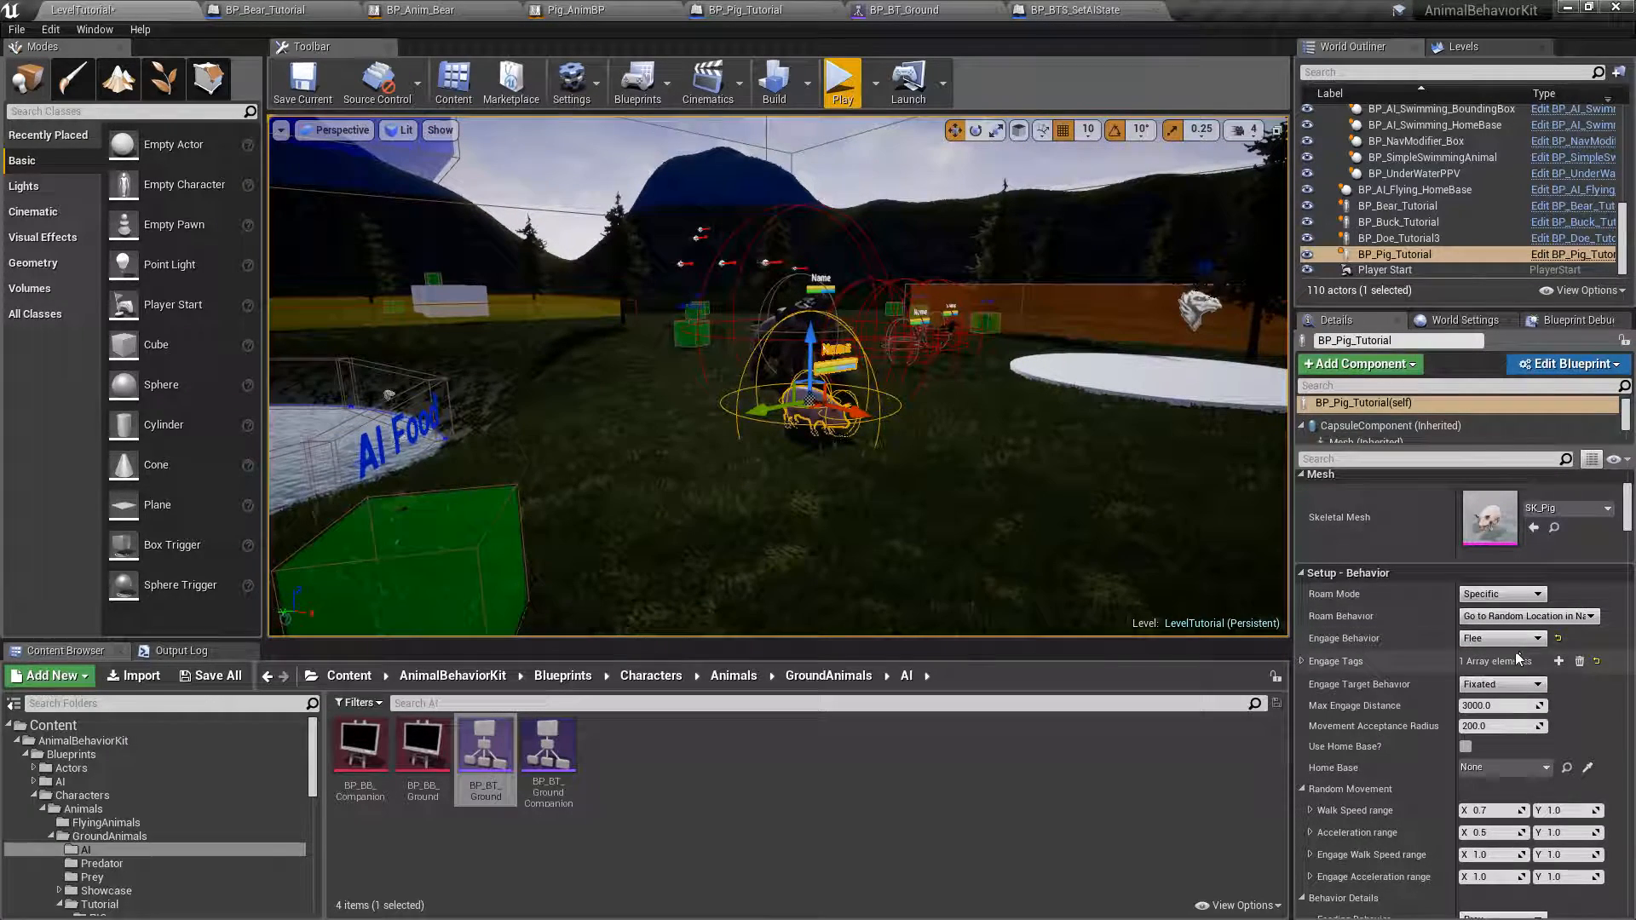
Play-test LevelTutorial and run the player after the pig in a fullscreen view to check its Flee behavior, and end the session.
{"action": "left_click", "coordinate": [842, 81]}
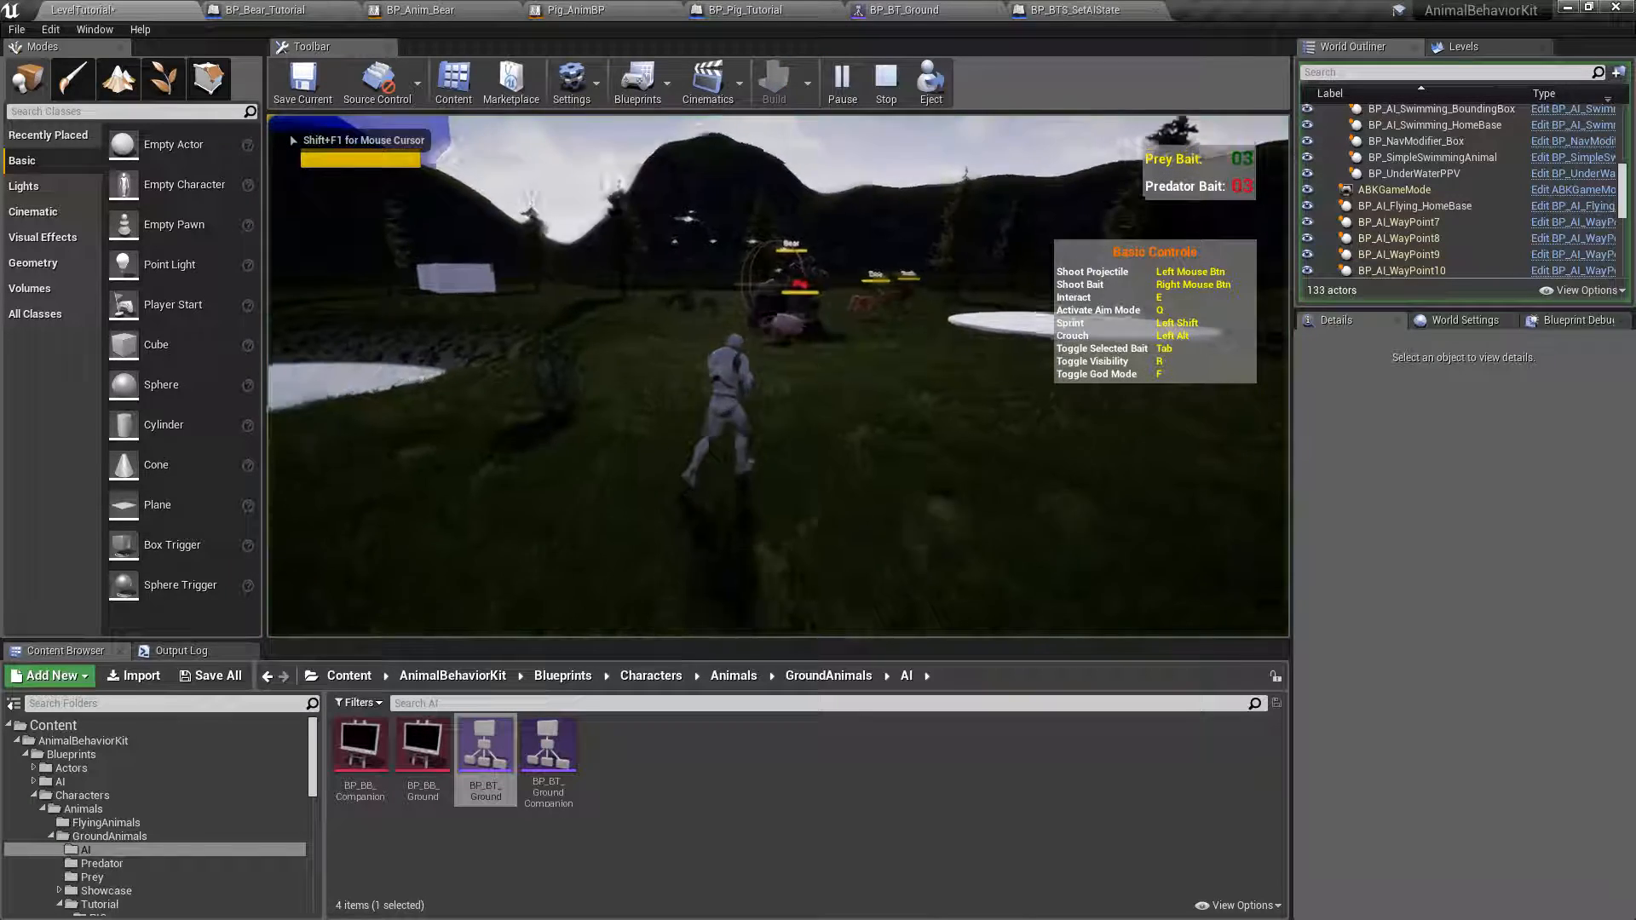
{"action": "key", "text": "w"}
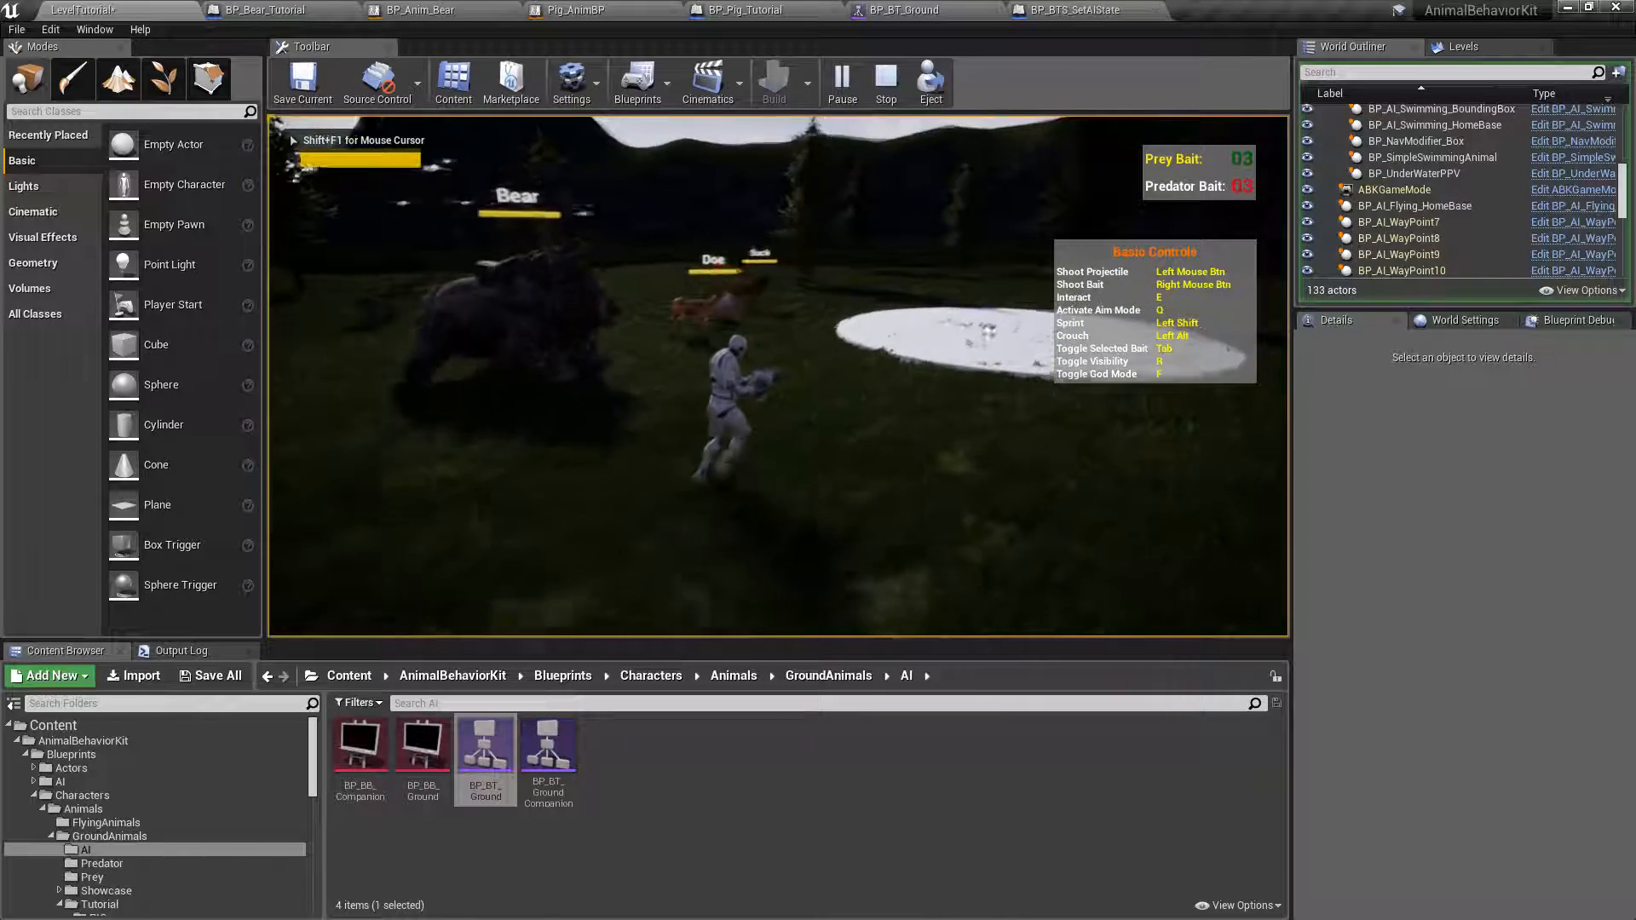
{"action": "key", "text": "w"}
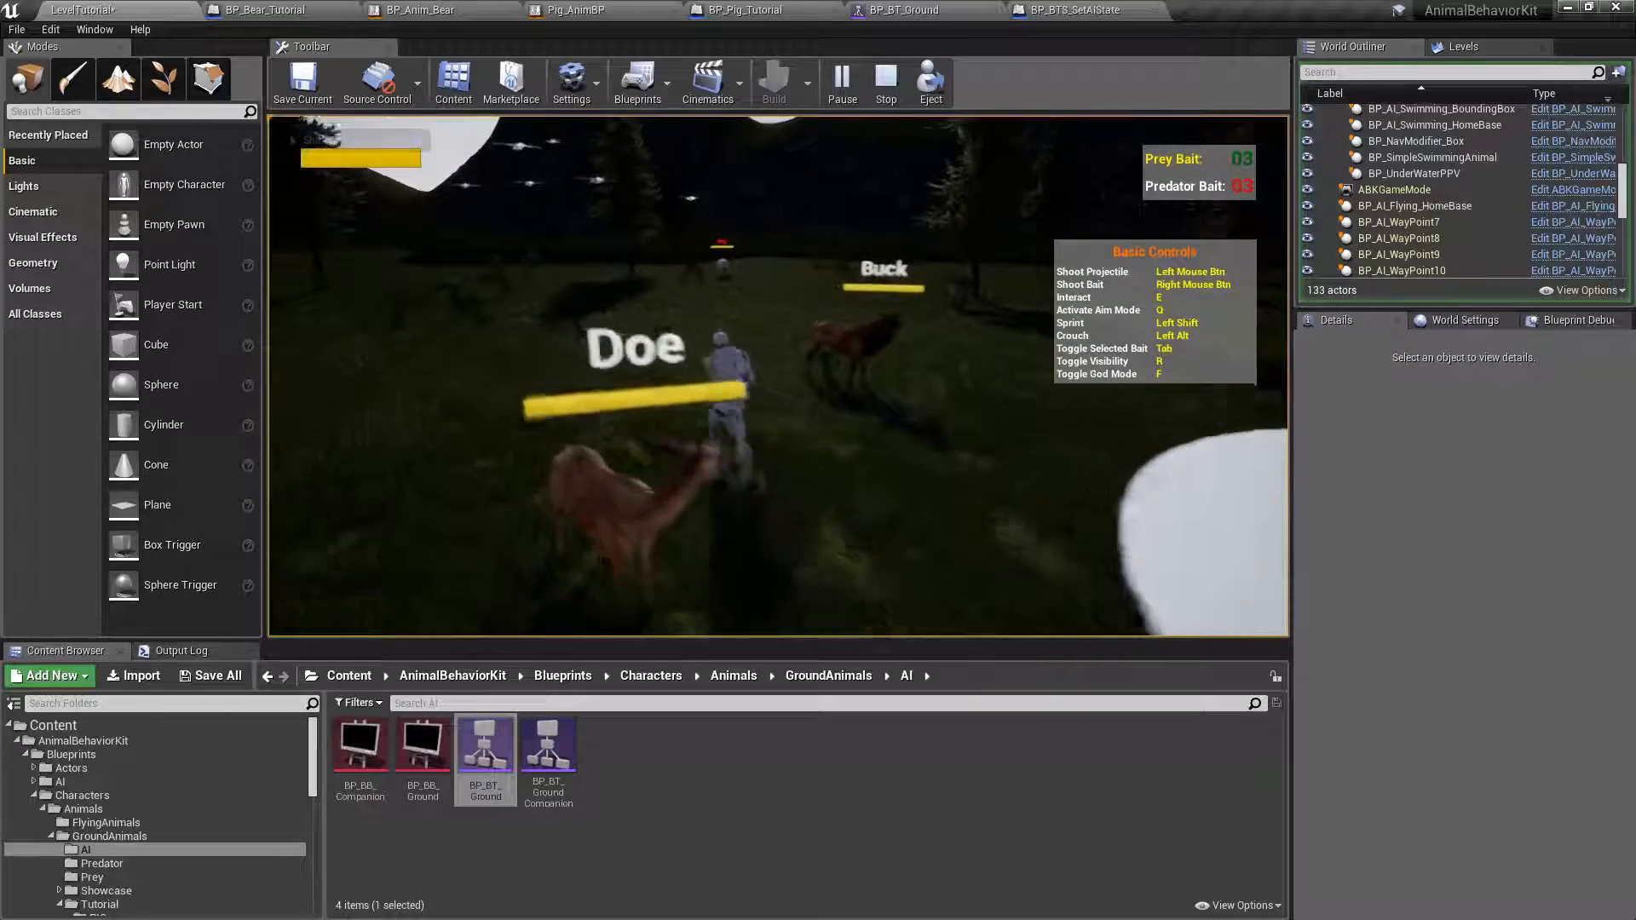
{"action": "key", "text": "w"}
{"action": "key", "text": "F11"}
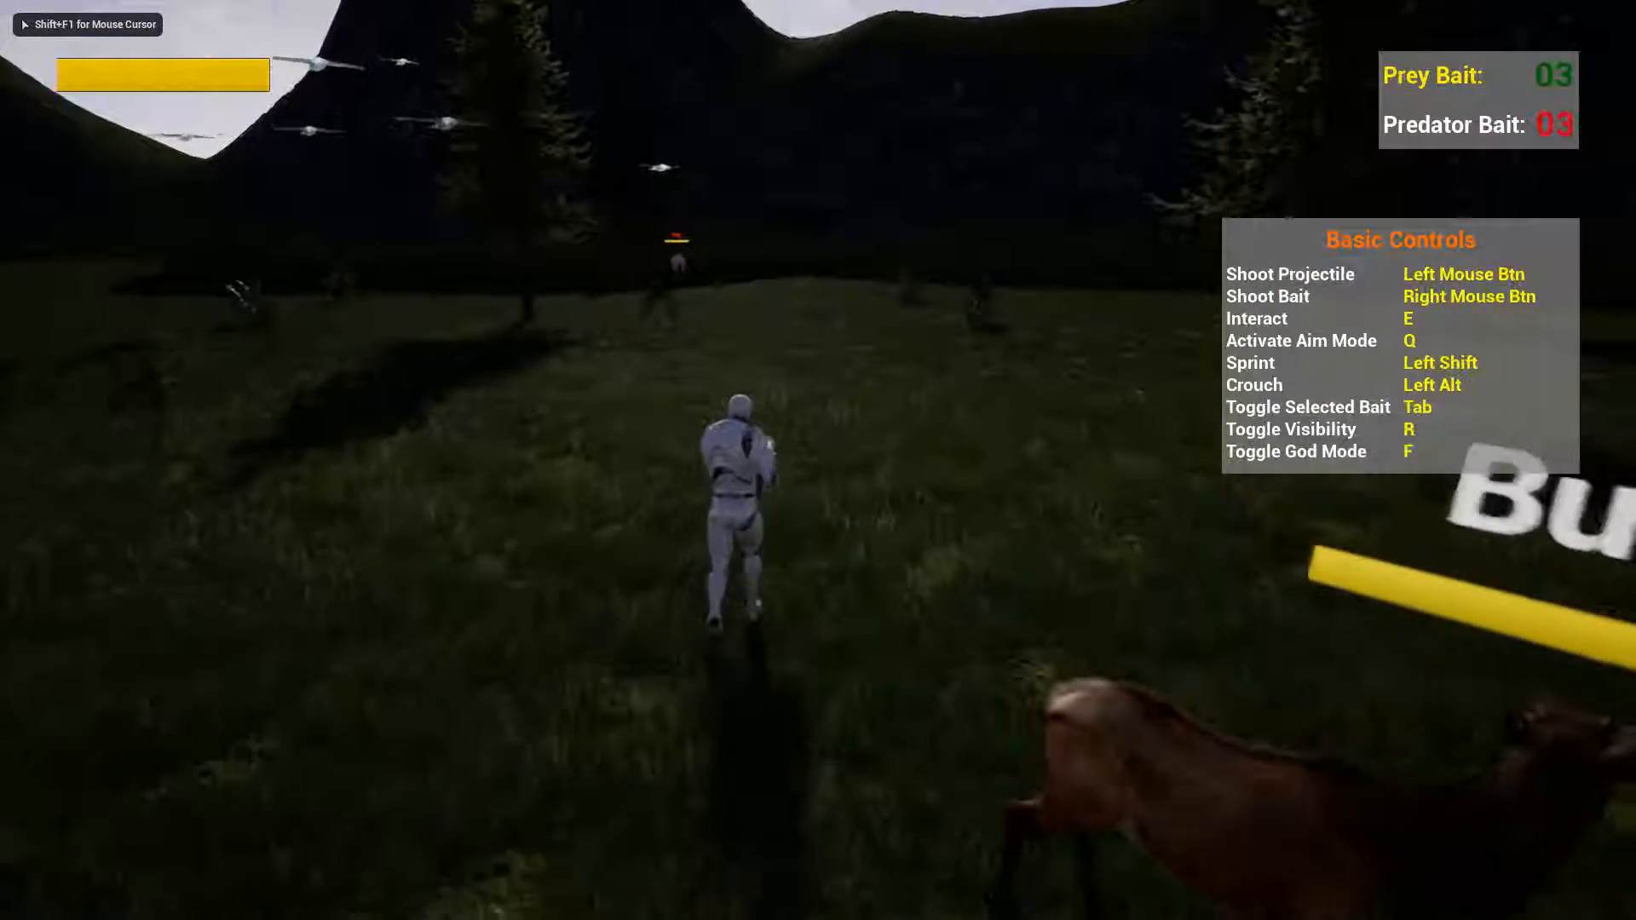
{"action": "key", "text": "w"}
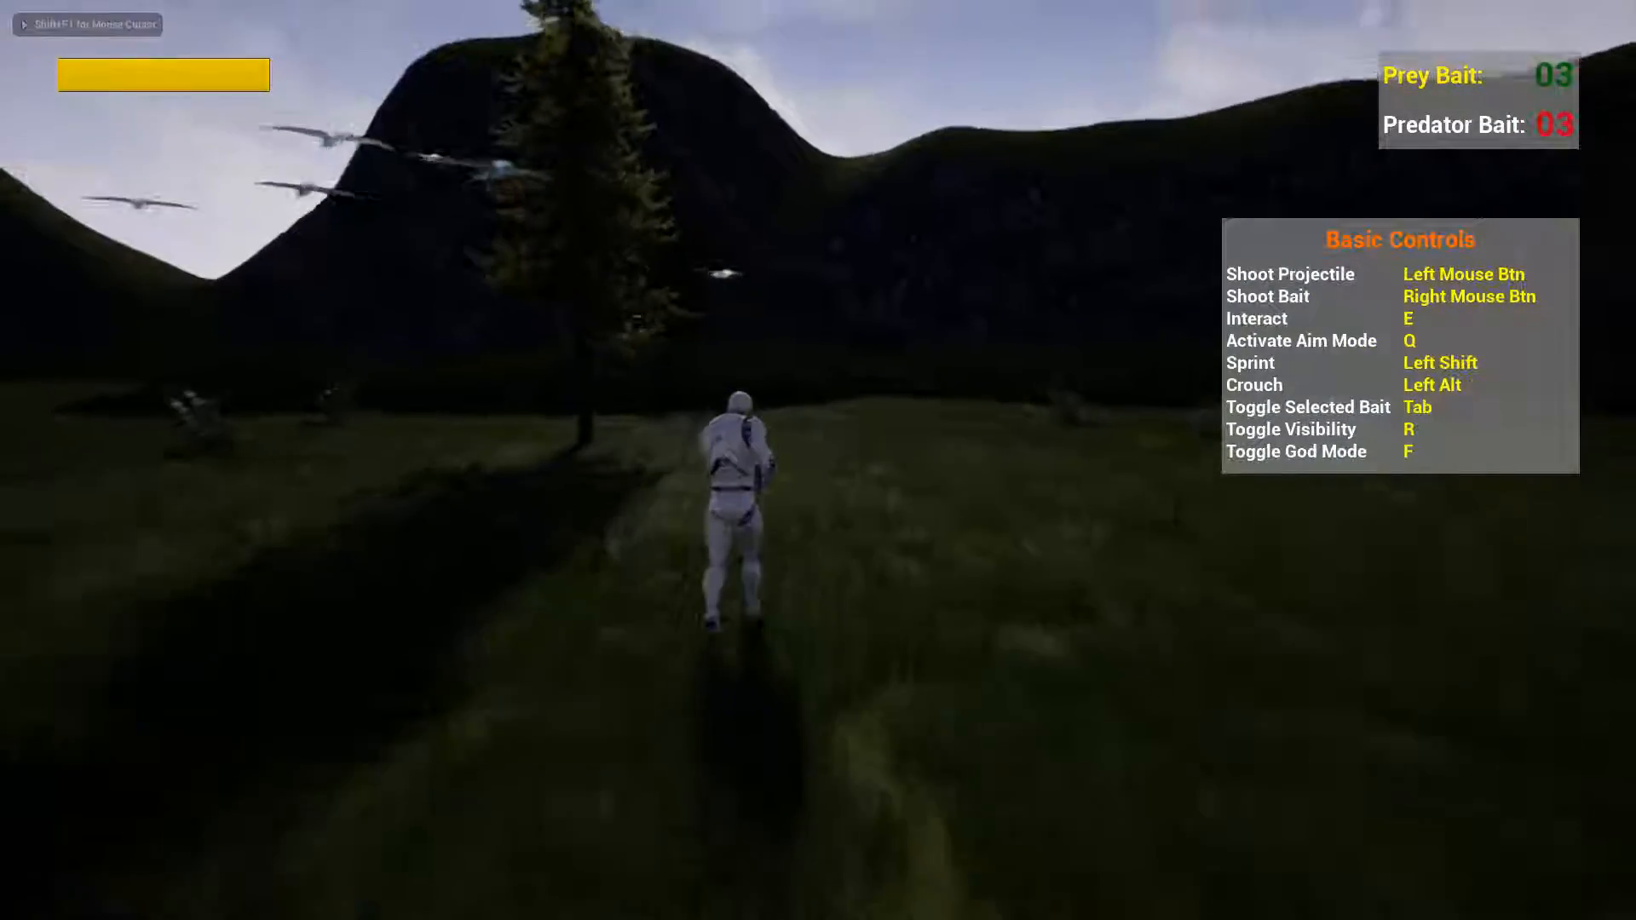
{"action": "key", "text": "w"}
{"action": "key", "text": "q"}
{"action": "key", "text": "Escape"}
{"action": "key", "text": "F11"}
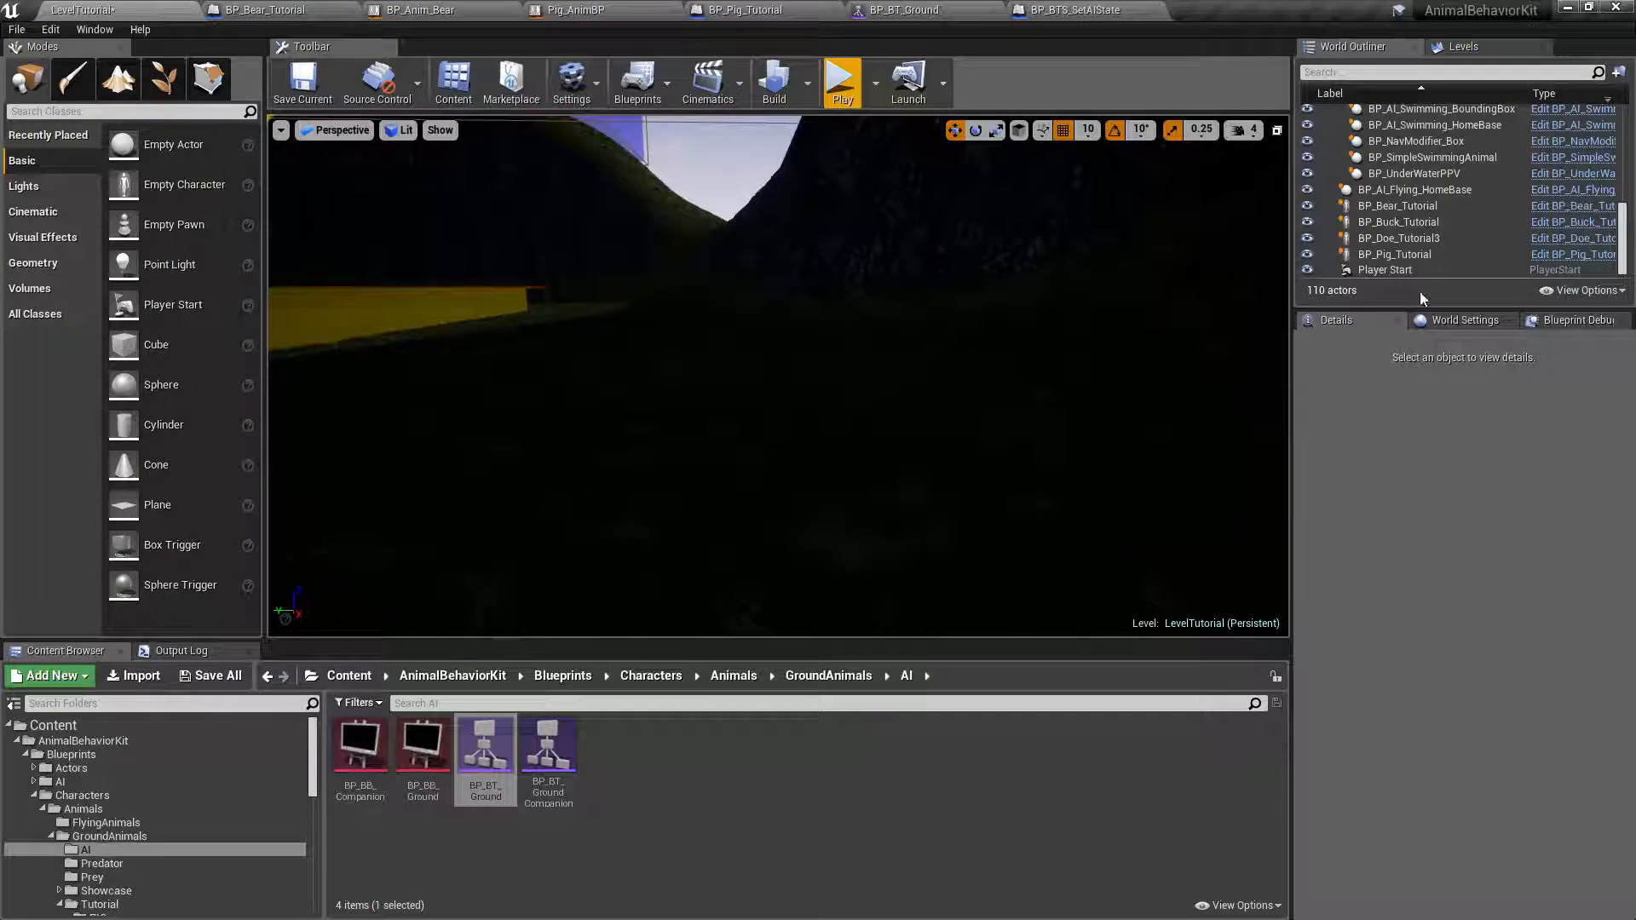
Set the Engage Behavior of BP_Pig_Tutorial to Attack.
{"action": "left_click", "coordinate": [1438, 255]}
{"action": "left_click", "coordinate": [1480, 640]}
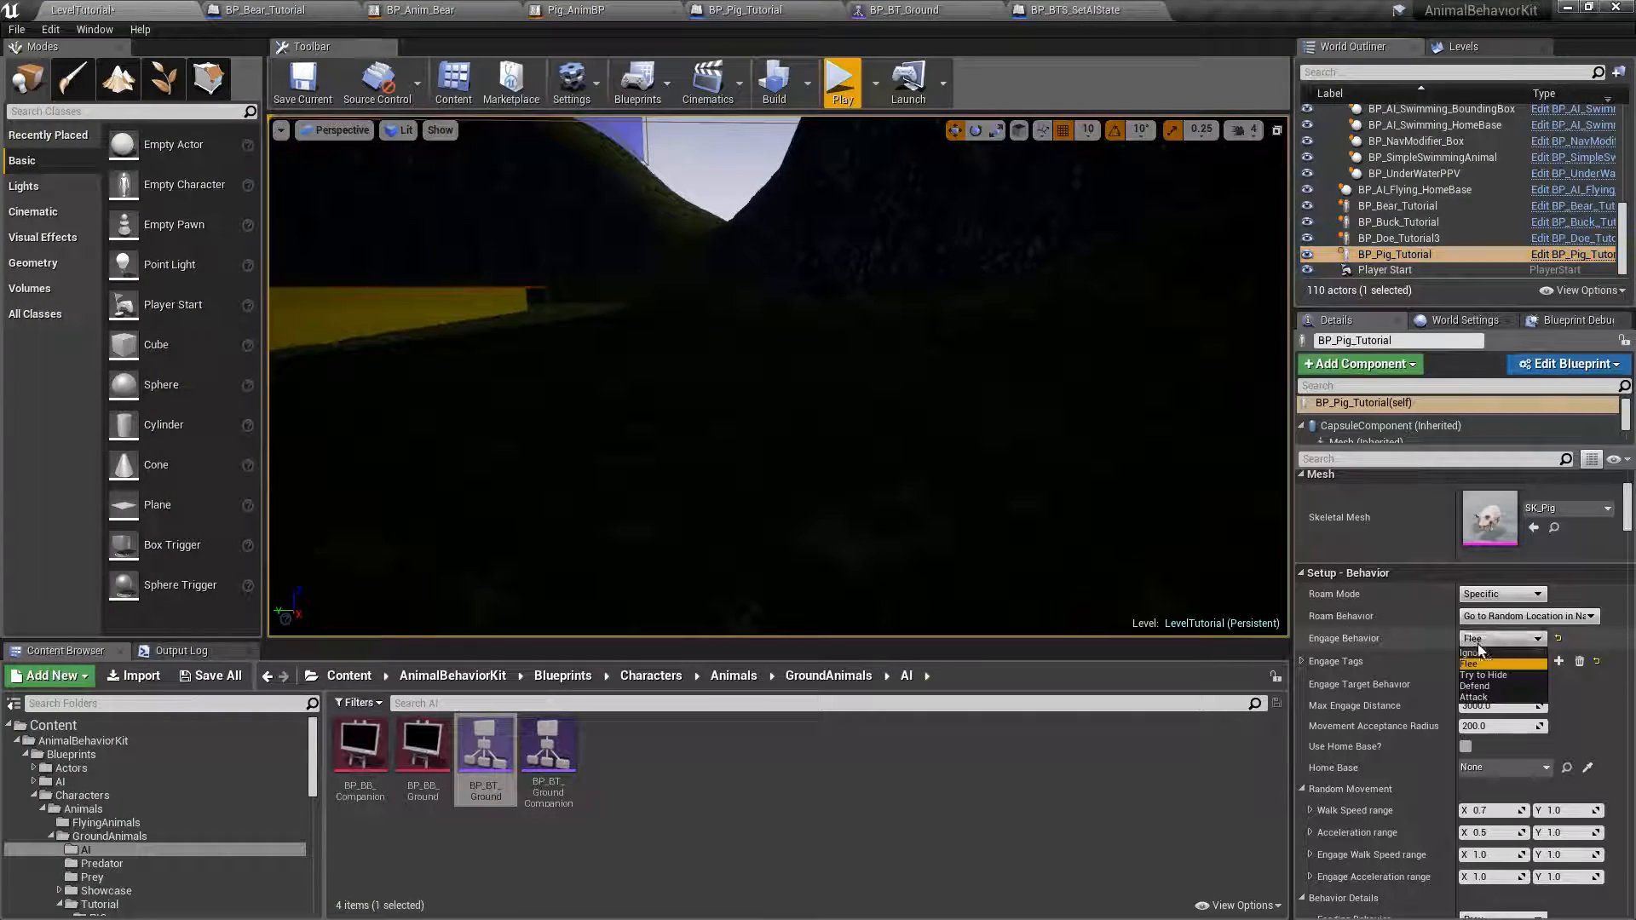
{"action": "left_click", "coordinate": [1474, 697]}
{"action": "right_click_drag", "start_coordinate": [778, 374], "coordinate": [963, 375]}
{"action": "key", "text": "f"}
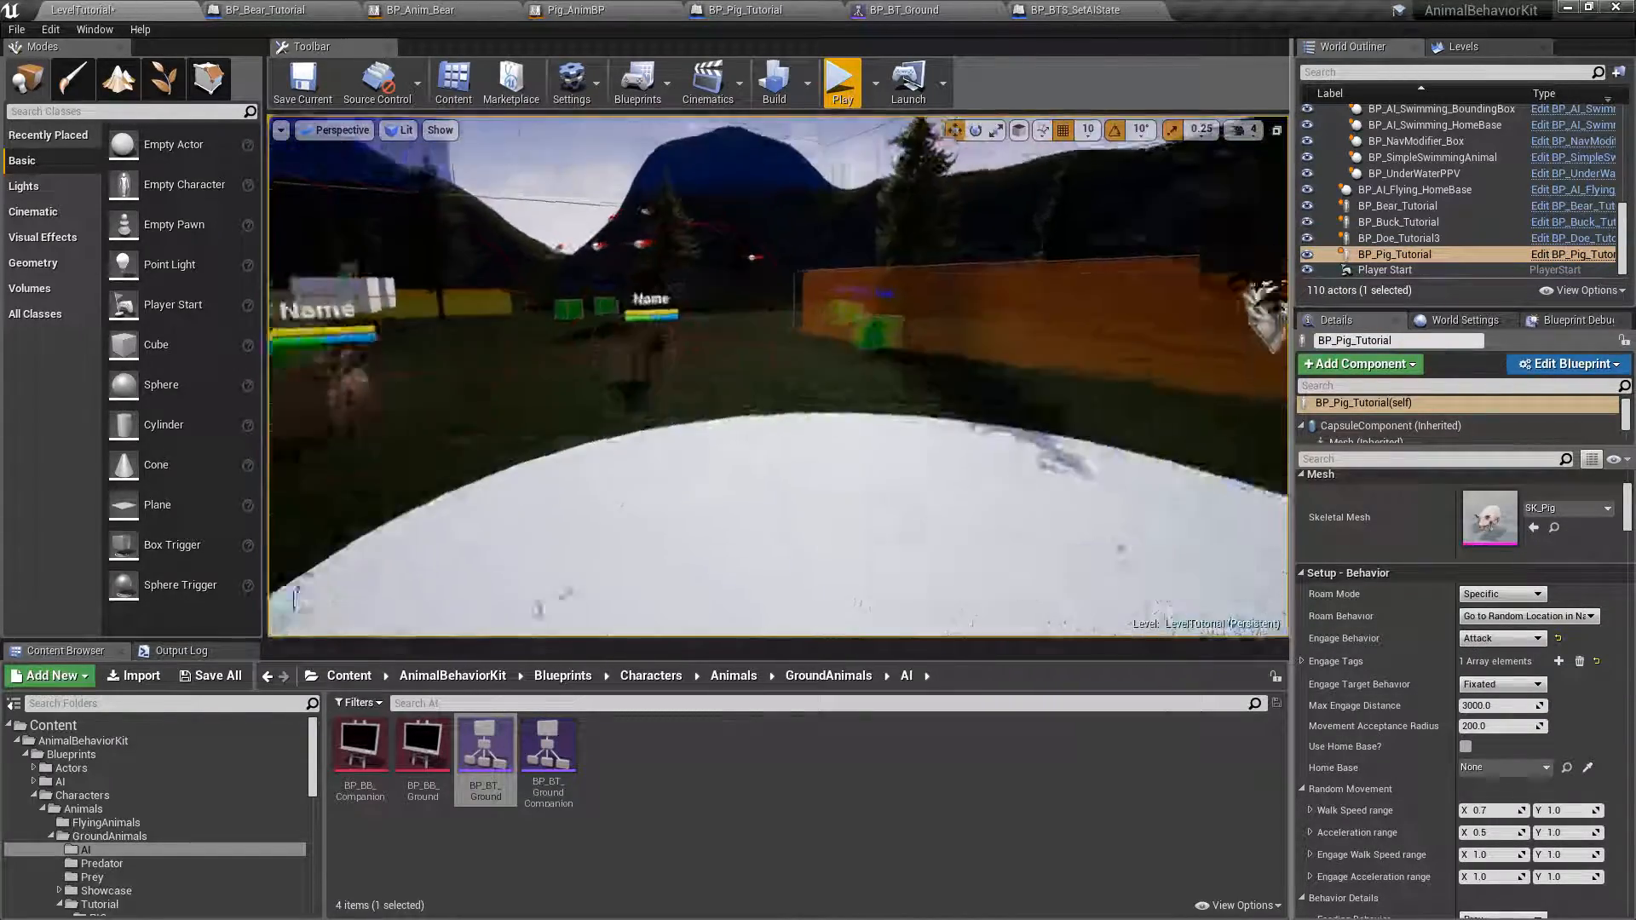
Play-test LevelTutorial to check the pig's Attack behavior, and end the session with the pig in the editor view.
{"action": "left_click", "coordinate": [842, 82]}
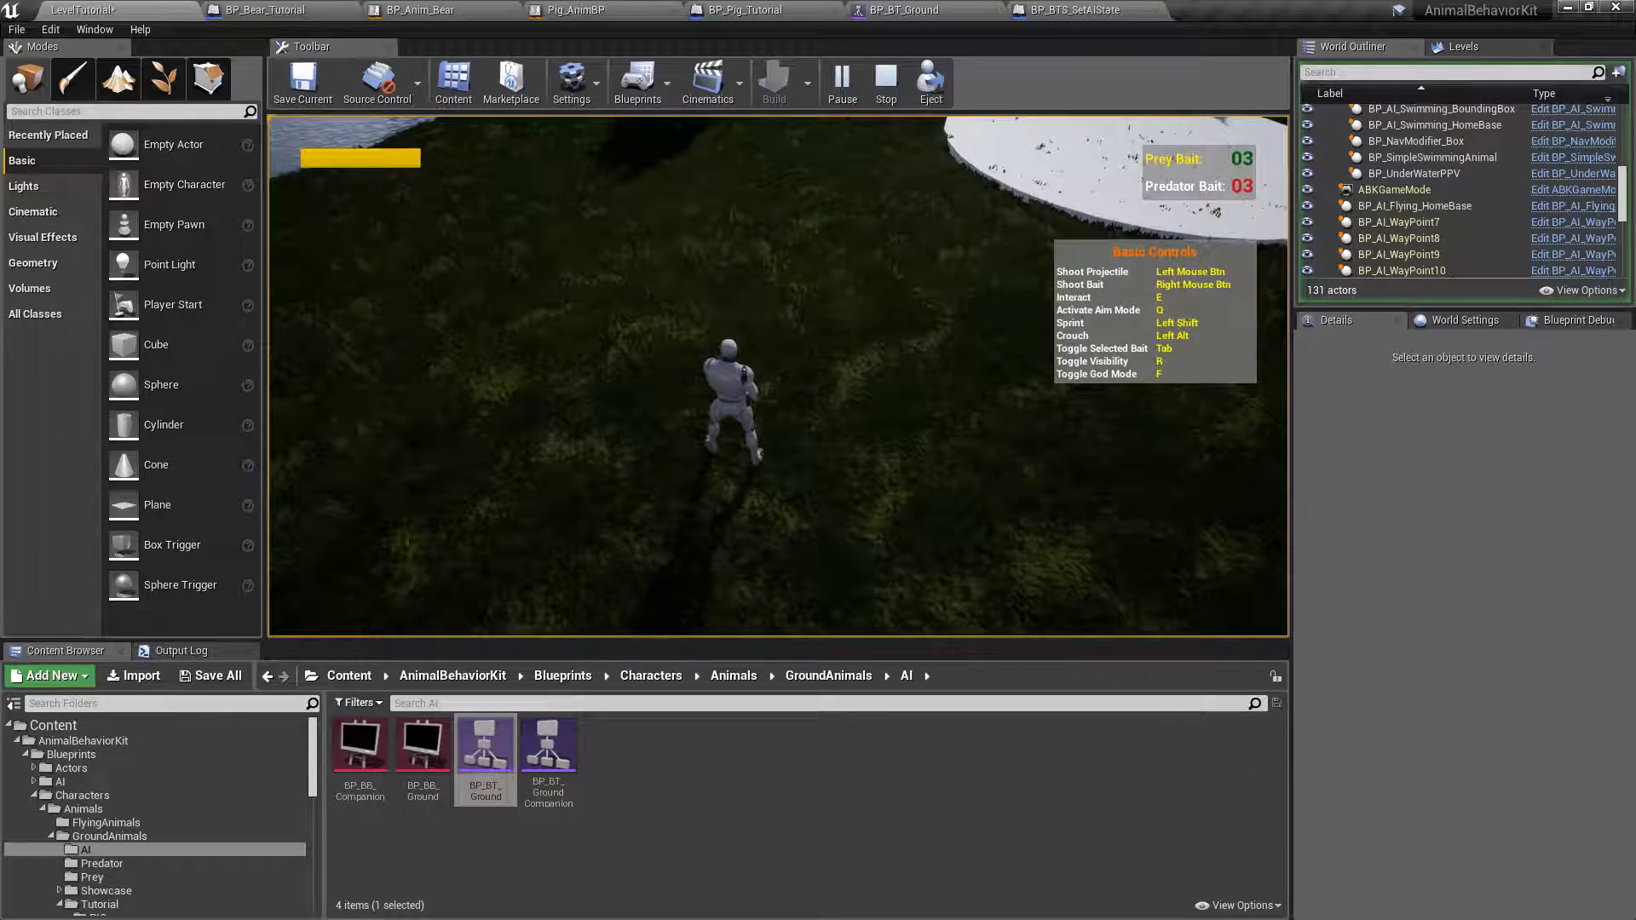
{"action": "key", "text": "Escape"}
{"action": "mouse_move", "coordinate": [778, 375]}
{"action": "right_mouse_down"}
{"action": "mouse_move", "coordinate": [763, 430]}
{"action": "mouse_move", "coordinate": [784, 397]}
{"action": "mouse_move", "coordinate": [820, 398]}
{"action": "mouse_move", "coordinate": [799, 389]}
{"action": "right_mouse_up"}
{"action": "key", "text": "w"}
{"action": "key", "text": "s"}
{"action": "key", "text": "a"}
{"action": "key", "text": "d"}
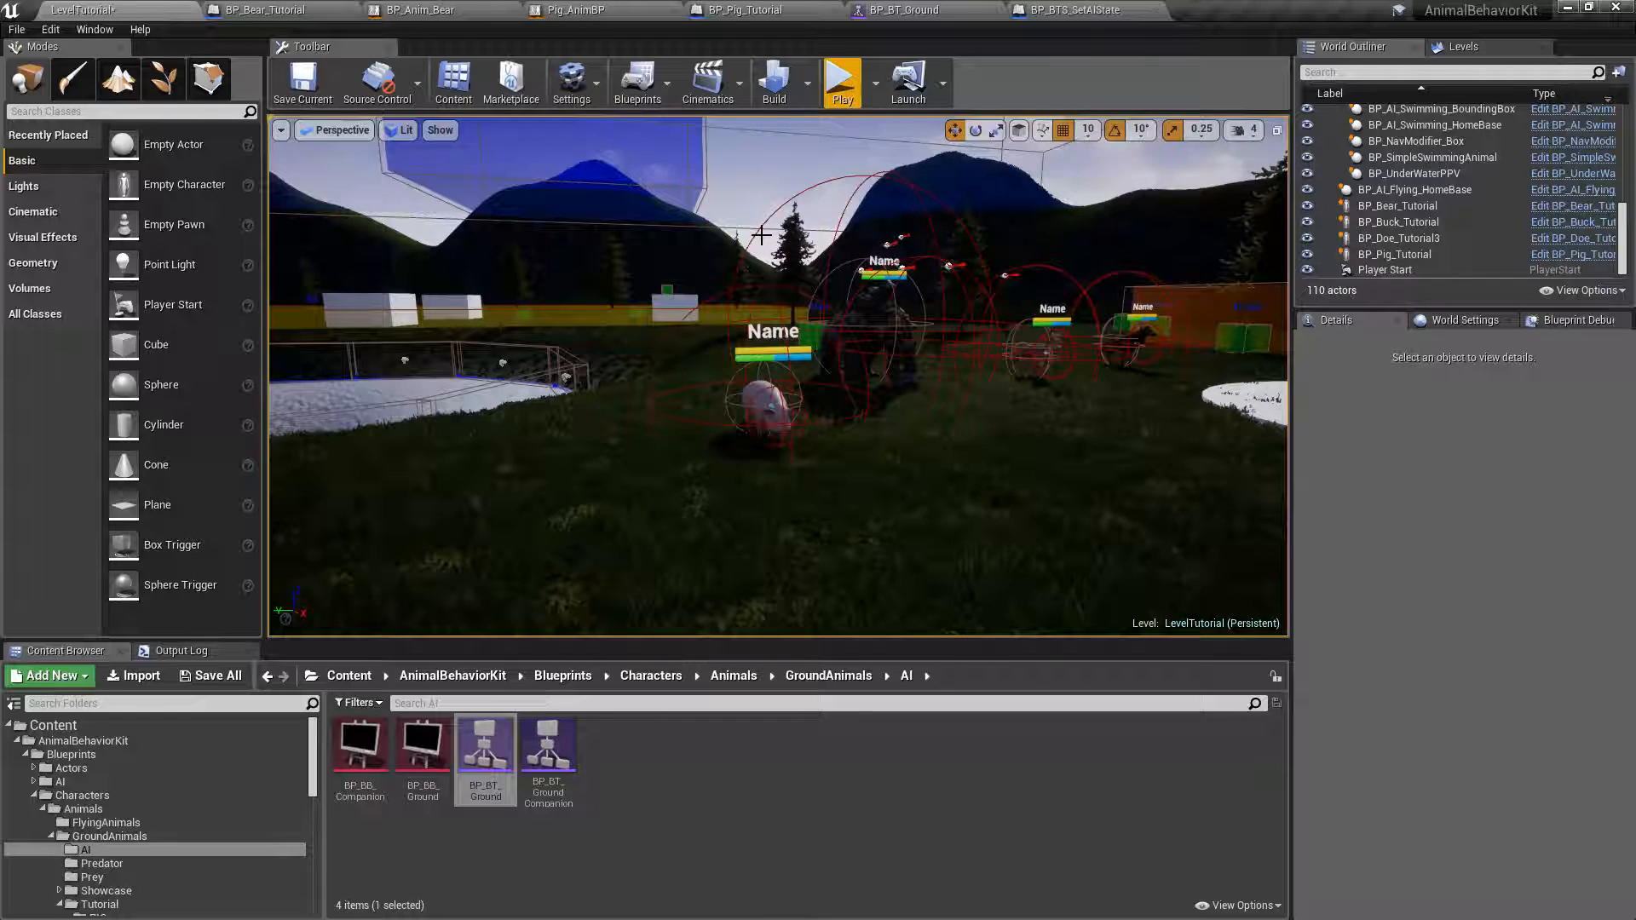
Open the Pig_AM_Attack montage from the GroundAnimals/Tutorial/PIG folder.
{"action": "left_click", "coordinate": [110, 813]}
{"action": "double_click", "coordinate": [423, 746]}
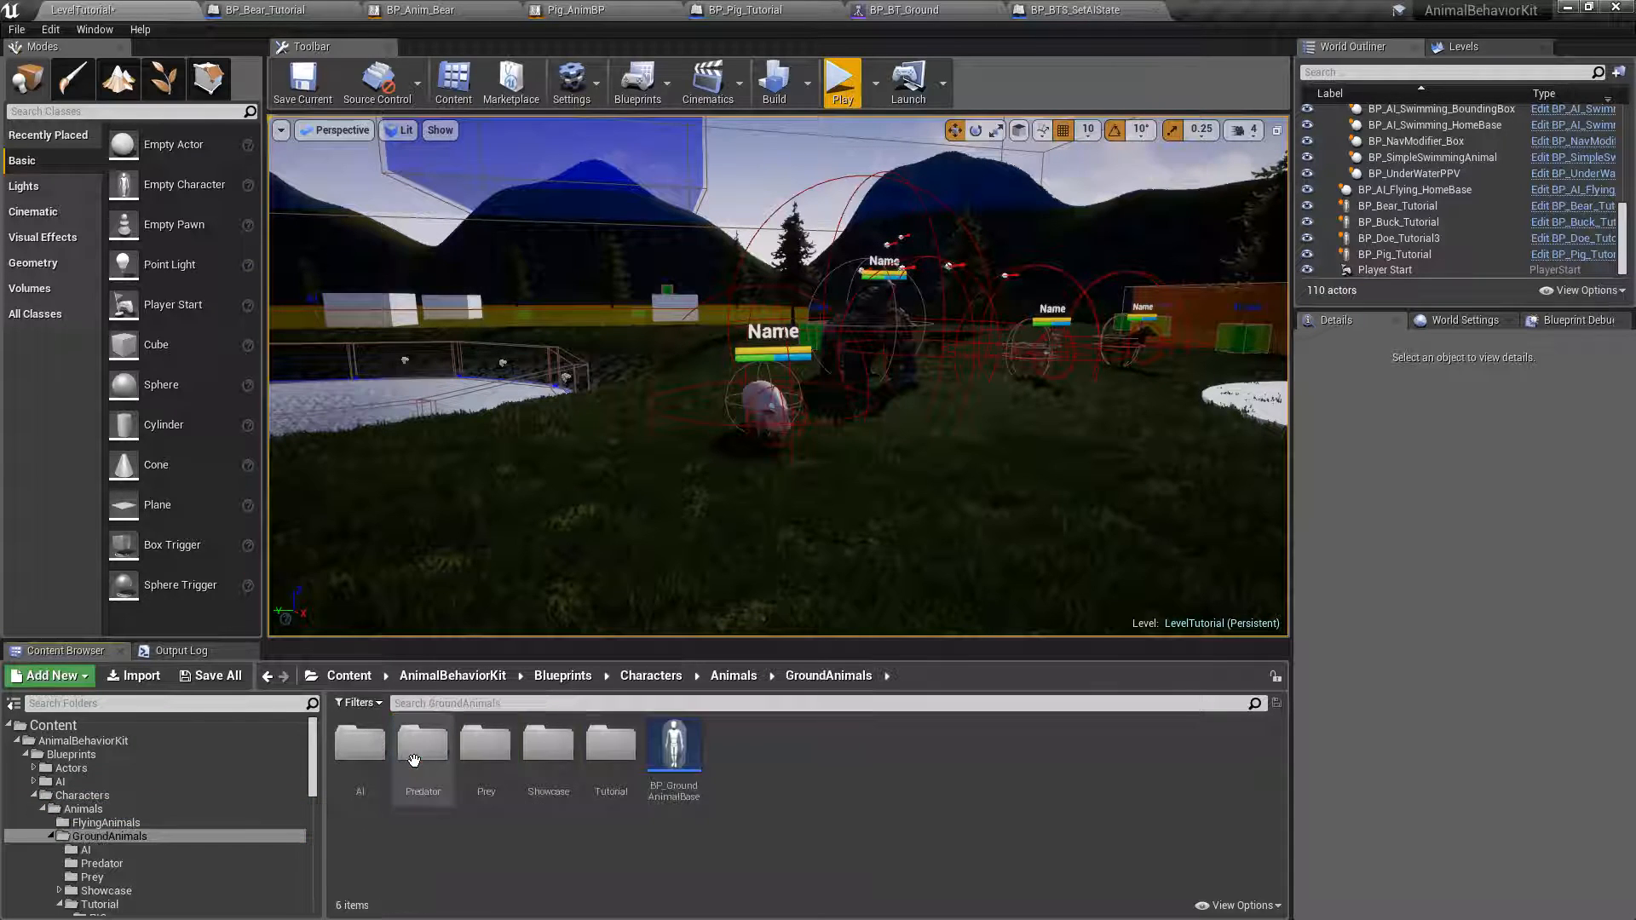
{"action": "double_click", "coordinate": [608, 770]}
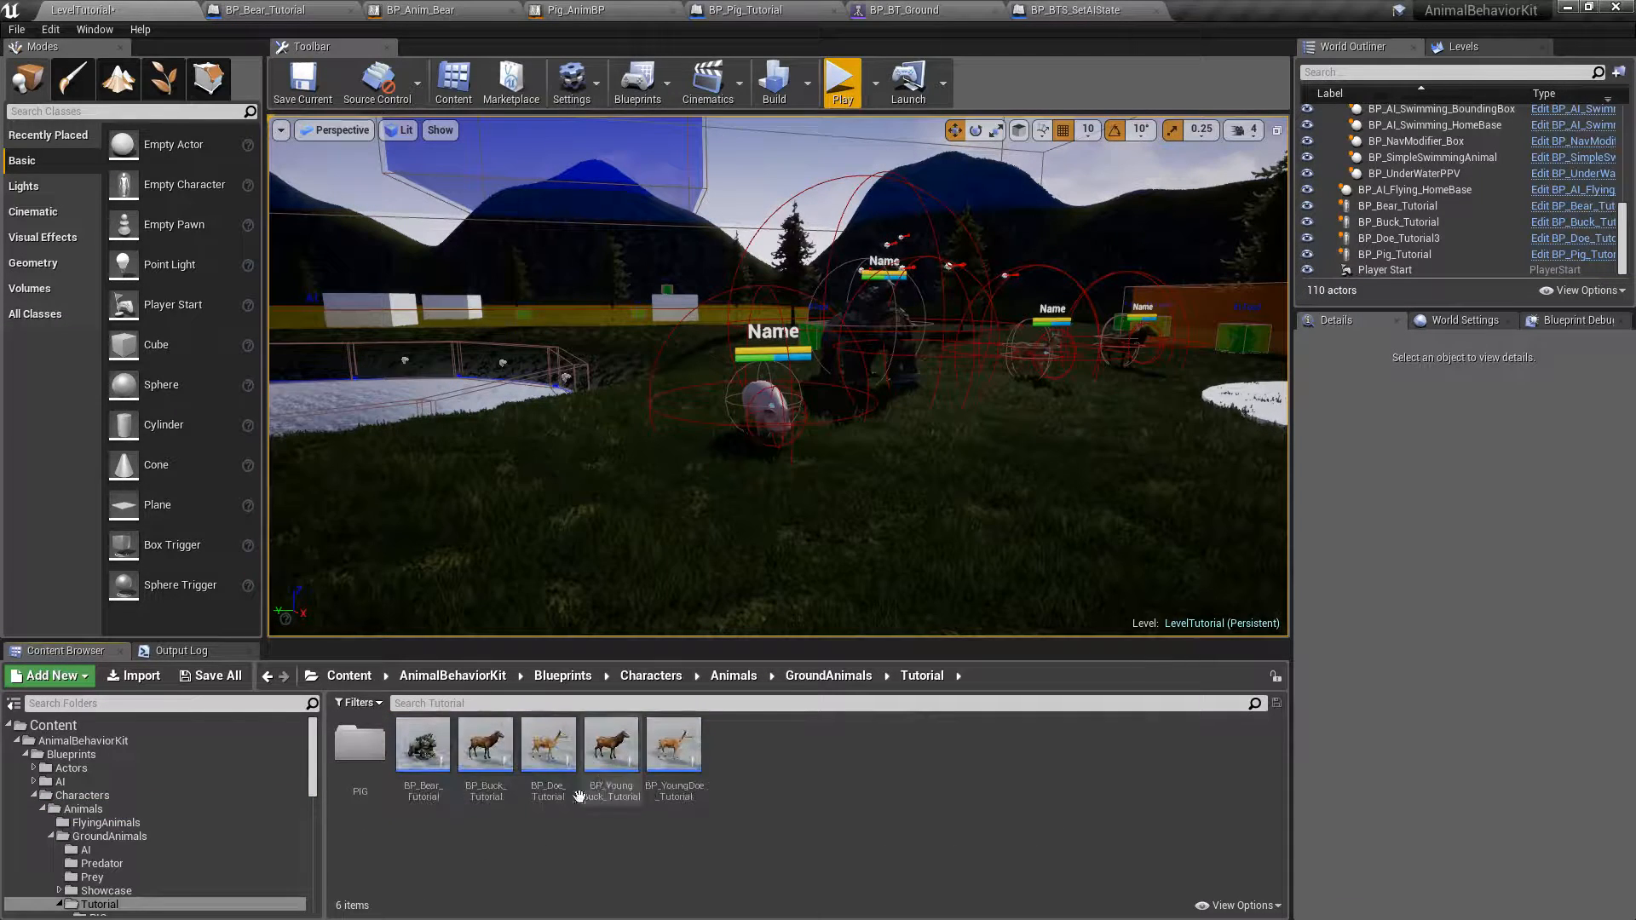
{"action": "double_click", "coordinate": [359, 744]}
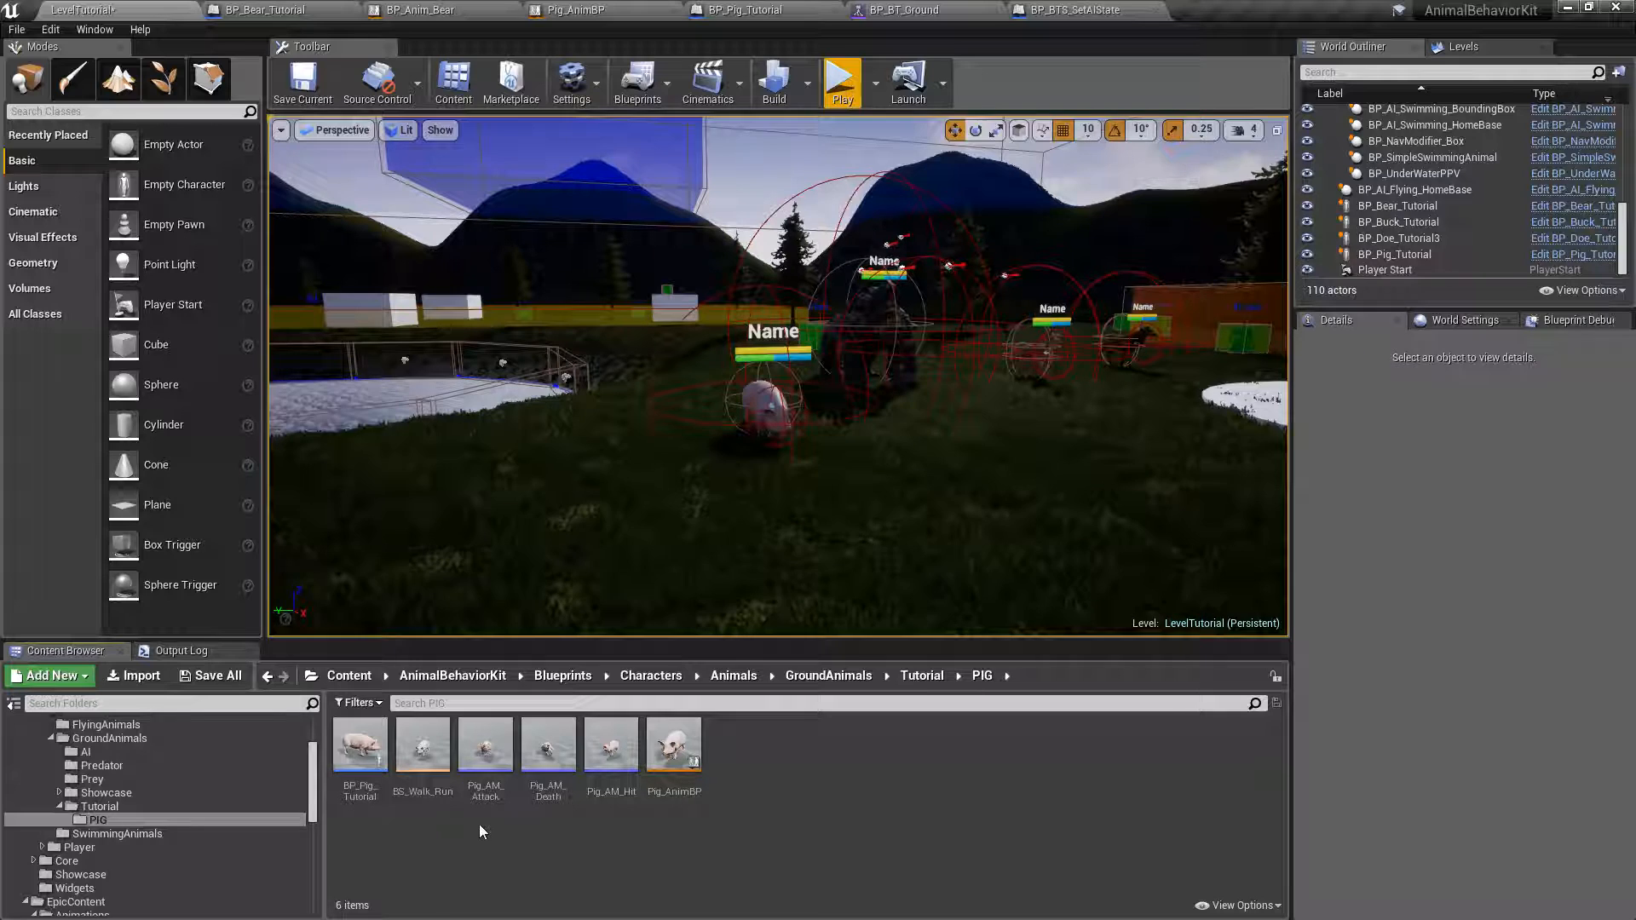
{"action": "double_click", "coordinate": [494, 744]}
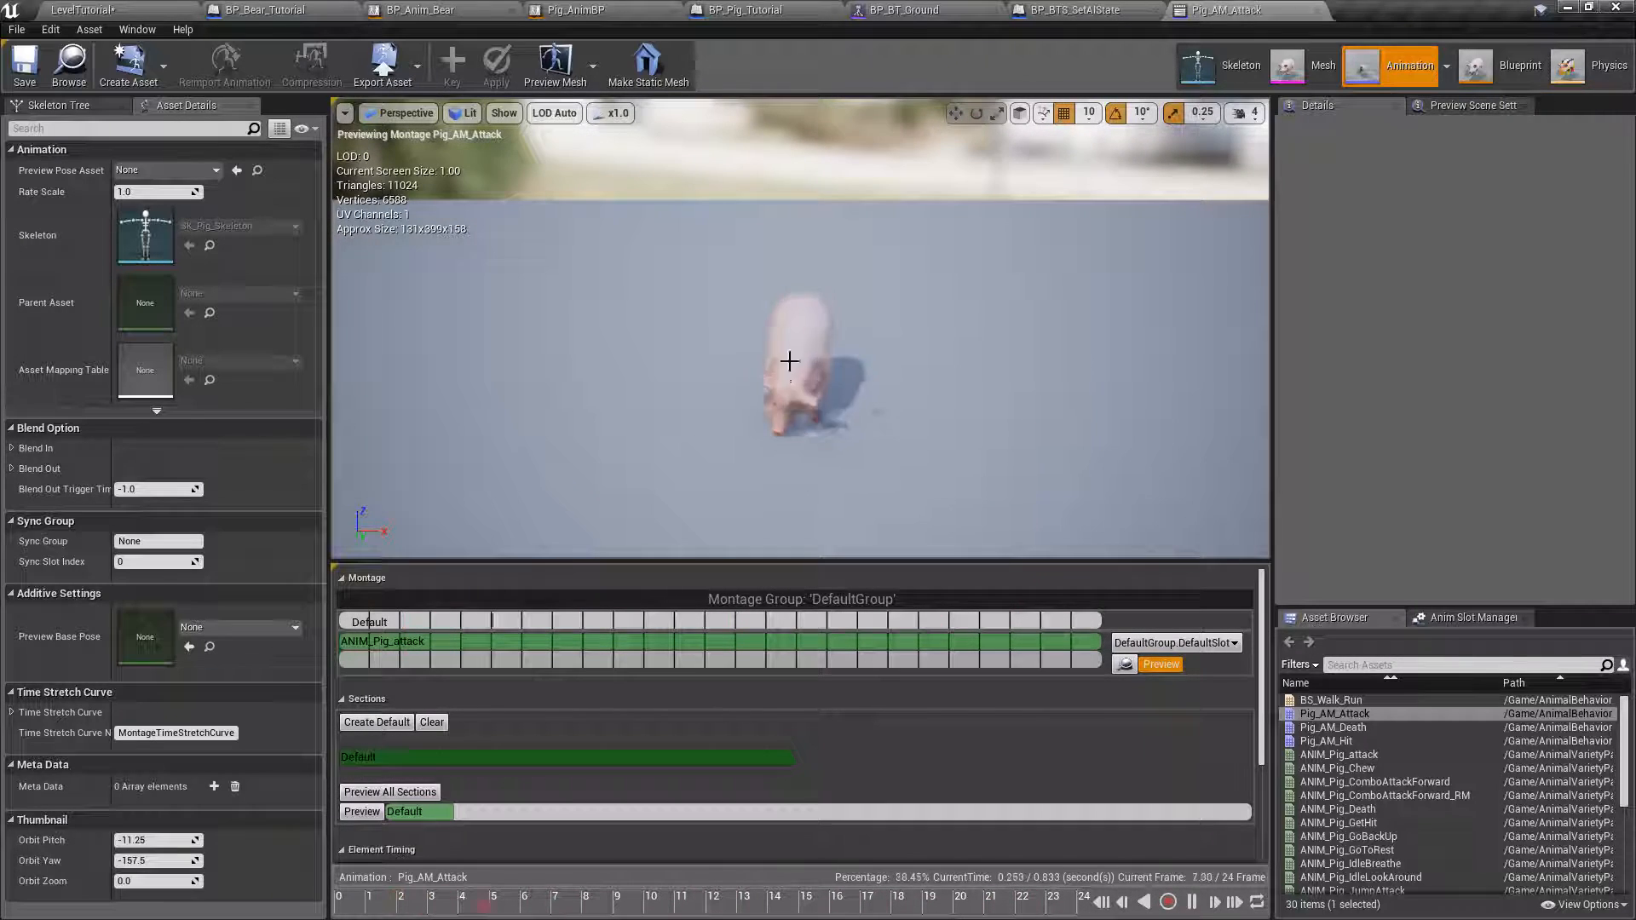
Pause the attack montage preview, scrub to the hit pose at about frame 8, and add the MeleeDamage notify there.
{"action": "left_click", "coordinate": [1191, 902]}
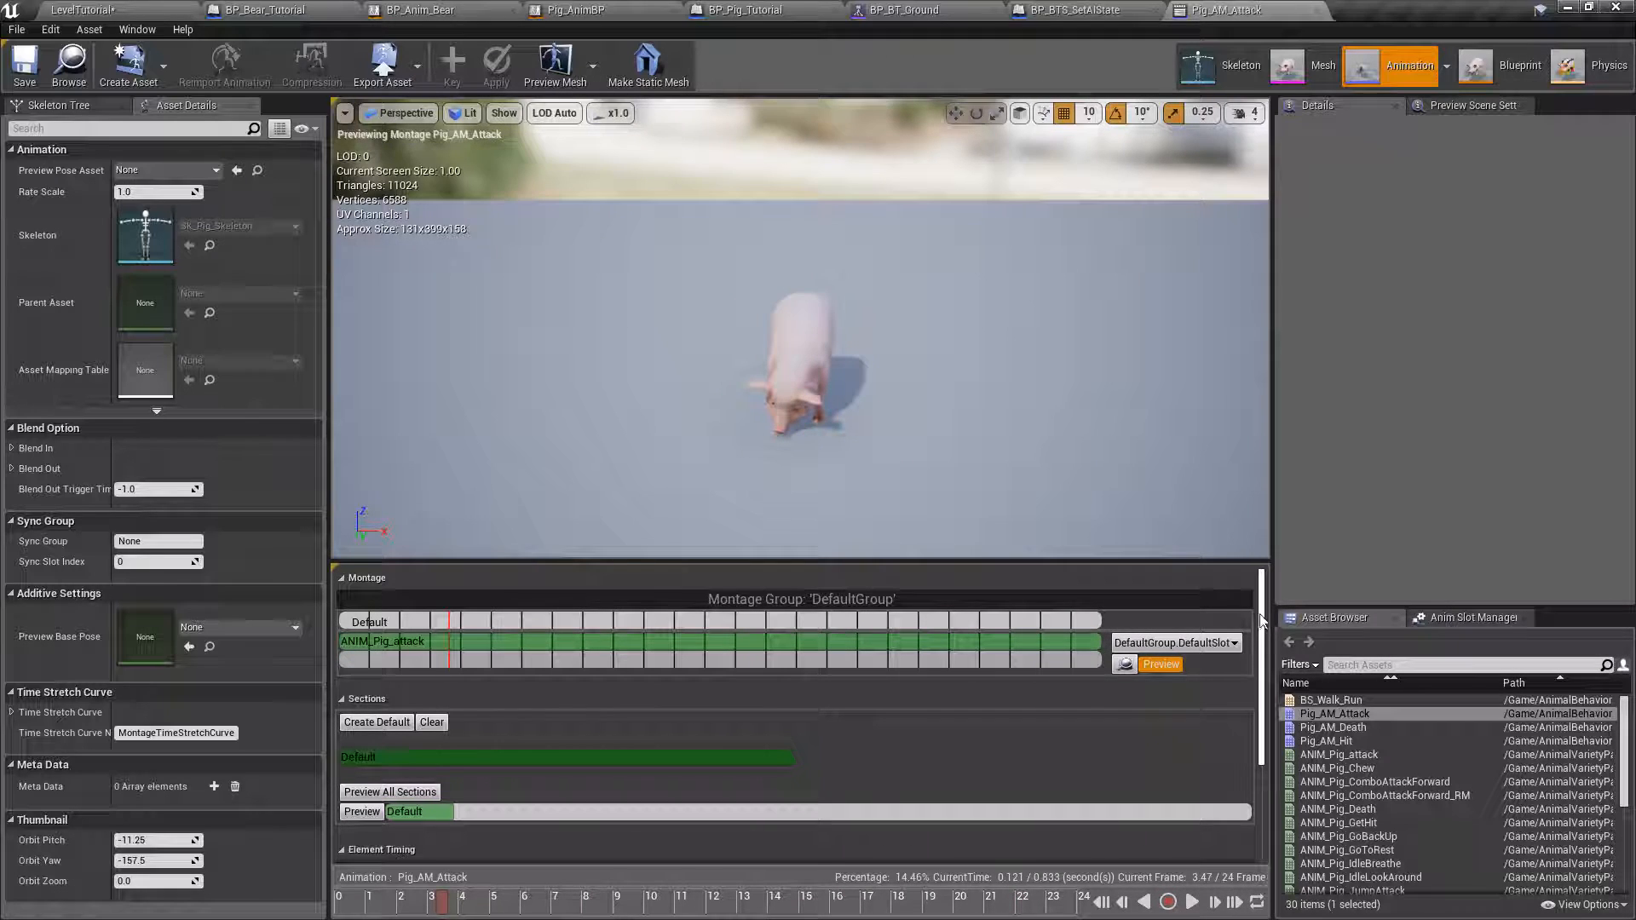
{"action": "scroll", "coordinate": [1264, 607], "scroll_direction": "down", "scroll_amount": 5}
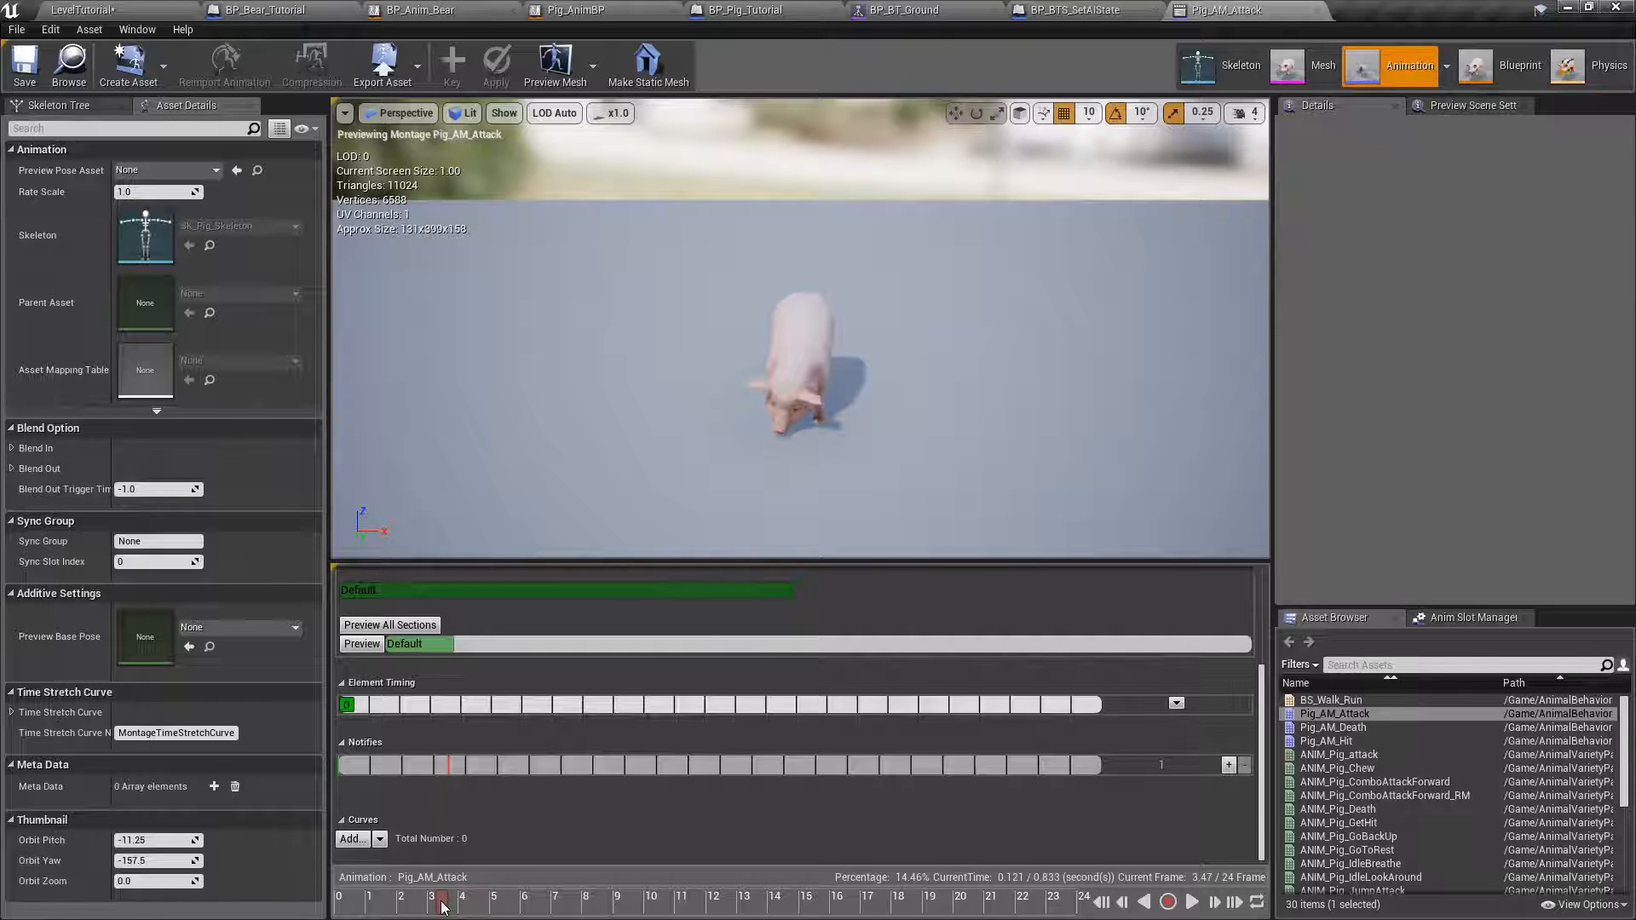
{"action": "left_click_drag", "start_coordinate": [432, 909], "coordinate": [1094, 905]}
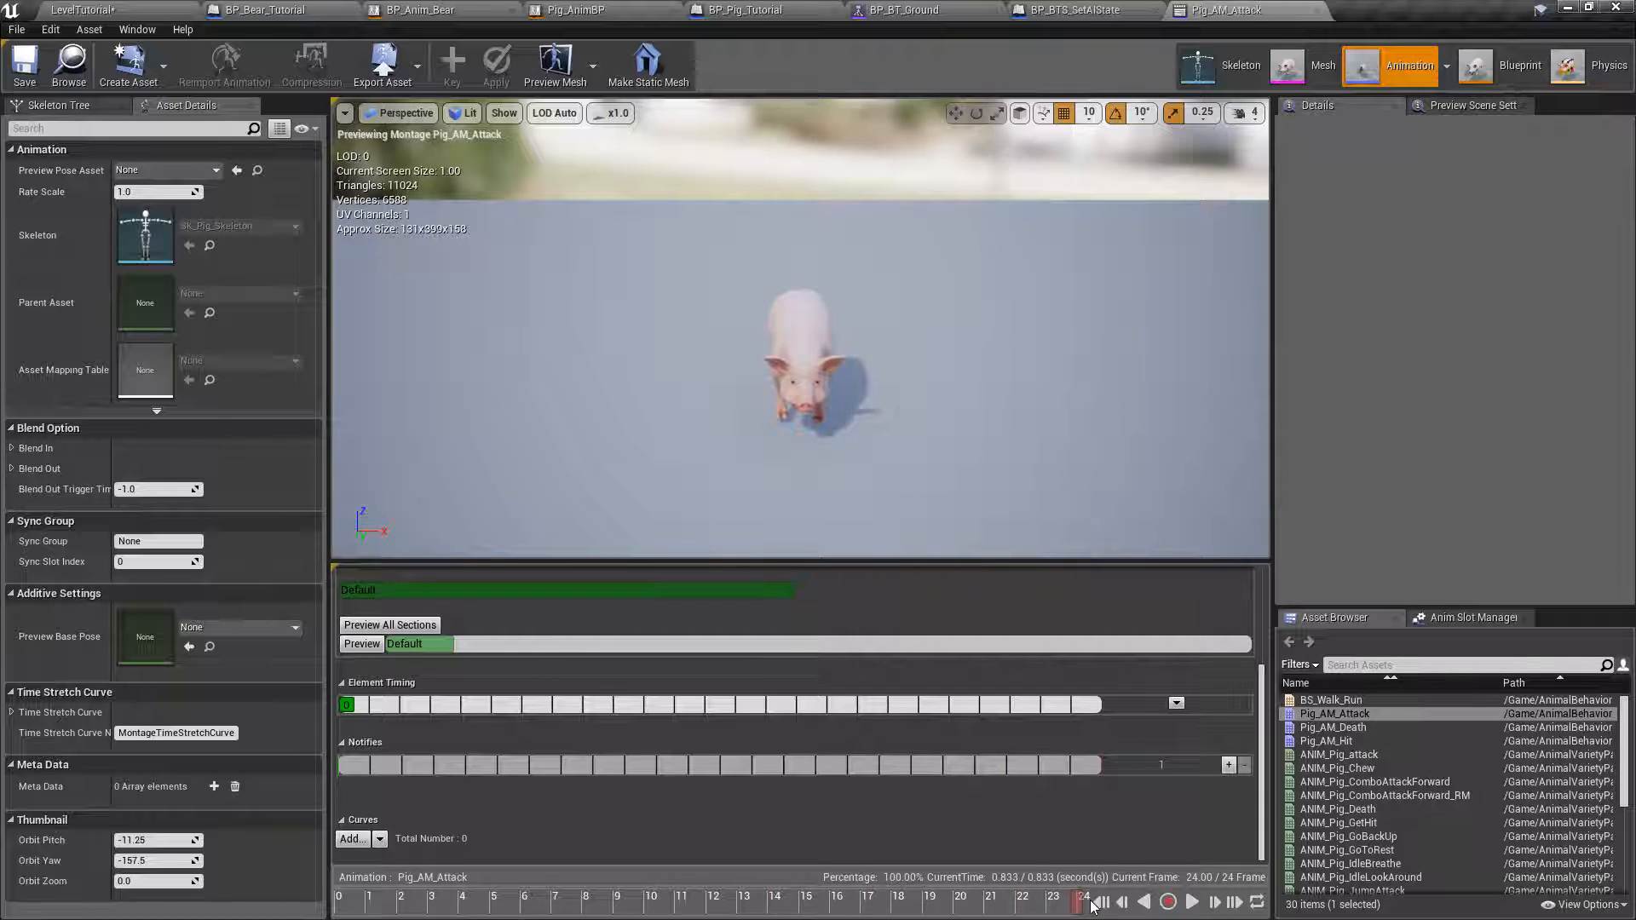
{"action": "left_click_drag", "start_coordinate": [884, 903], "coordinate": [589, 911]}
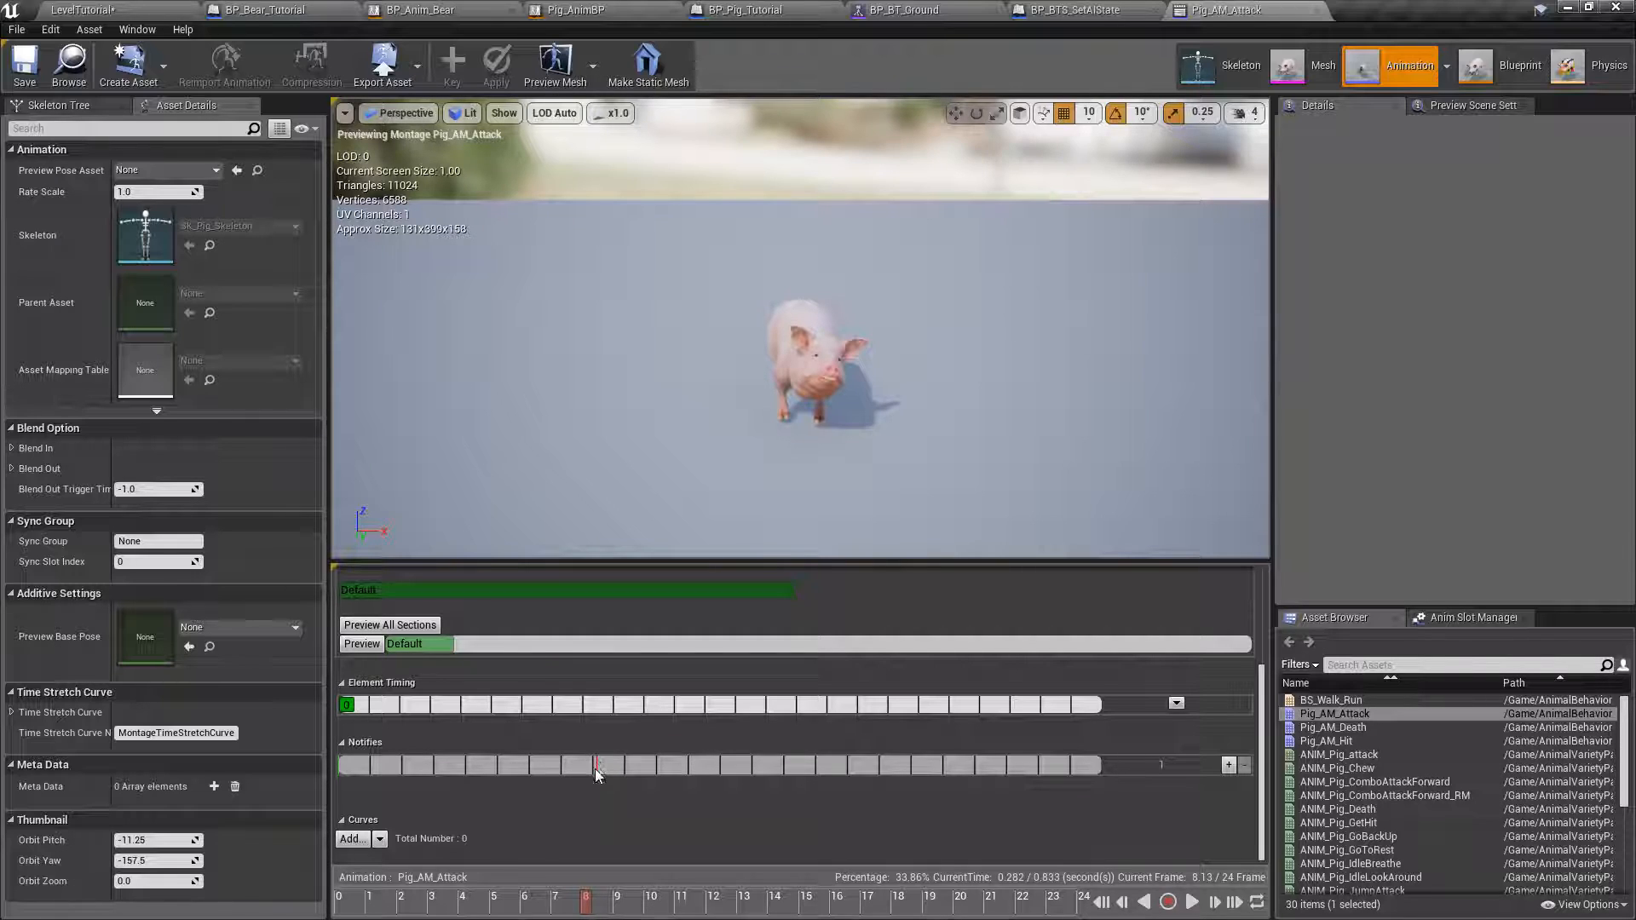
{"action": "right_click", "coordinate": [601, 771]}
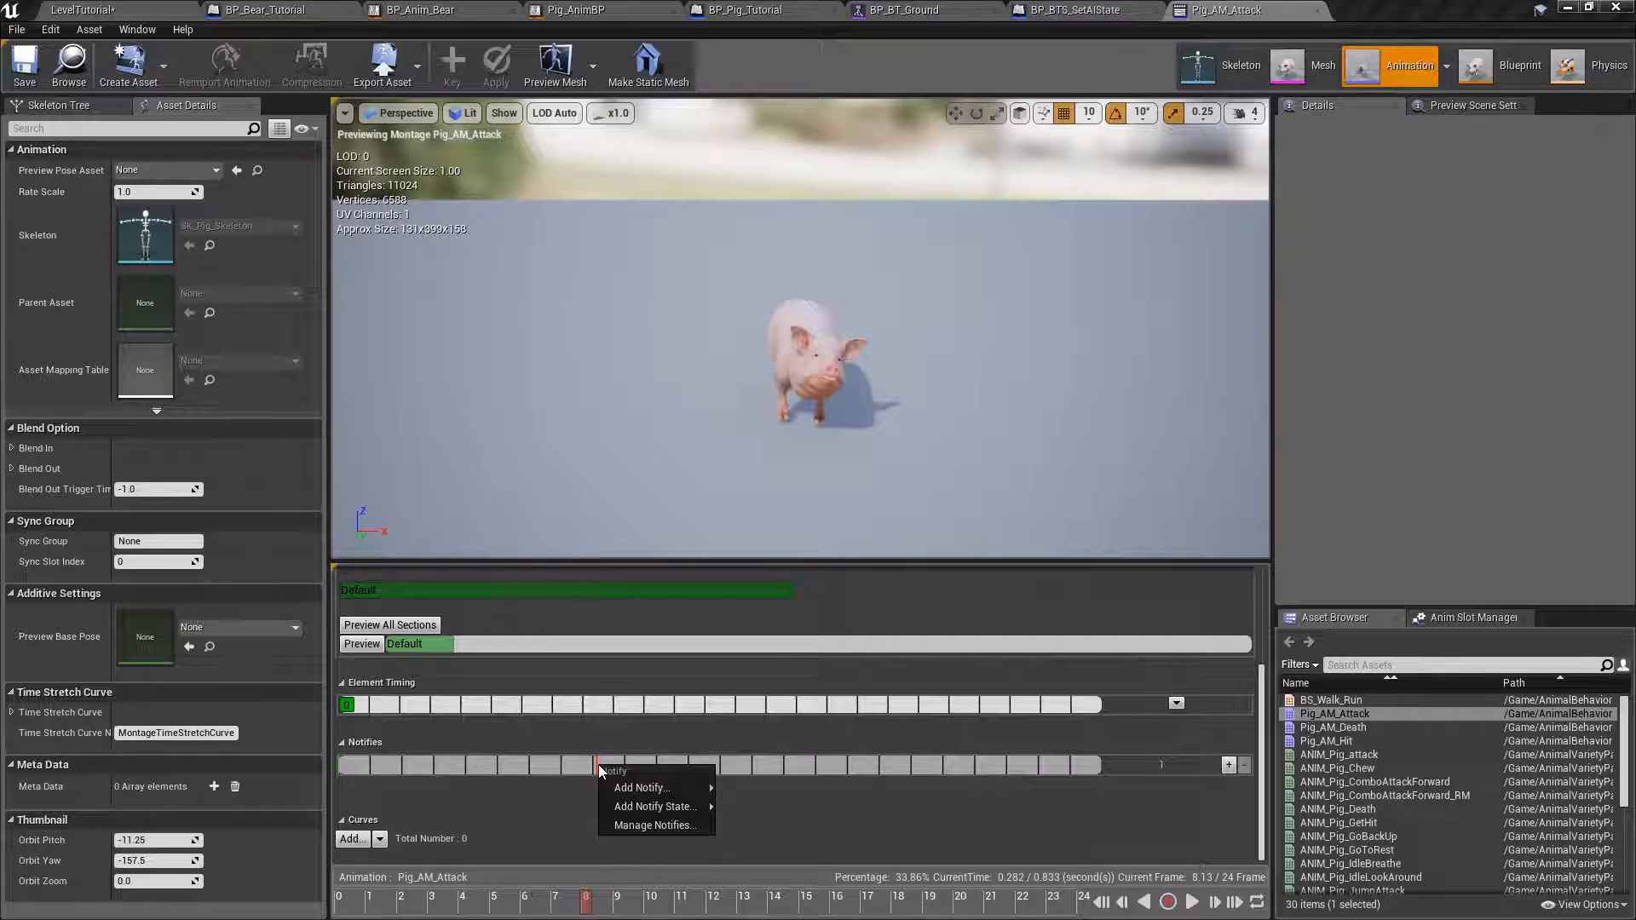
{"action": "mouse_move", "coordinate": [623, 792]}
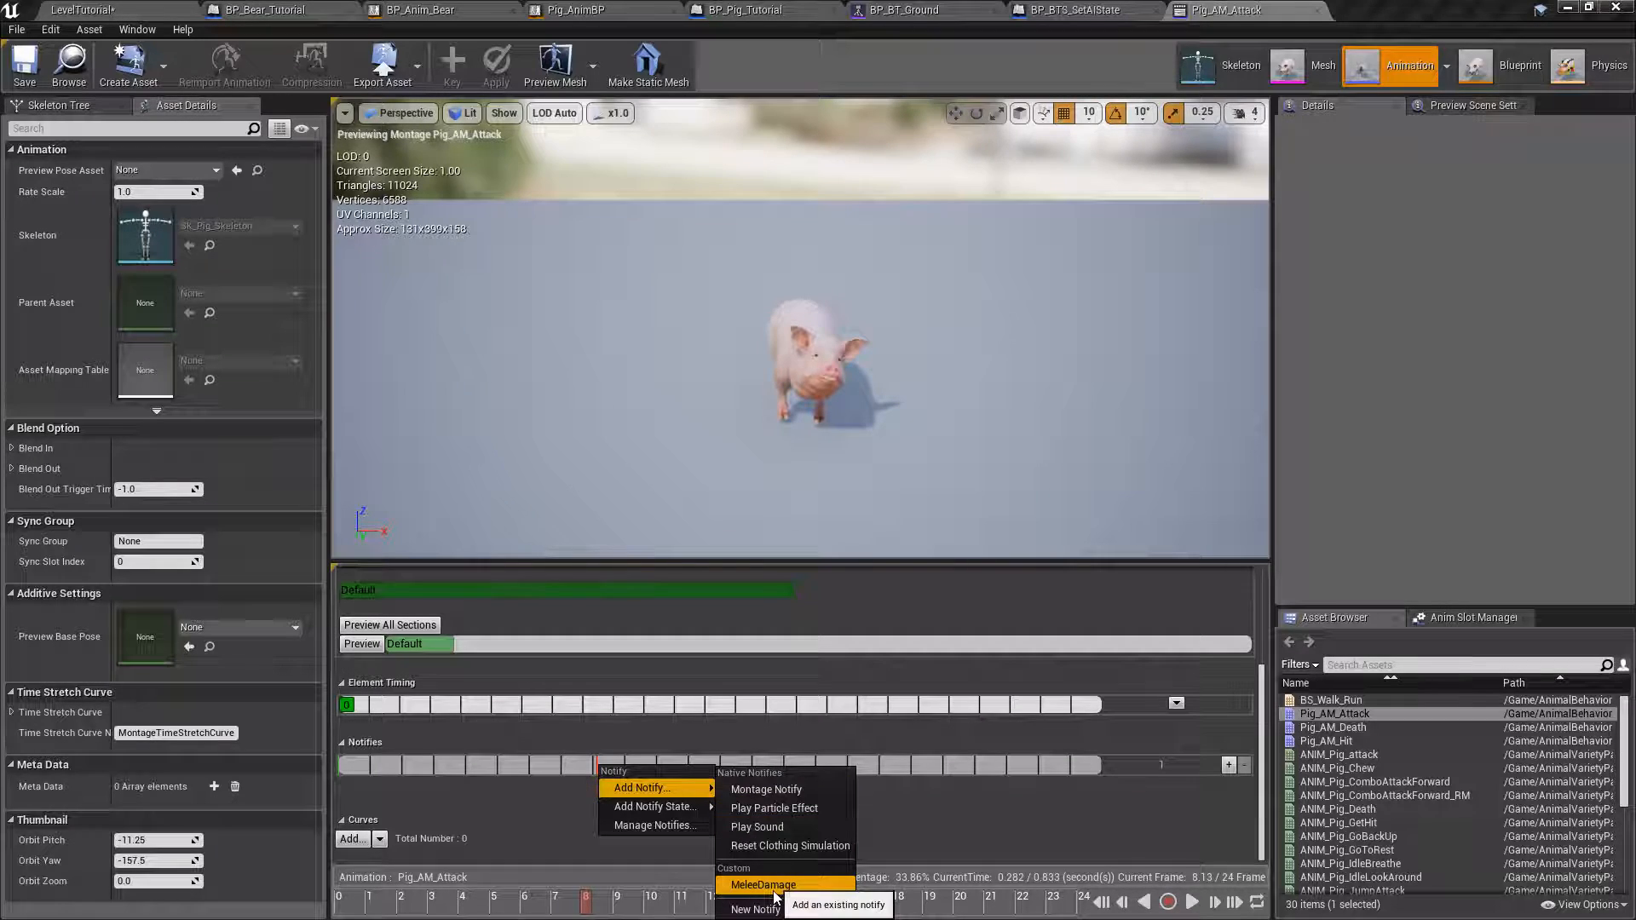
{"action": "left_click", "coordinate": [829, 889]}
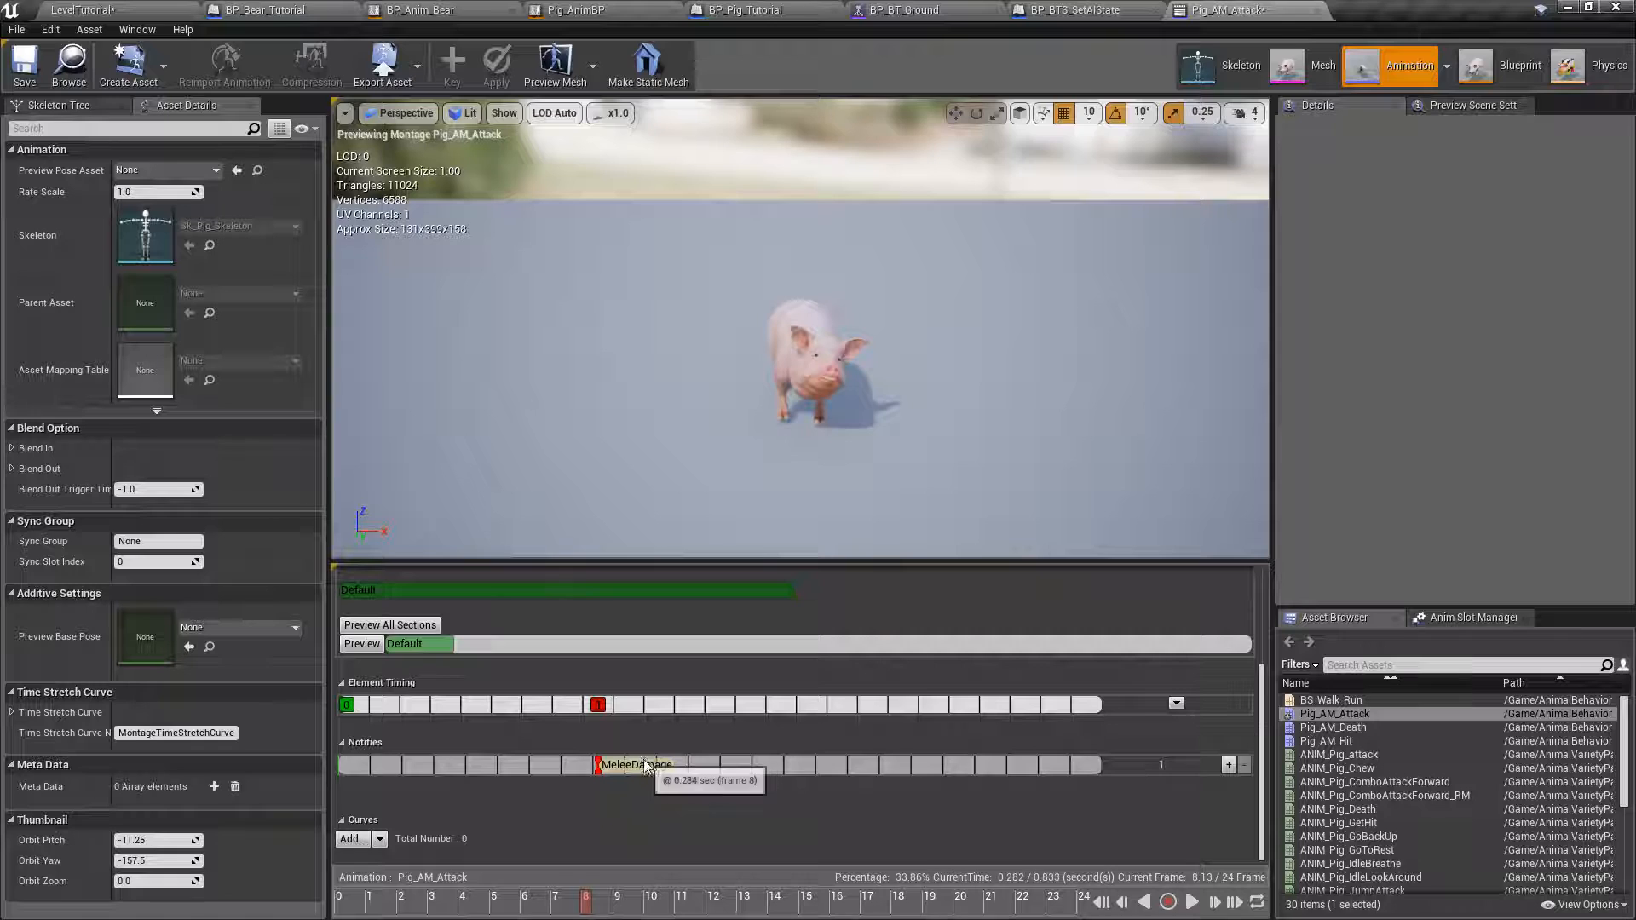
Examine the AnimNotify_MeleeDamage event and its Fn Do Melee Damage call in the Pig_AnimBP event graph.
{"action": "left_click", "coordinate": [576, 9]}
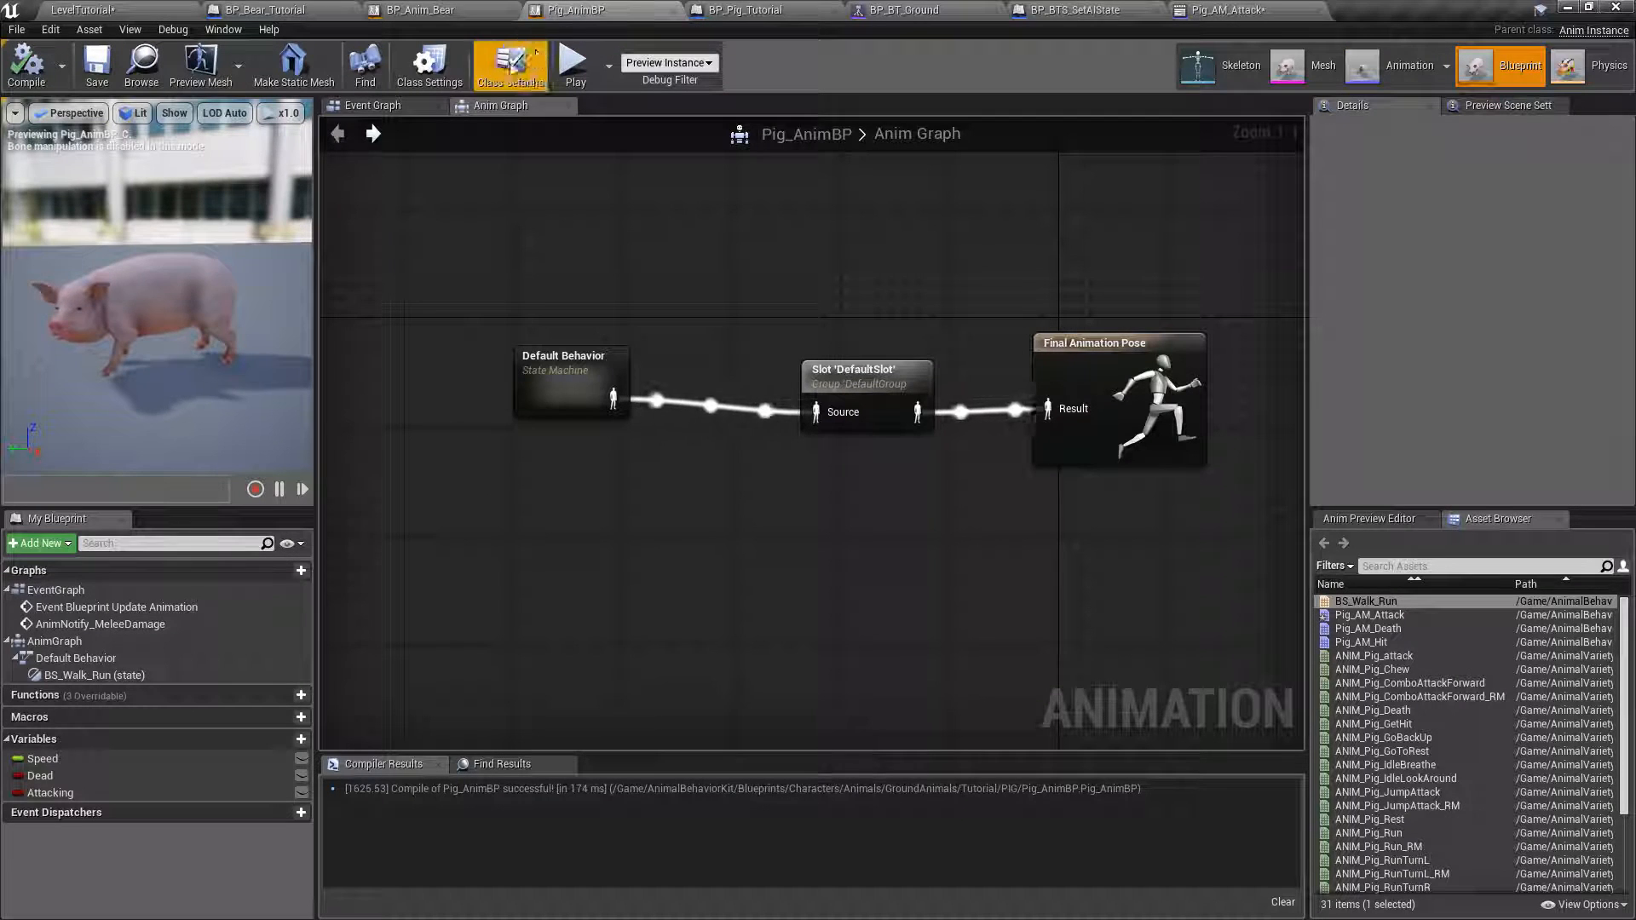
{"action": "left_click", "coordinate": [395, 108]}
{"action": "scroll", "coordinate": [439, 550], "scroll_direction": "up", "scroll_amount": 5}
{"action": "right_click_drag", "start_coordinate": [516, 358], "coordinate": [661, 310]}
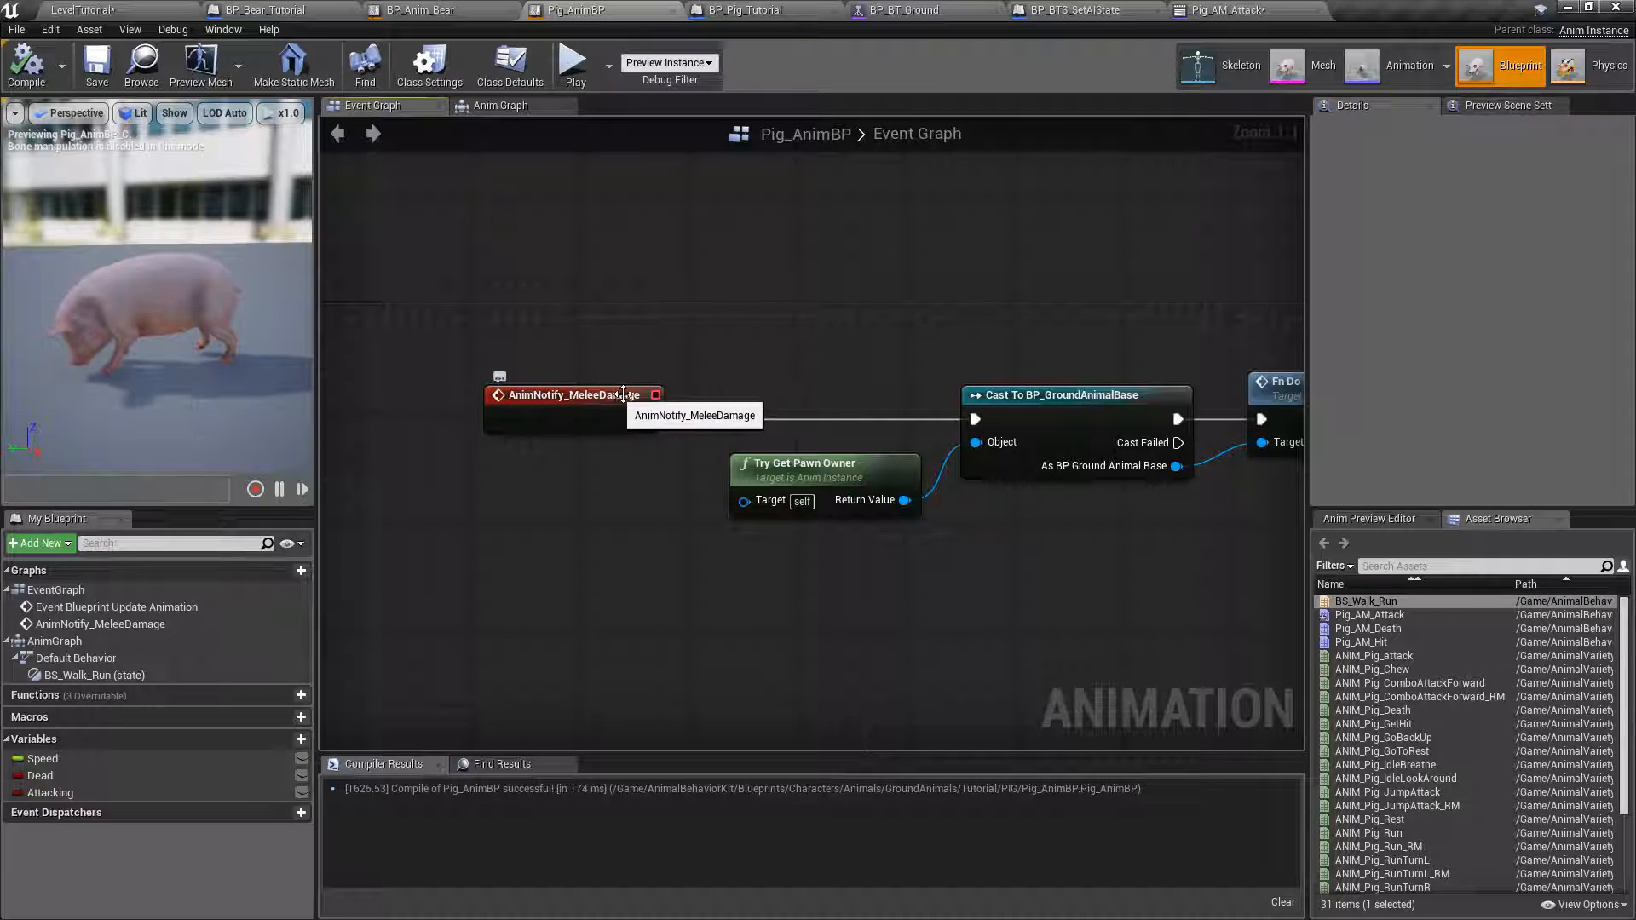
{"action": "right_click_drag", "start_coordinate": [967, 299], "coordinate": [951, 250]}
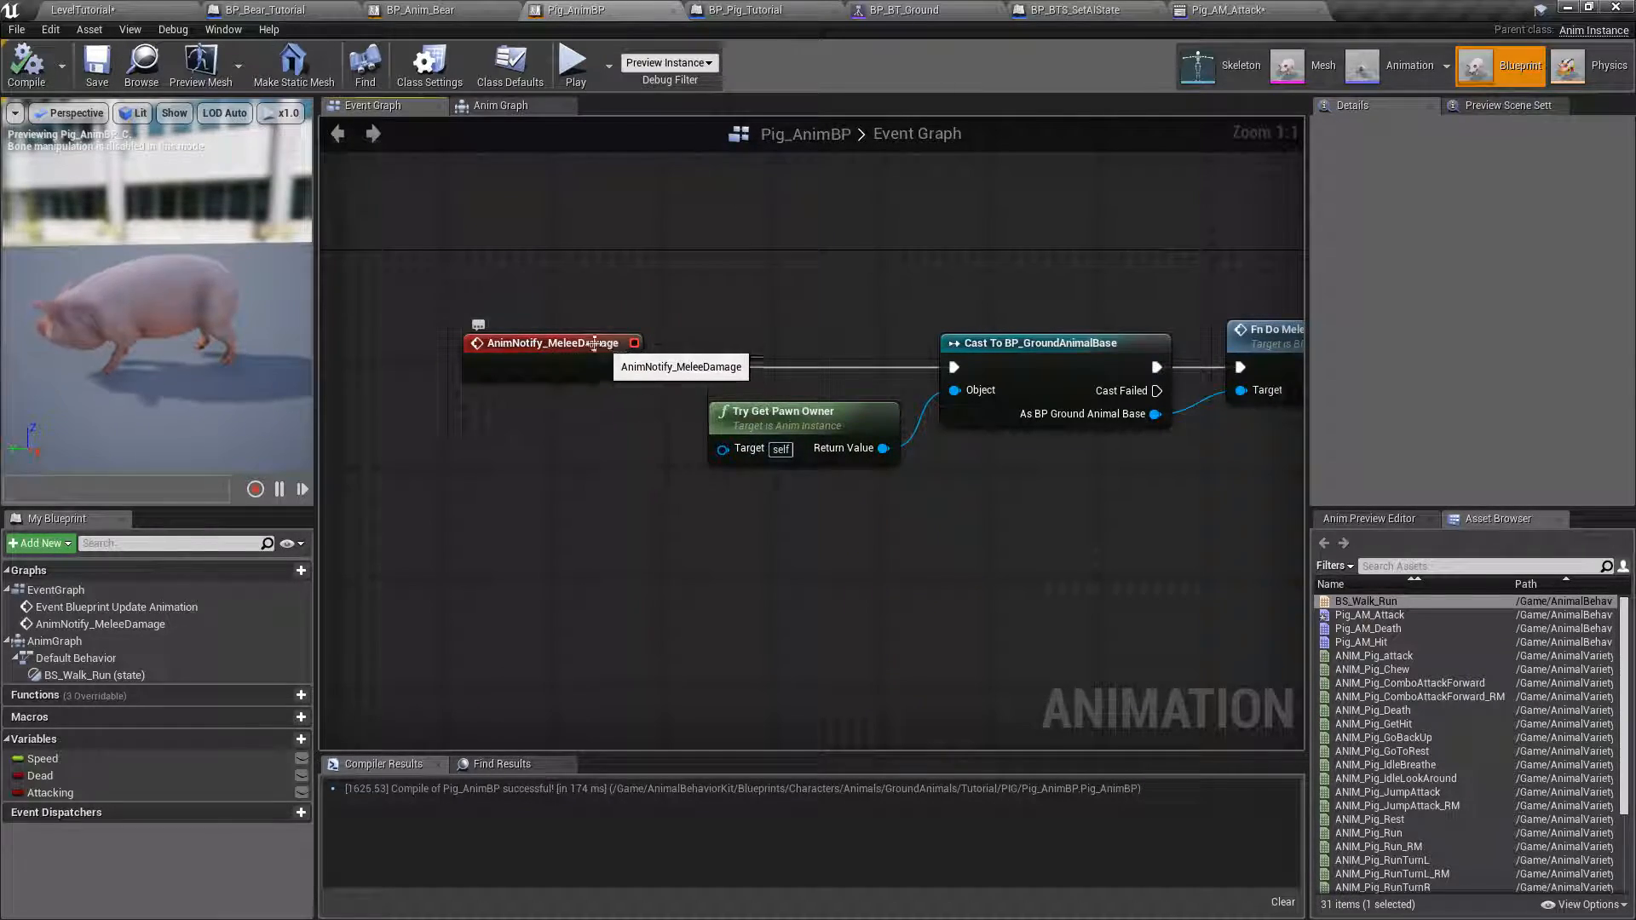
{"action": "right_click_drag", "start_coordinate": [580, 353], "coordinate": [460, 349]}
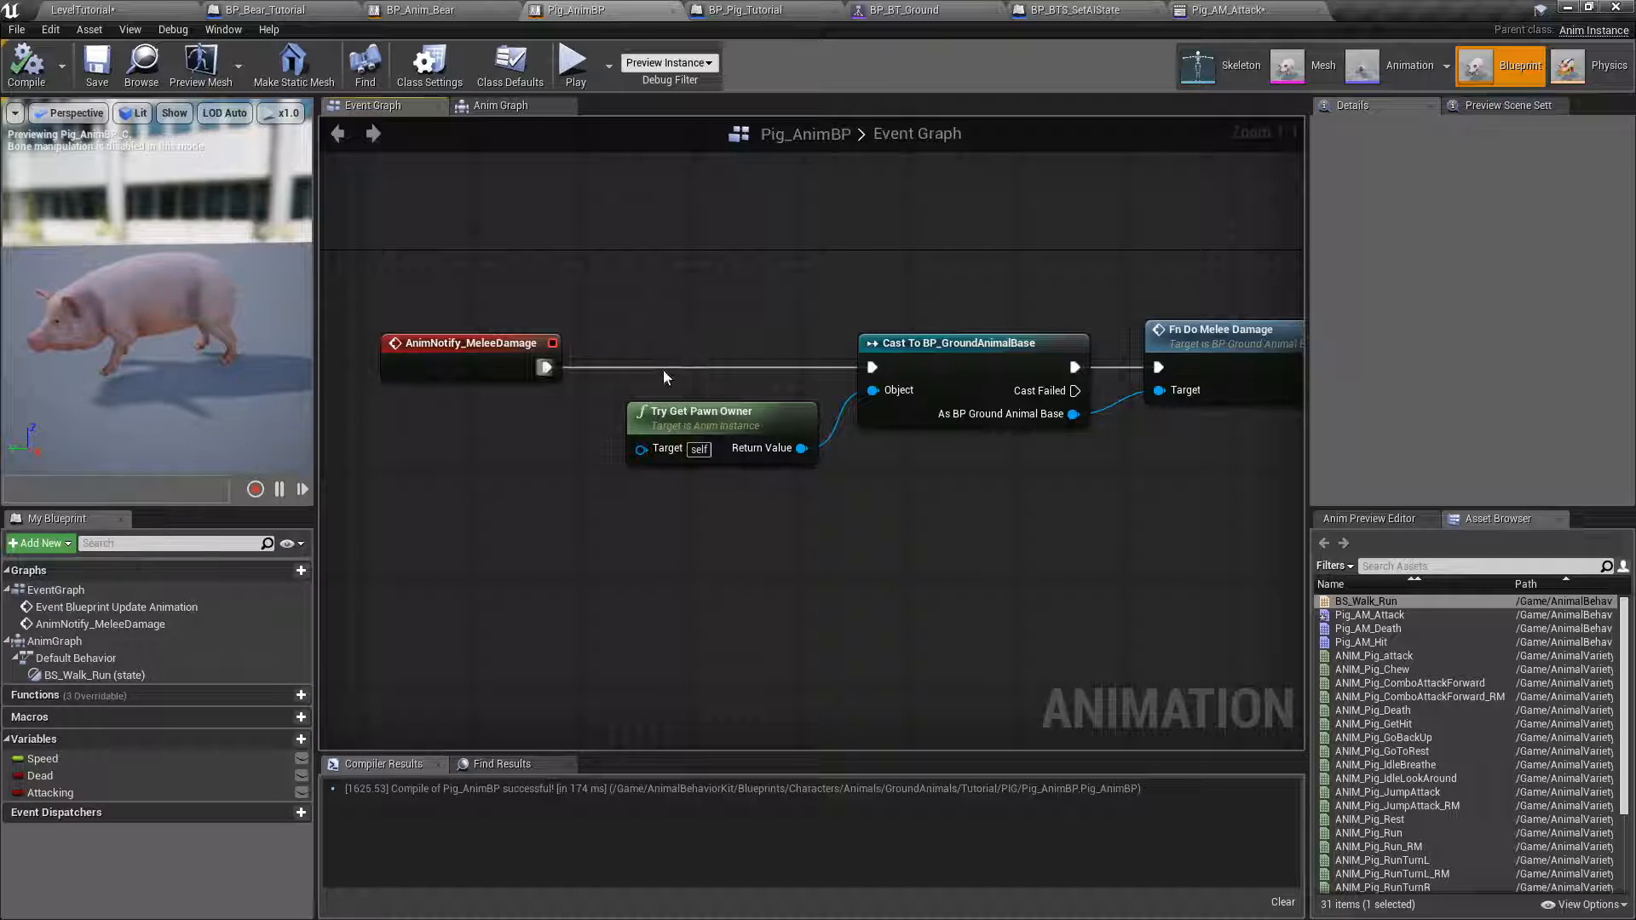
{"action": "scroll", "coordinate": [663, 370], "scroll_direction": "down", "scroll_amount": 1}
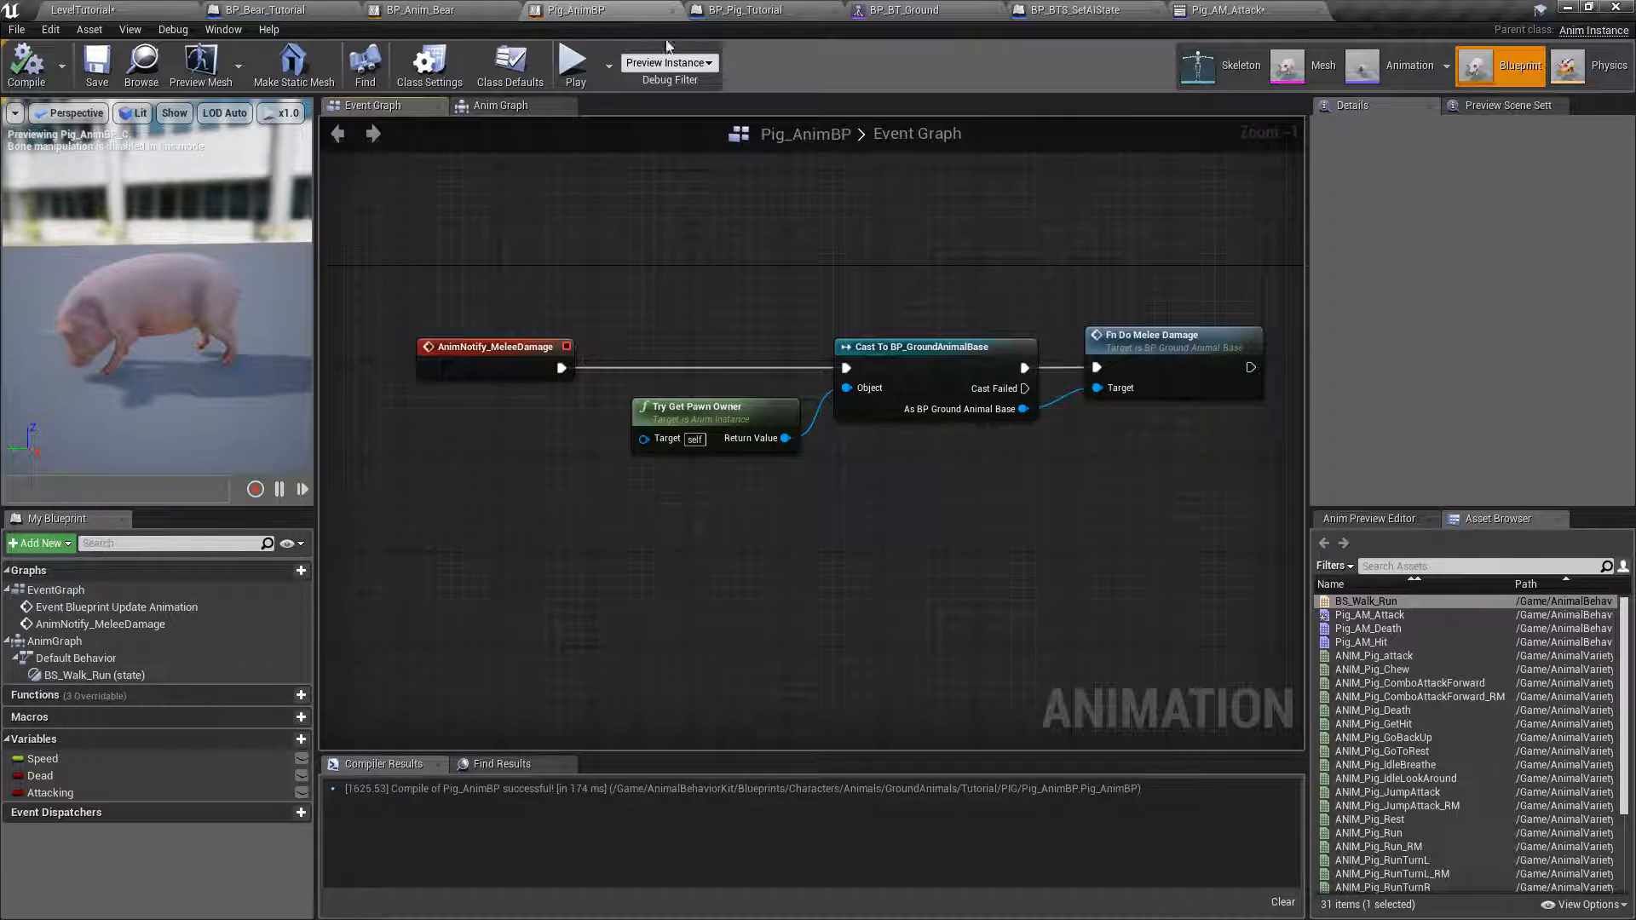
Save the Pig_AM_Attack montage and all modified content of the LevelTutorial project.
{"action": "left_click", "coordinate": [1197, 15]}
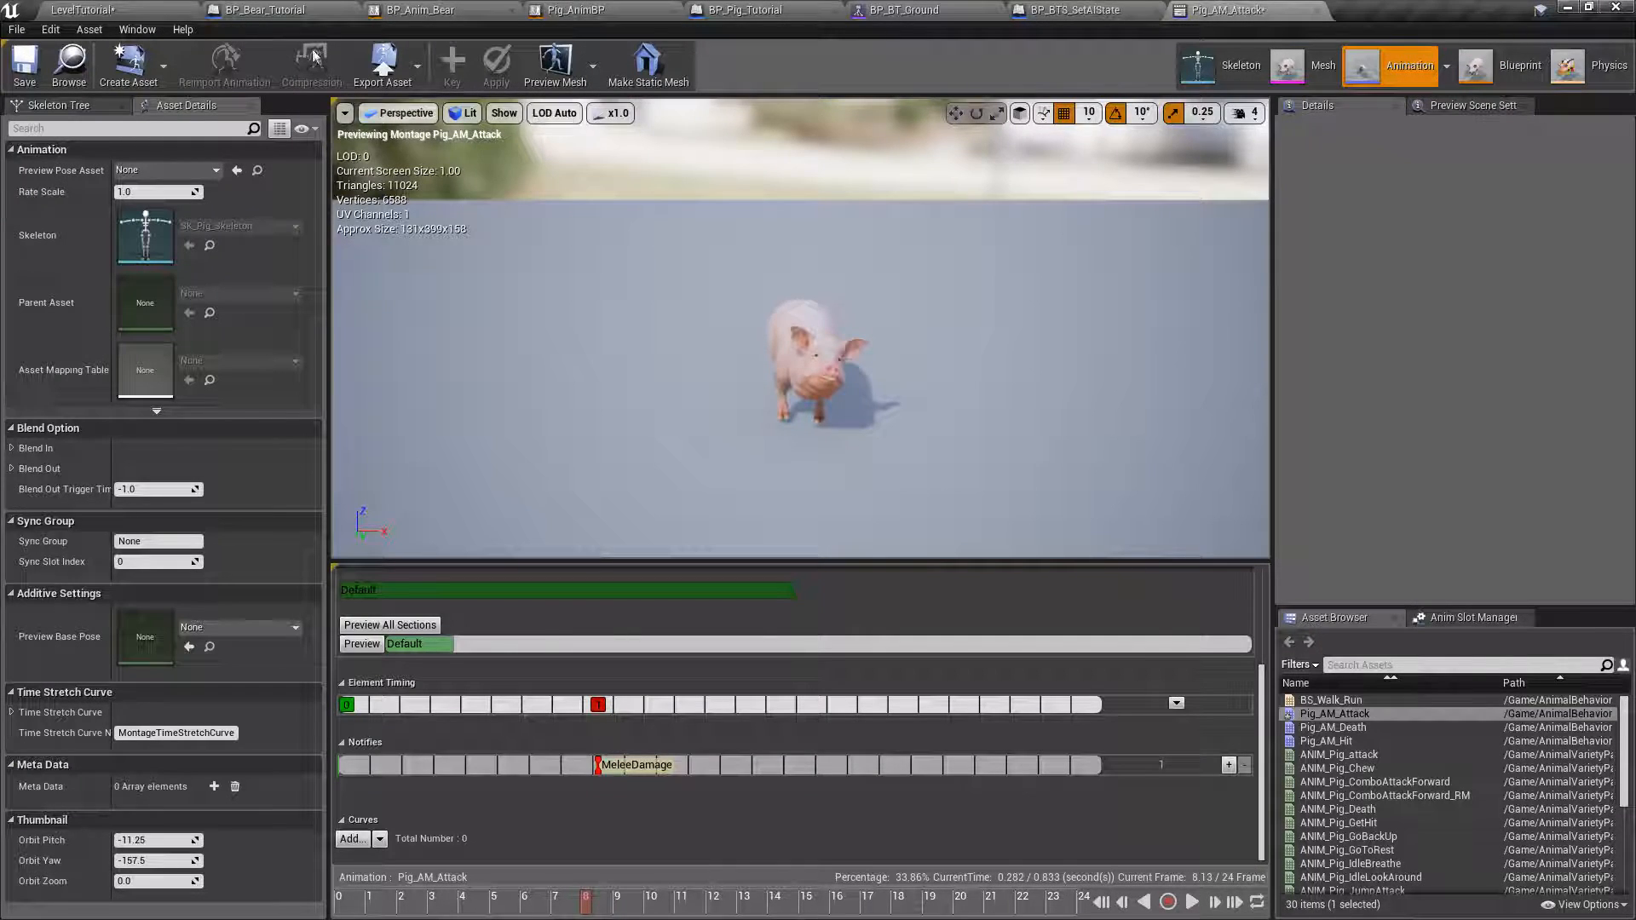
{"action": "left_click", "coordinate": [26, 64]}
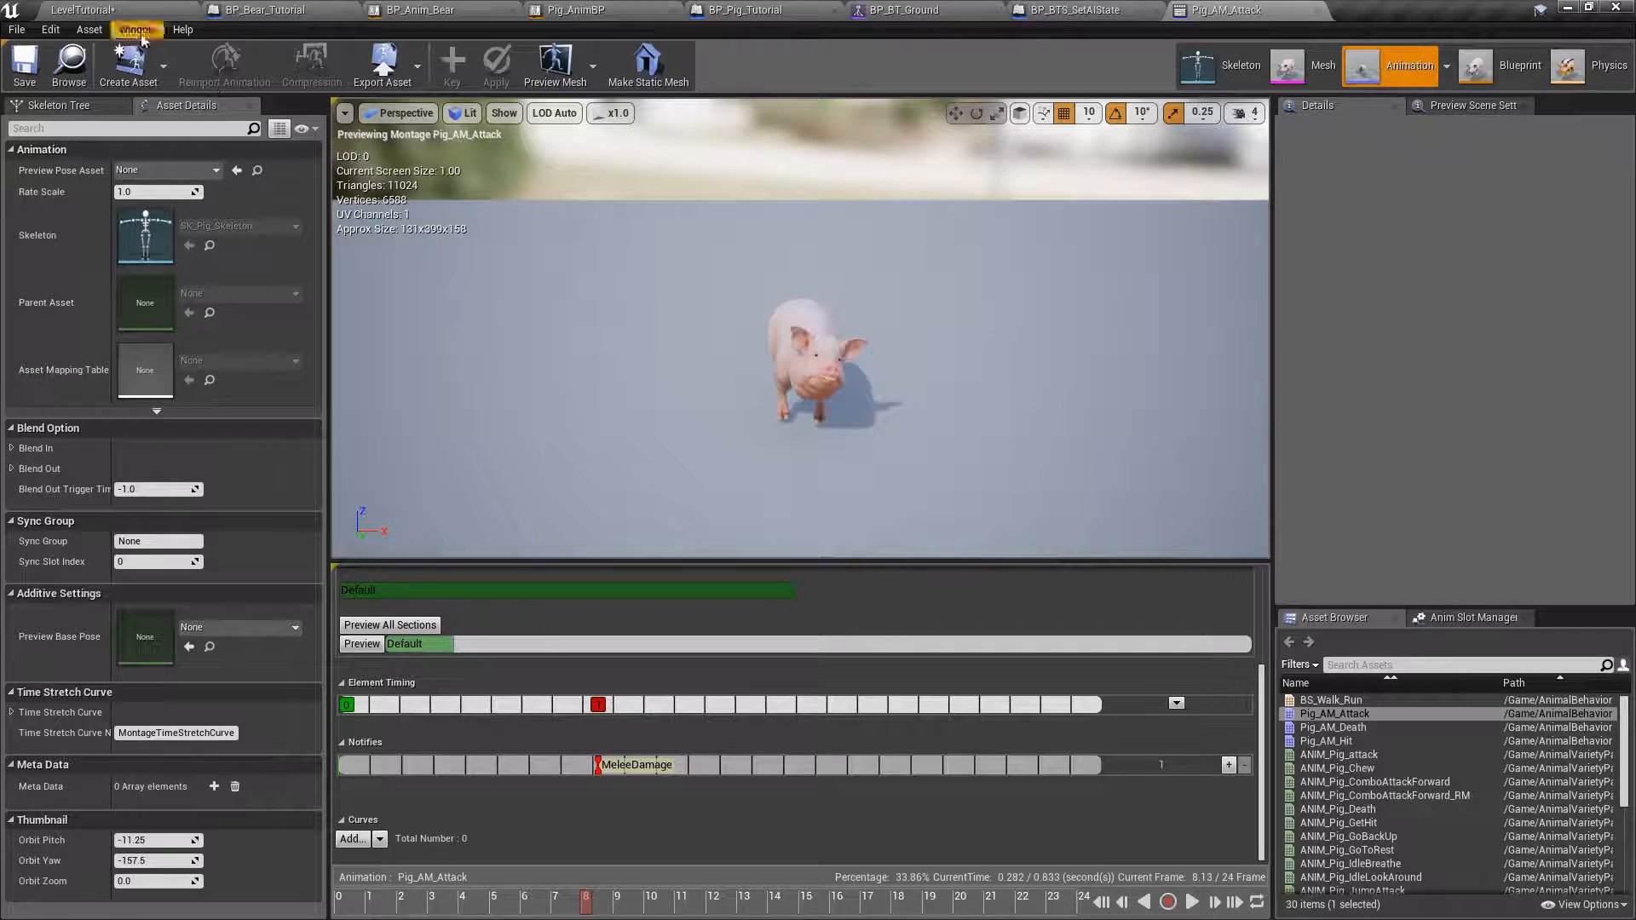
{"action": "left_click", "coordinate": [117, 11]}
{"action": "left_click", "coordinate": [212, 676]}
{"action": "left_click", "coordinate": [968, 624]}
Play-test LevelTutorial in a fullscreen view to check the pig's melee damage and death, and end the session.
{"action": "left_click", "coordinate": [842, 81]}
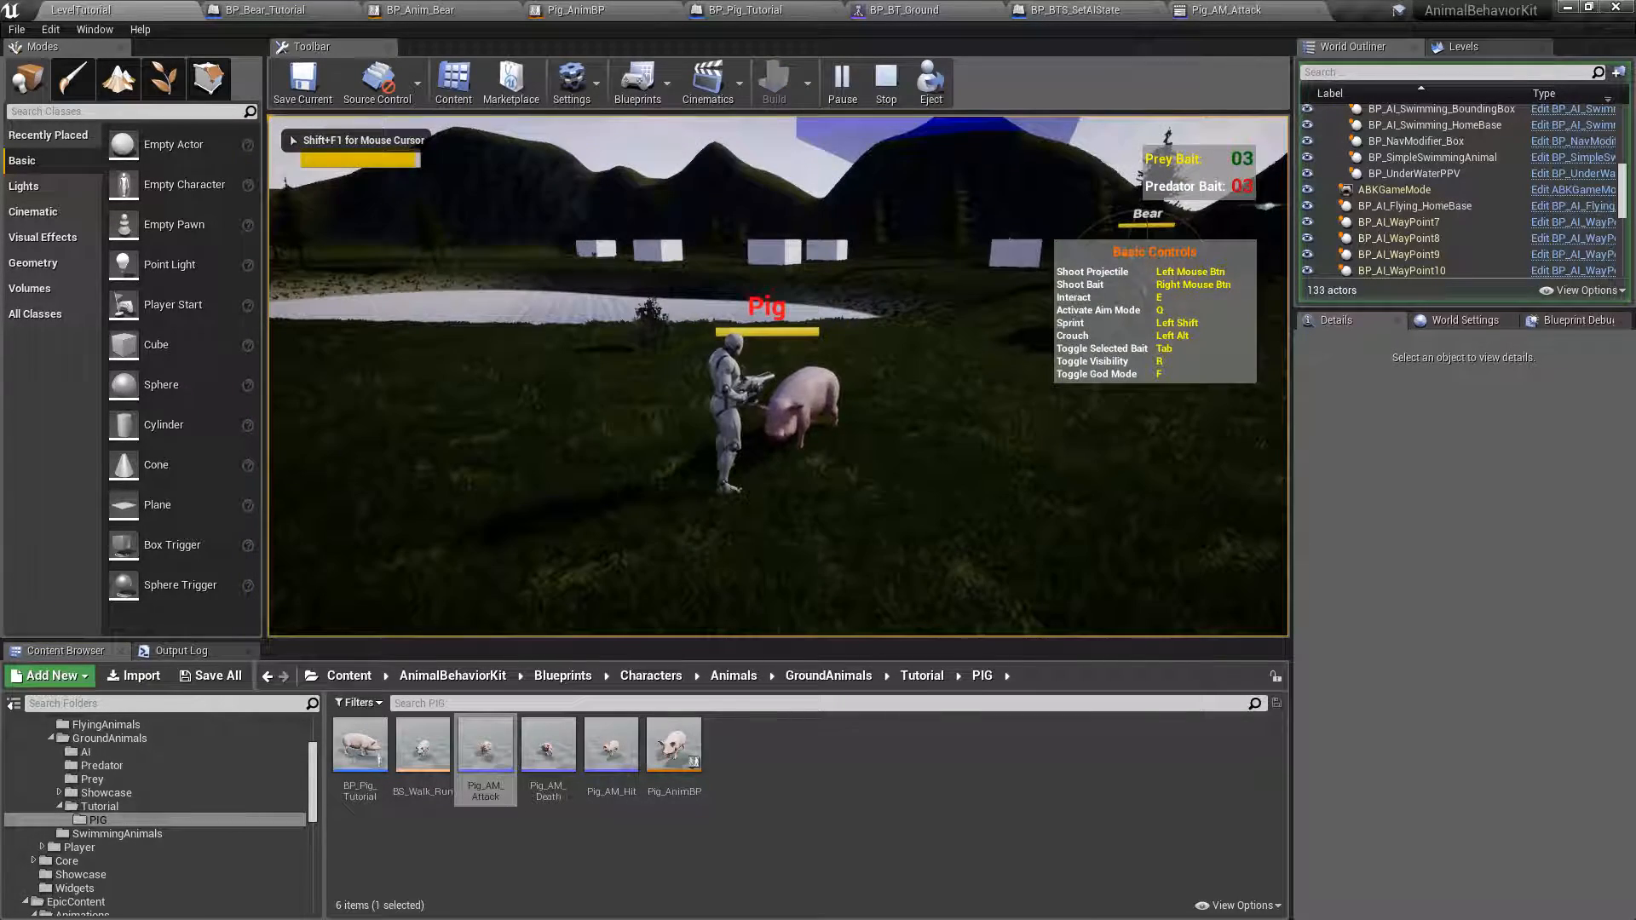
{"action": "key", "text": "F11"}
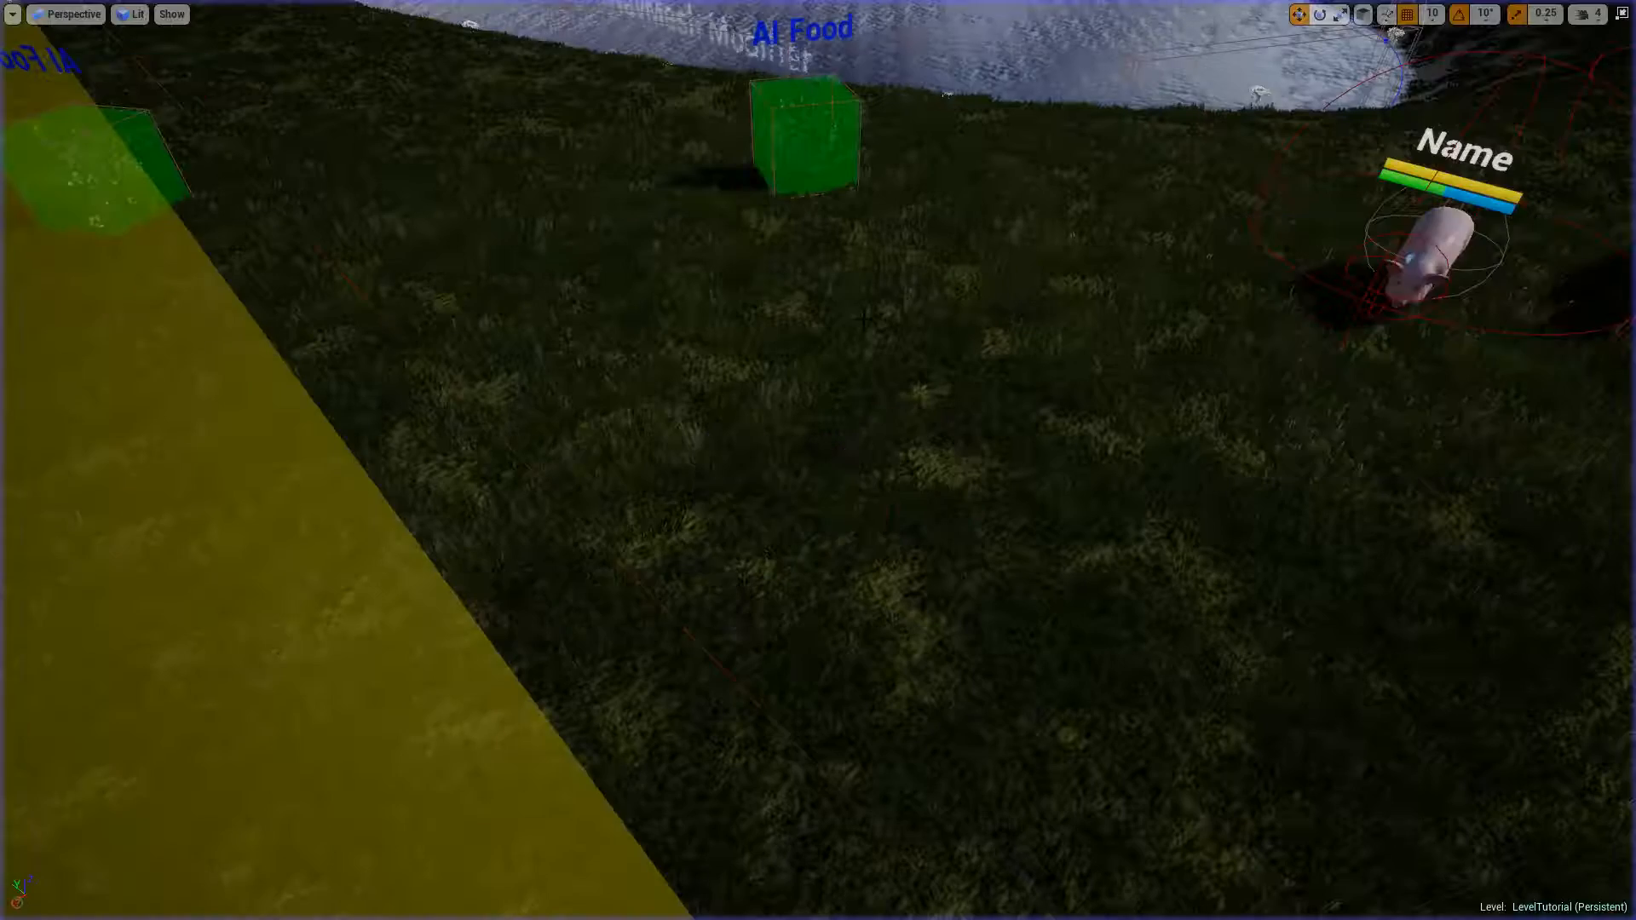
{"action": "key", "text": "Escape"}
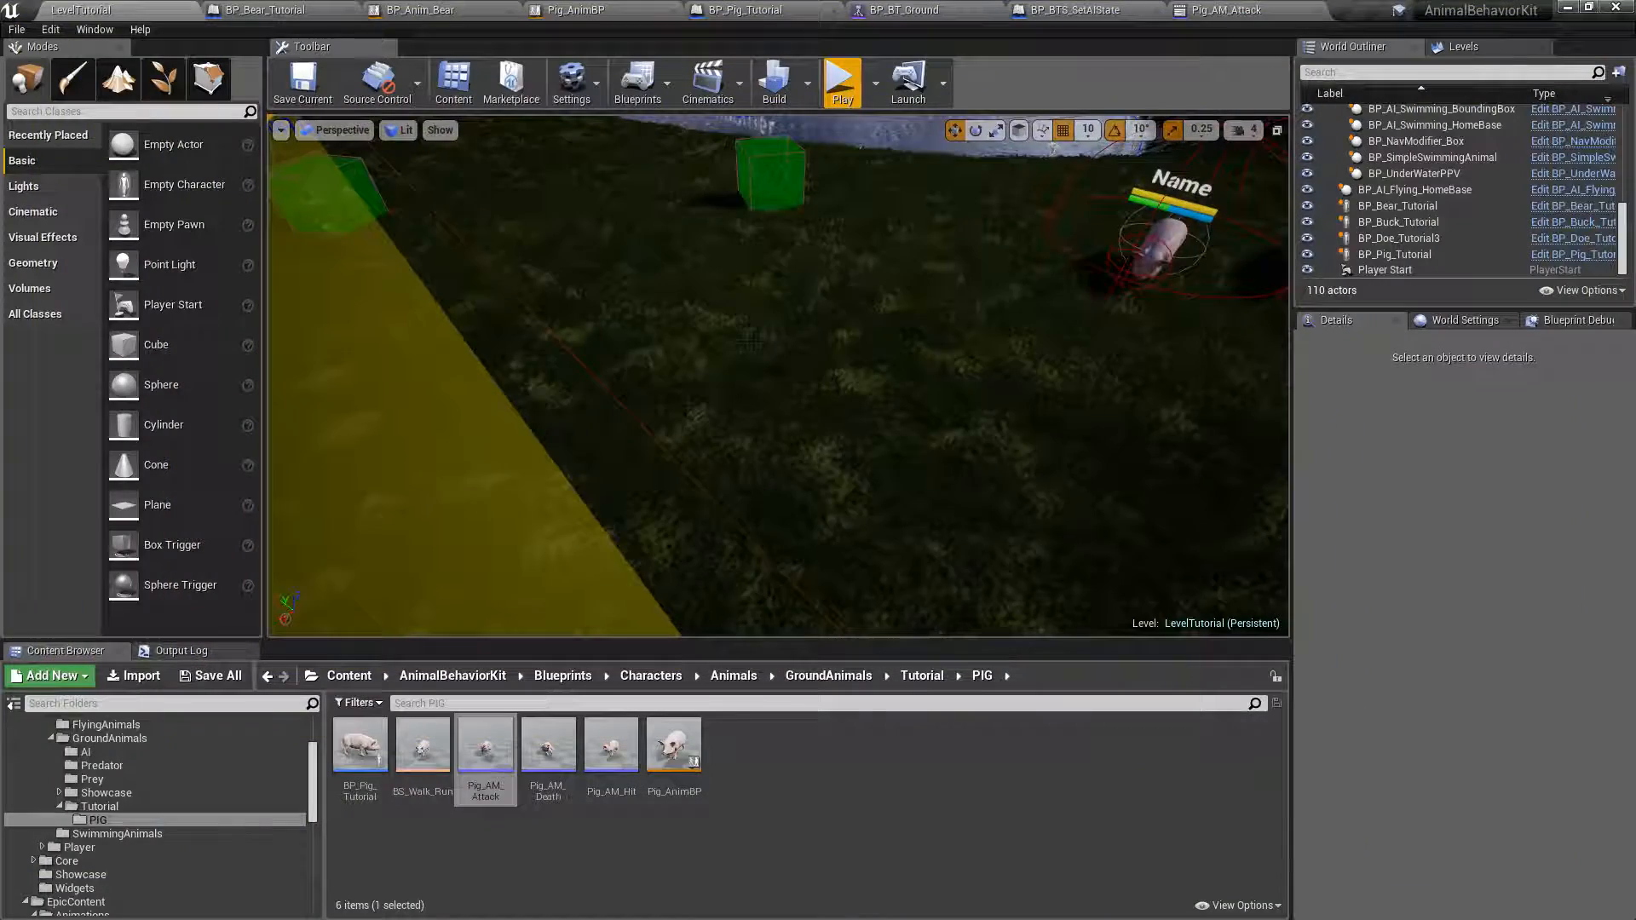
Enable Ragdoll Body in the general death details of the BP_Pig_Tutorial actor in the level and save all modified content.
{"action": "right_click_drag", "start_coordinate": [810, 416], "coordinate": [724, 381]}
{"action": "left_click", "coordinate": [810, 416]}
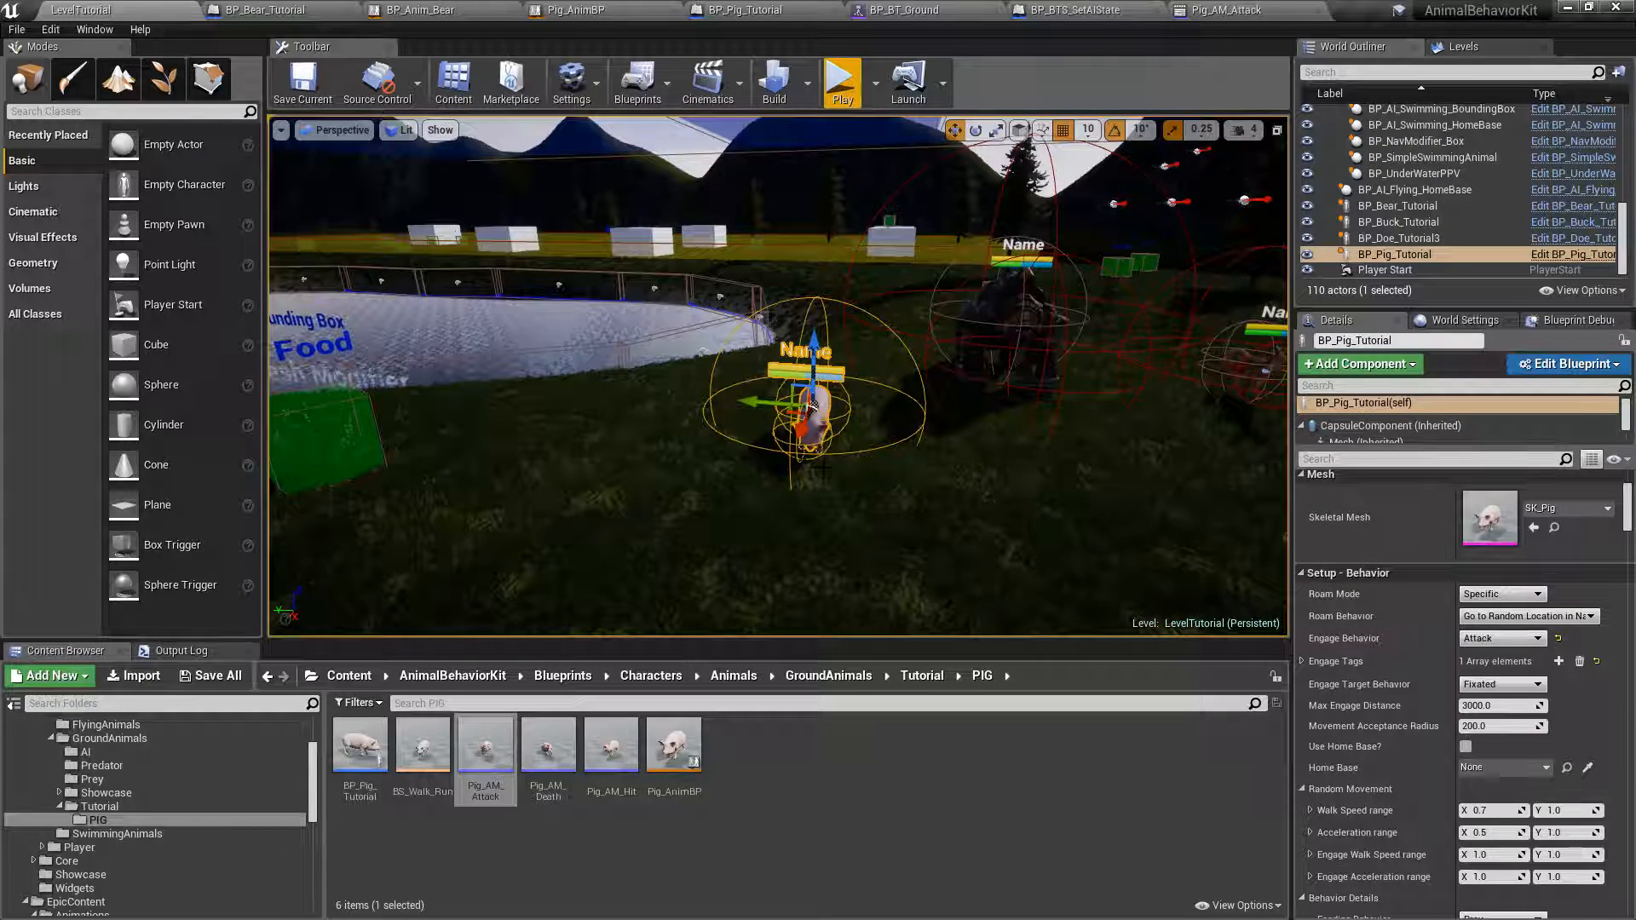
{"action": "left_click", "coordinate": [1300, 573]}
{"action": "left_click", "coordinate": [1302, 592]}
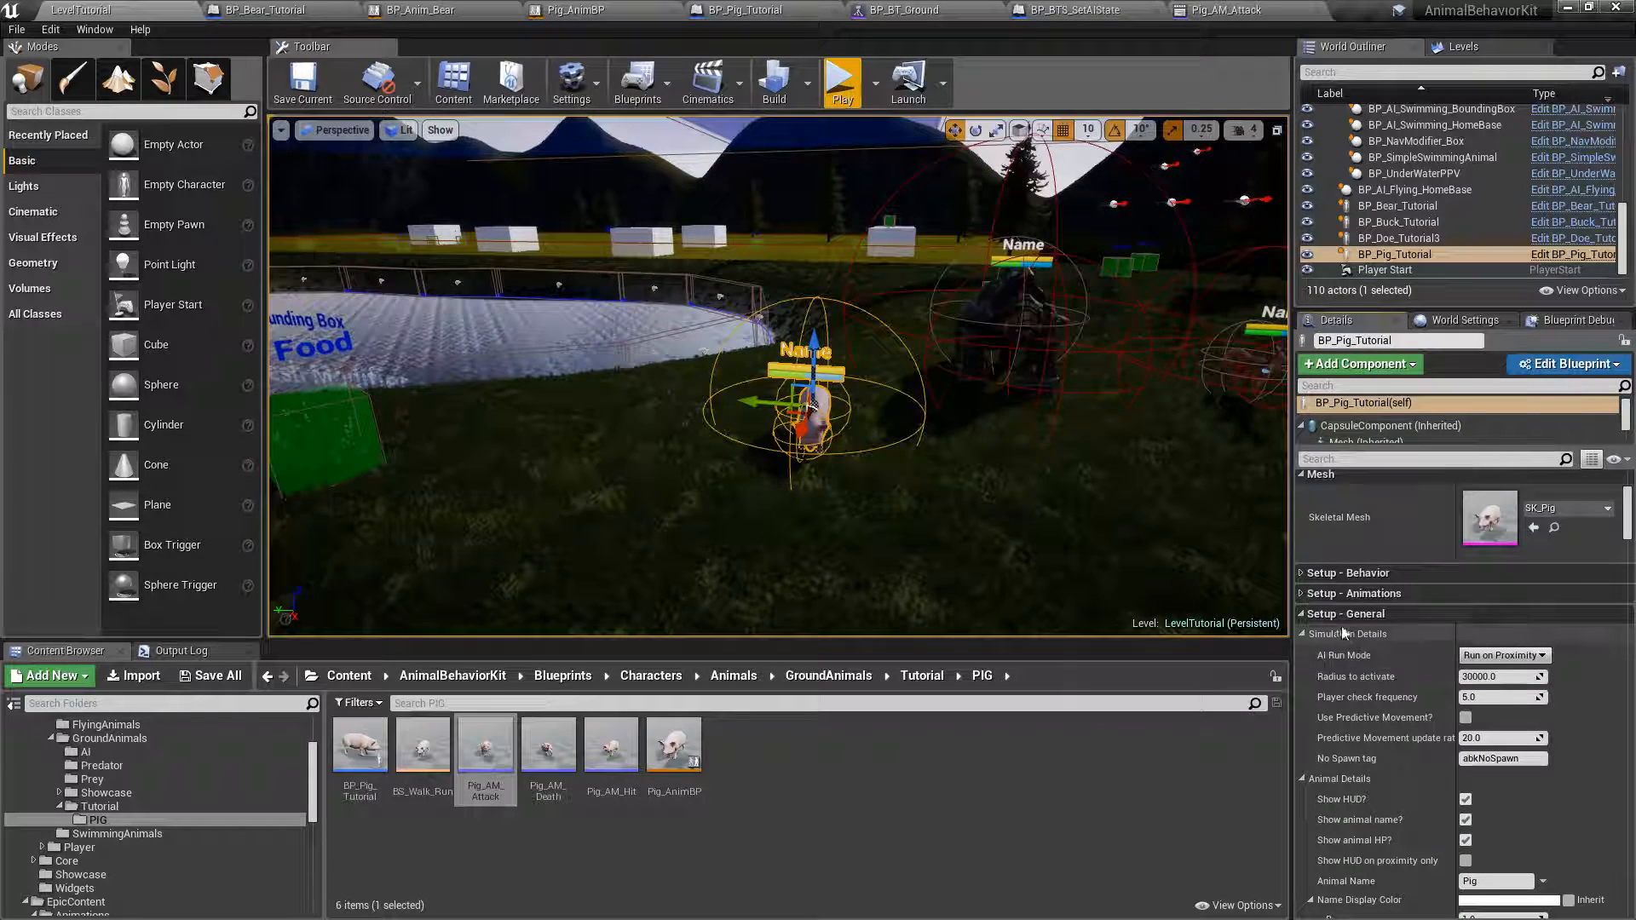
{"action": "left_click", "coordinate": [1302, 634]}
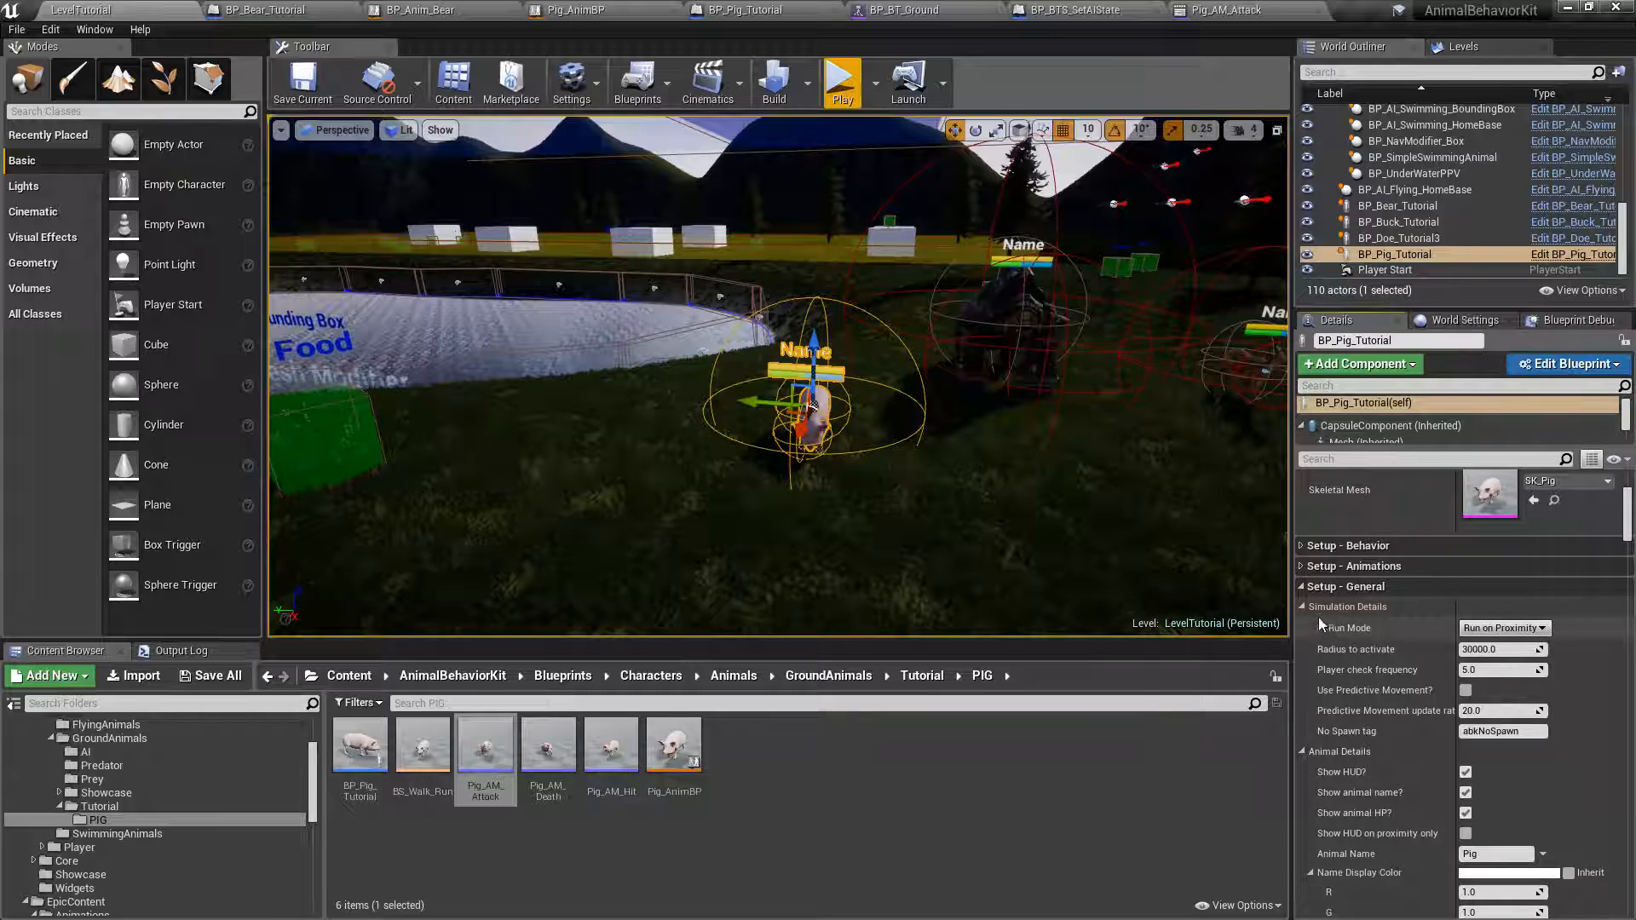
{"action": "left_click", "coordinate": [1304, 627]}
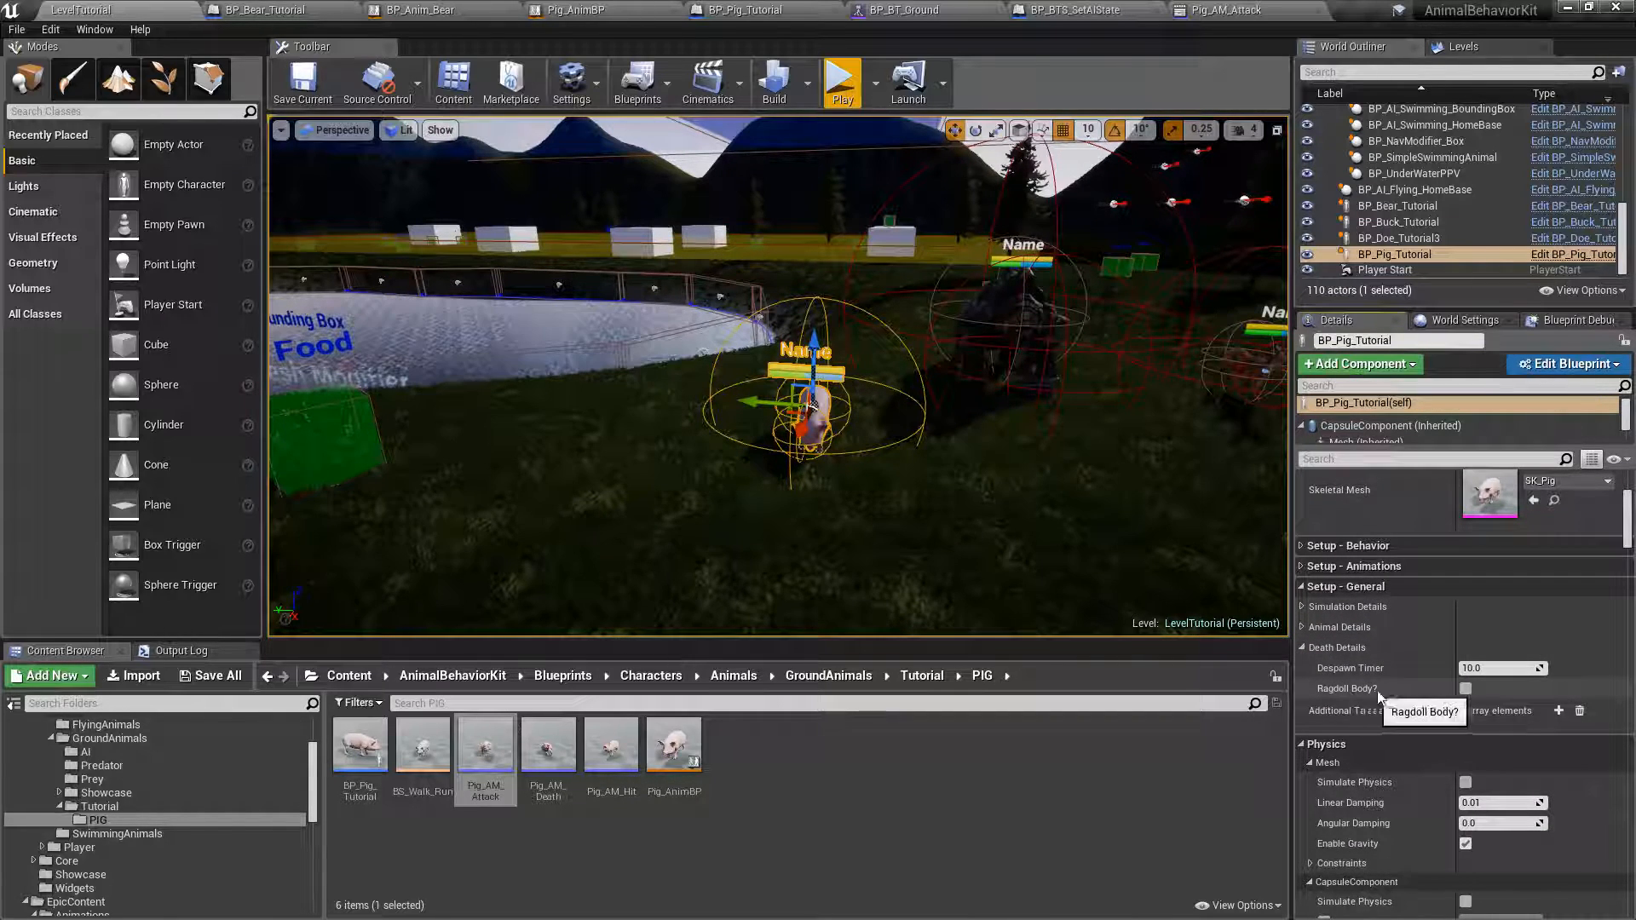
{"action": "left_click", "coordinate": [1465, 689]}
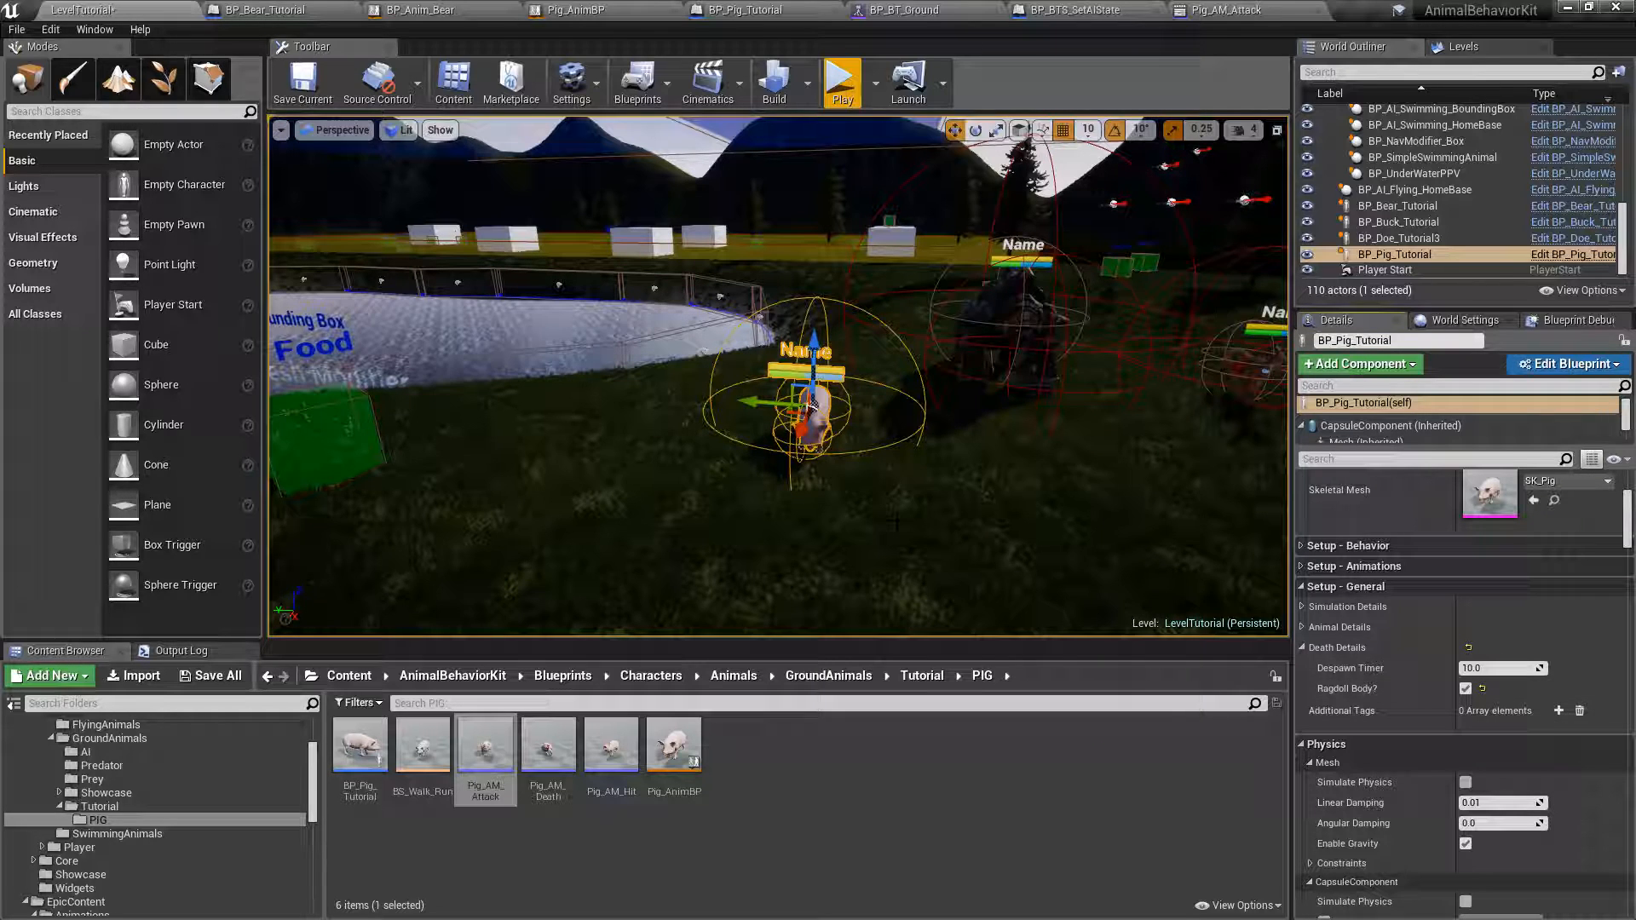
{"action": "left_click", "coordinate": [218, 675]}
{"action": "left_click", "coordinate": [958, 628]}
Play-test LevelTutorial in the viewport to check the pig's ragdoll death, moving the player character around the animals, and end the session.
{"action": "left_click", "coordinate": [842, 82]}
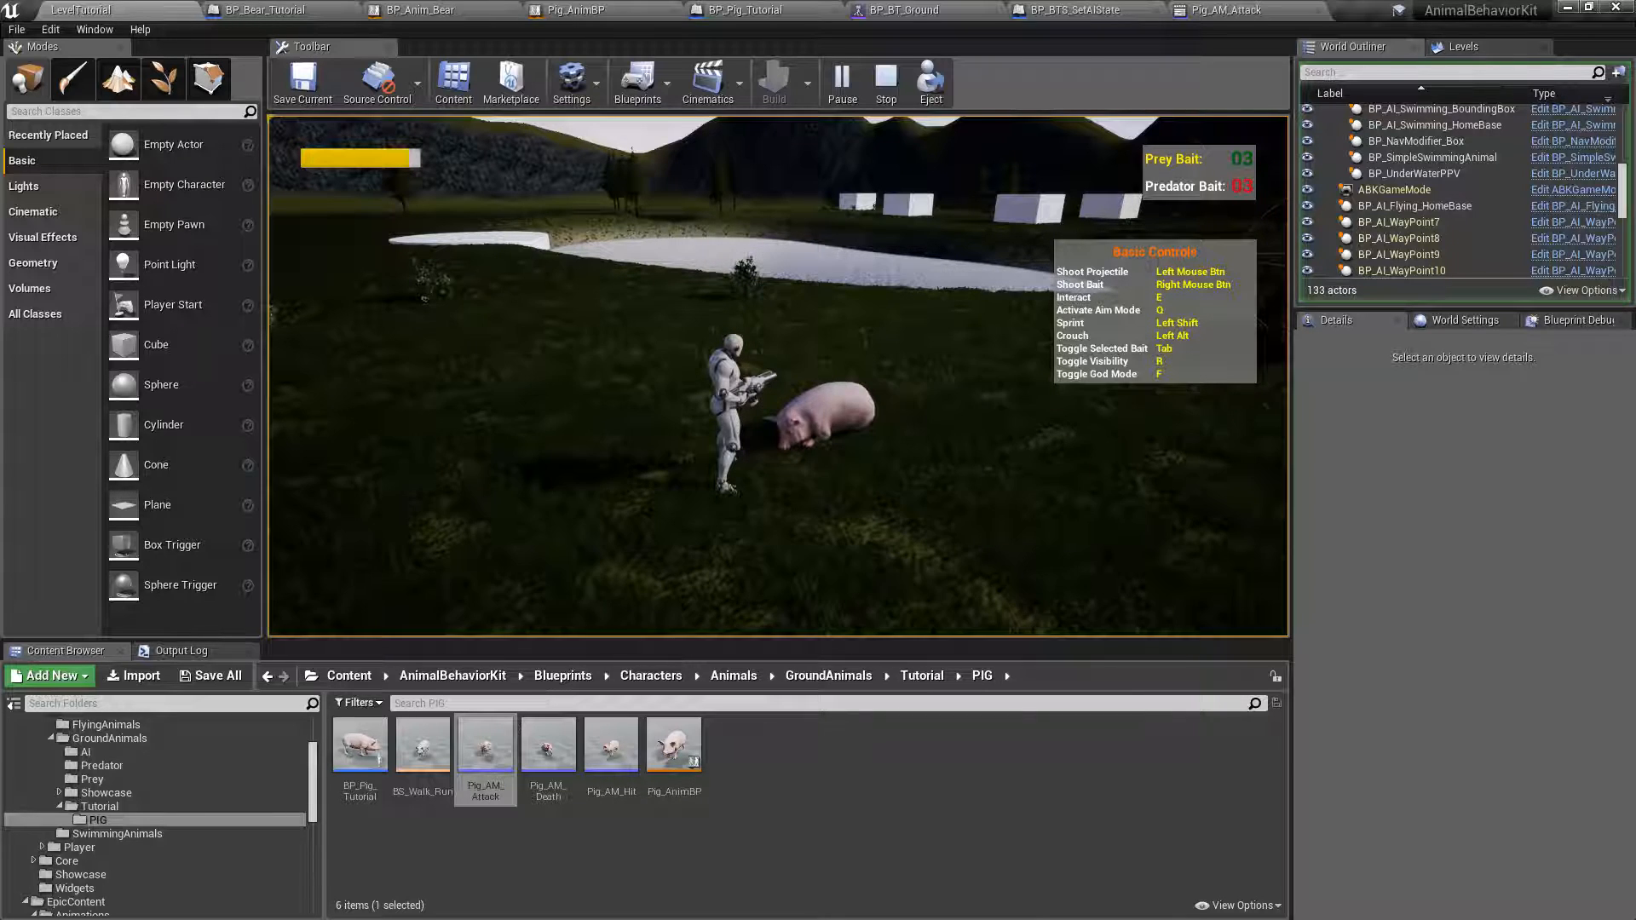
{"action": "key", "text": "w"}
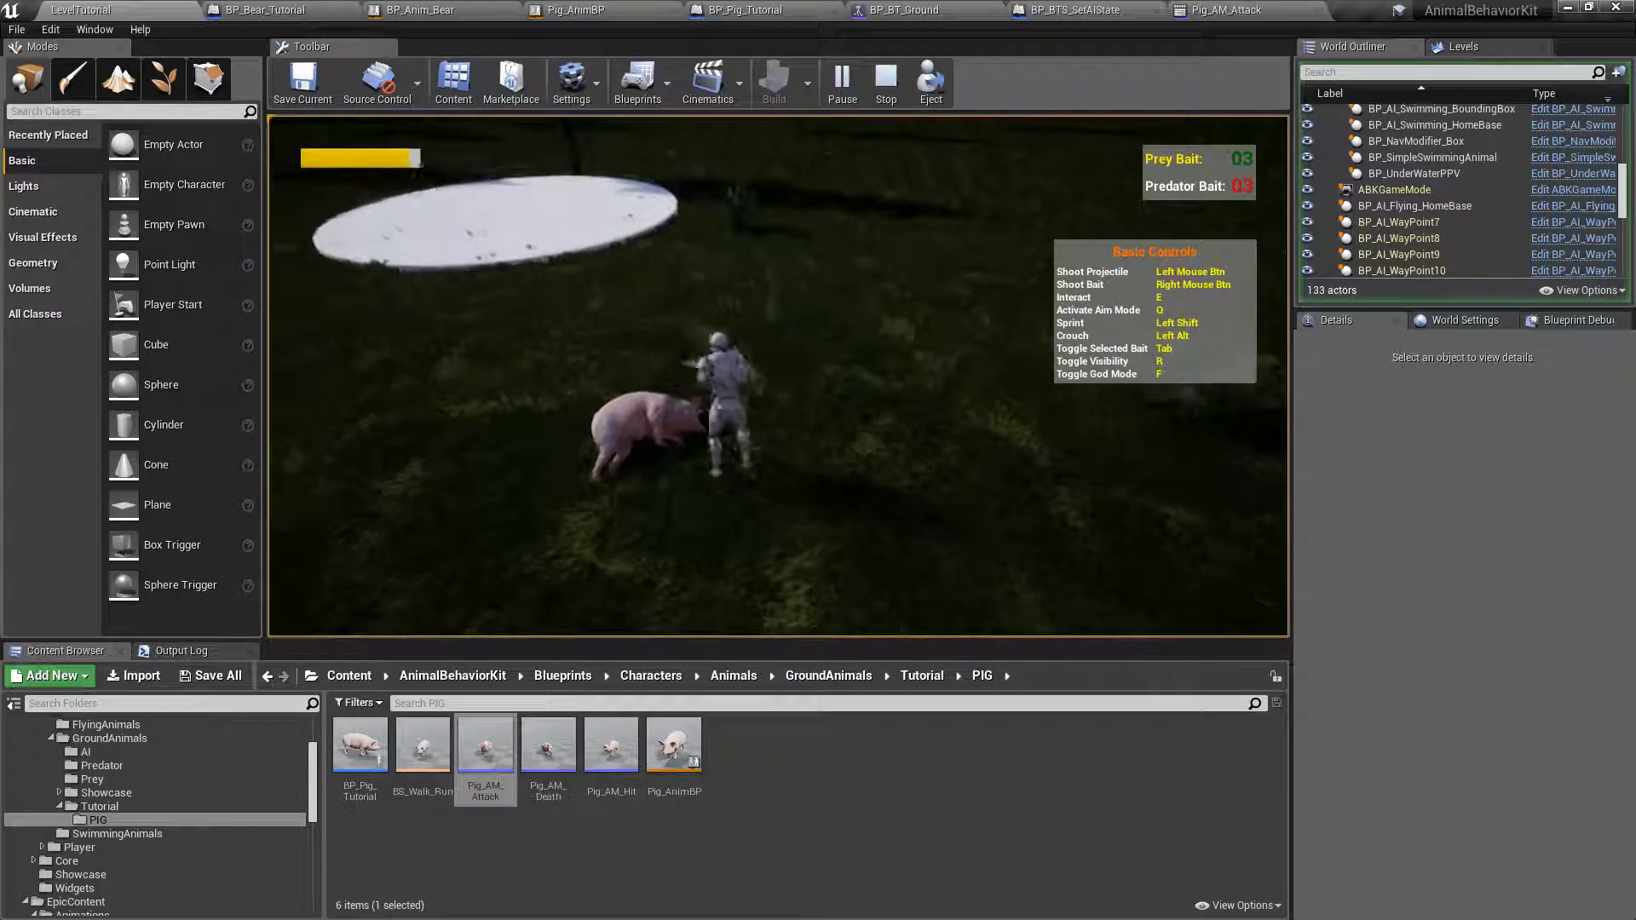
{"action": "key", "text": "w"}
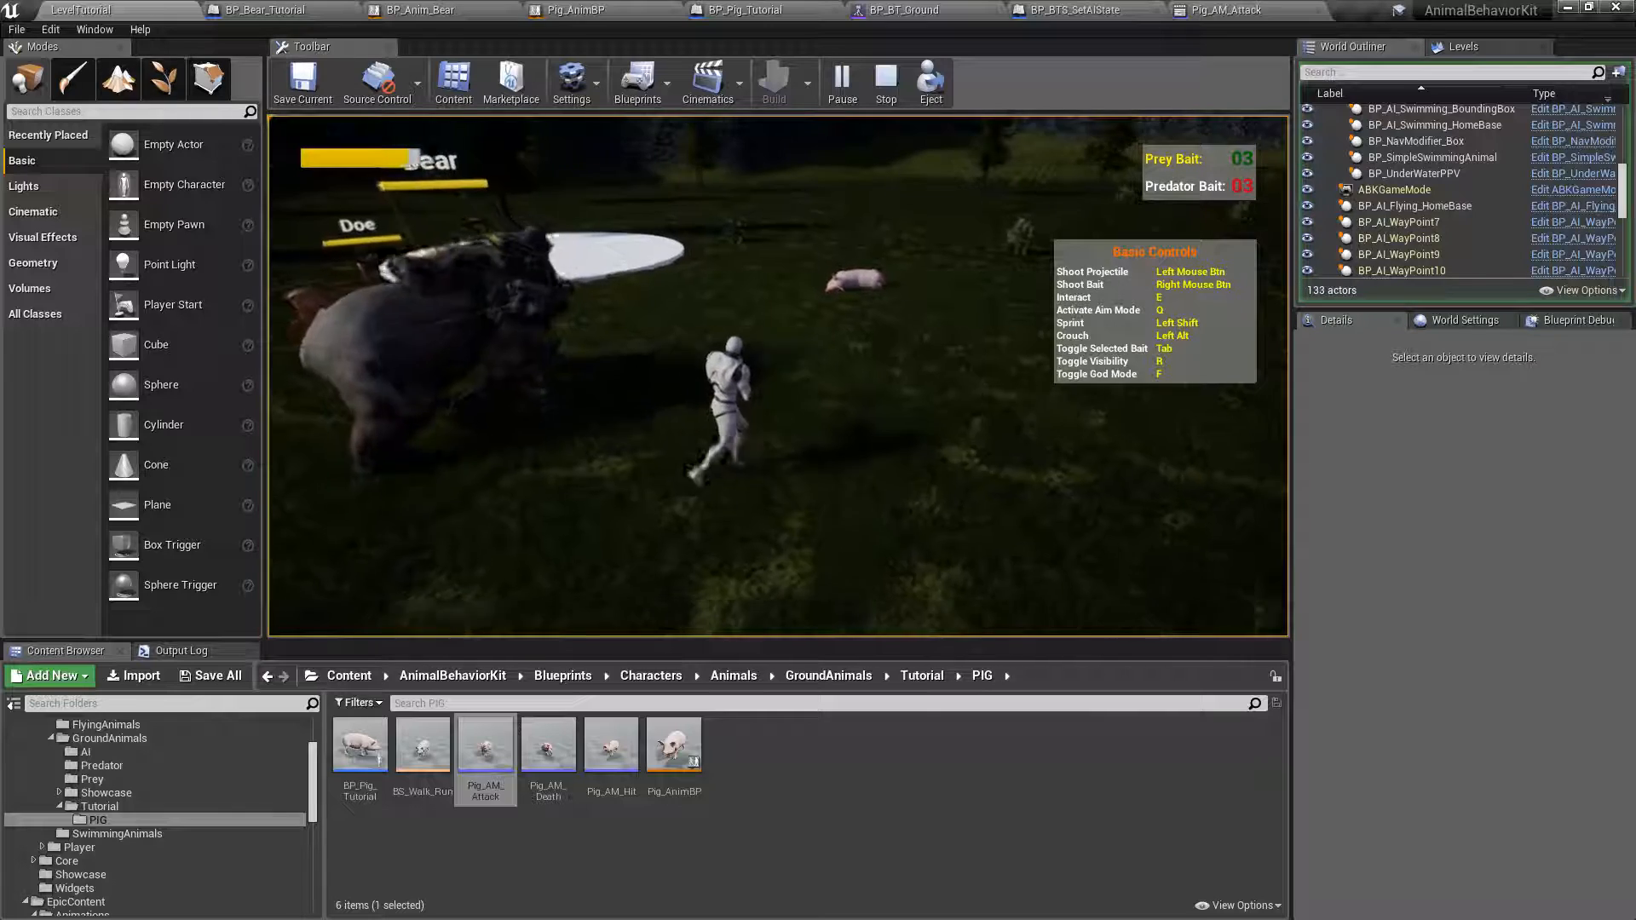
{"action": "key", "text": "w"}
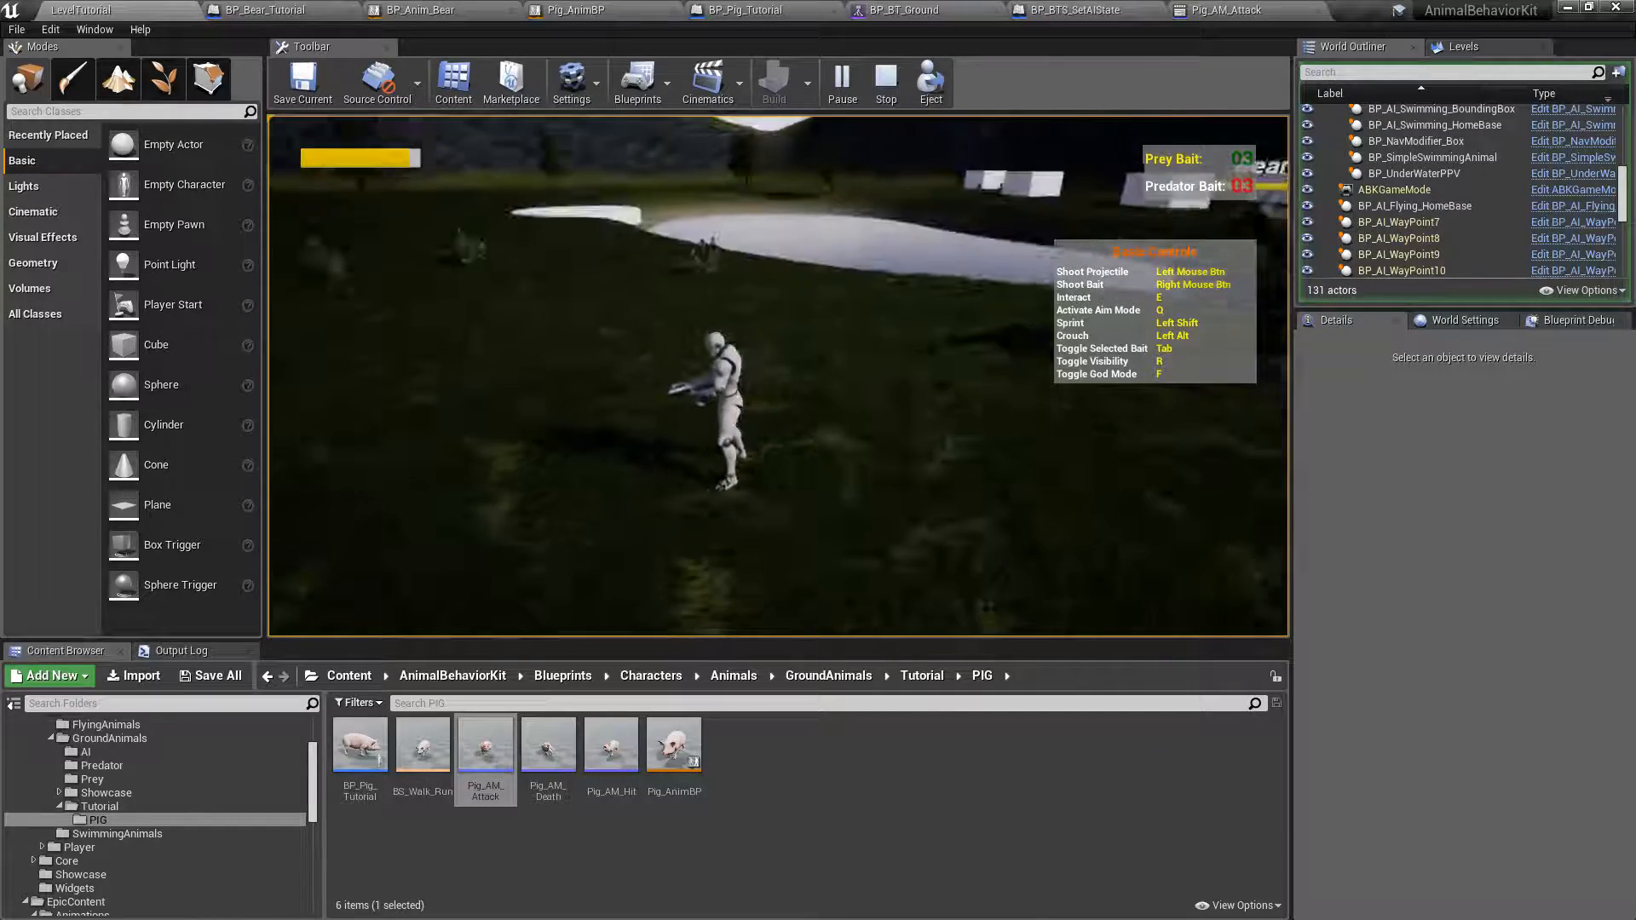
{"action": "key", "text": "s"}
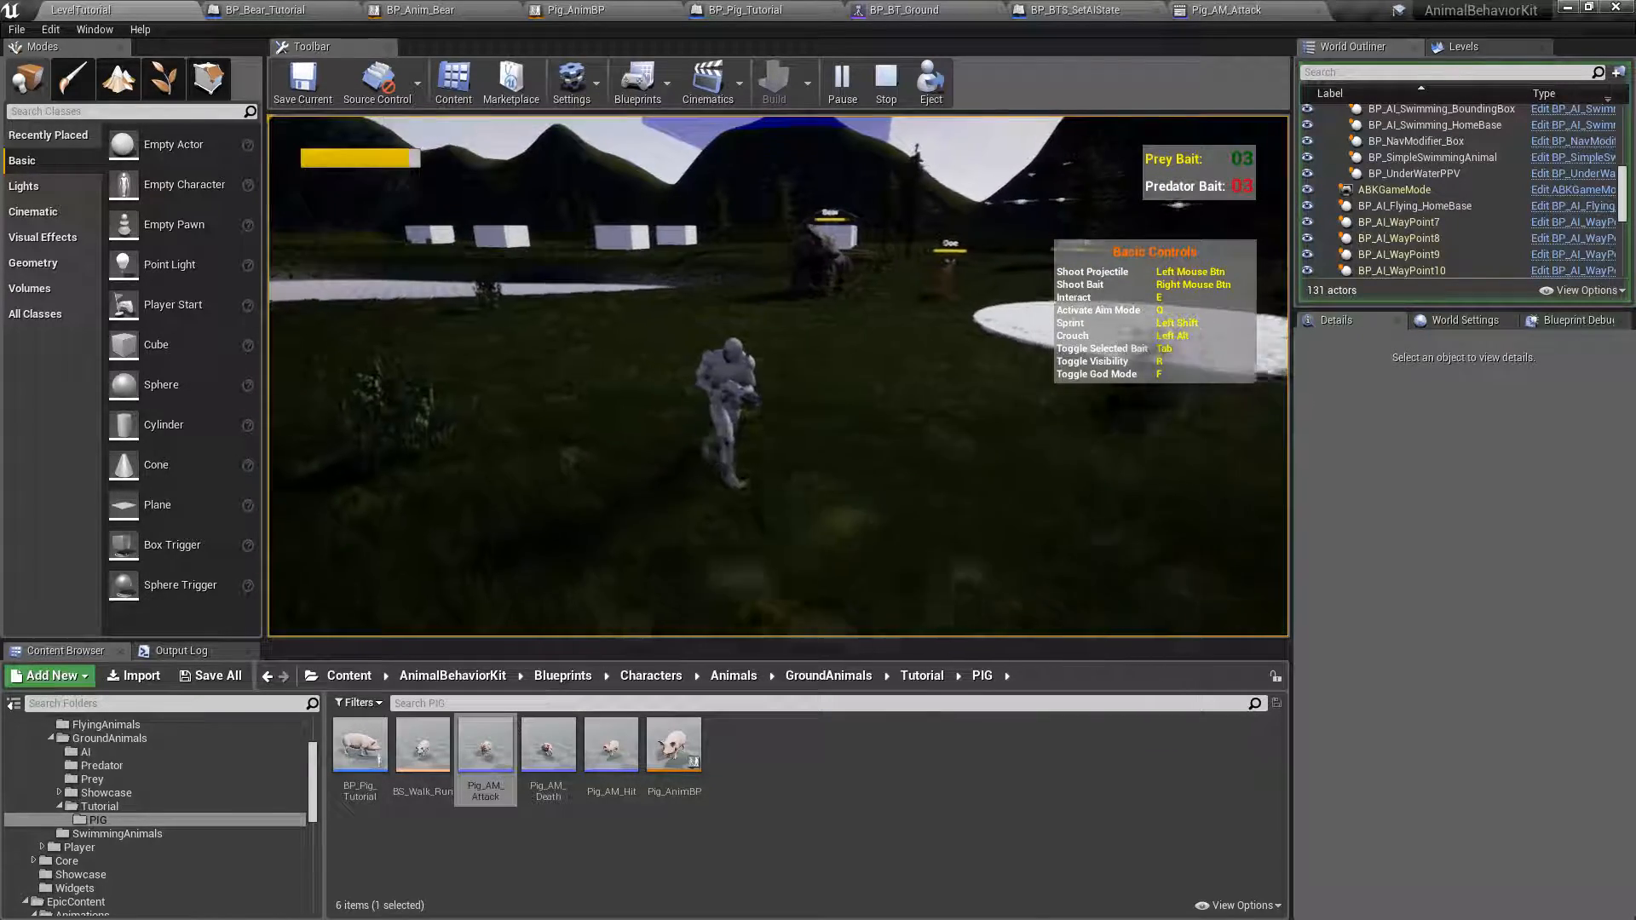
{"action": "key", "text": "Escape"}
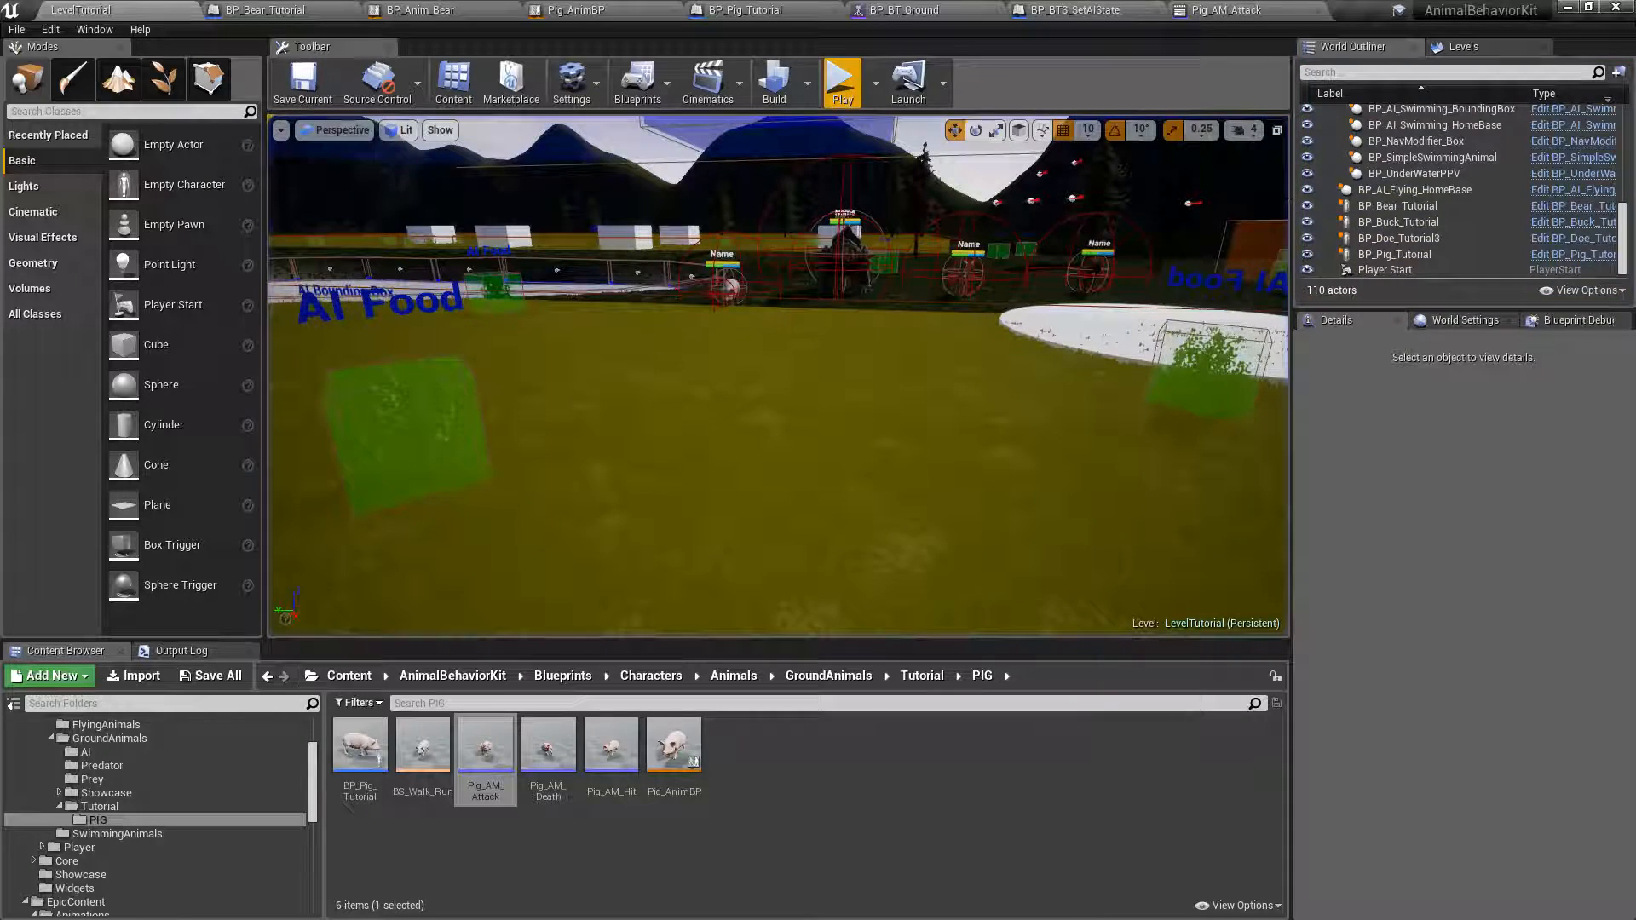
{"action": "right_click_drag", "start_coordinate": [800, 438], "coordinate": [833, 498]}
{"action": "key", "text": "w"}
{"action": "key", "text": "w"}
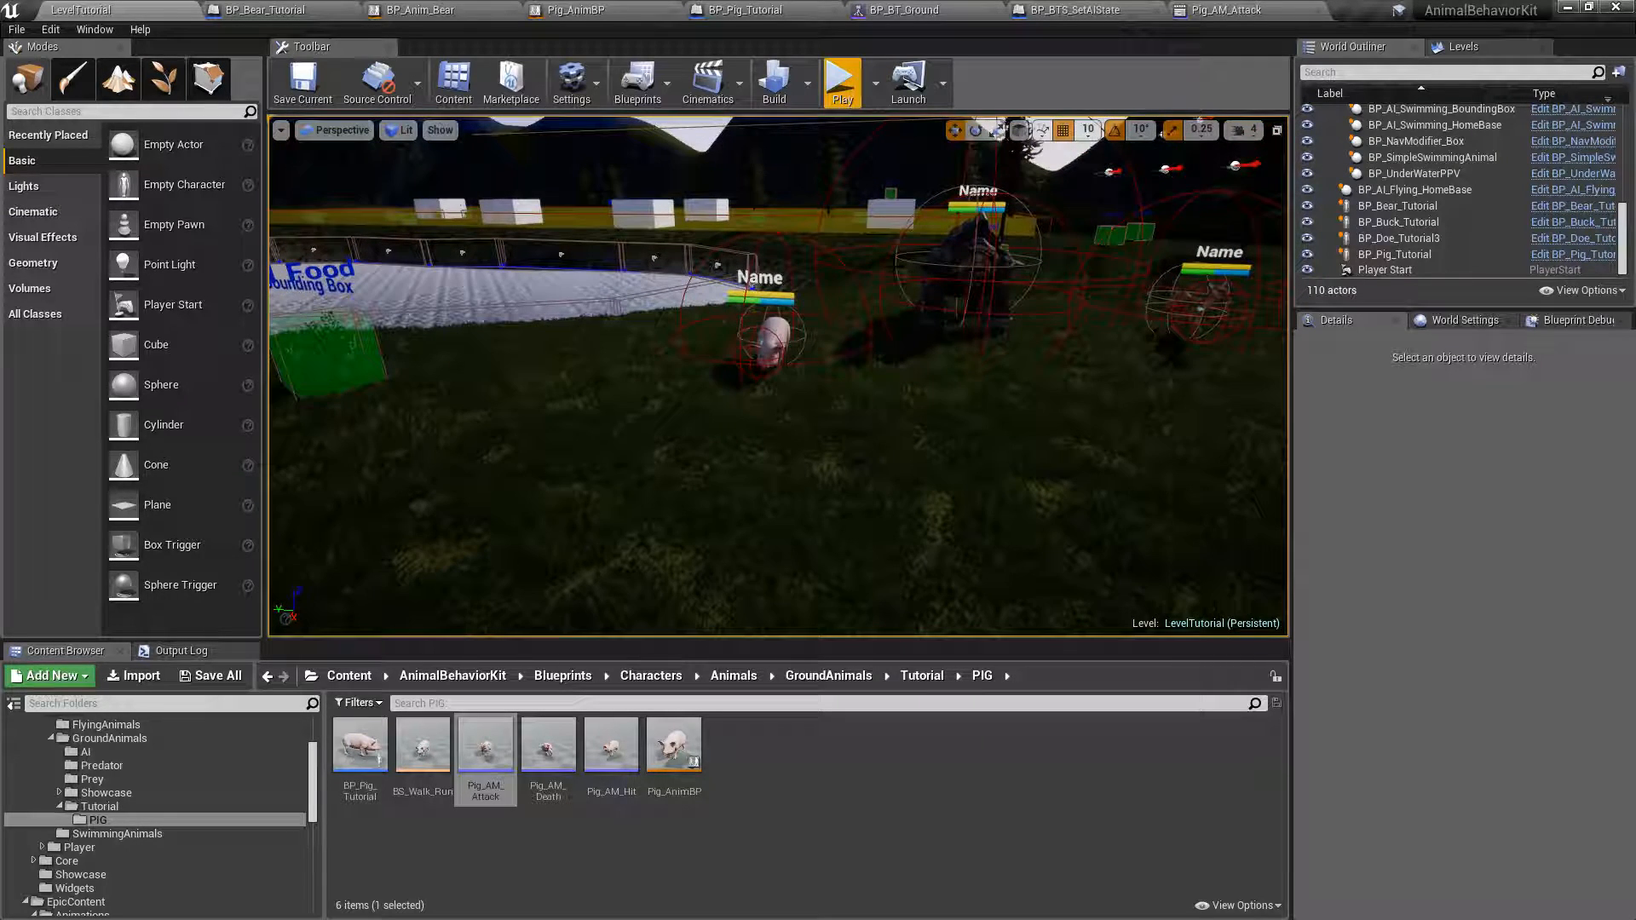